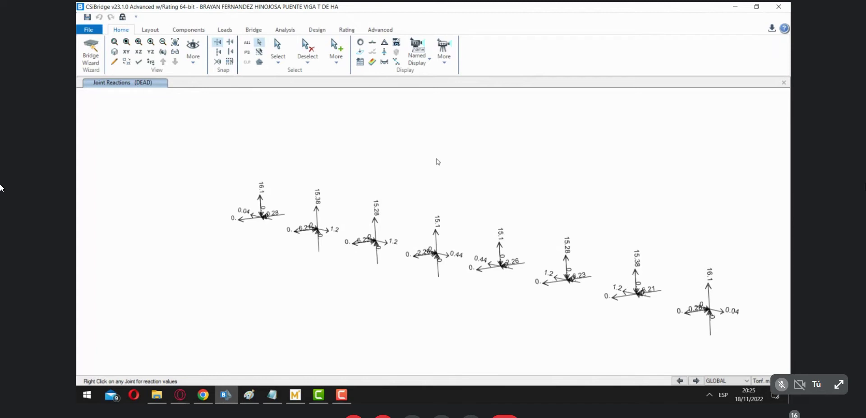
Select all eight support joints in the joint reactions view.
{"action": "left_click_drag", "start_coordinate": [179, 158], "coordinate": [541, 309]}
{"action": "left_click_drag", "start_coordinate": [756, 344], "coordinate": [302, 196]}
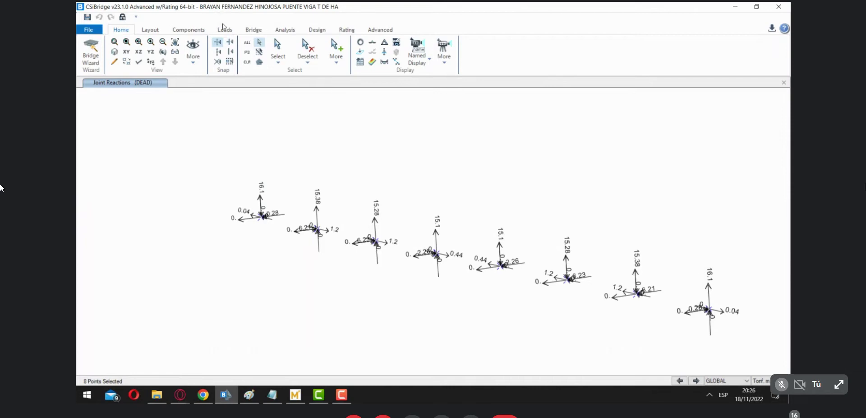
{"action": "left_click", "coordinate": [198, 31]}
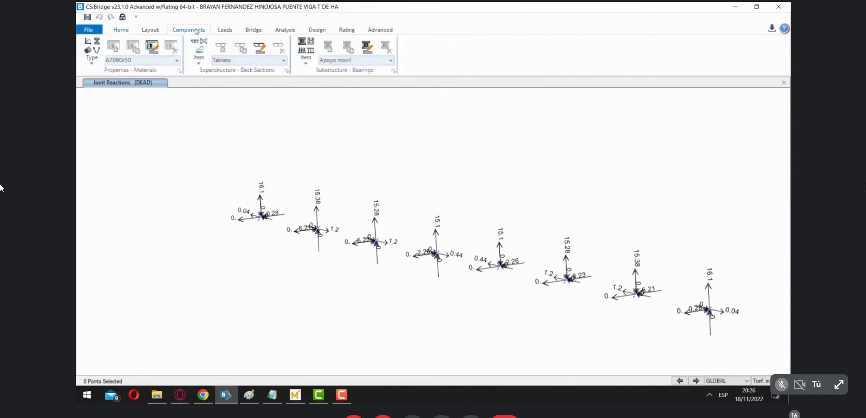
{"action": "left_click", "coordinate": [96, 54]}
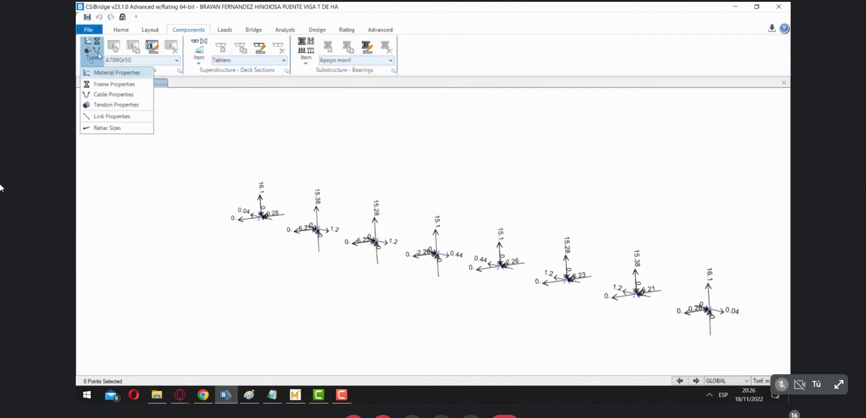
{"action": "left_click", "coordinate": [92, 50]}
{"action": "left_click", "coordinate": [92, 50]}
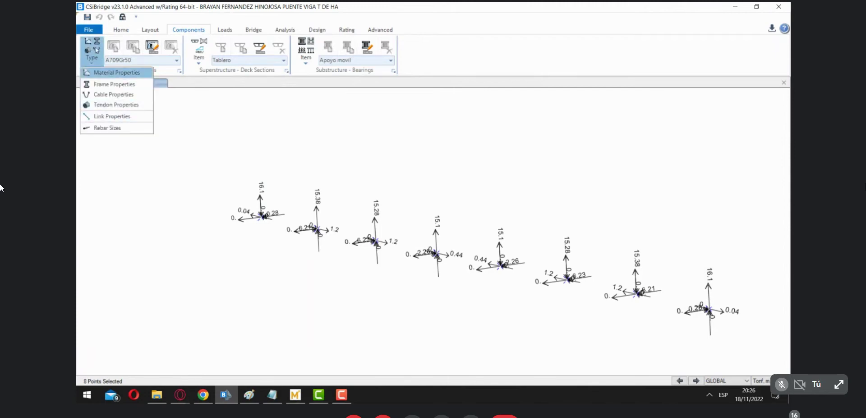
{"action": "left_click", "coordinate": [92, 51]}
{"action": "left_click", "coordinate": [202, 57]}
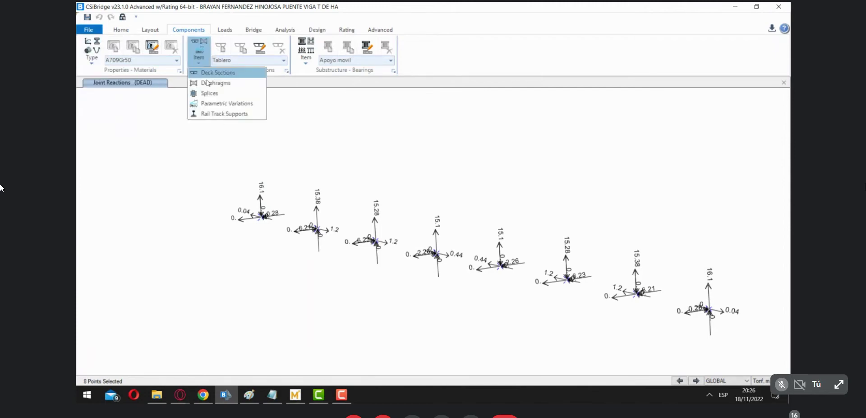
{"action": "left_click", "coordinate": [207, 55]}
{"action": "left_click", "coordinate": [207, 55]}
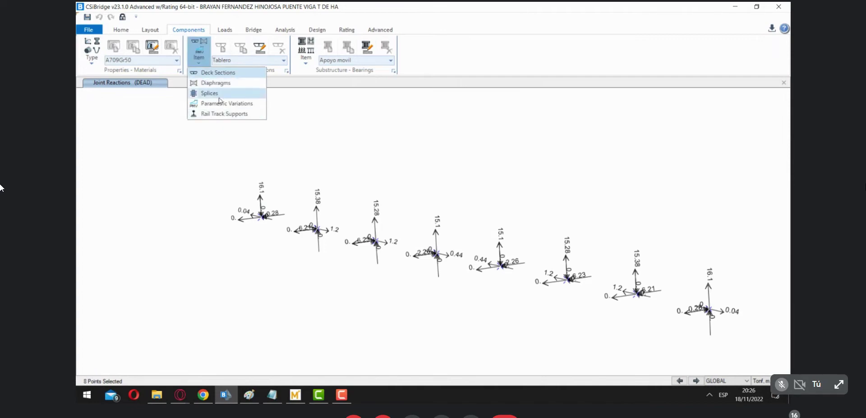
{"action": "left_click", "coordinate": [207, 66]}
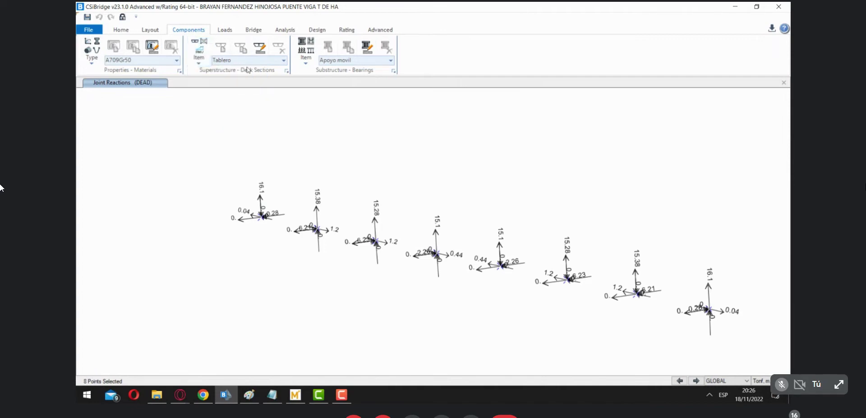
{"action": "left_click", "coordinate": [198, 55]}
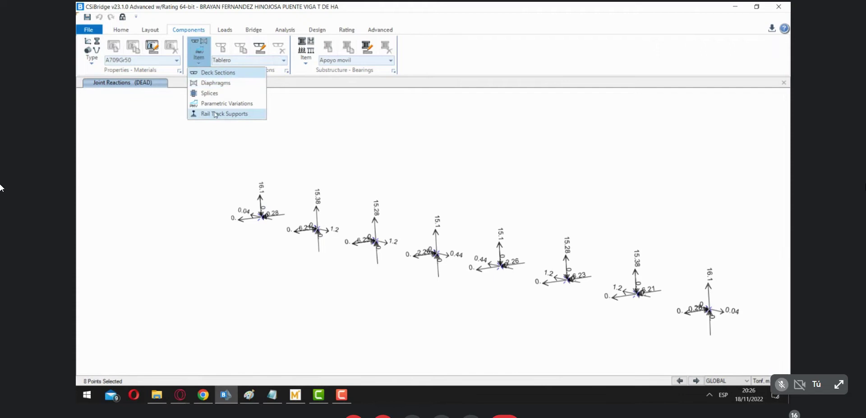
{"action": "left_click", "coordinate": [306, 54]}
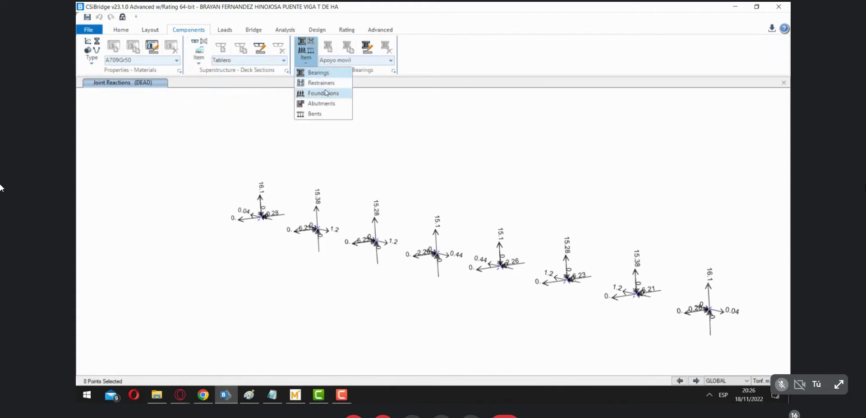
{"action": "left_click", "coordinate": [197, 145]}
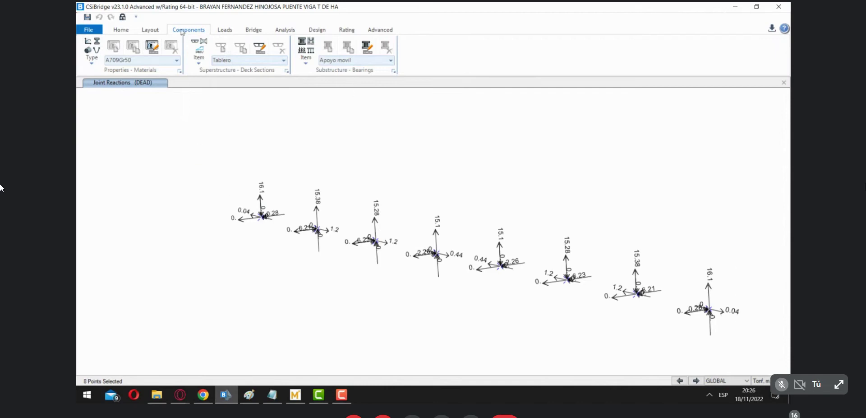
Open the table display selection and include the Joint Reactions table from the joint output analysis results.
{"action": "left_click", "coordinate": [127, 31]}
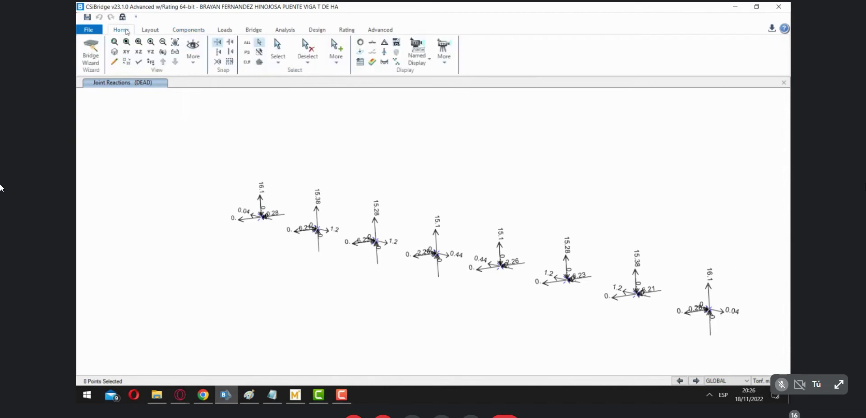
{"action": "left_click", "coordinate": [361, 62]}
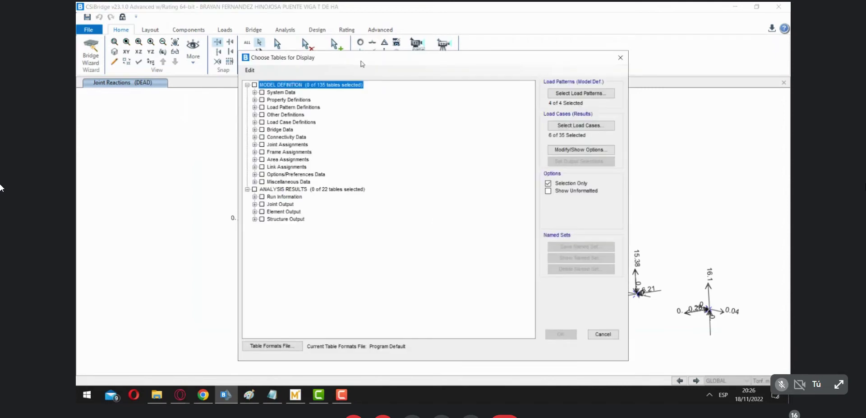
{"action": "left_click", "coordinate": [254, 204]}
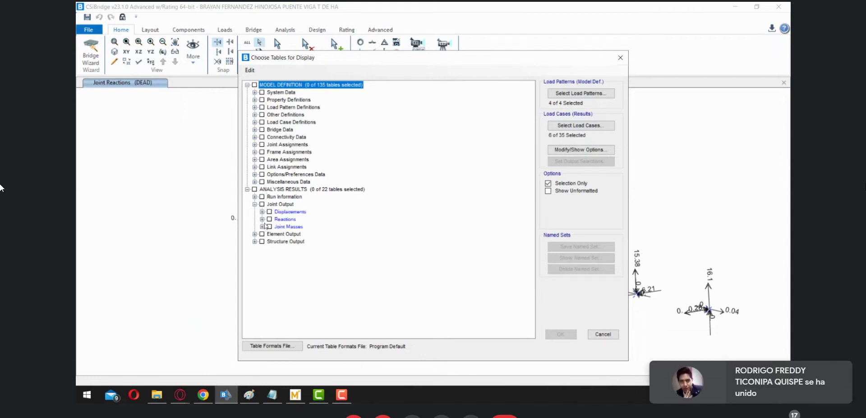
{"action": "left_click", "coordinate": [262, 219]}
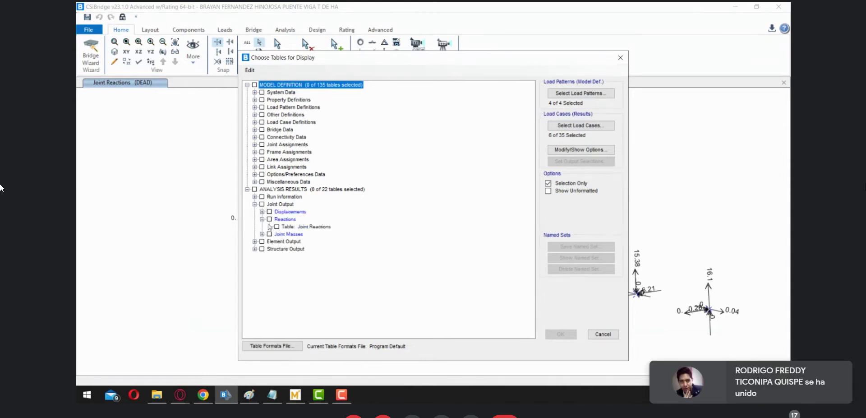
{"action": "left_click", "coordinate": [276, 226]}
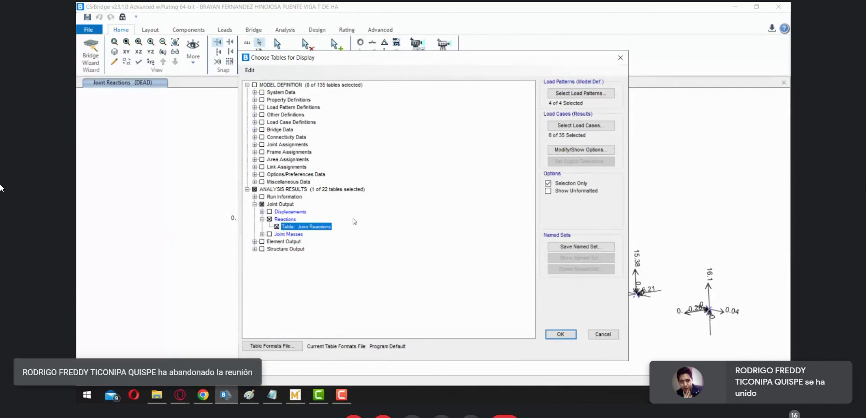
Clear every load pattern from the table display's load pattern selection.
{"action": "left_click", "coordinate": [581, 93]}
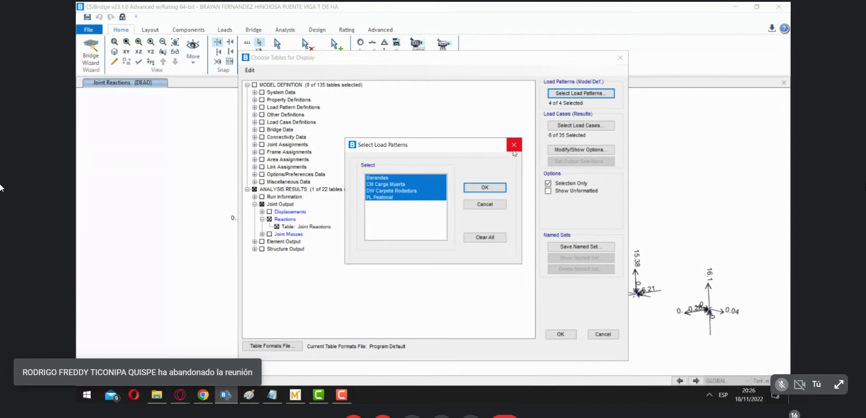
{"action": "left_click", "coordinate": [514, 150]}
{"action": "left_click", "coordinate": [581, 93]}
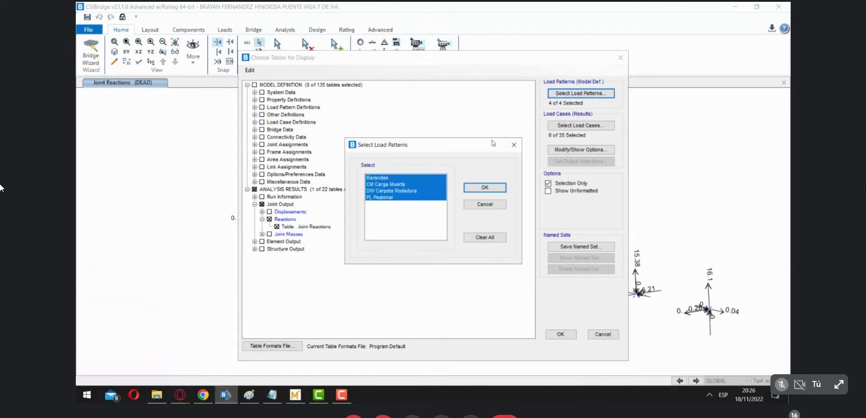
{"action": "left_click", "coordinate": [496, 236]}
{"action": "left_click", "coordinate": [483, 187]}
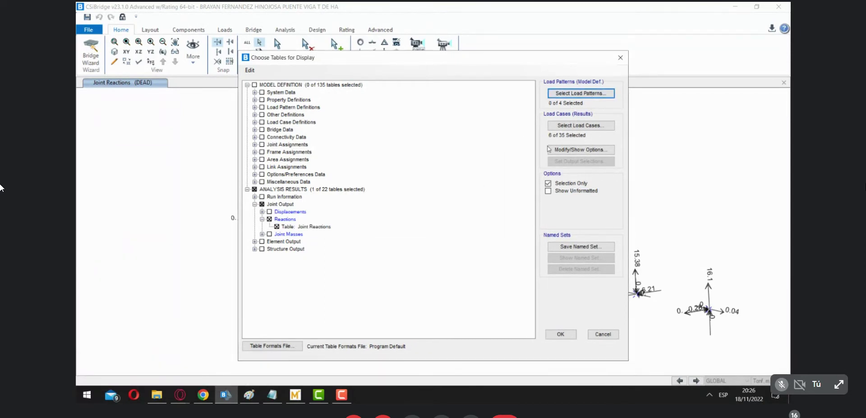
In the table's load case selection, replace the selected output cases with Barandas only.
{"action": "left_click", "coordinate": [573, 126]}
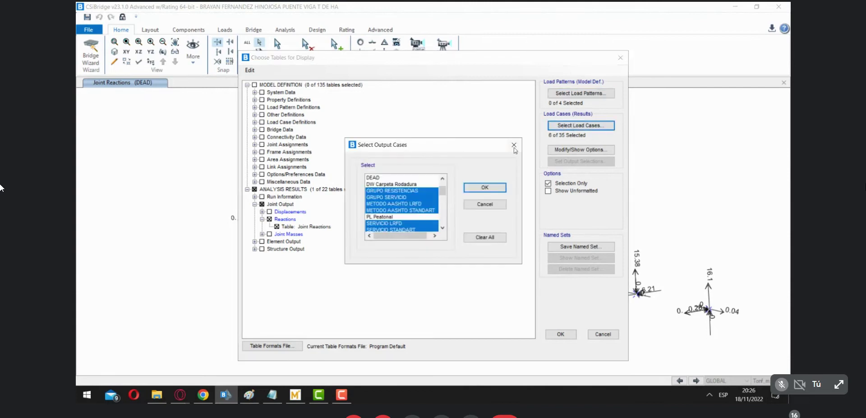
{"action": "scroll", "coordinate": [407, 200], "scroll_direction": "down", "scroll_amount": 3}
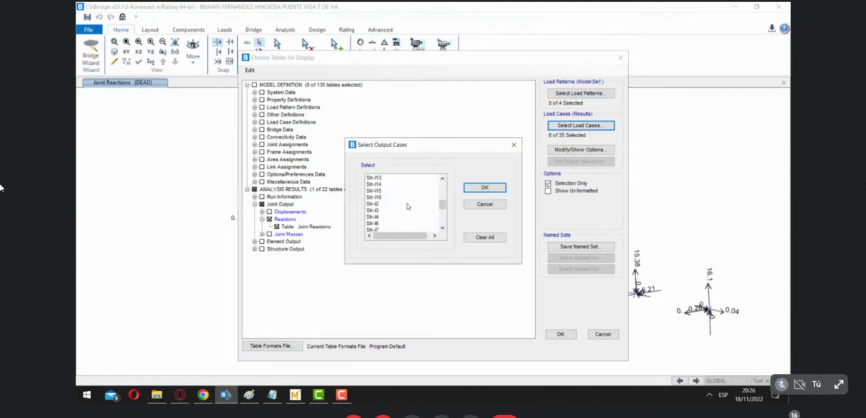
{"action": "scroll", "coordinate": [410, 205], "scroll_direction": "up", "scroll_amount": 2}
{"action": "scroll", "coordinate": [411, 205], "scroll_direction": "up", "scroll_amount": 2}
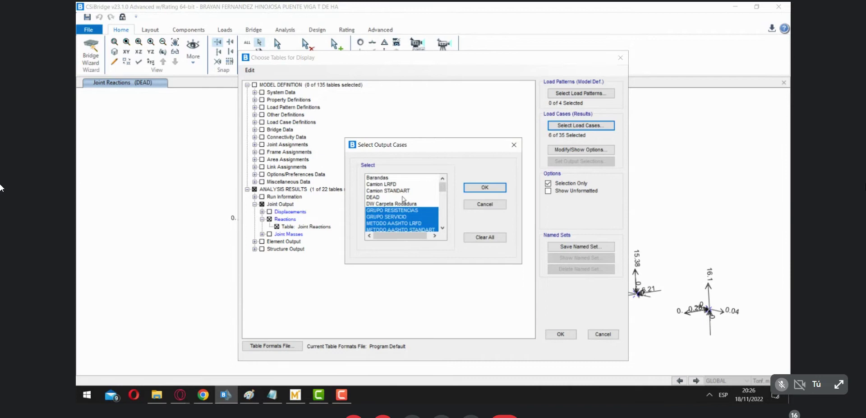
{"action": "left_click", "coordinate": [387, 178]}
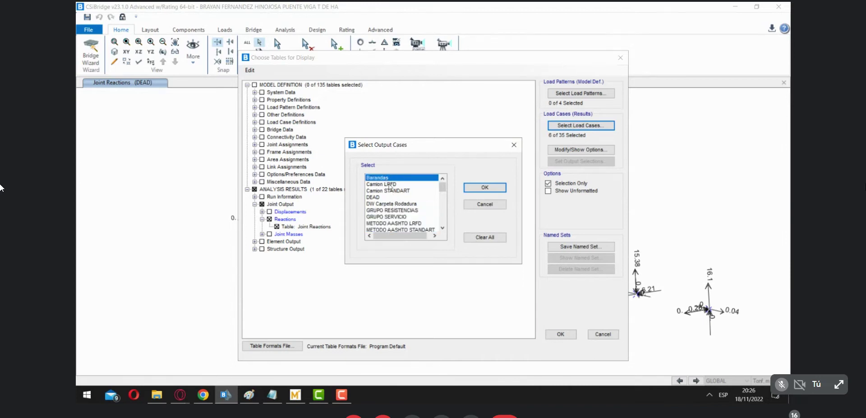
Switch to Mathcad Prime and review the abutment sheet's input data, section sketch and overturning and sliding verifications.
{"action": "left_click", "coordinate": [298, 395]}
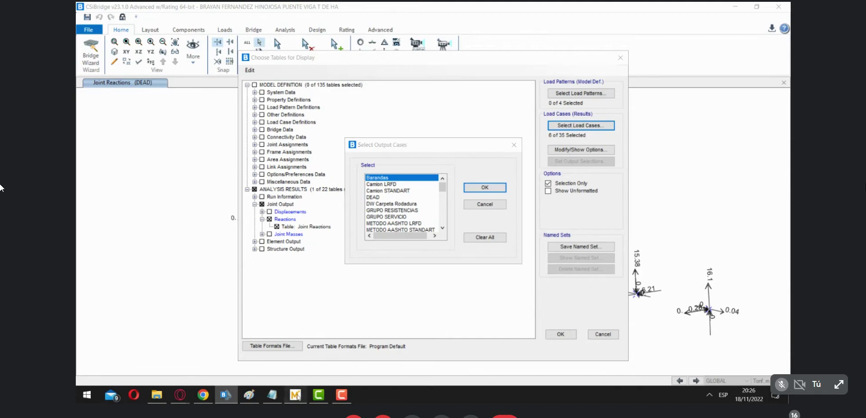
{"action": "scroll", "coordinate": [306, 342], "scroll_direction": "up", "scroll_amount": 1}
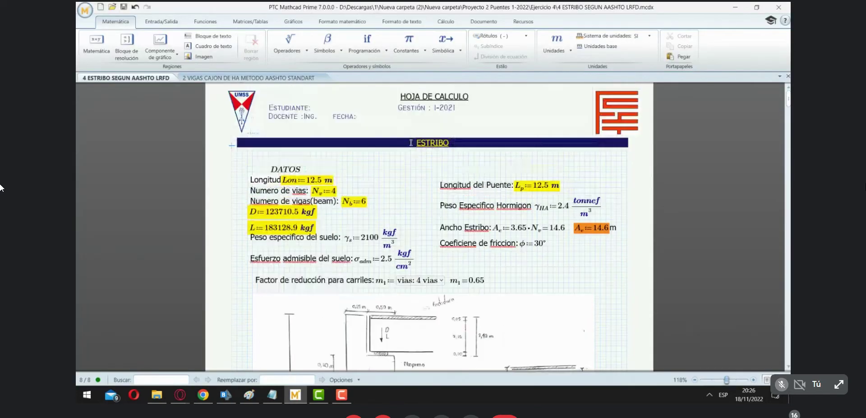
{"action": "scroll", "coordinate": [440, 144], "scroll_direction": "down", "scroll_amount": 5}
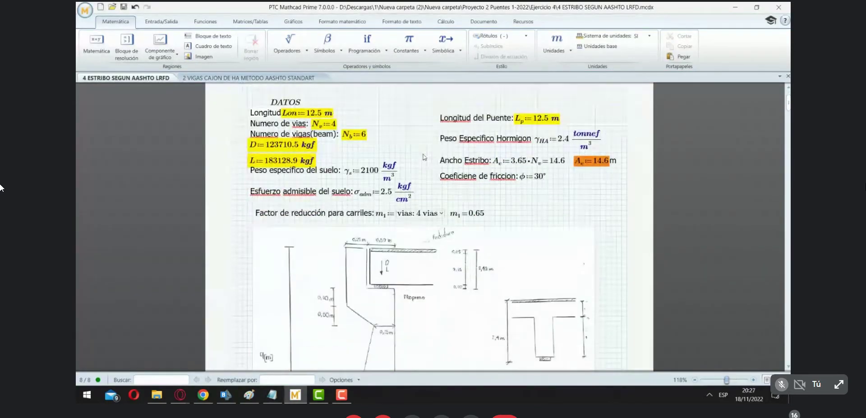
{"action": "scroll", "coordinate": [707, 131], "scroll_direction": "down", "scroll_amount": 4}
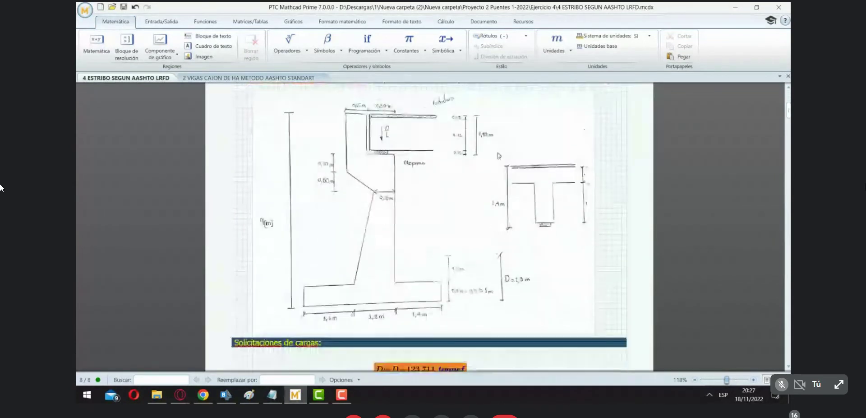
{"action": "left_click_drag", "start_coordinate": [789, 112], "coordinate": [782, 349]}
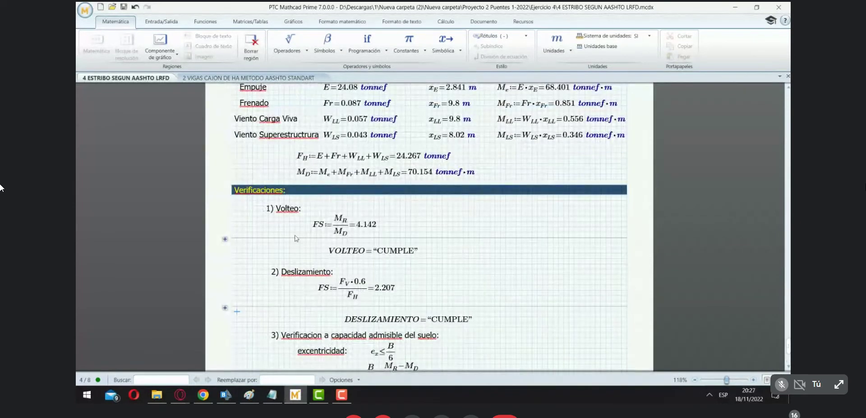
{"action": "scroll", "coordinate": [296, 238], "scroll_direction": "down", "scroll_amount": 3}
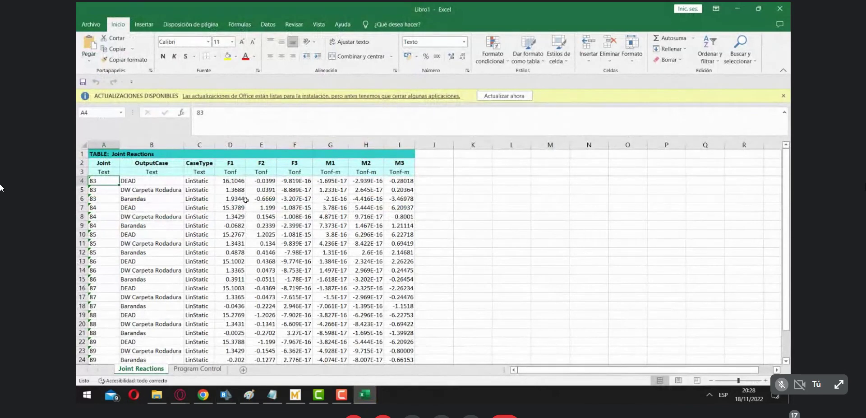
Launch the screen annotation tool, draw a vertical green arrow labelled U1 in red beside the reactions table, and end the annotation.
{"action": "left_click", "coordinate": [228, 182]}
{"action": "left_click", "coordinate": [230, 209]}
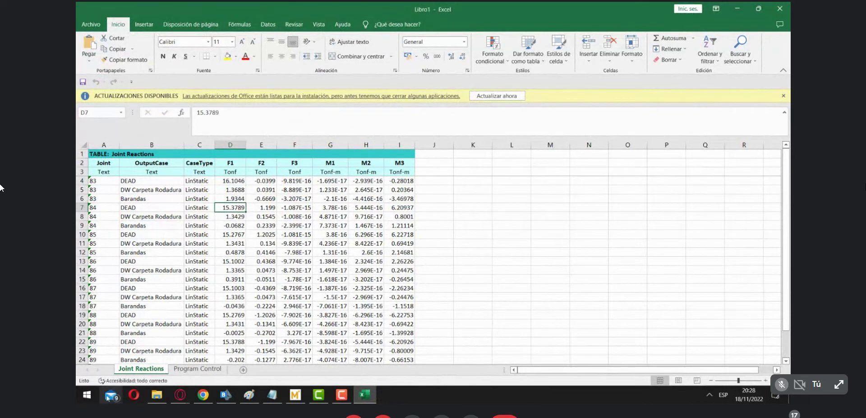
{"action": "left_click", "coordinate": [87, 394]}
{"action": "type", "text": "po"}
{"action": "left_click", "coordinate": [152, 148]}
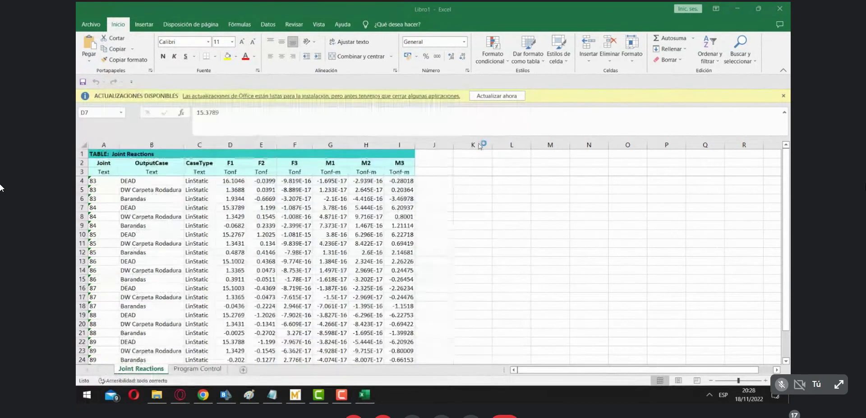
{"action": "left_click", "coordinate": [668, 197]}
{"action": "left_click_drag", "start_coordinate": [543, 227], "coordinate": [542, 118]}
{"action": "left_click", "coordinate": [659, 188]}
{"action": "mouse_move", "coordinate": [556, 118]}
{"action": "left_mouse_down"}
{"action": "mouse_move", "coordinate": [568, 133]}
{"action": "mouse_move", "coordinate": [569, 121]}
{"action": "mouse_move", "coordinate": [587, 125]}
{"action": "mouse_move", "coordinate": [588, 151]}
{"action": "left_mouse_up"}
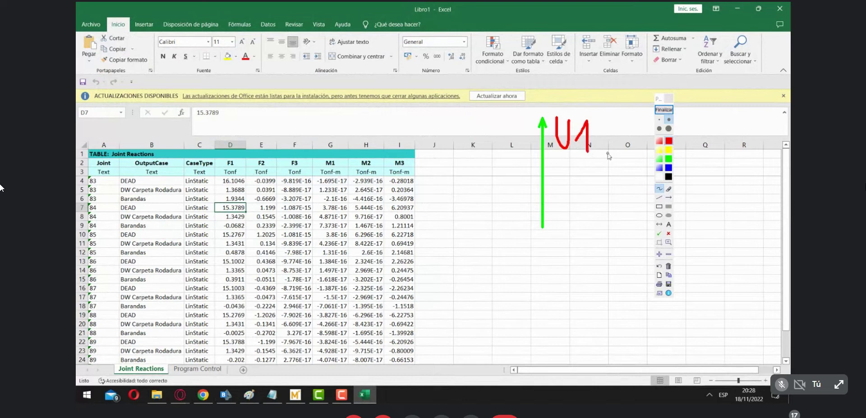
{"action": "left_click_drag", "start_coordinate": [659, 98], "coordinate": [722, 96]}
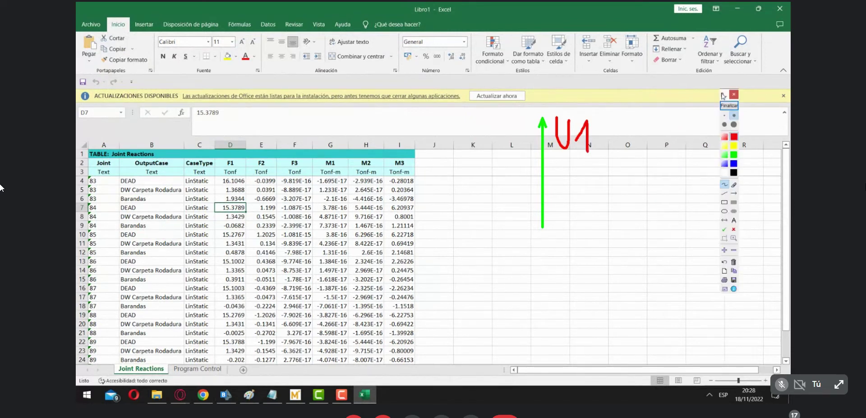
{"action": "left_click", "coordinate": [727, 106]}
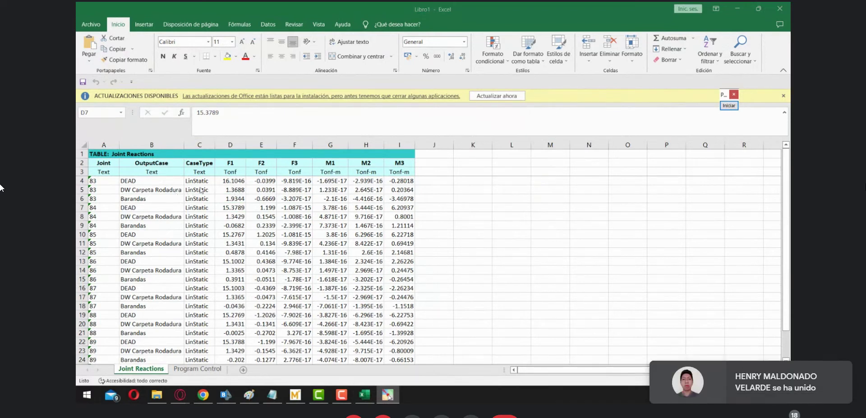
Remove the minus sign from joint 87's Barandas F1 reaction, making the value 0.0436.
{"action": "scroll", "coordinate": [237, 184], "scroll_direction": "down", "scroll_amount": 3}
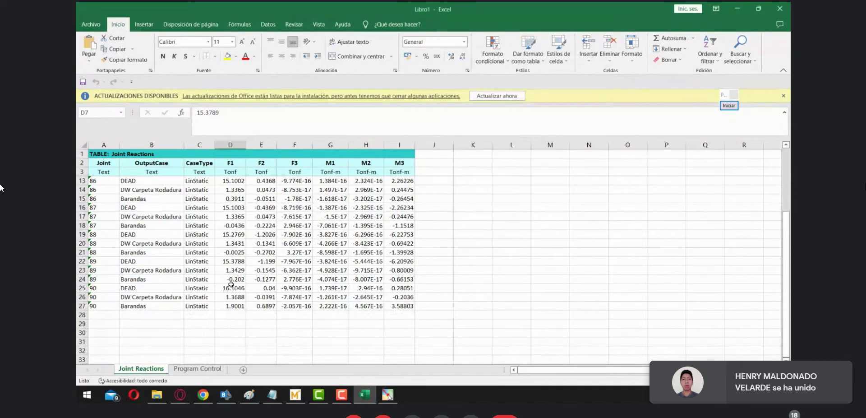
{"action": "left_click", "coordinate": [227, 226]}
{"action": "left_click", "coordinate": [199, 114]}
{"action": "key", "text": "BackSpace"}
{"action": "key", "text": "Return"}
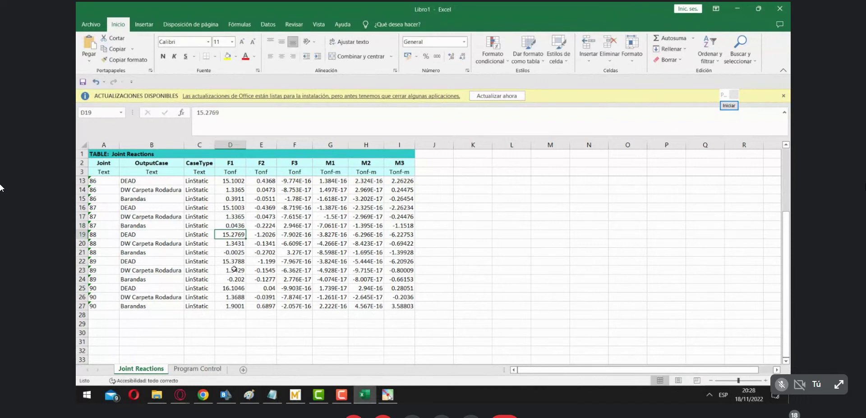
Remove the minus signs from the Barandas F1 reactions of joints 88 and 89, making them 0.0025 and 0.202.
{"action": "left_click", "coordinate": [228, 252]}
{"action": "left_click", "coordinate": [199, 113]}
{"action": "key", "text": "BackSpace"}
{"action": "key", "text": "Return"}
{"action": "left_click", "coordinate": [232, 277]}
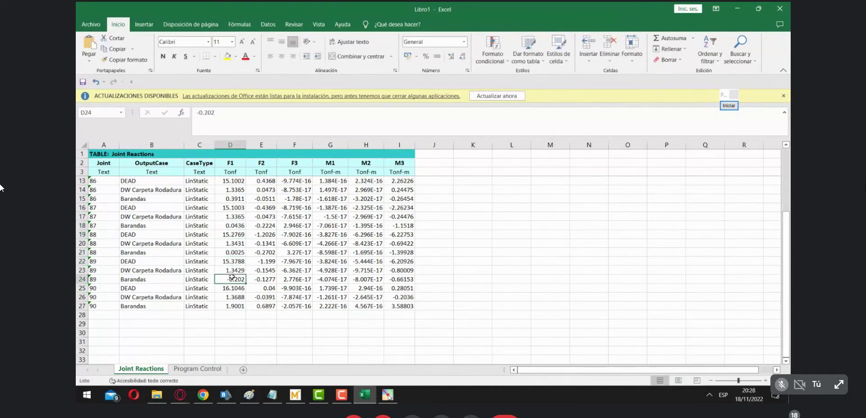
{"action": "left_click", "coordinate": [201, 112]}
{"action": "key", "text": "BackSpace"}
{"action": "key", "text": "Return"}
Remove the minus sign from joint 84's Barandas F1 reaction, making the value 0.0682.
{"action": "scroll", "coordinate": [253, 279], "scroll_direction": "down", "scroll_amount": 2}
{"action": "scroll", "coordinate": [253, 279], "scroll_direction": "up", "scroll_amount": 1}
{"action": "left_click", "coordinate": [234, 226]}
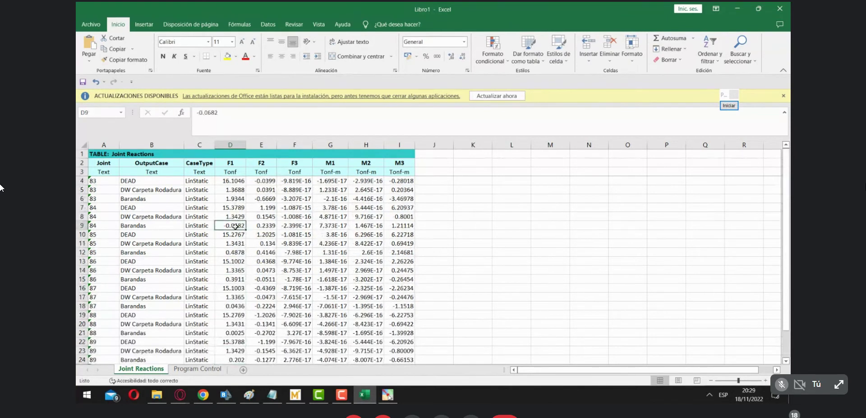
{"action": "left_click", "coordinate": [197, 113]}
{"action": "key", "text": "BackSpace"}
{"action": "key", "text": "Return"}
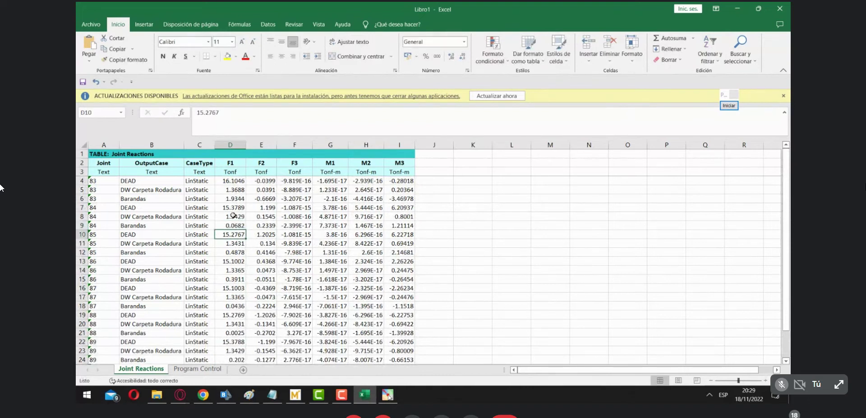
Start a SUMA formula in cell D29, below the F1 reactions.
{"action": "scroll", "coordinate": [239, 253], "scroll_direction": "down", "scroll_amount": 3}
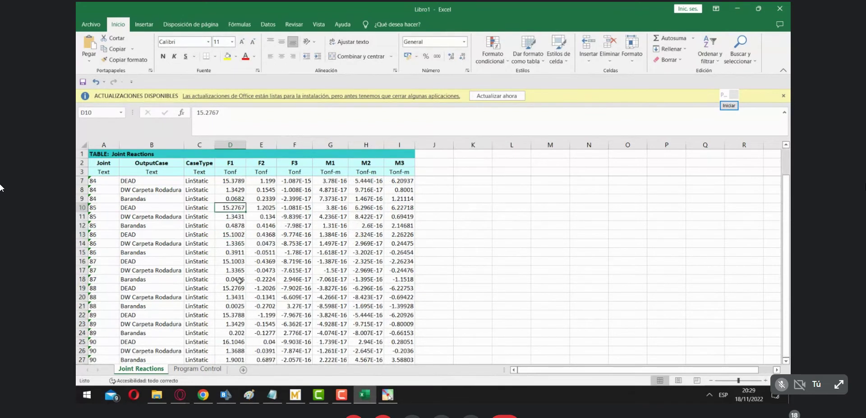
{"action": "left_click", "coordinate": [229, 322]}
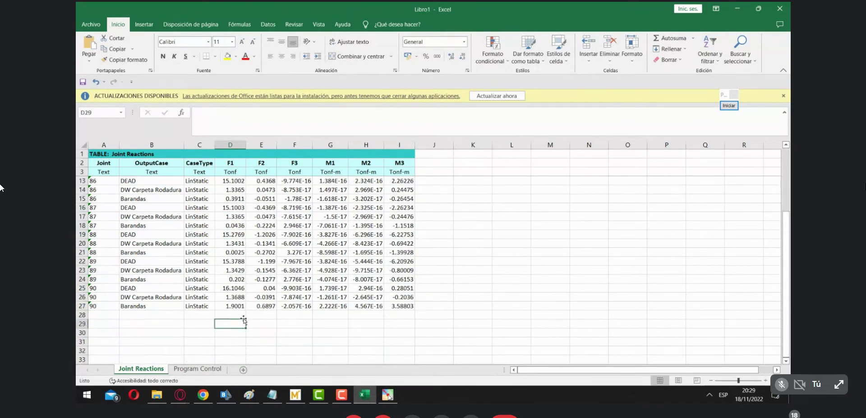
{"action": "type", "text": "="}
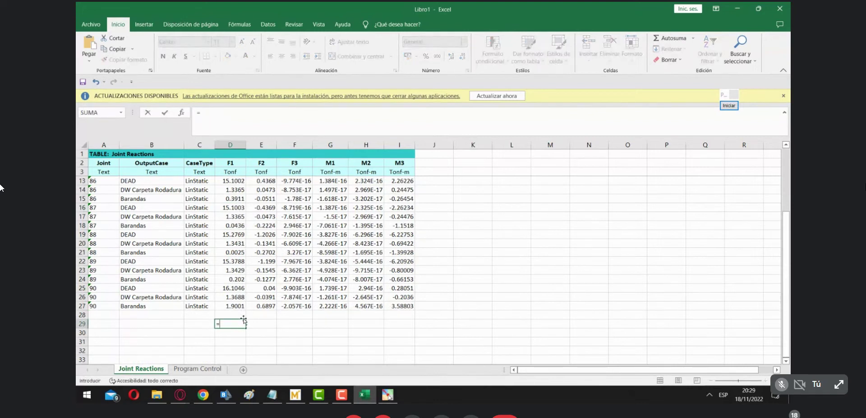
{"action": "type", "text": "suma"}
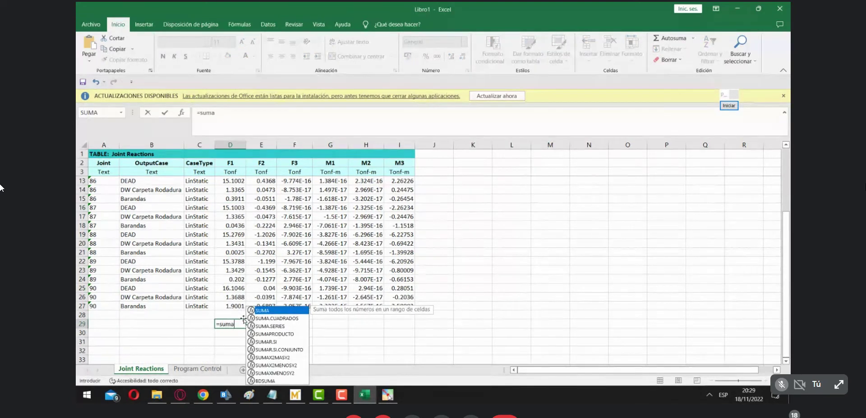
{"action": "double_click", "coordinate": [271, 310]}
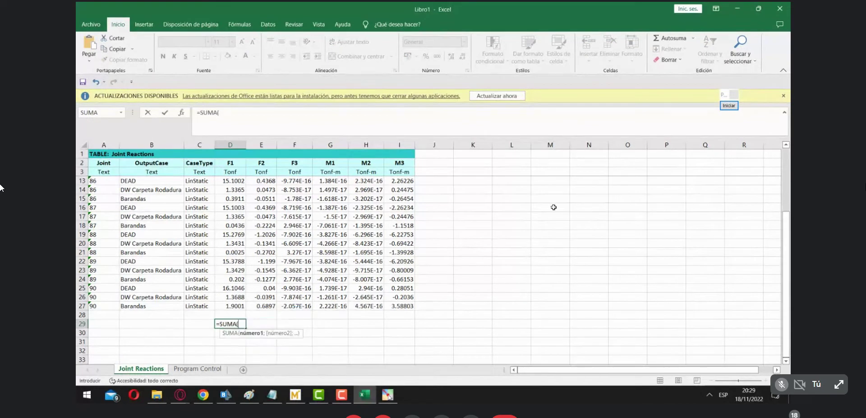
Launch the screen annotation tool and draw a red bridge cross-section from a filled horizontal deck and three filled vertical girders.
{"action": "left_click", "coordinate": [729, 105]}
{"action": "left_click", "coordinate": [733, 202]}
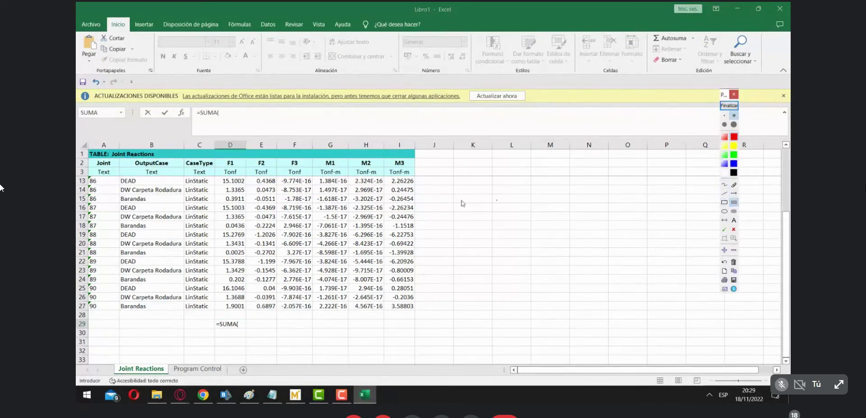
{"action": "left_click_drag", "start_coordinate": [196, 135], "coordinate": [667, 154]}
{"action": "left_click_drag", "start_coordinate": [282, 155], "coordinate": [306, 220]}
{"action": "mouse_move", "coordinate": [411, 150]}
{"action": "left_mouse_down"}
{"action": "mouse_move", "coordinate": [428, 230]}
{"action": "mouse_move", "coordinate": [435, 223]}
{"action": "left_mouse_up"}
{"action": "left_click_drag", "start_coordinate": [519, 151], "coordinate": [544, 225]}
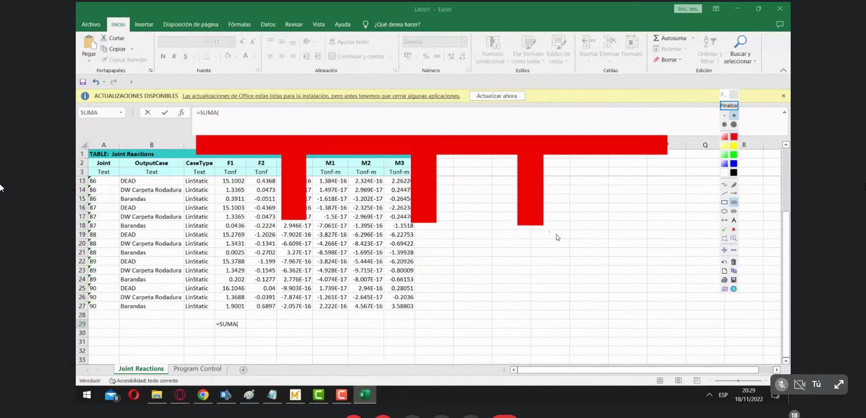
Draw a green freehand loop and arrow on the first girder, an upward arrow on the second, and end the annotation.
{"action": "left_click", "coordinate": [727, 184]}
{"action": "left_click", "coordinate": [735, 154]}
{"action": "mouse_move", "coordinate": [217, 151]}
{"action": "left_mouse_down"}
{"action": "mouse_move", "coordinate": [206, 86]}
{"action": "mouse_move", "coordinate": [165, 83]}
{"action": "mouse_move", "coordinate": [162, 145]}
{"action": "mouse_move", "coordinate": [285, 145]}
{"action": "mouse_move", "coordinate": [290, 181]}
{"action": "left_mouse_up"}
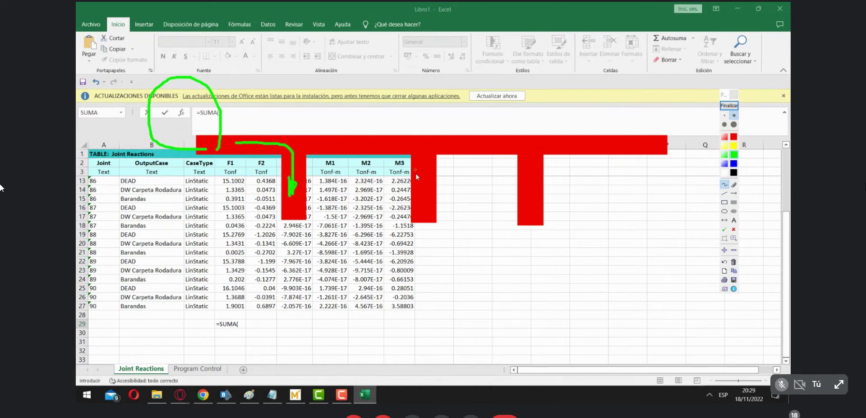
{"action": "left_click_drag", "start_coordinate": [418, 207], "coordinate": [418, 173]}
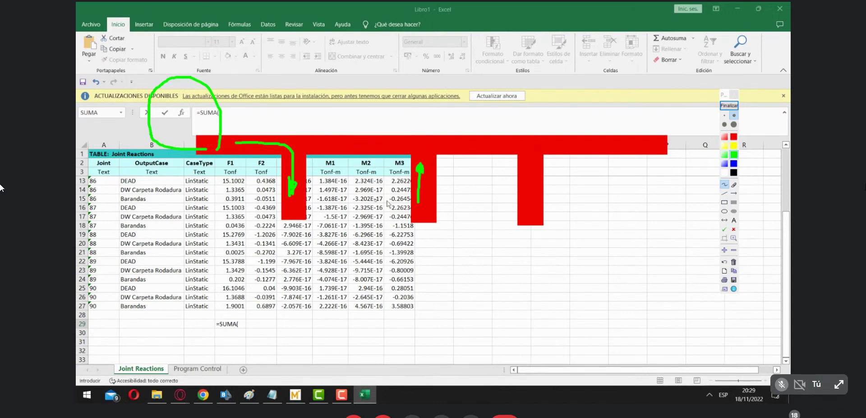
{"action": "left_click", "coordinate": [730, 106]}
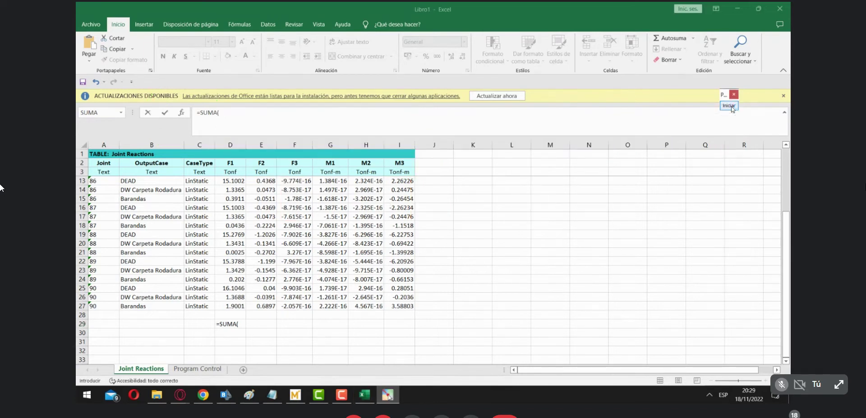
Complete the SUMA formula in D29 with the F1 range D4:D27 and review its result.
{"action": "scroll", "coordinate": [236, 189], "scroll_direction": "up", "scroll_amount": 3}
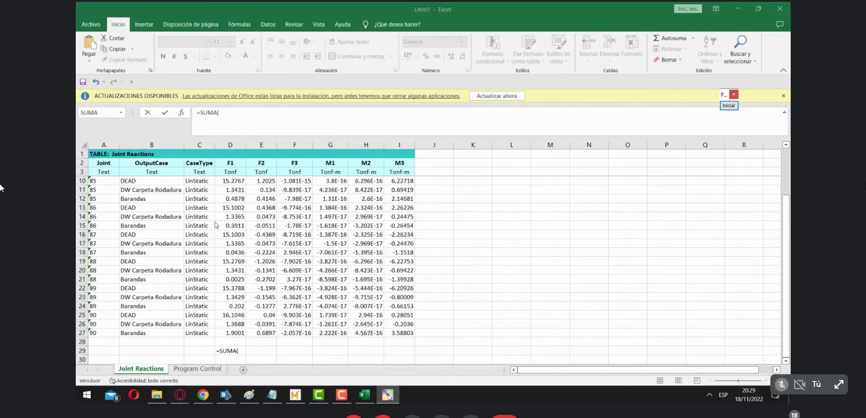
{"action": "left_click_drag", "start_coordinate": [232, 180], "coordinate": [231, 339]}
{"action": "key", "text": "Return"}
{"action": "left_click", "coordinate": [231, 350]}
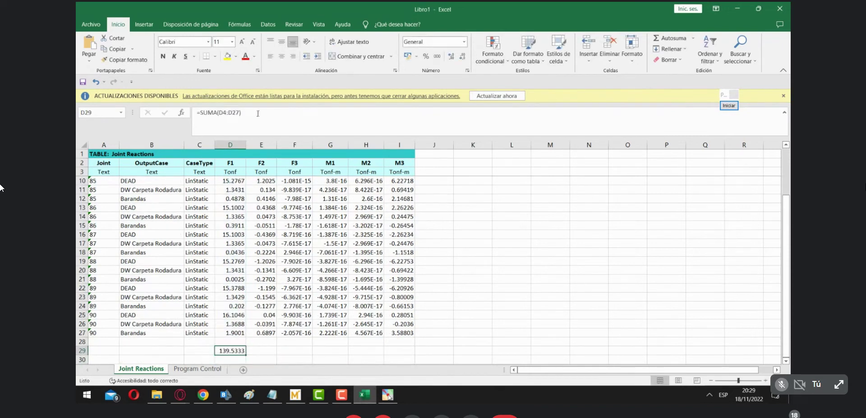
{"action": "key", "text": "Down"}
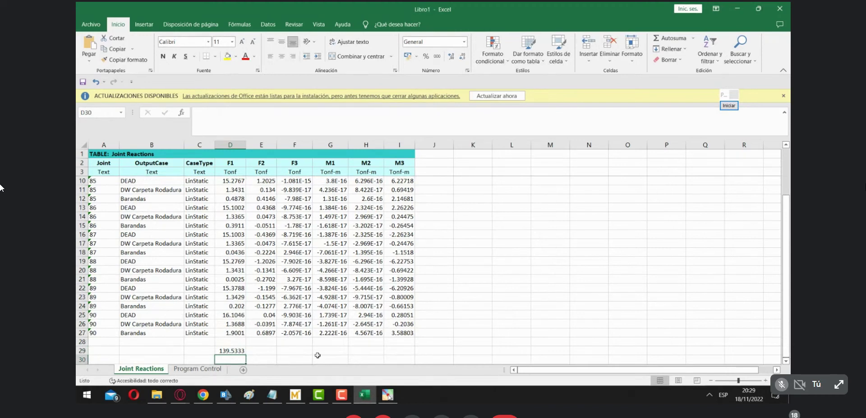
{"action": "left_click", "coordinate": [224, 348]}
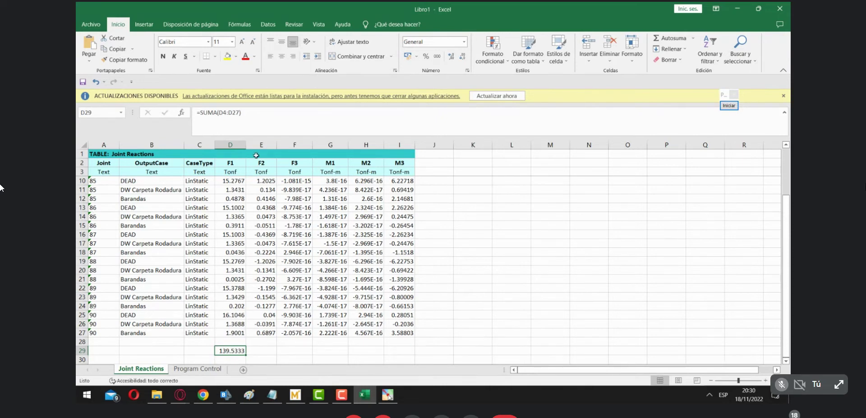
{"action": "scroll", "coordinate": [185, 186], "scroll_direction": "down", "scroll_amount": 1}
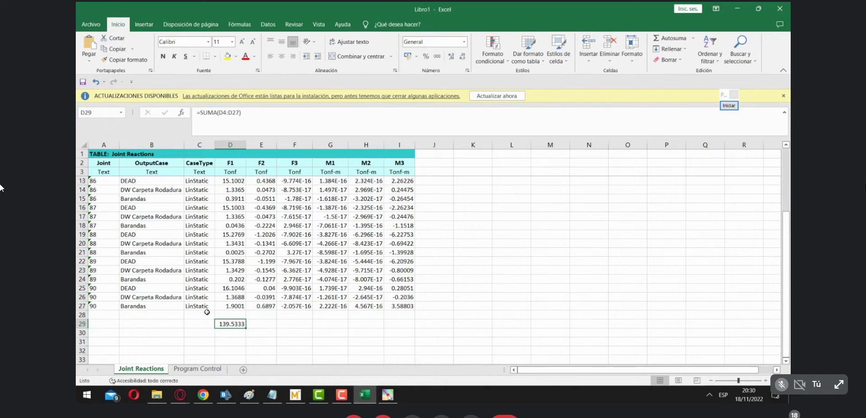
Switch to Mathcad Prime and set the abutment sheet's dead load D to 139.53 tonnef, checking it against the Excel sum.
{"action": "left_click", "coordinate": [295, 395]}
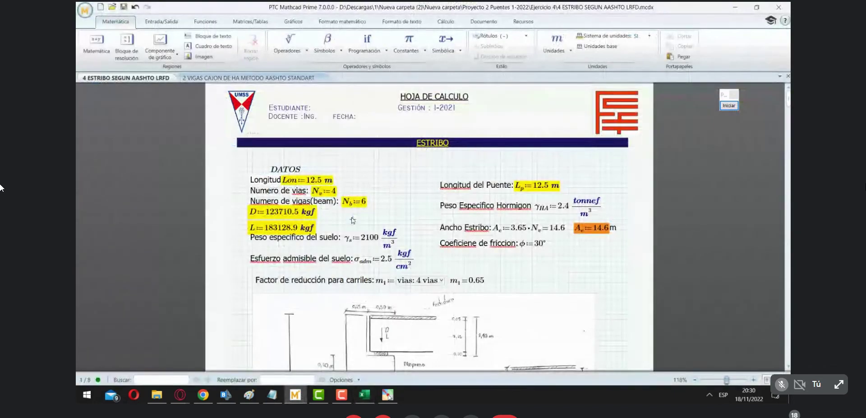
{"action": "left_click", "coordinate": [279, 214]}
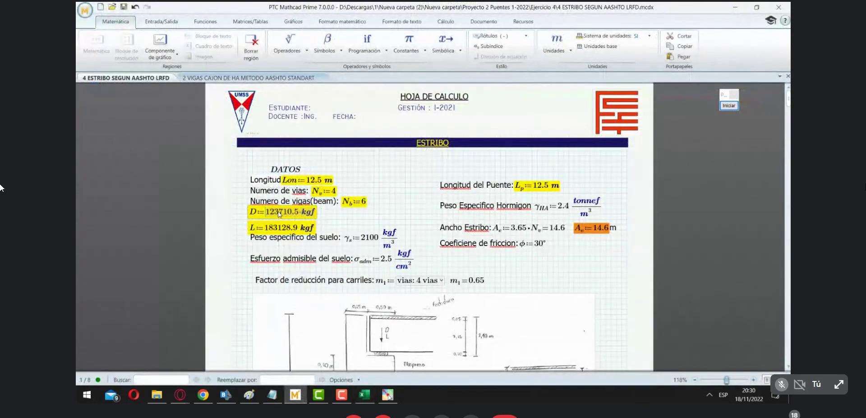
{"action": "type", "text": "153."}
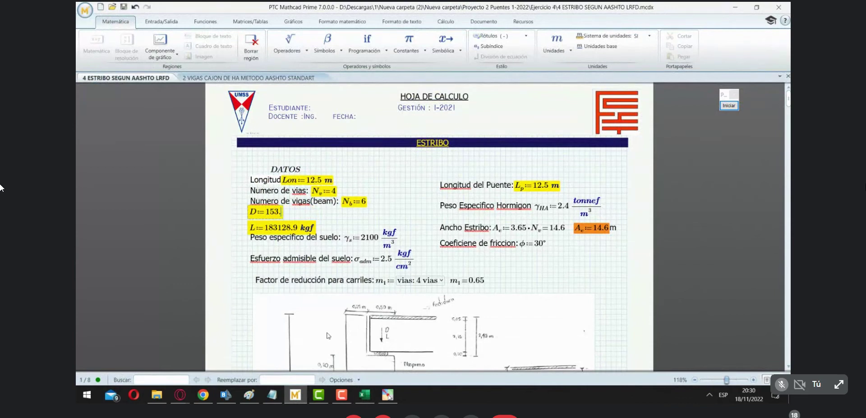
{"action": "key", "text": "alt+Tab"}
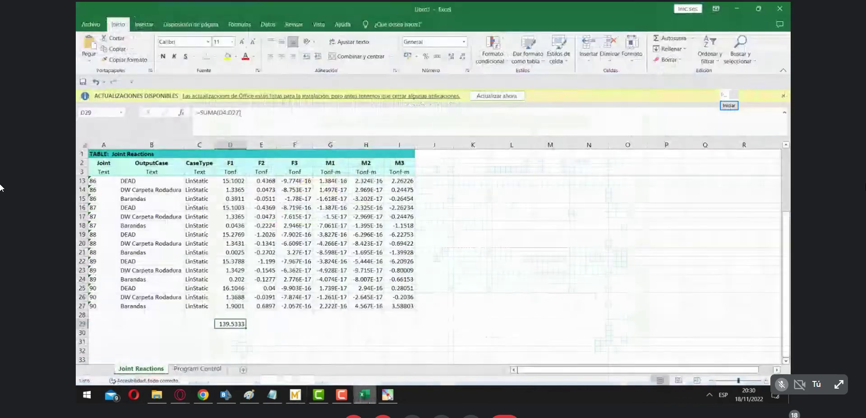
{"action": "key", "text": "alt+Tab"}
{"action": "key", "text": "alt+Tab"}
{"action": "key", "text": "alt+Tab"}
{"action": "left_click", "coordinate": [274, 213]}
{"action": "key", "text": "BackSpace"}
{"action": "type", "text": "9."}
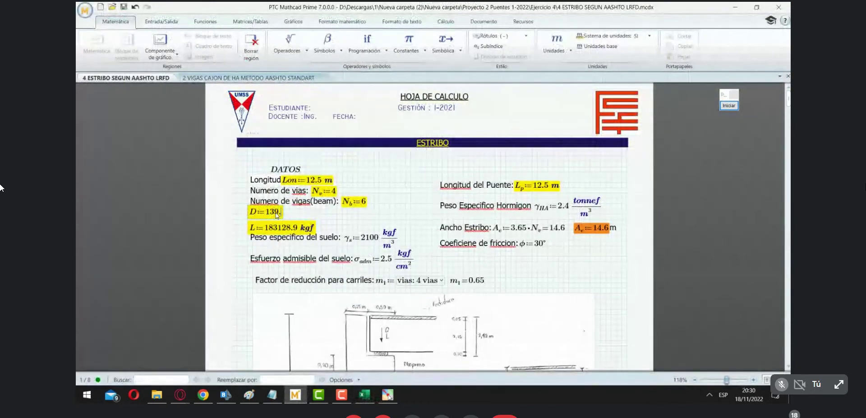
{"action": "type", "text": "53 "}
{"action": "type", "text": "tonnef"}
{"action": "left_click", "coordinate": [384, 205]}
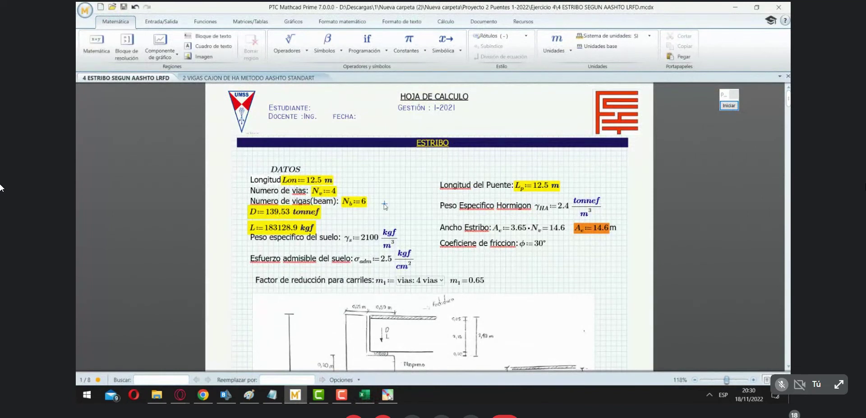
Switch to CSiBridge, close the old reactions table, reopen the table selection and clear all its load patterns.
{"action": "left_click", "coordinate": [365, 395]}
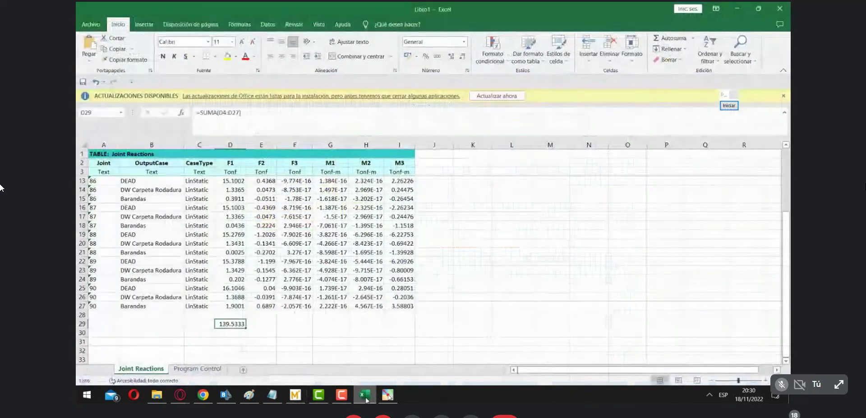
{"action": "left_click", "coordinate": [366, 396]}
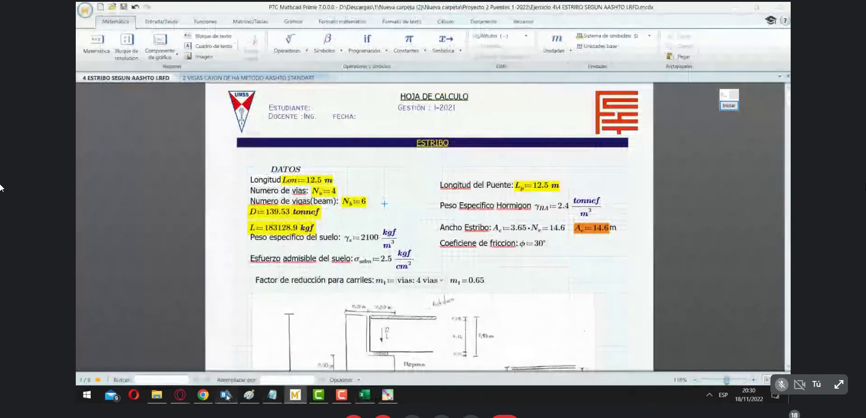
{"action": "left_click", "coordinate": [226, 396]}
{"action": "left_click", "coordinate": [621, 303]}
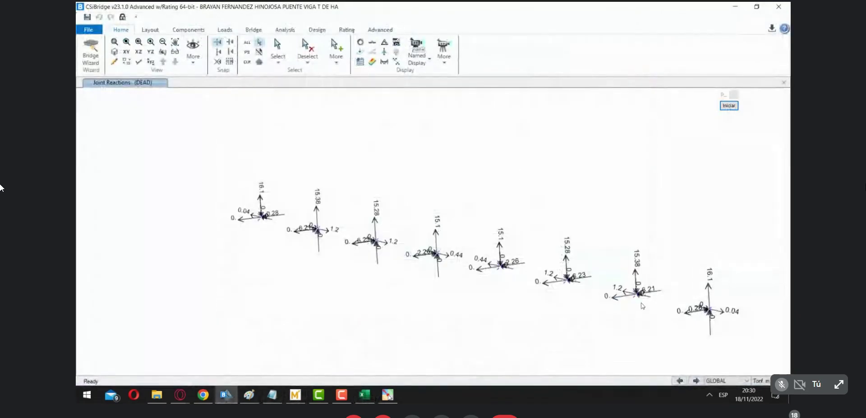
{"action": "left_click", "coordinate": [360, 61]}
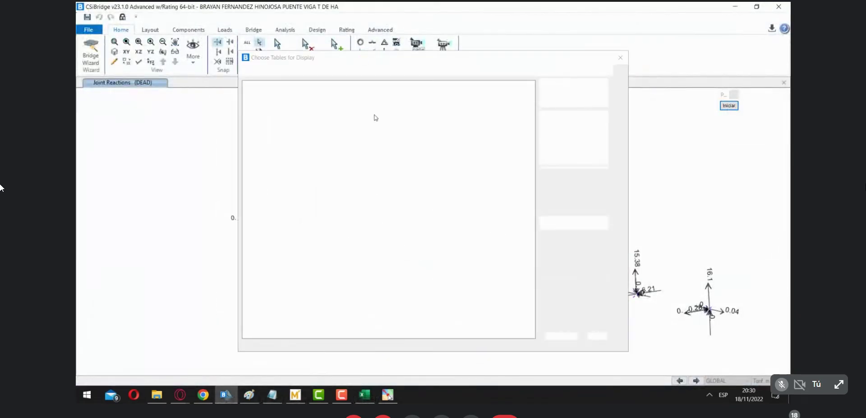
{"action": "left_click", "coordinate": [581, 92]}
{"action": "left_click", "coordinate": [485, 236]}
{"action": "left_click", "coordinate": [485, 188]}
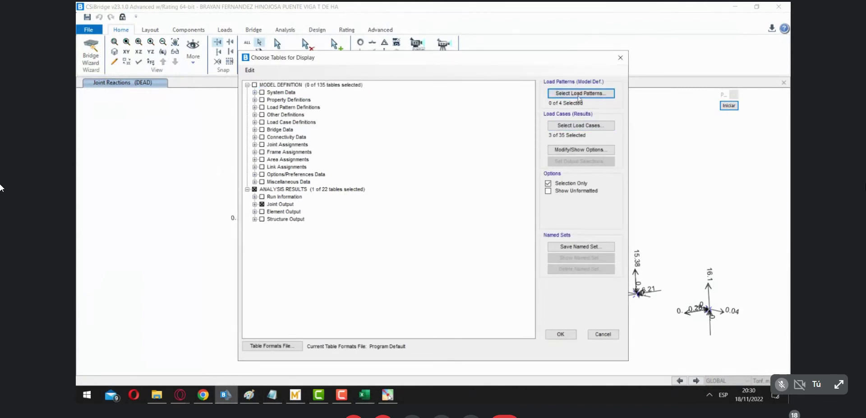
Replace the selected output cases with Camion LRFD and PL Peatonal, and display the Joint Reactions table.
{"action": "left_click", "coordinate": [570, 125]}
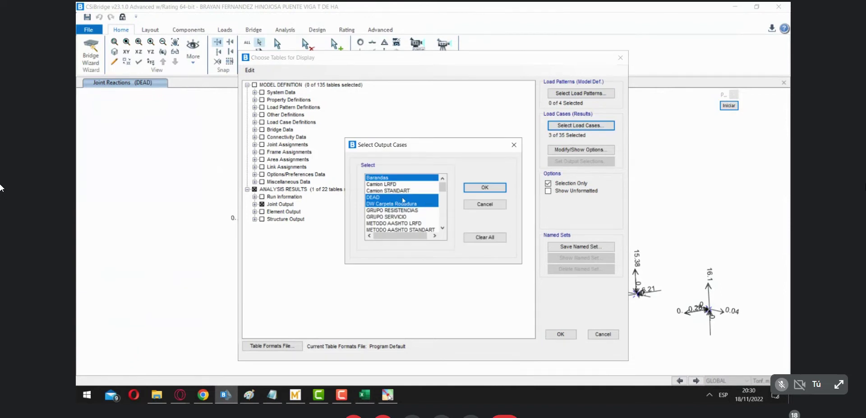
{"action": "left_click", "coordinate": [387, 185]}
{"action": "scroll", "coordinate": [398, 202], "scroll_direction": "down", "scroll_amount": 2}
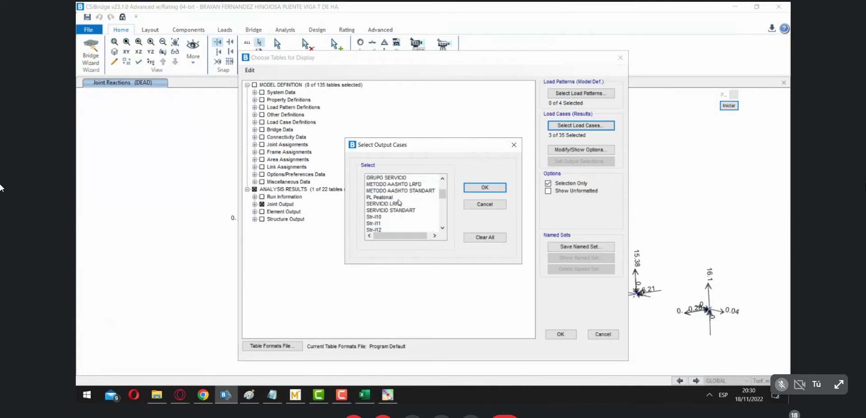
{"action": "left_click", "coordinate": [404, 198]}
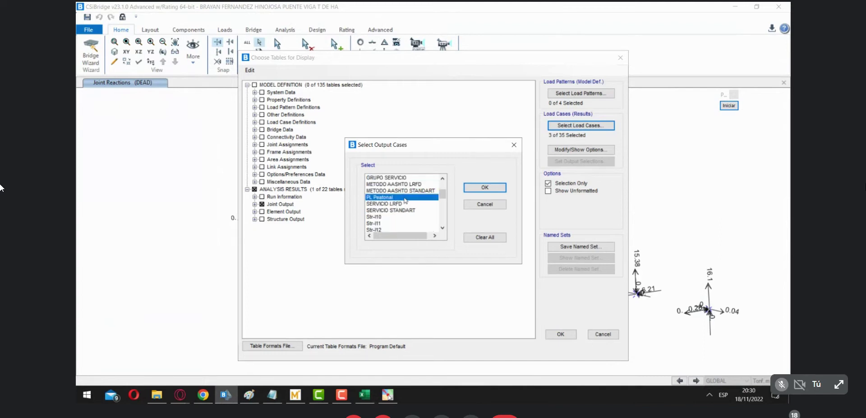
{"action": "scroll", "coordinate": [417, 213], "scroll_direction": "up", "scroll_amount": 2}
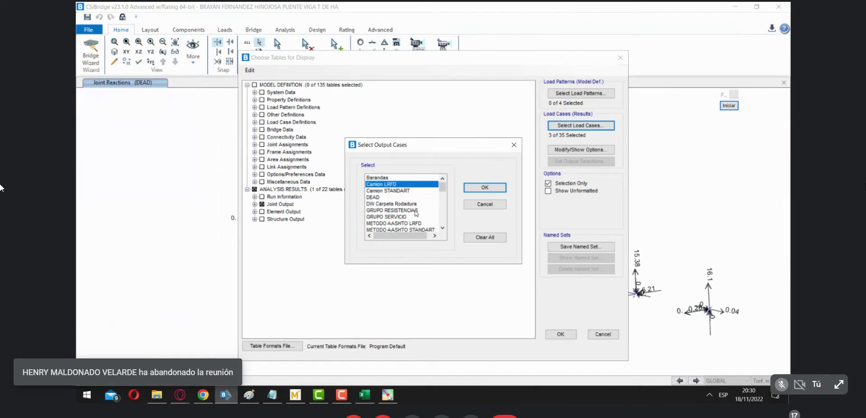
{"action": "left_click", "coordinate": [479, 187]}
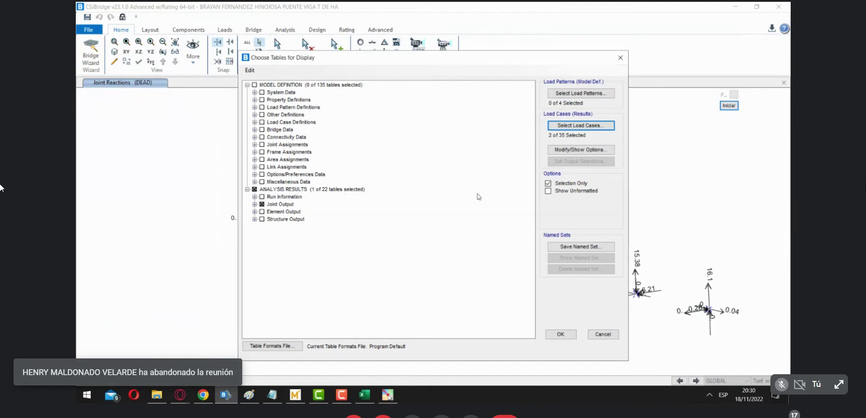
{"action": "left_click", "coordinate": [561, 334]}
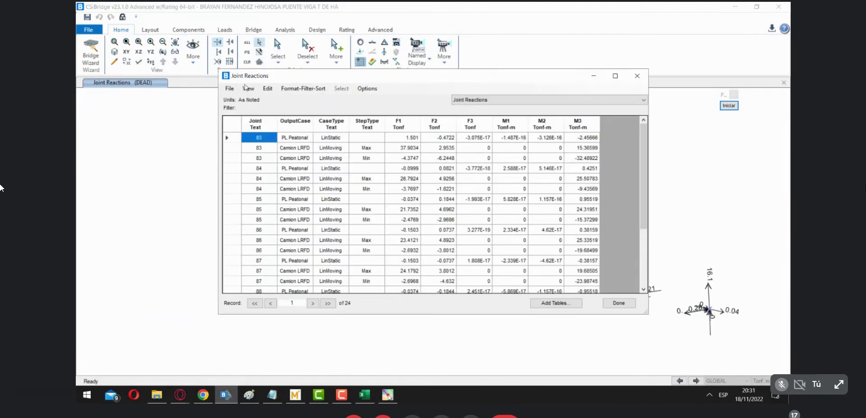
Export the current Joint Reactions table to Excel and maximize the new workbook.
{"action": "left_click", "coordinate": [230, 88]}
{"action": "mouse_move", "coordinate": [282, 101]}
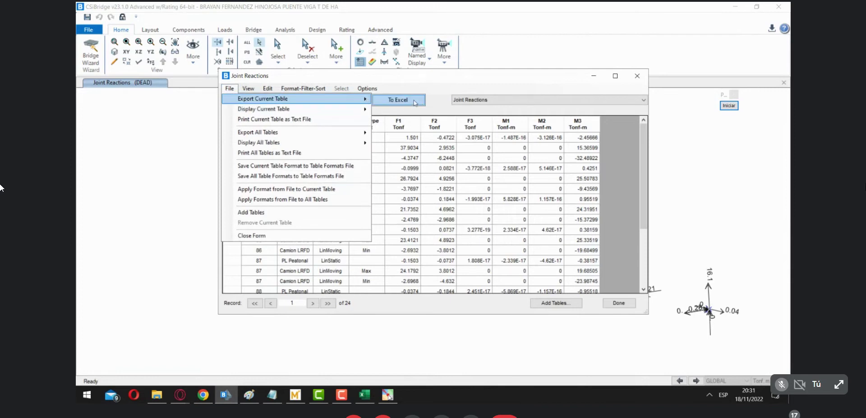
{"action": "left_click", "coordinate": [414, 100]}
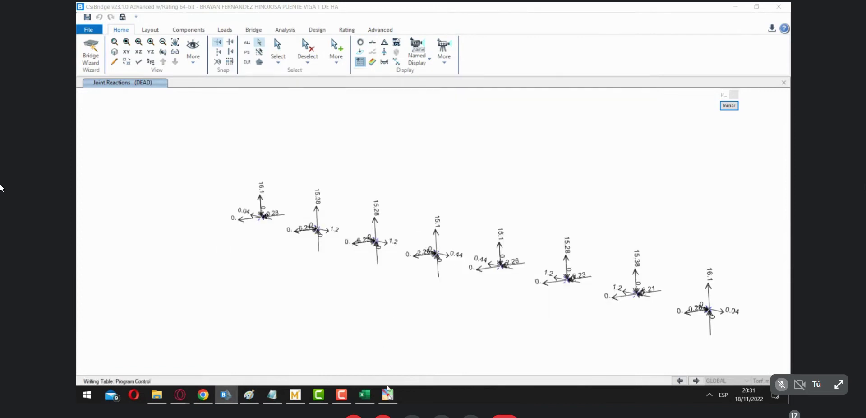
{"action": "mouse_move", "coordinate": [364, 394]}
{"action": "left_click", "coordinate": [429, 360]}
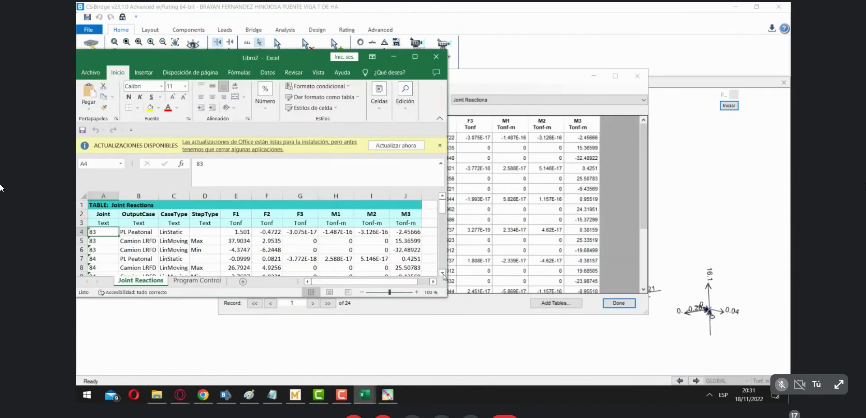
{"action": "left_click", "coordinate": [415, 56]}
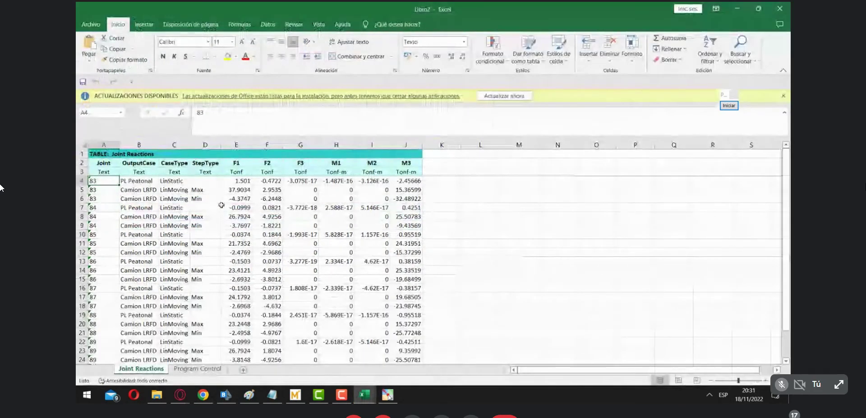
Clear the Min F1 reaction of joint 83 in E6.
{"action": "left_click", "coordinate": [236, 198]}
{"action": "left_click", "coordinate": [243, 190]}
{"action": "left_click", "coordinate": [229, 198]}
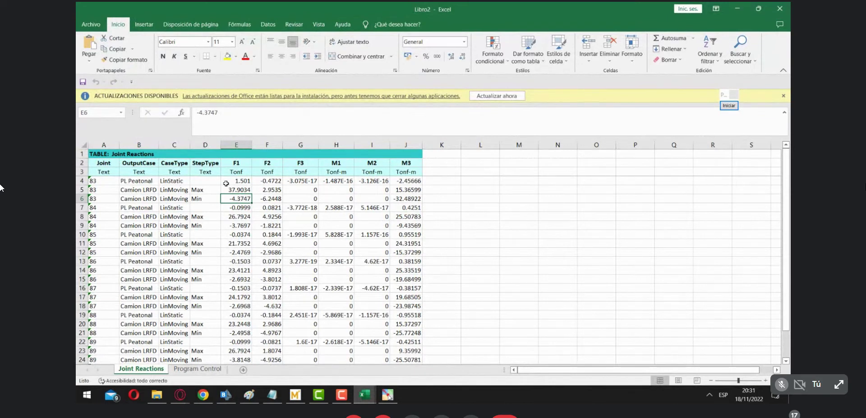
{"action": "key", "text": "Delete"}
{"action": "left_click", "coordinate": [242, 224]}
{"action": "left_click", "coordinate": [239, 208]}
{"action": "key", "text": "Delete"}
{"action": "left_click", "coordinate": [238, 225]}
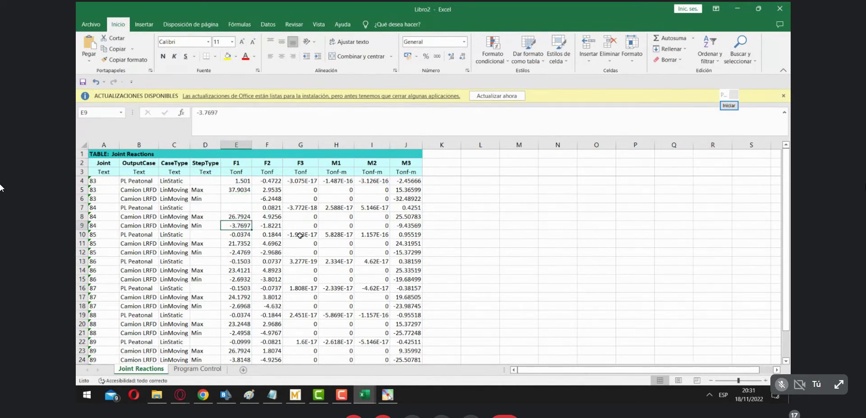
{"action": "key", "text": "ctrl+z"}
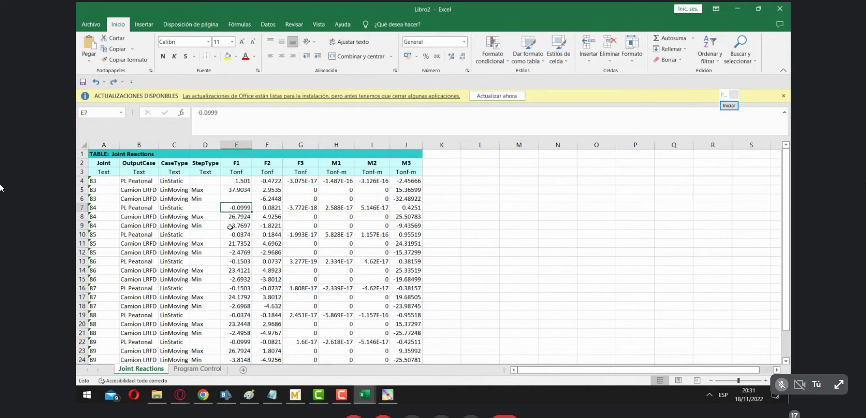
Clear the Min labels and their F1 reactions for joints 84 to 88 in rows 9, 12, 15, 18 and 21.
{"action": "left_click", "coordinate": [227, 225]}
{"action": "left_click_drag", "start_coordinate": [130, 225], "coordinate": [237, 225]}
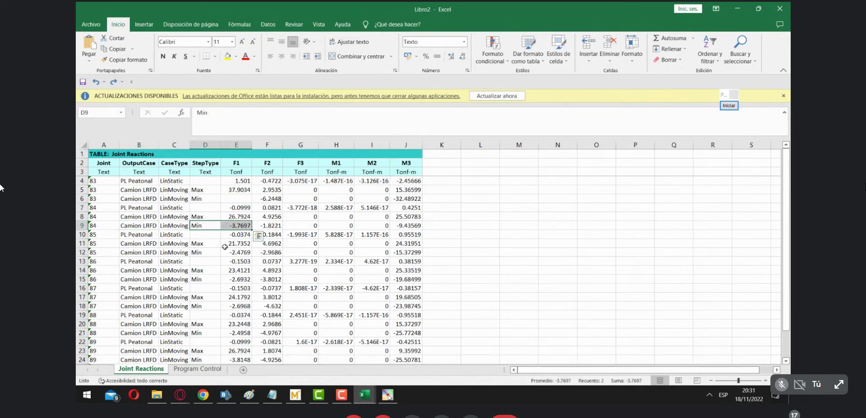
{"action": "key", "text": "Delete"}
{"action": "left_click_drag", "start_coordinate": [206, 252], "coordinate": [238, 254]}
{"action": "left_click", "coordinate": [207, 253]}
{"action": "key", "text": "Delete"}
{"action": "left_click_drag", "start_coordinate": [205, 279], "coordinate": [232, 279]}
{"action": "key", "text": "Delete"}
{"action": "left_click_drag", "start_coordinate": [203, 306], "coordinate": [233, 307]}
{"action": "key", "text": "Delete"}
{"action": "left_click_drag", "start_coordinate": [214, 331], "coordinate": [237, 332]}
{"action": "key", "text": "Delete"}
Clear the Min labels and F1 reactions of joints 89 and 90 in rows 24 and 27.
{"action": "scroll", "coordinate": [205, 278], "scroll_direction": "down", "scroll_amount": 3}
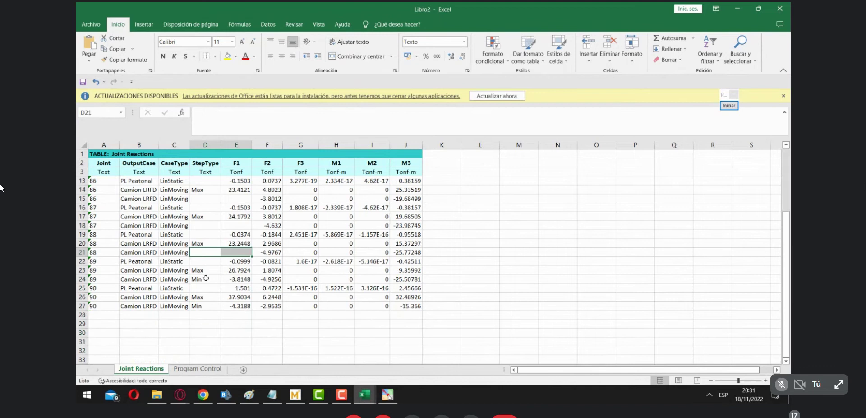
{"action": "left_click_drag", "start_coordinate": [206, 279], "coordinate": [235, 279]}
{"action": "key", "text": "Delete"}
{"action": "left_click_drag", "start_coordinate": [207, 306], "coordinate": [236, 306]}
{"action": "key", "text": "Delete"}
{"action": "left_click", "coordinate": [245, 326]}
Make the PL Peatonal F1 reactions of joints 84 and 85 positive: 0.0999 in E7 and 0.0374 in E10.
{"action": "scroll", "coordinate": [244, 321], "scroll_direction": "up", "scroll_amount": 3}
{"action": "left_click", "coordinate": [149, 179]}
{"action": "left_click", "coordinate": [229, 182]}
{"action": "left_click", "coordinate": [233, 207]}
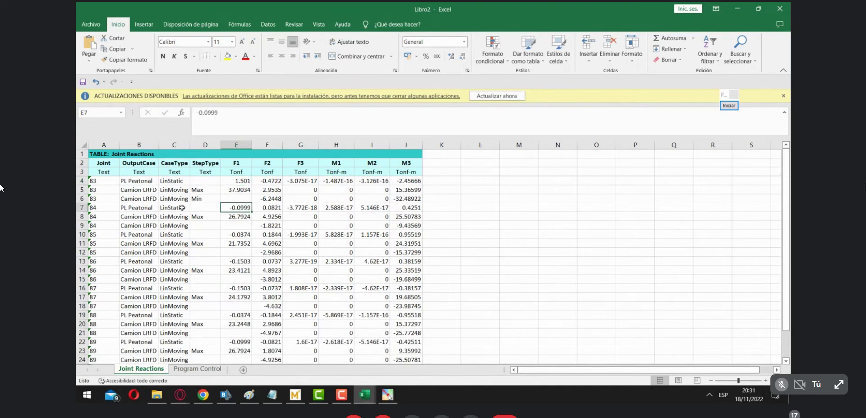
{"action": "double_click", "coordinate": [233, 208]}
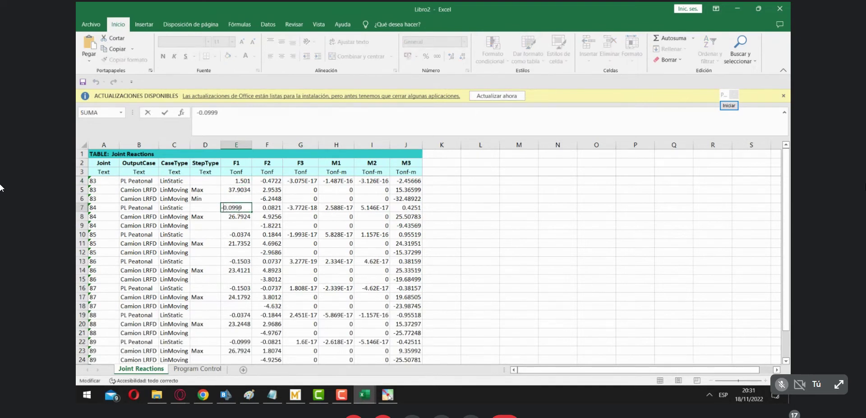
{"action": "key", "text": "Delete"}
{"action": "key", "text": "Return"}
{"action": "left_click", "coordinate": [234, 242]}
{"action": "left_click", "coordinate": [234, 235]}
{"action": "left_click", "coordinate": [202, 115]}
{"action": "key", "text": "BackSpace"}
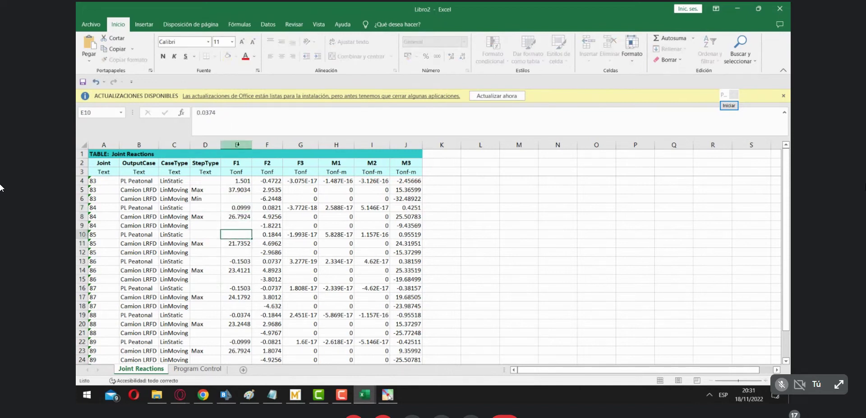
{"action": "key", "text": "Return"}
Make the PL Peatonal F1 reactions of joints 86 and 87 positive: 0.1503 in both E13 and E16.
{"action": "left_click", "coordinate": [192, 252]}
{"action": "left_click_drag", "start_coordinate": [136, 252], "coordinate": [252, 253]}
{"action": "left_click", "coordinate": [240, 261]}
{"action": "left_click", "coordinate": [200, 112]}
{"action": "key", "text": "BackSpace"}
{"action": "key", "text": "Return"}
{"action": "scroll", "coordinate": [237, 264], "scroll_direction": "down", "scroll_amount": 1}
{"action": "left_click", "coordinate": [237, 262]}
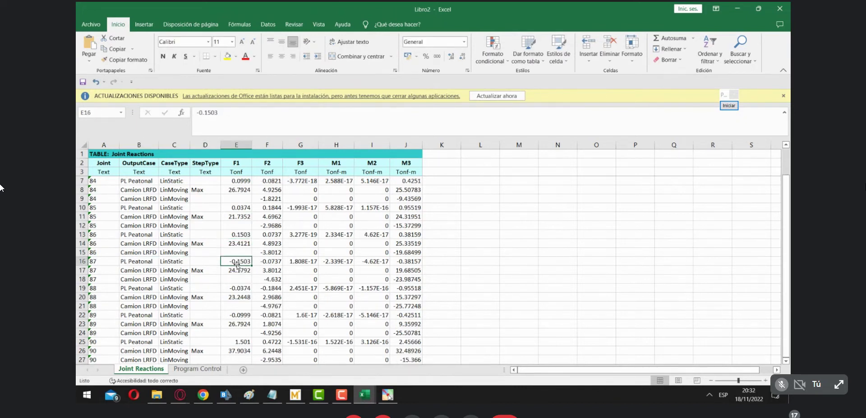
{"action": "left_click", "coordinate": [197, 112]}
{"action": "key", "text": "BackSpace"}
{"action": "key", "text": "Return"}
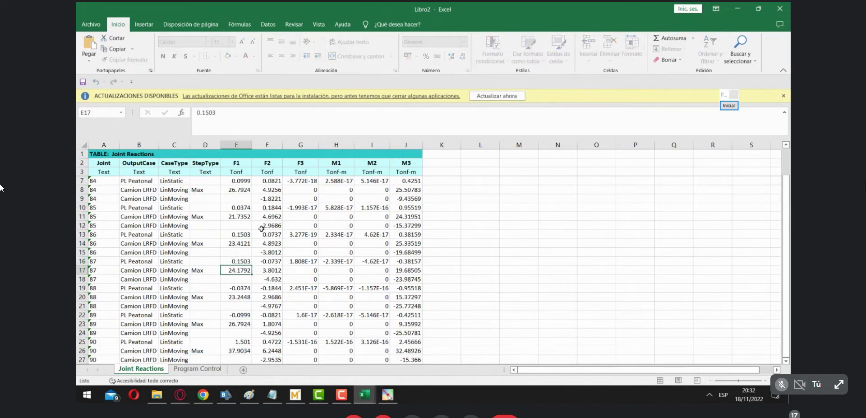
Make the PL Peatonal F1 reactions of joints 88 and 89 positive: 0.0374 in E19 and 0.0999 in E22.
{"action": "left_click", "coordinate": [236, 289]}
{"action": "left_click", "coordinate": [199, 112]}
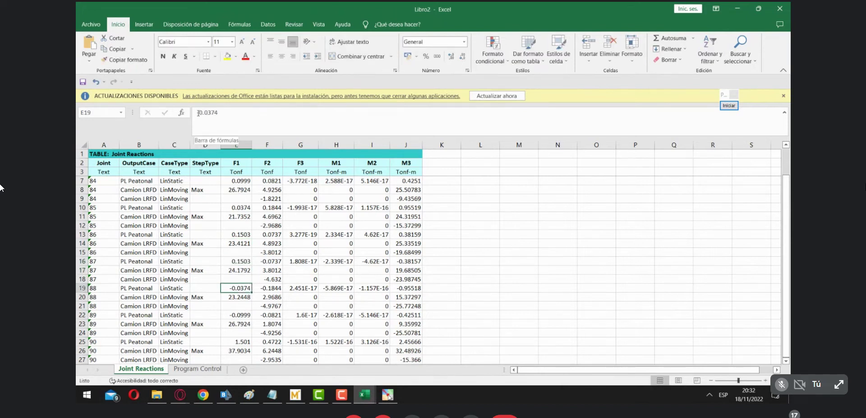
{"action": "key", "text": "BackSpace"}
{"action": "key", "text": "Return"}
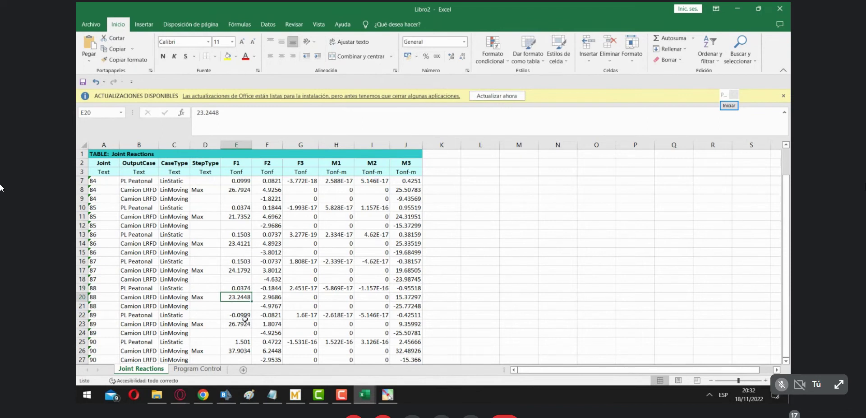
{"action": "left_click", "coordinate": [240, 315]}
{"action": "left_click", "coordinate": [200, 112]}
{"action": "key", "text": "BackSpace"}
{"action": "key", "text": "Return"}
Enter =SUMA(E4:E27) in E28 to total the F1 reactions.
{"action": "scroll", "coordinate": [255, 240], "scroll_direction": "down", "scroll_amount": 1}
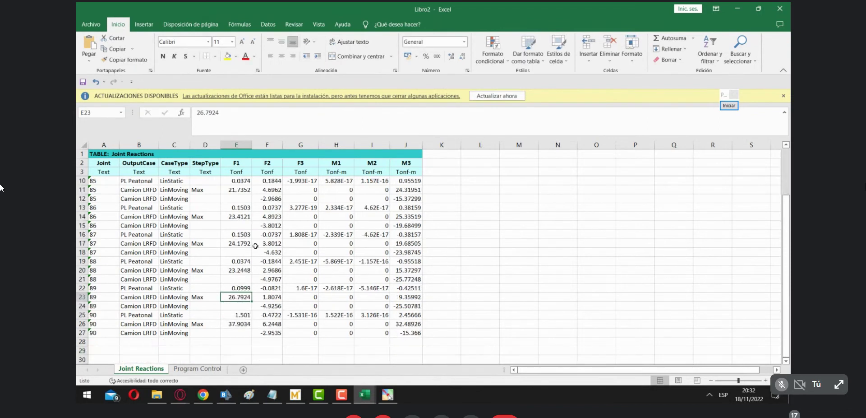
{"action": "scroll", "coordinate": [251, 302], "scroll_direction": "down", "scroll_amount": 1}
{"action": "left_click", "coordinate": [237, 313]}
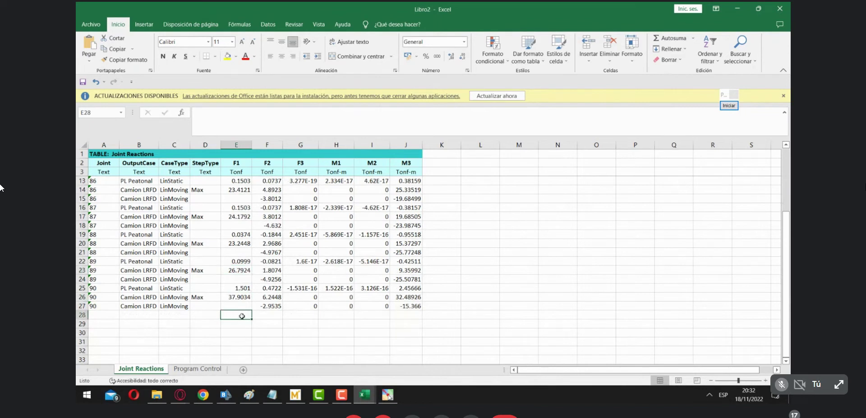
{"action": "type", "text": "=suma"}
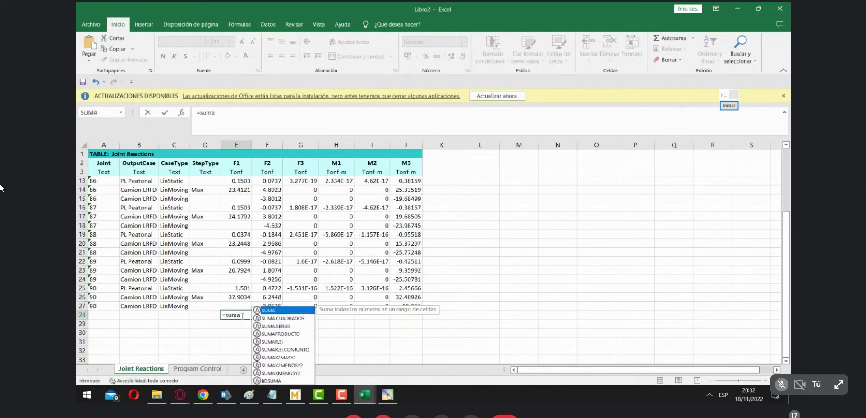
{"action": "double_click", "coordinate": [271, 311]}
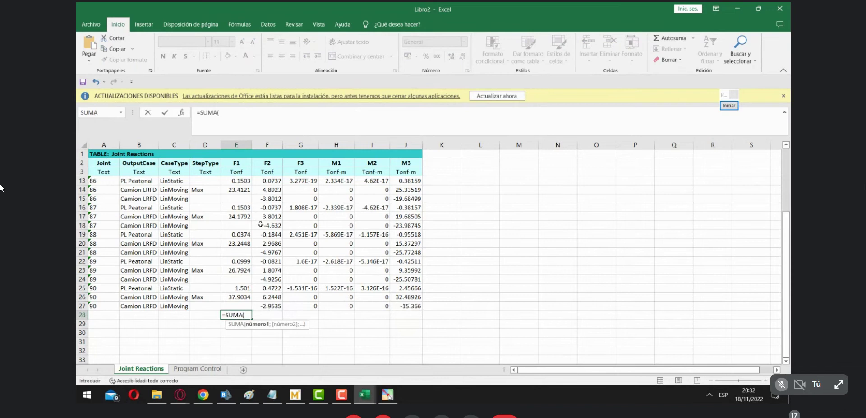
{"action": "scroll", "coordinate": [260, 223], "scroll_direction": "up", "scroll_amount": 3}
{"action": "left_click", "coordinate": [235, 182]}
{"action": "left_click_drag", "start_coordinate": [238, 181], "coordinate": [243, 341]}
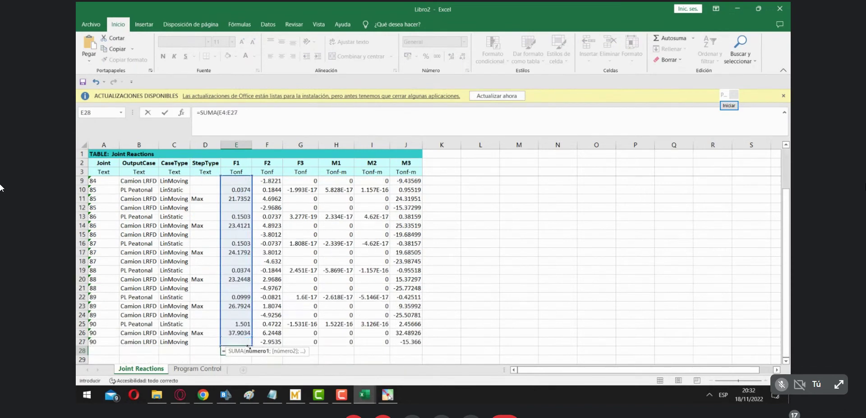
{"action": "key", "text": "Return"}
{"action": "left_click", "coordinate": [246, 350]}
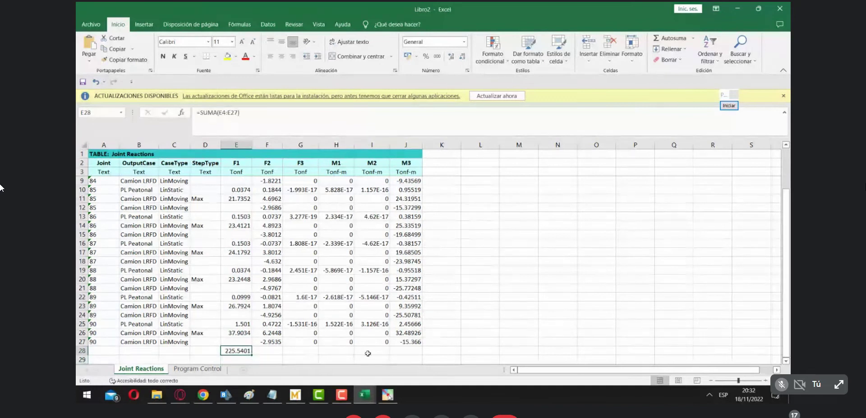
Switch to Mathcad Prime and set the abutment sheet's live load L to 225.54 tonnef.
{"action": "left_click", "coordinate": [296, 395]}
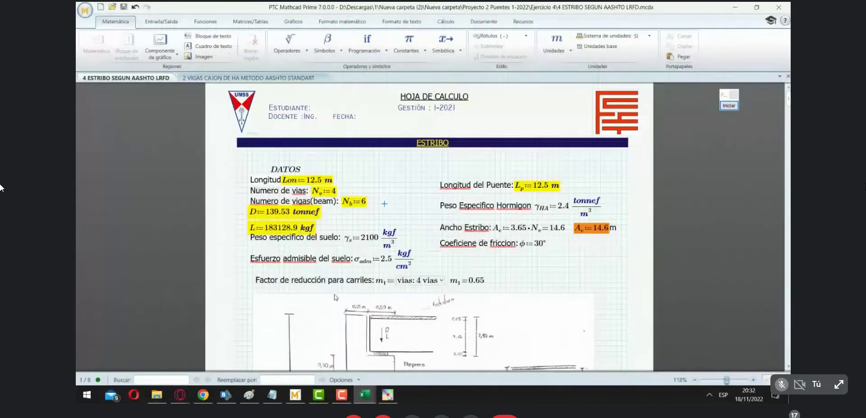
{"action": "left_click", "coordinate": [287, 228]}
{"action": "type", "text": "225.54"}
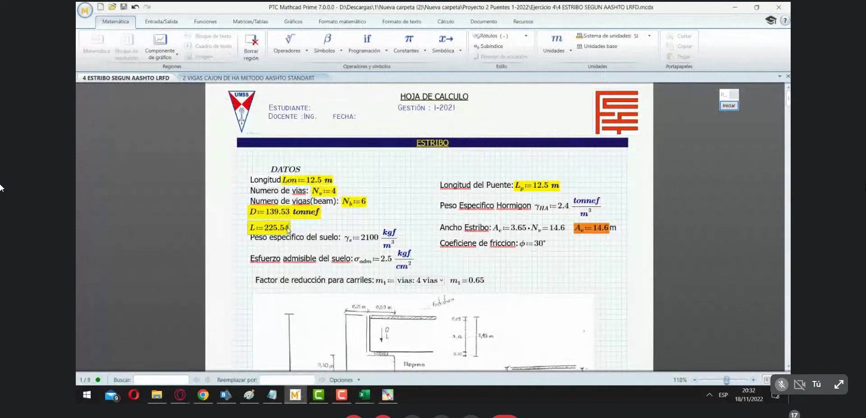
{"action": "left_click", "coordinate": [313, 214]}
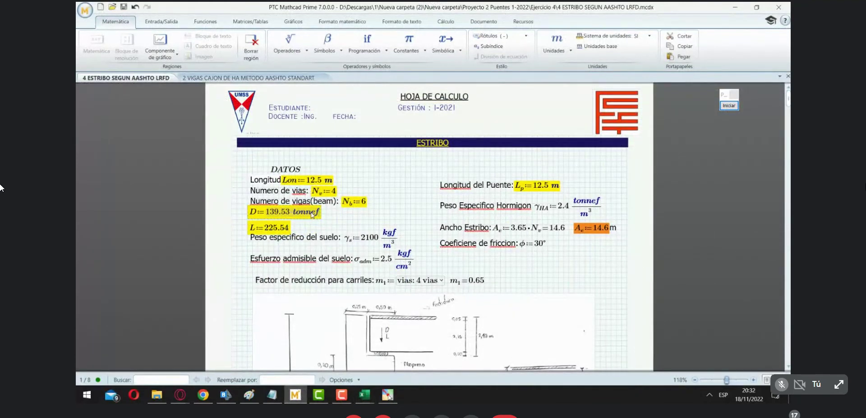
{"action": "left_click", "coordinate": [317, 213]}
{"action": "left_click", "coordinate": [288, 228]}
{"action": "left_click", "coordinate": [390, 219]}
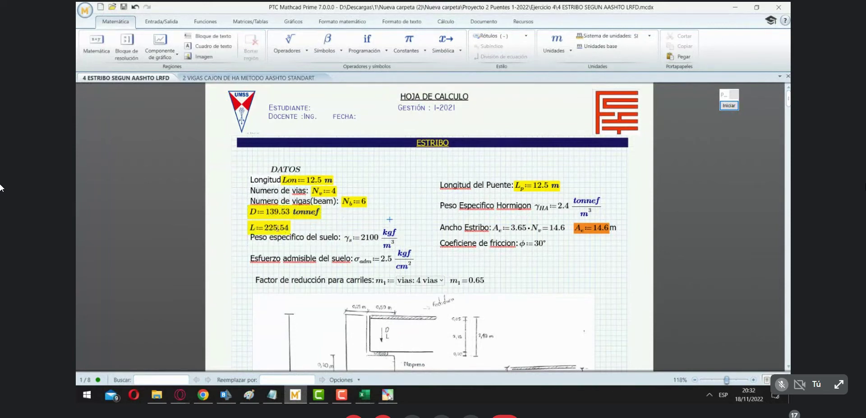
{"action": "left_click", "coordinate": [289, 228]}
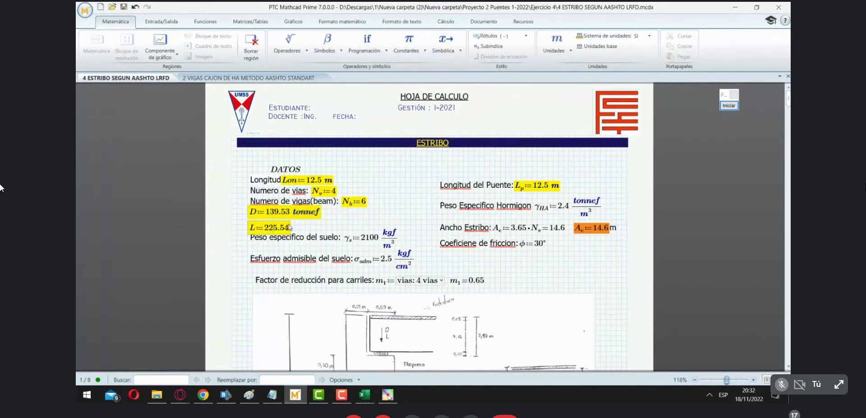
{"action": "type", "text": "tonnef"}
{"action": "left_click", "coordinate": [388, 218]}
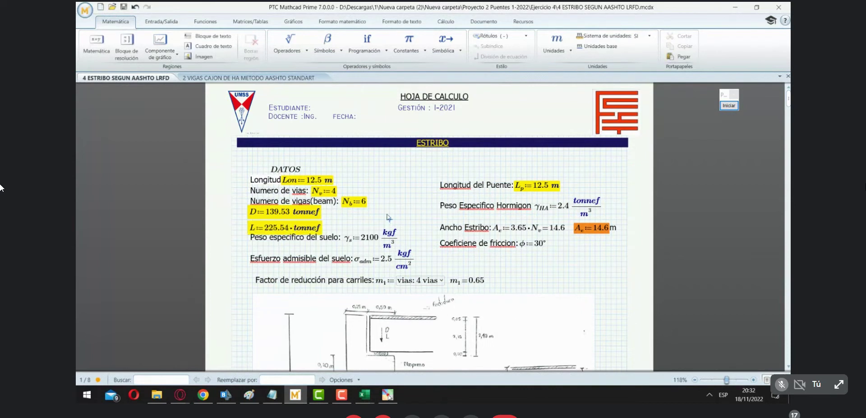
Set the length Lon in the abutment data to 13 m.
{"action": "left_click", "coordinate": [319, 181]}
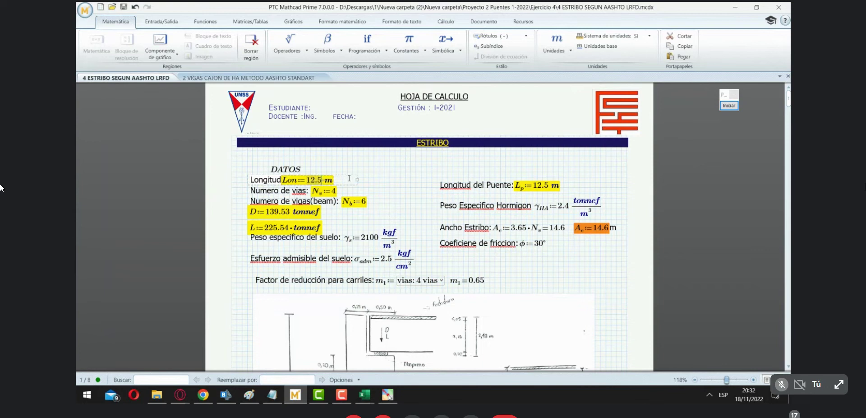
{"action": "type", "text": "3"}
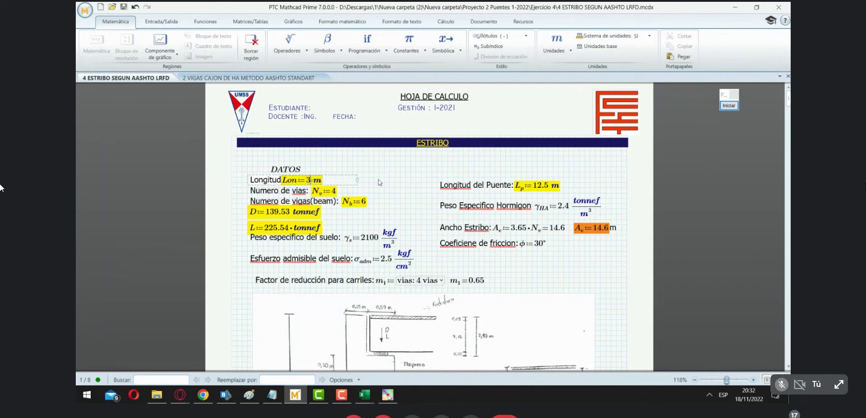
{"action": "type", "text": "1"}
{"action": "left_click", "coordinate": [379, 180]}
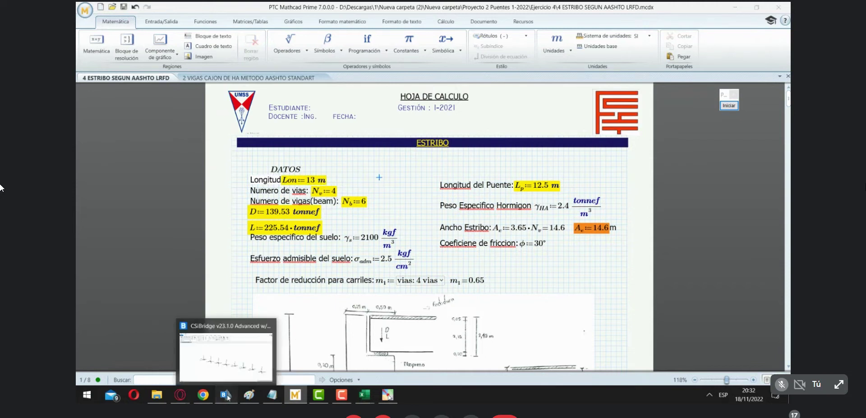
Switch to CSiBridge, show all model objects and rotate the 3D view to look at the bridge's end support and columns.
{"action": "left_click", "coordinate": [243, 368]}
{"action": "right_click", "coordinate": [196, 141]}
{"action": "left_click", "coordinate": [220, 252]}
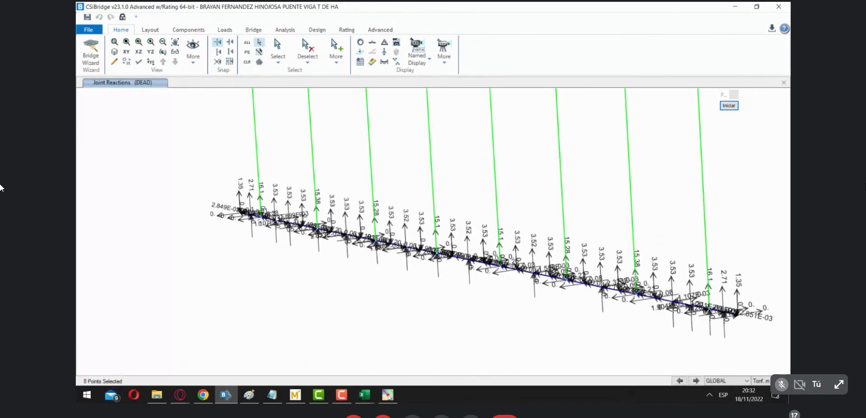
{"action": "scroll", "coordinate": [277, 243], "scroll_direction": "up", "scroll_amount": 5}
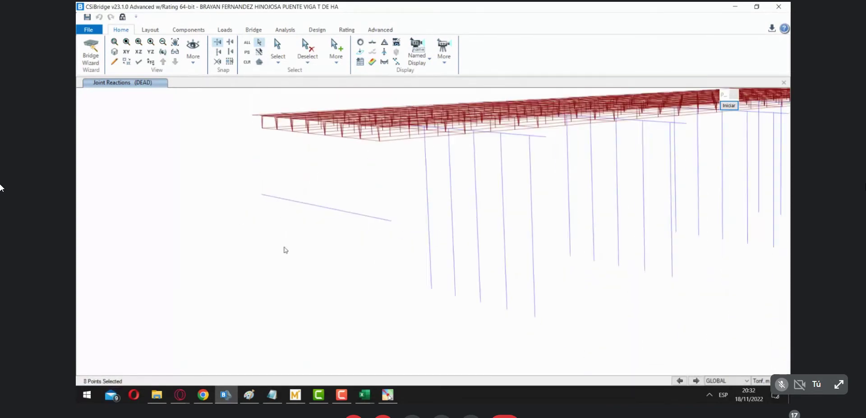
{"action": "left_click", "coordinate": [164, 52]}
{"action": "left_click", "coordinate": [163, 59]}
{"action": "left_click_drag", "start_coordinate": [618, 207], "coordinate": [323, 207]}
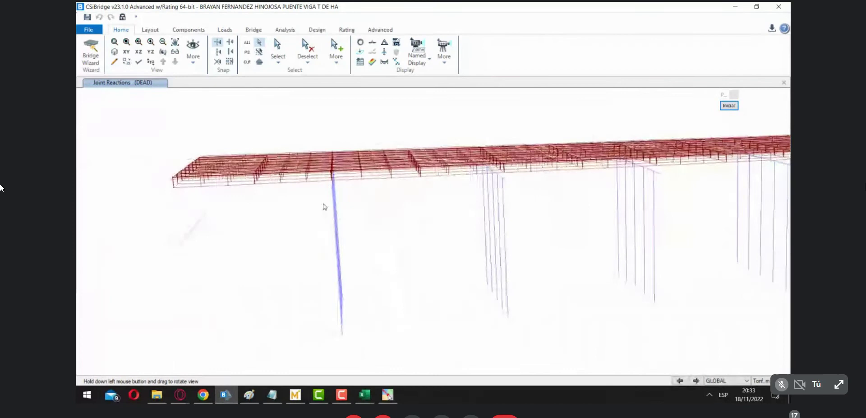
Start the screen annotation tool and draw a green rectangle around the end support of the bridge.
{"action": "left_click", "coordinate": [727, 105]}
{"action": "left_click_drag", "start_coordinate": [102, 102], "coordinate": [142, 176]}
{"action": "left_click_drag", "start_coordinate": [167, 213], "coordinate": [270, 283]}
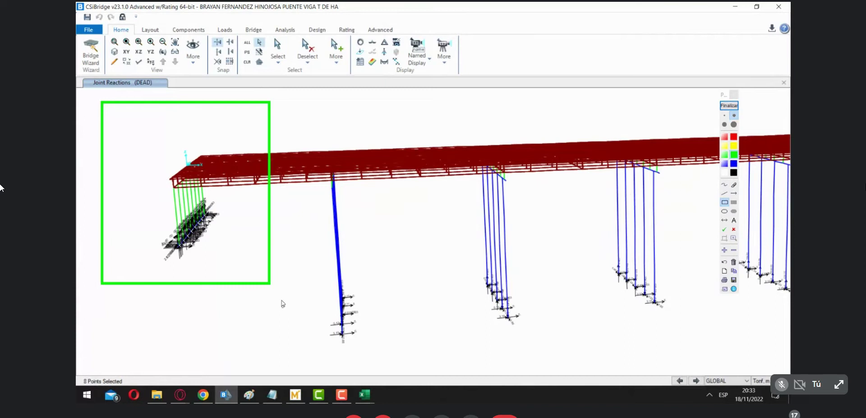
Draw freehand green arrows above the bridge deck toward the end support and first pier, plus an X above that pier.
{"action": "left_click", "coordinate": [724, 184]}
{"action": "mouse_move", "coordinate": [264, 130]}
{"action": "left_mouse_down"}
{"action": "mouse_move", "coordinate": [196, 135]}
{"action": "mouse_move", "coordinate": [219, 141]}
{"action": "mouse_move", "coordinate": [180, 173]}
{"action": "left_mouse_up"}
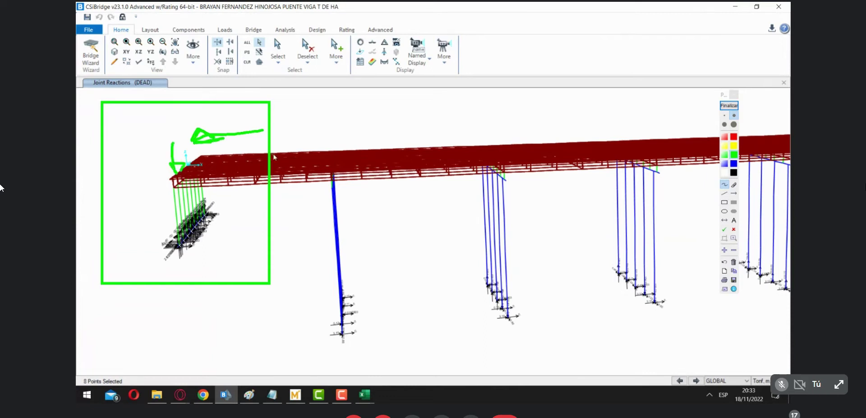
{"action": "left_click_drag", "start_coordinate": [286, 127], "coordinate": [322, 139]}
{"action": "mouse_move", "coordinate": [372, 125]}
{"action": "left_mouse_down"}
{"action": "mouse_move", "coordinate": [333, 141]}
{"action": "mouse_move", "coordinate": [351, 143]}
{"action": "left_mouse_up"}
{"action": "left_click_drag", "start_coordinate": [317, 93], "coordinate": [348, 122]}
{"action": "left_click_drag", "start_coordinate": [343, 93], "coordinate": [311, 121]}
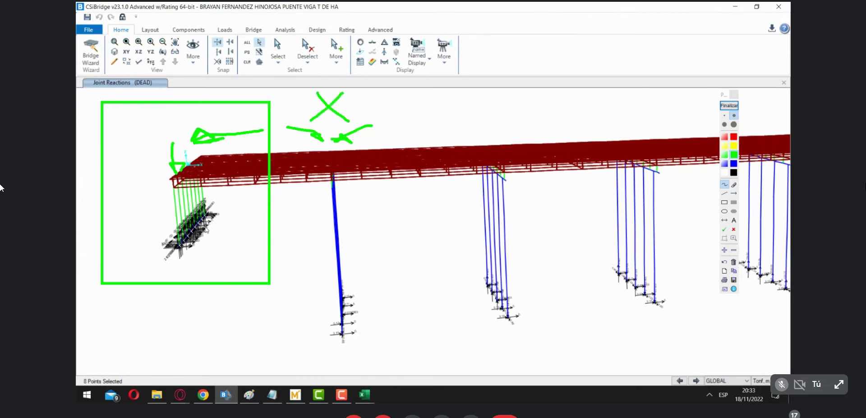
Sketch a freehand dimension line labelled 13 below the first span and end the annotation session.
{"action": "left_click_drag", "start_coordinate": [188, 306], "coordinate": [191, 323]}
{"action": "mouse_move", "coordinate": [189, 311]}
{"action": "left_mouse_down"}
{"action": "mouse_move", "coordinate": [238, 312]}
{"action": "mouse_move", "coordinate": [268, 323]}
{"action": "left_mouse_up"}
{"action": "left_click_drag", "start_coordinate": [277, 305], "coordinate": [274, 323]}
{"action": "left_click_drag", "start_coordinate": [295, 313], "coordinate": [318, 313]}
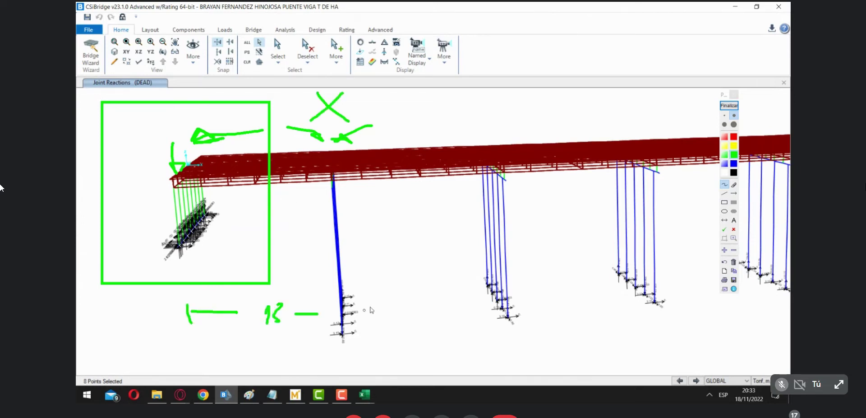
{"action": "left_click", "coordinate": [729, 105]}
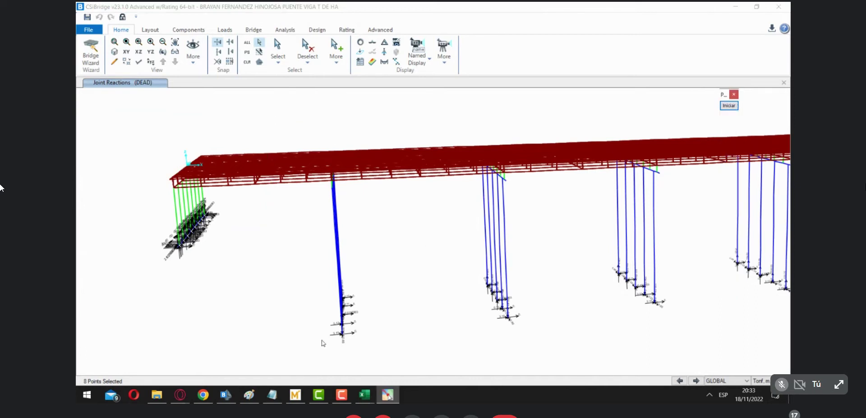
Switch to Mathcad Prime and set the number of lanes Nv to 5 and the number of beams Nb to 8.
{"action": "left_click", "coordinate": [295, 395]}
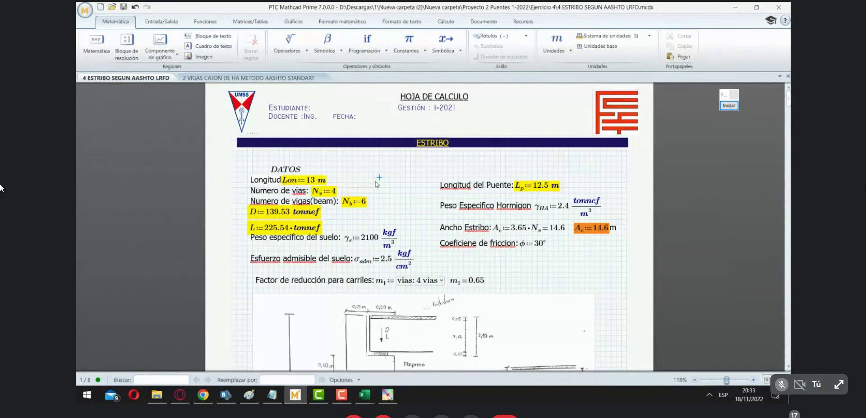
{"action": "left_click", "coordinate": [334, 193]}
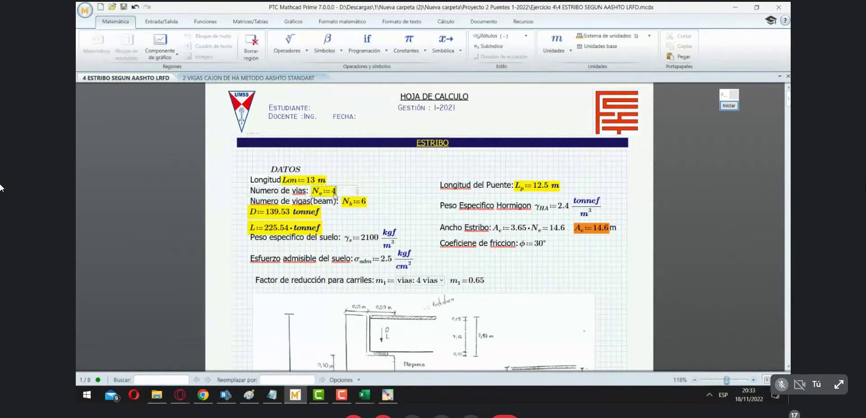
{"action": "left_click_drag", "start_coordinate": [334, 193], "coordinate": [338, 193]}
{"action": "type", "text": "8"}
{"action": "left_click", "coordinate": [385, 199]}
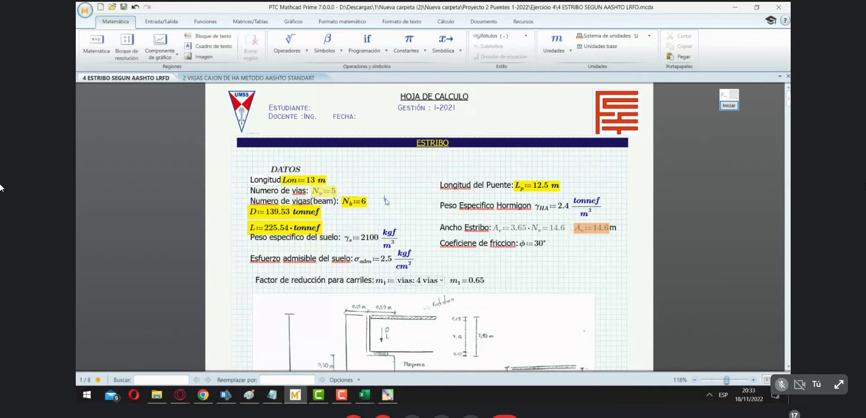
{"action": "left_click", "coordinate": [368, 203]}
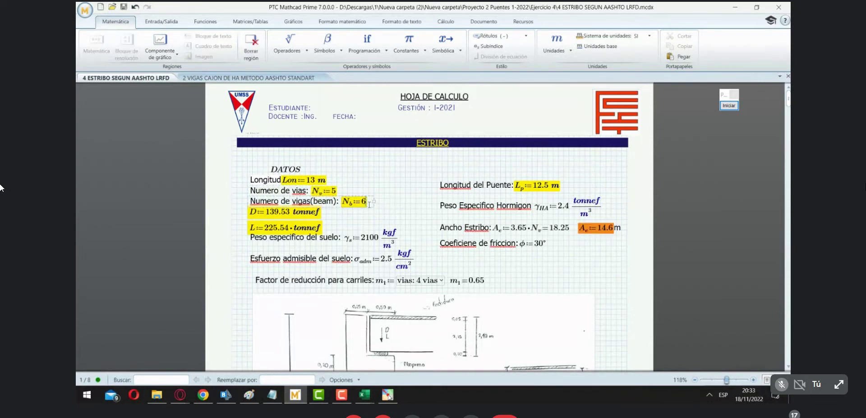
{"action": "type", "text": "8"}
{"action": "left_click", "coordinate": [395, 203]}
Set the bridge length Lp to 13 m and the concrete unit weight γHA to 2.5 tonnef/m³.
{"action": "double_click", "coordinate": [534, 185]}
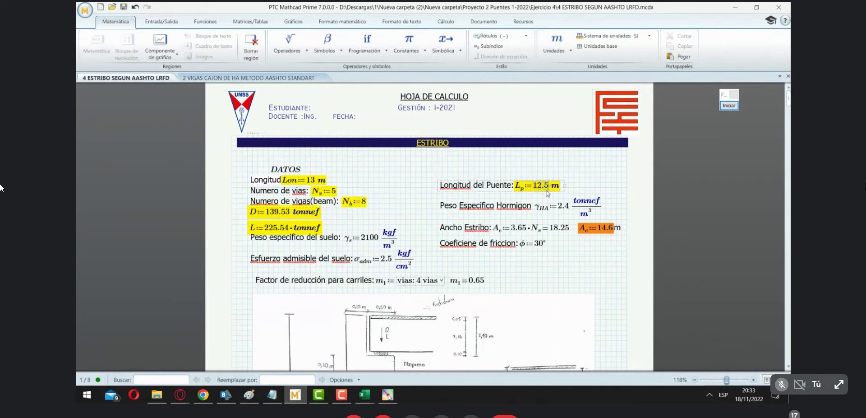
{"action": "key", "text": "BackSpace"}
{"action": "type", "text": "13"}
{"action": "left_click", "coordinate": [417, 199]}
{"action": "left_click", "coordinate": [568, 207]}
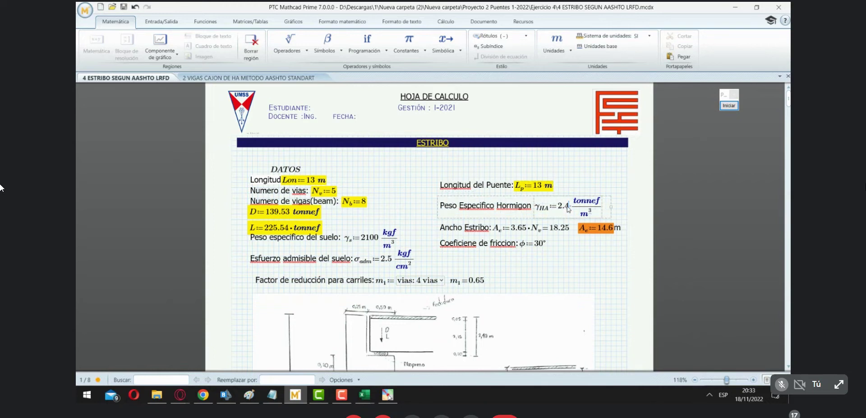
{"action": "key", "text": "BackSpace"}
{"action": "type", "text": "5"}
{"action": "left_click", "coordinate": [559, 258]}
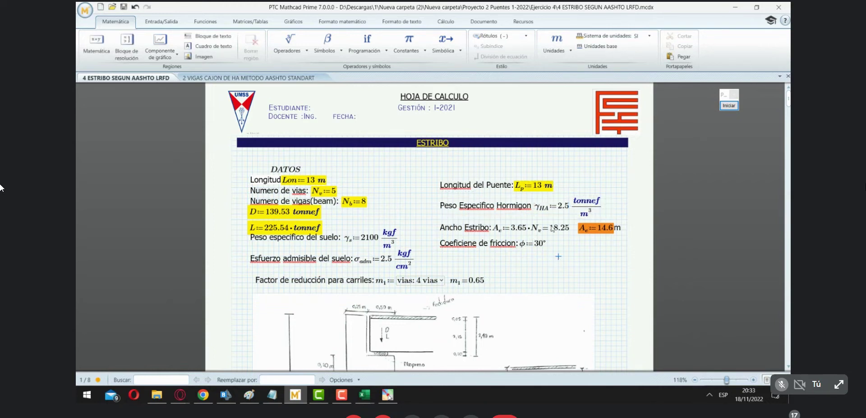
Highlight the abutment width calculation and open the orange-highlighted Ae value beside it for editing.
{"action": "left_click_drag", "start_coordinate": [435, 249], "coordinate": [576, 228]}
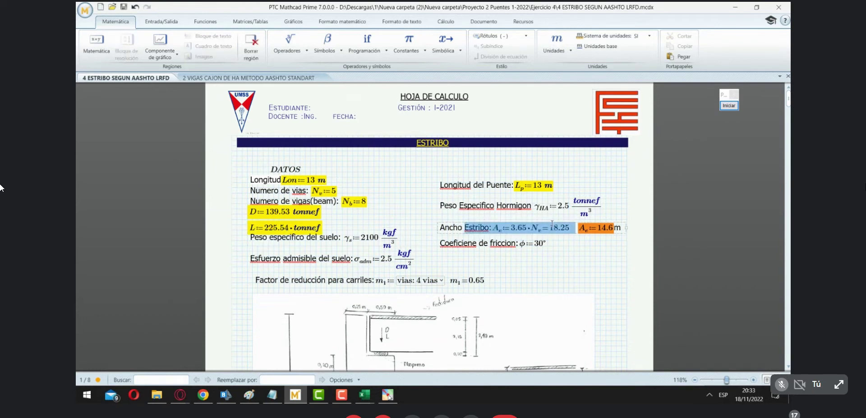
{"action": "left_click", "coordinate": [601, 251]}
{"action": "left_click", "coordinate": [603, 229]}
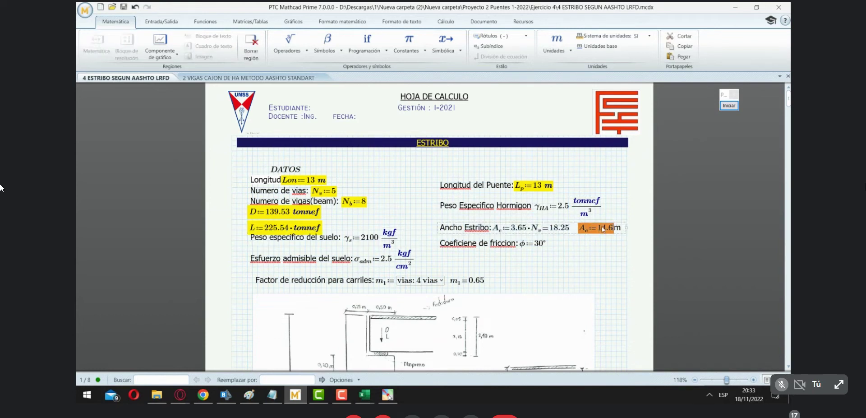
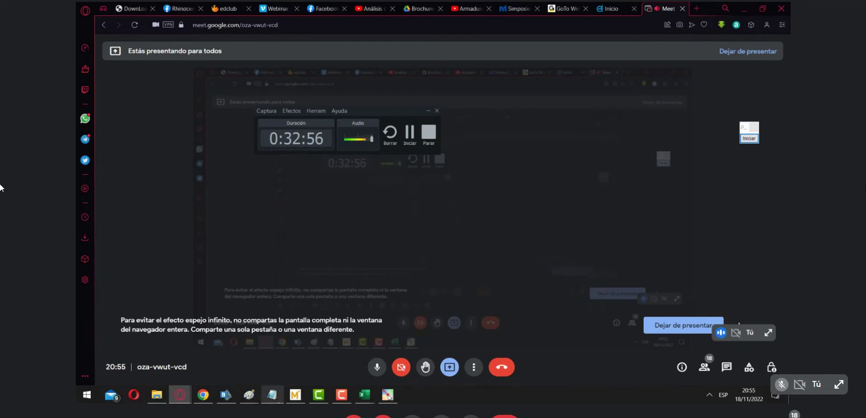
Switch back to the Mathcad abutment sheet, look through its sizing and load sections, and move the floating annotation tool off the page.
{"action": "mouse_move", "coordinate": [294, 399]}
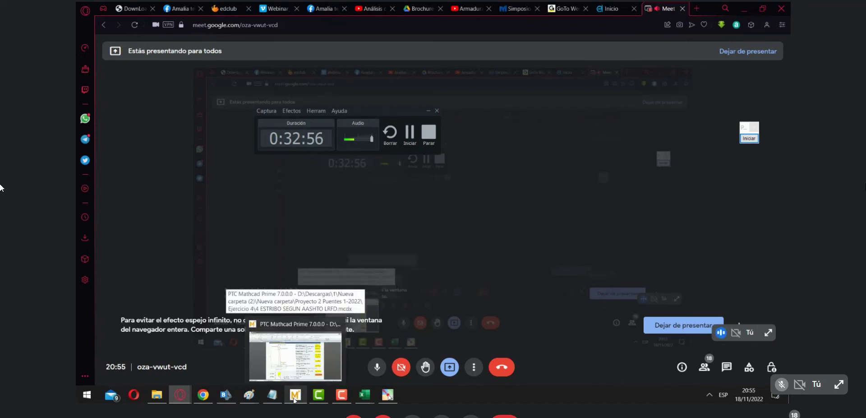
{"action": "left_click", "coordinate": [294, 398]}
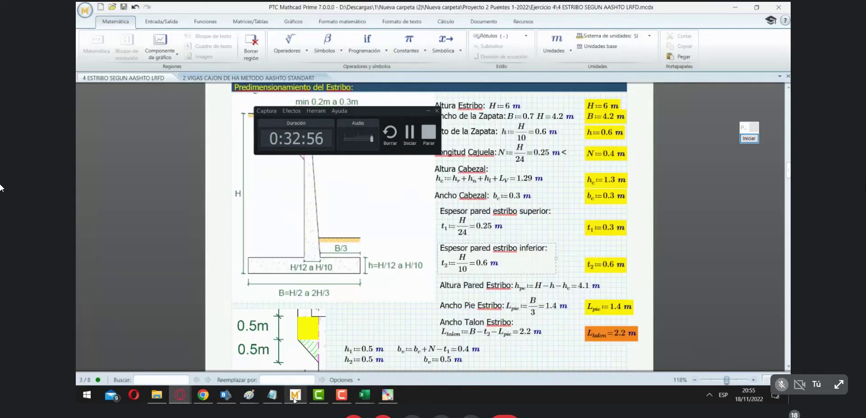
{"action": "scroll", "coordinate": [556, 176], "scroll_direction": "up", "scroll_amount": 5}
{"action": "scroll", "coordinate": [556, 181], "scroll_direction": "down", "scroll_amount": 15}
{"action": "scroll", "coordinate": [554, 199], "scroll_direction": "up", "scroll_amount": 5}
{"action": "scroll", "coordinate": [555, 198], "scroll_direction": "up", "scroll_amount": 6}
{"action": "scroll", "coordinate": [487, 176], "scroll_direction": "down", "scroll_amount": 10}
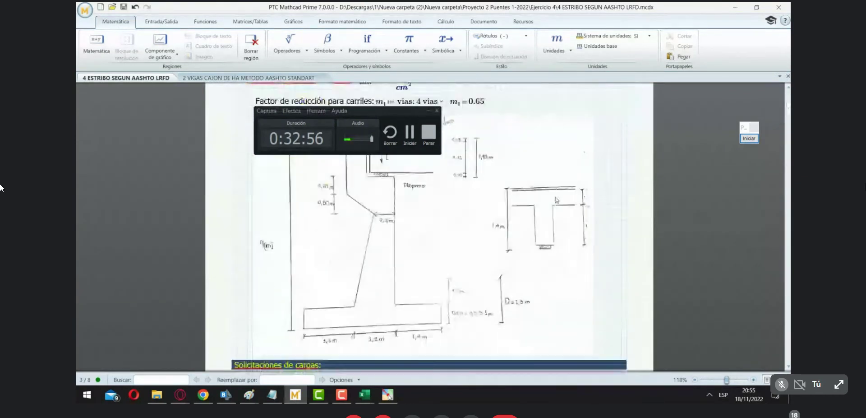
{"action": "left_click", "coordinate": [409, 133]}
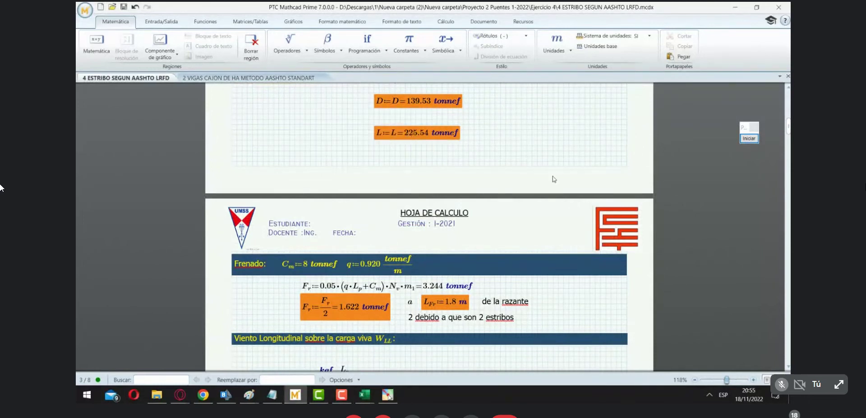
{"action": "left_click_drag", "start_coordinate": [743, 128], "coordinate": [698, 44]}
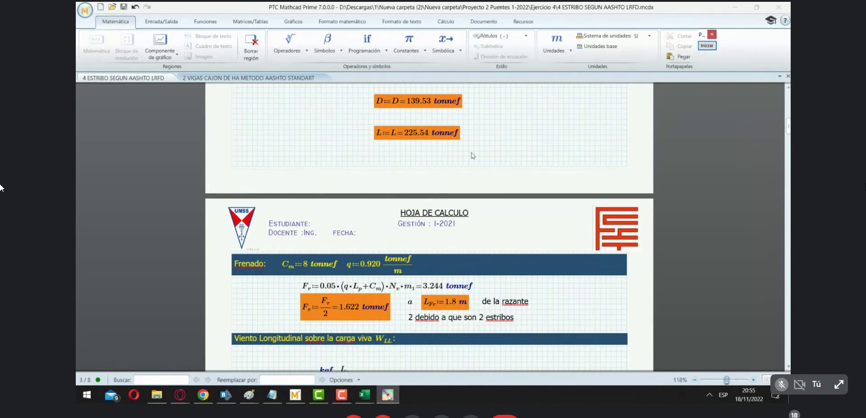
Review the load section and the DATOS section, checking dead load D and live load L in the abutment data.
{"action": "scroll", "coordinate": [480, 154], "scroll_direction": "up", "scroll_amount": 10}
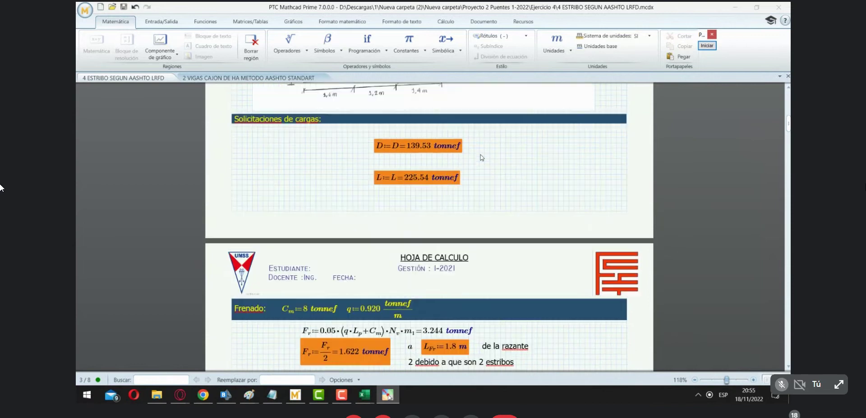
{"action": "scroll", "coordinate": [481, 155], "scroll_direction": "up", "scroll_amount": 2}
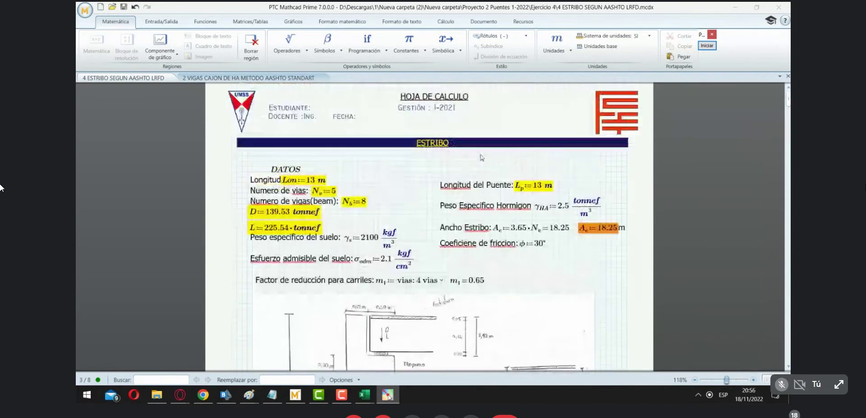
{"action": "scroll", "coordinate": [468, 163], "scroll_direction": "down", "scroll_amount": 1}
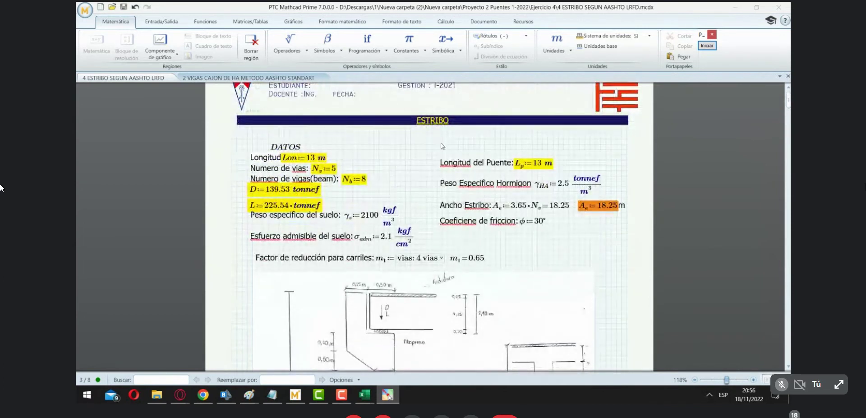
{"action": "left_click", "coordinate": [279, 208]}
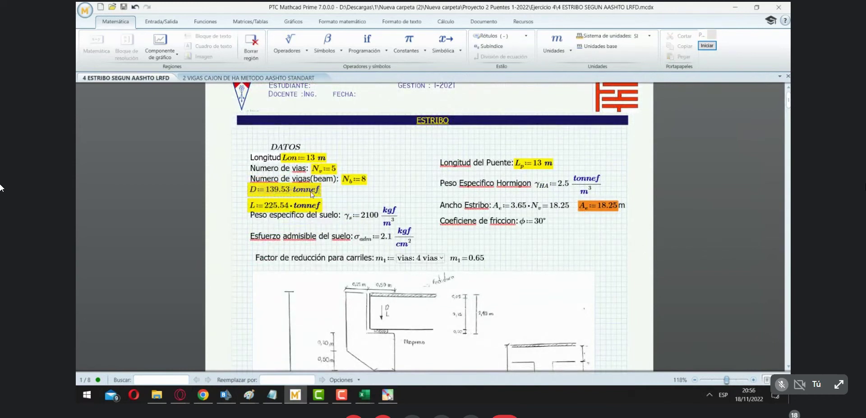
{"action": "left_click", "coordinate": [353, 193]}
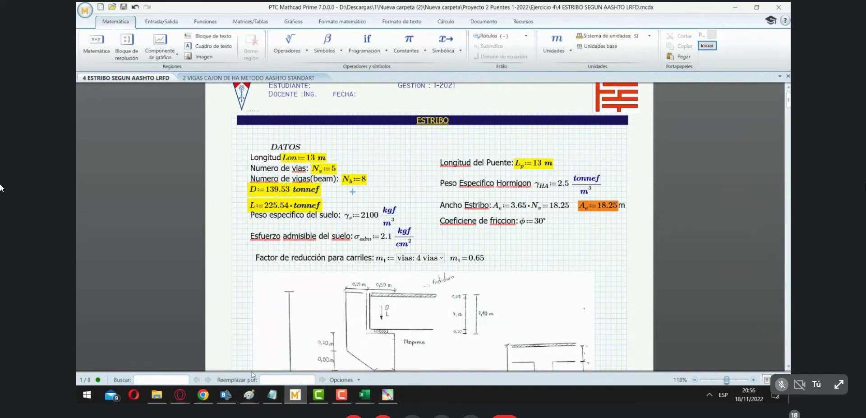
Switch to CSiBridge, show only the selected end-support joints in the 3D view and select all of them.
{"action": "mouse_move", "coordinate": [231, 397]}
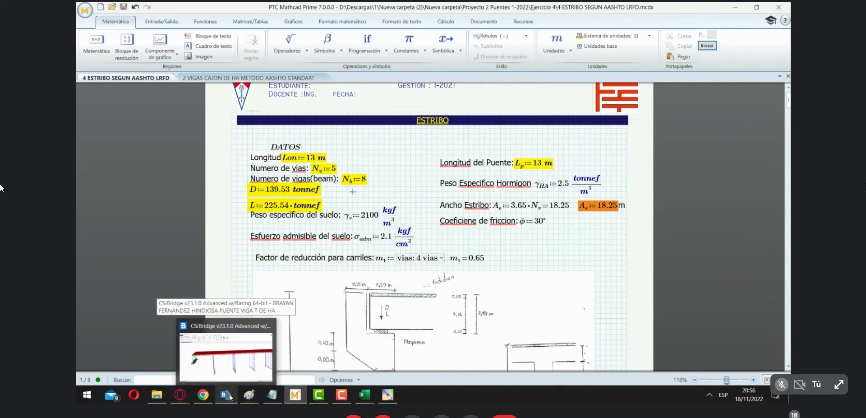
{"action": "left_click", "coordinate": [231, 397]}
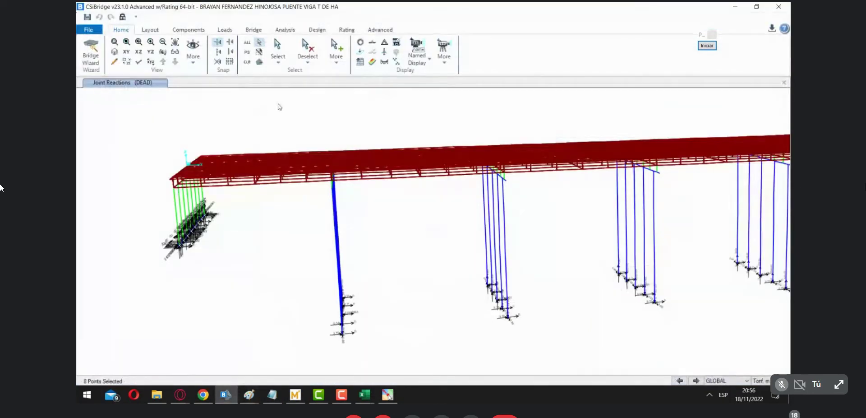
{"action": "left_click", "coordinate": [163, 53]}
{"action": "left_click_drag", "start_coordinate": [239, 220], "coordinate": [431, 234]}
{"action": "left_click_drag", "start_coordinate": [292, 341], "coordinate": [267, 240]}
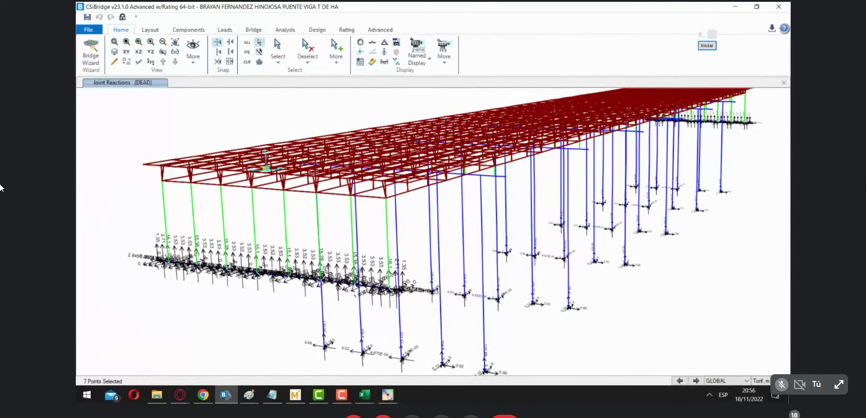
{"action": "right_click", "coordinate": [130, 203]}
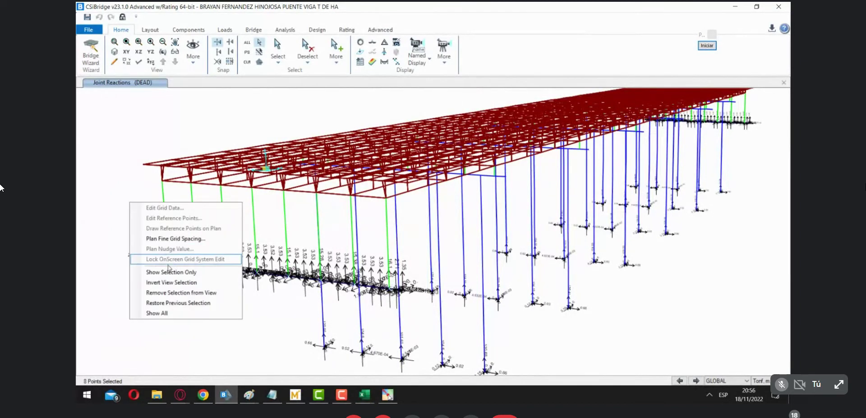
{"action": "left_click", "coordinate": [184, 258]}
{"action": "left_click_drag", "start_coordinate": [512, 320], "coordinate": [142, 210]}
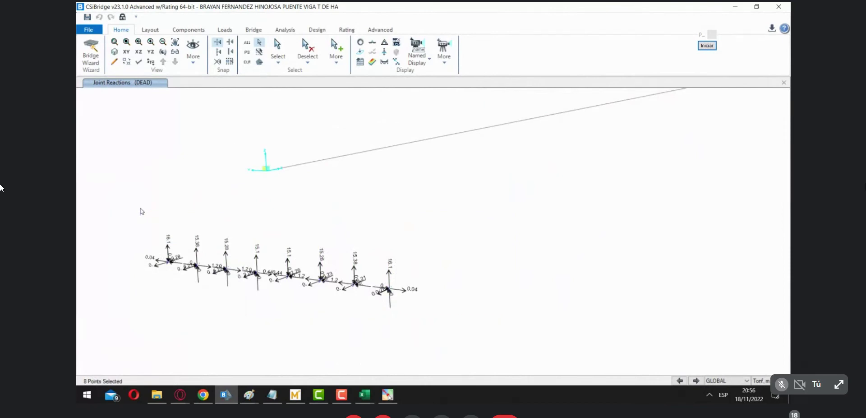
Display the Joint Reactions table for the selected joints, with no load patterns and only the Camion STANDART and PL Peatonal load cases.
{"action": "left_click", "coordinate": [360, 62]}
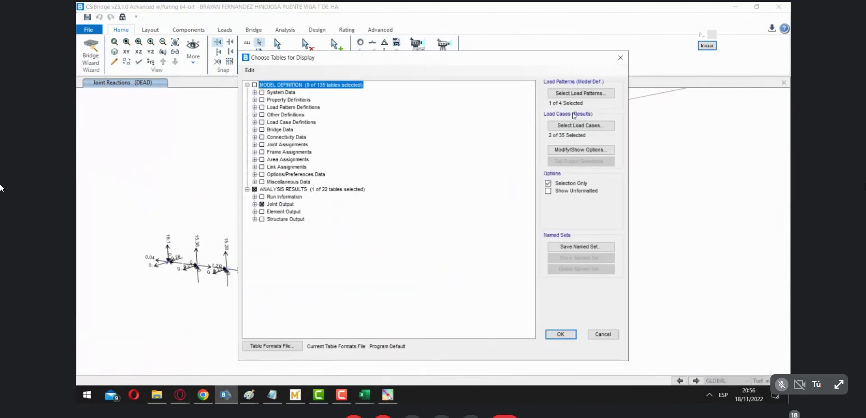
{"action": "left_click", "coordinate": [563, 94]}
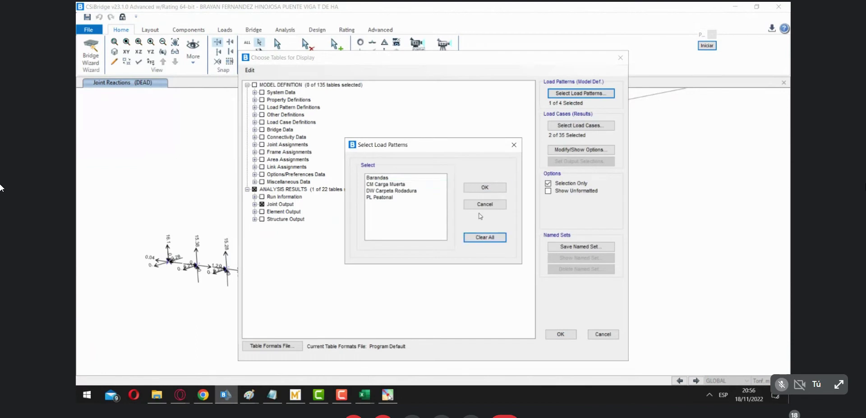
{"action": "left_click", "coordinate": [484, 187]}
{"action": "left_click", "coordinate": [569, 128]}
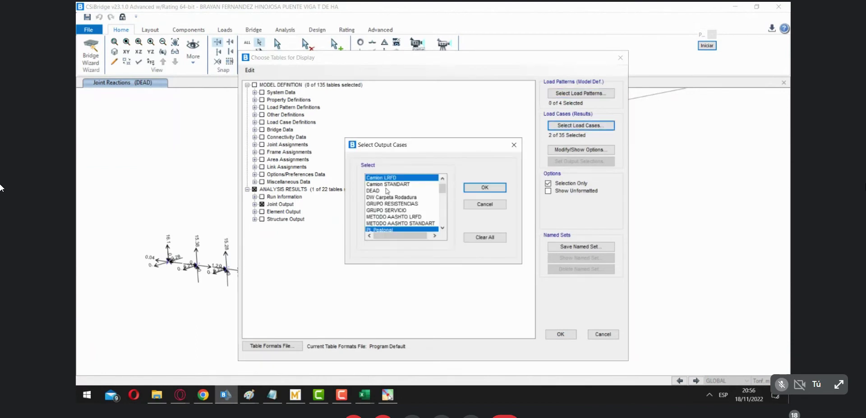
{"action": "left_click", "coordinate": [389, 184]}
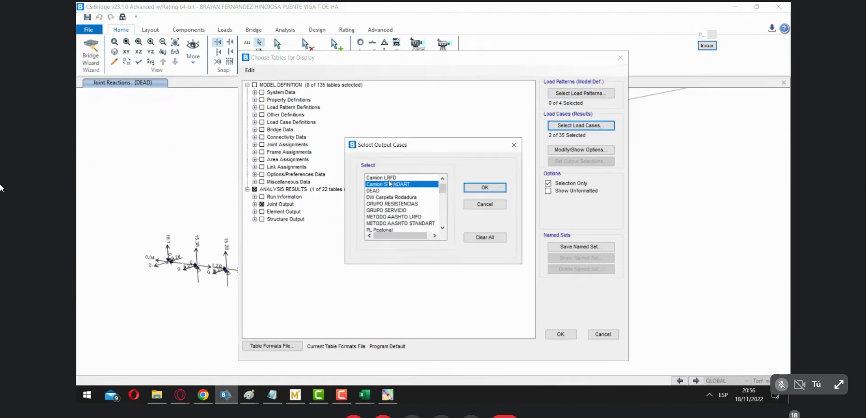
{"action": "left_click", "coordinate": [388, 230]}
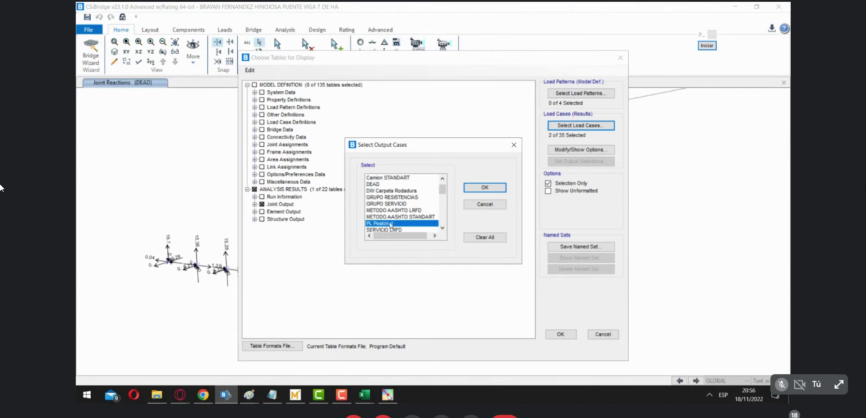
{"action": "left_click", "coordinate": [400, 177], "text": "ctrl"}
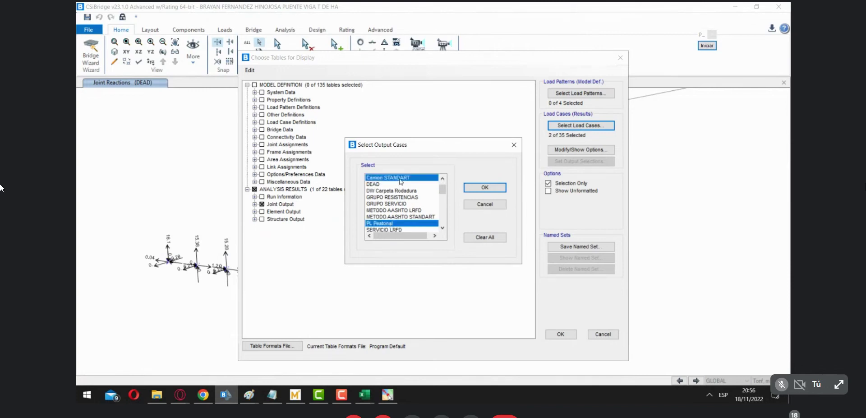
{"action": "left_click", "coordinate": [483, 187]}
{"action": "left_click", "coordinate": [561, 333]}
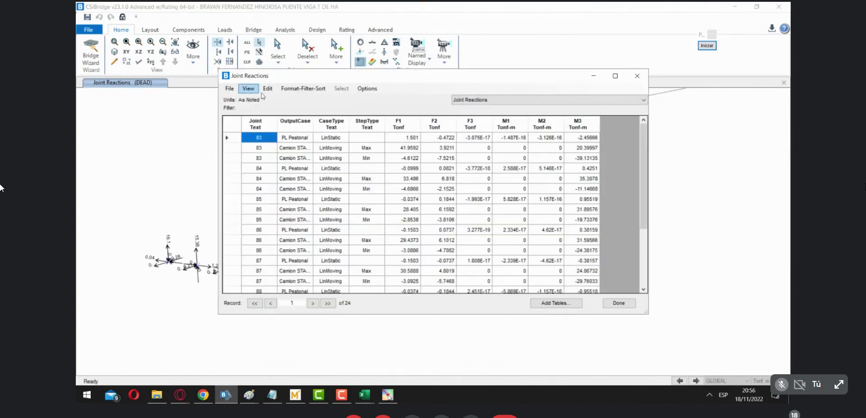
Export the current Joint Reactions table to Excel and maximize the exported workbook.
{"action": "left_click", "coordinate": [227, 89]}
{"action": "mouse_move", "coordinate": [358, 102]}
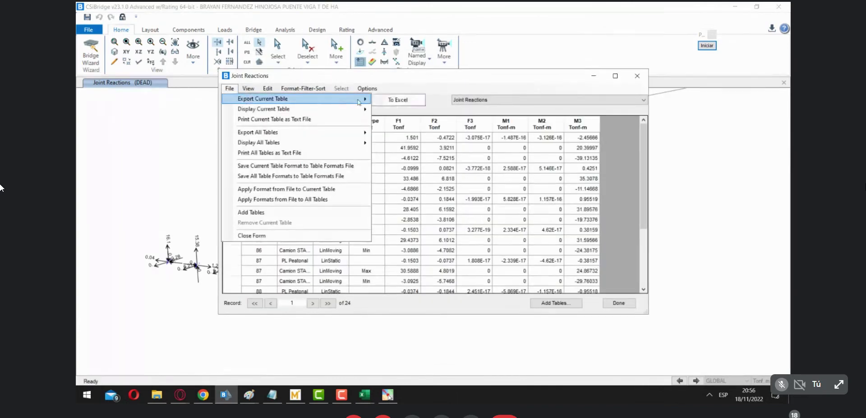
{"action": "left_click", "coordinate": [412, 99]}
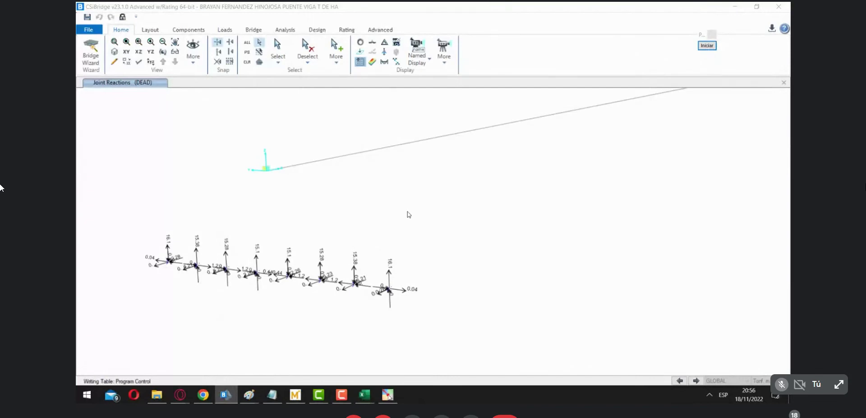
{"action": "mouse_move", "coordinate": [365, 395]}
{"action": "left_click", "coordinate": [474, 348]}
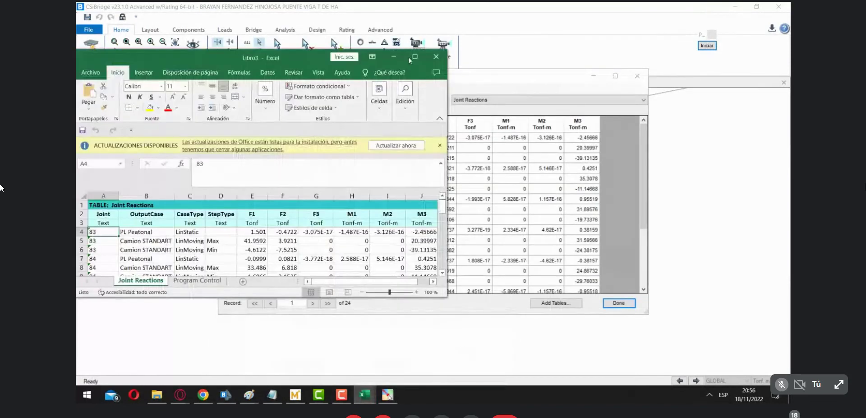
{"action": "left_click", "coordinate": [411, 58]}
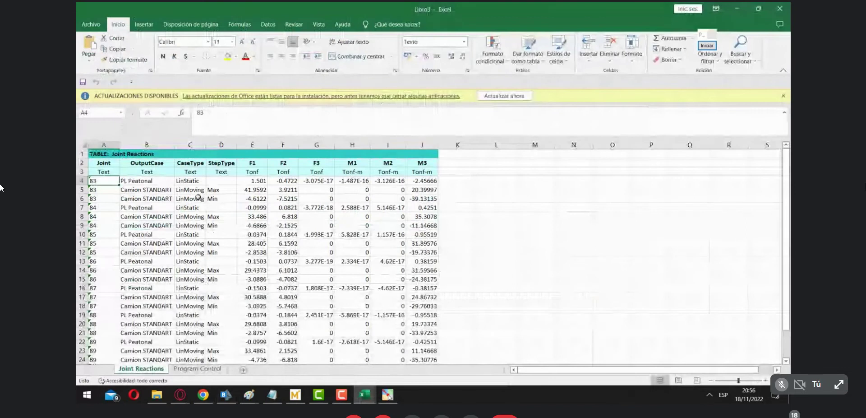
Clear the Min step type and its F1 value in the Camion STANDART rows of joints 83 to 88.
{"action": "left_click_drag", "start_coordinate": [216, 198], "coordinate": [253, 199]}
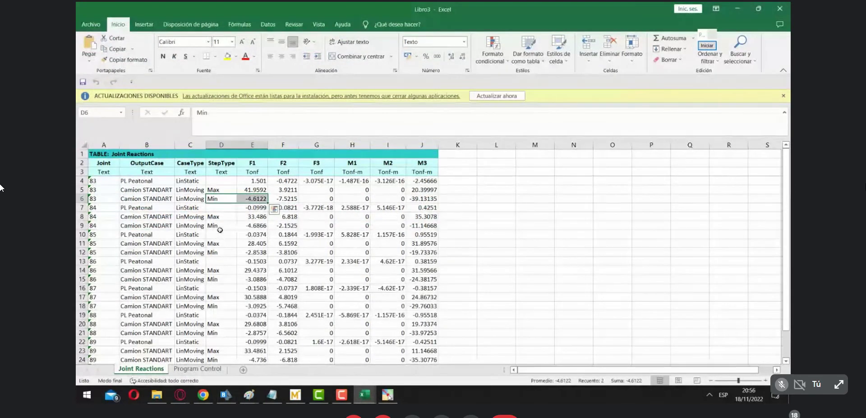
{"action": "key", "text": "Delete"}
{"action": "left_click_drag", "start_coordinate": [219, 226], "coordinate": [250, 226]}
{"action": "key", "text": "Delete"}
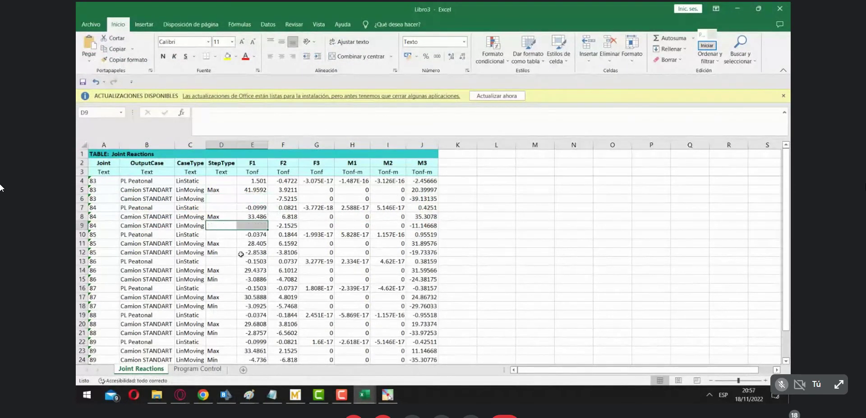
{"action": "left_click_drag", "start_coordinate": [216, 251], "coordinate": [250, 251]}
{"action": "key", "text": "Delete"}
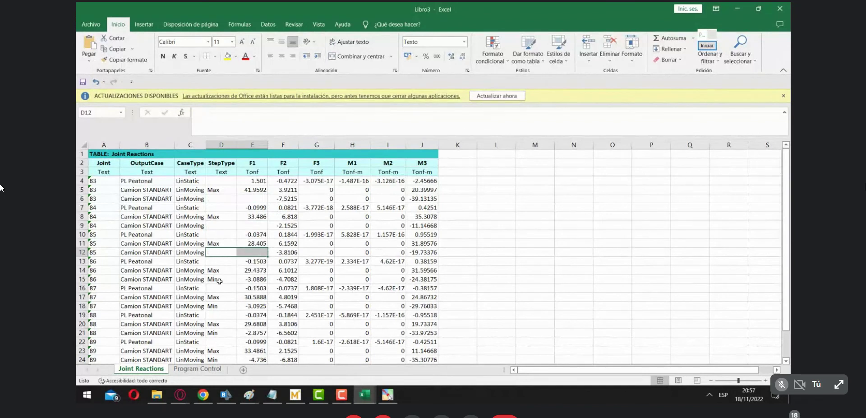
{"action": "left_click_drag", "start_coordinate": [218, 279], "coordinate": [256, 279]}
{"action": "key", "text": "Delete"}
{"action": "left_click_drag", "start_coordinate": [220, 306], "coordinate": [251, 306]}
{"action": "key", "text": "Delete"}
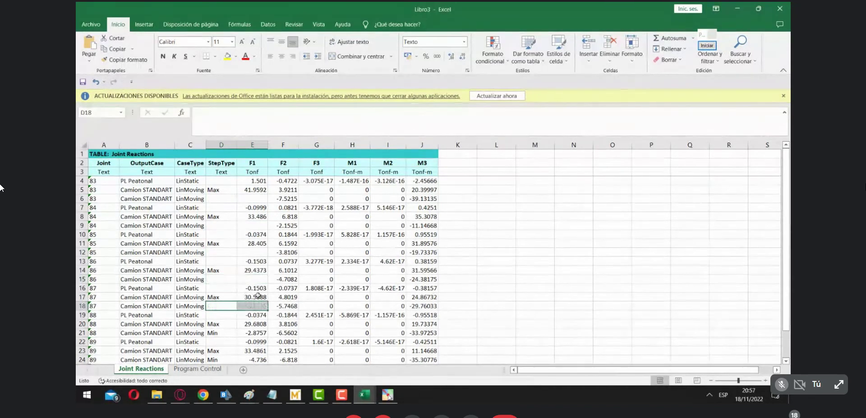
{"action": "scroll", "coordinate": [252, 273], "scroll_direction": "down", "scroll_amount": 3}
{"action": "left_click_drag", "start_coordinate": [215, 252], "coordinate": [252, 252]}
{"action": "key", "text": "Delete"}
{"action": "left_click", "coordinate": [227, 279]}
{"action": "left_click_drag", "start_coordinate": [227, 279], "coordinate": [245, 282]}
{"action": "key", "text": "Delete"}
{"action": "key", "text": "ctrl+c"}
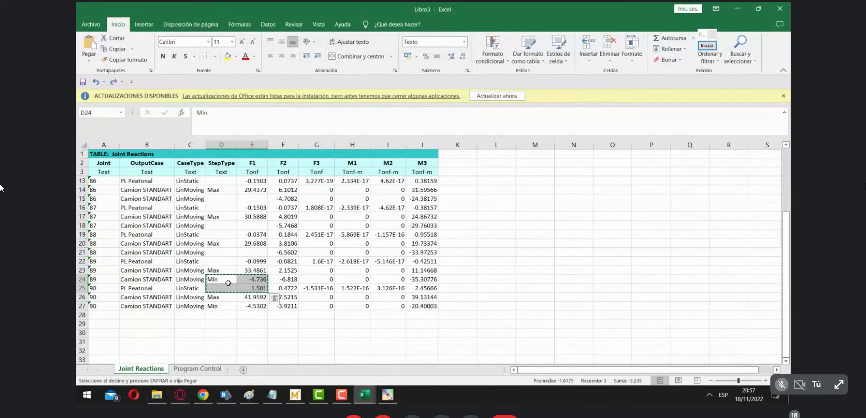
{"action": "key", "text": "ctrl+z"}
{"action": "key", "text": "Escape"}
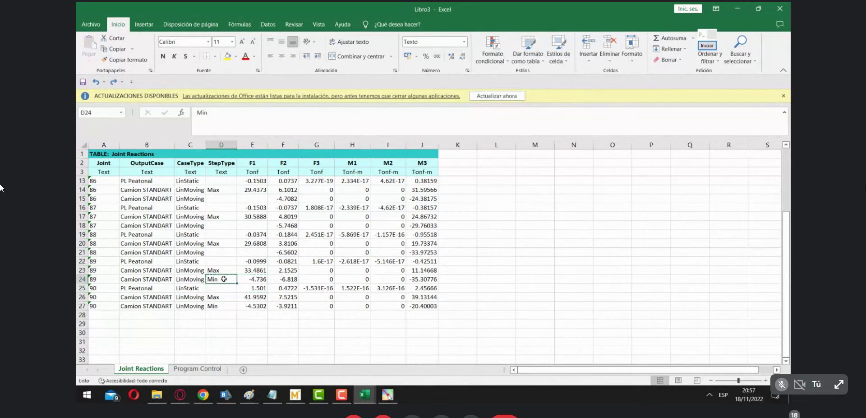
Clear the Min step type and its F1 value for joints 89 and 90, cells D24:E24 and D27:E27.
{"action": "left_click_drag", "start_coordinate": [227, 279], "coordinate": [252, 279]}
{"action": "key", "text": "Delete"}
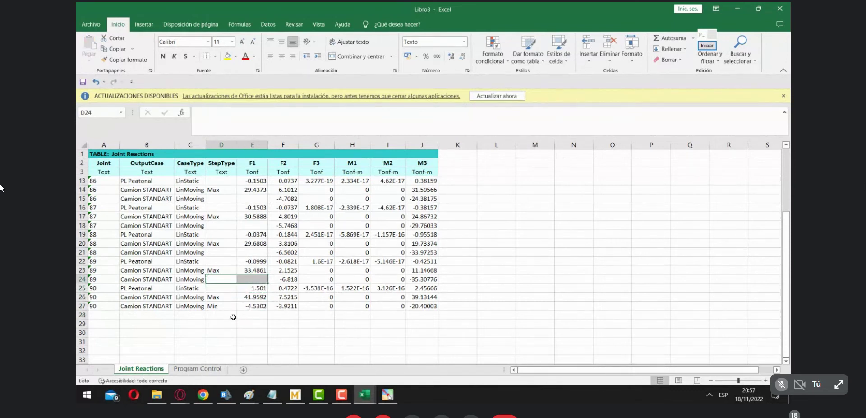
{"action": "left_click_drag", "start_coordinate": [223, 307], "coordinate": [252, 306]}
{"action": "key", "text": "Delete"}
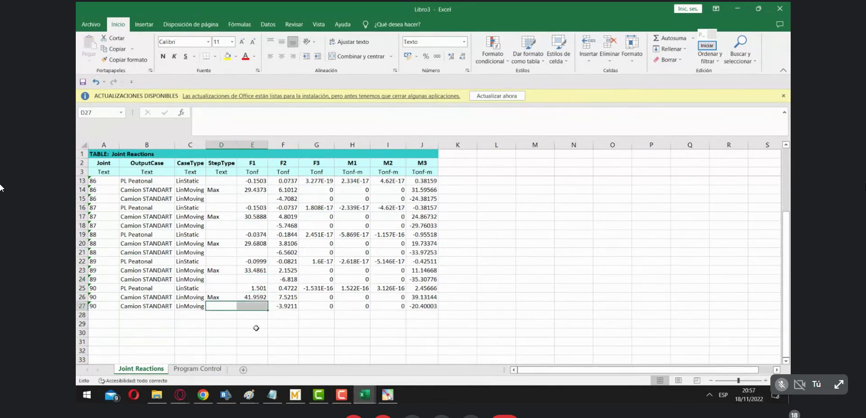
Make the PL Peatonal F1 values of joints 89, 88 and 87 positive: 0.0999 in E22, 0.0374 in E19 and 0.1503 in E16.
{"action": "left_click", "coordinate": [257, 261]}
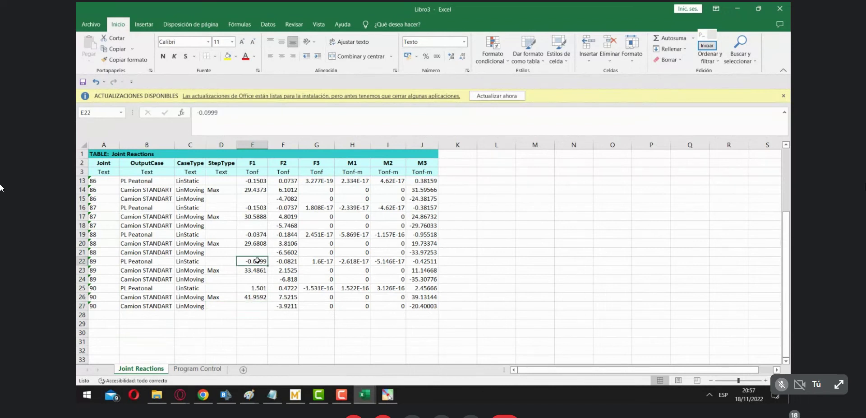
{"action": "left_click", "coordinate": [199, 112]}
{"action": "key", "text": "BackSpace"}
{"action": "key", "text": "Return"}
{"action": "left_click", "coordinate": [251, 234]}
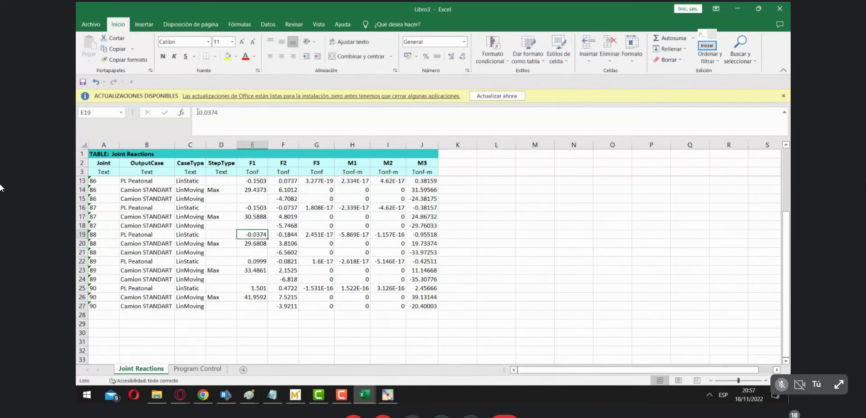
{"action": "left_click", "coordinate": [199, 112]}
{"action": "key", "text": "BackSpace"}
{"action": "key", "text": "Return"}
{"action": "left_click", "coordinate": [249, 207]}
{"action": "left_click", "coordinate": [199, 112]}
{"action": "key", "text": "BackSpace"}
{"action": "key", "text": "Return"}
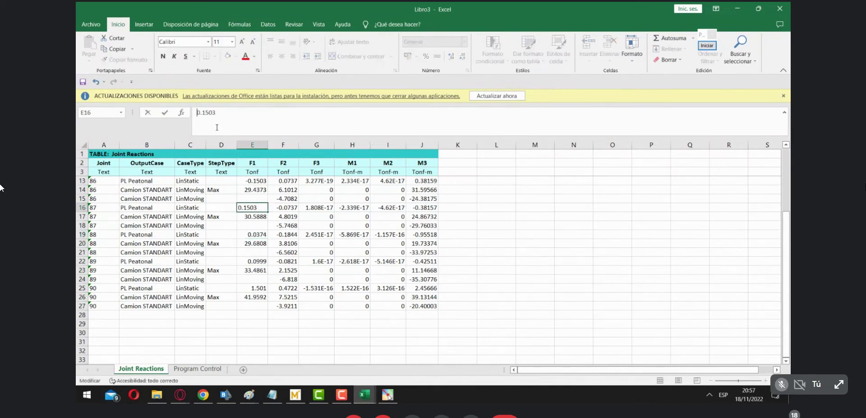
Make the PL Peatonal F1 values of joints 86, 85 and 84 positive: 0.1503 in E13, 0.0374 in E10 and 0.0999 in E7.
{"action": "scroll", "coordinate": [271, 235], "scroll_direction": "up", "scroll_amount": 2}
{"action": "left_click", "coordinate": [265, 234]}
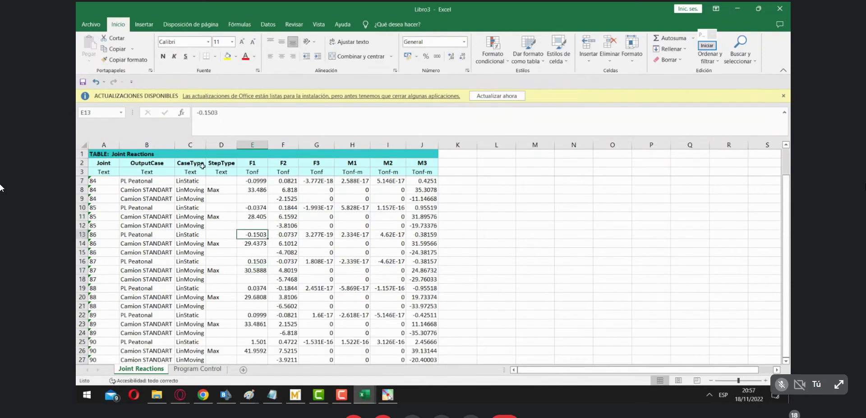
{"action": "left_click", "coordinate": [199, 113]}
{"action": "key", "text": "BackSpace"}
{"action": "key", "text": "Return"}
{"action": "left_click", "coordinate": [253, 208]}
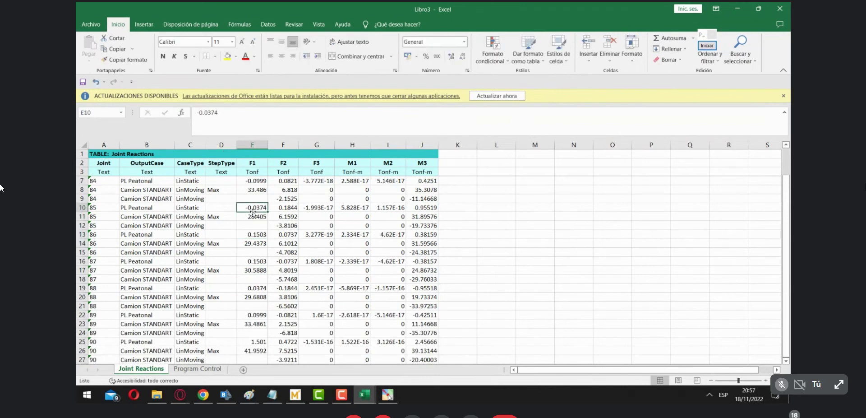
{"action": "left_click", "coordinate": [199, 112]}
{"action": "key", "text": "BackSpace"}
{"action": "key", "text": "Return"}
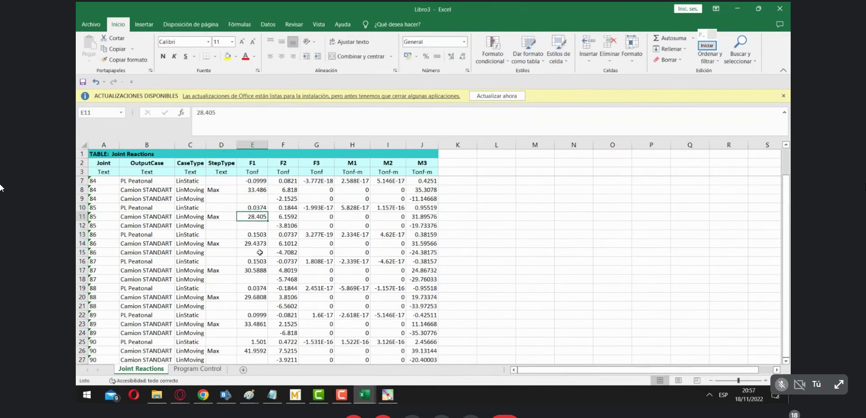
{"action": "scroll", "coordinate": [260, 253], "scroll_direction": "up", "scroll_amount": 1}
{"action": "left_click", "coordinate": [253, 207]}
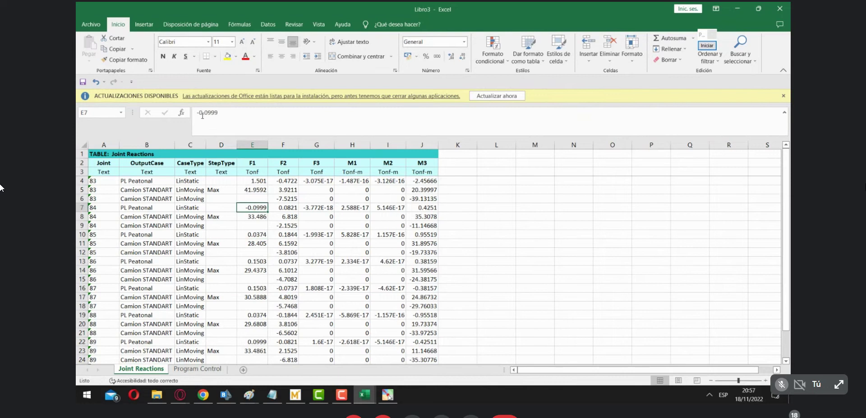
{"action": "left_click", "coordinate": [203, 114]}
{"action": "key", "text": "BackSpace"}
{"action": "key", "text": "Return"}
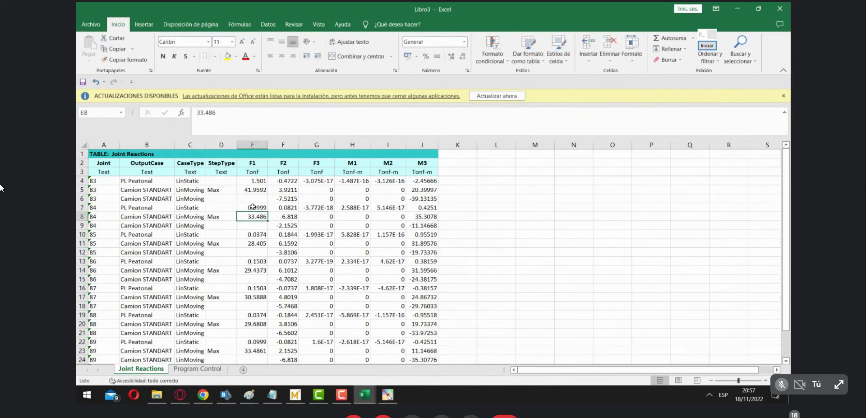
Sum the F1 reactions in cell E28 with the SUMA function over the range E4:E26.
{"action": "scroll", "coordinate": [253, 207], "scroll_direction": "down", "scroll_amount": 4}
{"action": "left_click", "coordinate": [258, 288]}
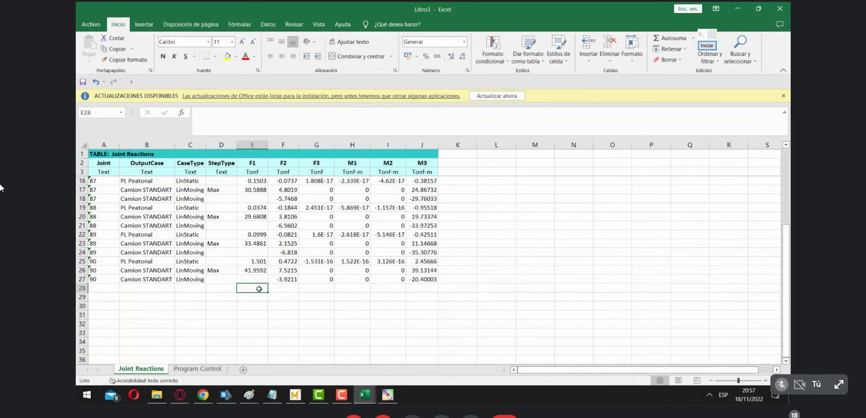
{"action": "type", "text": "=suma"}
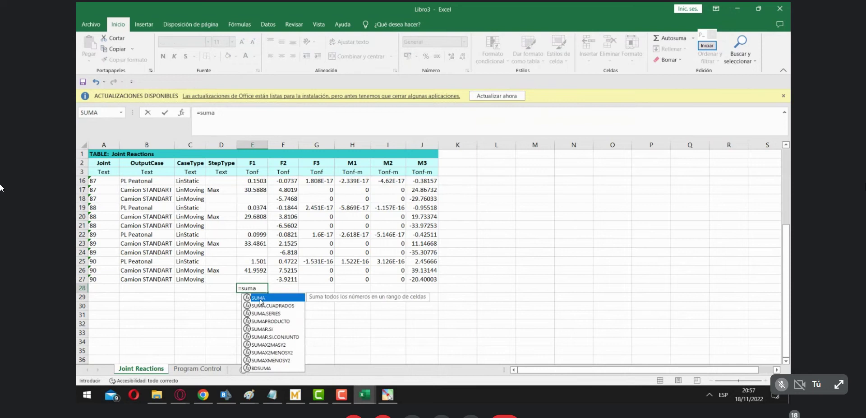
{"action": "double_click", "coordinate": [261, 299]}
{"action": "scroll", "coordinate": [268, 254], "scroll_direction": "up", "scroll_amount": 4}
{"action": "left_click", "coordinate": [251, 181]}
{"action": "left_click_drag", "start_coordinate": [269, 183], "coordinate": [272, 345]}
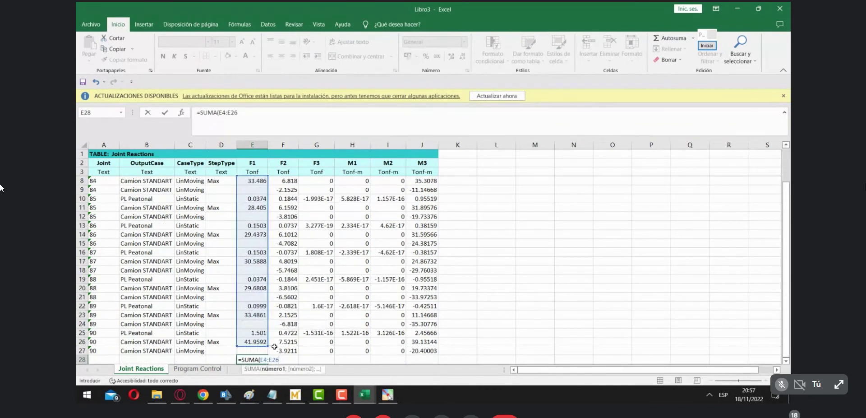
{"action": "key", "text": "Return"}
{"action": "left_click", "coordinate": [262, 350]}
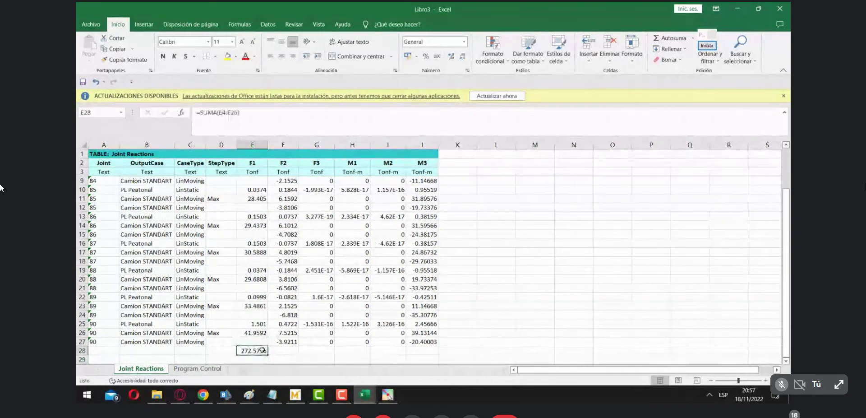
Switch to the Mathcad abutment sheet and set the live load L to 272.58 tonnef.
{"action": "left_click", "coordinate": [296, 395]}
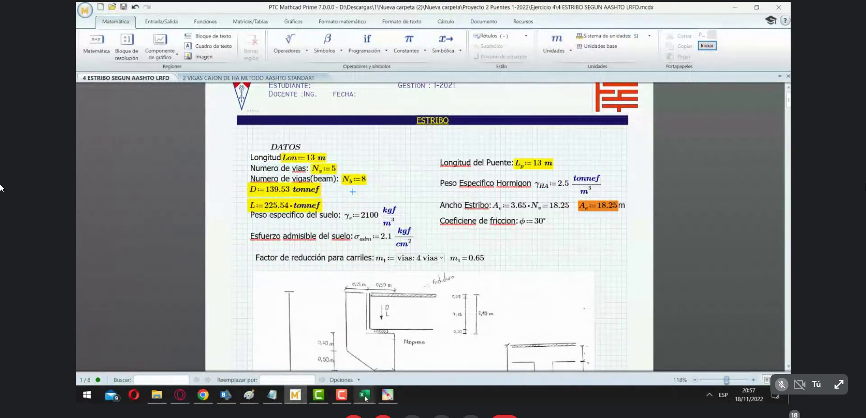
{"action": "mouse_move", "coordinate": [365, 398]}
{"action": "left_click", "coordinate": [466, 354]}
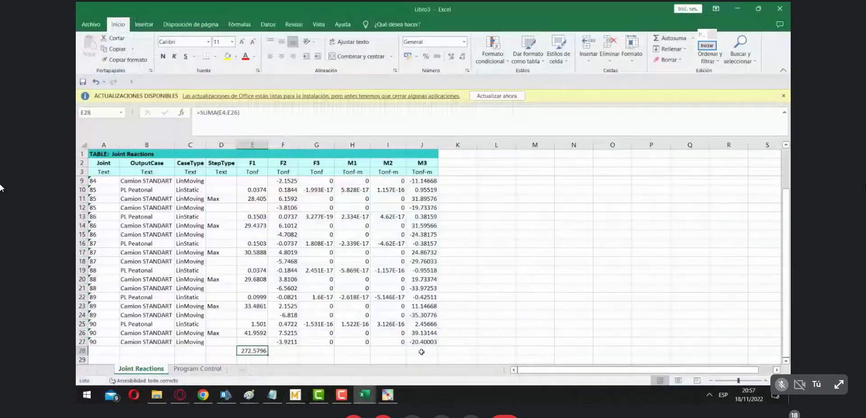
{"action": "left_click", "coordinate": [738, 10]}
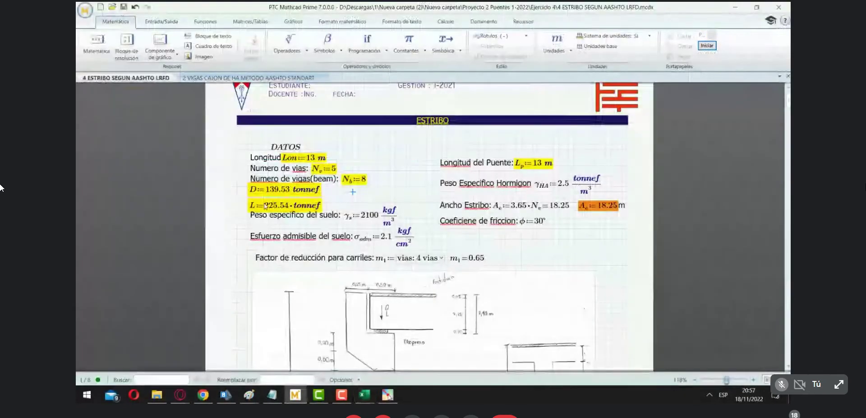
{"action": "double_click", "coordinate": [275, 205]}
{"action": "type", "text": "272.5"}
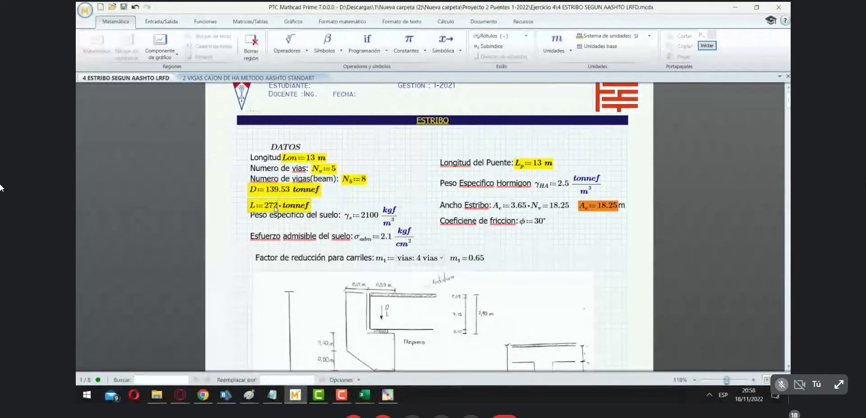
{"action": "type", "text": "8"}
{"action": "left_click", "coordinate": [401, 179]}
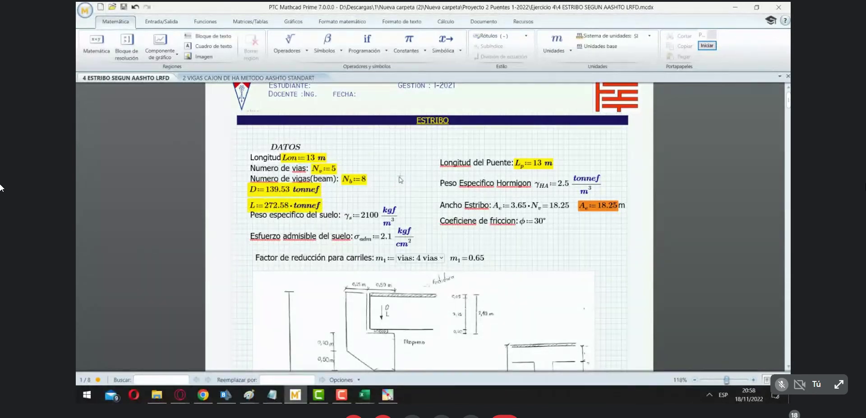
Set the allowable soil stress σadm in the DATOS section to 2.2 kgf/cm².
{"action": "left_click_drag", "start_coordinate": [788, 101], "coordinate": [787, 361]}
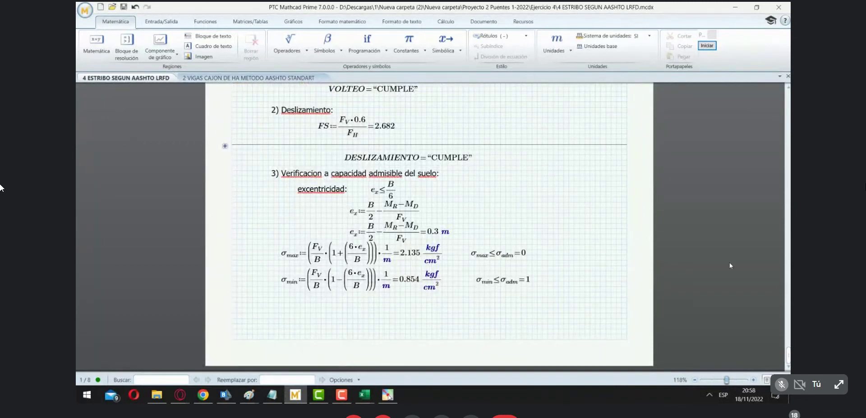
{"action": "scroll", "coordinate": [572, 244], "scroll_direction": "up", "scroll_amount": 15}
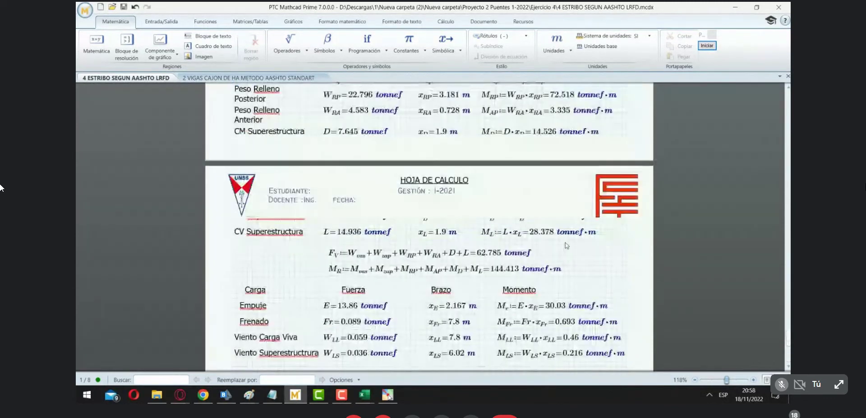
{"action": "scroll", "coordinate": [568, 245], "scroll_direction": "up", "scroll_amount": 15}
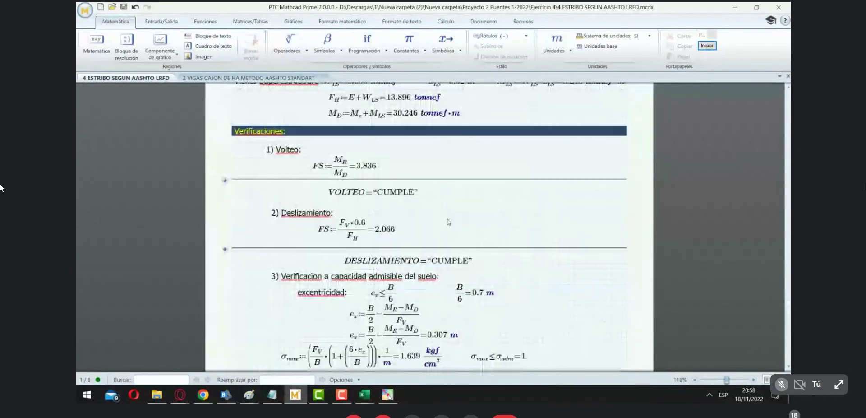
{"action": "scroll", "coordinate": [433, 212], "scroll_direction": "up", "scroll_amount": 15}
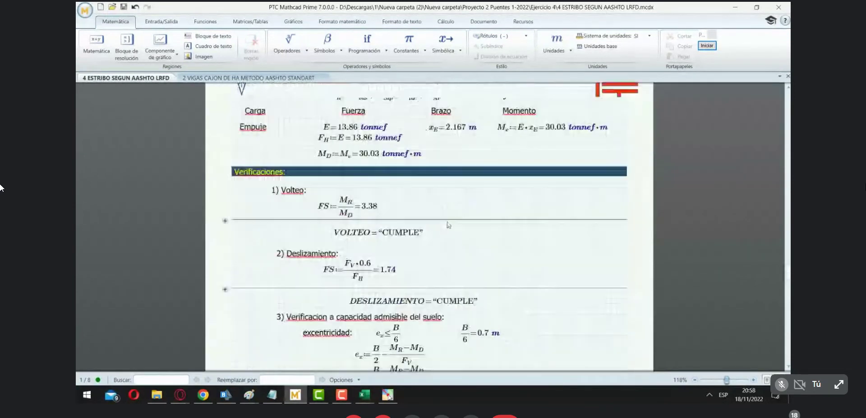
{"action": "left_click", "coordinate": [789, 273]}
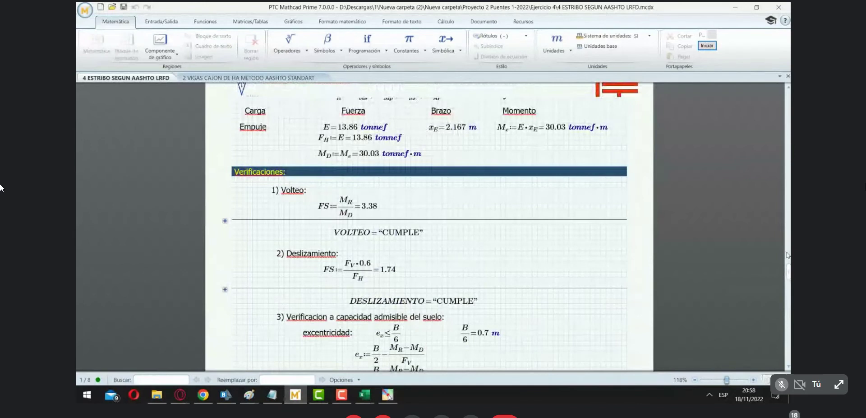
{"action": "left_click_drag", "start_coordinate": [788, 273], "coordinate": [788, 95]}
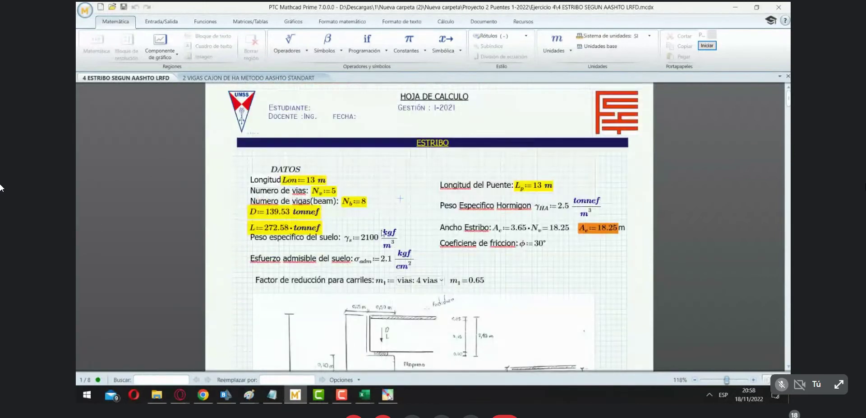
{"action": "left_click", "coordinate": [387, 259]}
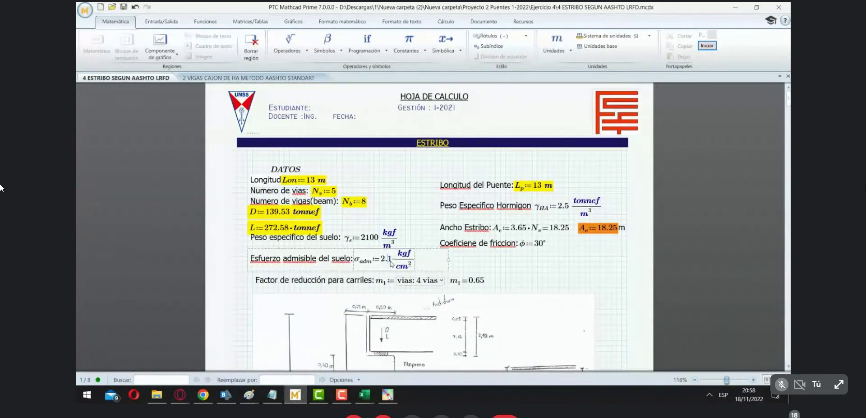
{"action": "key", "text": "BackSpace"}
{"action": "type", "text": "2"}
{"action": "left_click", "coordinate": [511, 261]}
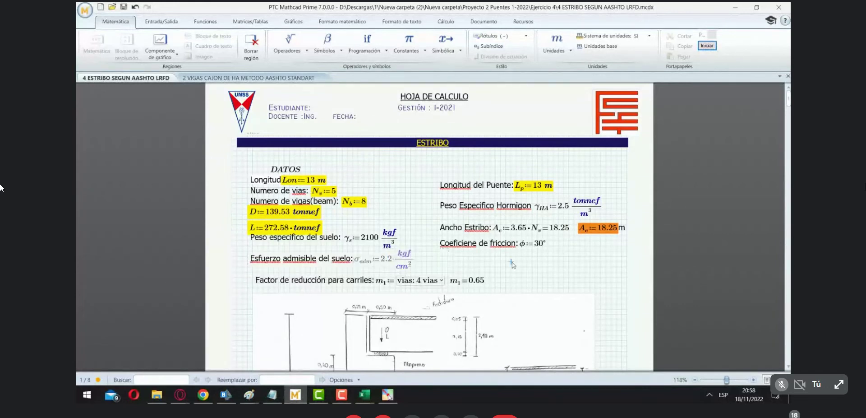
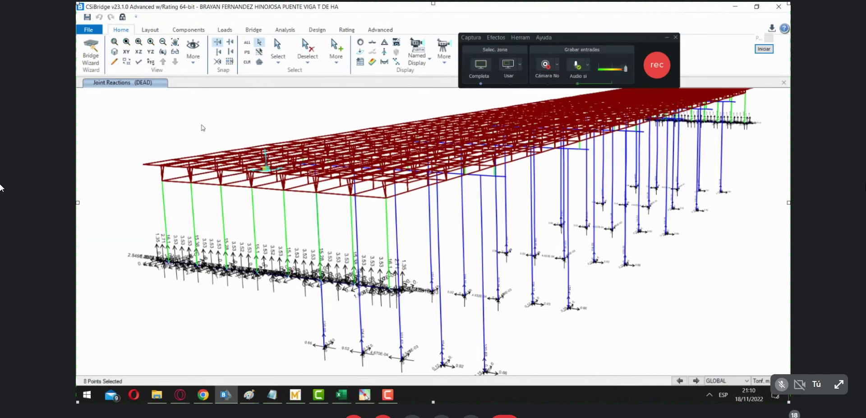
Switch to CSiBridge, window-select the five columns of the first pier in the 3D view, and clear the selection.
{"action": "left_click", "coordinate": [163, 51]}
{"action": "left_click_drag", "start_coordinate": [663, 308], "coordinate": [370, 346]}
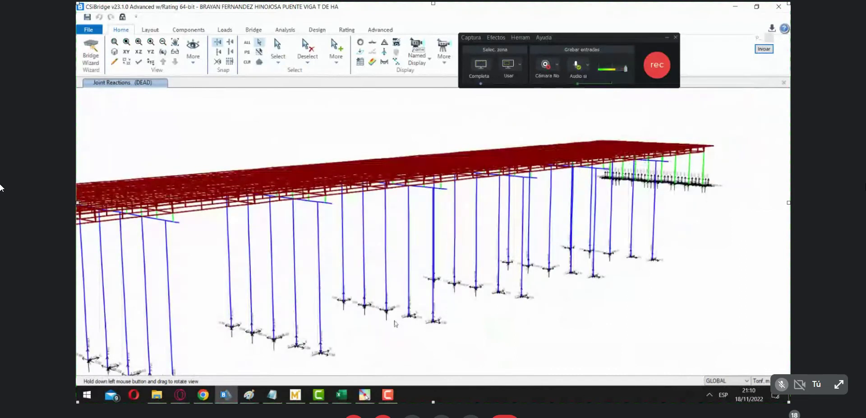
{"action": "left_click_drag", "start_coordinate": [437, 336], "coordinate": [624, 300]}
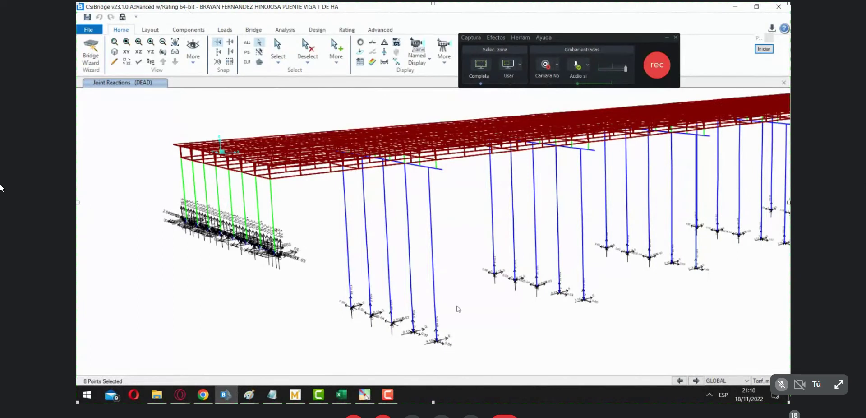
{"action": "left_click_drag", "start_coordinate": [450, 296], "coordinate": [358, 265]}
{"action": "left_click_drag", "start_coordinate": [447, 254], "coordinate": [426, 256]}
{"action": "left_click_drag", "start_coordinate": [338, 219], "coordinate": [450, 231]}
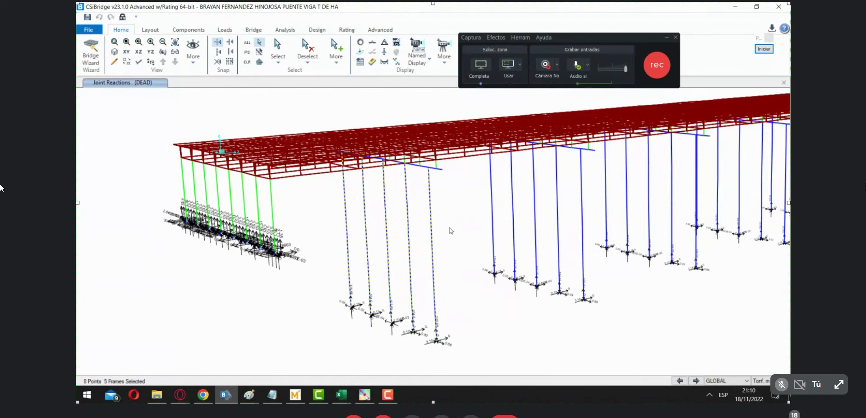
{"action": "key", "text": "ctrl+q"}
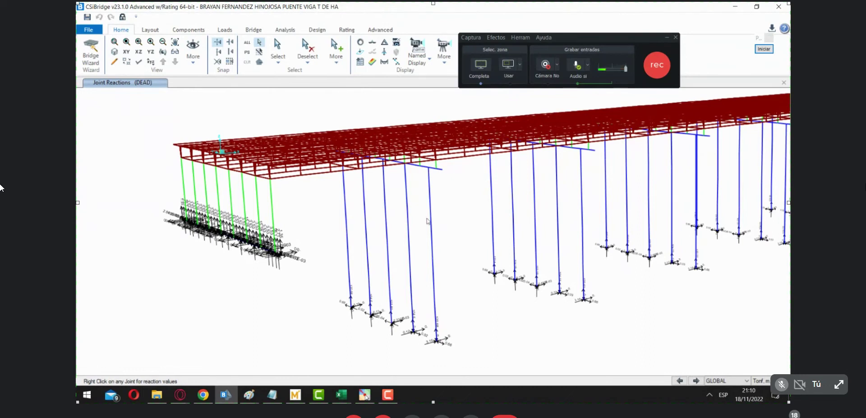
Annotate the bridge model with a handwritten SAP 2000 note and sketched marks, and end the screen annotation.
{"action": "left_click", "coordinate": [764, 49]}
{"action": "mouse_move", "coordinate": [432, 199]}
{"action": "left_mouse_down"}
{"action": "mouse_move", "coordinate": [403, 215]}
{"action": "mouse_move", "coordinate": [472, 228]}
{"action": "mouse_move", "coordinate": [471, 212]}
{"action": "mouse_move", "coordinate": [505, 203]}
{"action": "mouse_move", "coordinate": [513, 231]}
{"action": "mouse_move", "coordinate": [553, 213]}
{"action": "mouse_move", "coordinate": [600, 225]}
{"action": "mouse_move", "coordinate": [588, 199]}
{"action": "left_mouse_up"}
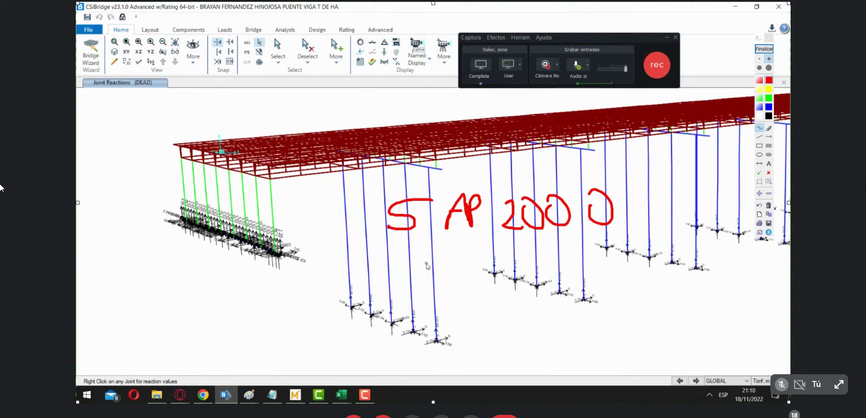
{"action": "mouse_move", "coordinate": [439, 257]}
{"action": "left_mouse_down"}
{"action": "mouse_move", "coordinate": [451, 279]}
{"action": "mouse_move", "coordinate": [471, 277]}
{"action": "mouse_move", "coordinate": [472, 265]}
{"action": "mouse_move", "coordinate": [527, 278]}
{"action": "left_mouse_up"}
{"action": "mouse_move", "coordinate": [535, 253]}
{"action": "left_mouse_down"}
{"action": "mouse_move", "coordinate": [540, 282]}
{"action": "mouse_move", "coordinate": [559, 265]}
{"action": "left_mouse_up"}
{"action": "mouse_move", "coordinate": [434, 292]}
{"action": "left_mouse_down"}
{"action": "mouse_move", "coordinate": [459, 321]}
{"action": "mouse_move", "coordinate": [472, 321]}
{"action": "left_mouse_up"}
{"action": "mouse_move", "coordinate": [534, 301]}
{"action": "left_mouse_down"}
{"action": "mouse_move", "coordinate": [534, 319]}
{"action": "mouse_move", "coordinate": [548, 321]}
{"action": "left_mouse_up"}
{"action": "left_click_drag", "start_coordinate": [556, 313], "coordinate": [585, 319]}
{"action": "mouse_move", "coordinate": [435, 331]}
{"action": "left_mouse_down"}
{"action": "mouse_move", "coordinate": [440, 347]}
{"action": "mouse_move", "coordinate": [470, 351]}
{"action": "left_mouse_up"}
{"action": "mouse_move", "coordinate": [353, 333]}
{"action": "left_mouse_down"}
{"action": "mouse_move", "coordinate": [387, 304]}
{"action": "mouse_move", "coordinate": [379, 314]}
{"action": "left_mouse_up"}
{"action": "mouse_move", "coordinate": [303, 317]}
{"action": "left_mouse_down"}
{"action": "mouse_move", "coordinate": [271, 273]}
{"action": "mouse_move", "coordinate": [272, 282]}
{"action": "mouse_move", "coordinate": [285, 279]}
{"action": "mouse_move", "coordinate": [265, 289]}
{"action": "mouse_move", "coordinate": [270, 270]}
{"action": "left_mouse_up"}
{"action": "left_click", "coordinate": [764, 49]}
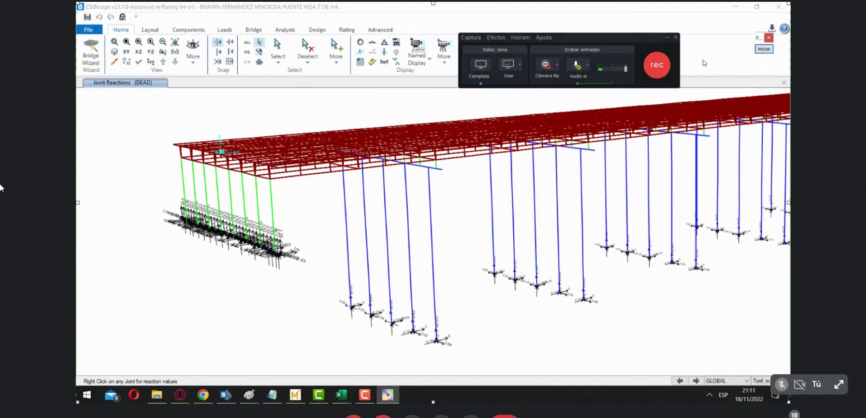
Start the screen recording and fit the whole bridge model in the 3D view.
{"action": "left_click", "coordinate": [656, 68]}
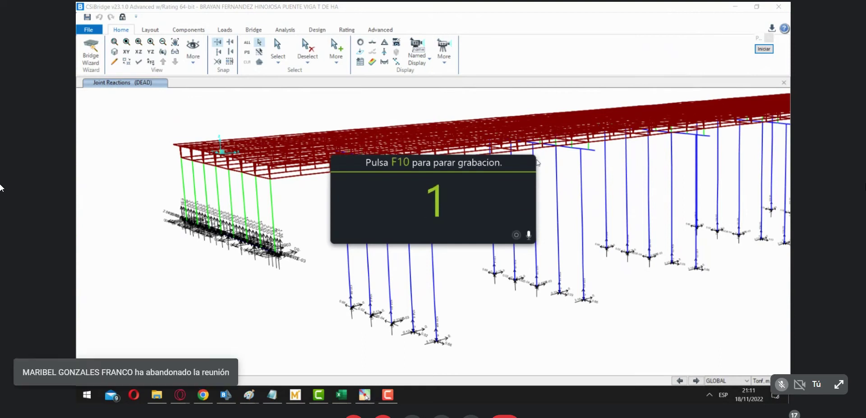
{"action": "left_click", "coordinate": [193, 17]}
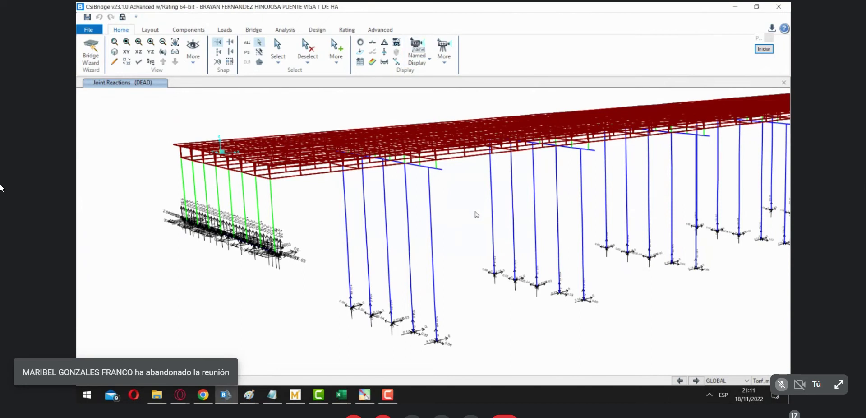
{"action": "scroll", "coordinate": [460, 195], "scroll_direction": "down", "scroll_amount": 3}
{"action": "middle_click_drag", "start_coordinate": [650, 231], "coordinate": [572, 269]}
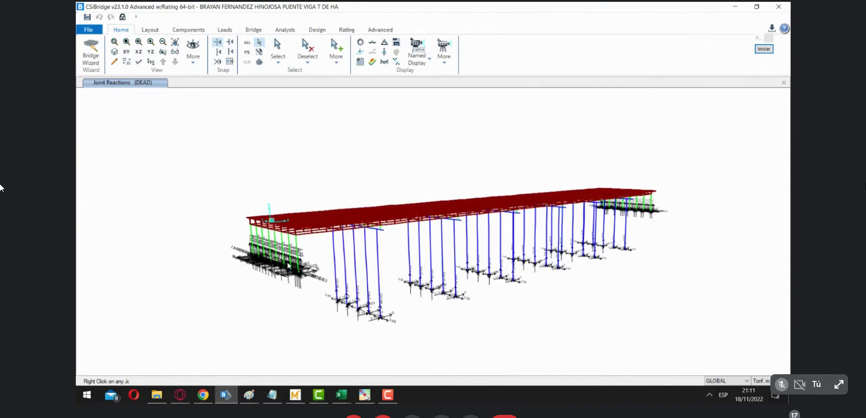
Switch to the Mathcad abutment sheet, review the front backfill and preliminary dimensions, and return to CSiBridge.
{"action": "mouse_move", "coordinate": [296, 395]}
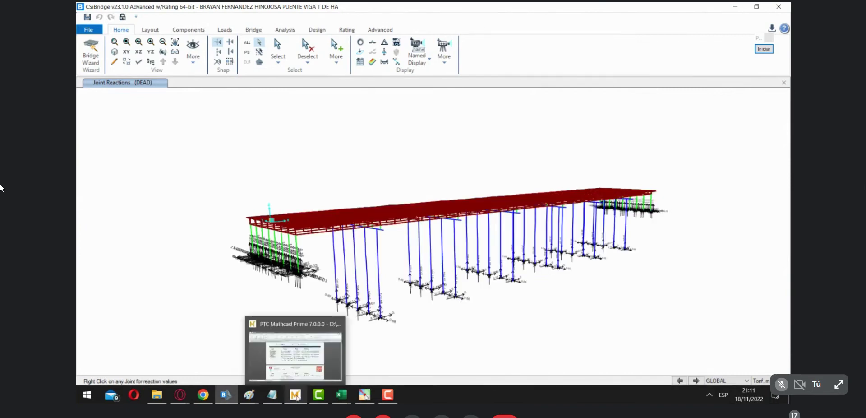
{"action": "left_click", "coordinate": [339, 358]}
{"action": "scroll", "coordinate": [405, 197], "scroll_direction": "down", "scroll_amount": 15}
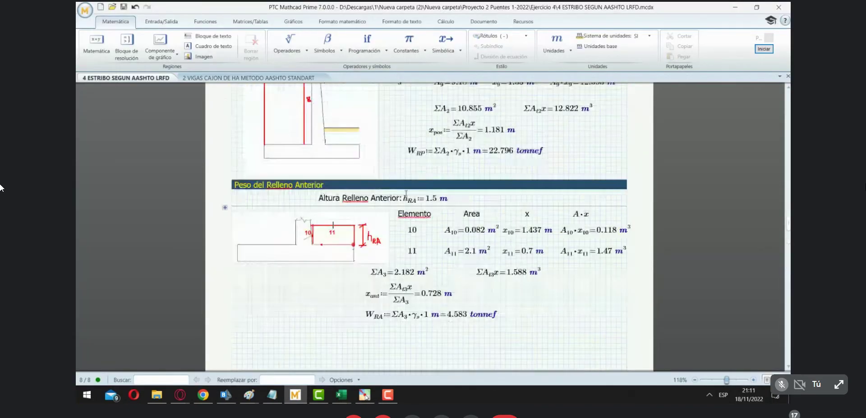
{"action": "scroll", "coordinate": [405, 197], "scroll_direction": "up", "scroll_amount": 10}
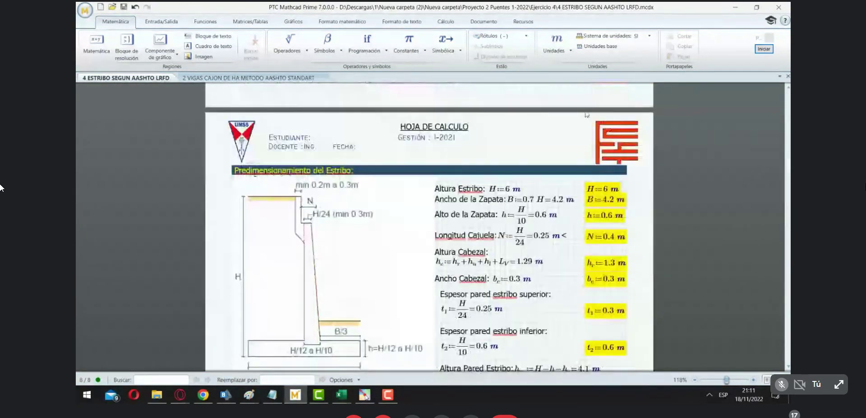
{"action": "left_click", "coordinate": [735, 7]}
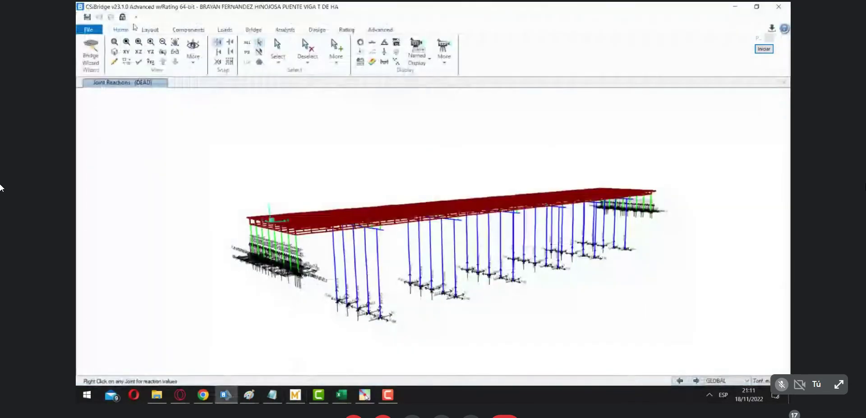
Save the model, then start saving a copy and create and open a folder named Estribo inside Ejercicio 1.
{"action": "left_click", "coordinate": [87, 17]}
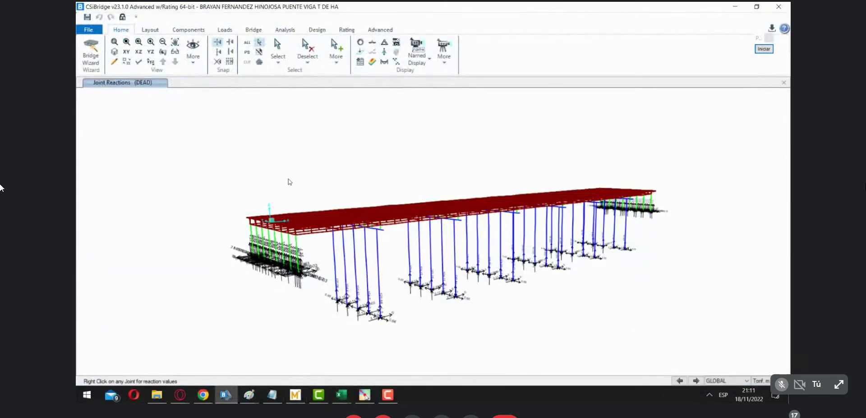
{"action": "left_click", "coordinate": [88, 30]}
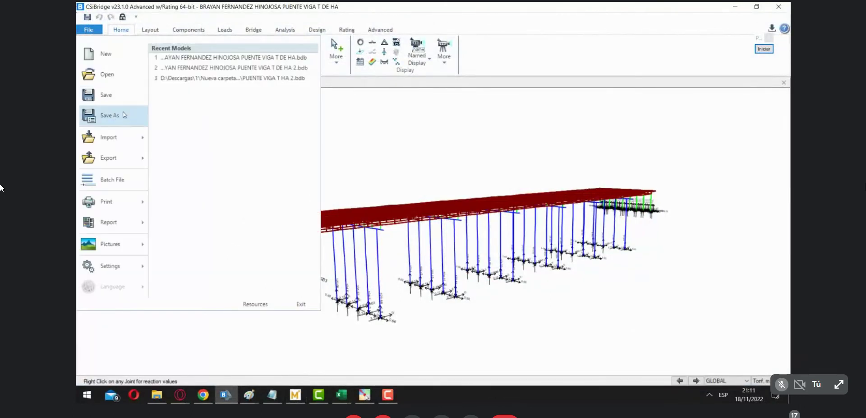
{"action": "key", "text": "Escape"}
{"action": "right_click", "coordinate": [391, 182]}
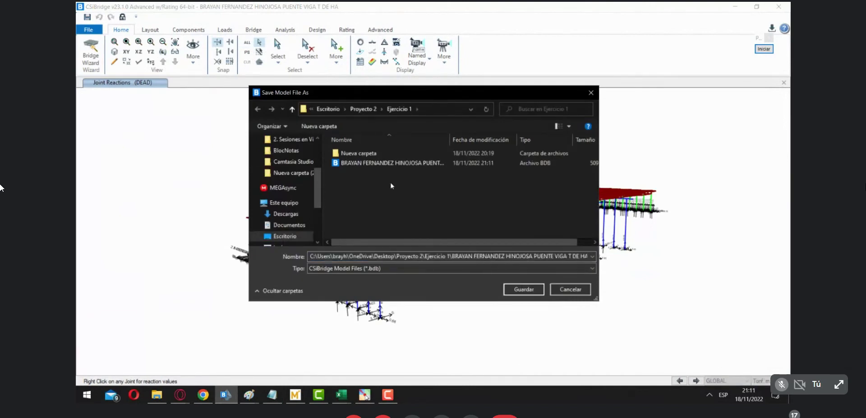
{"action": "mouse_move", "coordinate": [467, 291]}
{"action": "left_click", "coordinate": [548, 158]}
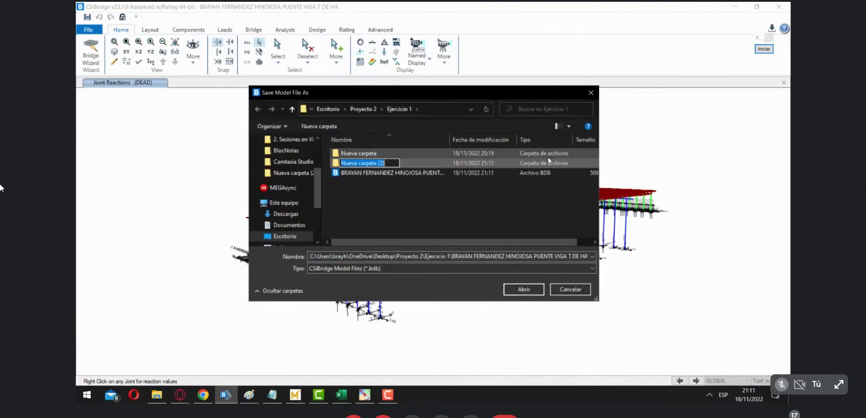
{"action": "type", "text": "Estribo"}
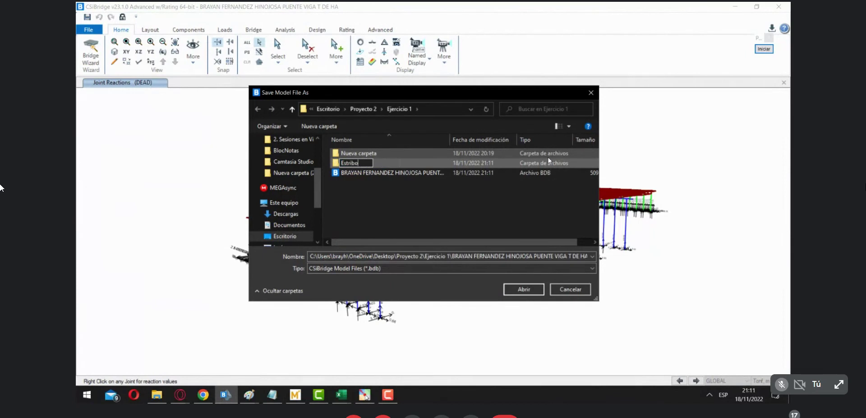
{"action": "key", "text": "Return"}
{"action": "key", "text": "Return"}
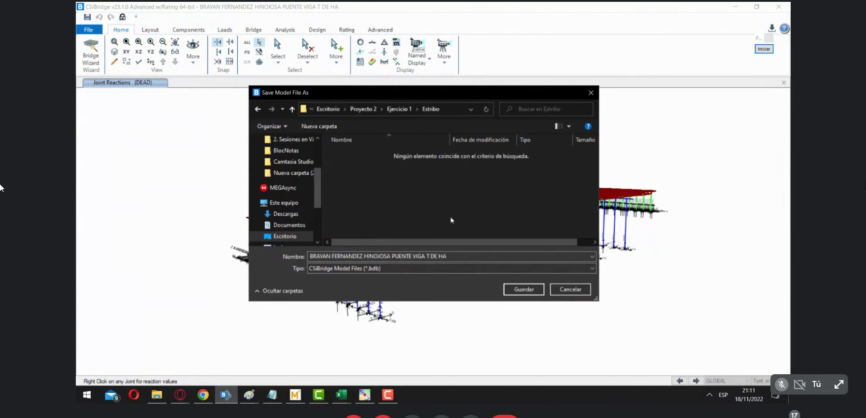
Save the model copy in the Estribo folder, replacing the bridge description in its file name with ESTRIBO.
{"action": "left_click", "coordinate": [456, 257]}
{"action": "left_click", "coordinate": [457, 258]}
{"action": "left_click_drag", "start_coordinate": [458, 256], "coordinate": [407, 256]}
{"action": "left_click_drag", "start_coordinate": [473, 256], "coordinate": [398, 257]}
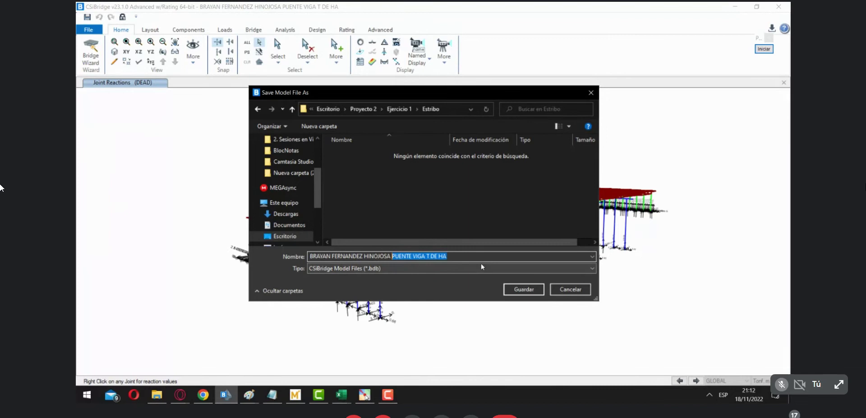
{"action": "type", "text": "ESTRIBO"}
{"action": "key", "text": "Return"}
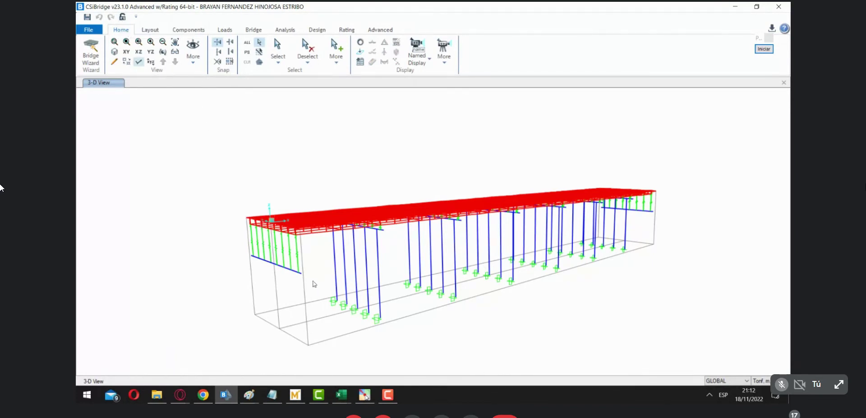
Delete the abutment beam at the near end of the bridge together with the supports connected to it.
{"action": "left_click_drag", "start_coordinate": [314, 297], "coordinate": [236, 242]}
{"action": "key", "text": "Delete"}
{"action": "scroll", "coordinate": [247, 246], "scroll_direction": "up", "scroll_amount": 2}
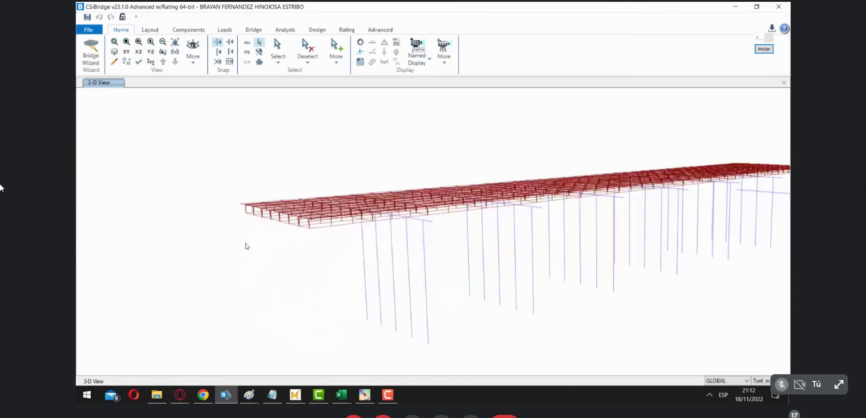
{"action": "scroll", "coordinate": [246, 245], "scroll_direction": "up", "scroll_amount": 3}
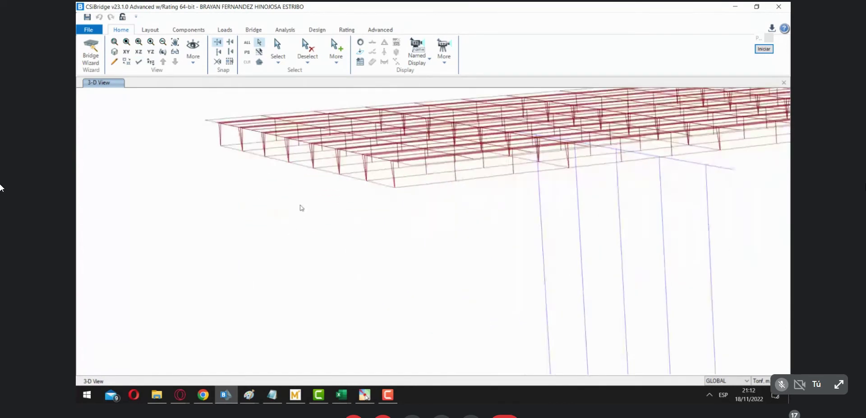
Select six of the bearing links under the girder ends at the bridge start and delete them.
{"action": "left_click", "coordinate": [396, 190]}
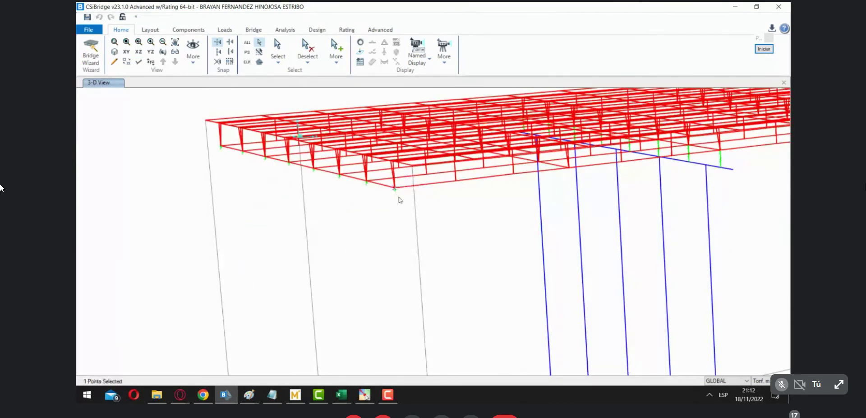
{"action": "key", "text": "ctrl+q"}
{"action": "left_click_drag", "start_coordinate": [216, 144], "coordinate": [352, 192]}
{"action": "left_click", "coordinate": [288, 163]}
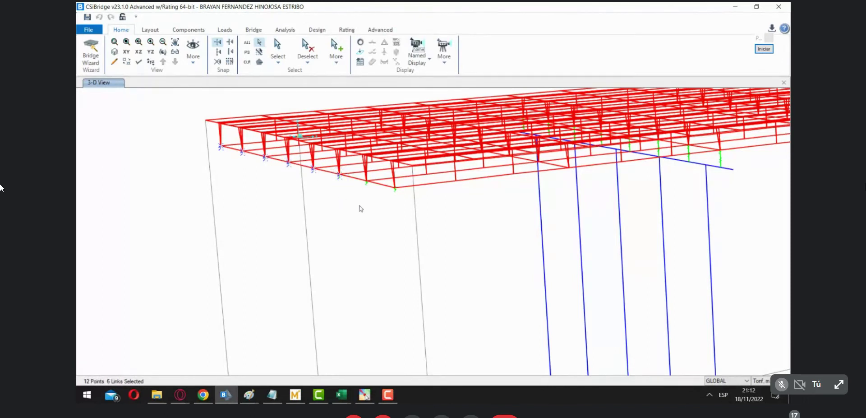
{"action": "key", "text": "ctrl+shift+c"}
Inspect the outermost remaining bearing link's assignments and the definition of its link property BFIXSS-1, leaving both without changes.
{"action": "left_click", "coordinate": [115, 42]}
{"action": "left_click_drag", "start_coordinate": [354, 176], "coordinate": [419, 219]}
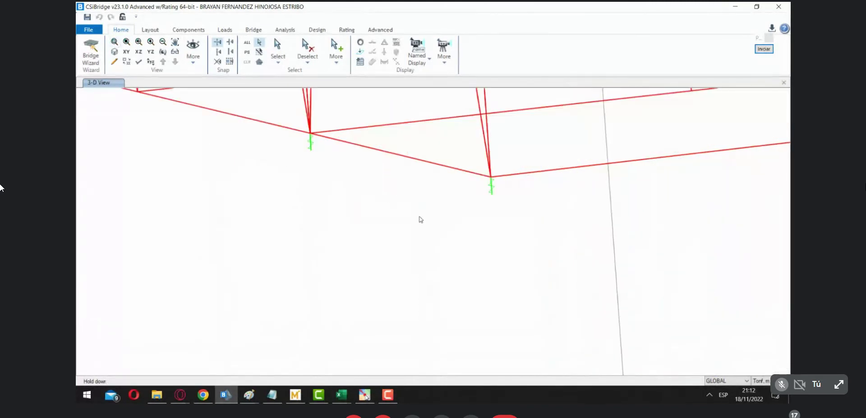
{"action": "left_click", "coordinate": [492, 187]}
{"action": "right_click", "coordinate": [493, 189]}
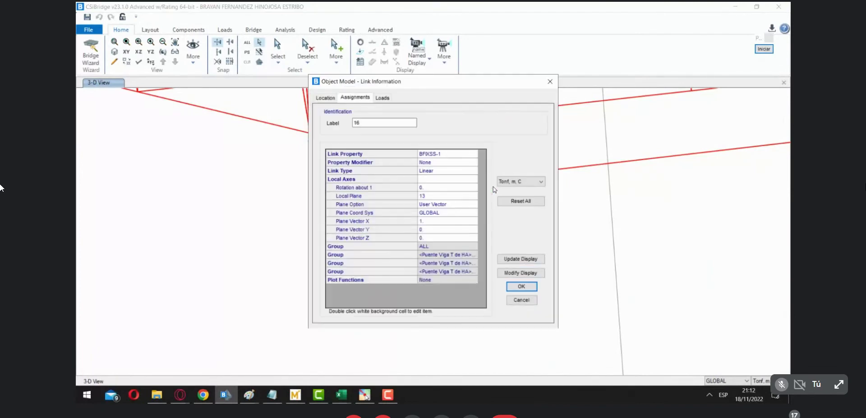
{"action": "left_click", "coordinate": [435, 156]}
{"action": "double_click", "coordinate": [436, 155]}
{"action": "left_click", "coordinate": [375, 191]}
{"action": "left_click_drag", "start_coordinate": [395, 143], "coordinate": [409, 218]}
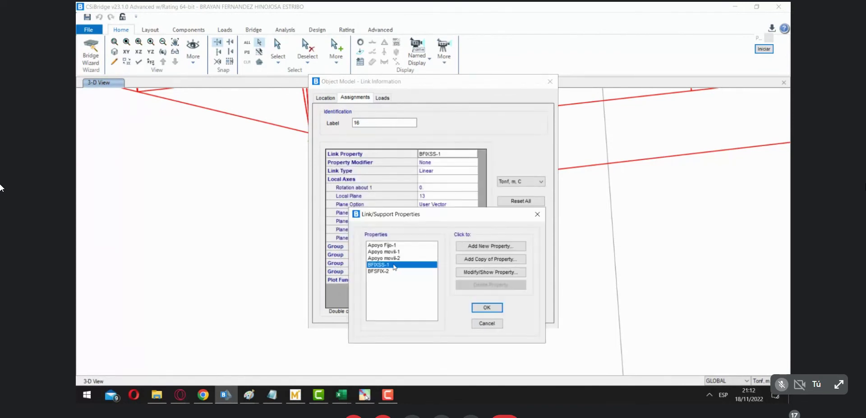
{"action": "left_click", "coordinate": [490, 272]}
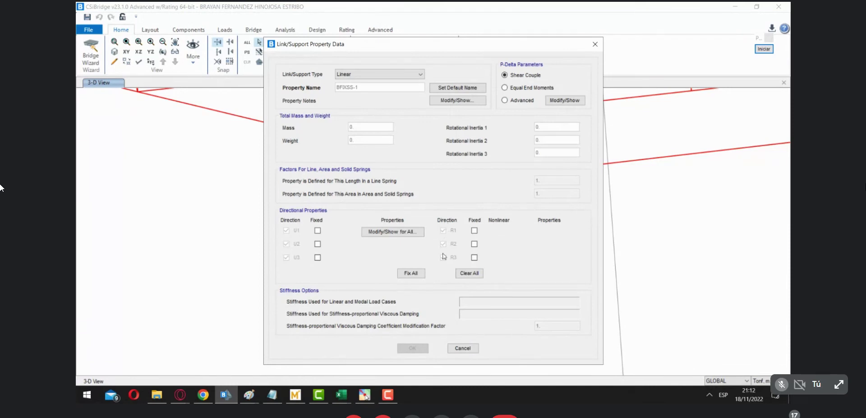
{"action": "left_click", "coordinate": [595, 43]}
{"action": "left_click", "coordinate": [540, 201]}
{"action": "left_click", "coordinate": [553, 81]}
Select the two remaining bearing links under the outer girder ends and delete them.
{"action": "left_click_drag", "start_coordinate": [458, 172], "coordinate": [529, 247]}
{"action": "left_click_drag", "start_coordinate": [294, 127], "coordinate": [345, 202]}
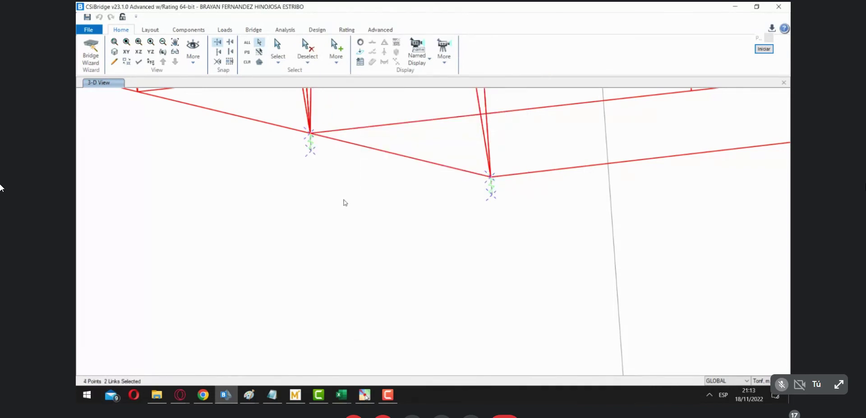
{"action": "key", "text": "ctrl+q"}
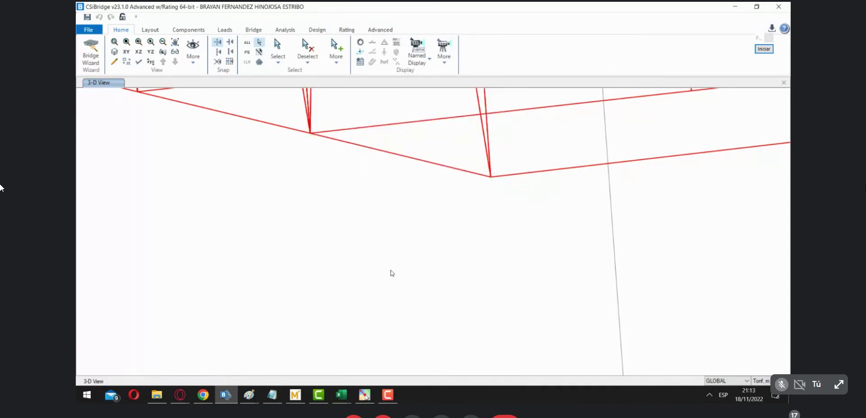
Open the bridge object tools and try to switch off automatic model updating.
{"action": "scroll", "coordinate": [392, 273], "scroll_direction": "down", "scroll_amount": 3}
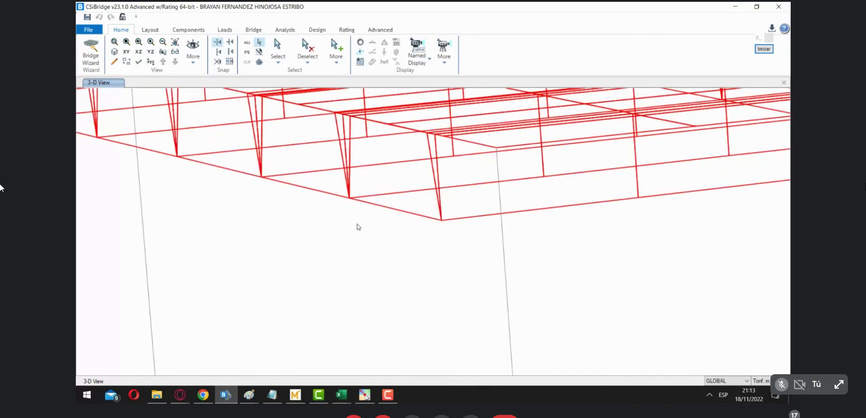
{"action": "middle_click_drag", "start_coordinate": [274, 248], "coordinate": [556, 316]}
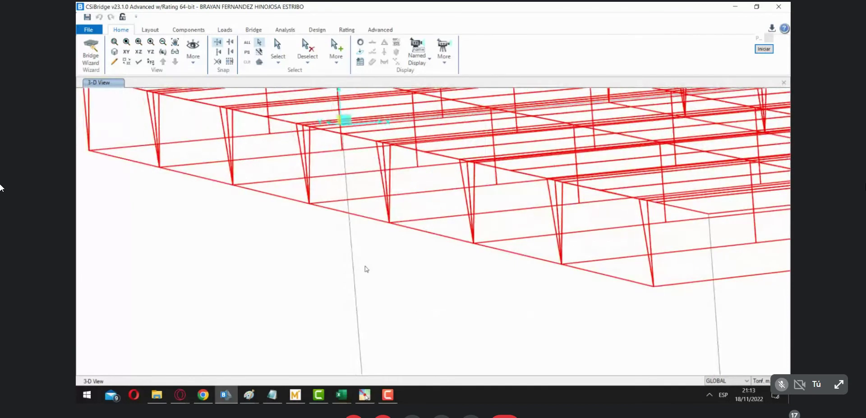
{"action": "middle_click_drag", "start_coordinate": [366, 269], "coordinate": [386, 261]}
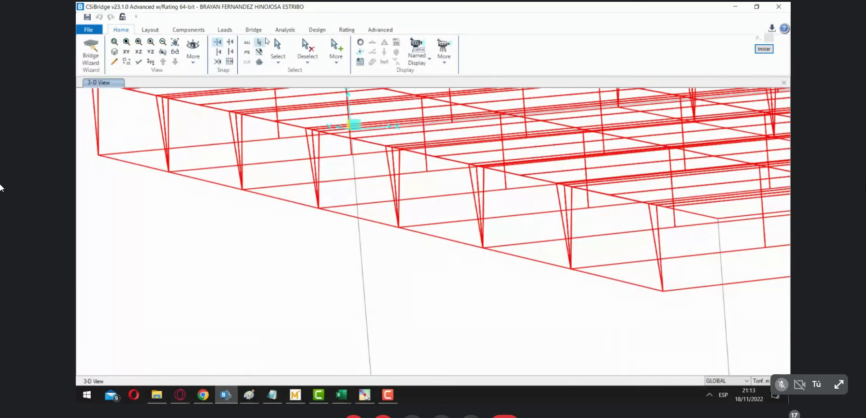
{"action": "left_click", "coordinate": [253, 30]}
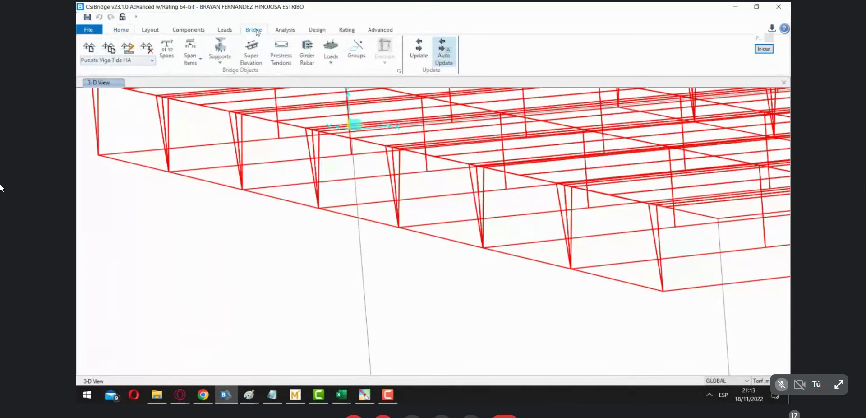
{"action": "left_click", "coordinate": [446, 55]}
Draw temporary red rectangles and a freehand line below a girder end with the screen annotation tool, and end the annotation.
{"action": "left_click", "coordinate": [763, 48]}
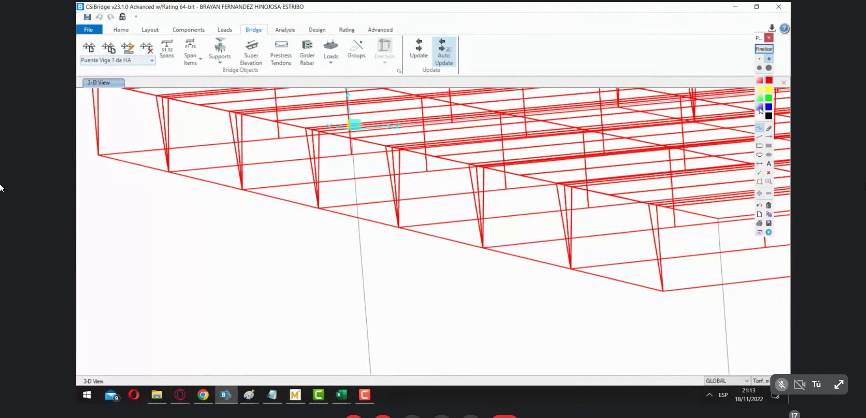
{"action": "left_click", "coordinate": [760, 145]}
{"action": "left_click_drag", "start_coordinate": [266, 23], "coordinate": [303, 34]}
{"action": "mouse_move", "coordinate": [93, 229]}
{"action": "left_mouse_down"}
{"action": "mouse_move", "coordinate": [426, 396]}
{"action": "mouse_move", "coordinate": [565, 363]}
{"action": "mouse_move", "coordinate": [358, 340]}
{"action": "left_mouse_up"}
{"action": "mouse_move", "coordinate": [141, 197]}
{"action": "left_mouse_down"}
{"action": "mouse_move", "coordinate": [171, 304]}
{"action": "mouse_move", "coordinate": [155, 209]}
{"action": "left_mouse_up"}
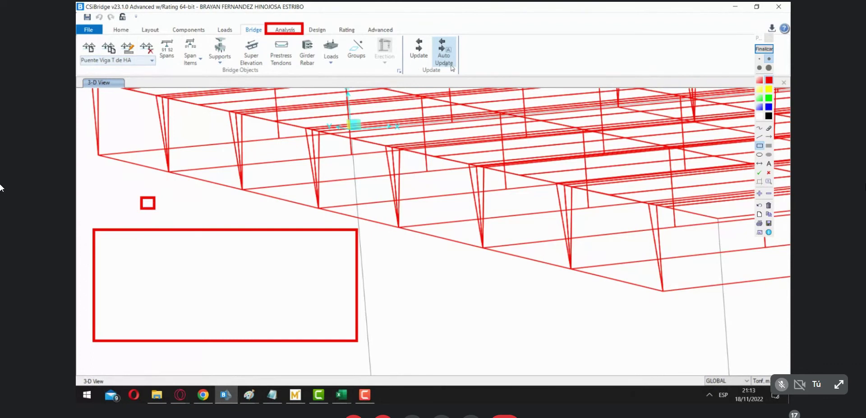
{"action": "left_click", "coordinate": [760, 128]}
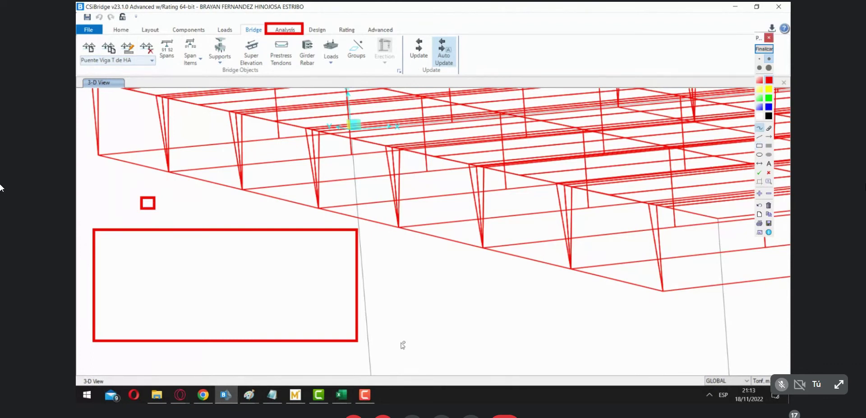
{"action": "left_click_drag", "start_coordinate": [399, 224], "coordinate": [404, 289]}
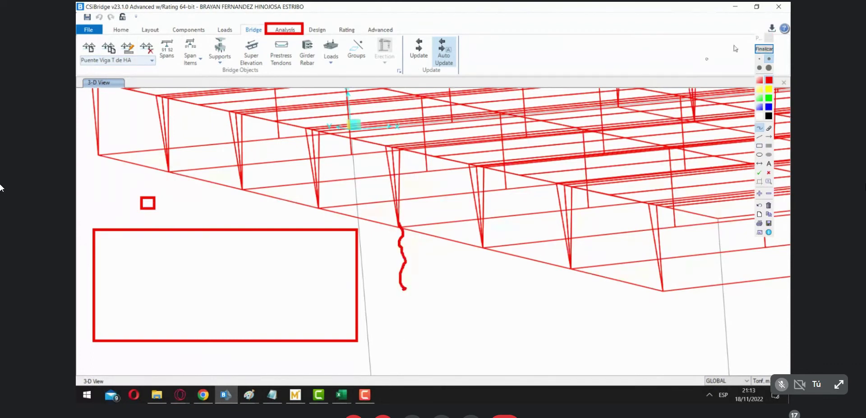
{"action": "left_click", "coordinate": [764, 49]}
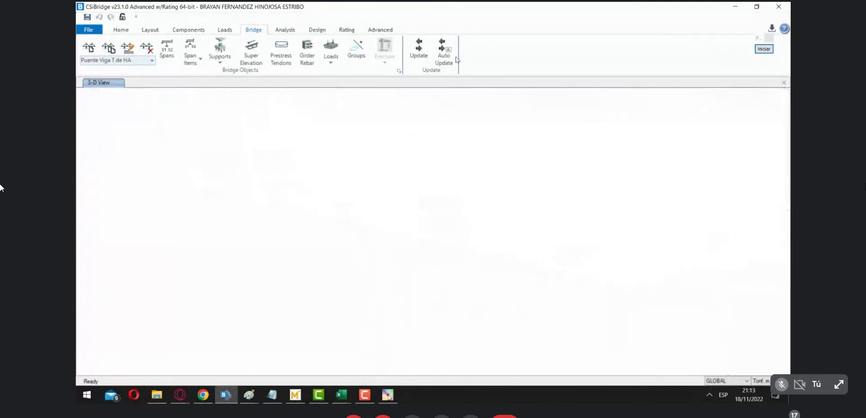
Turn off automatic updating of the bridge object and switch to the advanced modelling tools.
{"action": "left_click", "coordinate": [444, 51]}
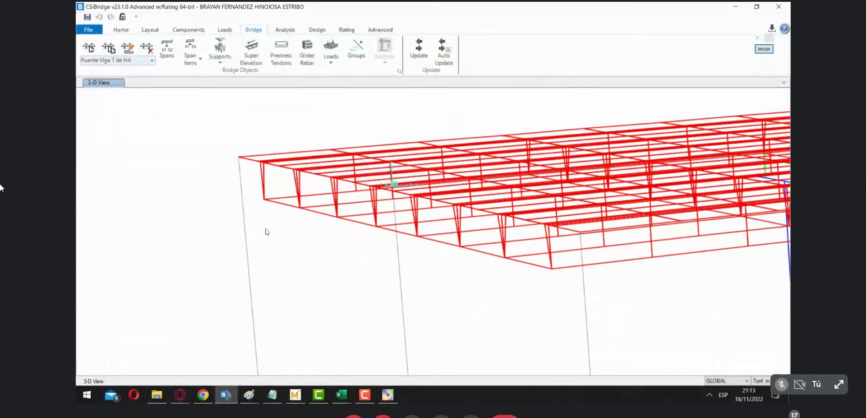
{"action": "left_click", "coordinate": [380, 30]}
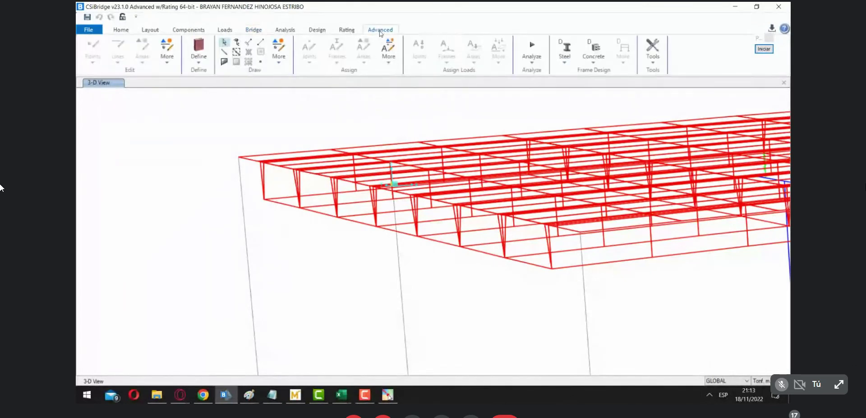
{"action": "left_click", "coordinate": [167, 62]}
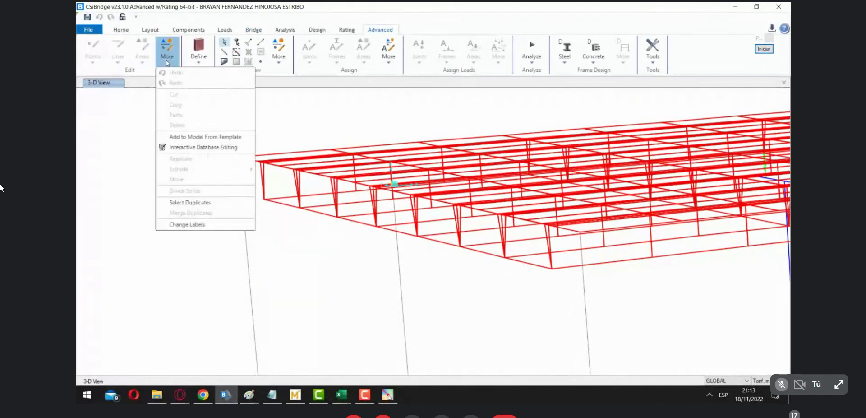
{"action": "left_click", "coordinate": [382, 112]}
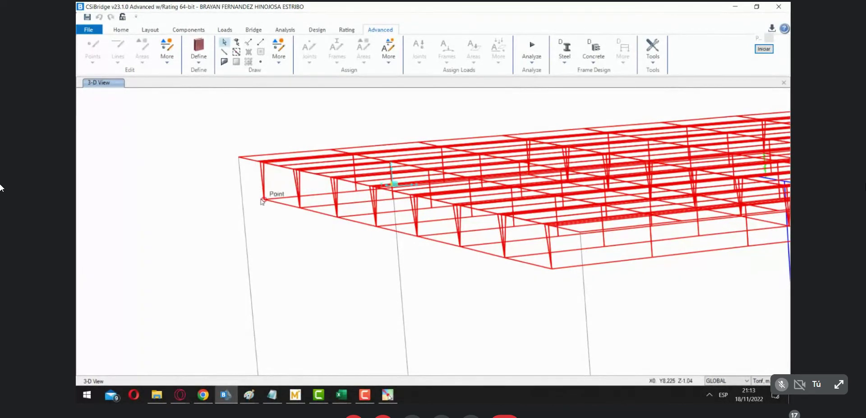
Select the eight bottom girder joints at the bridge start and define a Body joint constraint named CONSTRAINT.
{"action": "left_click_drag", "start_coordinate": [256, 189], "coordinate": [565, 289]}
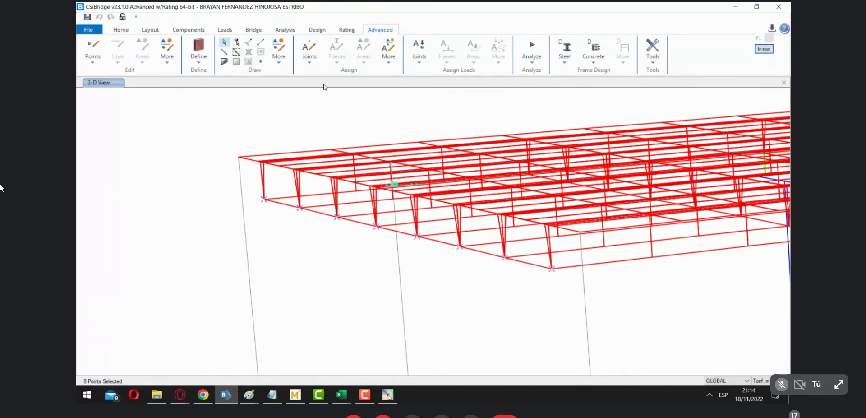
{"action": "left_click", "coordinate": [320, 60]}
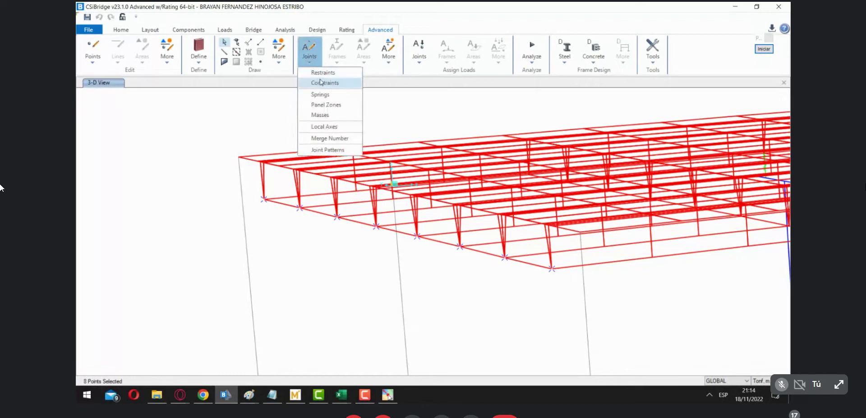
{"action": "left_click", "coordinate": [193, 58]}
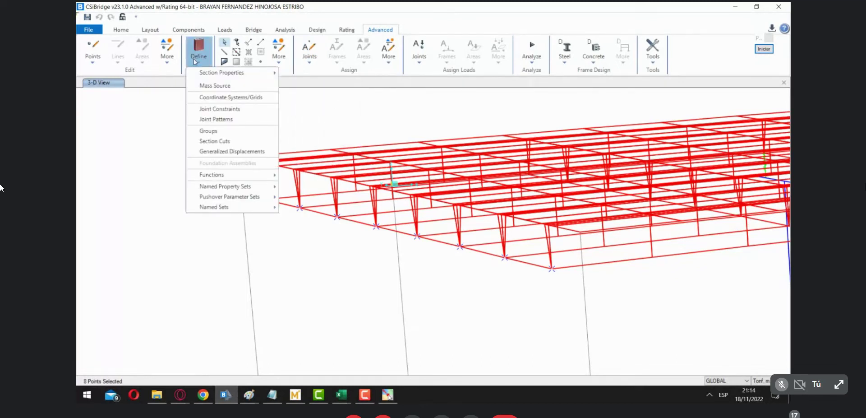
{"action": "left_click", "coordinate": [248, 116]}
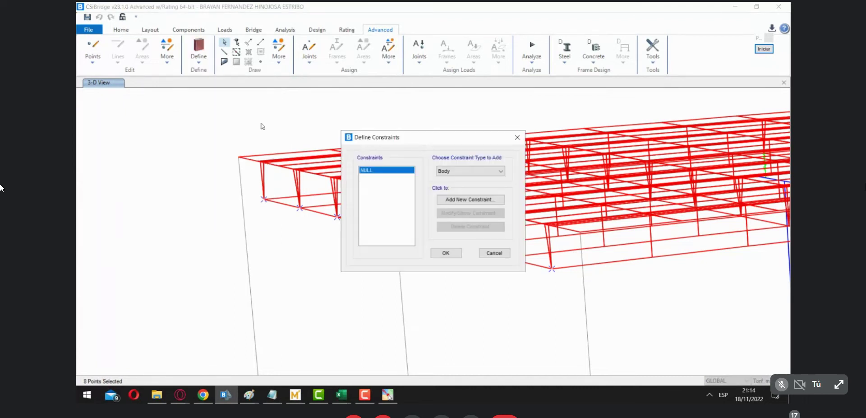
{"action": "left_click", "coordinate": [474, 200]}
{"action": "left_click_drag", "start_coordinate": [458, 152], "coordinate": [418, 150]}
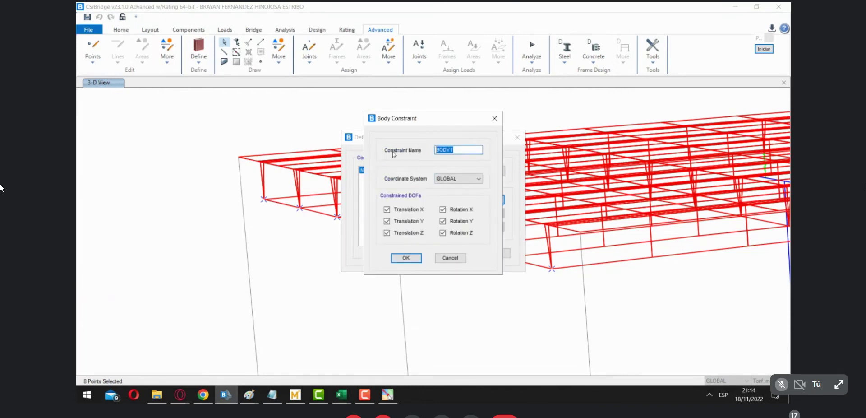
{"action": "type", "text": "c0"}
{"action": "left_click", "coordinate": [416, 258]}
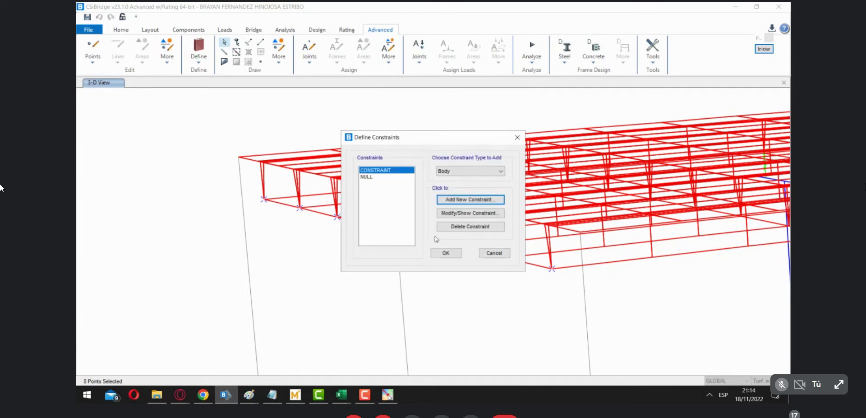
{"action": "left_click", "coordinate": [446, 252]}
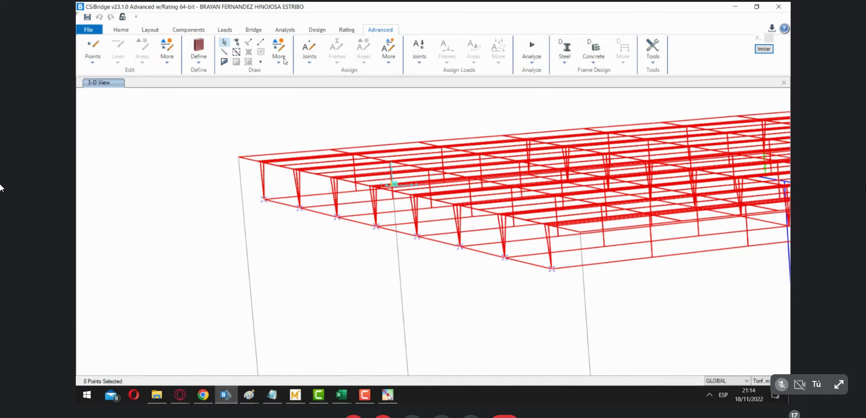
Assign the joint constraint CONSTRAINT to the eight selected girder-end joints.
{"action": "left_click", "coordinate": [314, 56]}
{"action": "left_click", "coordinate": [325, 83]}
{"action": "left_click_drag", "start_coordinate": [405, 100], "coordinate": [605, 80]}
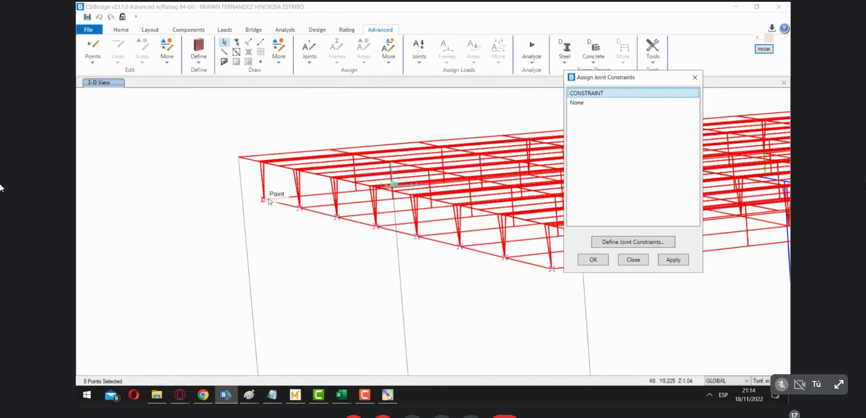
{"action": "left_click", "coordinate": [678, 260]}
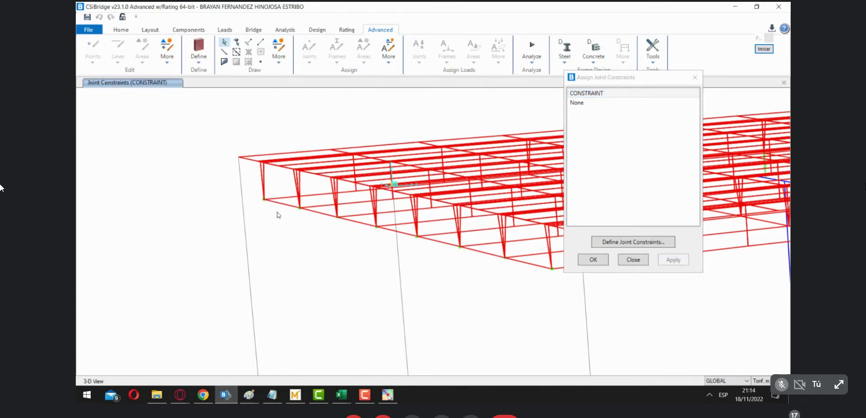
Select the eight bottom girder joints at the bridge start and dismiss the joint constraint assignment dialog.
{"action": "left_click", "coordinate": [121, 29]}
{"action": "left_click", "coordinate": [115, 42]}
{"action": "left_click_drag", "start_coordinate": [247, 187], "coordinate": [298, 233]}
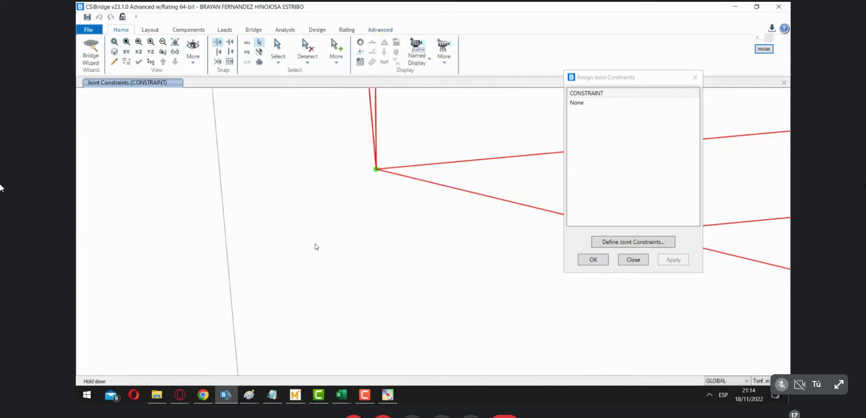
{"action": "left_click", "coordinate": [137, 52]}
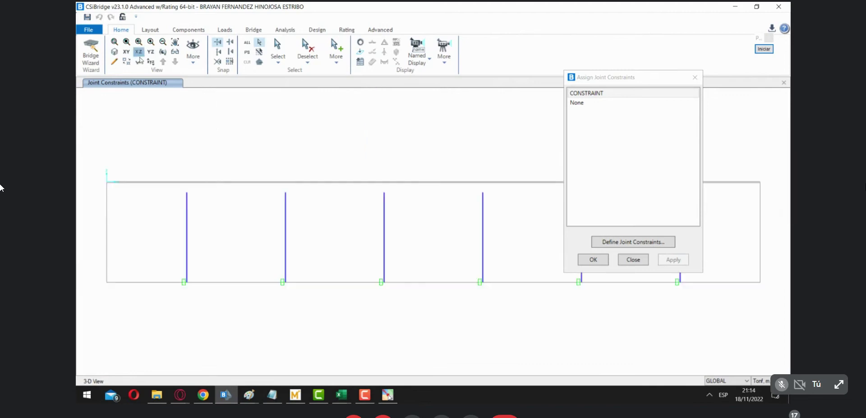
{"action": "left_click", "coordinate": [115, 52]}
{"action": "left_click", "coordinate": [176, 42]}
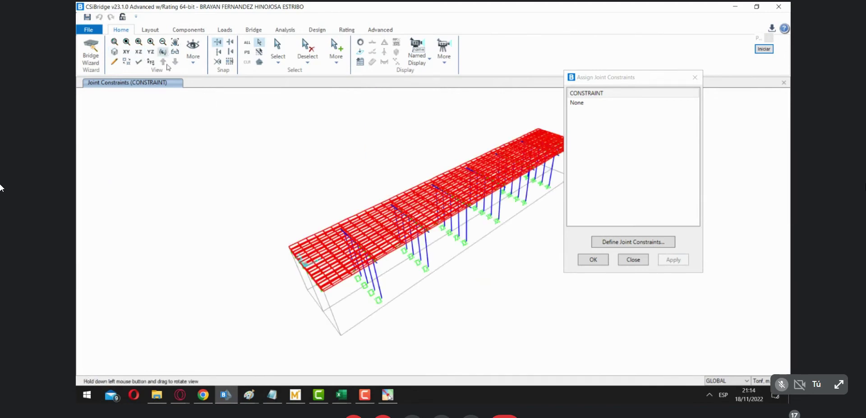
{"action": "left_click_drag", "start_coordinate": [402, 325], "coordinate": [409, 281]}
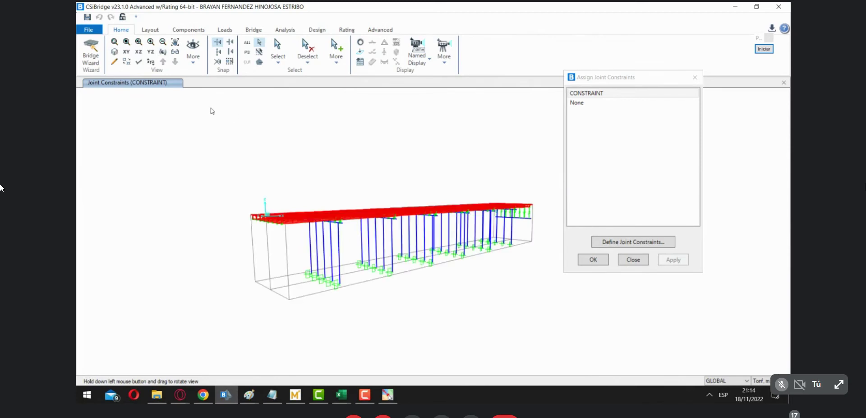
{"action": "left_click_drag", "start_coordinate": [240, 212], "coordinate": [315, 247]}
{"action": "left_click", "coordinate": [195, 166]}
{"action": "left_click", "coordinate": [220, 166]}
{"action": "left_click", "coordinate": [250, 171]}
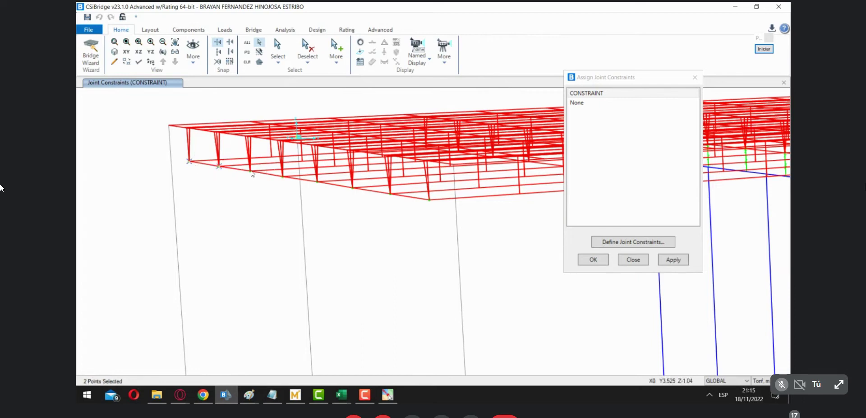
{"action": "left_click", "coordinate": [283, 176]}
{"action": "left_click", "coordinate": [317, 182]}
{"action": "left_click", "coordinate": [352, 186]}
{"action": "left_click", "coordinate": [389, 194]}
{"action": "left_click", "coordinate": [430, 200]}
{"action": "left_click", "coordinate": [694, 77]}
Start a linear replication of the eight selected joints with a dz increment of -0.2.
{"action": "left_click", "coordinate": [380, 29]}
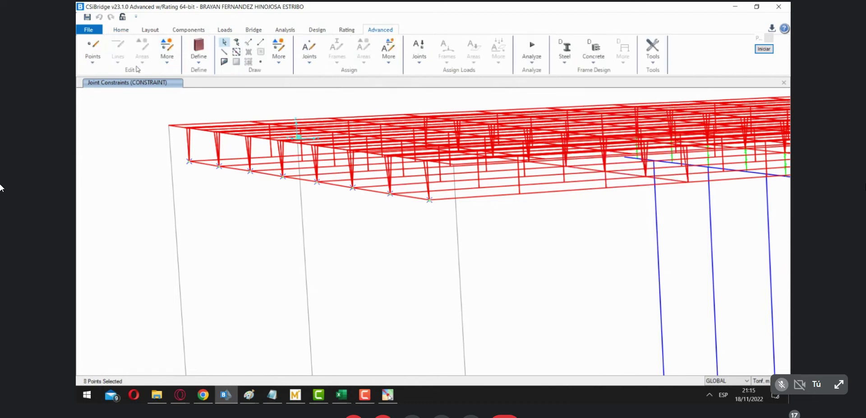
{"action": "left_click", "coordinate": [167, 49]}
{"action": "left_click", "coordinate": [178, 83]}
{"action": "left_click", "coordinate": [171, 58]}
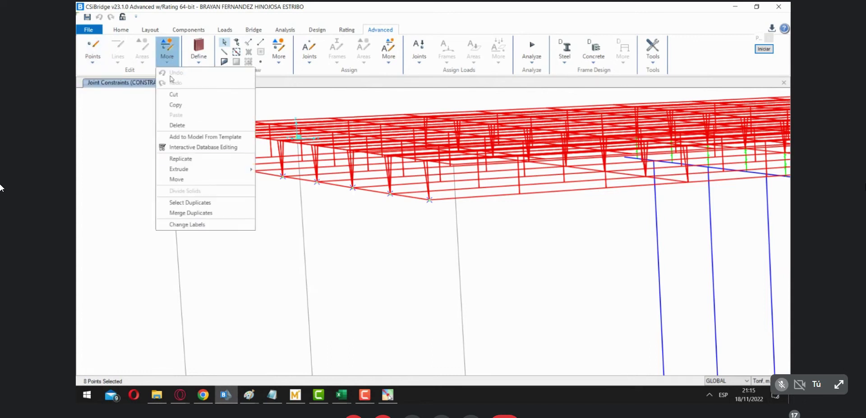
{"action": "left_click", "coordinate": [189, 161]}
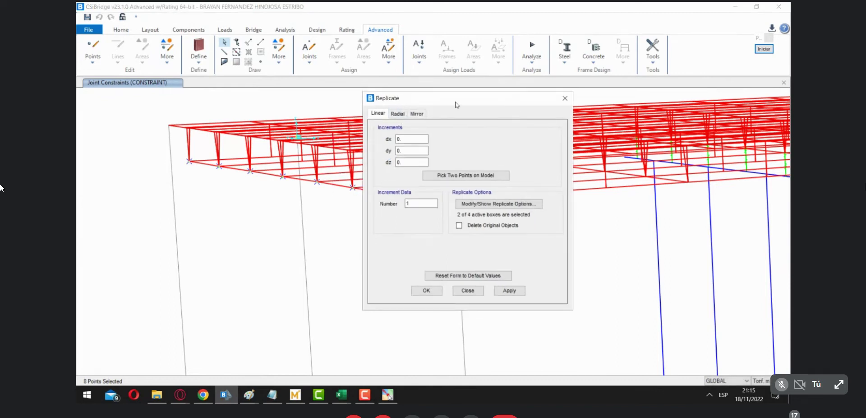
{"action": "left_click", "coordinate": [452, 167]}
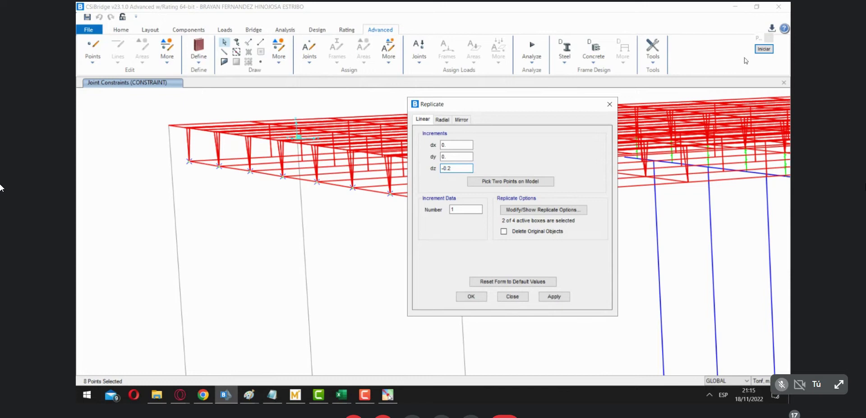
Sketch temporary red, green and blue filled rectangles below the girder end with the screen annotation tool, and end the annotation.
{"action": "left_click", "coordinate": [763, 48]}
{"action": "left_click", "coordinate": [769, 146]}
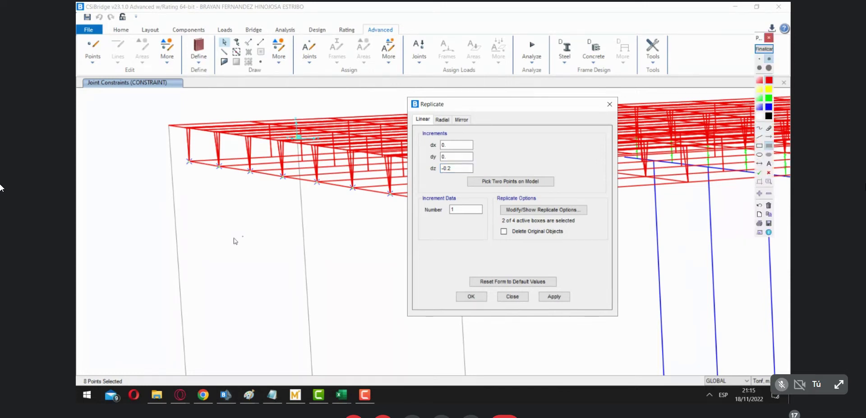
{"action": "mouse_move", "coordinate": [152, 193]}
{"action": "left_mouse_down"}
{"action": "mouse_move", "coordinate": [160, 244]}
{"action": "mouse_move", "coordinate": [222, 345]}
{"action": "left_mouse_up"}
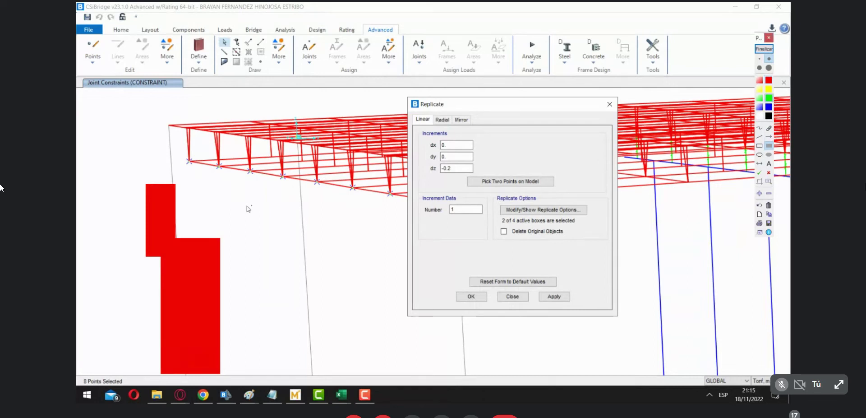
{"action": "left_click_drag", "start_coordinate": [189, 219], "coordinate": [218, 238]}
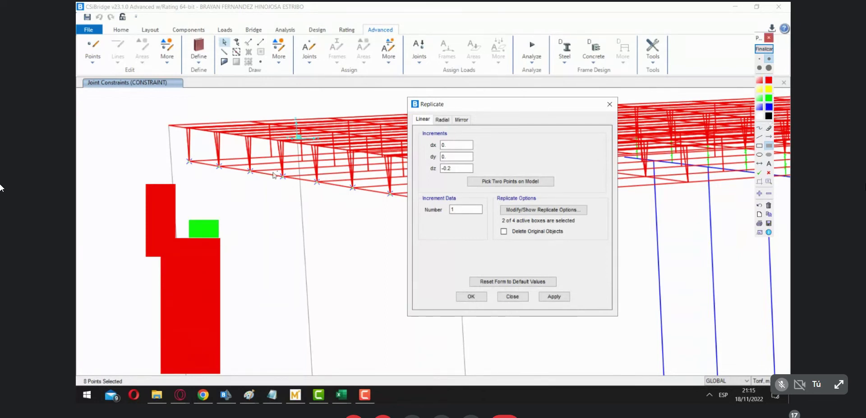
{"action": "left_click_drag", "start_coordinate": [188, 219], "coordinate": [298, 185]}
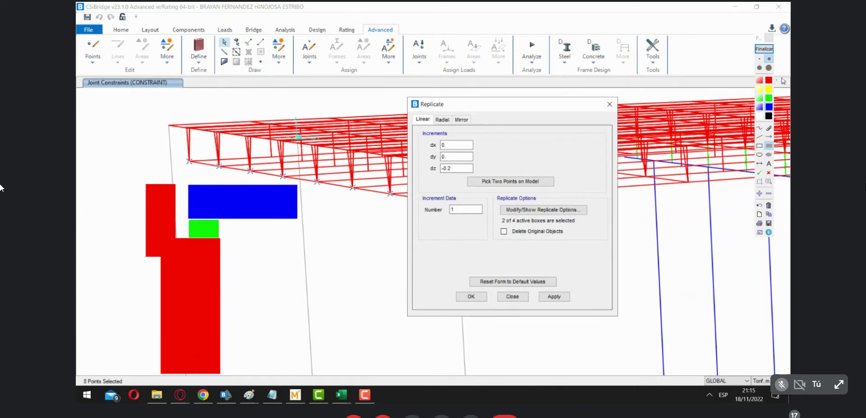
{"action": "left_click", "coordinate": [764, 48]}
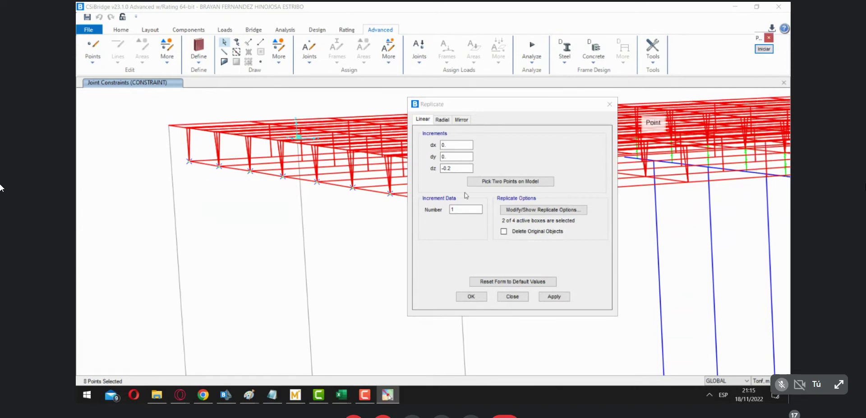
Apply the replication and select the eight copied joints just below the girder-end joints.
{"action": "left_click", "coordinate": [471, 297]}
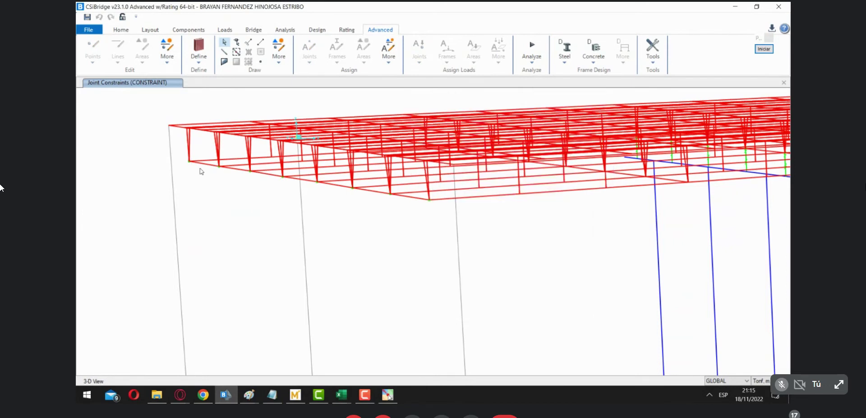
{"action": "left_click", "coordinate": [219, 174]}
{"action": "left_click", "coordinate": [189, 167]}
{"action": "left_click", "coordinate": [249, 179]}
{"action": "left_click", "coordinate": [283, 183]}
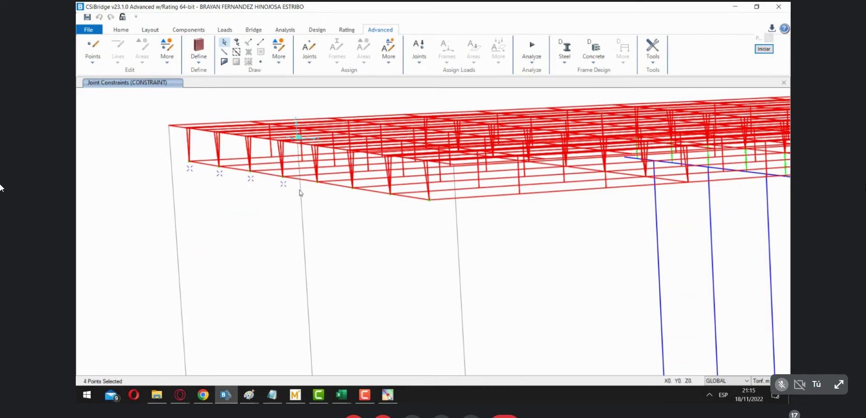
{"action": "left_click", "coordinate": [317, 189]}
{"action": "left_click", "coordinate": [353, 197]}
{"action": "left_click", "coordinate": [390, 203]}
{"action": "left_click", "coordinate": [429, 209]}
Assign the joint constraint CONSTRAINT to the eight selected copied joints.
{"action": "left_click", "coordinate": [419, 50]}
{"action": "left_click", "coordinate": [345, 67]}
{"action": "left_click", "coordinate": [309, 51]}
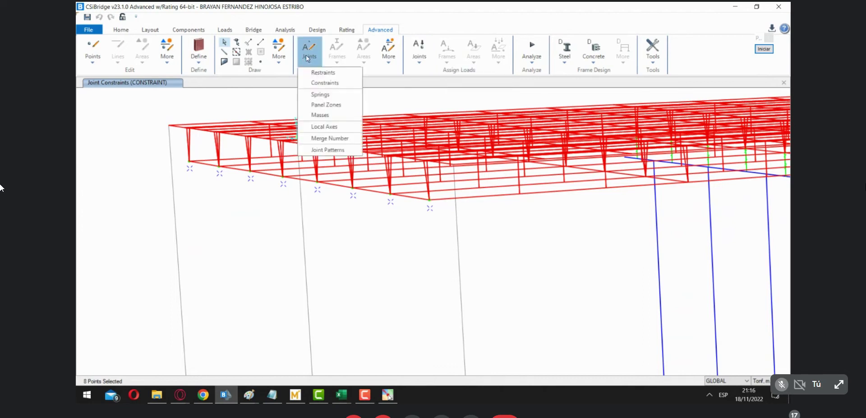
{"action": "left_click", "coordinate": [315, 81]}
{"action": "left_click", "coordinate": [397, 279]}
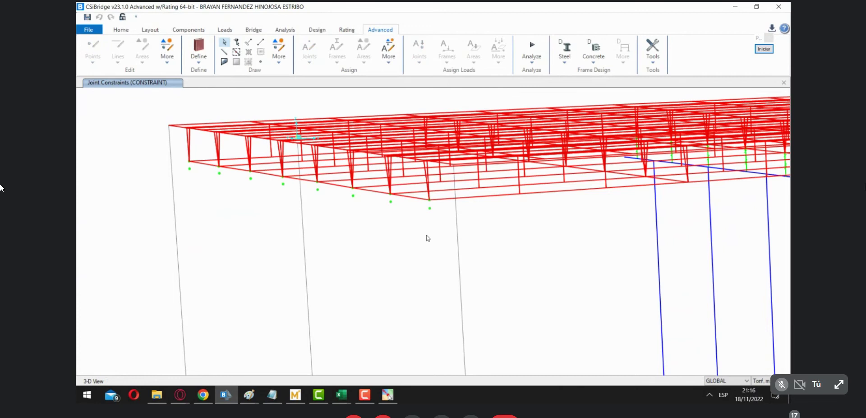
Sketch temporary blue arrows and wall panels below the copied joints with the screen annotation tool, and end the annotation.
{"action": "left_click", "coordinate": [764, 48]}
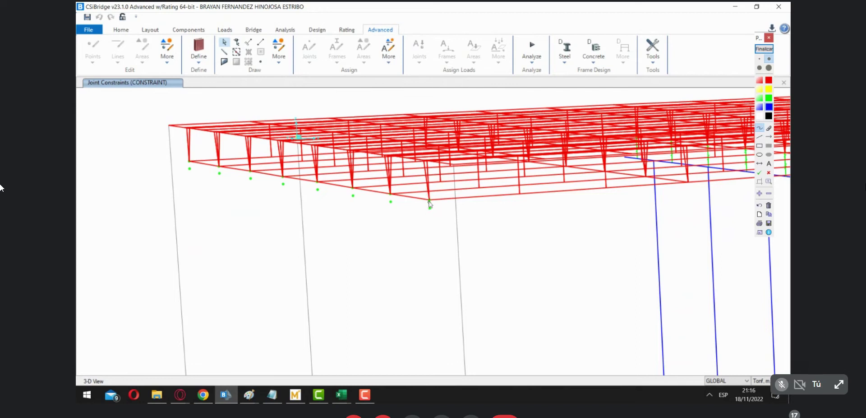
{"action": "mouse_move", "coordinate": [437, 187]}
{"action": "left_mouse_down"}
{"action": "mouse_move", "coordinate": [436, 176]}
{"action": "mouse_move", "coordinate": [445, 231]}
{"action": "mouse_move", "coordinate": [430, 220]}
{"action": "mouse_move", "coordinate": [440, 286]}
{"action": "mouse_move", "coordinate": [390, 288]}
{"action": "mouse_move", "coordinate": [387, 212]}
{"action": "mouse_move", "coordinate": [431, 210]}
{"action": "mouse_move", "coordinate": [351, 197]}
{"action": "mouse_move", "coordinate": [352, 270]}
{"action": "mouse_move", "coordinate": [390, 287]}
{"action": "left_mouse_up"}
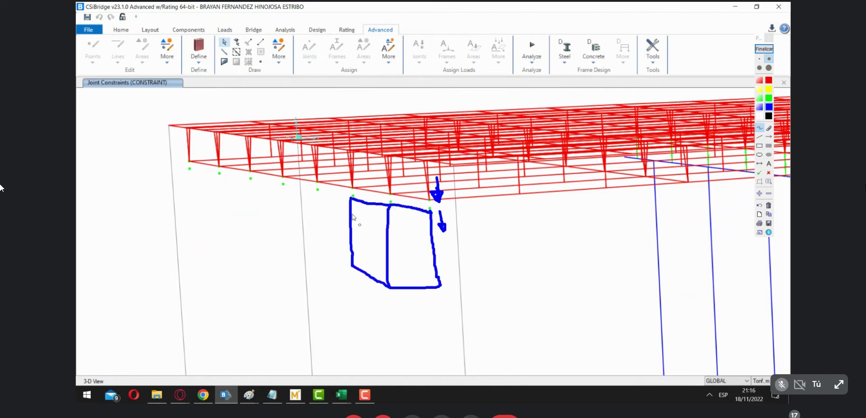
{"action": "mouse_move", "coordinate": [352, 199]}
{"action": "left_mouse_down"}
{"action": "mouse_move", "coordinate": [317, 191]}
{"action": "mouse_move", "coordinate": [315, 221]}
{"action": "mouse_move", "coordinate": [323, 260]}
{"action": "mouse_move", "coordinate": [352, 269]}
{"action": "left_mouse_up"}
{"action": "mouse_move", "coordinate": [317, 190]}
{"action": "left_mouse_down"}
{"action": "mouse_move", "coordinate": [288, 182]}
{"action": "mouse_move", "coordinate": [282, 206]}
{"action": "mouse_move", "coordinate": [295, 241]}
{"action": "mouse_move", "coordinate": [323, 246]}
{"action": "left_mouse_up"}
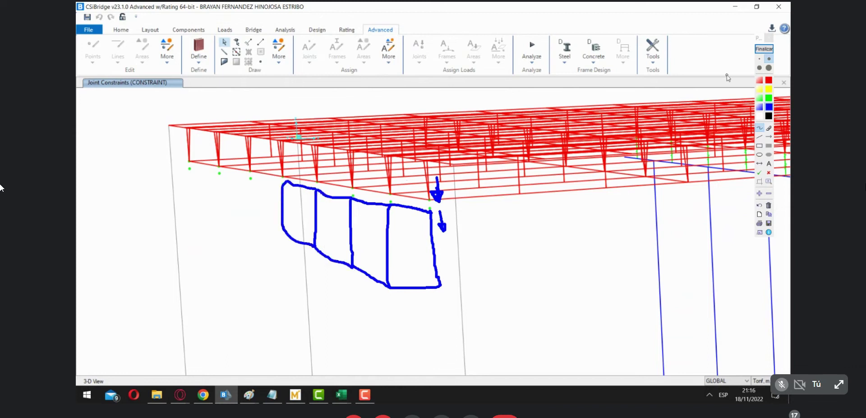
{"action": "left_click", "coordinate": [764, 48]}
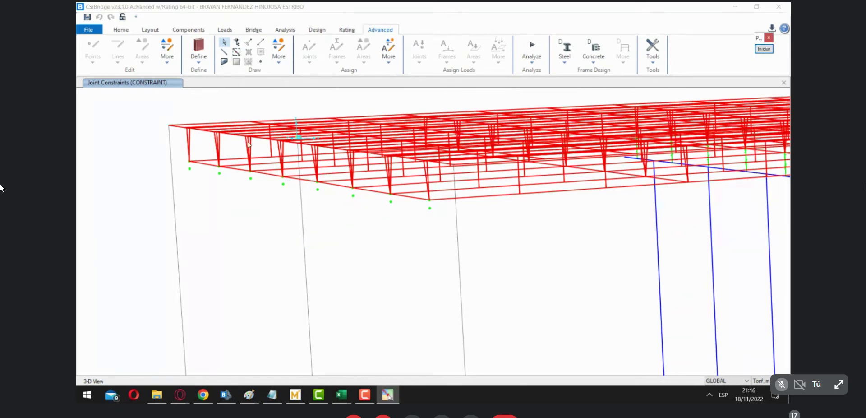
Draw a straight frame with section None from the first to the last copied joint below the girder ends.
{"action": "left_click", "coordinate": [224, 53]}
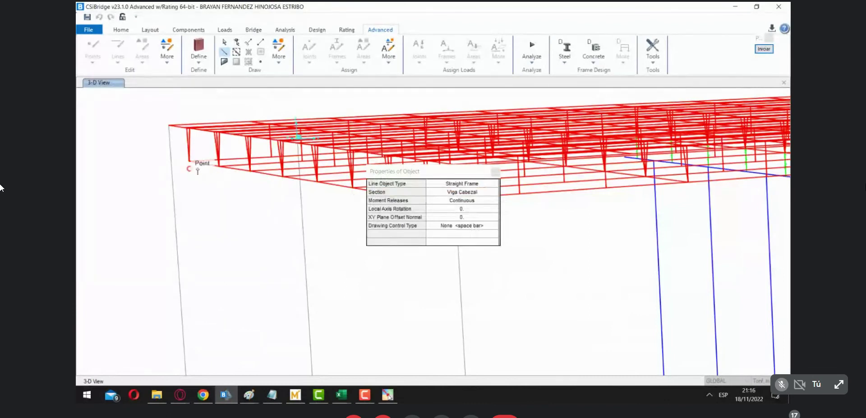
{"action": "left_click_drag", "start_coordinate": [442, 170], "coordinate": [595, 165]}
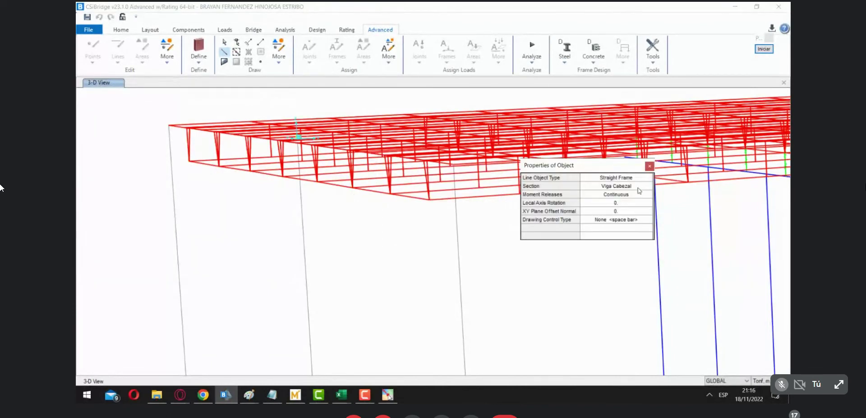
{"action": "left_click", "coordinate": [637, 186]}
{"action": "left_click", "coordinate": [648, 187]}
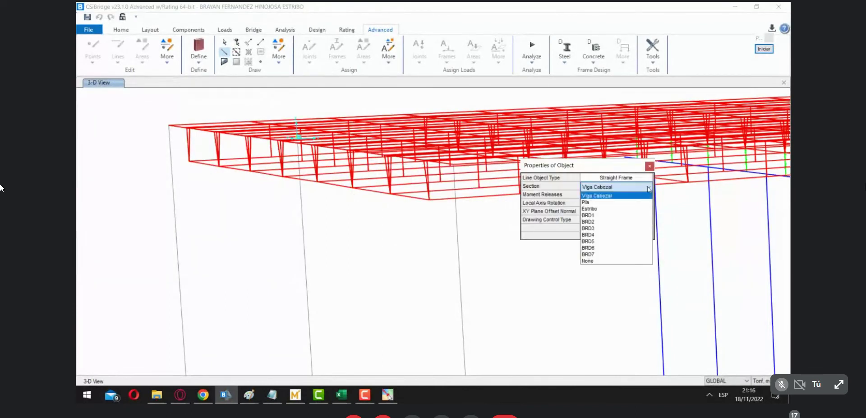
{"action": "left_click", "coordinate": [596, 260]}
{"action": "left_click", "coordinate": [189, 168]}
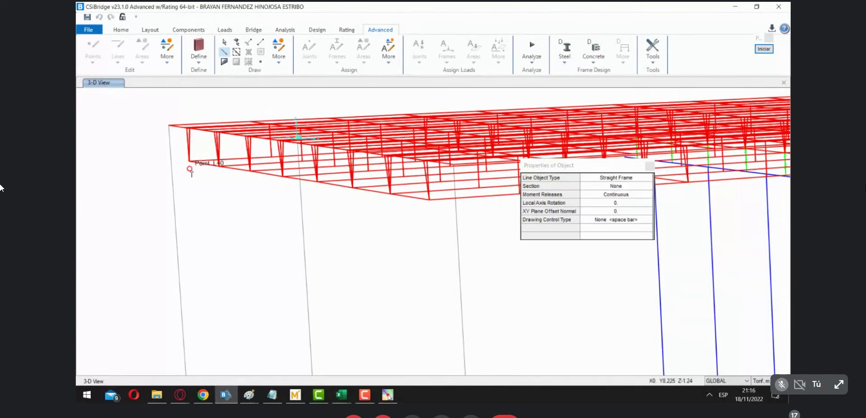
{"action": "left_click", "coordinate": [429, 208]}
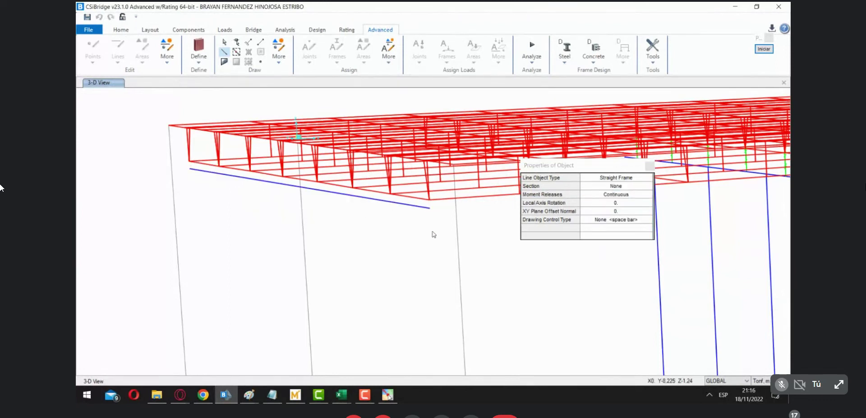
{"action": "key", "text": "Escape"}
{"action": "key", "text": "Escape"}
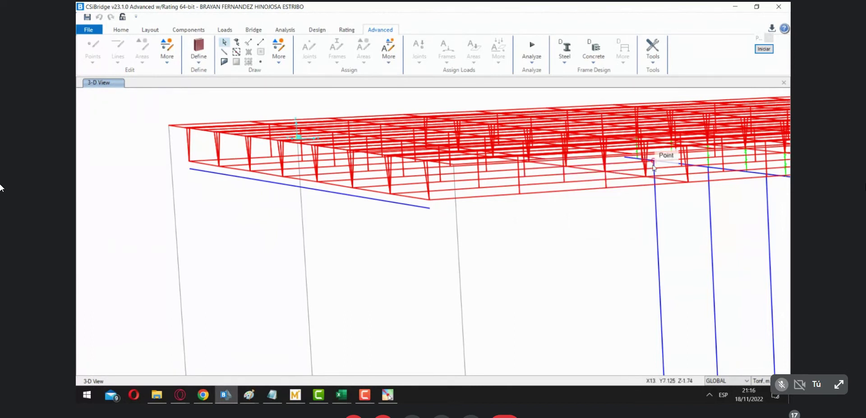
Select the new frame line below the girder ends and divide it into 7 frames.
{"action": "left_click", "coordinate": [410, 208]}
{"action": "left_click", "coordinate": [387, 201]}
{"action": "left_click", "coordinate": [390, 202]}
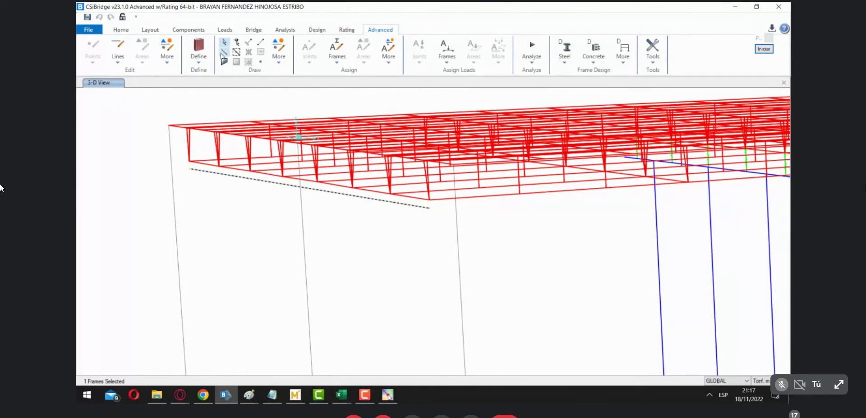
{"action": "left_click", "coordinate": [120, 59]}
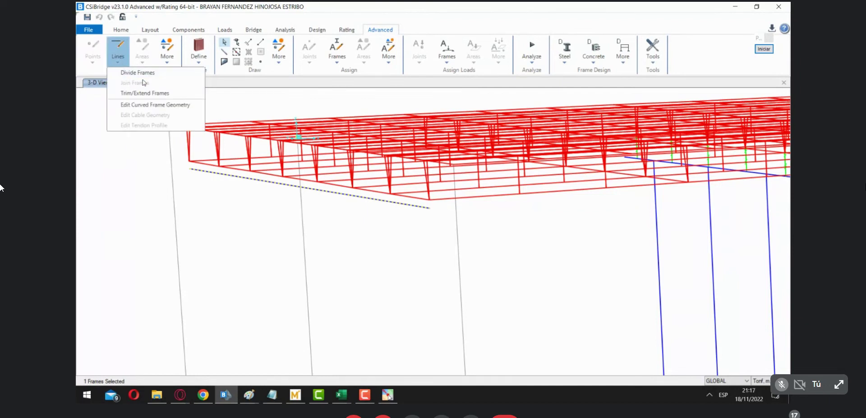
{"action": "left_click", "coordinate": [143, 73]}
{"action": "left_click_drag", "start_coordinate": [376, 90], "coordinate": [289, 214]}
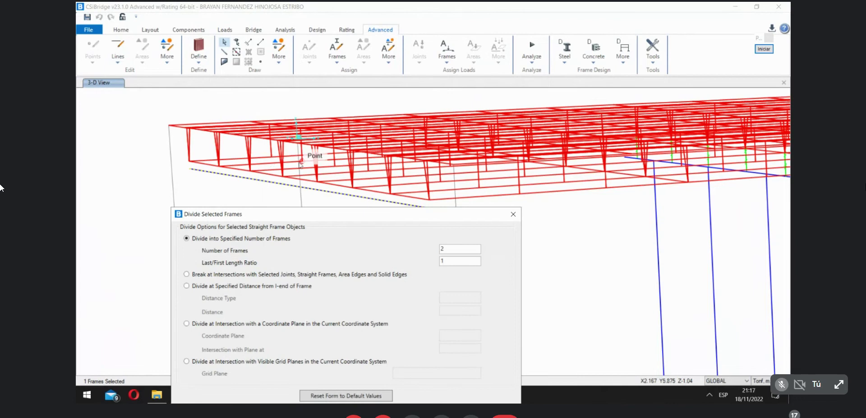
{"action": "double_click", "coordinate": [444, 249]}
{"action": "type", "text": "7"}
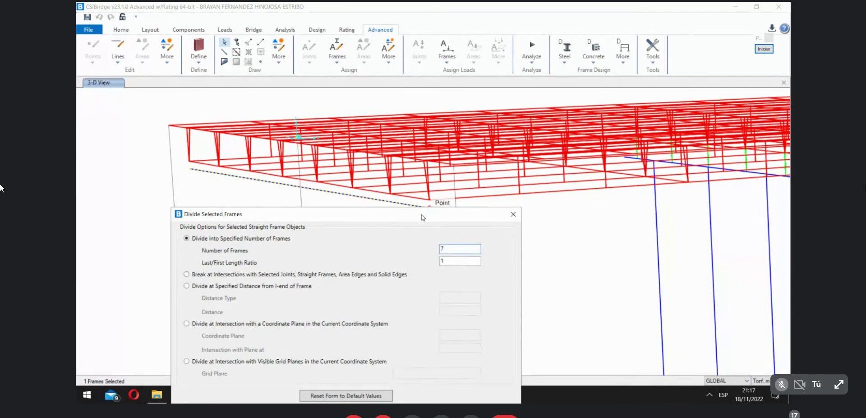
{"action": "left_click_drag", "start_coordinate": [424, 213], "coordinate": [431, 113]}
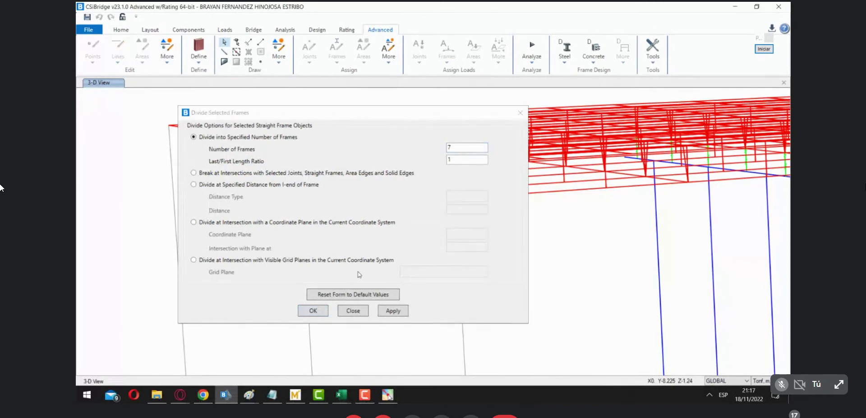
{"action": "left_click", "coordinate": [327, 311]}
Select the seven divided frames below the girder ends and open Extrude Lines to Areas for them.
{"action": "left_click_drag", "start_coordinate": [441, 220], "coordinate": [201, 174]}
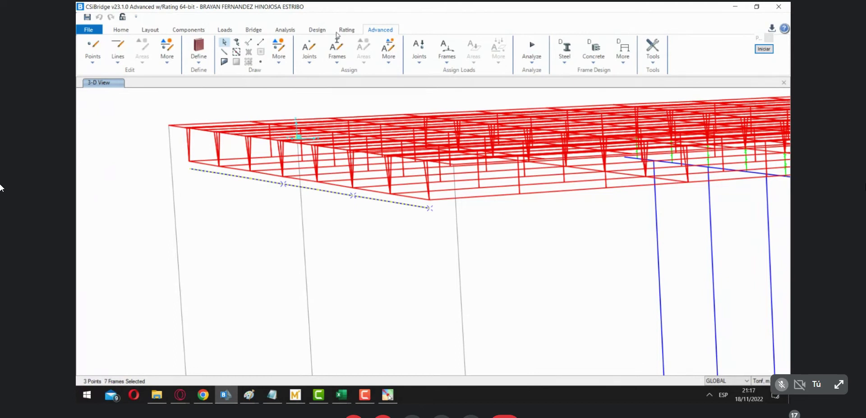
{"action": "left_click", "coordinate": [160, 60]}
{"action": "left_click", "coordinate": [181, 124]}
{"action": "left_click", "coordinate": [169, 62]}
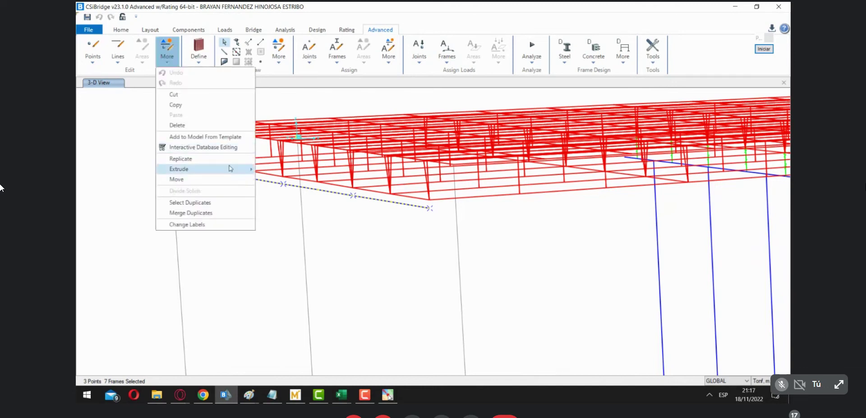
{"action": "mouse_move", "coordinate": [235, 170]}
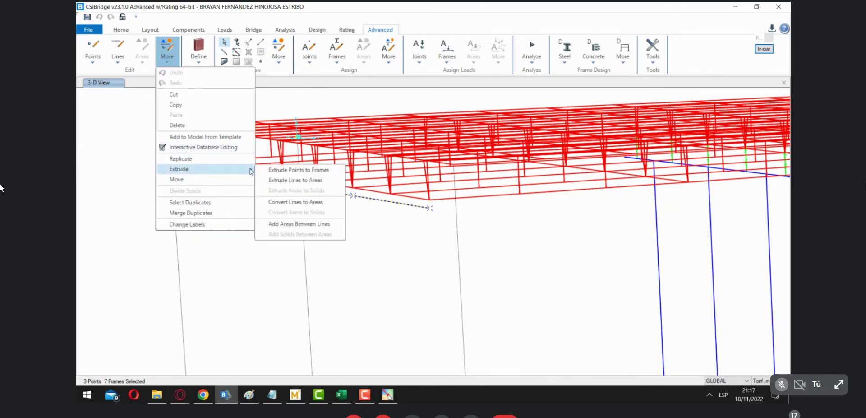
{"action": "left_click", "coordinate": [305, 181]}
{"action": "left_click_drag", "start_coordinate": [409, 97], "coordinate": [605, 96]}
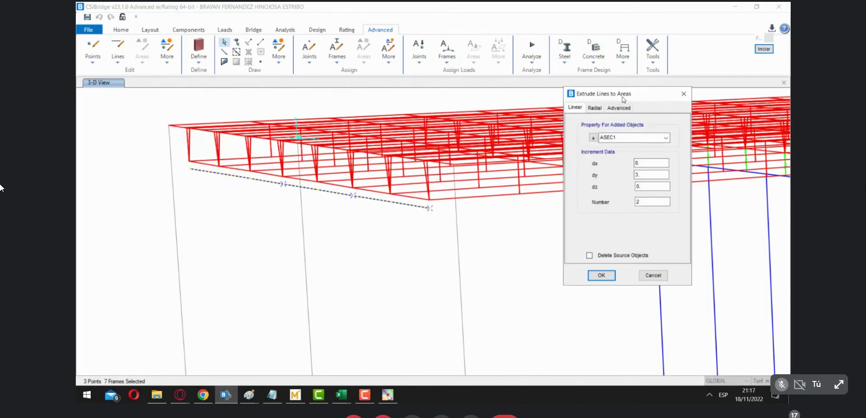
Add a new Shell area section named ESTRIBO for the extruded areas.
{"action": "left_click", "coordinate": [666, 137]}
{"action": "left_click", "coordinate": [592, 137]}
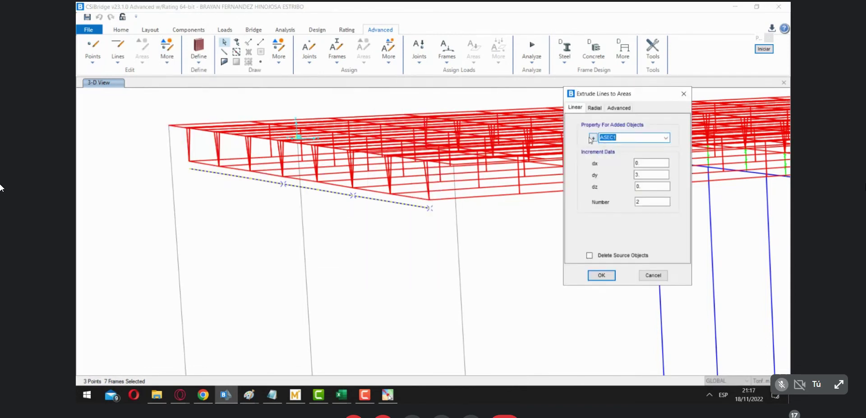
{"action": "left_click", "coordinate": [591, 137]}
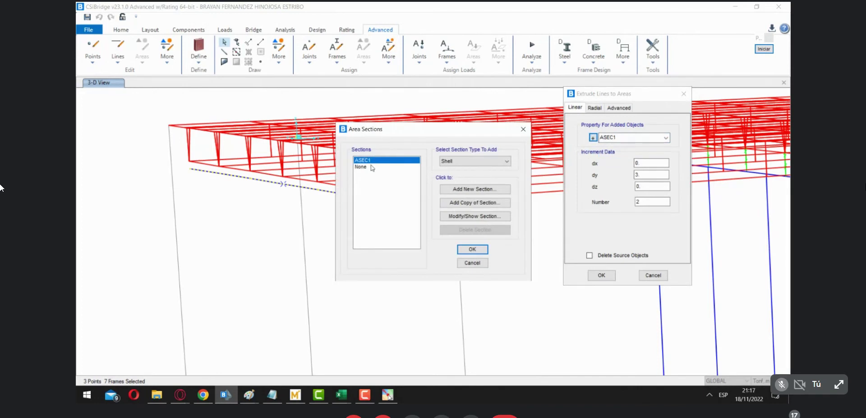
{"action": "left_click", "coordinate": [475, 189]}
{"action": "double_click", "coordinate": [360, 124]}
{"action": "type", "text": "LS"}
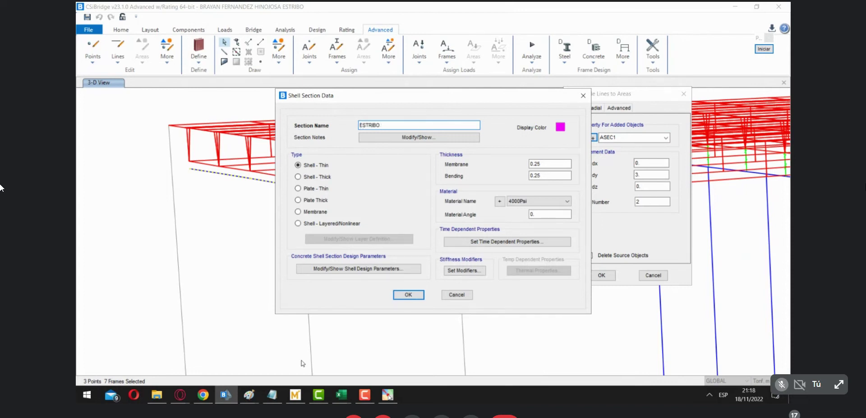
In the Mathcad abutment sheet, mark the wall stem with a temporary filled blue rectangle and end the annotation.
{"action": "left_click", "coordinate": [290, 397]}
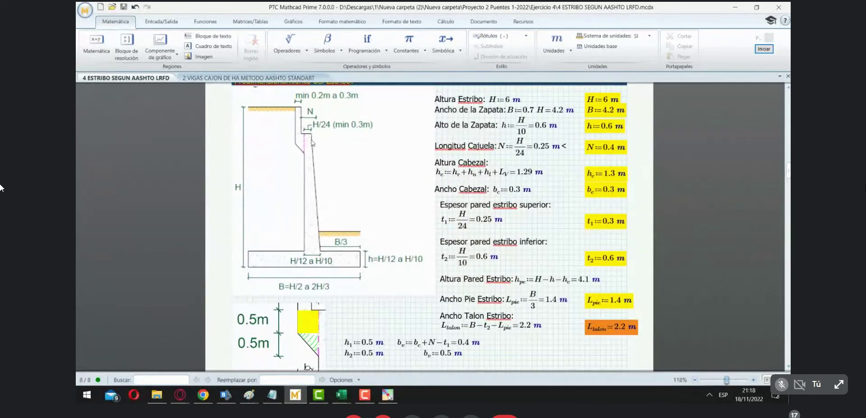
{"action": "left_click", "coordinate": [764, 49]}
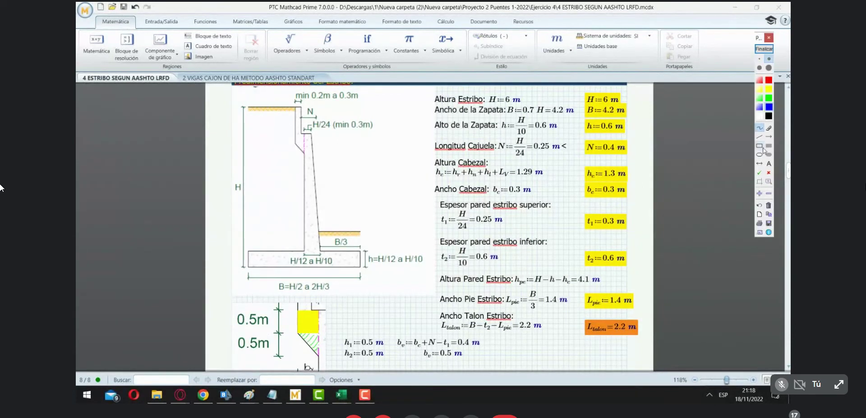
{"action": "left_click", "coordinate": [768, 145]}
{"action": "mouse_move", "coordinate": [302, 133]}
{"action": "left_mouse_down"}
{"action": "mouse_move", "coordinate": [318, 258]}
{"action": "mouse_move", "coordinate": [315, 250]}
{"action": "left_mouse_up"}
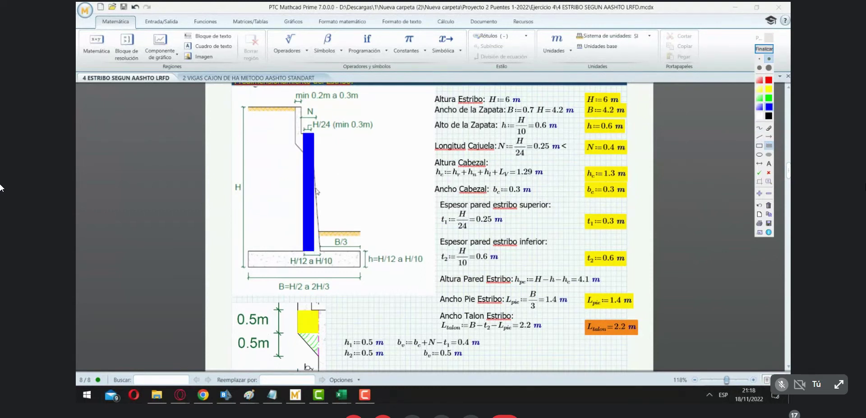
{"action": "left_click", "coordinate": [764, 49]}
{"action": "left_click", "coordinate": [764, 49]}
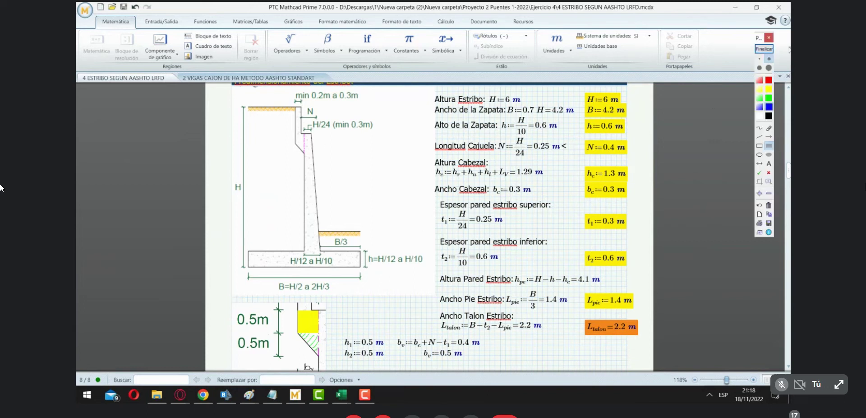
{"action": "left_click", "coordinate": [764, 48]}
Calculate the average wall thickness in Calculator by adding 60 and 30 and dividing by 2.
{"action": "left_click", "coordinate": [87, 394]}
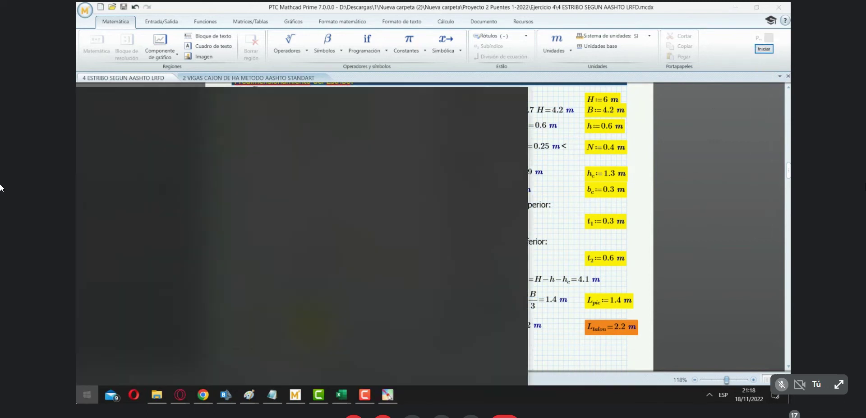
{"action": "type", "text": "C"}
{"action": "left_click", "coordinate": [138, 138]}
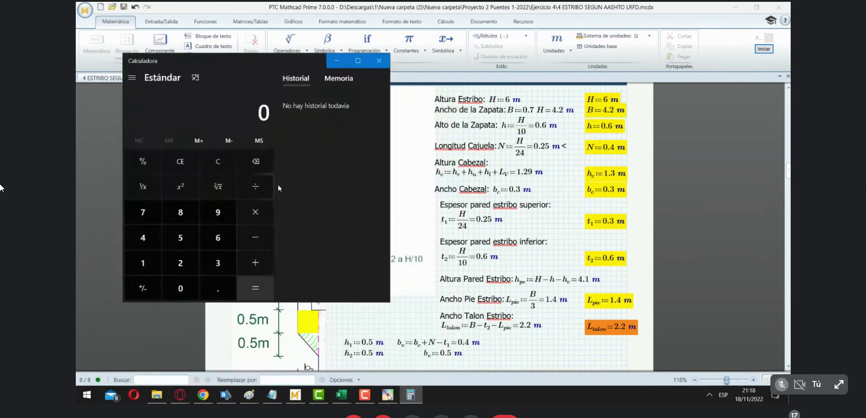
{"action": "mouse_move", "coordinate": [242, 70]}
{"action": "left_mouse_down"}
{"action": "mouse_move", "coordinate": [378, 188]}
{"action": "mouse_move", "coordinate": [327, 50]}
{"action": "mouse_move", "coordinate": [302, 44]}
{"action": "left_mouse_up"}
{"action": "type", "text": "60"}
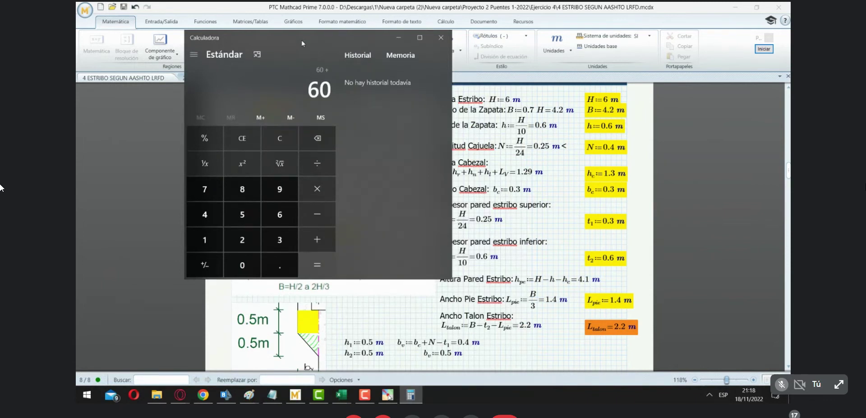
{"action": "type", "text": "30"}
{"action": "key", "text": "Return"}
{"action": "type", "text": "/2"}
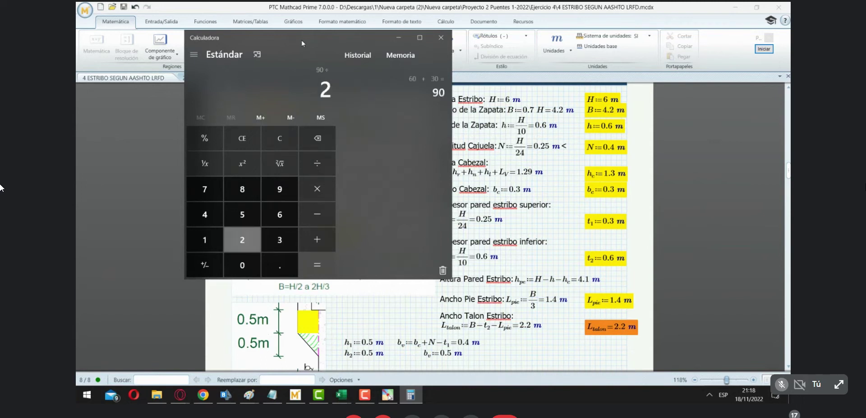
{"action": "key", "text": "Return"}
{"action": "left_click", "coordinate": [398, 37]}
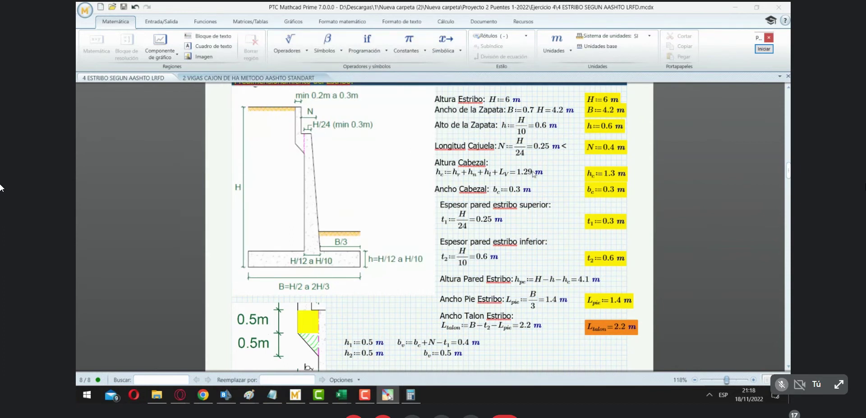
Back in CSiBridge, set the section's membrane and bending thickness to 0.45, material to f'c=210 kgf/cm2 and type to Shell - Thick.
{"action": "key", "text": "alt+Tab"}
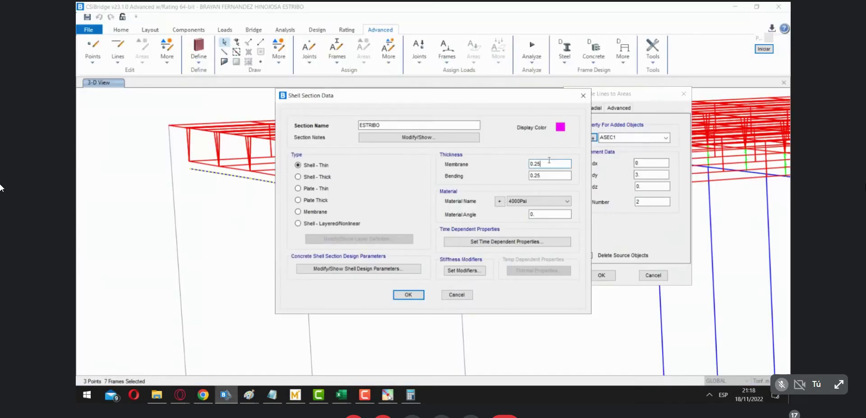
{"action": "type", "text": "0.45"}
{"action": "key", "text": "Tab"}
{"action": "left_click", "coordinate": [522, 201]}
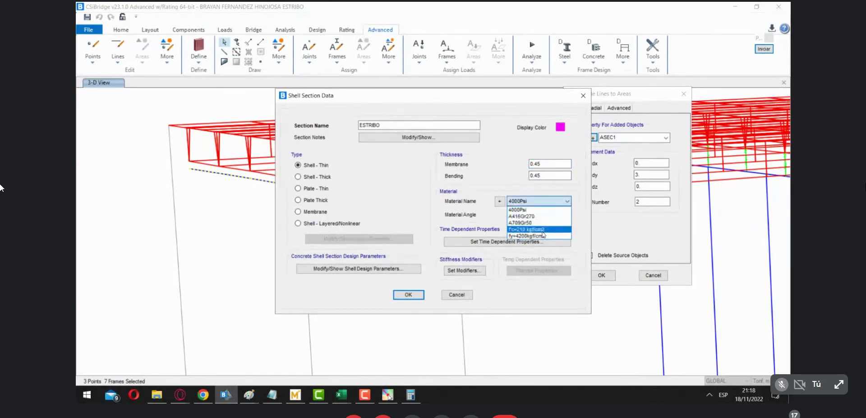
{"action": "left_click", "coordinate": [532, 220]}
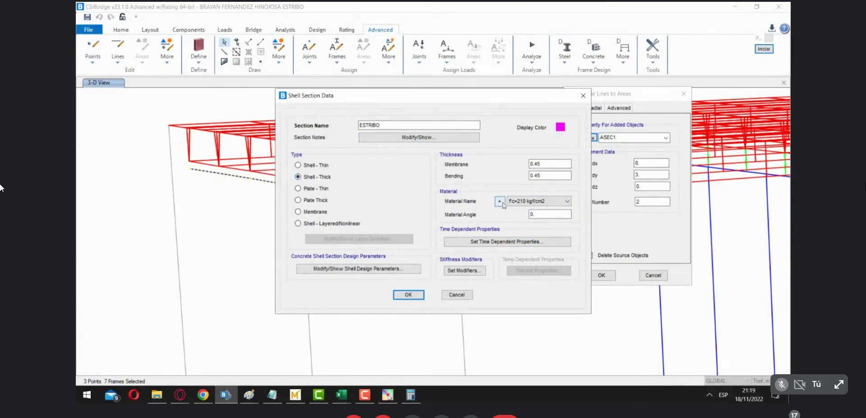
Rename the new wall section as ESTRIBO PARED and accept its shell section data.
{"action": "left_click", "coordinate": [391, 122]}
{"action": "type", "text": "PA"}
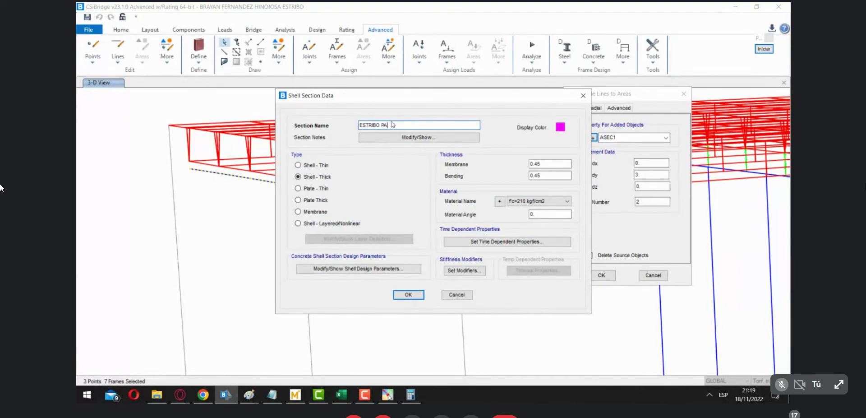
{"action": "type", "text": "RED"}
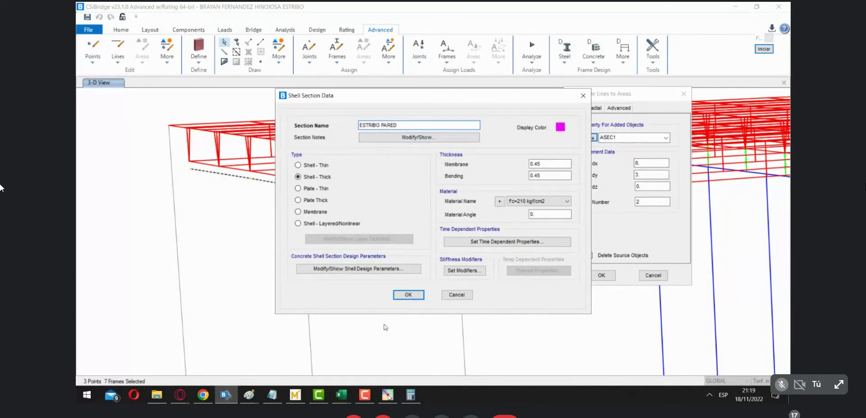
{"action": "left_click", "coordinate": [408, 294]}
Add another shell section named ESTRIBO ZAPATA and check the footing height in the Mathcad sheet.
{"action": "left_click", "coordinate": [451, 189]}
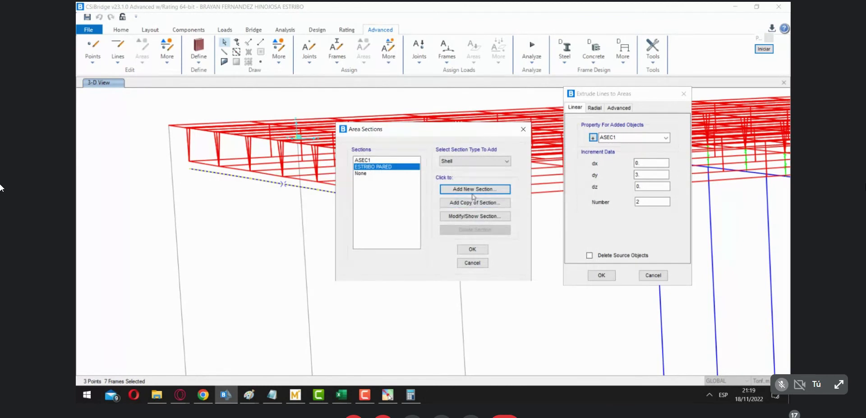
{"action": "left_click_drag", "start_coordinate": [377, 125], "coordinate": [341, 127]}
{"action": "type", "text": "ESTRIBO ZAPATA"}
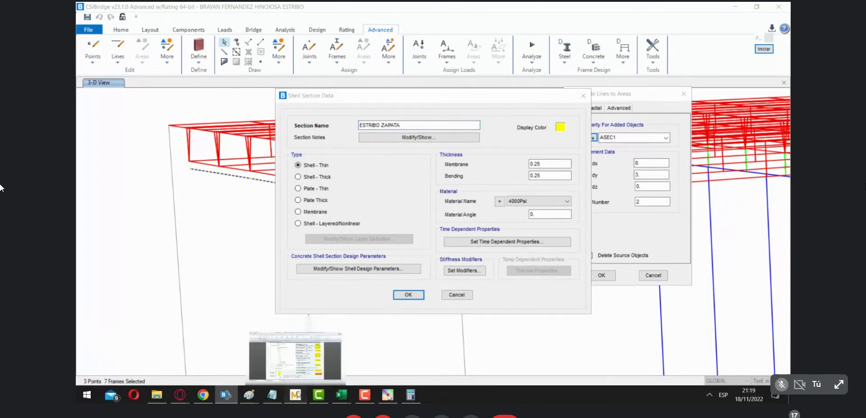
{"action": "left_click", "coordinate": [296, 395]}
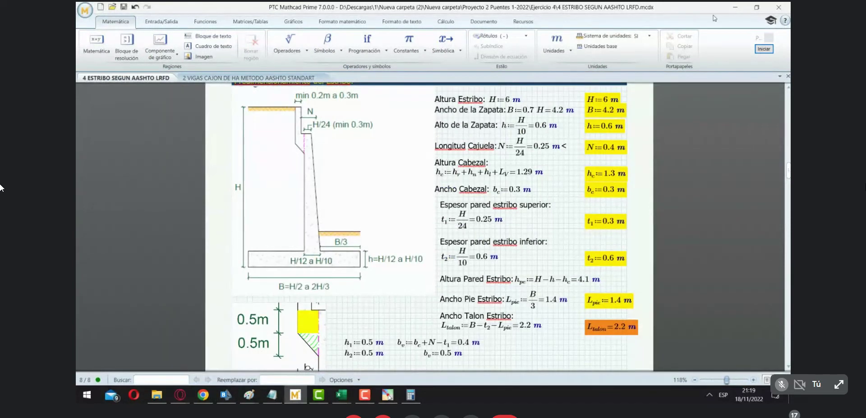
{"action": "left_click", "coordinate": [735, 7]}
Set ESTRIBO ZAPATA's membrane and bending thickness to 0.6 with material f'c=210 kgf/cm2, and accept the section.
{"action": "double_click", "coordinate": [547, 165]}
{"action": "type", "text": "0.6"}
{"action": "double_click", "coordinate": [544, 174]}
{"action": "type", "text": "0"}
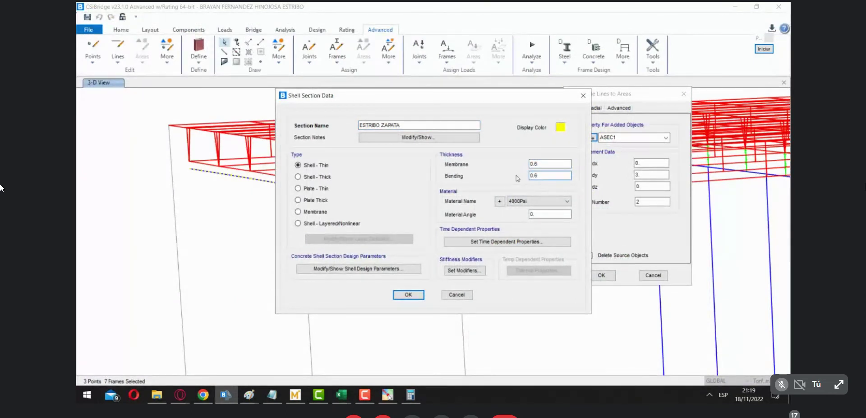
{"action": "left_click", "coordinate": [543, 202]}
{"action": "left_click", "coordinate": [530, 231]}
{"action": "left_click", "coordinate": [415, 296]}
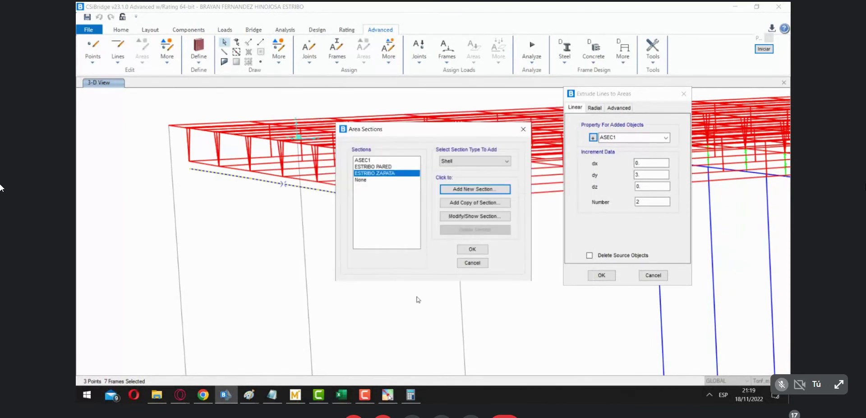
Check the header dimensions in Mathcad, set ESTRIBO CABEZAL's membrane and bending thickness to 0.30 in CSiBridge, and accept the area sections.
{"action": "left_click", "coordinate": [296, 395]}
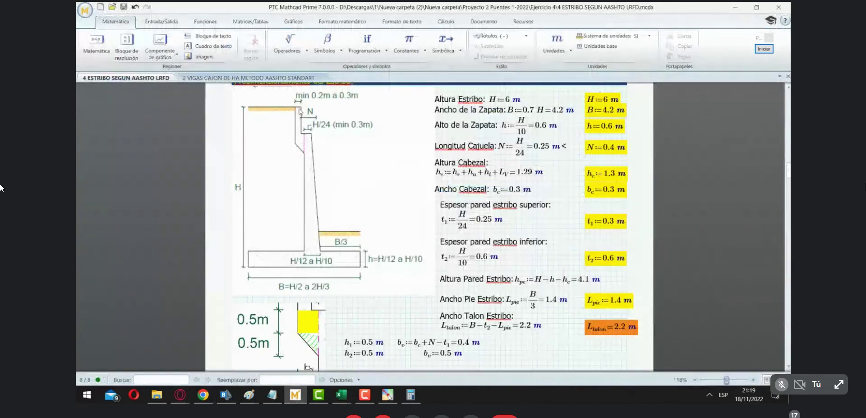
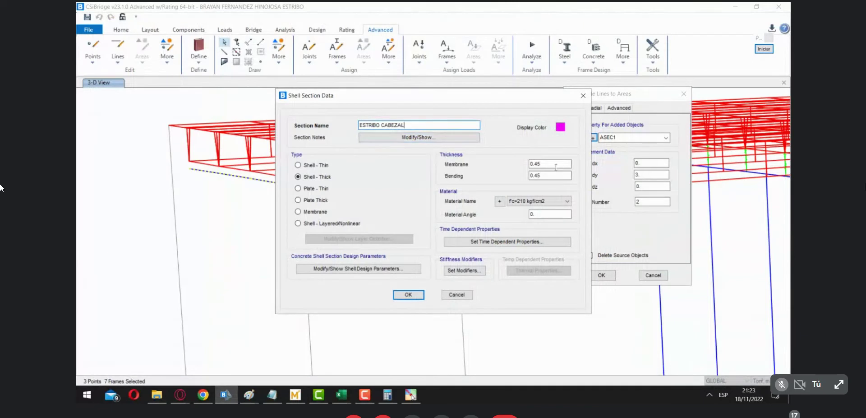
{"action": "left_click_drag", "start_coordinate": [540, 163], "coordinate": [534, 163]}
{"action": "type", "text": "30"}
{"action": "left_click", "coordinate": [538, 175]}
{"action": "type", "text": "30"}
{"action": "left_click", "coordinate": [408, 294]}
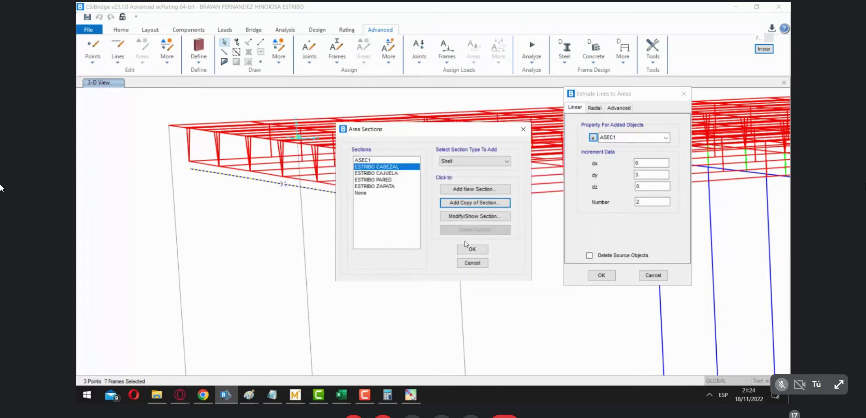
{"action": "left_click", "coordinate": [468, 249]}
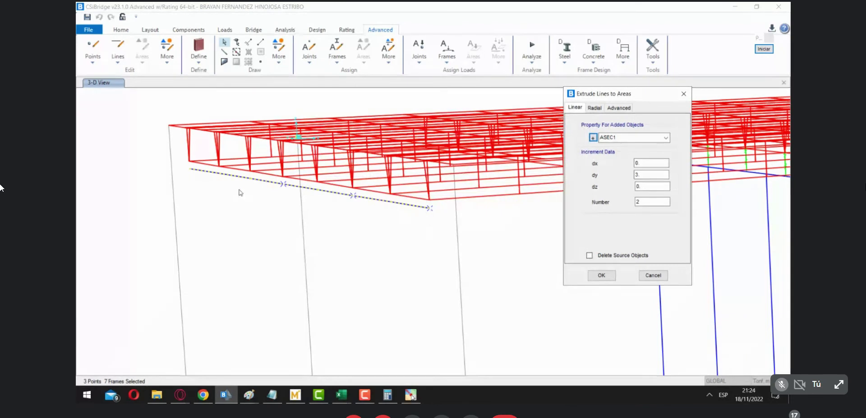
Extrude the seven selected frames into ESTRIBO CAJUELA areas with dx -0.4, dy 0, dz 0 and number 1.
{"action": "left_click", "coordinate": [665, 138]}
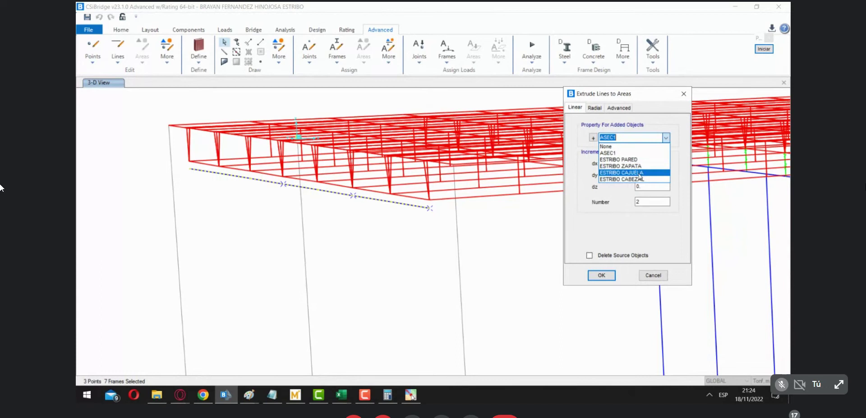
{"action": "left_click", "coordinate": [640, 173]}
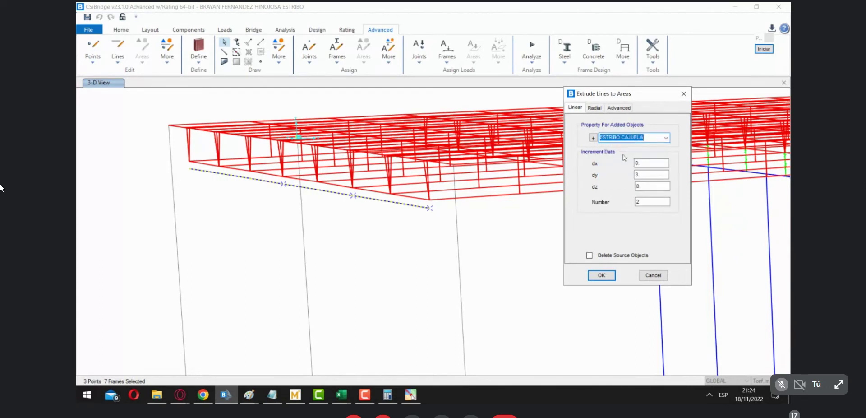
{"action": "double_click", "coordinate": [644, 174]}
{"action": "type", "text": "3"}
{"action": "key", "text": "BackSpace"}
{"action": "type", "text": "0"}
{"action": "key", "text": "shift+Tab"}
{"action": "type", "text": "0.4"}
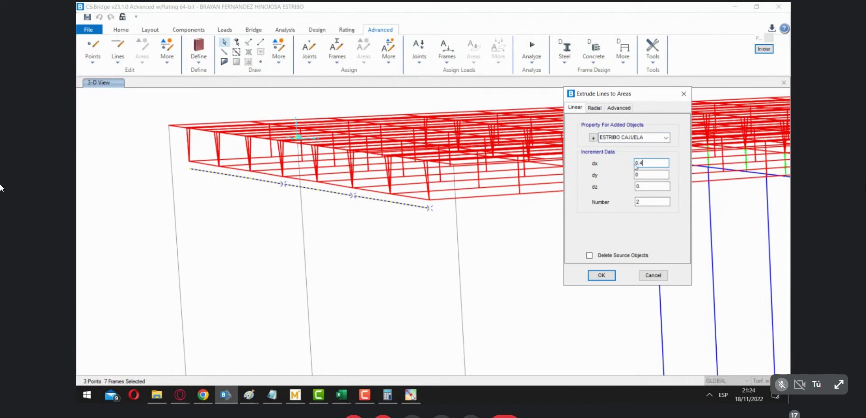
{"action": "left_click", "coordinate": [636, 163]}
{"action": "type", "text": "-"}
{"action": "double_click", "coordinate": [644, 202]}
{"action": "type", "text": "1"}
{"action": "left_click", "coordinate": [602, 275]}
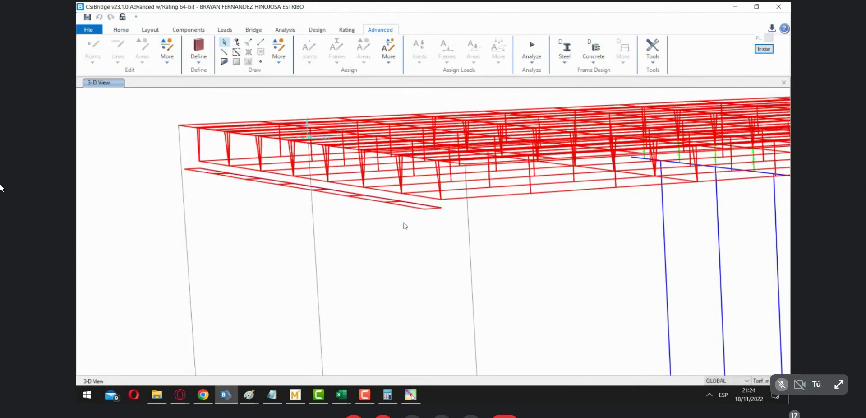
Select all frames whose frame section property is None, the support lines of the abutment seat.
{"action": "left_click", "coordinate": [414, 205]}
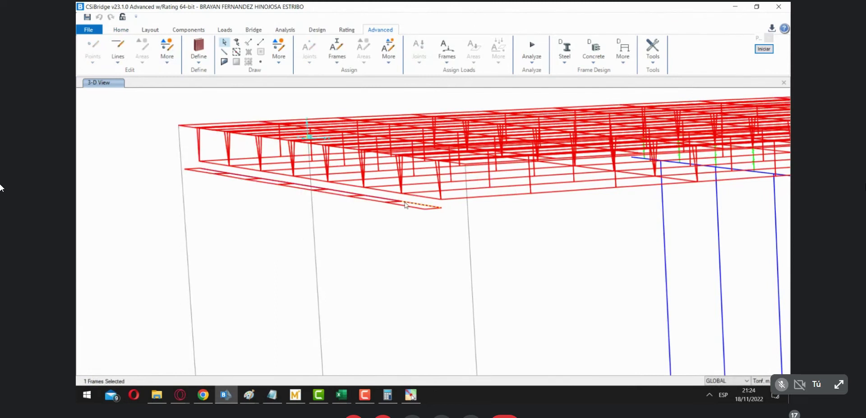
{"action": "left_click", "coordinate": [383, 200]}
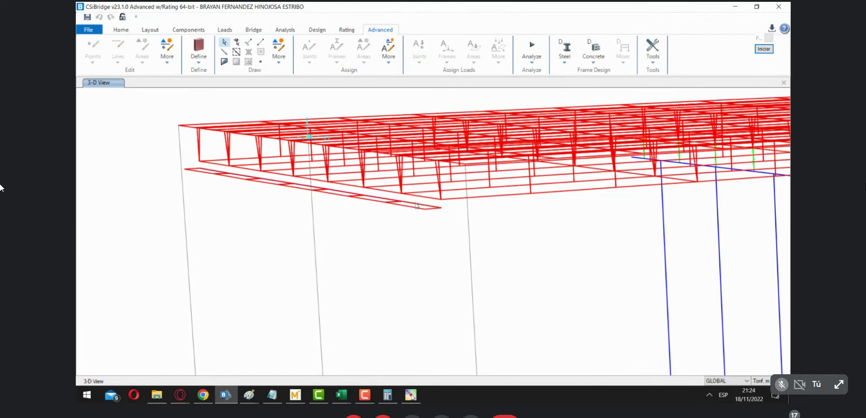
{"action": "left_click", "coordinate": [121, 29]}
{"action": "left_click", "coordinate": [278, 50]}
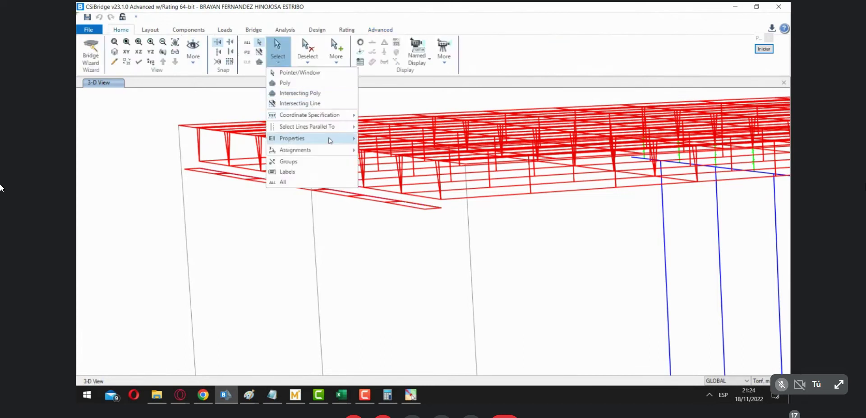
{"action": "mouse_move", "coordinate": [331, 139]}
{"action": "left_click", "coordinate": [390, 150]}
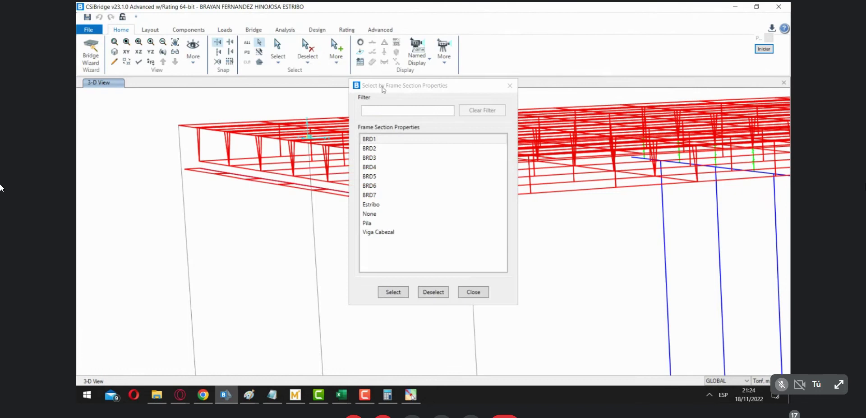
{"action": "left_click_drag", "start_coordinate": [385, 89], "coordinate": [710, 94]}
{"action": "left_click", "coordinate": [709, 219]}
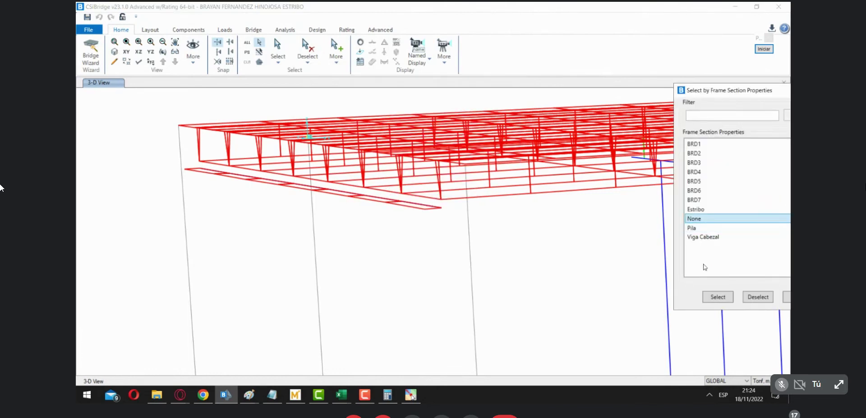
{"action": "left_click", "coordinate": [718, 297]}
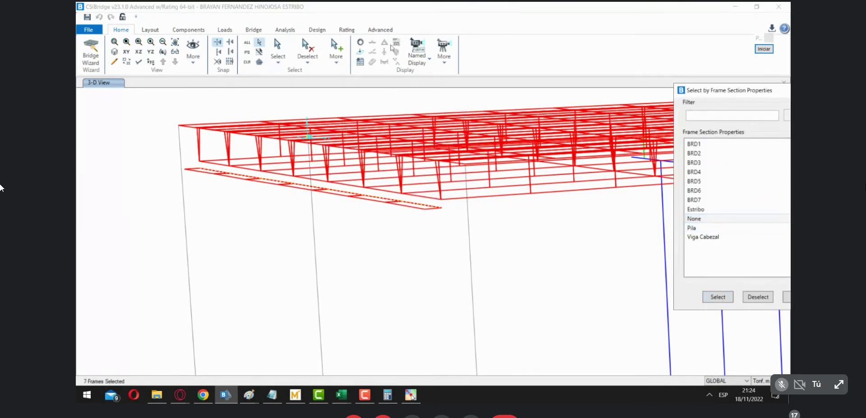
Set up an extrusion of the selected frames into areas with property ESTRIBO PARED and dx 0.
{"action": "left_click", "coordinate": [382, 30]}
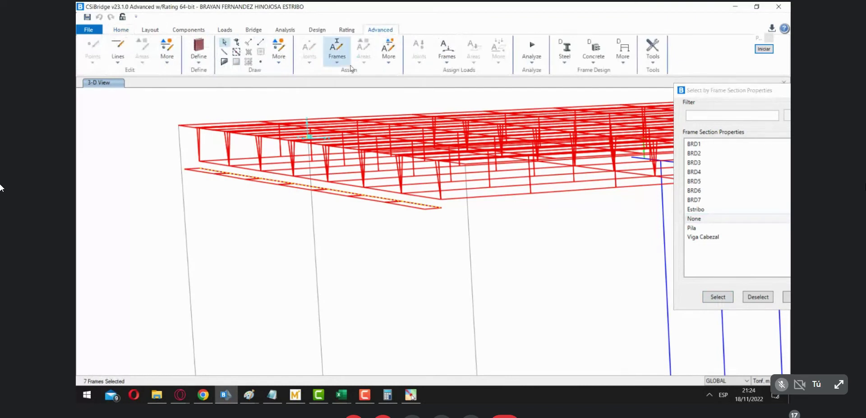
{"action": "left_click", "coordinate": [167, 53]}
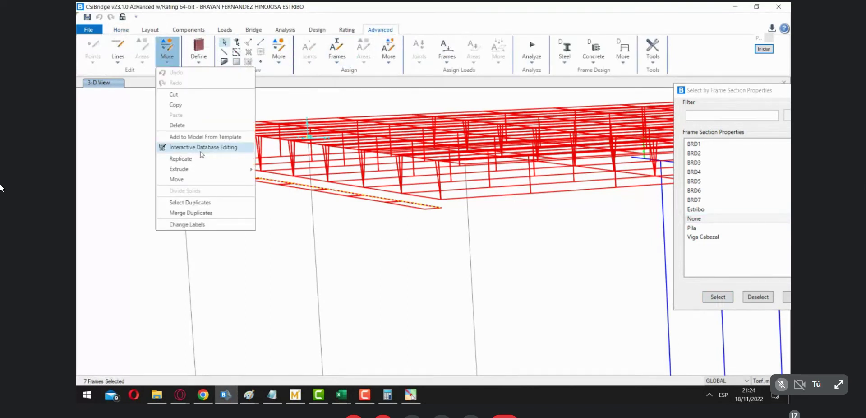
{"action": "mouse_move", "coordinate": [225, 169]}
{"action": "left_click", "coordinate": [296, 180]}
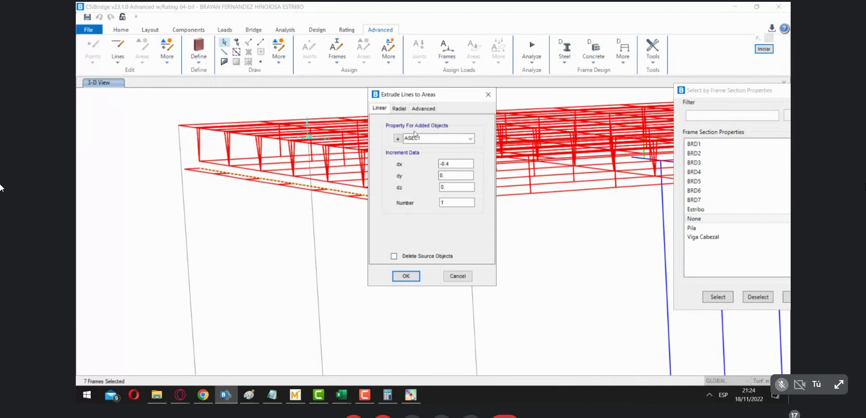
{"action": "left_click_drag", "start_coordinate": [415, 102], "coordinate": [511, 101]}
{"action": "left_click", "coordinate": [532, 137]}
{"action": "left_click", "coordinate": [566, 137]}
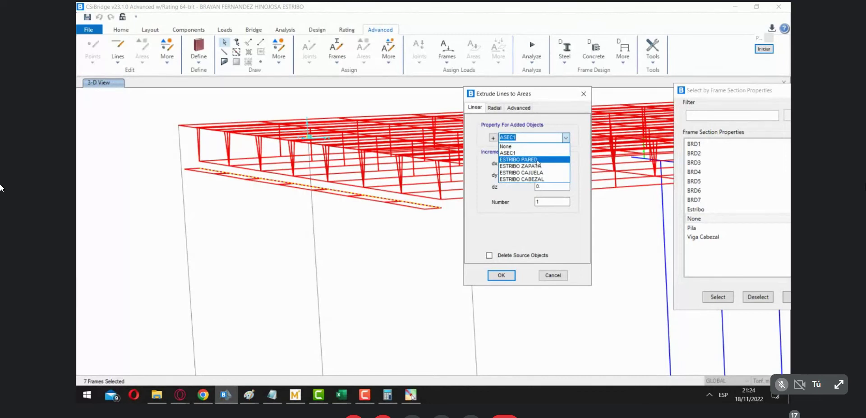
{"action": "left_click", "coordinate": [537, 160]}
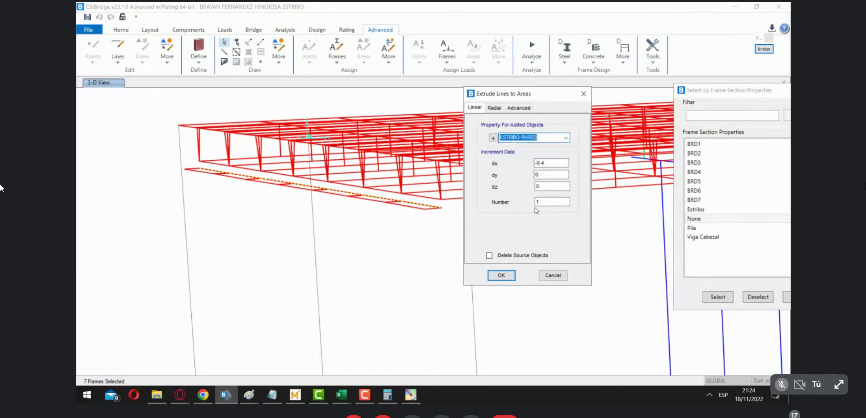
{"action": "key", "text": "Tab"}
{"action": "type", "text": "0"}
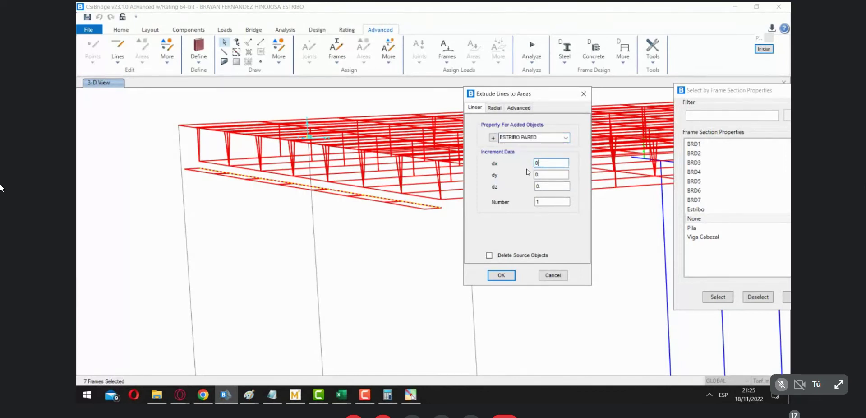
{"action": "key", "text": "Tab"}
{"action": "key", "text": "Tab"}
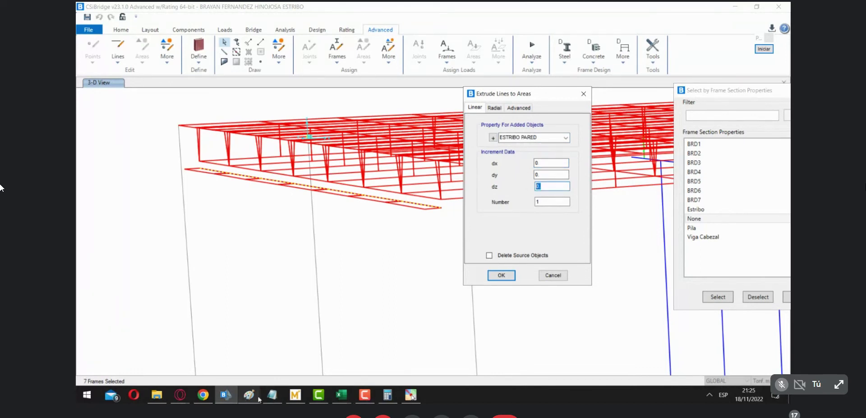
Check the abutment wall height in the Mathcad sheet, marking the seat, header height and wall height with the screen pen.
{"action": "mouse_move", "coordinate": [284, 399]}
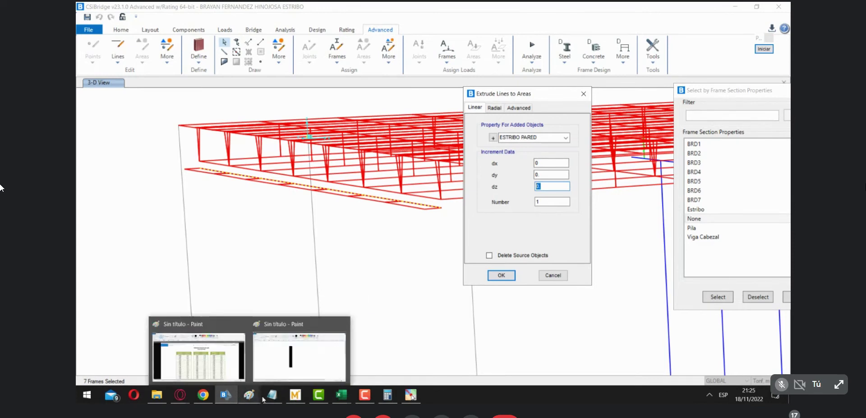
{"action": "left_click", "coordinate": [291, 398]}
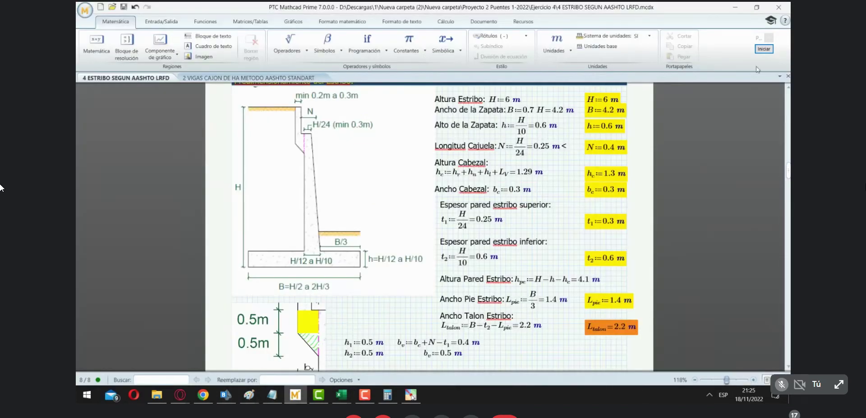
{"action": "left_click", "coordinate": [766, 43]}
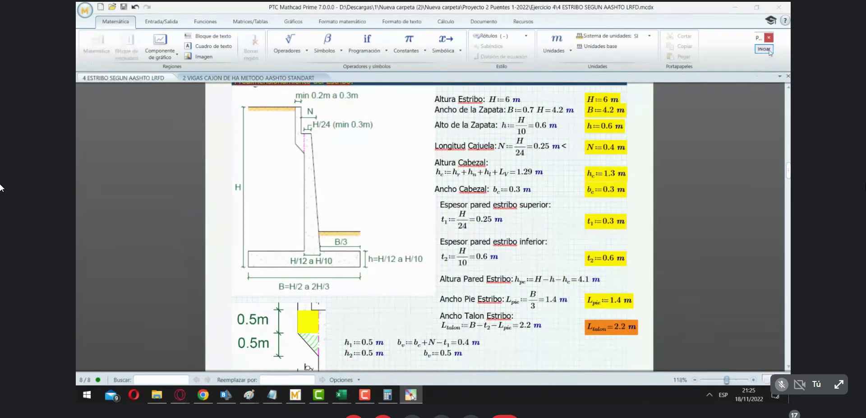
{"action": "left_click", "coordinate": [764, 49]}
{"action": "mouse_move", "coordinate": [328, 132]}
{"action": "left_mouse_down"}
{"action": "mouse_move", "coordinate": [339, 134]}
{"action": "mouse_move", "coordinate": [336, 142]}
{"action": "mouse_move", "coordinate": [366, 140]}
{"action": "mouse_move", "coordinate": [359, 143]}
{"action": "left_mouse_up"}
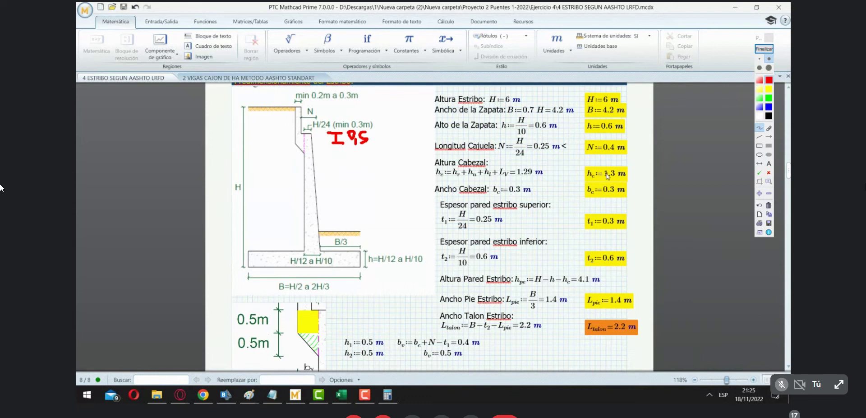
{"action": "left_click_drag", "start_coordinate": [586, 180], "coordinate": [629, 182]}
{"action": "left_click_drag", "start_coordinate": [481, 315], "coordinate": [494, 285]}
{"action": "left_click_drag", "start_coordinate": [580, 287], "coordinate": [606, 279]}
{"action": "left_click", "coordinate": [764, 49]}
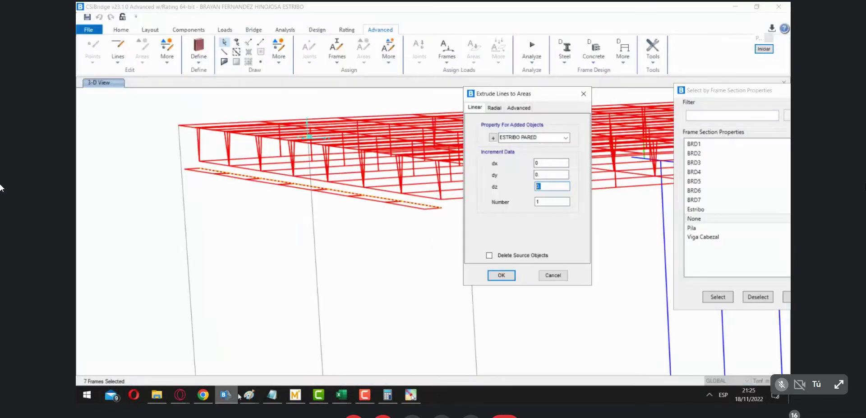
Return to CSiBridge, set dz to -4.1 and extrude the selected frames into the ESTRIBO PARED wall areas.
{"action": "left_click", "coordinate": [226, 395]}
{"action": "type", "text": "-4"}
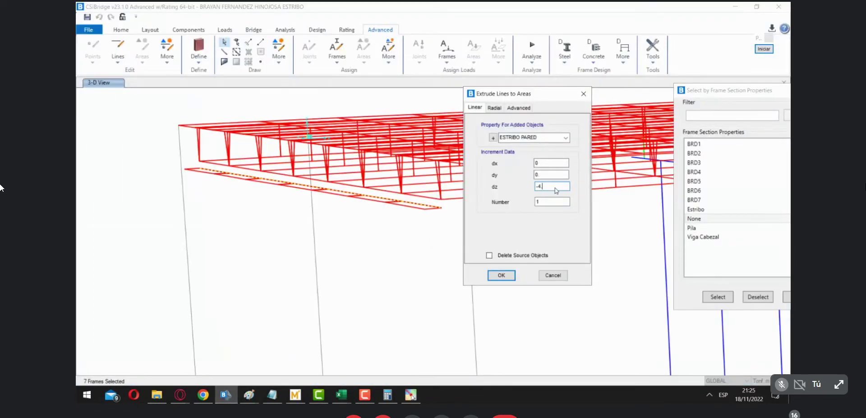
{"action": "type", "text": ".1"}
{"action": "left_click", "coordinate": [503, 276]}
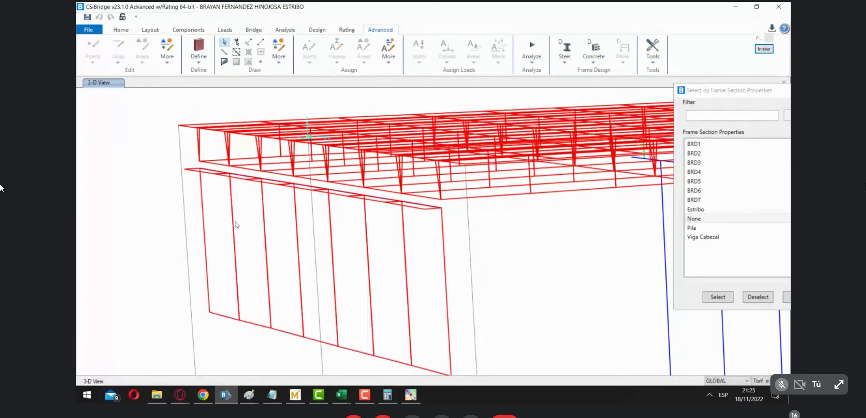
Draw a straight frame with section None along the full base edge of the abutment wall.
{"action": "middle_click_drag", "start_coordinate": [503, 294], "coordinate": [499, 212]}
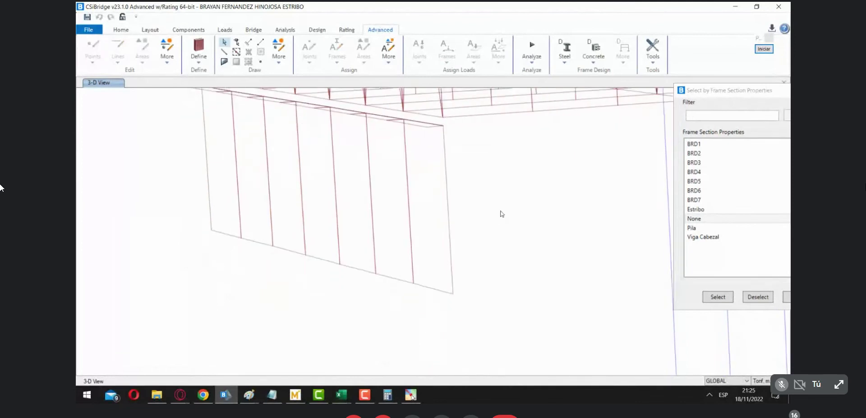
{"action": "left_click", "coordinate": [224, 51]}
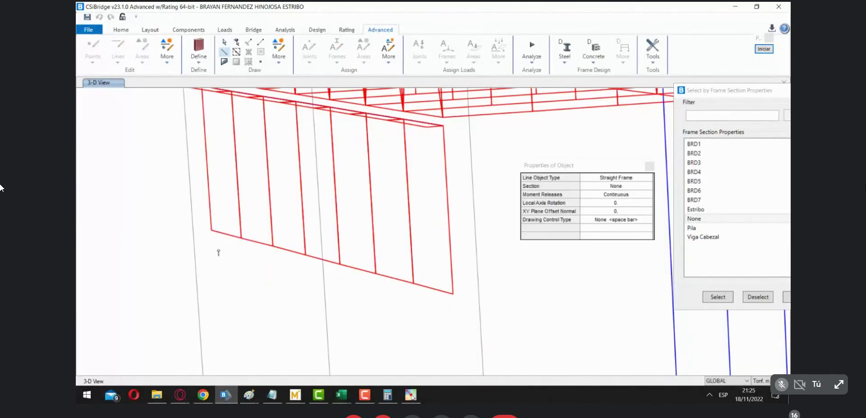
{"action": "left_click", "coordinate": [211, 230]}
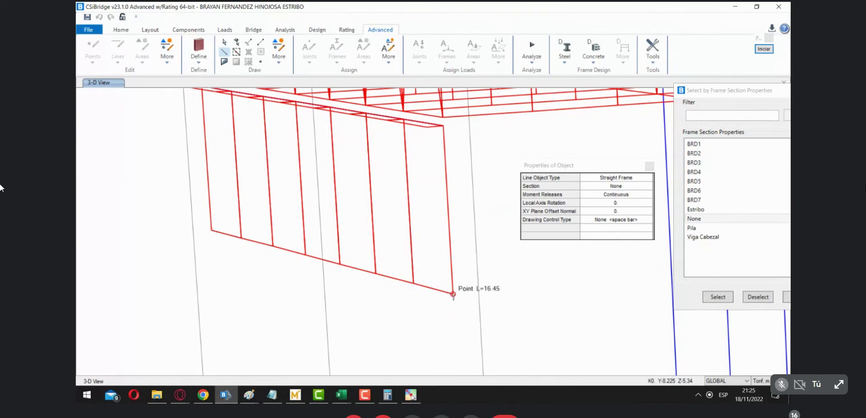
{"action": "left_click", "coordinate": [453, 294]}
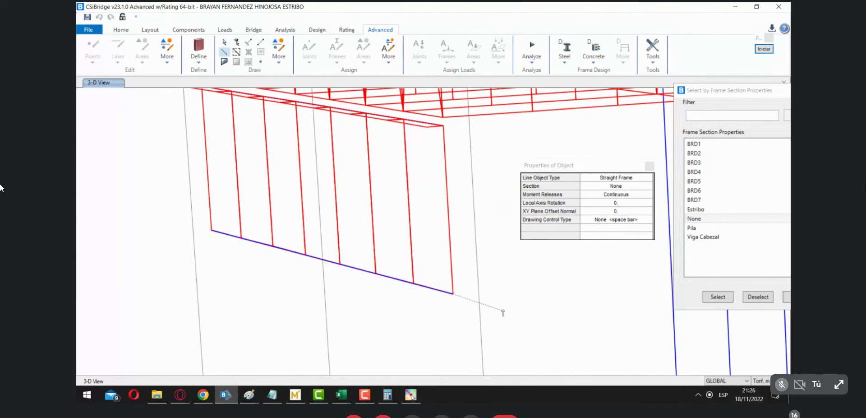
{"action": "key", "text": "Escape"}
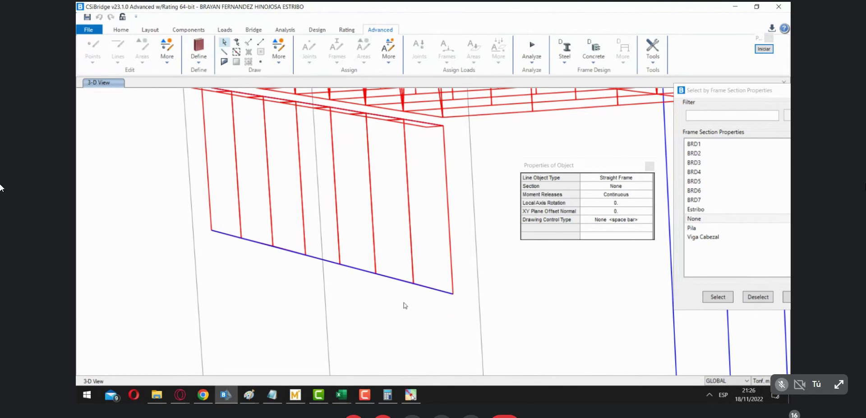
Divide the base frame into 7 frames with a last/first length ratio of 1.
{"action": "left_click", "coordinate": [424, 287]}
{"action": "left_click", "coordinate": [118, 51]}
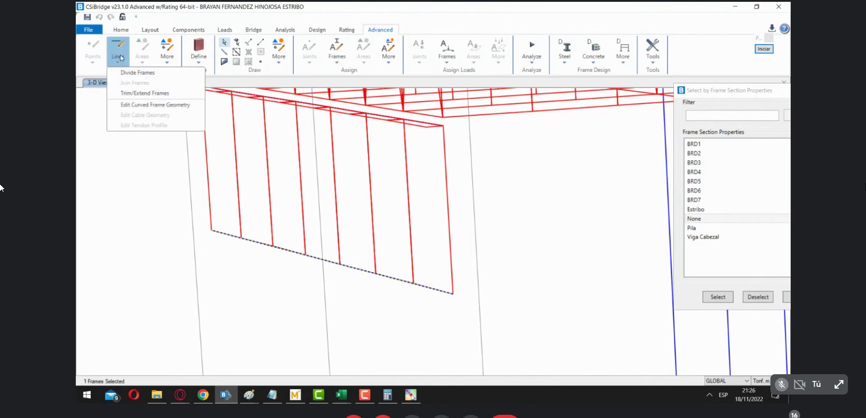
{"action": "left_click", "coordinate": [142, 72]}
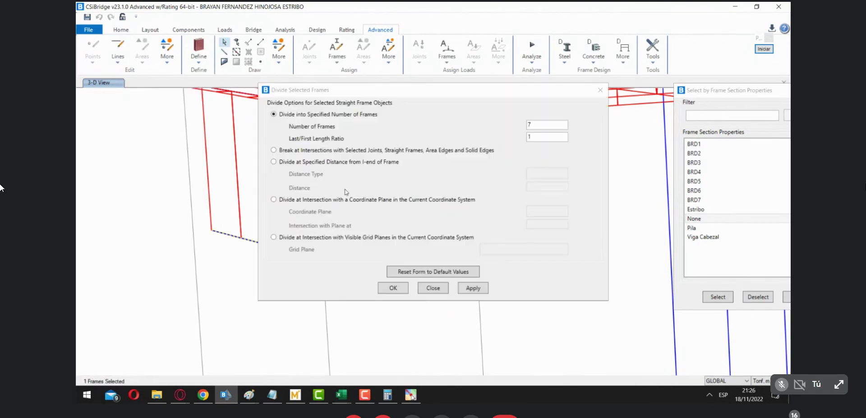
{"action": "left_click", "coordinate": [392, 288]}
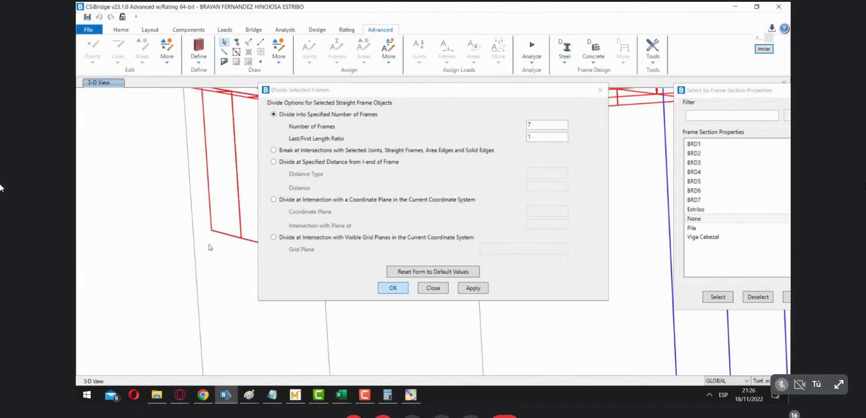
Select all frames along the wall base and set up Extrude Lines to Areas with the ESTRIBO ZAPATA property.
{"action": "left_click_drag", "start_coordinate": [183, 220], "coordinate": [522, 341]}
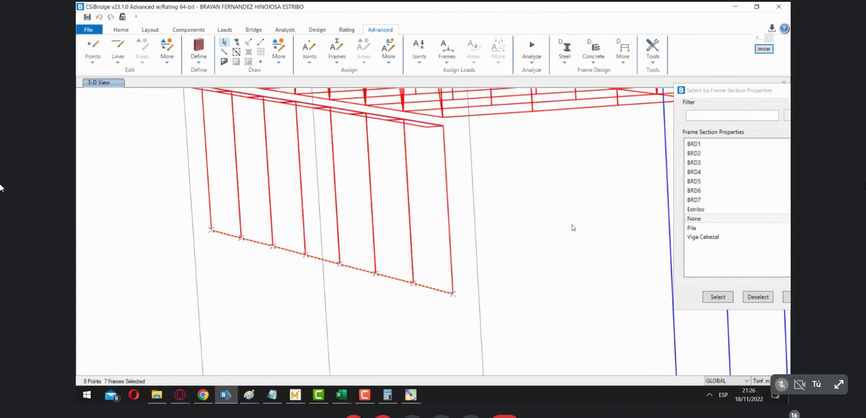
{"action": "left_click_drag", "start_coordinate": [689, 95], "coordinate": [614, 104]}
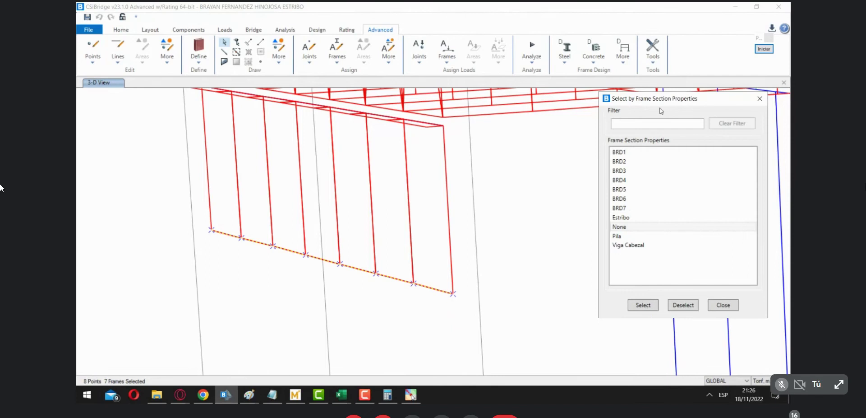
{"action": "left_click", "coordinate": [165, 63]}
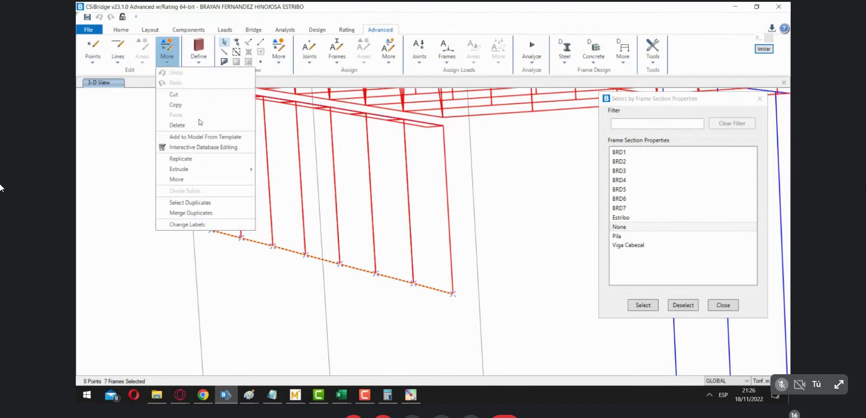
{"action": "mouse_move", "coordinate": [242, 174]}
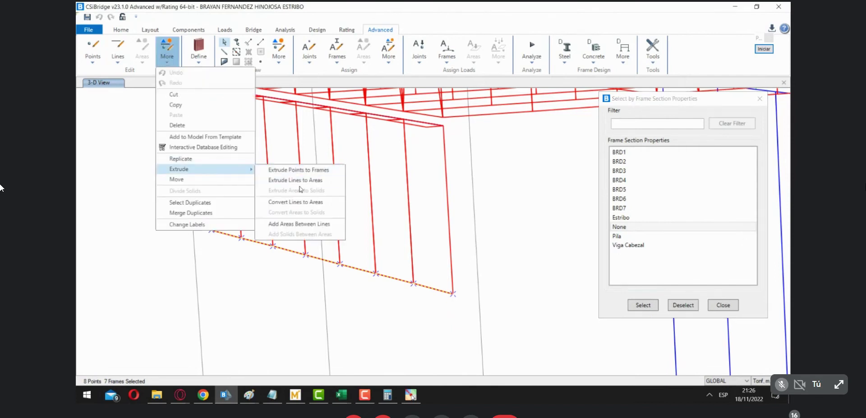
{"action": "left_click", "coordinate": [312, 183]}
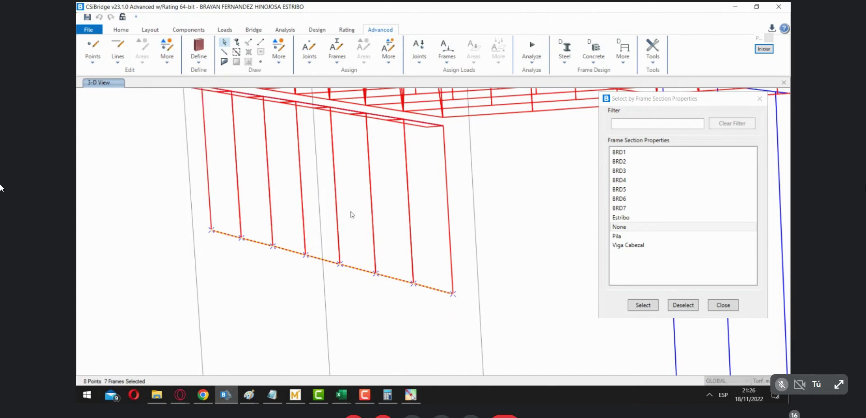
{"action": "left_click_drag", "start_coordinate": [409, 98], "coordinate": [573, 96]}
{"action": "left_click", "coordinate": [634, 136]}
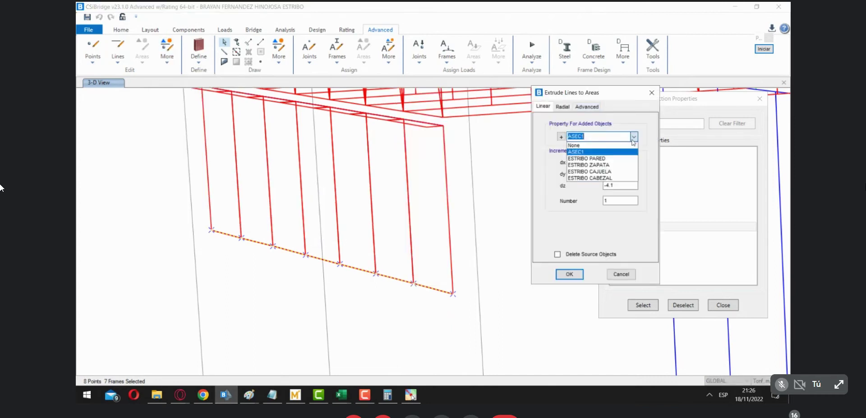
{"action": "left_click", "coordinate": [610, 165]}
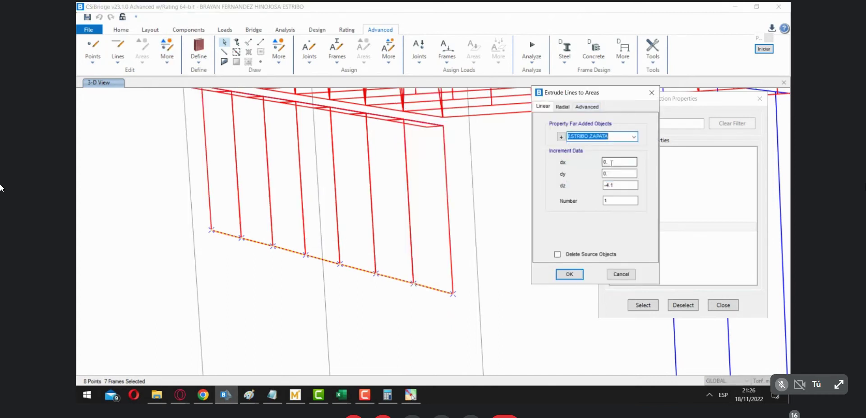
Check the footing toe length Lpie in the Mathcad sheet, then extrude the base frames in CSiBridge with dx 1.4+0.225 and dz 0.
{"action": "left_click", "coordinate": [296, 396]}
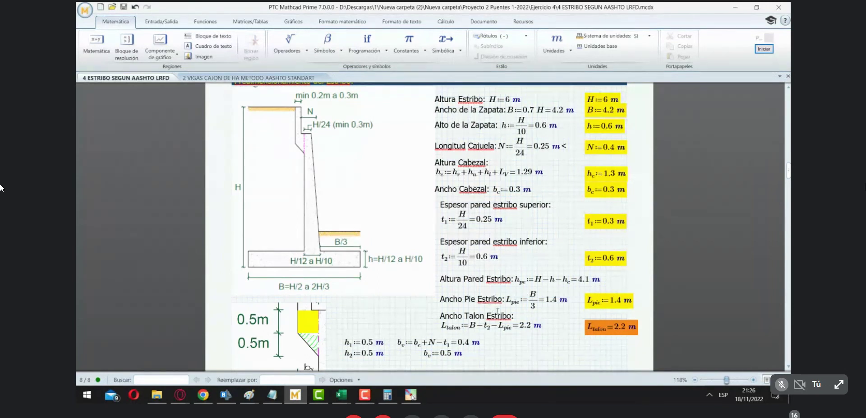
{"action": "left_click", "coordinate": [615, 304]}
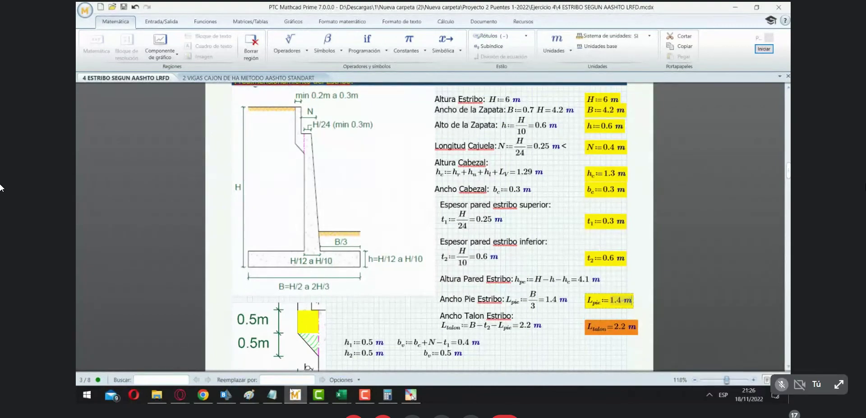
{"action": "key", "text": "alt+Tab"}
{"action": "left_click", "coordinate": [619, 186]}
{"action": "type", "text": "-4.1"}
{"action": "left_click_drag", "start_coordinate": [619, 187], "coordinate": [592, 164]}
{"action": "type", "text": "0.225"}
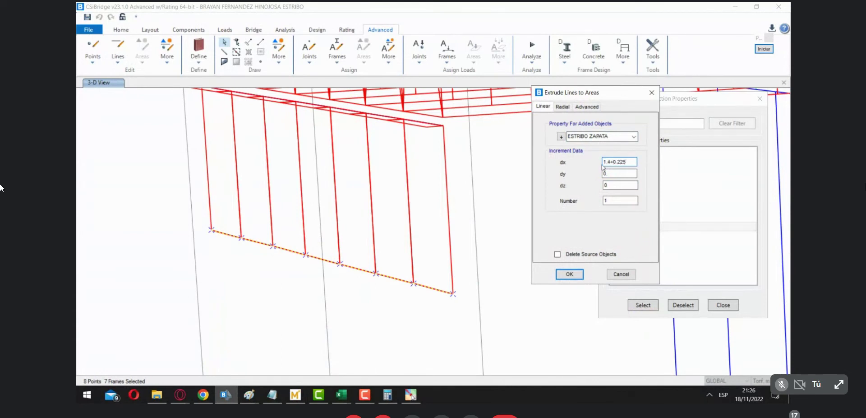
{"action": "left_click", "coordinate": [614, 174]}
{"action": "left_click", "coordinate": [581, 275]}
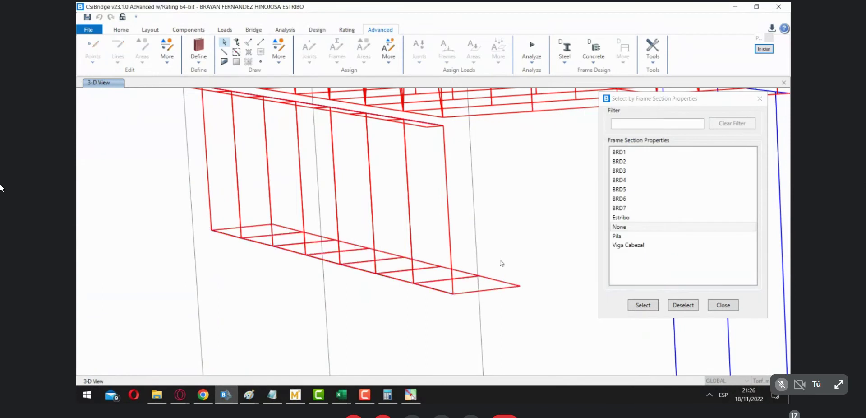
{"action": "left_click_drag", "start_coordinate": [197, 227], "coordinate": [250, 262]}
{"action": "left_click_drag", "start_coordinate": [235, 233], "coordinate": [282, 264]}
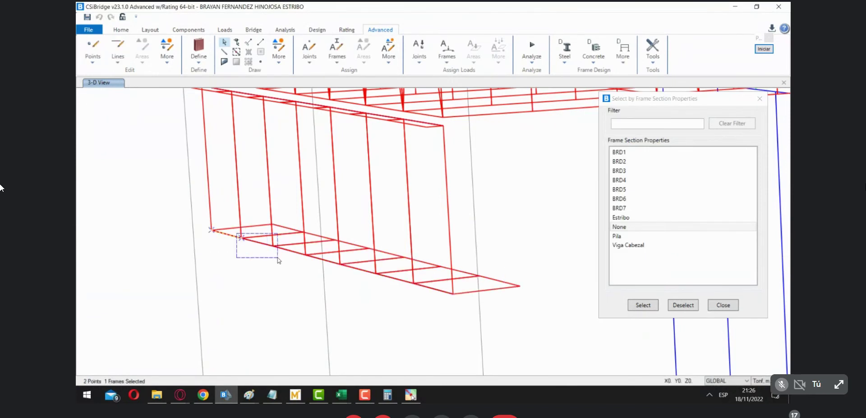
{"action": "key", "text": "F1"}
{"action": "left_click", "coordinate": [230, 240]}
{"action": "key", "text": "ctrl+q"}
Select the seven frames along the wall base individually, without their joints.
{"action": "left_click", "coordinate": [225, 234]}
{"action": "left_click", "coordinate": [231, 235]}
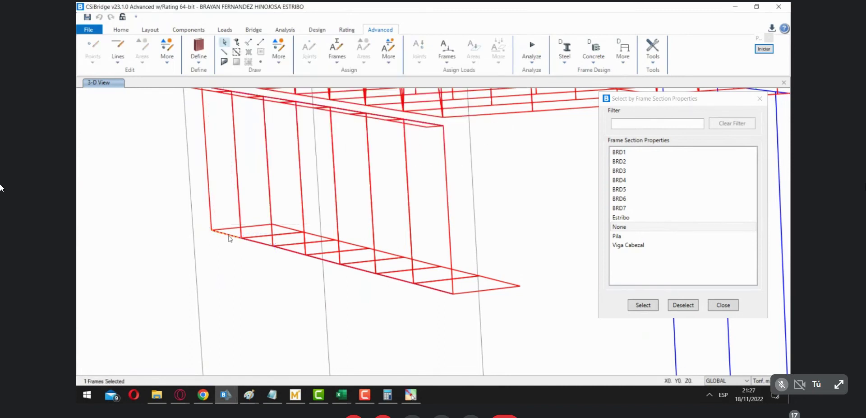
{"action": "left_click", "coordinate": [255, 242]}
{"action": "left_click", "coordinate": [290, 252]}
{"action": "left_click", "coordinate": [324, 260]}
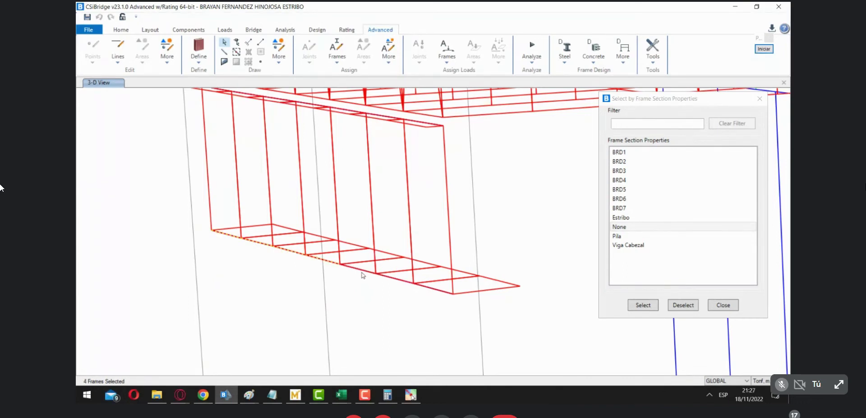
{"action": "left_click", "coordinate": [390, 278]}
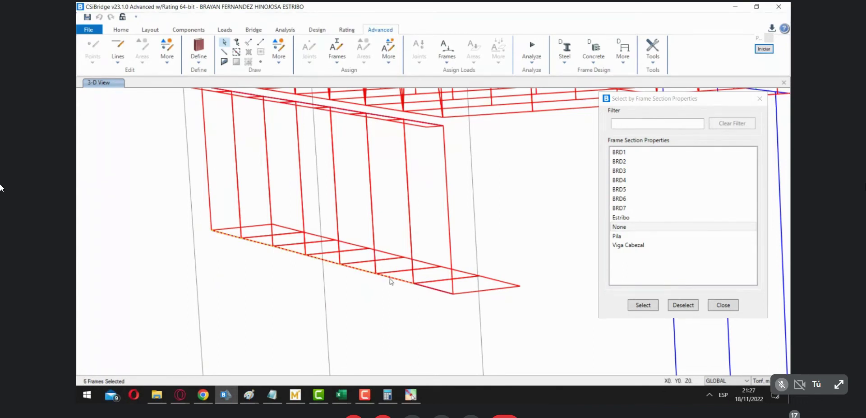
{"action": "left_click", "coordinate": [432, 290]}
Set up Extrude Lines to Areas for the selected base frames with ESTRIBO ZAPATA as the property for added objects.
{"action": "left_click", "coordinate": [334, 55]}
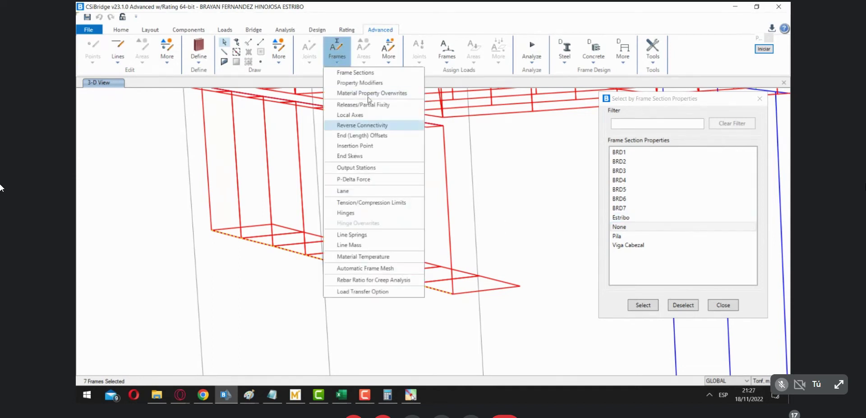
{"action": "left_click", "coordinate": [353, 58]}
{"action": "left_click", "coordinate": [168, 53]}
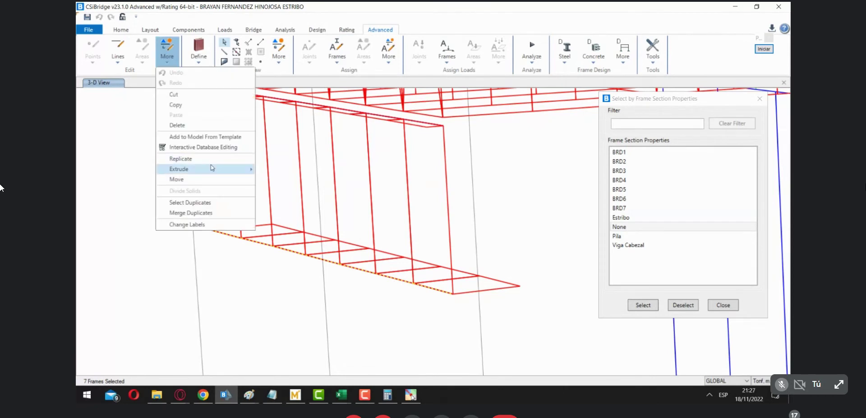
{"action": "mouse_move", "coordinate": [212, 168]}
{"action": "left_click", "coordinate": [311, 178]}
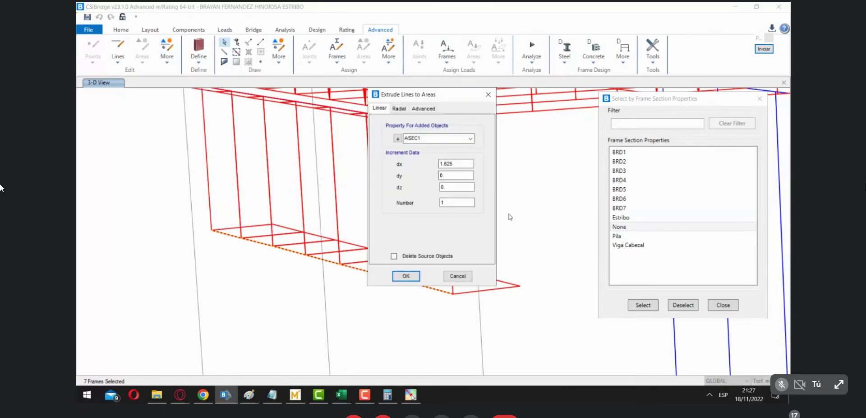
{"action": "left_click_drag", "start_coordinate": [420, 96], "coordinate": [581, 96]}
{"action": "left_click", "coordinate": [632, 140]}
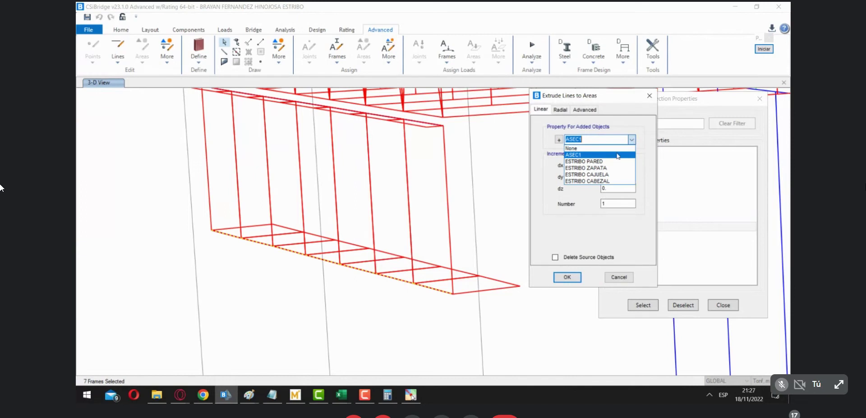
{"action": "left_click", "coordinate": [606, 168]}
{"action": "key", "text": "Tab"}
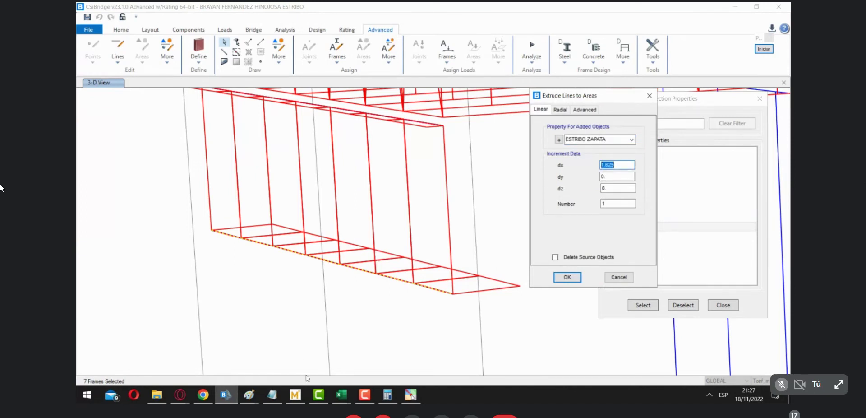
Extrude the base frames by 0.225+2.2 in the negative X direction, checking the heel length Ltalon in the Mathcad sheet.
{"action": "type", "text": "0.225+"}
{"action": "left_click", "coordinate": [299, 389]}
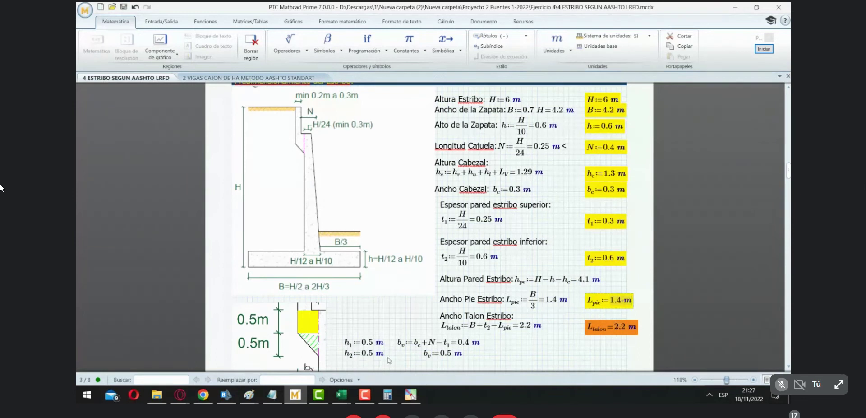
{"action": "left_click", "coordinate": [226, 395]}
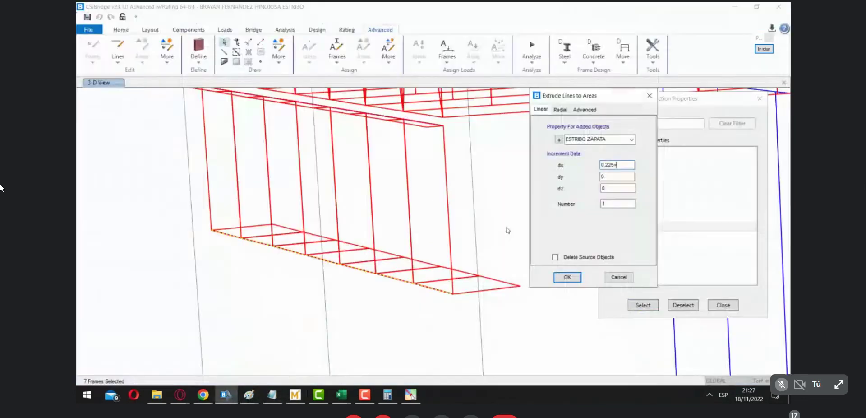
{"action": "type", "text": "2.2"}
{"action": "left_click", "coordinate": [614, 177]}
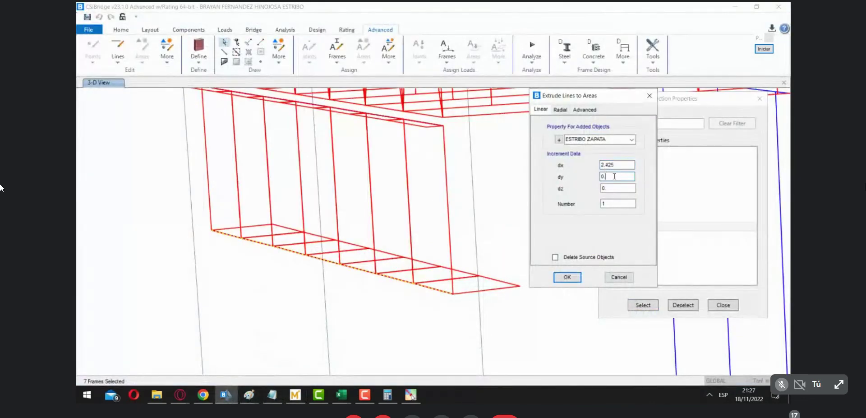
{"action": "left_click", "coordinate": [602, 165]}
{"action": "left_click", "coordinate": [567, 277]}
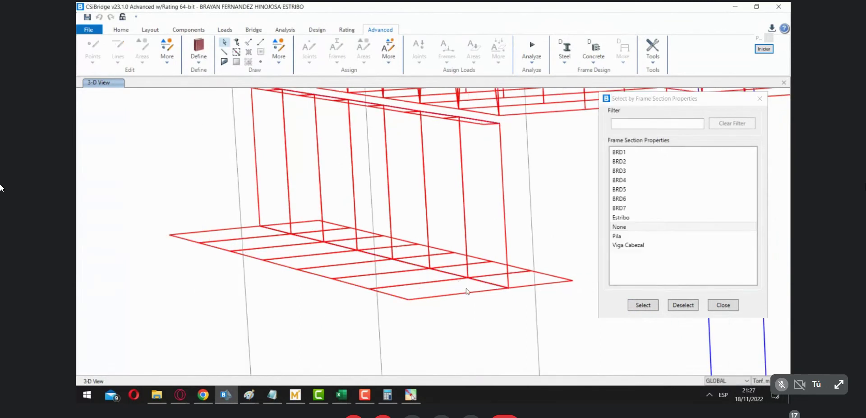
{"action": "scroll", "coordinate": [465, 277], "scroll_direction": "down", "scroll_amount": 1}
{"action": "scroll", "coordinate": [480, 268], "scroll_direction": "down", "scroll_amount": 1}
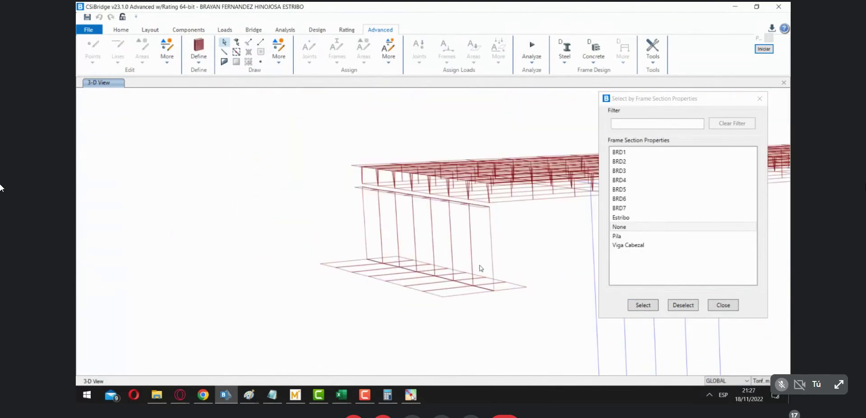
{"action": "left_click", "coordinate": [128, 32]}
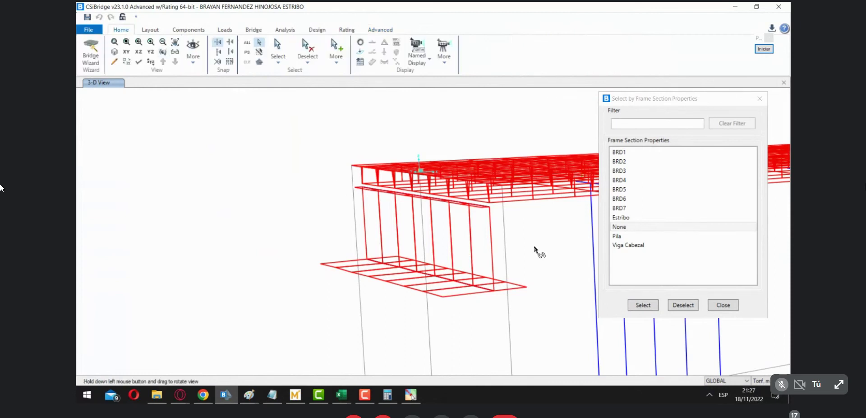
{"action": "left_click_drag", "start_coordinate": [524, 243], "coordinate": [337, 287]}
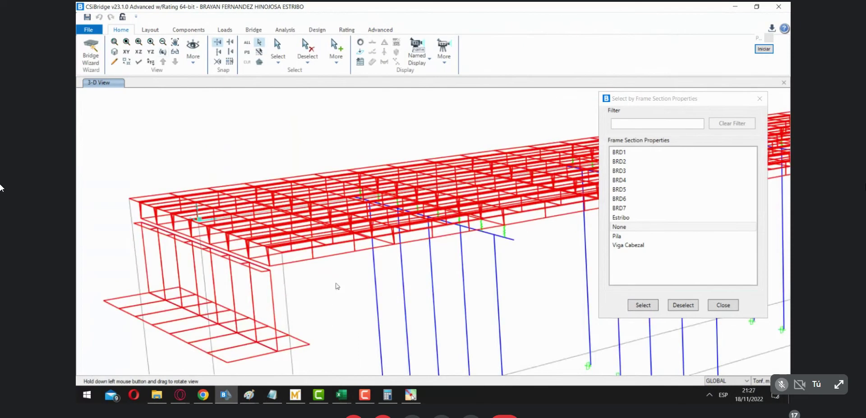
Draw a straight frame with section None along the full outer edge of the abutment's seat.
{"action": "middle_click_drag", "start_coordinate": [337, 287], "coordinate": [424, 231]}
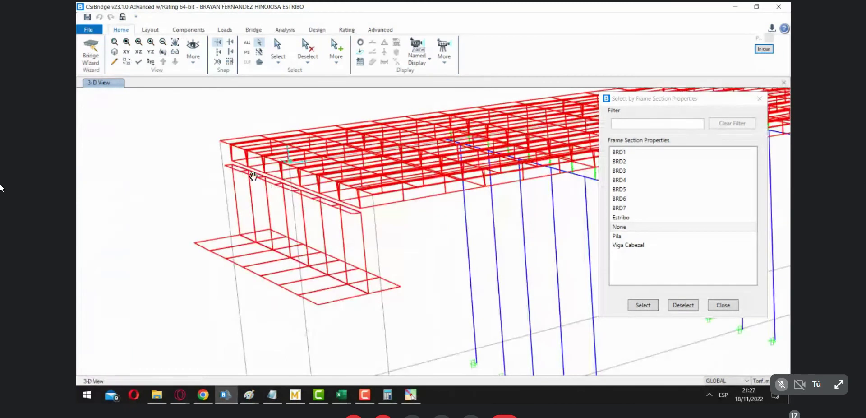
{"action": "scroll", "coordinate": [241, 176], "scroll_direction": "up", "scroll_amount": 3}
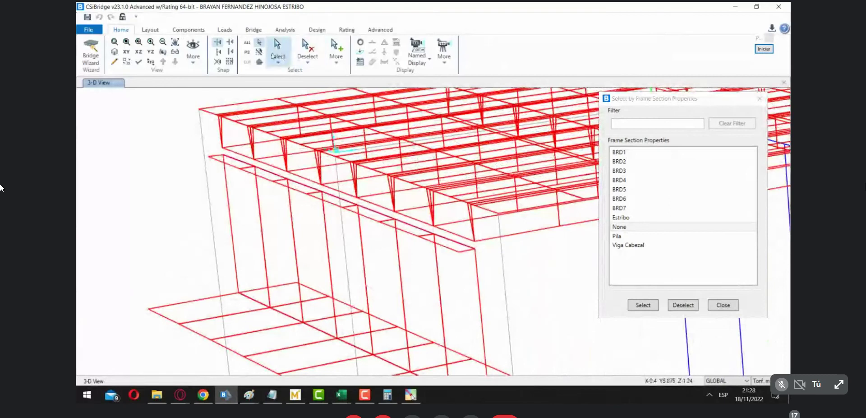
{"action": "scroll", "coordinate": [241, 43], "scroll_direction": "down", "scroll_amount": 8}
{"action": "left_click", "coordinate": [224, 51]}
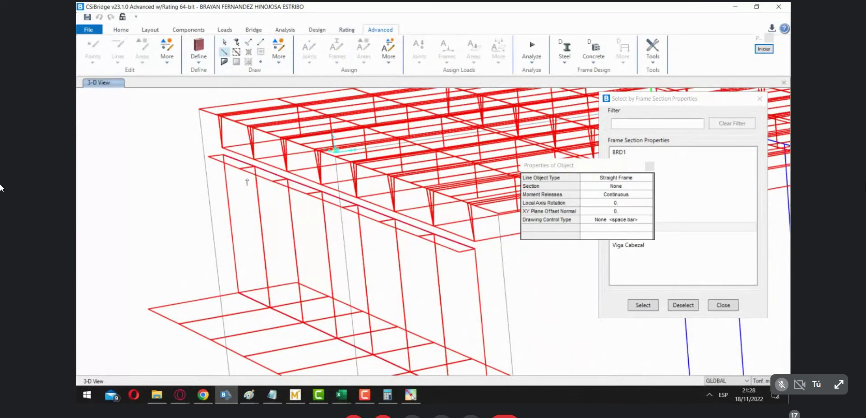
{"action": "left_click", "coordinate": [459, 252]}
{"action": "left_click", "coordinate": [650, 166]}
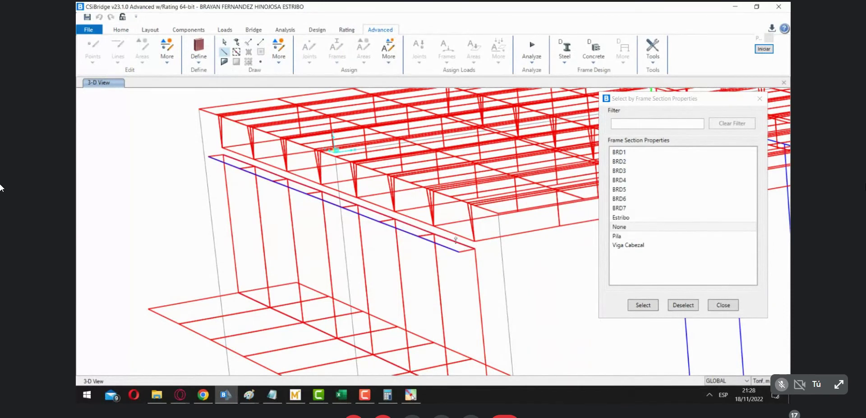
{"action": "key", "text": "Escape"}
Divide the new frame along the seat's outer edge into 7 frames with a last/first length ratio of 1.
{"action": "left_click", "coordinate": [443, 246]}
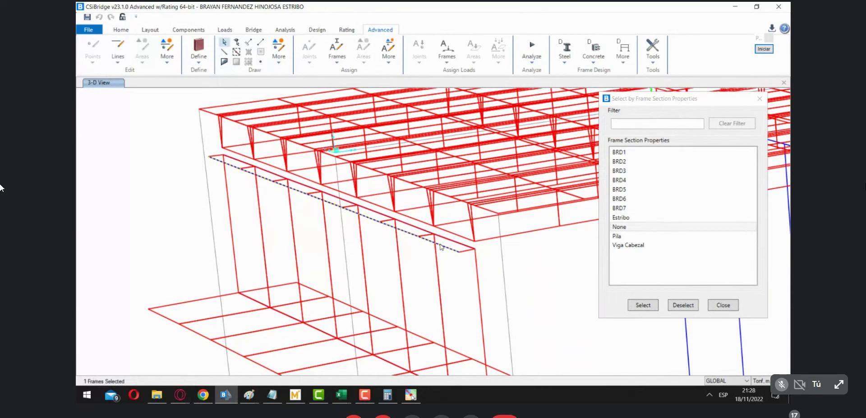
{"action": "left_click", "coordinate": [118, 51]}
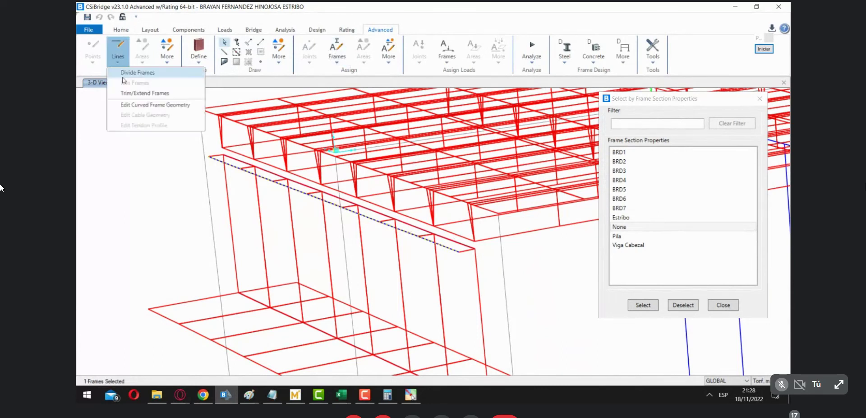
{"action": "left_click", "coordinate": [156, 73]}
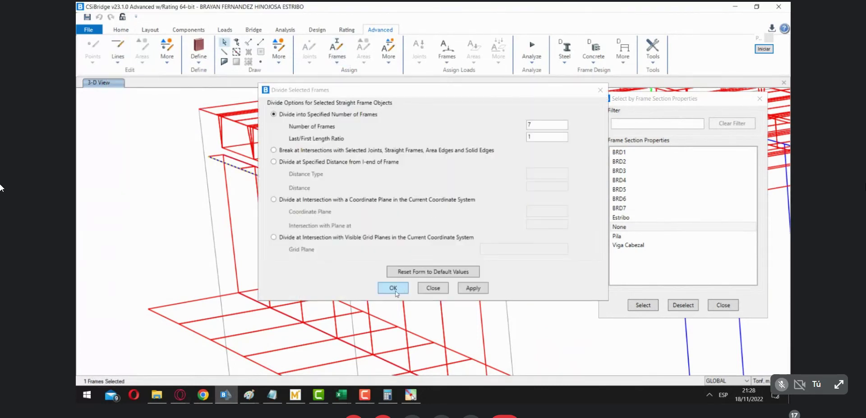
{"action": "key", "text": "Return"}
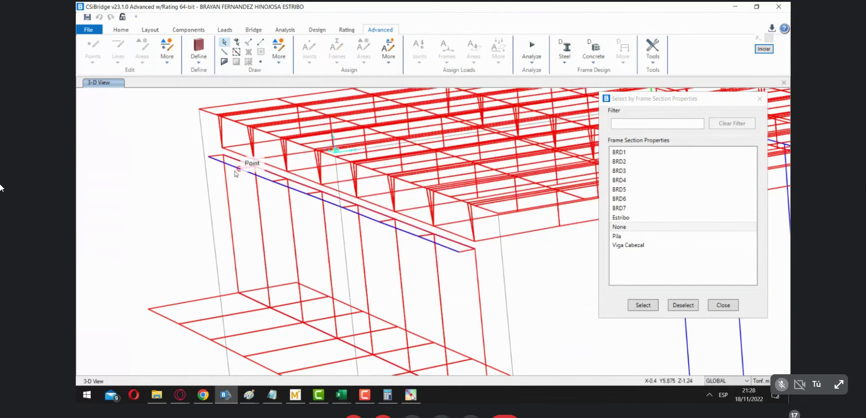
Select the seven frames along the seat's outer edge individually.
{"action": "left_click", "coordinate": [238, 173]}
{"action": "left_click", "coordinate": [262, 177]}
{"action": "left_click", "coordinate": [292, 191]}
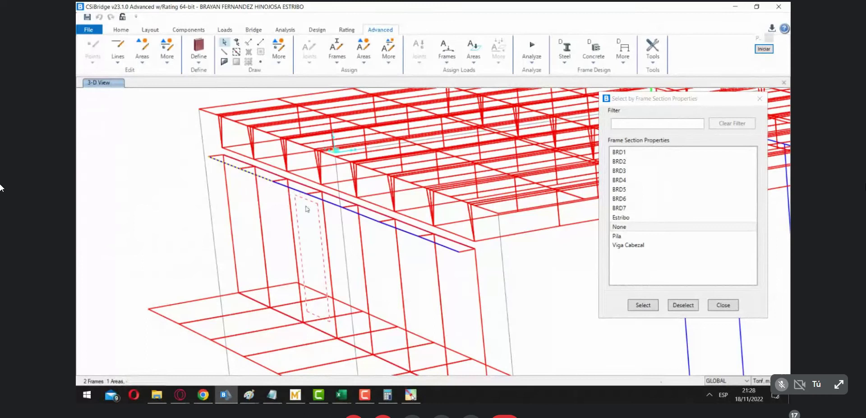
{"action": "left_click", "coordinate": [338, 208]}
{"action": "left_click", "coordinate": [366, 217]}
{"action": "left_click", "coordinate": [390, 226]}
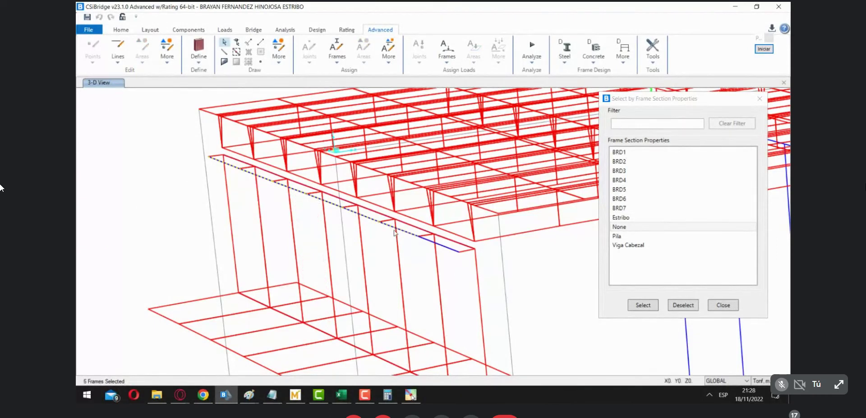
{"action": "left_click", "coordinate": [440, 246]}
Set up Extrude Lines to Areas for the selected seat-edge frames with property ESTRIBO CABEZAL and dx 0.
{"action": "left_click", "coordinate": [168, 52]}
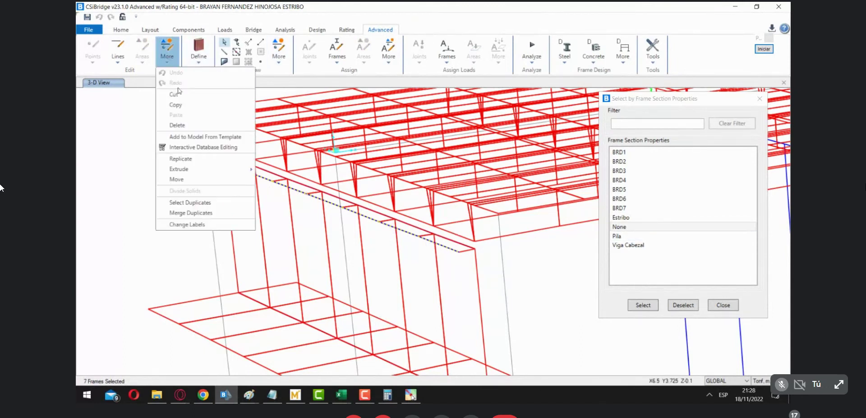
{"action": "mouse_move", "coordinate": [232, 172]}
{"action": "left_click", "coordinate": [317, 181]}
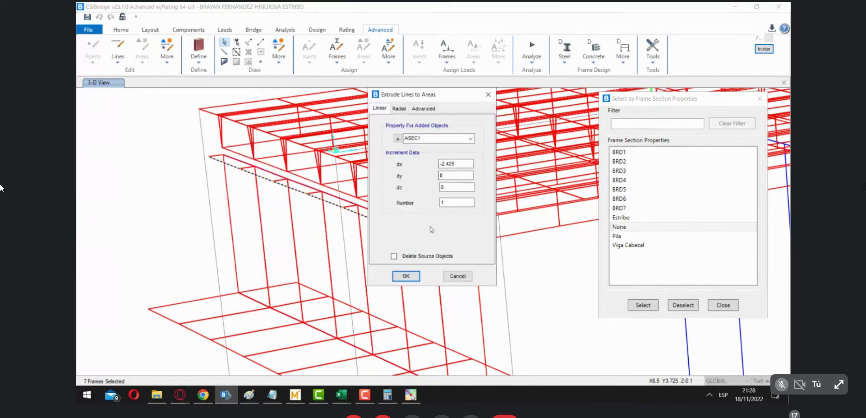
{"action": "left_click", "coordinate": [470, 138]}
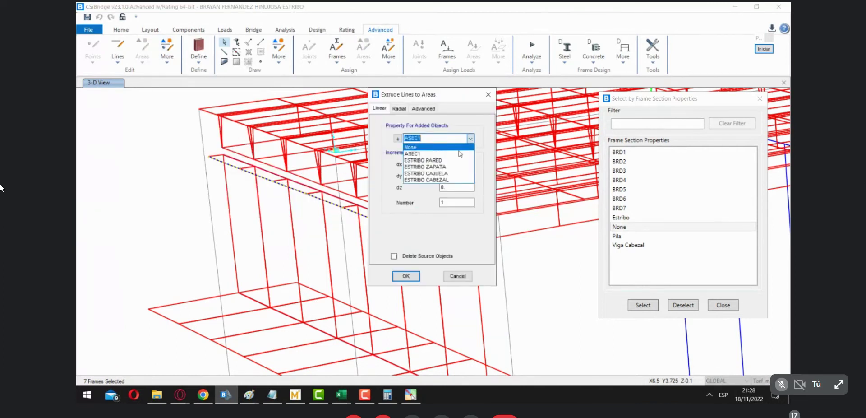
{"action": "left_click", "coordinate": [445, 180]}
{"action": "key", "text": "Tab"}
{"action": "type", "text": "0"}
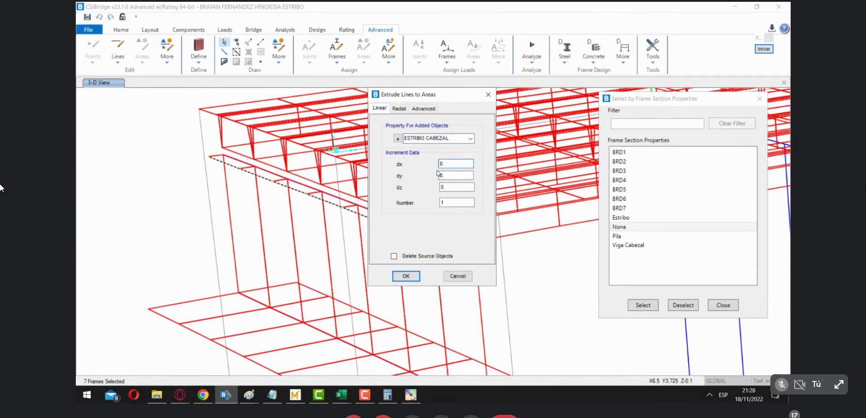
{"action": "left_click", "coordinate": [447, 186]}
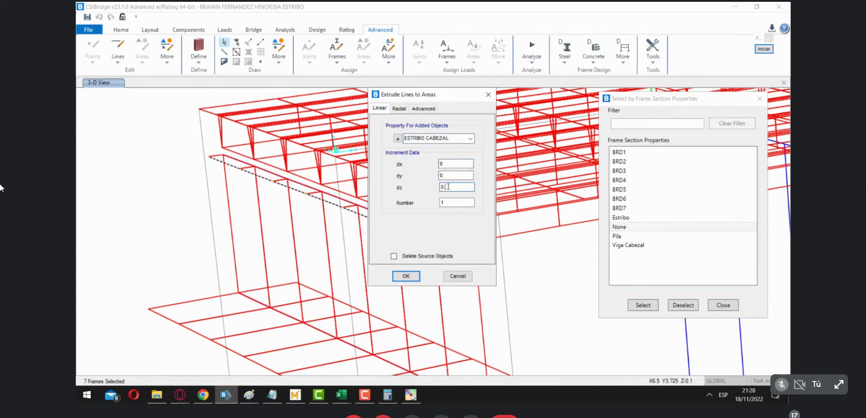
Check the head wall height hc in the Mathcad sheet, then extrude the seat-edge frames upward in CSiBridge by hc plus 0.5.
{"action": "left_click", "coordinate": [296, 395]}
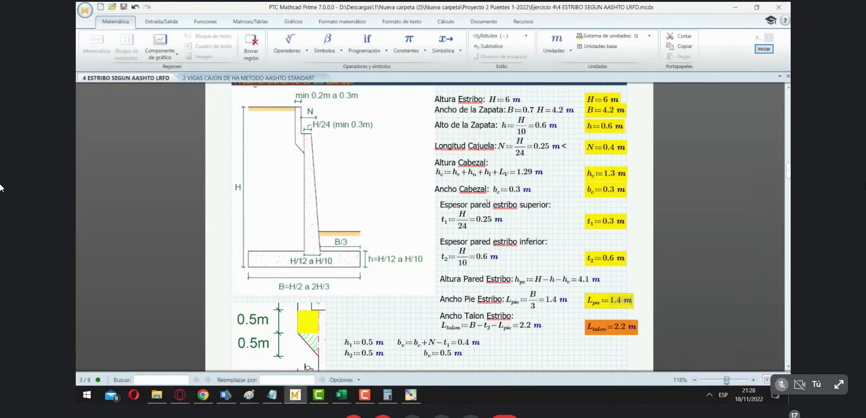
{"action": "scroll", "coordinate": [487, 203], "scroll_direction": "up", "scroll_amount": 1}
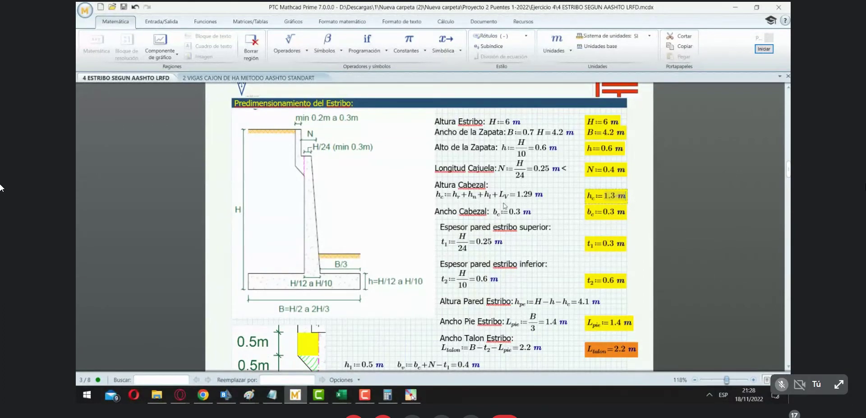
{"action": "scroll", "coordinate": [505, 209], "scroll_direction": "down", "scroll_amount": 3}
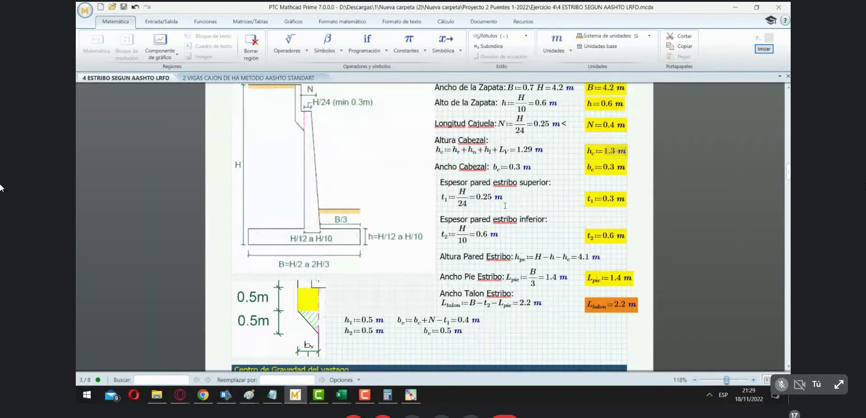
{"action": "scroll", "coordinate": [505, 205], "scroll_direction": "up", "scroll_amount": 3}
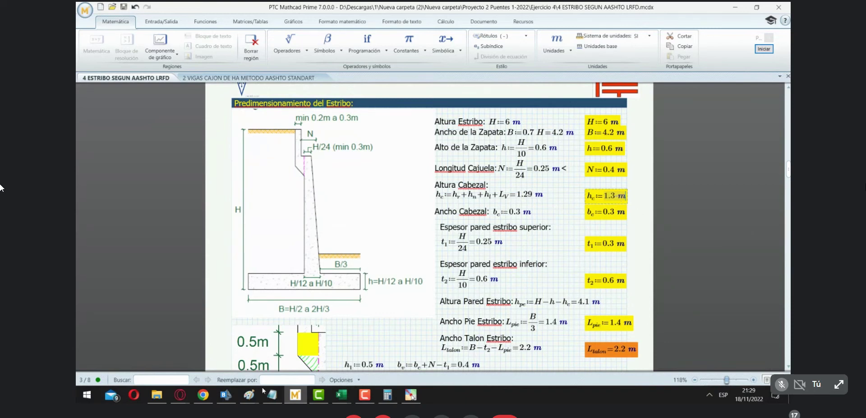
{"action": "left_click", "coordinate": [226, 394]}
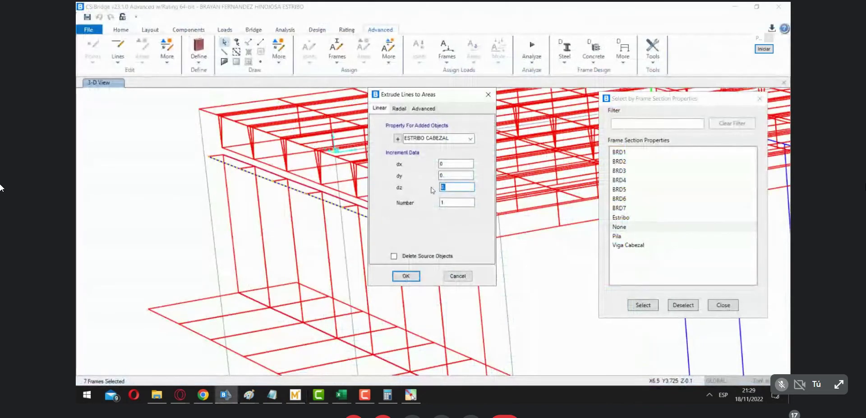
{"action": "type", "text": "+0.5"}
{"action": "left_click", "coordinate": [413, 276]}
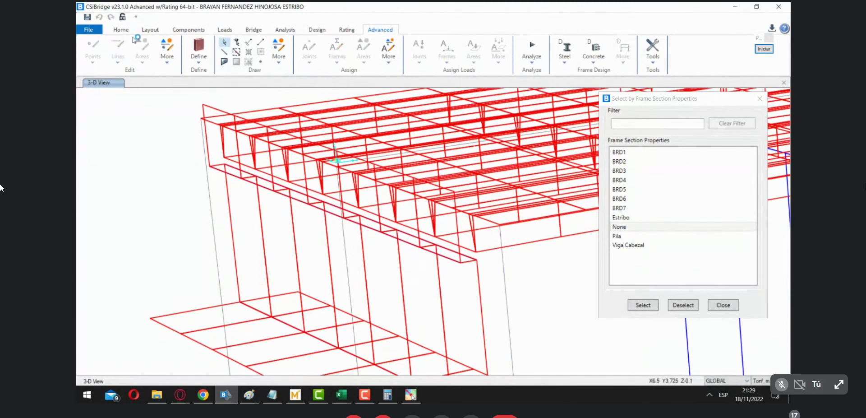
Examine the abutment's new head wall from the side and at an angle, selecting its areas briefly and clearing the selection.
{"action": "left_click", "coordinate": [120, 30]}
{"action": "left_click", "coordinate": [164, 52]}
{"action": "left_click_drag", "start_coordinate": [530, 291], "coordinate": [454, 276]}
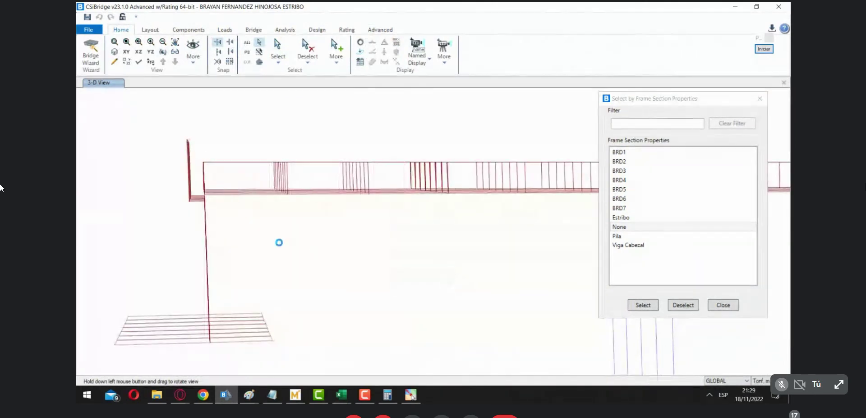
{"action": "left_click_drag", "start_coordinate": [185, 198], "coordinate": [228, 177]}
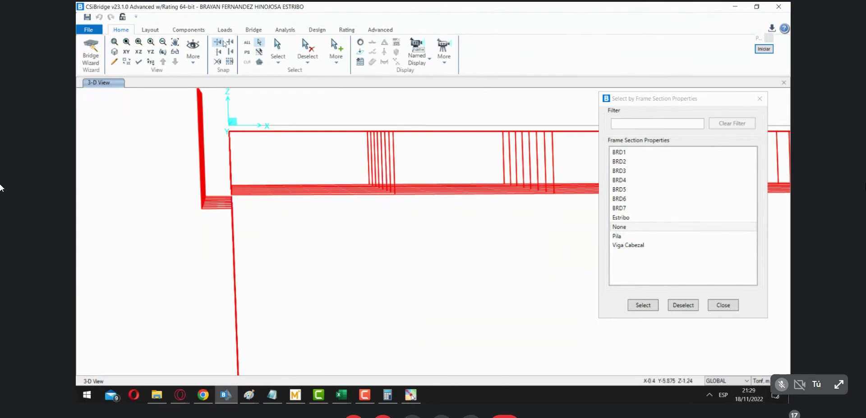
{"action": "left_click", "coordinate": [163, 51]}
{"action": "left_click_drag", "start_coordinate": [293, 234], "coordinate": [317, 243]}
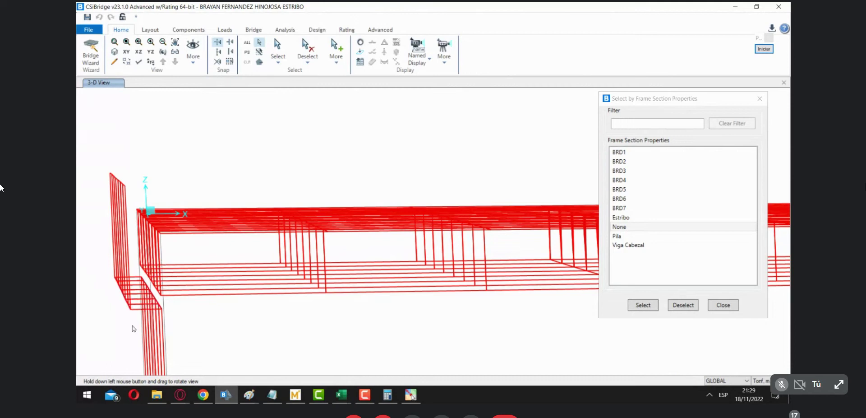
{"action": "left_click_drag", "start_coordinate": [134, 194], "coordinate": [104, 172]}
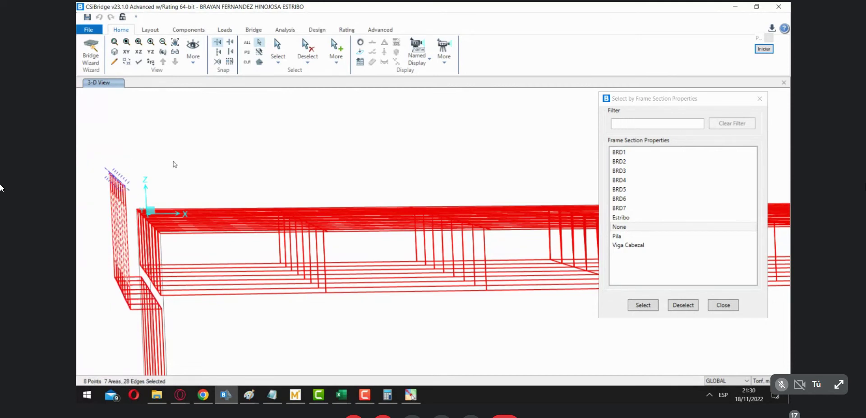
{"action": "key", "text": "ctrl+q"}
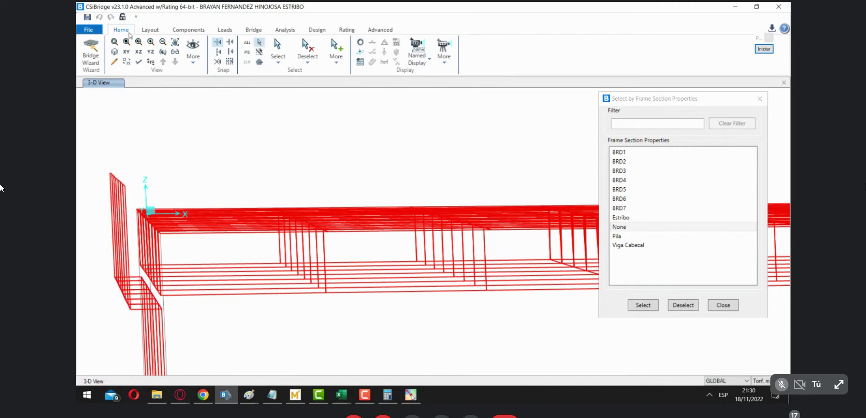
Set the view type to Extrude, close Select by Frame Section Properties, and review the abutment's thicknesses.
{"action": "left_click", "coordinate": [138, 62]}
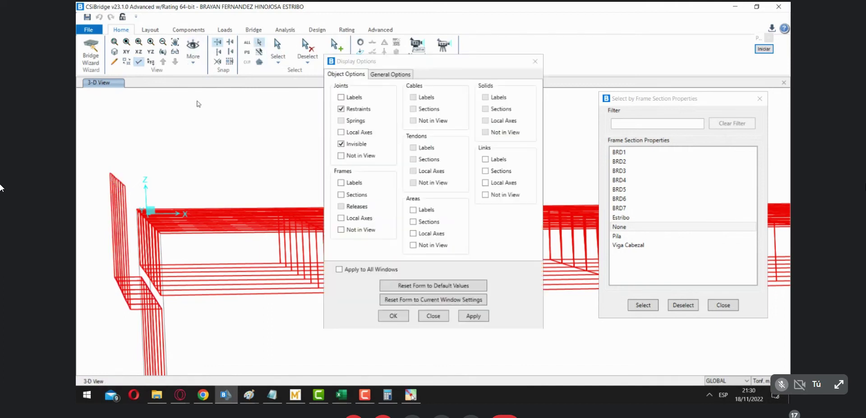
{"action": "left_click", "coordinate": [390, 74]}
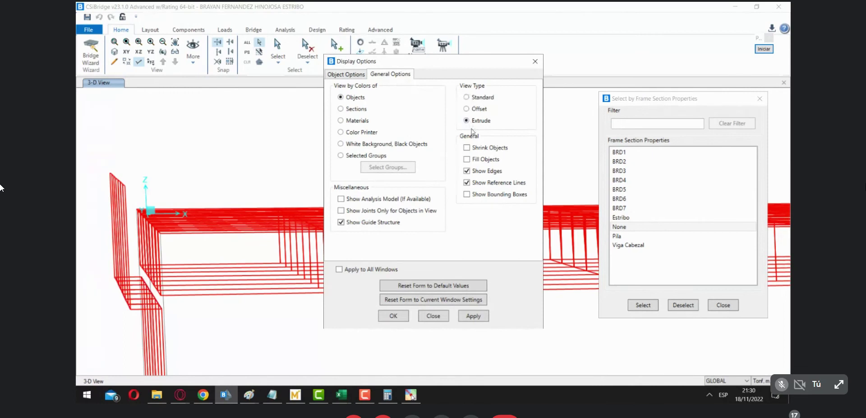
{"action": "left_click", "coordinate": [397, 319]}
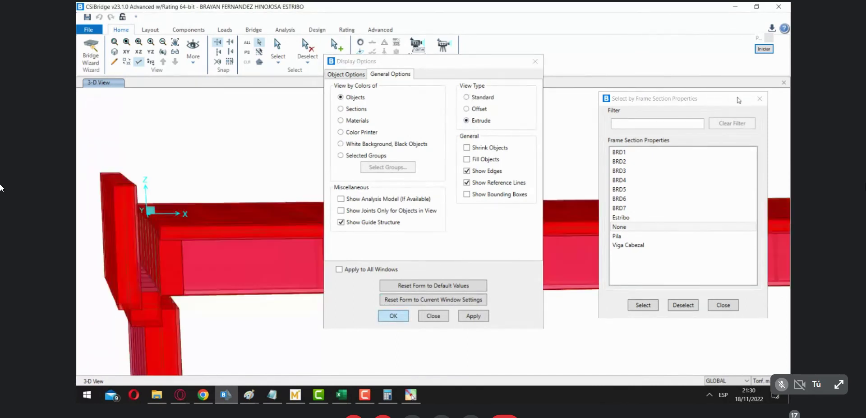
{"action": "left_click", "coordinate": [760, 99]}
{"action": "middle_click_drag", "start_coordinate": [354, 339], "coordinate": [379, 158]}
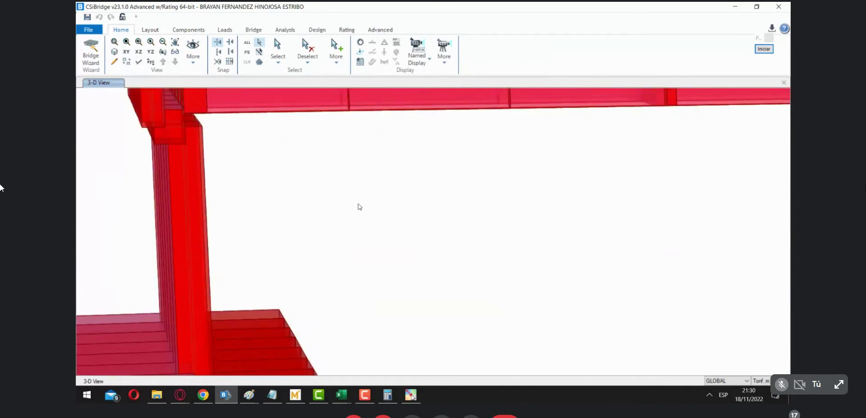
{"action": "scroll", "coordinate": [360, 206], "scroll_direction": "down", "scroll_amount": 5}
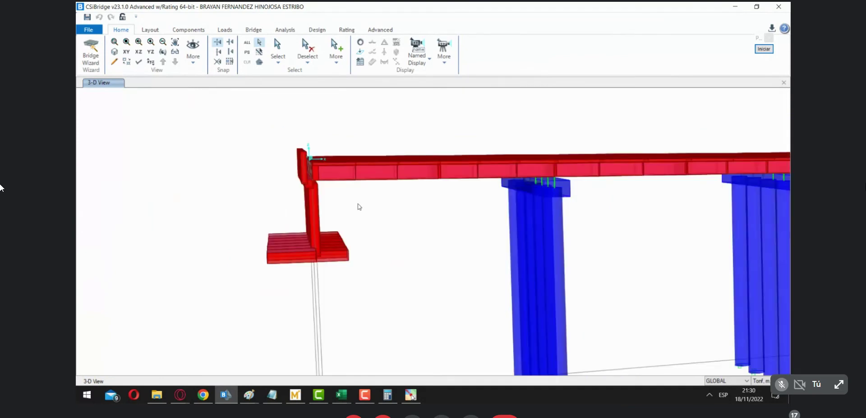
{"action": "scroll", "coordinate": [316, 172], "scroll_direction": "up", "scroll_amount": 5}
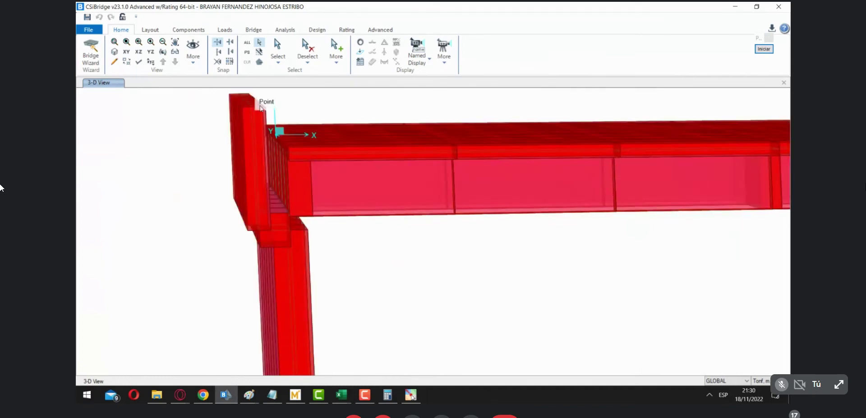
Select the abutment's head wall areas together with their upper points, and set the view type to Standard.
{"action": "left_click", "coordinate": [163, 51]}
{"action": "left_click_drag", "start_coordinate": [370, 226], "coordinate": [381, 270]}
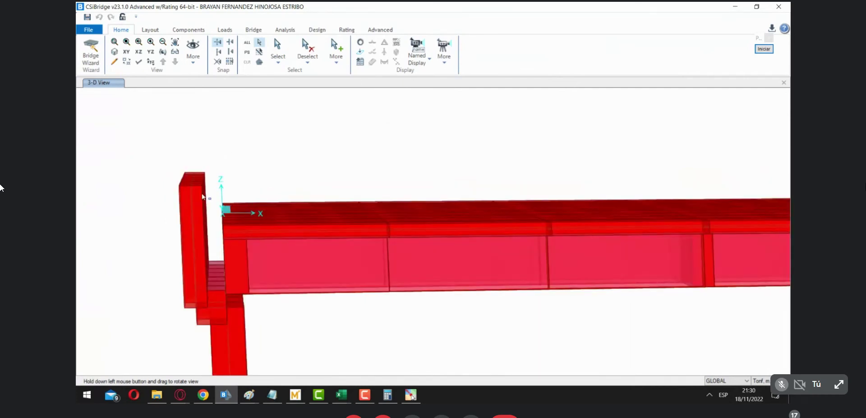
{"action": "left_click_drag", "start_coordinate": [202, 196], "coordinate": [163, 159]}
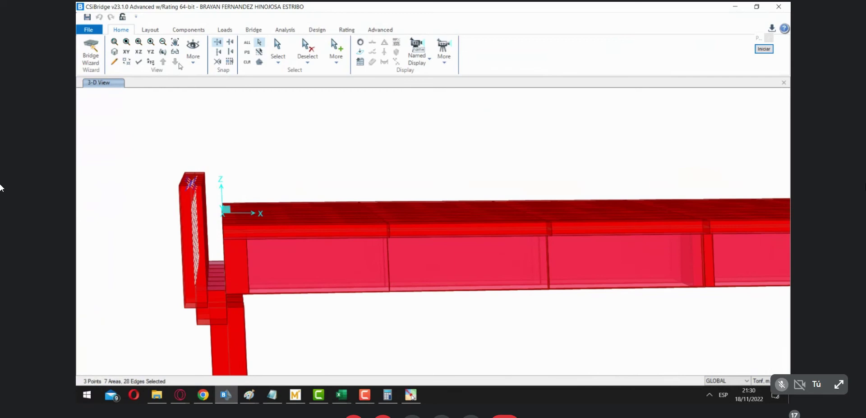
{"action": "left_click", "coordinate": [140, 63]}
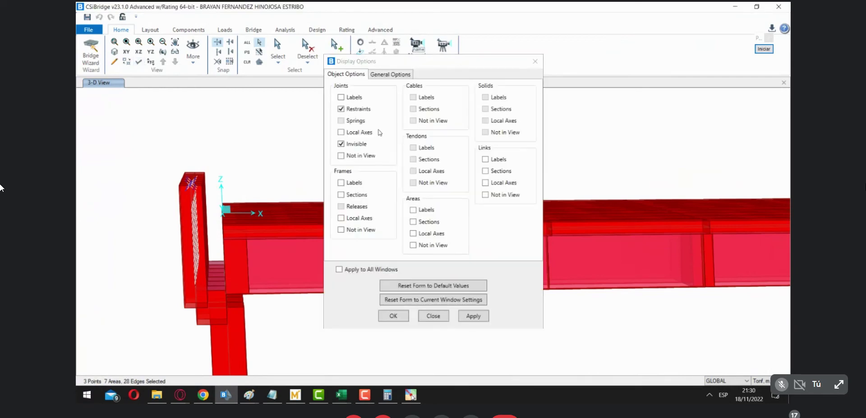
{"action": "left_click", "coordinate": [406, 73]}
{"action": "left_click", "coordinate": [467, 97]}
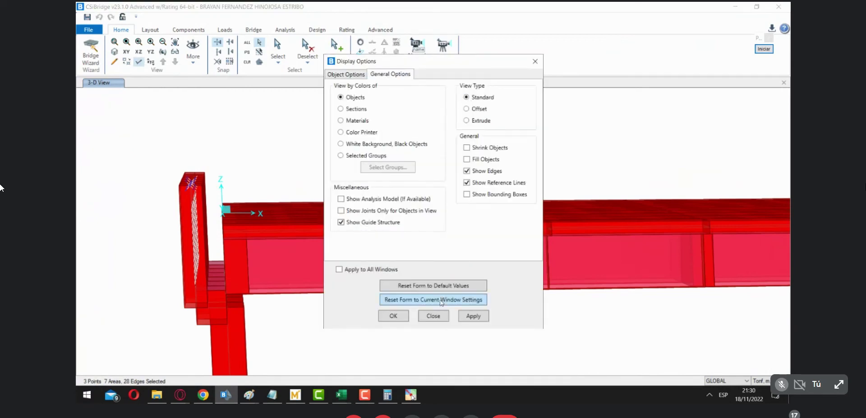
{"action": "left_click", "coordinate": [394, 319]}
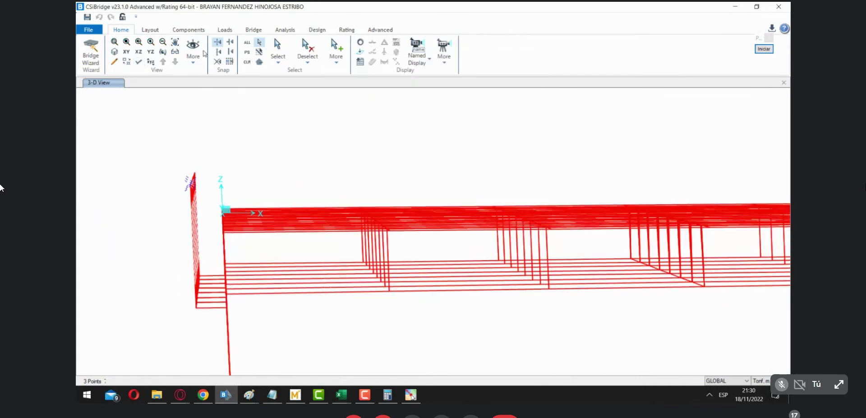
Remove the existing head wall areas above the abutment seat, keeping the frames along the seat edge.
{"action": "left_click", "coordinate": [175, 51]}
{"action": "mouse_move", "coordinate": [239, 135]}
{"action": "left_mouse_down"}
{"action": "mouse_move", "coordinate": [247, 137]}
{"action": "mouse_move", "coordinate": [238, 135]}
{"action": "left_mouse_up"}
{"action": "left_click_drag", "start_coordinate": [165, 197], "coordinate": [81, 170]}
{"action": "key", "text": "ctrl+q"}
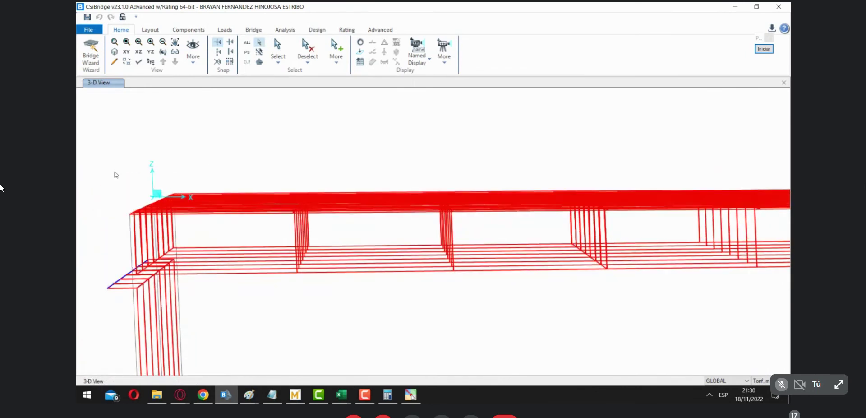
Select all seven frames along the outer edge of the abutment seat.
{"action": "left_click", "coordinate": [162, 51]}
{"action": "left_click_drag", "start_coordinate": [212, 348], "coordinate": [273, 263]}
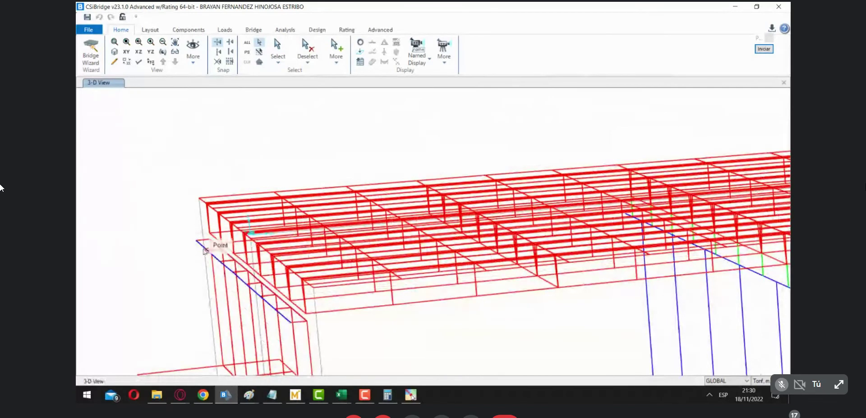
{"action": "left_click", "coordinate": [209, 256]}
{"action": "left_click", "coordinate": [225, 272]}
{"action": "left_click", "coordinate": [234, 261]}
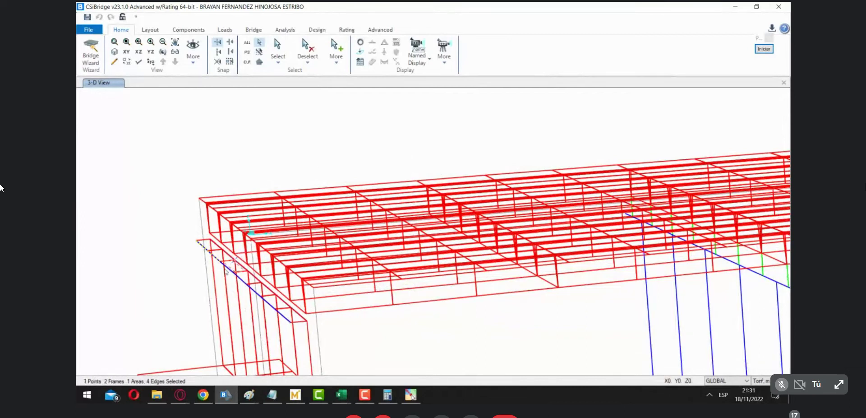
{"action": "left_click", "coordinate": [234, 262]}
{"action": "left_click", "coordinate": [238, 277]}
{"action": "left_click", "coordinate": [240, 280]}
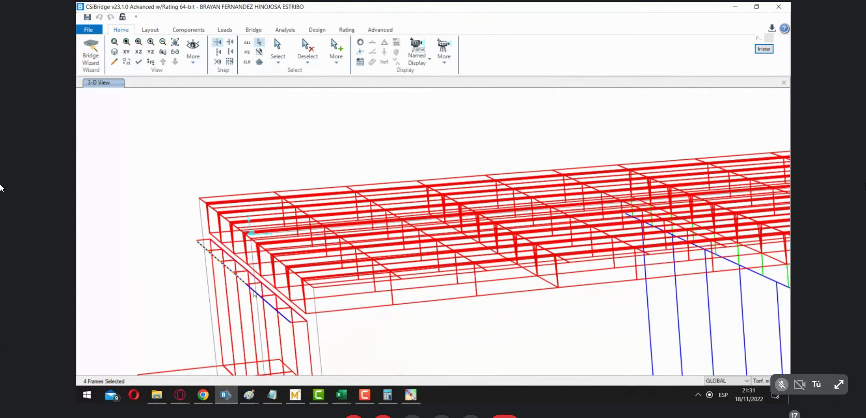
{"action": "left_click", "coordinate": [281, 316]}
{"action": "left_click", "coordinate": [286, 322]}
{"action": "left_click", "coordinate": [290, 323]}
Extrude the selected seat-edge frames upward into areas with property ESTRIBO CABEZAL, number 1, entering dz as a sum starting with 1.24.
{"action": "left_click", "coordinate": [384, 31]}
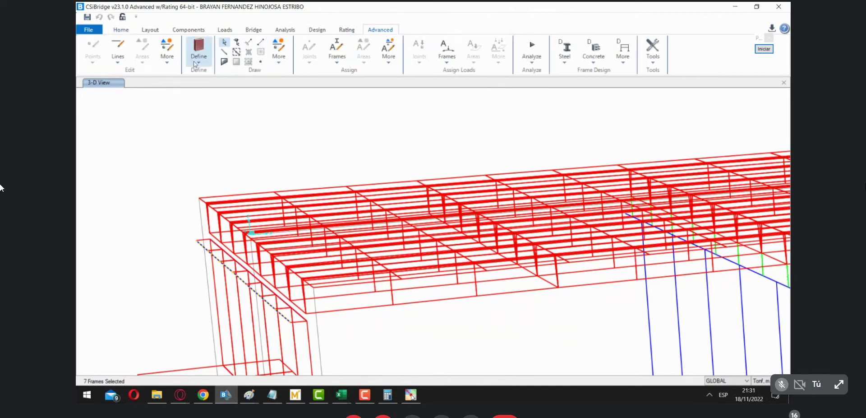
{"action": "left_click", "coordinate": [161, 63]}
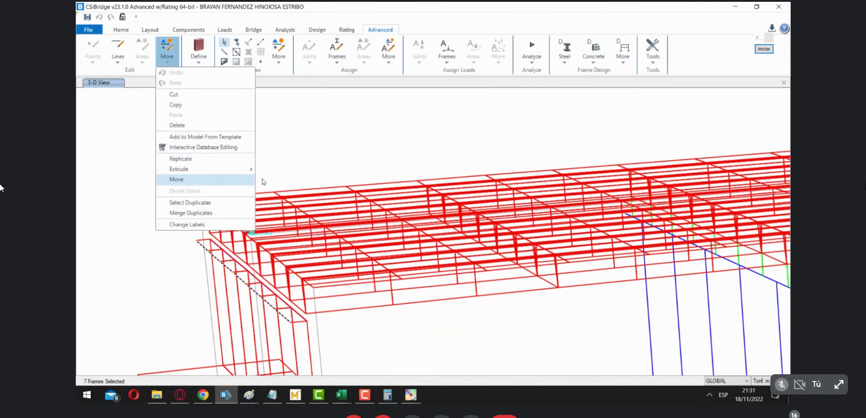
{"action": "mouse_move", "coordinate": [247, 174]}
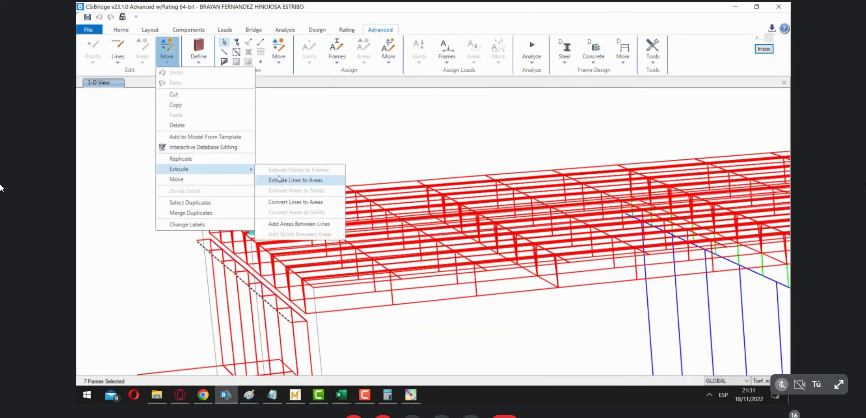
{"action": "left_click", "coordinate": [298, 177]}
{"action": "left_click", "coordinate": [470, 139]}
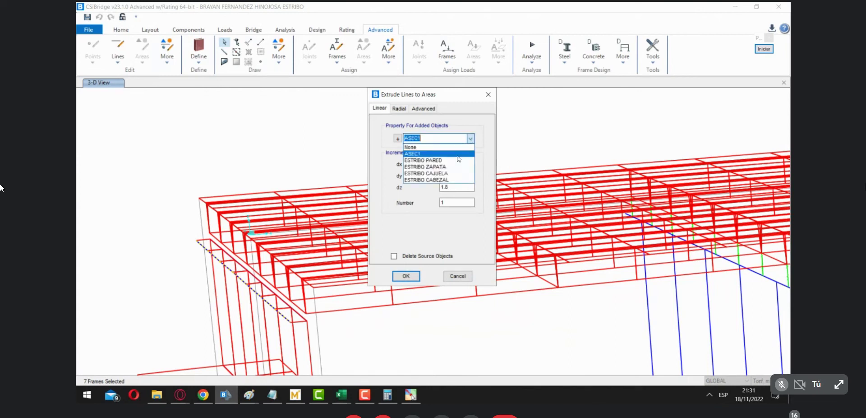
{"action": "left_click", "coordinate": [448, 179]}
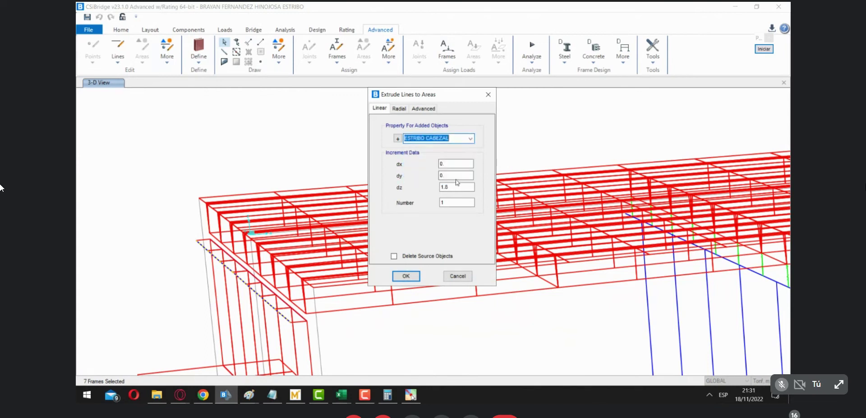
{"action": "double_click", "coordinate": [449, 187]}
{"action": "type", "text": "1"}
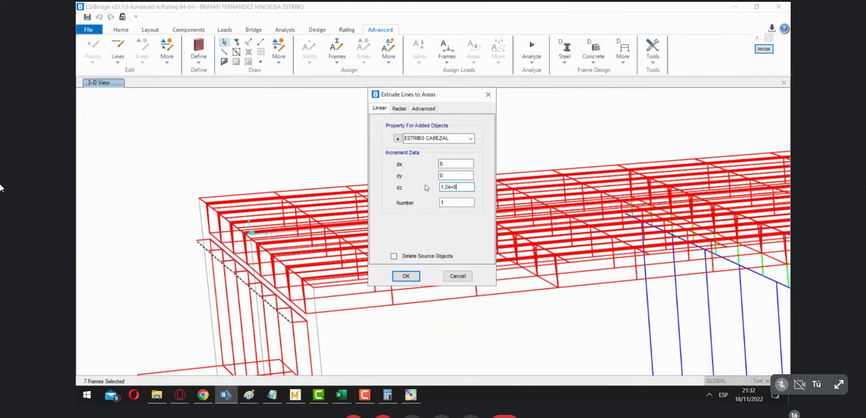
{"action": "left_click", "coordinate": [451, 202]}
{"action": "left_click", "coordinate": [406, 275]}
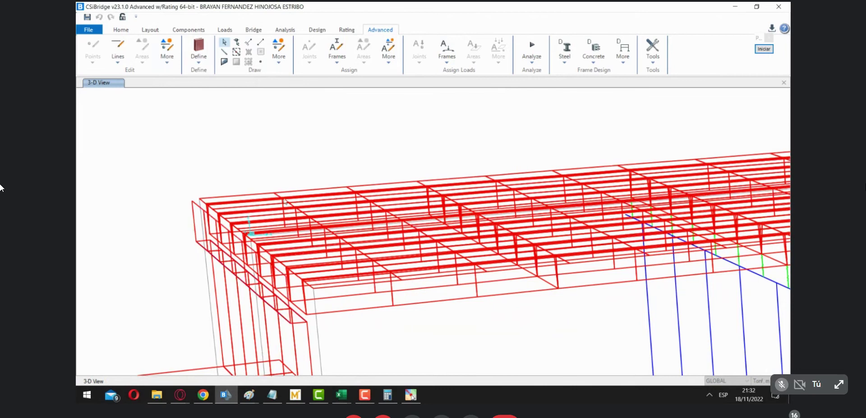
Set the view type to Extrude so the model's members and areas are drawn with their thickness.
{"action": "left_click", "coordinate": [130, 31]}
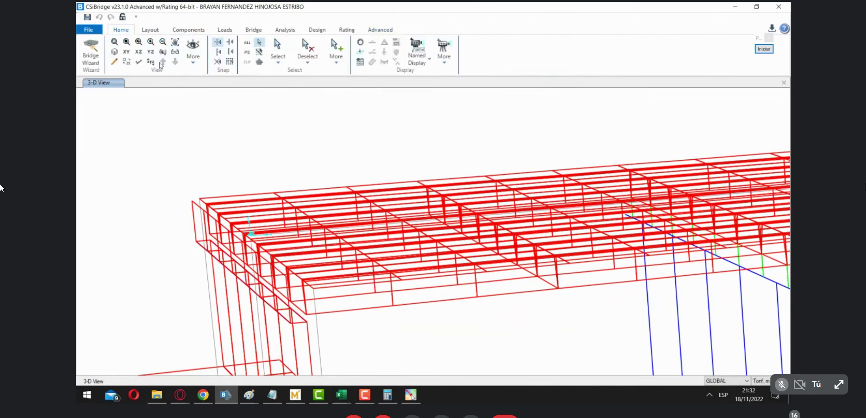
{"action": "left_click", "coordinate": [138, 61]}
{"action": "left_click", "coordinate": [397, 75]}
{"action": "left_click", "coordinate": [473, 120]}
{"action": "left_click", "coordinate": [407, 318]}
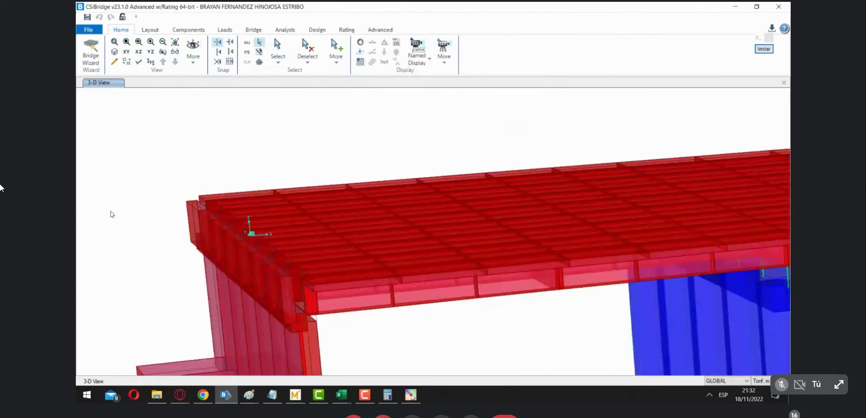
Examine how the head wall, seat and wall of the abutment overlap in side view, briefly selecting head wall and seat and clearing the selection.
{"action": "middle_click_drag", "start_coordinate": [111, 214], "coordinate": [120, 127]}
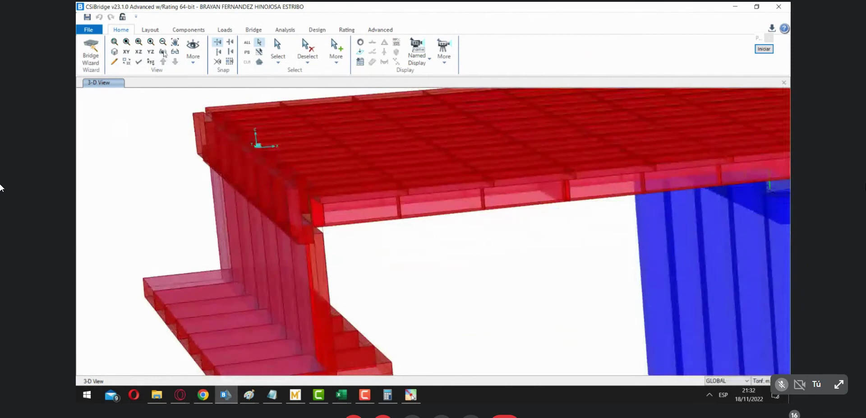
{"action": "left_click", "coordinate": [163, 52]}
{"action": "mouse_move", "coordinate": [473, 269]}
{"action": "left_mouse_down"}
{"action": "mouse_move", "coordinate": [419, 258]}
{"action": "mouse_move", "coordinate": [428, 261]}
{"action": "left_mouse_up"}
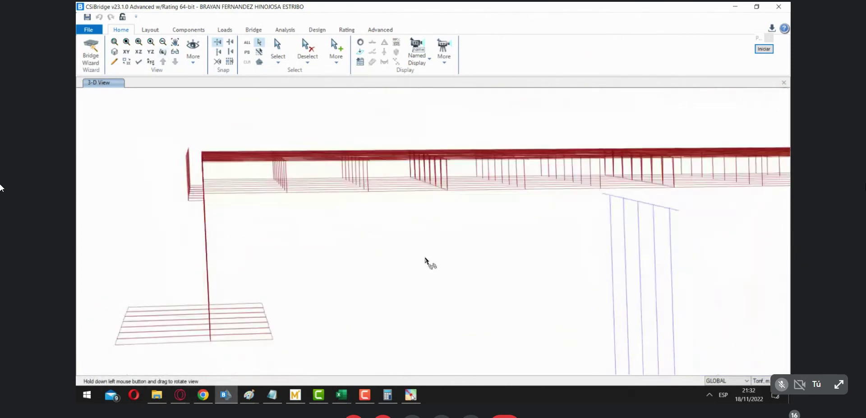
{"action": "scroll", "coordinate": [196, 207], "scroll_direction": "up", "scroll_amount": 4}
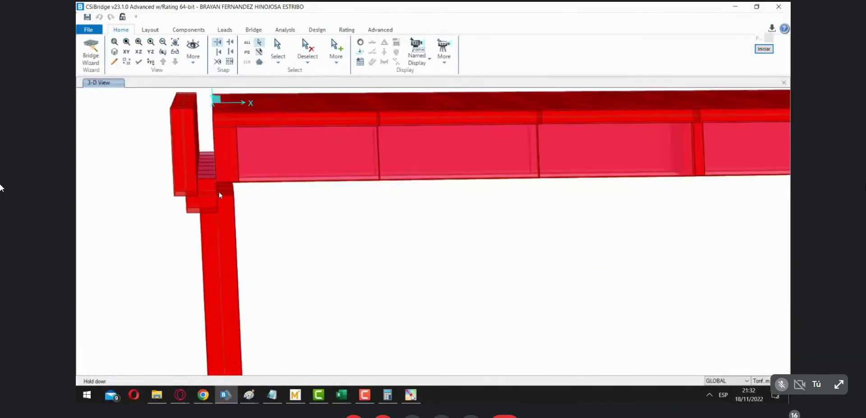
{"action": "scroll", "coordinate": [224, 202], "scroll_direction": "up", "scroll_amount": 3}
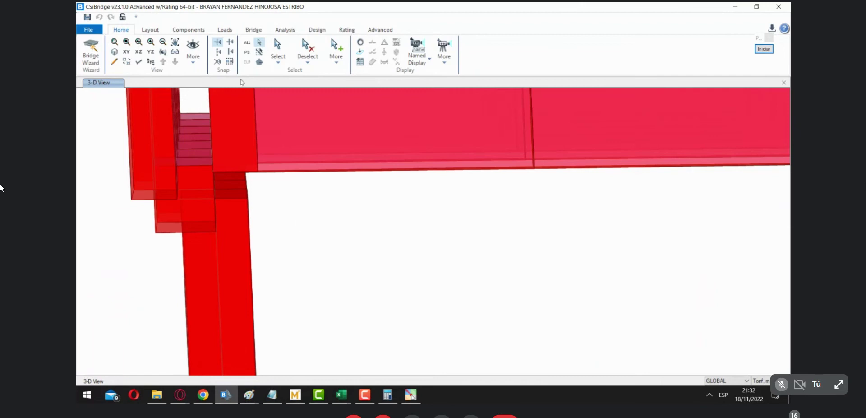
{"action": "left_click", "coordinate": [163, 52]}
{"action": "left_click_drag", "start_coordinate": [293, 217], "coordinate": [276, 224]}
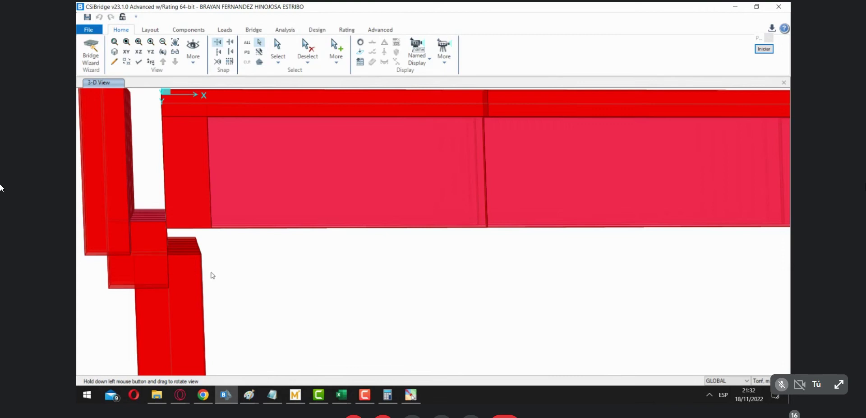
{"action": "left_click_drag", "start_coordinate": [268, 332], "coordinate": [96, 325]}
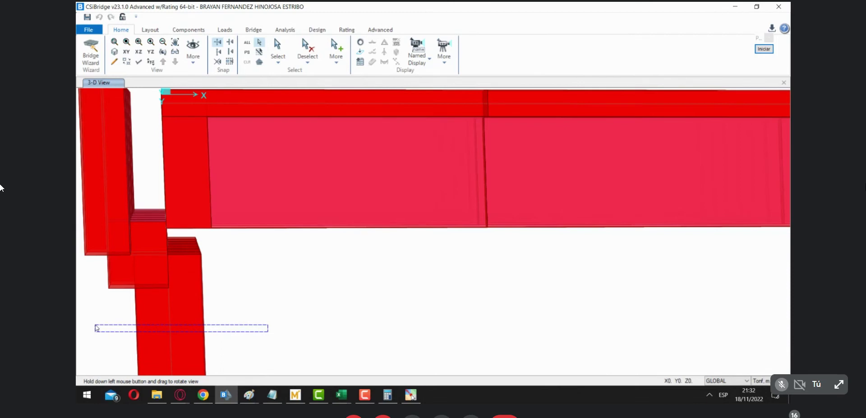
{"action": "left_click_drag", "start_coordinate": [97, 328], "coordinate": [271, 331]}
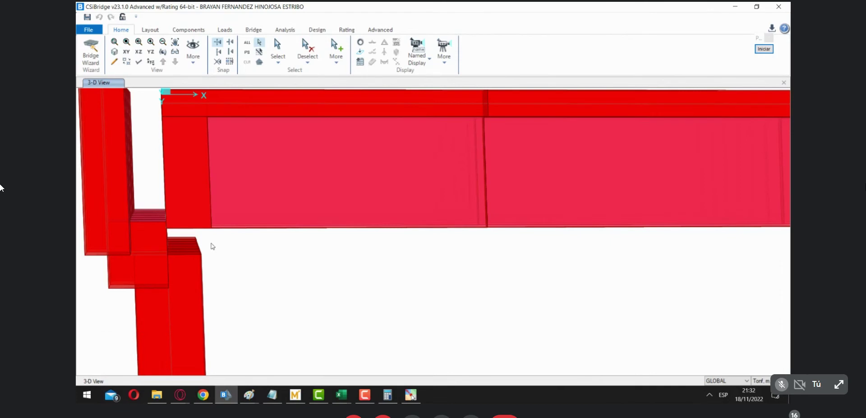
{"action": "scroll", "coordinate": [249, 280], "scroll_direction": "down", "scroll_amount": 3}
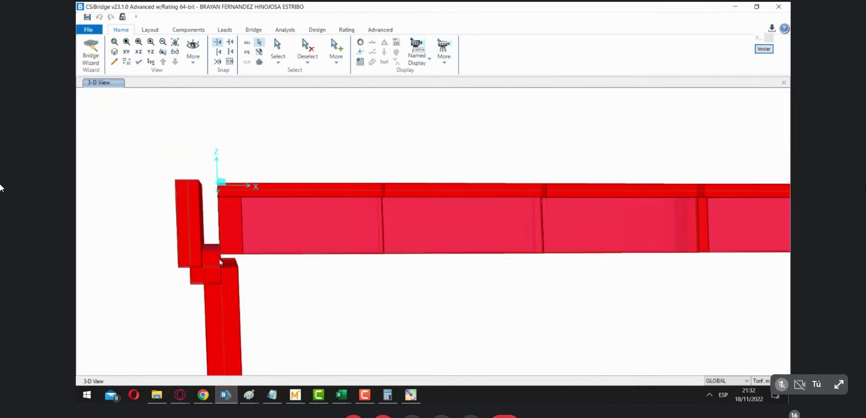
{"action": "scroll", "coordinate": [221, 261], "scroll_direction": "up", "scroll_amount": 2}
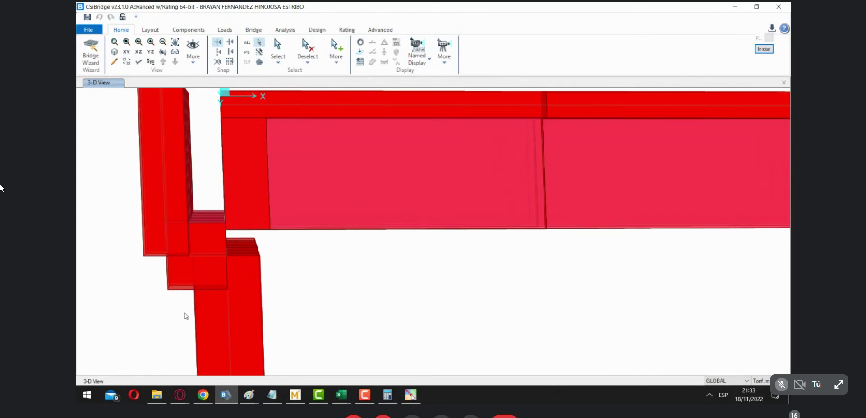
{"action": "left_click_drag", "start_coordinate": [189, 313], "coordinate": [133, 187]}
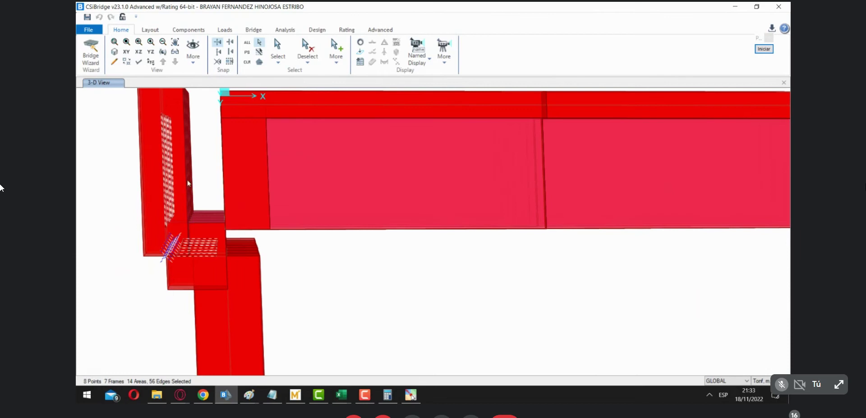
{"action": "key", "text": "Delete"}
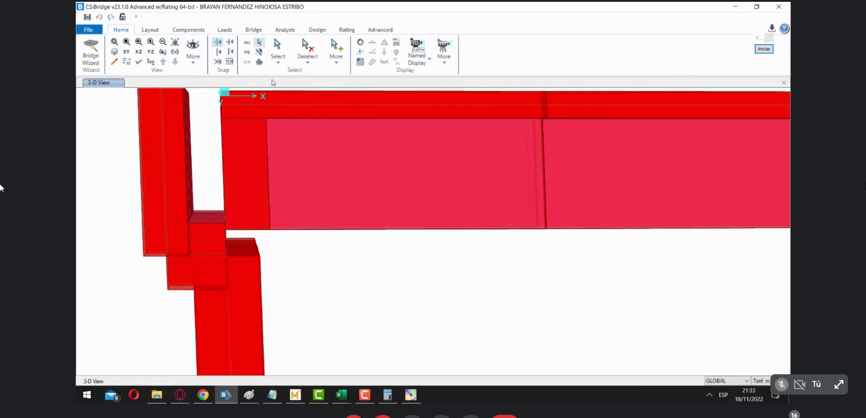
Select all areas with the area sections ESTRIBO CABEZAL and ESTRIBO CAJUELA.
{"action": "left_click", "coordinate": [284, 63]}
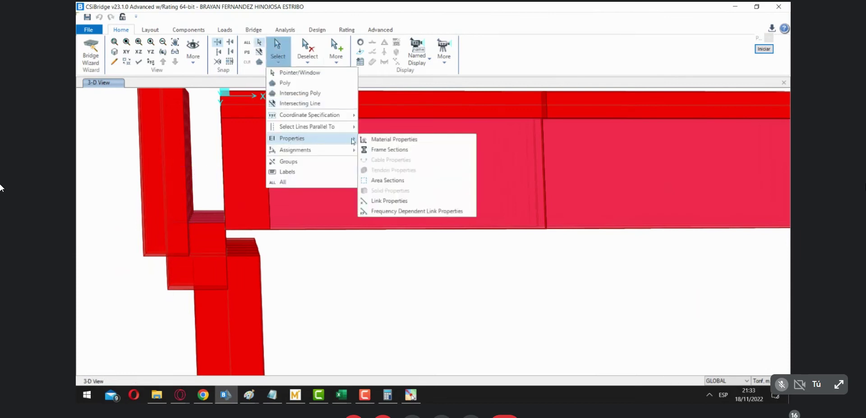
{"action": "mouse_move", "coordinate": [345, 142]}
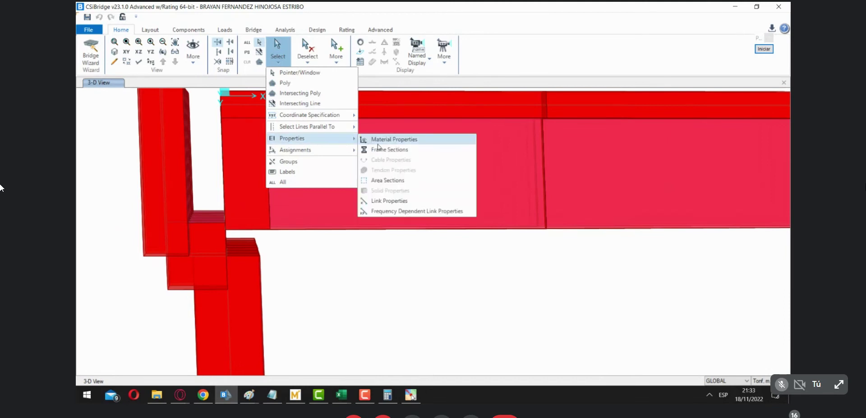
{"action": "left_click", "coordinate": [391, 181]}
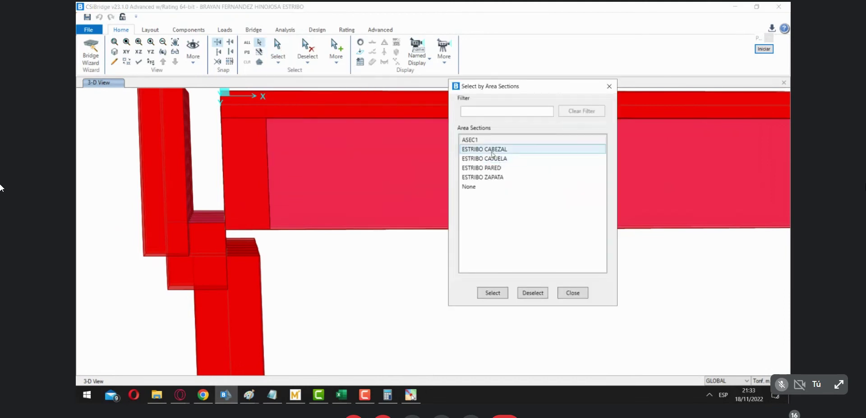
{"action": "left_click", "coordinate": [492, 149]}
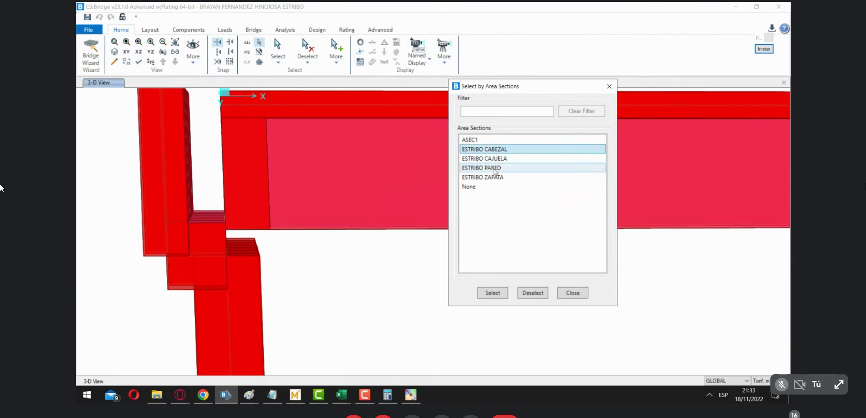
{"action": "left_click", "coordinate": [494, 159], "text": "ctrl"}
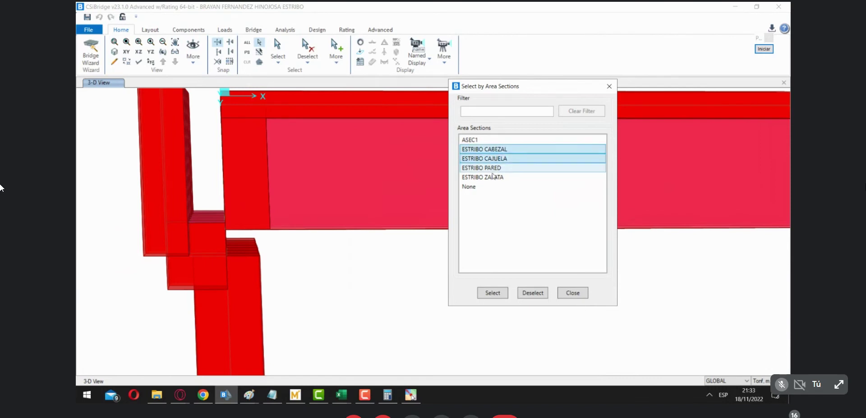
{"action": "left_click", "coordinate": [492, 292]}
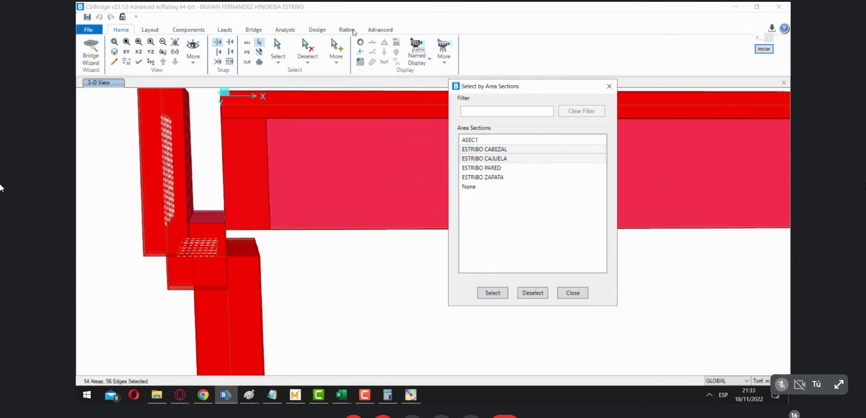
Move the selected head wall and seat areas by a Delta Z of -0.5 m.
{"action": "left_click", "coordinate": [382, 29]}
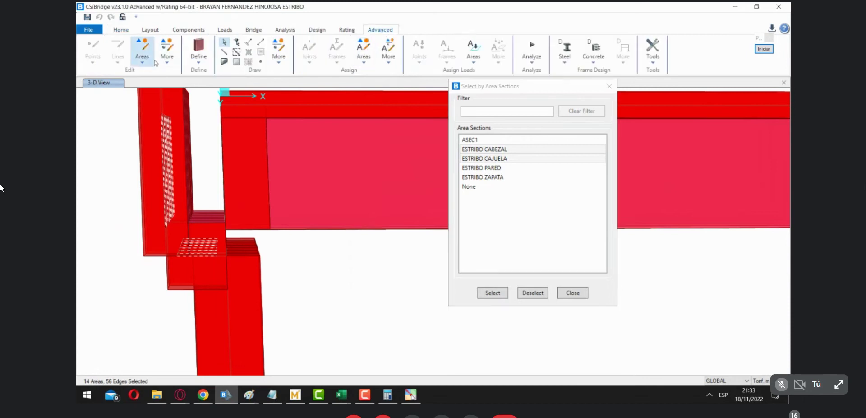
{"action": "left_click", "coordinate": [167, 49]}
{"action": "left_click", "coordinate": [202, 179]}
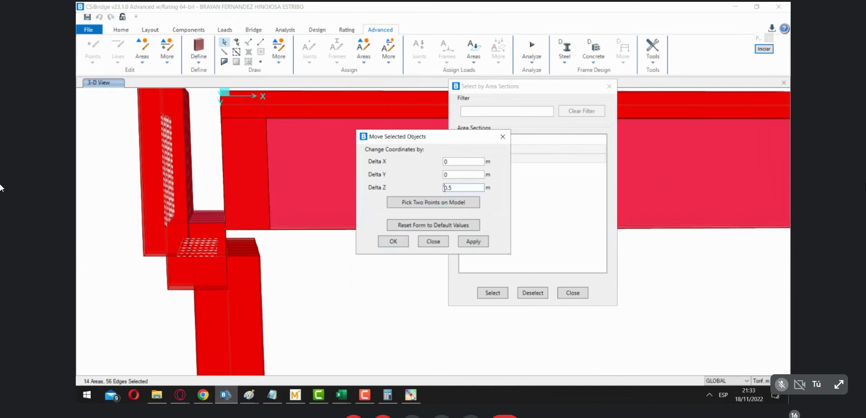
{"action": "type", "text": "-"}
{"action": "left_click", "coordinate": [476, 242]}
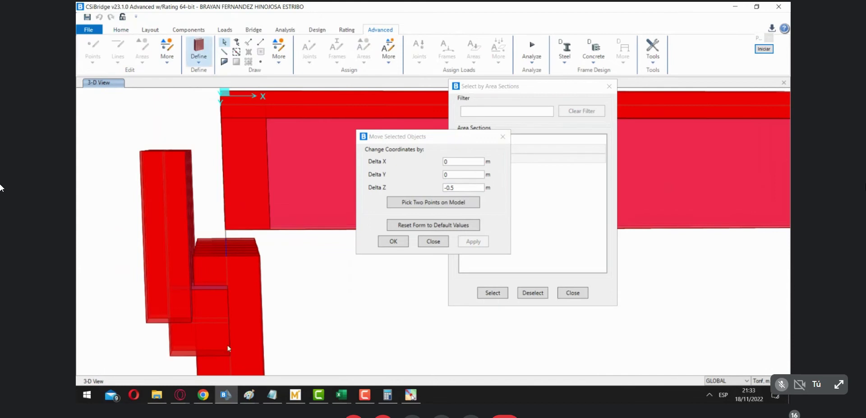
Reselect the ESTRIBO CABEZAL and ESTRIBO CAJUELA areas and move them by a Delta Z of 0.25 m.
{"action": "left_click_drag", "start_coordinate": [451, 137], "coordinate": [370, 106]}
{"action": "left_click", "coordinate": [494, 90]}
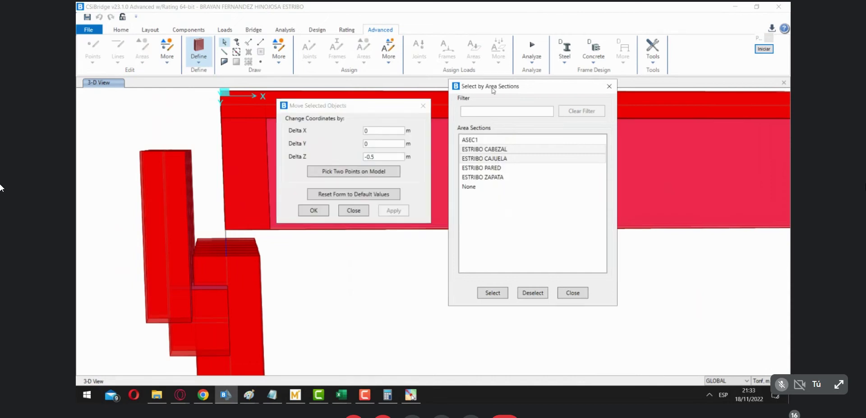
{"action": "left_click", "coordinate": [493, 292]}
{"action": "double_click", "coordinate": [366, 156]}
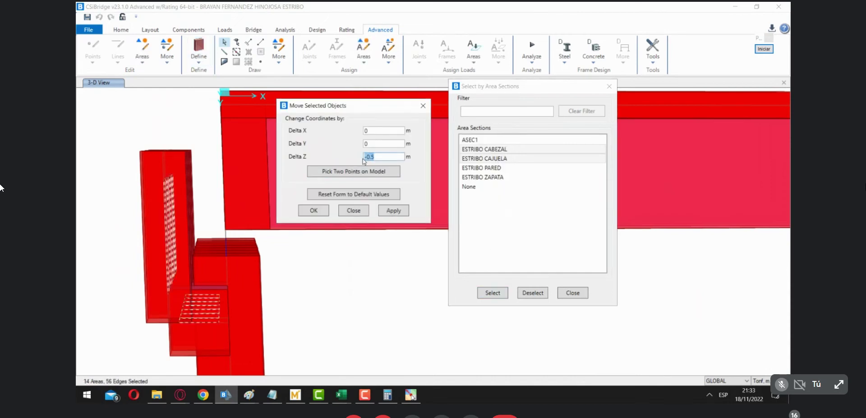
{"action": "type", "text": "0"}
{"action": "left_click", "coordinate": [380, 211]}
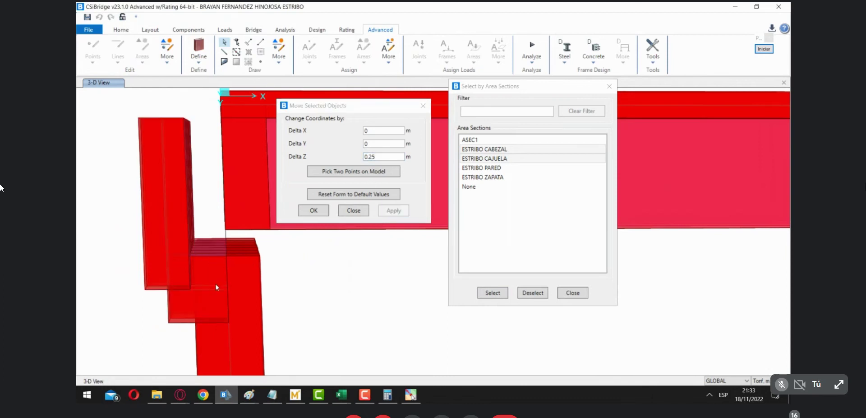
{"action": "left_click", "coordinate": [425, 107]}
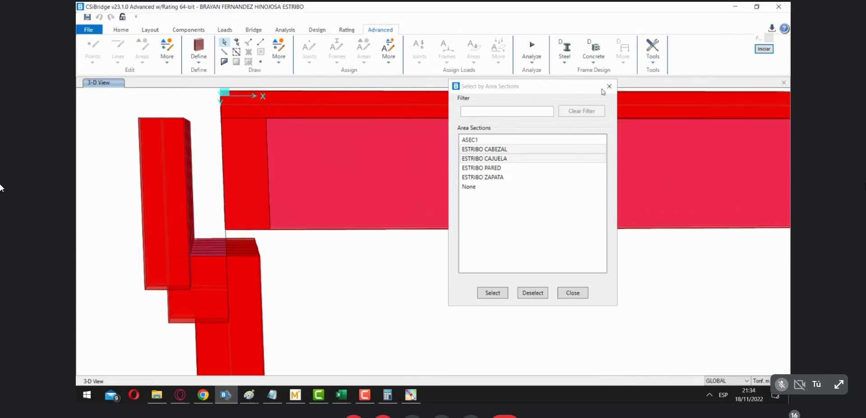
{"action": "left_click", "coordinate": [609, 86]}
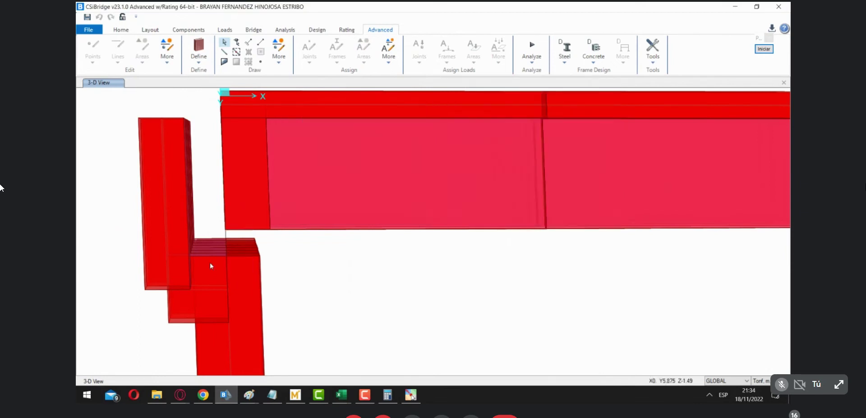
Delete the head wall areas standing above the seat's outer edge.
{"action": "left_click", "coordinate": [129, 31]}
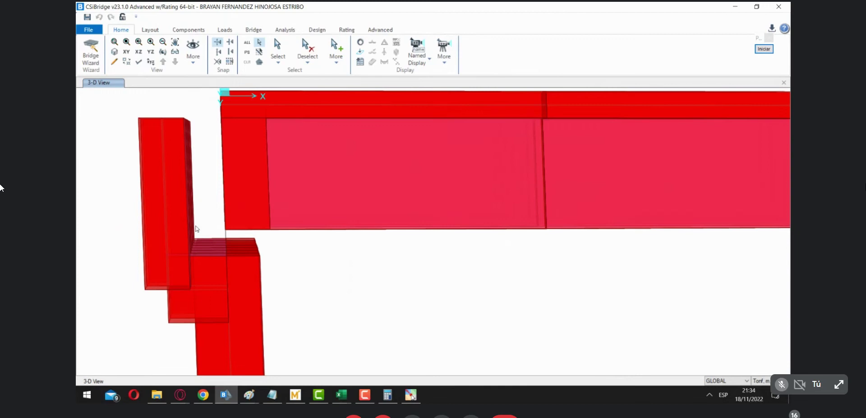
{"action": "left_click_drag", "start_coordinate": [203, 194], "coordinate": [126, 167]}
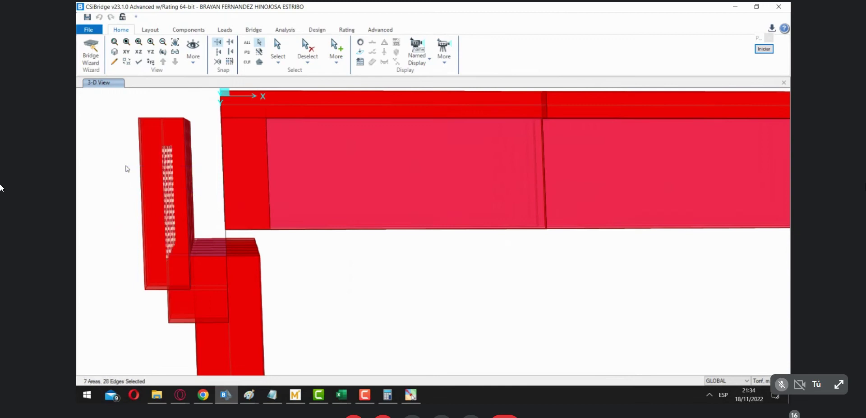
{"action": "key", "text": "Delete"}
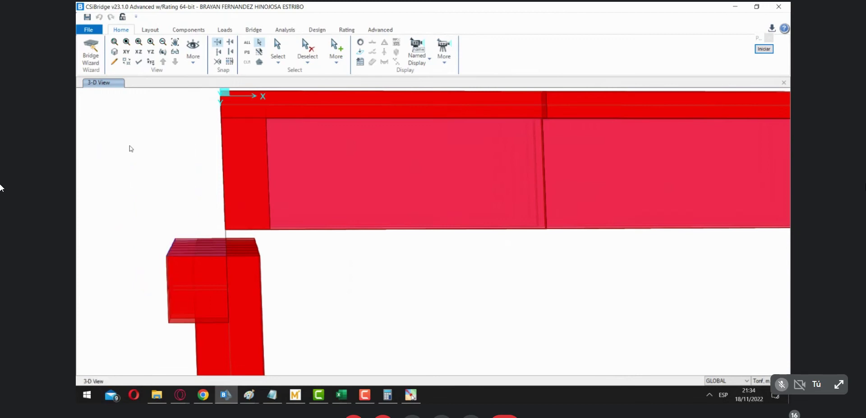
Set the view type to Standard so the model is drawn without its thickness.
{"action": "left_click", "coordinate": [140, 61]}
{"action": "left_click", "coordinate": [390, 74]}
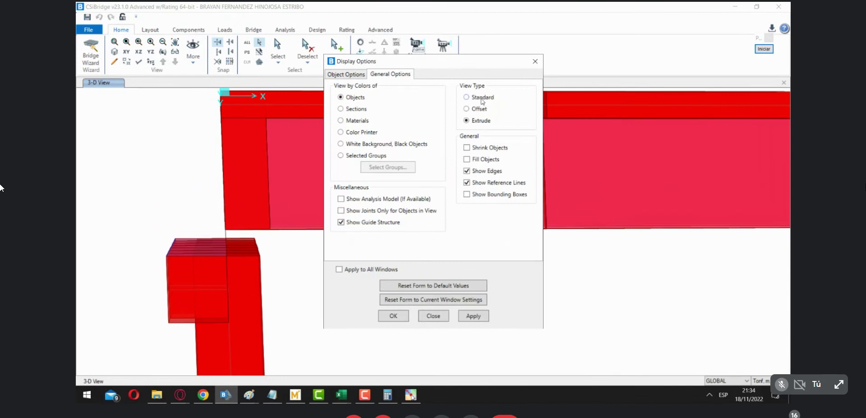
{"action": "left_click", "coordinate": [389, 316]}
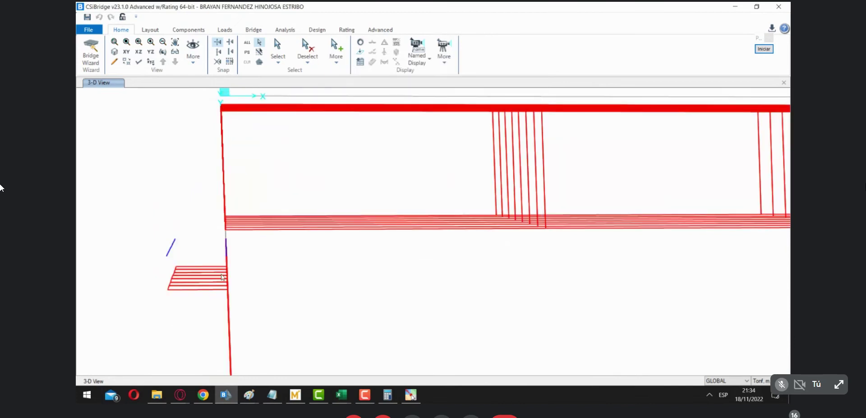
Delete the leftover row of frames floating above the seat's outer edge.
{"action": "left_click", "coordinate": [163, 52]}
{"action": "left_click_drag", "start_coordinate": [260, 252], "coordinate": [274, 267]}
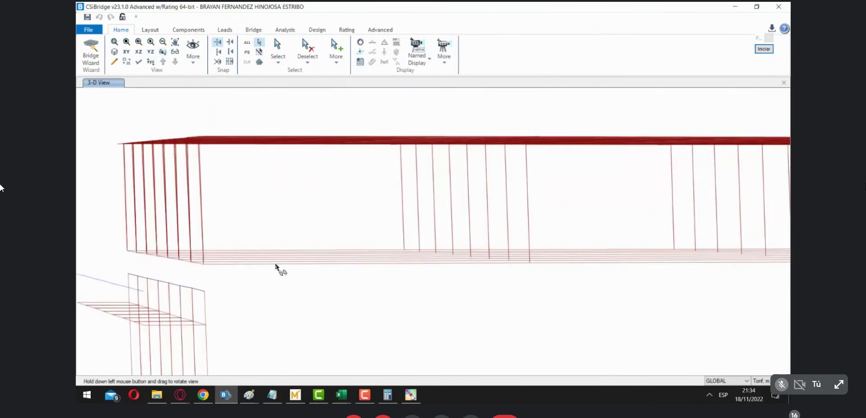
{"action": "left_click", "coordinate": [199, 292]}
{"action": "left_click", "coordinate": [199, 292]}
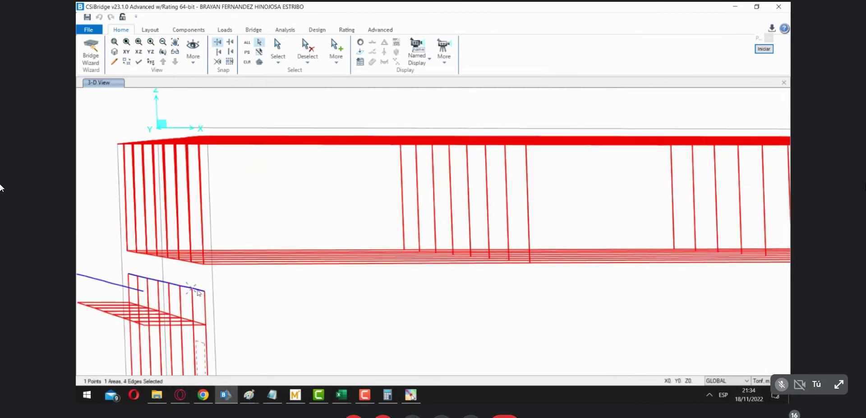
{"action": "middle_click_drag", "start_coordinate": [257, 298], "coordinate": [377, 243]}
{"action": "left_click_drag", "start_coordinate": [231, 211], "coordinate": [255, 239]}
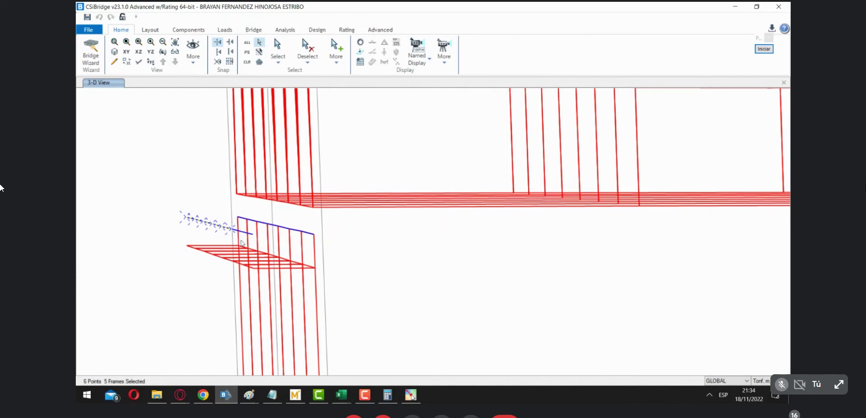
{"action": "left_click", "coordinate": [115, 41]}
{"action": "left_click_drag", "start_coordinate": [157, 200], "coordinate": [358, 297]}
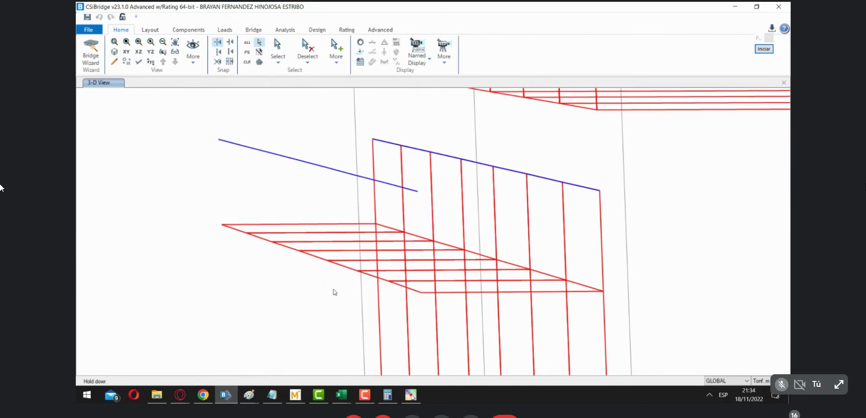
{"action": "left_click", "coordinate": [394, 187]}
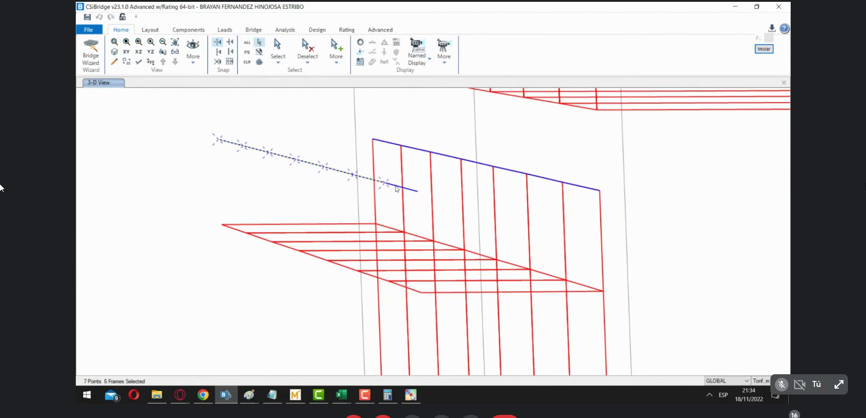
{"action": "left_click", "coordinate": [464, 210]}
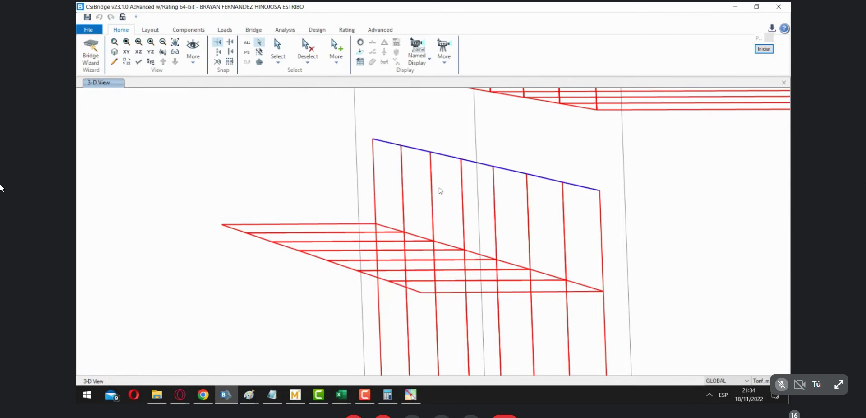
Select the seven frames along the abutment wall's top edge and move them by a Delta Z of -0.25 m.
{"action": "left_click", "coordinate": [397, 144]}
{"action": "left_click", "coordinate": [420, 152]}
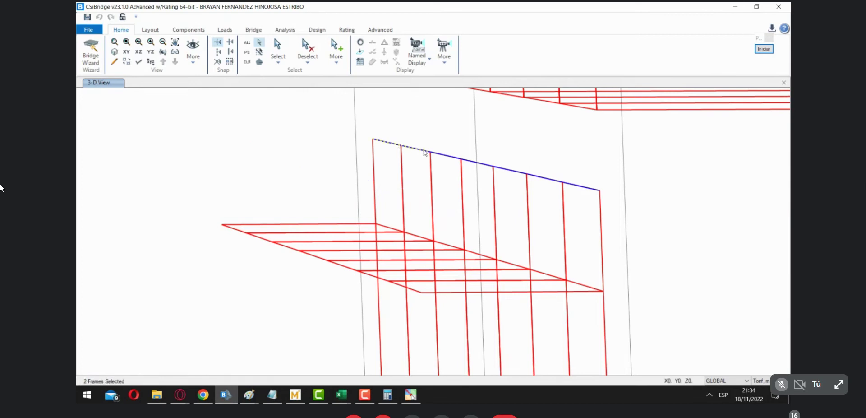
{"action": "left_click", "coordinate": [449, 158]}
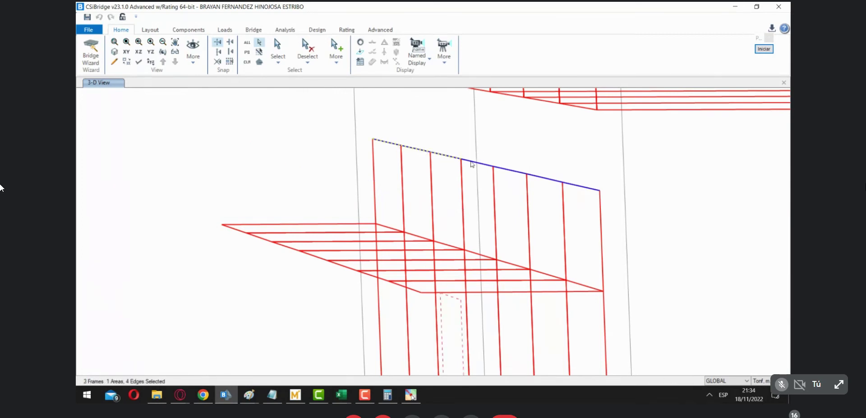
{"action": "left_click", "coordinate": [473, 163]}
{"action": "left_click", "coordinate": [512, 171]}
{"action": "left_click", "coordinate": [539, 177]}
{"action": "left_click", "coordinate": [587, 190]}
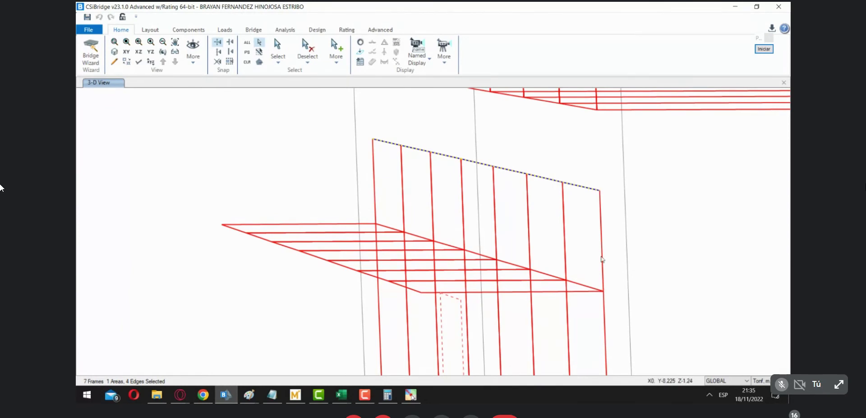
{"action": "left_click", "coordinate": [380, 29]}
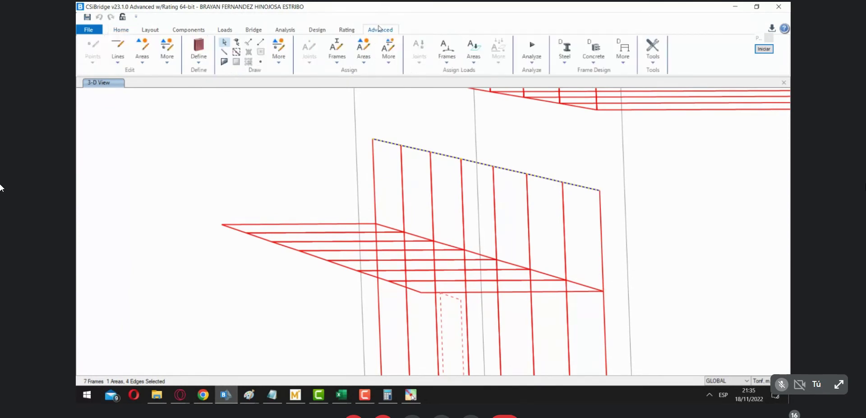
{"action": "left_click", "coordinate": [166, 63]}
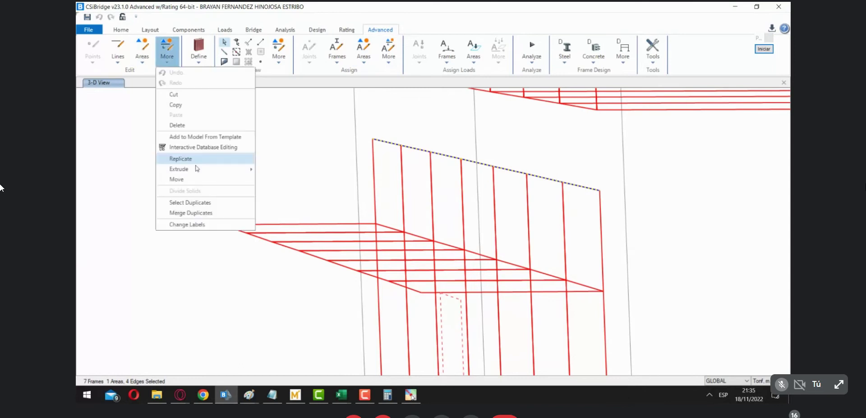
{"action": "left_click", "coordinate": [201, 187]}
{"action": "left_click", "coordinate": [167, 56]}
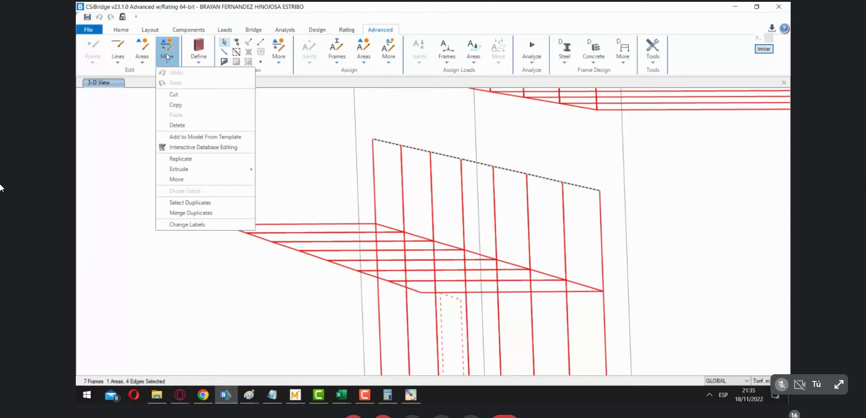
{"action": "left_click", "coordinate": [201, 180]}
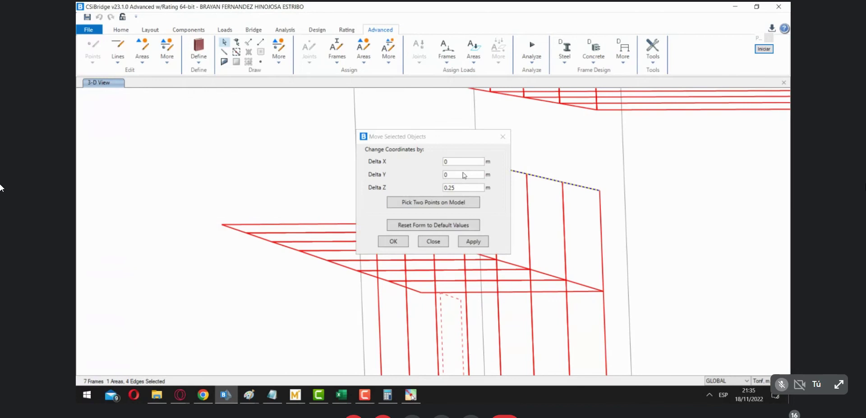
{"action": "left_click", "coordinate": [445, 188]}
{"action": "type", "text": "-"}
{"action": "left_click", "coordinate": [472, 241]}
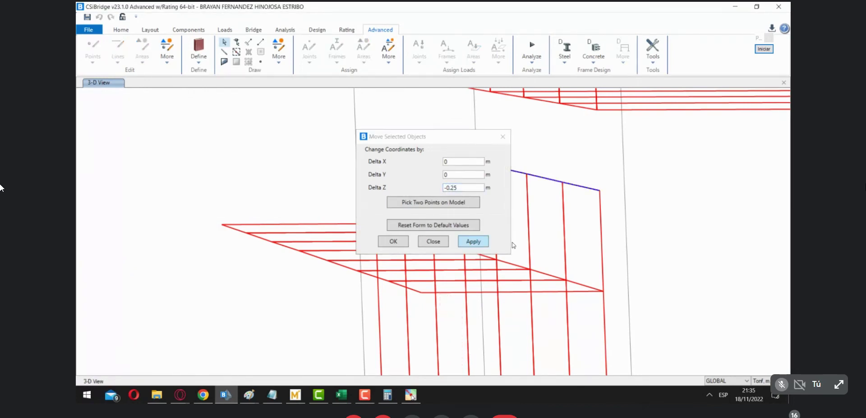
{"action": "left_click", "coordinate": [508, 140]}
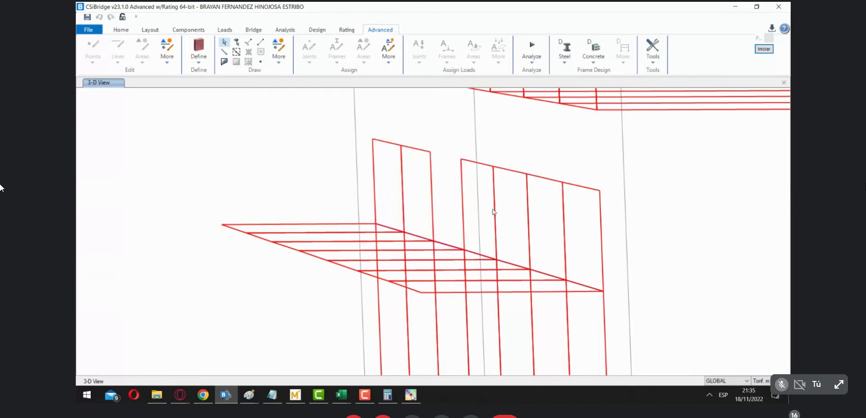
Extrude the seven frames along the wall-seat joint in X toward the span into ESTRIBO CAJUELA areas, with dz 0 and source objects deleted.
{"action": "left_click", "coordinate": [389, 228]}
{"action": "left_click", "coordinate": [408, 236]}
{"action": "left_click", "coordinate": [411, 241]}
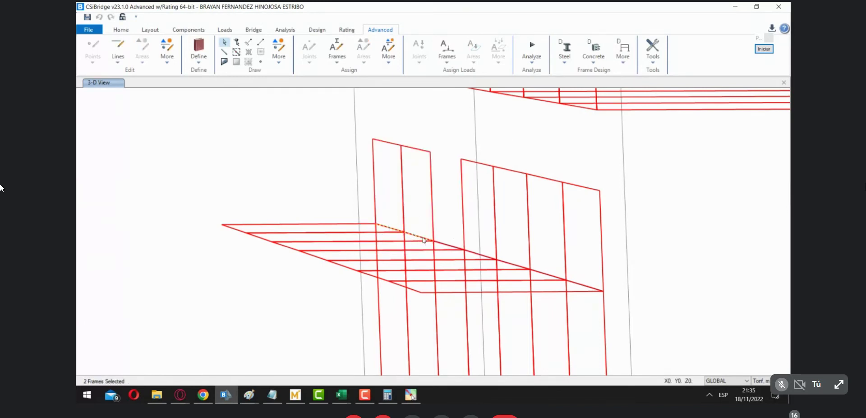
{"action": "left_click", "coordinate": [475, 253]}
{"action": "left_click", "coordinate": [509, 263]}
{"action": "left_click", "coordinate": [543, 273]}
{"action": "left_click", "coordinate": [584, 287]}
{"action": "left_click", "coordinate": [168, 57]}
{"action": "left_click", "coordinate": [168, 50]}
{"action": "left_click", "coordinate": [117, 50]}
{"action": "left_click", "coordinate": [177, 58]}
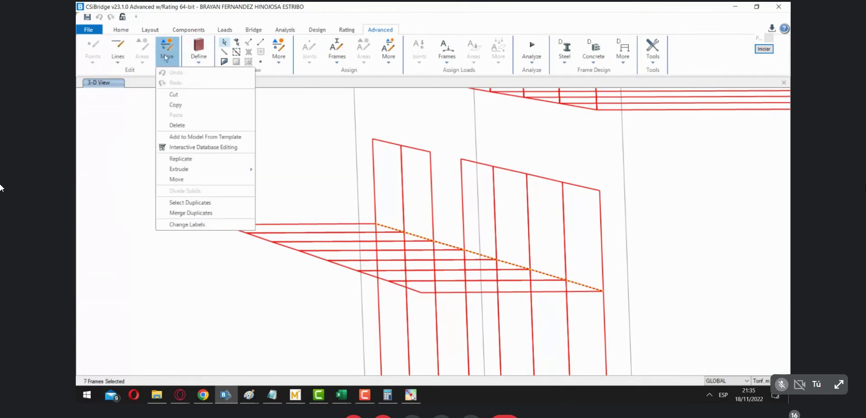
{"action": "mouse_move", "coordinate": [248, 170]}
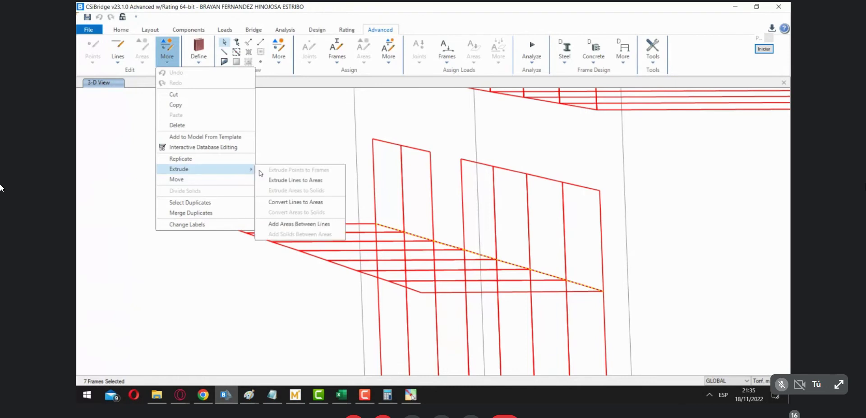
{"action": "left_click", "coordinate": [308, 180]}
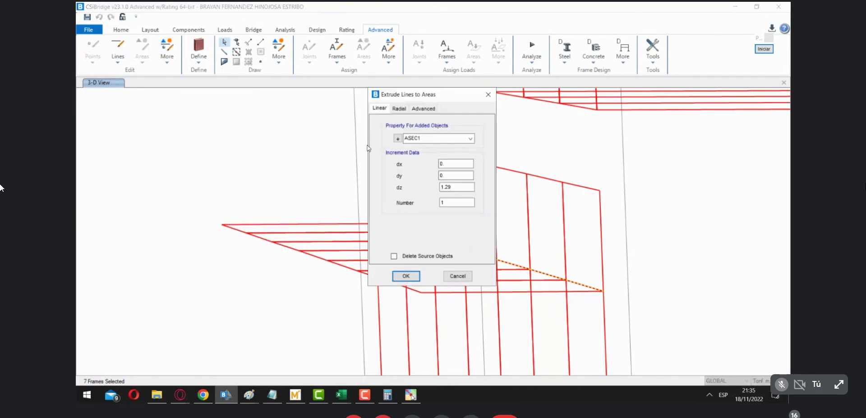
{"action": "left_click_drag", "start_coordinate": [401, 97], "coordinate": [146, 97]}
{"action": "left_click", "coordinate": [195, 139]}
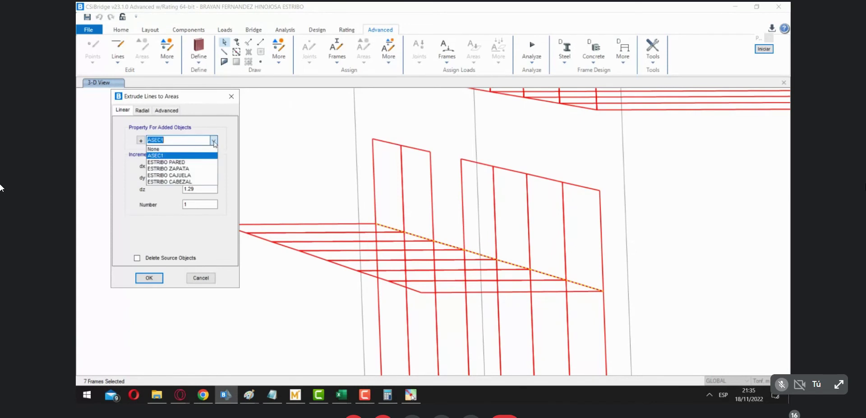
{"action": "left_click", "coordinate": [191, 176]}
{"action": "left_click", "coordinate": [156, 258]}
{"action": "left_click_drag", "start_coordinate": [199, 191], "coordinate": [172, 194]}
{"action": "type", "text": "0"}
{"action": "key", "text": "shift+Tab"}
{"action": "key", "text": "shift+Tab"}
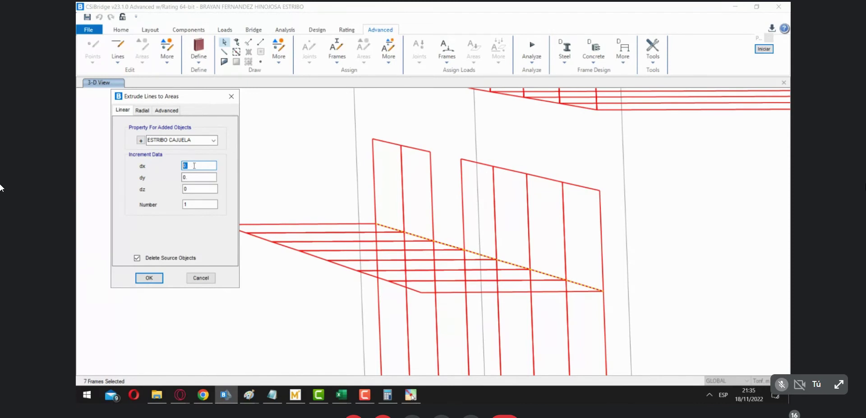
{"action": "left_click", "coordinate": [156, 278]}
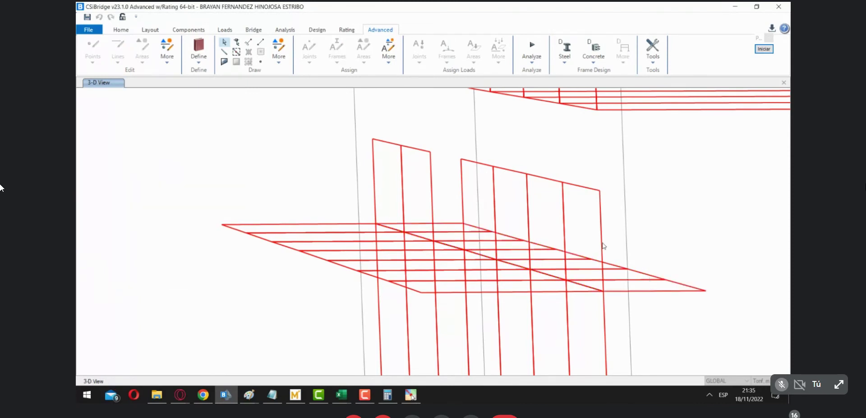
Select the wall panel bordering the gap and set up a linear replicate of it with dz 0.
{"action": "left_click", "coordinate": [472, 188]}
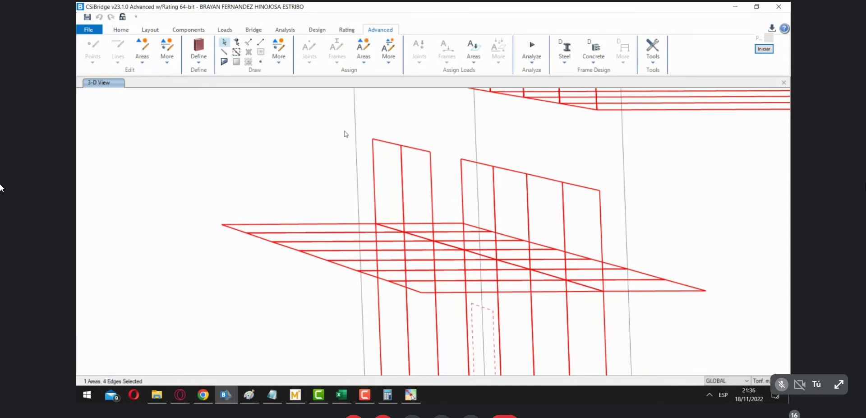
{"action": "key", "text": "ctrl+r"}
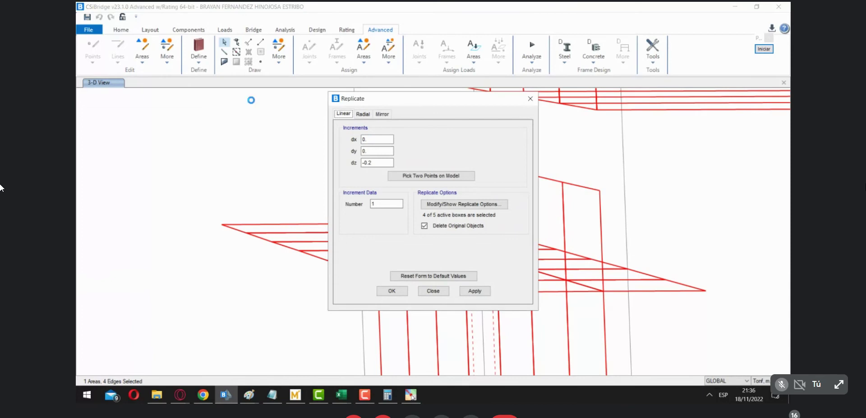
{"action": "left_click_drag", "start_coordinate": [436, 104], "coordinate": [239, 108]}
{"action": "double_click", "coordinate": [180, 166]}
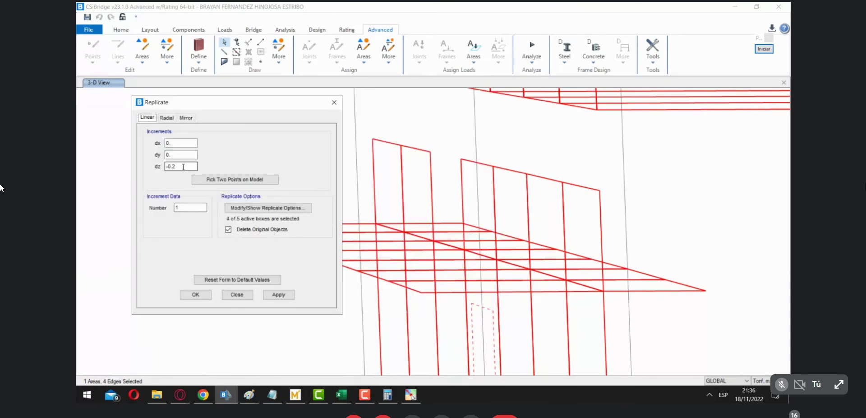
{"action": "type", "text": "0"}
{"action": "double_click", "coordinate": [180, 143]}
{"action": "left_click", "coordinate": [171, 155]}
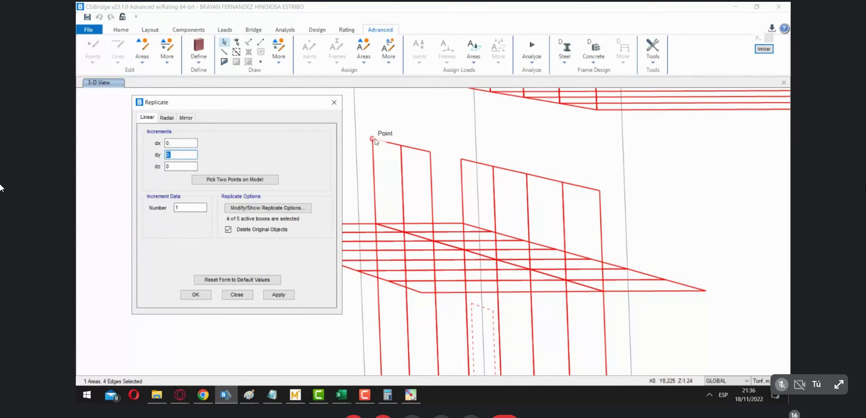
Switch to Calculator and subtract 5.875 from 8.225 to get the Y spacing between the wall panels.
{"action": "left_click", "coordinate": [388, 395]}
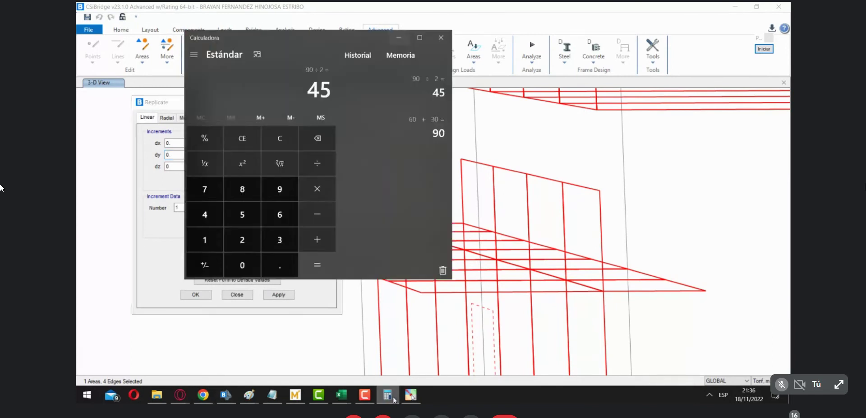
{"action": "type", "text": "8.225 -"}
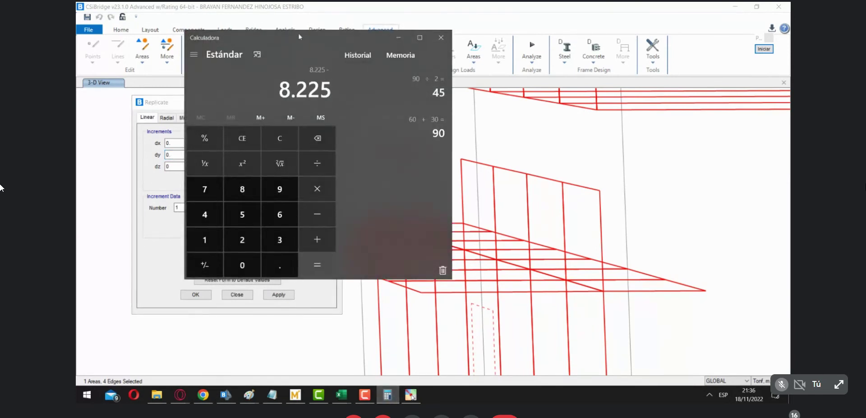
{"action": "left_click_drag", "start_coordinate": [299, 36], "coordinate": [630, 90]}
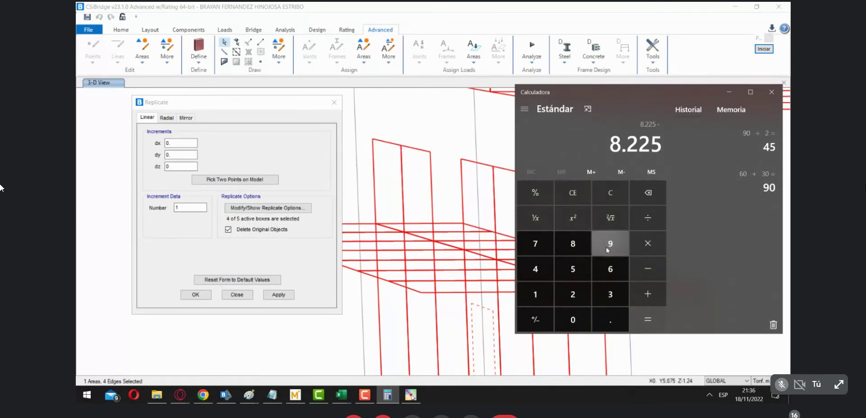
{"action": "left_click", "coordinate": [582, 267]}
{"action": "left_click", "coordinate": [609, 321]}
{"action": "left_click", "coordinate": [573, 243]}
{"action": "left_click", "coordinate": [536, 243]}
{"action": "left_click", "coordinate": [573, 269]}
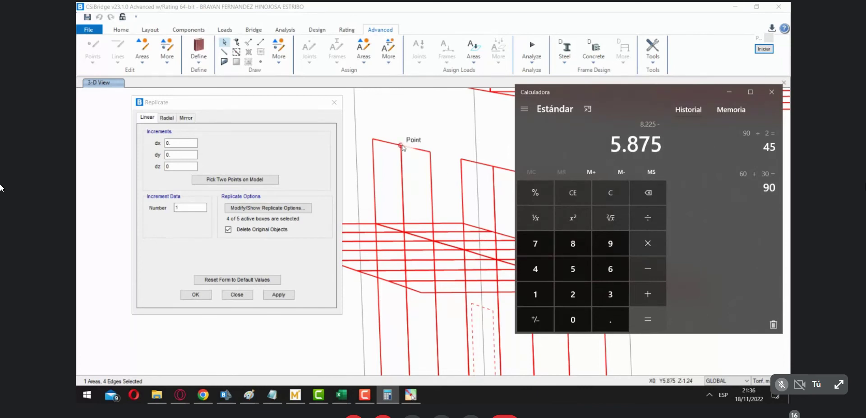
{"action": "left_click", "coordinate": [654, 327]}
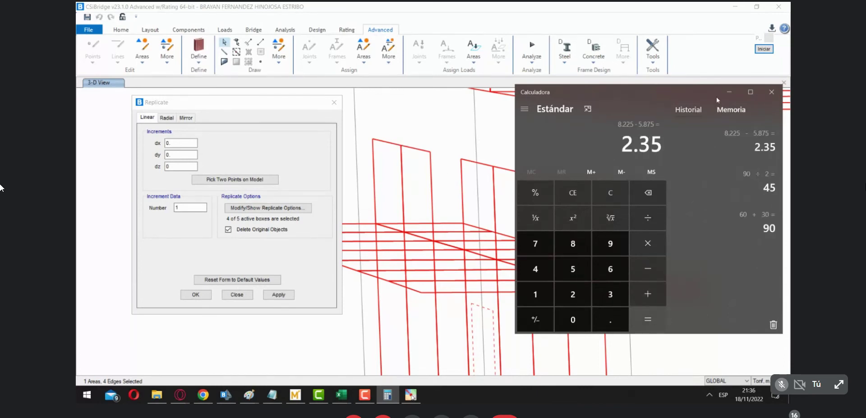
{"action": "left_click", "coordinate": [729, 92]}
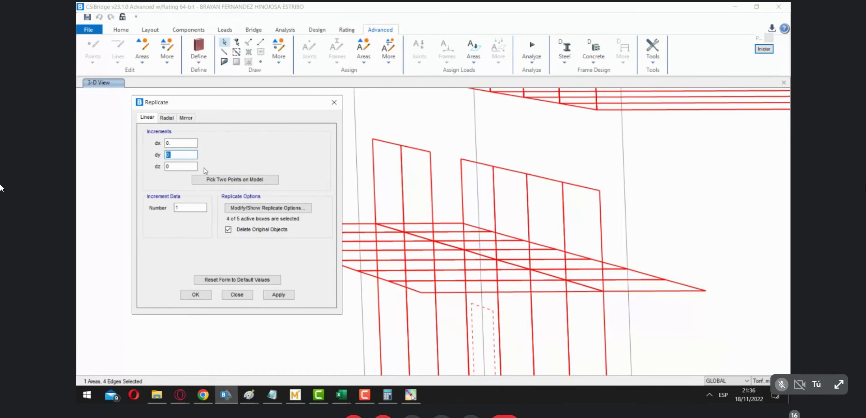
Replicate the panel once into the gap with dy 2.35 m, keeping the original object.
{"action": "type", "text": "2.35"}
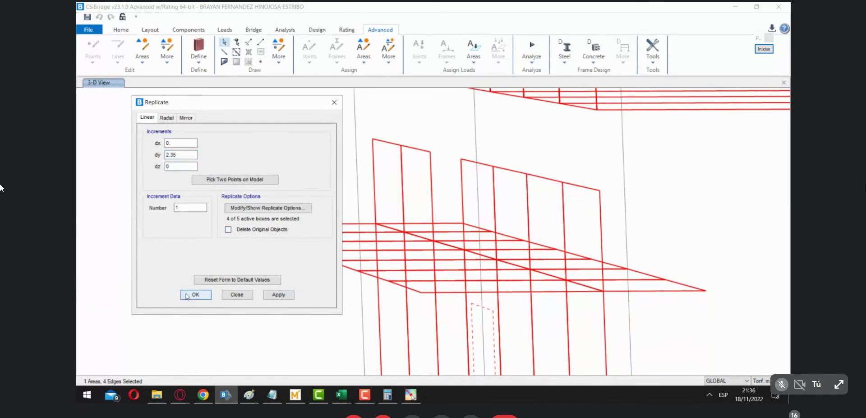
{"action": "scroll", "coordinate": [449, 178], "scroll_direction": "down", "scroll_amount": 3}
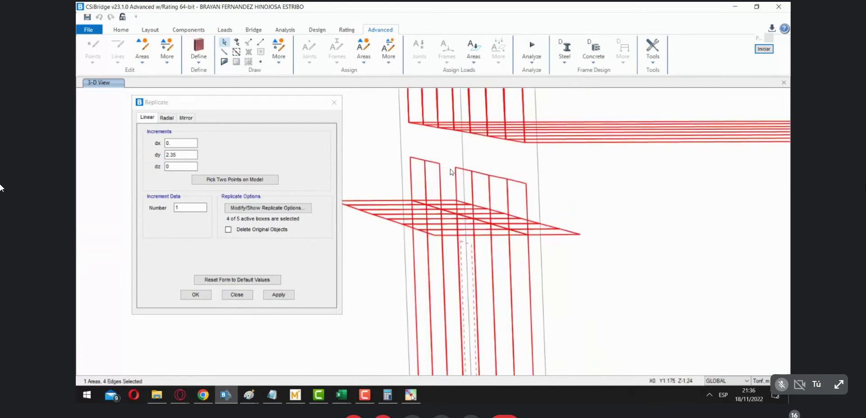
{"action": "left_click", "coordinate": [196, 294]}
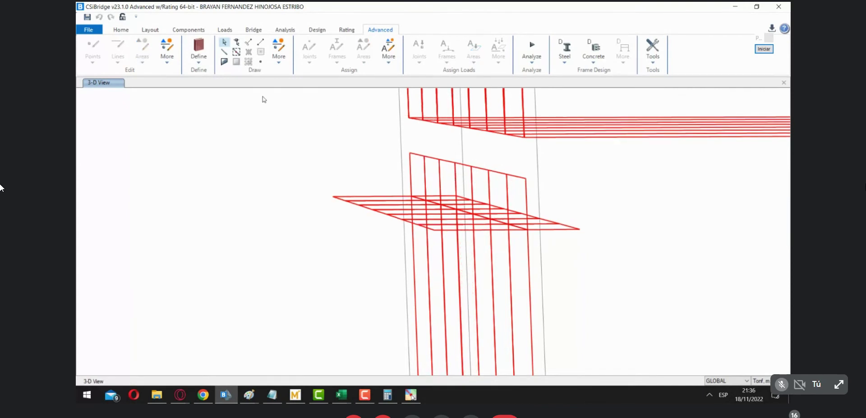
Draw a straight frame with section None along the seat's full outer edge at X -0.4, from corner to corner.
{"action": "left_click", "coordinate": [224, 51]}
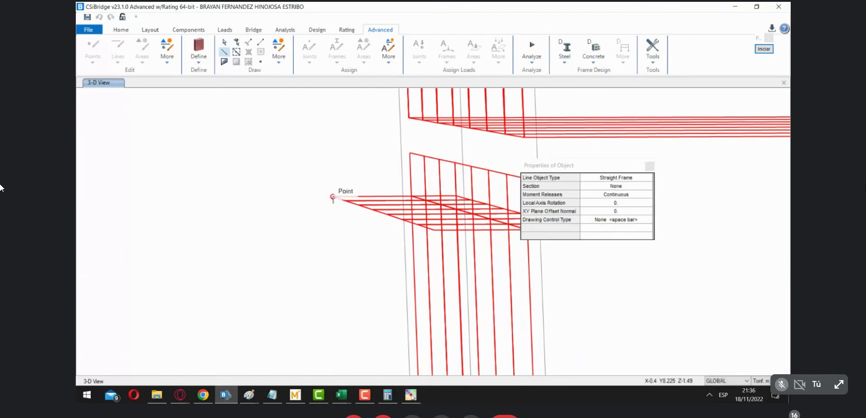
{"action": "left_click", "coordinate": [435, 230]}
{"action": "key", "text": "Escape"}
{"action": "key", "text": "Escape"}
Select the frame on the seat's outer edge and divide it into 7 frames with a last/first length ratio of 1.
{"action": "left_click", "coordinate": [354, 207]}
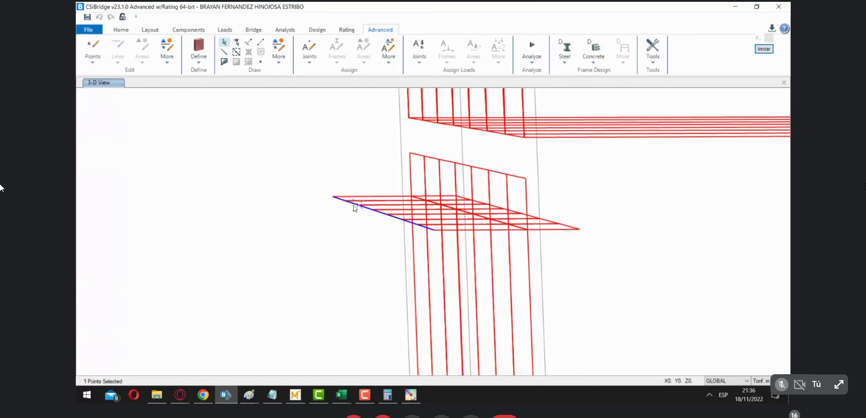
{"action": "left_click", "coordinate": [355, 208]}
{"action": "left_click", "coordinate": [353, 206]}
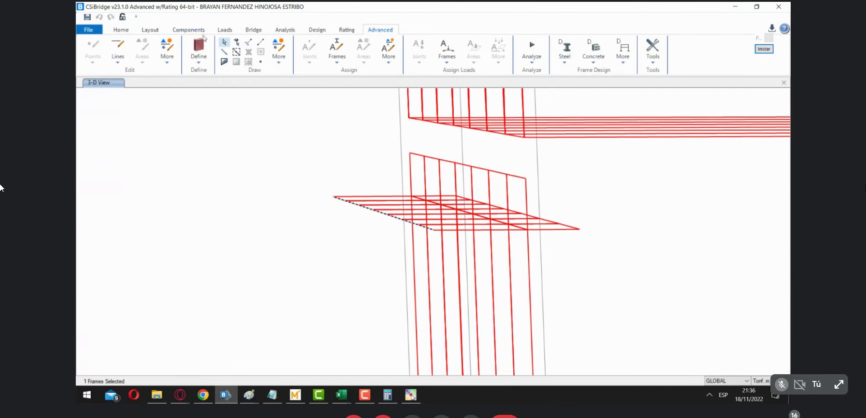
{"action": "left_click", "coordinate": [118, 52]}
{"action": "left_click", "coordinate": [133, 72]}
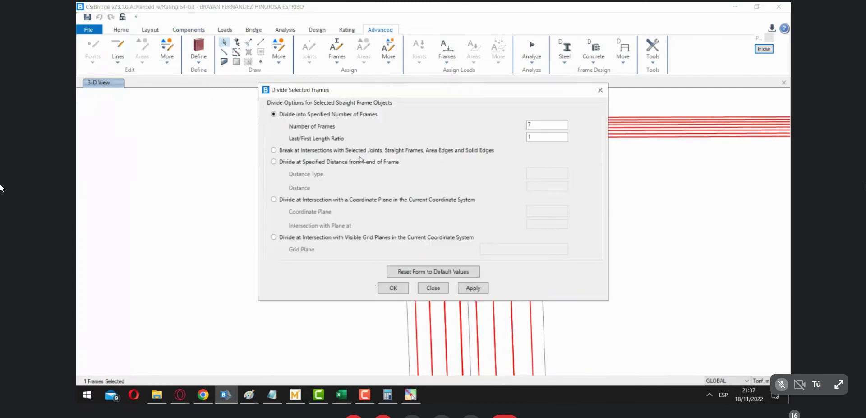
{"action": "left_click", "coordinate": [391, 287]}
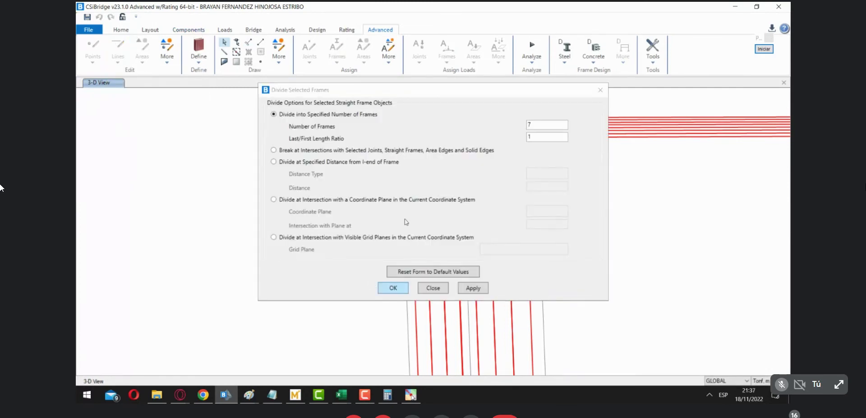
Select all seven frames along the seat's outer edge at X -0.4, leaving their joints out of the selection.
{"action": "left_click_drag", "start_coordinate": [317, 184], "coordinate": [408, 250]}
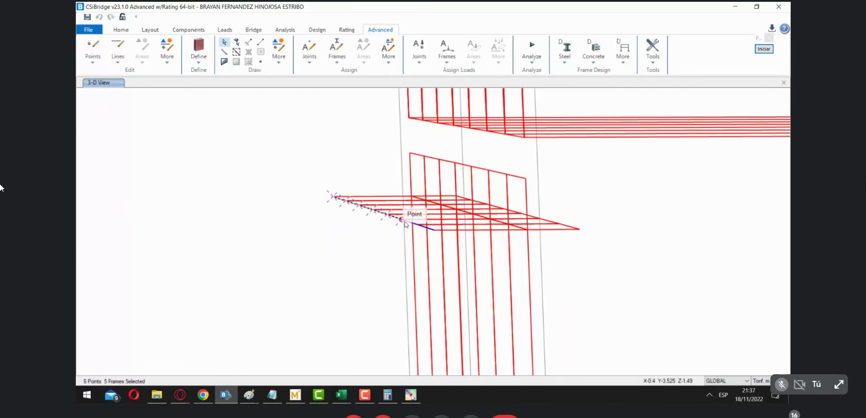
{"action": "left_click", "coordinate": [426, 230]}
{"action": "left_click", "coordinate": [427, 230]}
{"action": "left_click", "coordinate": [428, 239]}
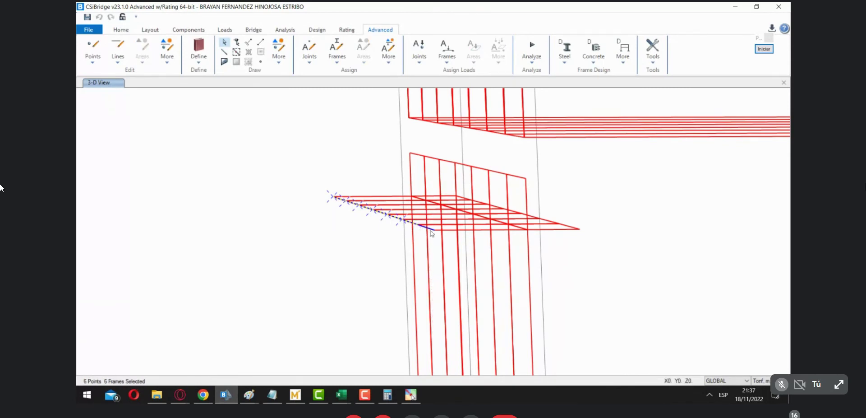
{"action": "scroll", "coordinate": [409, 228], "scroll_direction": "up", "scroll_amount": 1}
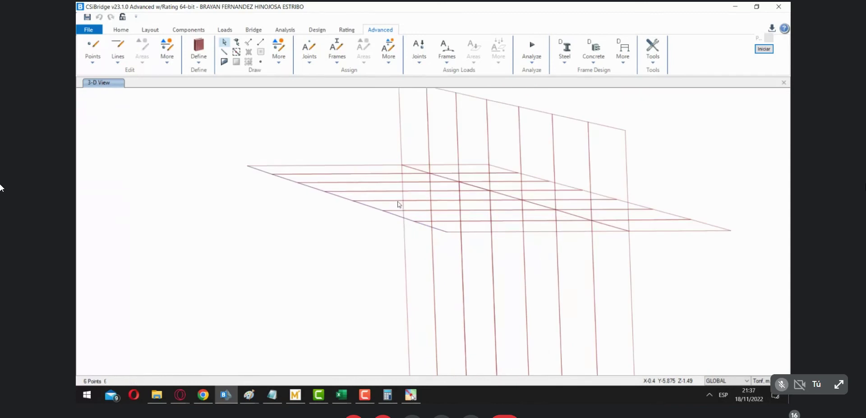
{"action": "left_click", "coordinate": [426, 225]}
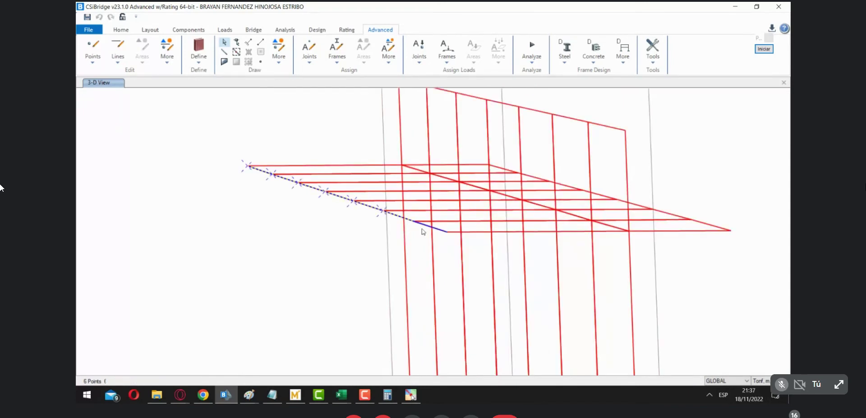
{"action": "left_click", "coordinate": [384, 210]}
{"action": "left_click", "coordinate": [355, 200]}
{"action": "left_click", "coordinate": [323, 191]}
{"action": "left_click", "coordinate": [298, 183]}
{"action": "left_click", "coordinate": [273, 173]}
{"action": "left_click", "coordinate": [247, 165]}
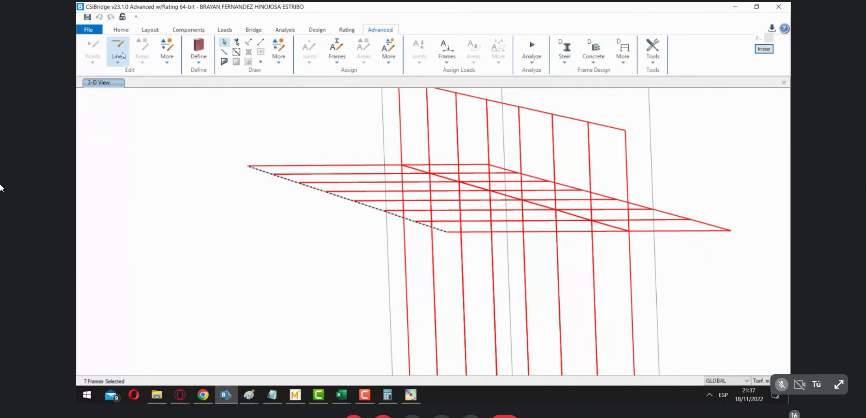
{"action": "left_click", "coordinate": [165, 56]}
{"action": "left_click", "coordinate": [162, 58]}
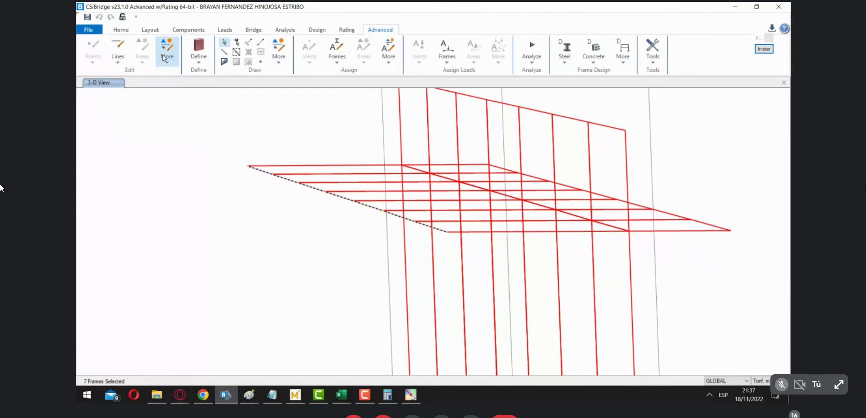
{"action": "left_click", "coordinate": [164, 58]}
{"action": "mouse_move", "coordinate": [236, 169]}
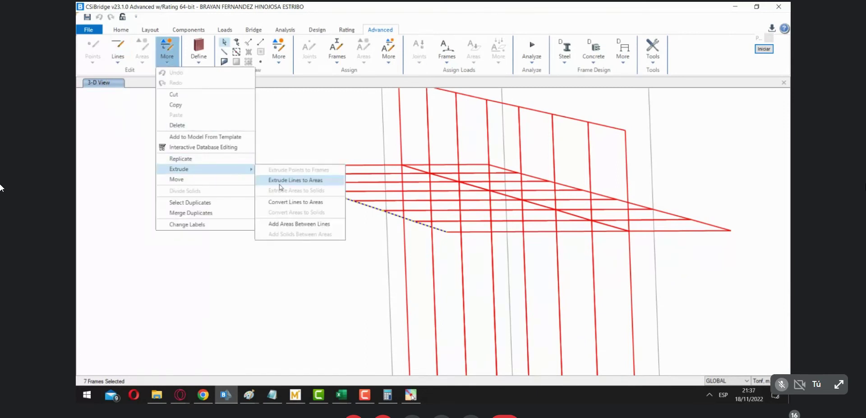
{"action": "left_click", "coordinate": [295, 180]}
{"action": "left_click_drag", "start_coordinate": [405, 97], "coordinate": [145, 97]}
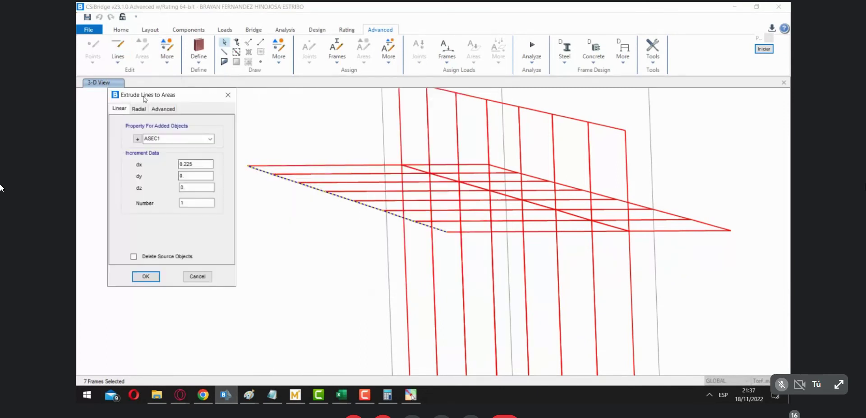
{"action": "left_click_drag", "start_coordinate": [194, 163], "coordinate": [155, 165]}
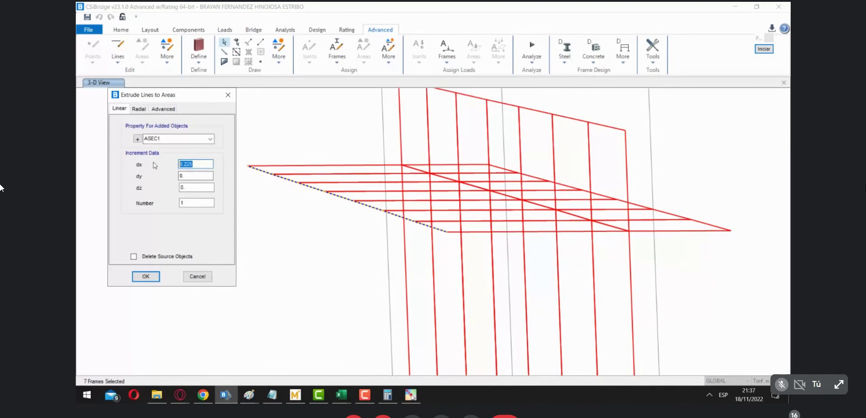
{"action": "left_click", "coordinate": [210, 139]}
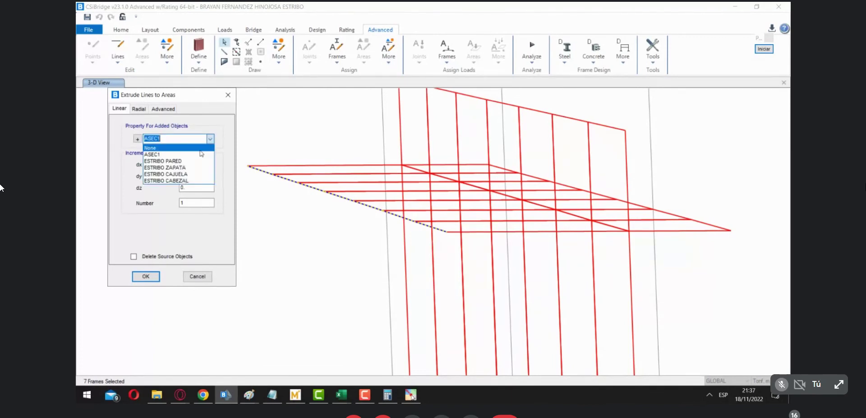
{"action": "left_click", "coordinate": [180, 180]}
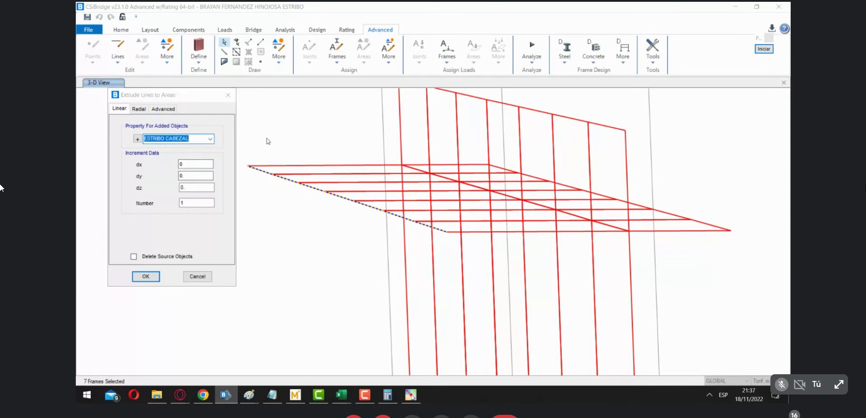
{"action": "left_click", "coordinate": [229, 94]}
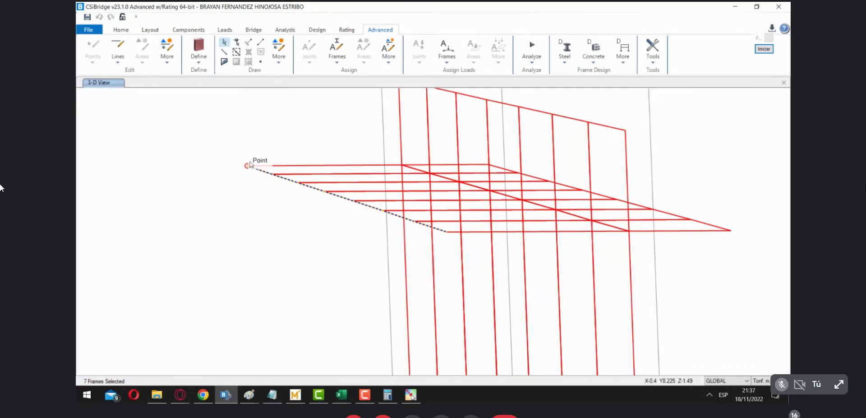
Extrude the seven edge frames upward into ESTRIBO CABEZAL areas with dx 0, dy 0, dz 1.54 m and number 1, keeping the source objects.
{"action": "left_click", "coordinate": [167, 53]}
{"action": "mouse_move", "coordinate": [236, 171]}
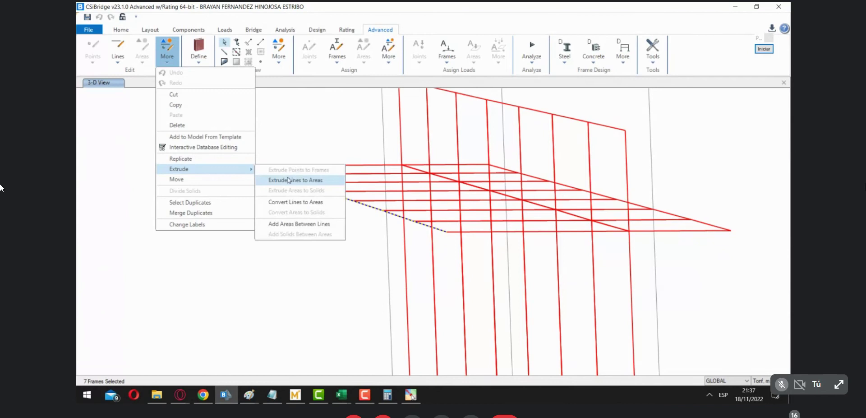
{"action": "left_click", "coordinate": [288, 180]}
{"action": "left_click_drag", "start_coordinate": [394, 98], "coordinate": [148, 103]}
{"action": "left_click", "coordinate": [191, 194]}
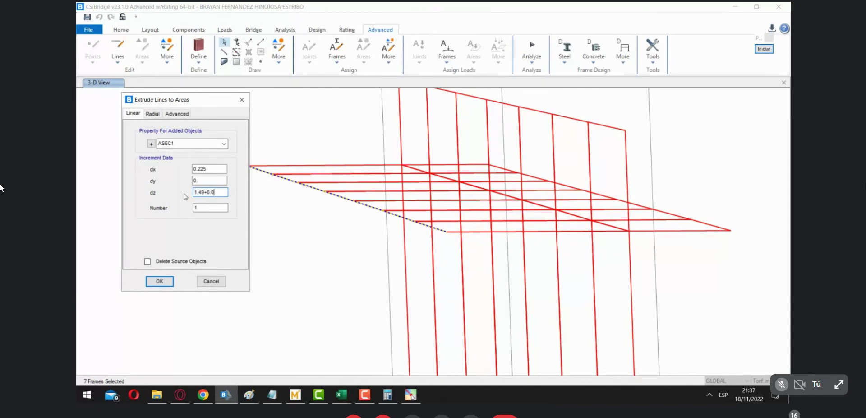
{"action": "left_click", "coordinate": [194, 169]}
{"action": "left_click", "coordinate": [224, 144]}
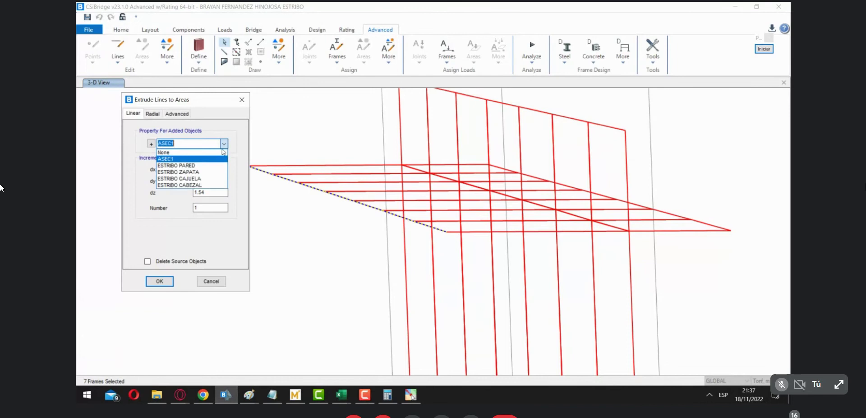
{"action": "left_click", "coordinate": [205, 185]}
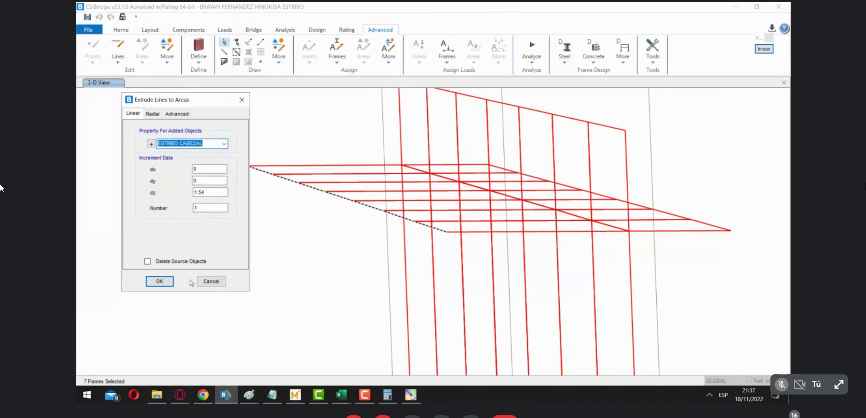
{"action": "left_click", "coordinate": [160, 281]}
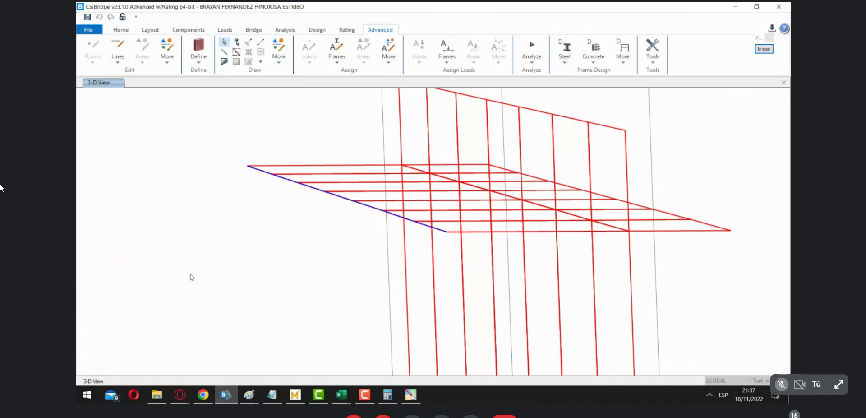
Show the model in extruded view and examine how the new head wall meets the seat and the deck.
{"action": "scroll", "coordinate": [301, 258], "scroll_direction": "down", "scroll_amount": 1}
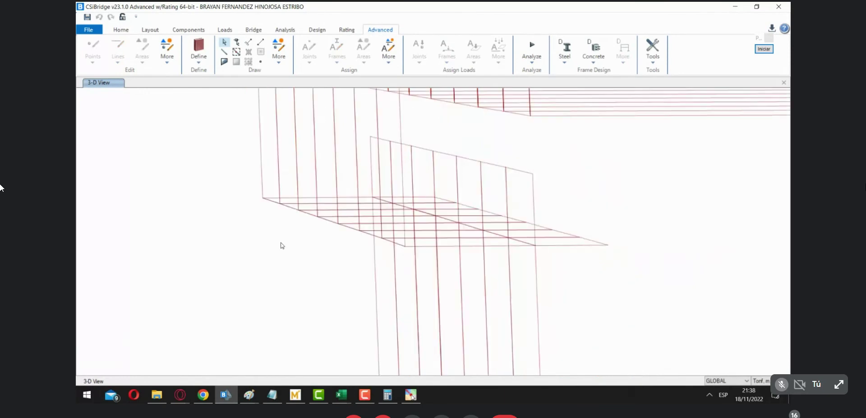
{"action": "scroll", "coordinate": [279, 248], "scroll_direction": "down", "scroll_amount": 1}
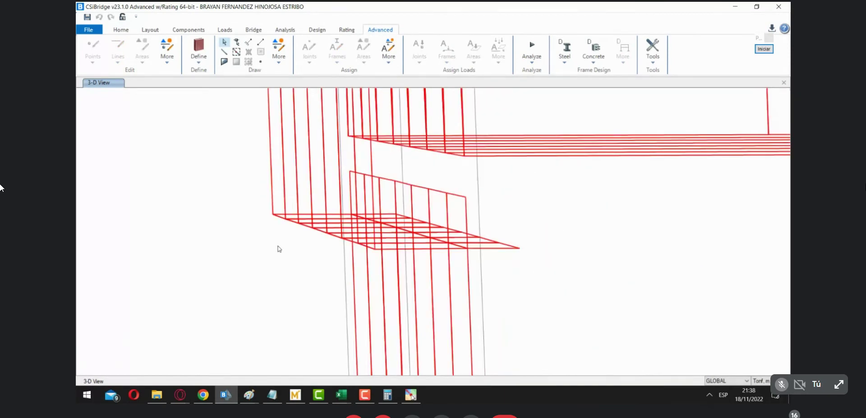
{"action": "scroll", "coordinate": [279, 248], "scroll_direction": "down", "scroll_amount": 1}
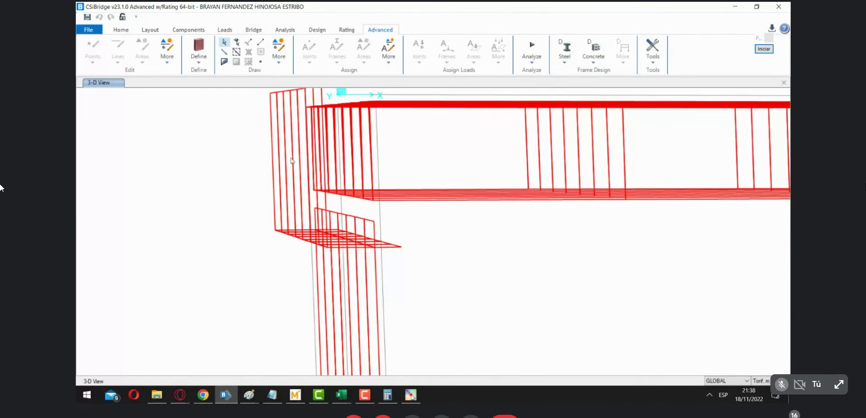
{"action": "left_click", "coordinate": [128, 32]}
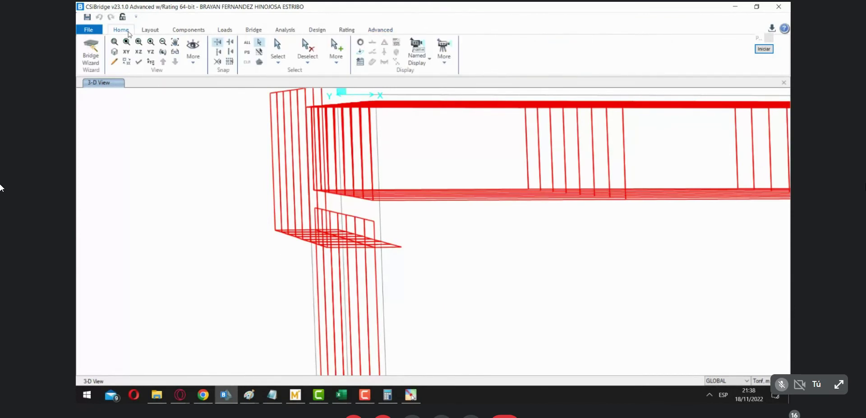
{"action": "left_click", "coordinate": [162, 53]}
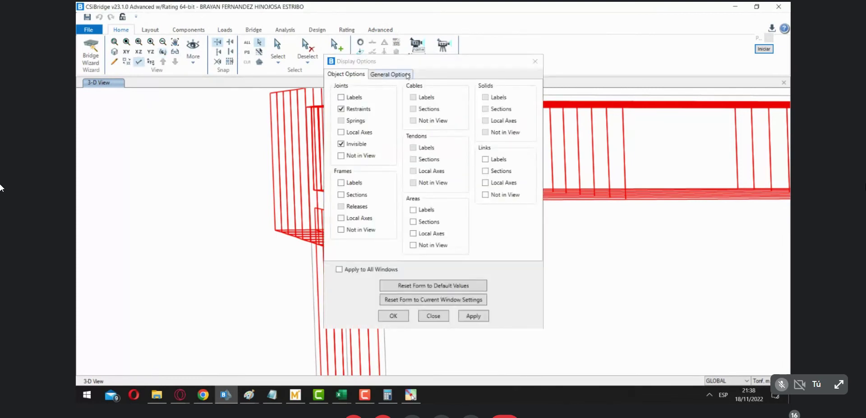
{"action": "left_click", "coordinate": [399, 318]}
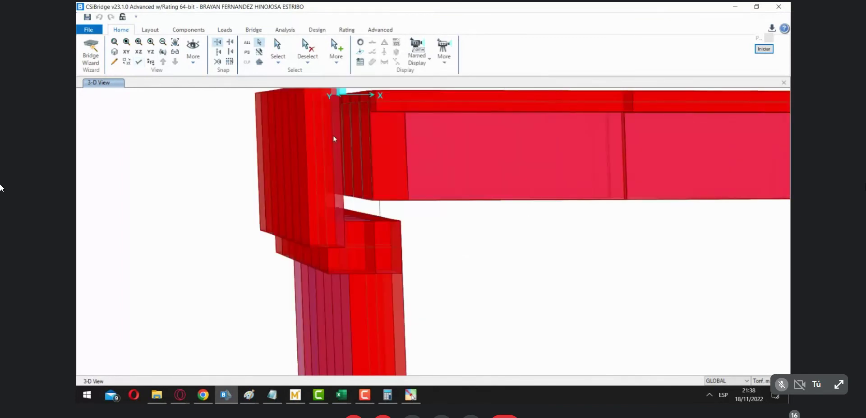
{"action": "left_click", "coordinate": [163, 52]}
{"action": "left_click_drag", "start_coordinate": [433, 240], "coordinate": [460, 280]}
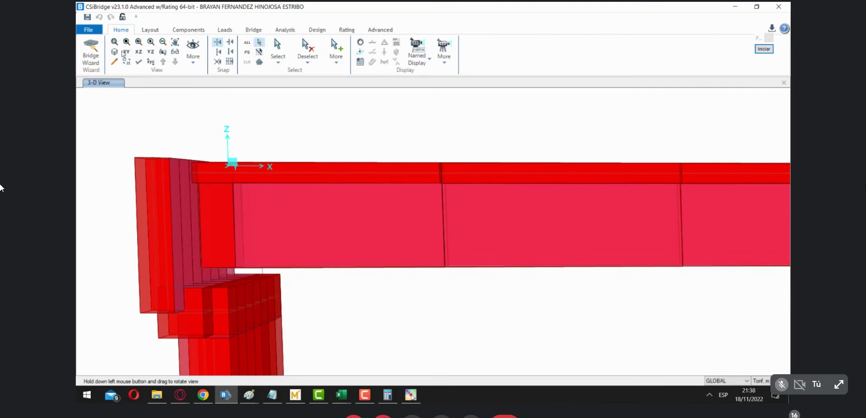
Return the display to the Standard view type.
{"action": "left_click", "coordinate": [380, 30]}
{"action": "left_click", "coordinate": [121, 30]}
{"action": "left_click", "coordinate": [143, 62]}
{"action": "left_click", "coordinate": [408, 76]}
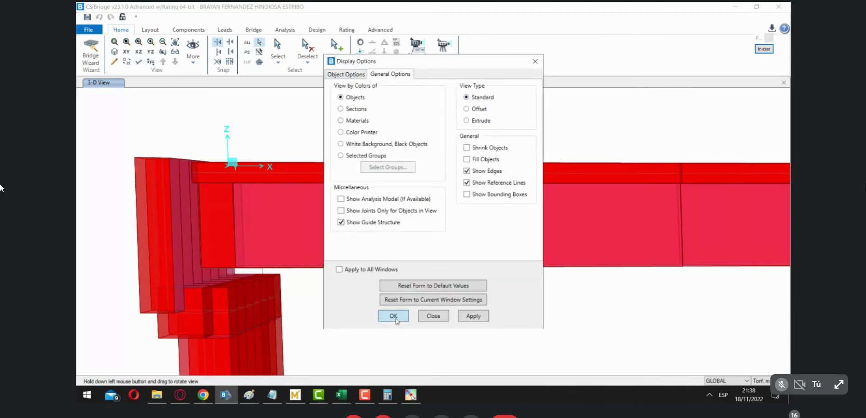
{"action": "left_click", "coordinate": [394, 316]}
Select the areas and joints around the seat and divide the areas based on selected point objects on area edges.
{"action": "left_click", "coordinate": [175, 42]}
{"action": "left_click_drag", "start_coordinate": [319, 339], "coordinate": [134, 274]}
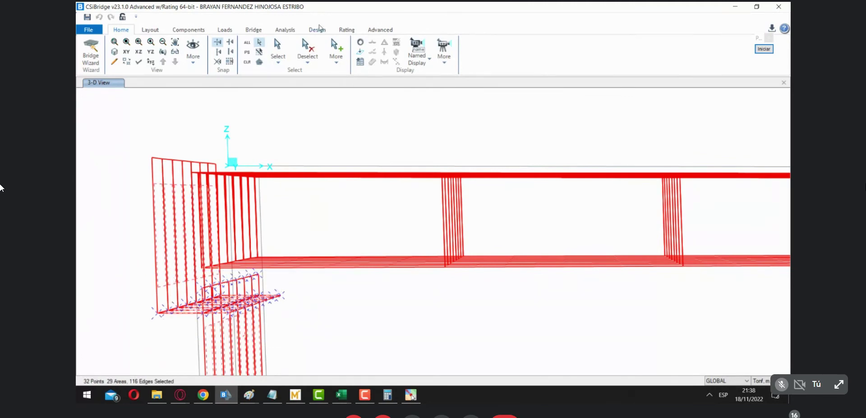
{"action": "left_click", "coordinate": [380, 29]}
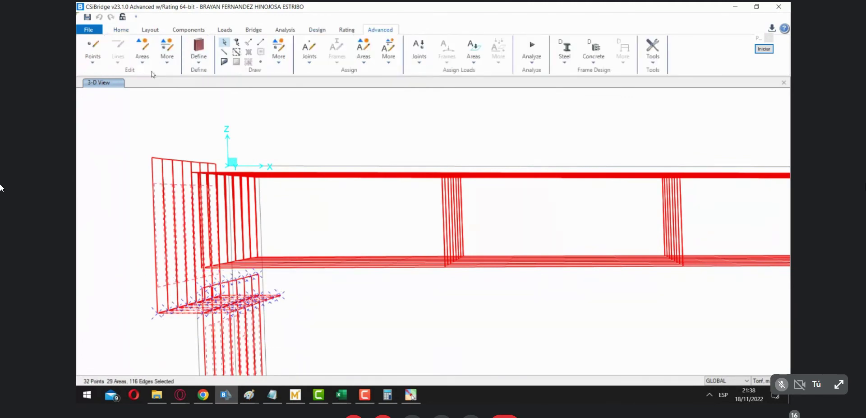
{"action": "left_click", "coordinate": [143, 52]}
{"action": "left_click", "coordinate": [154, 80]}
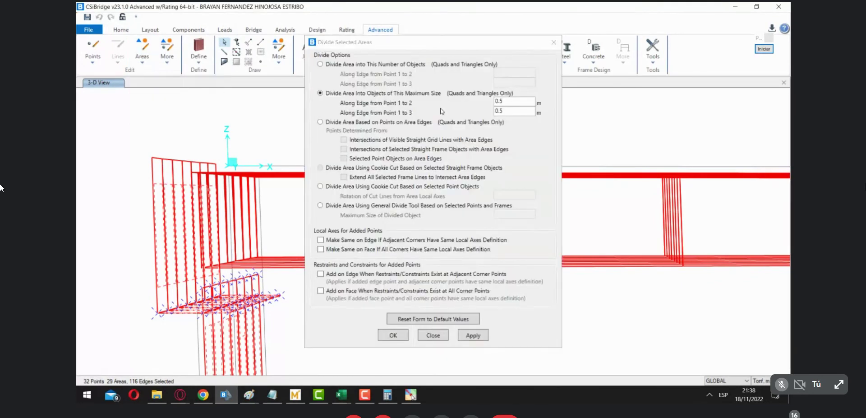
{"action": "left_click", "coordinate": [321, 64]}
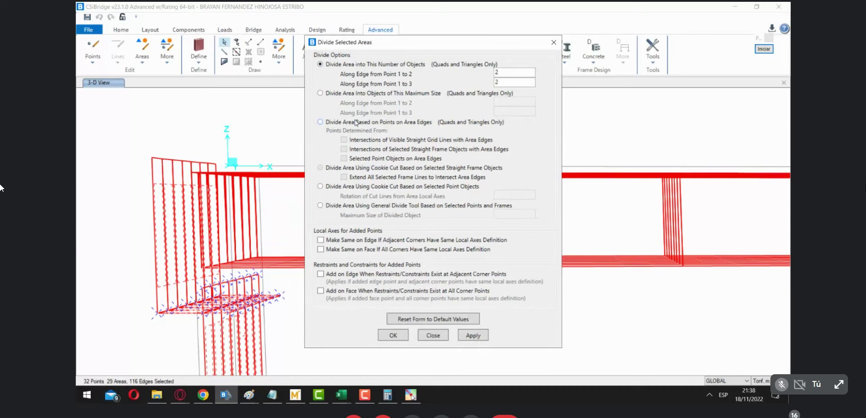
{"action": "left_click", "coordinate": [394, 123]}
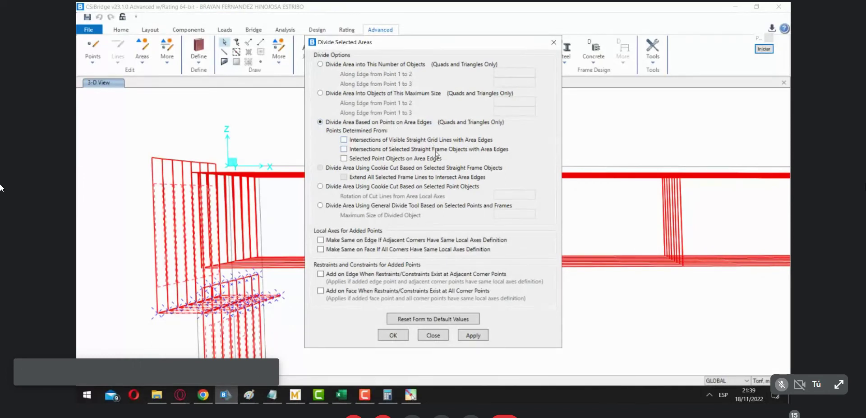
{"action": "left_click", "coordinate": [418, 159]}
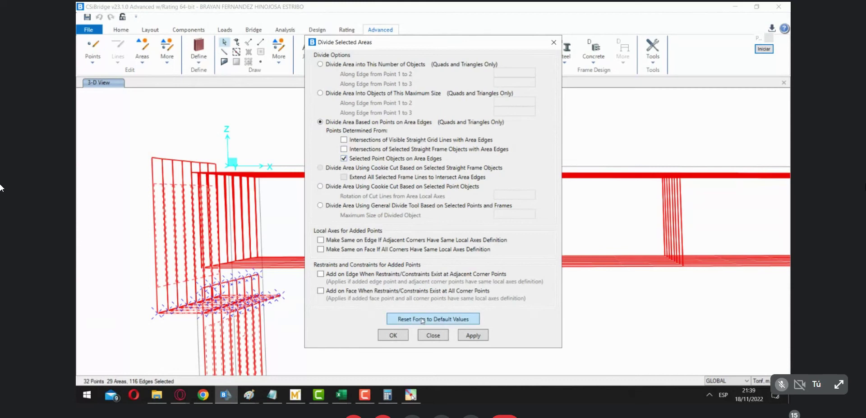
{"action": "left_click", "coordinate": [393, 335]}
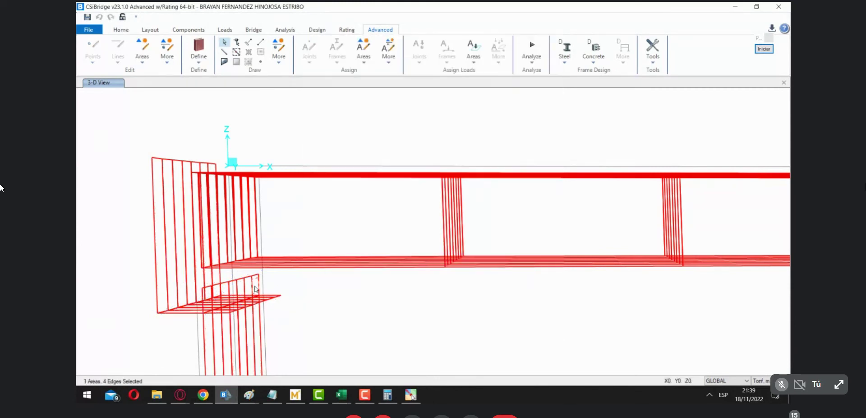
Select the wall areas projecting above the seat and delete them.
{"action": "left_click", "coordinate": [243, 288]}
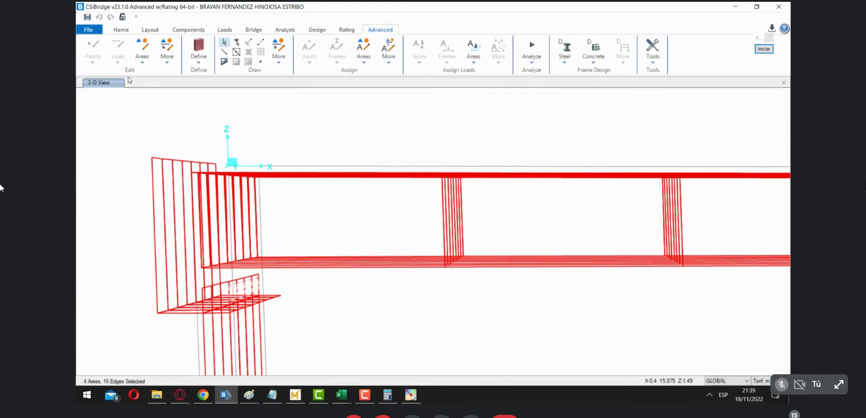
{"action": "left_click", "coordinate": [122, 30]}
{"action": "left_click", "coordinate": [163, 51]}
{"action": "left_click_drag", "start_coordinate": [270, 305], "coordinate": [290, 326]}
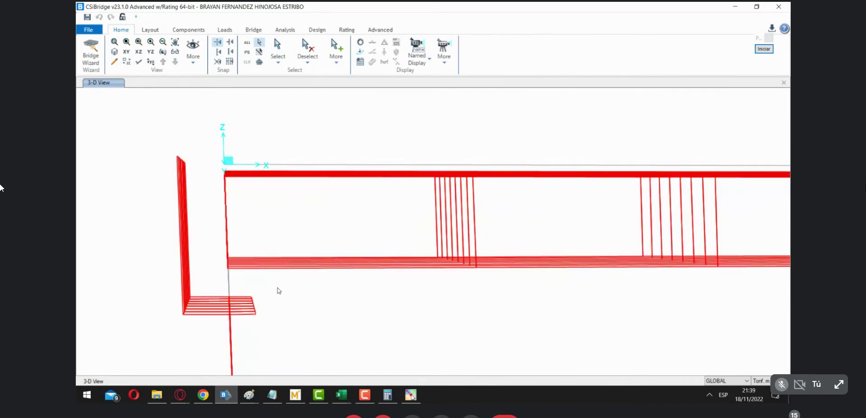
{"action": "left_click", "coordinate": [163, 54]}
{"action": "left_click_drag", "start_coordinate": [325, 333], "coordinate": [329, 334]}
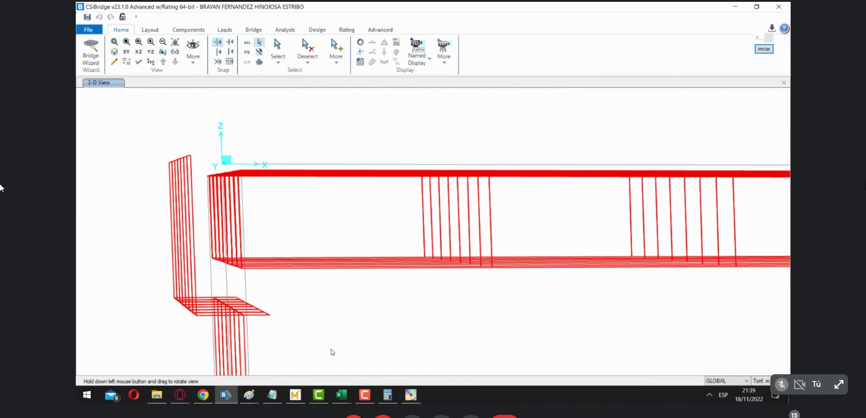
{"action": "left_click_drag", "start_coordinate": [332, 351], "coordinate": [129, 286]}
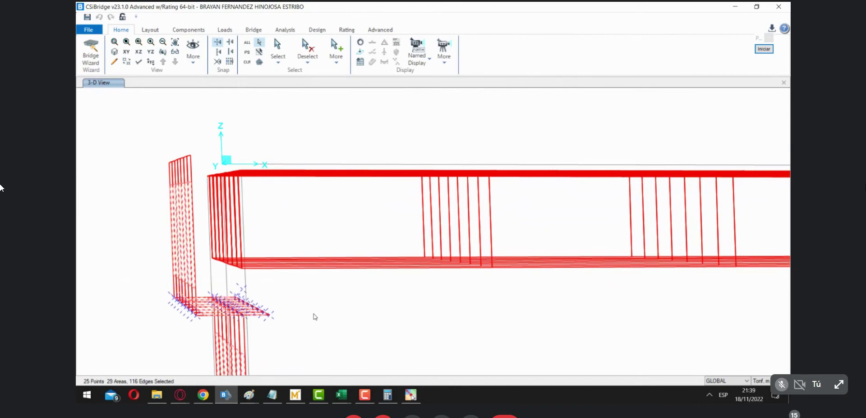
{"action": "key", "text": "ctrl+q"}
{"action": "left_click_drag", "start_coordinate": [296, 355], "coordinate": [161, 334]}
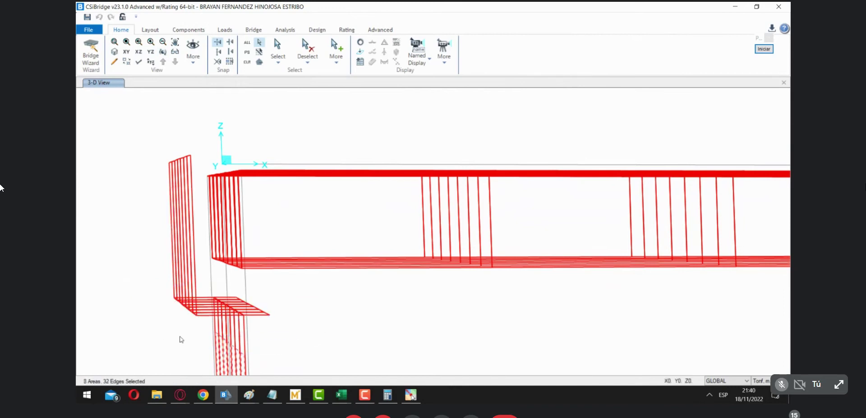
{"action": "left_click", "coordinate": [163, 51]}
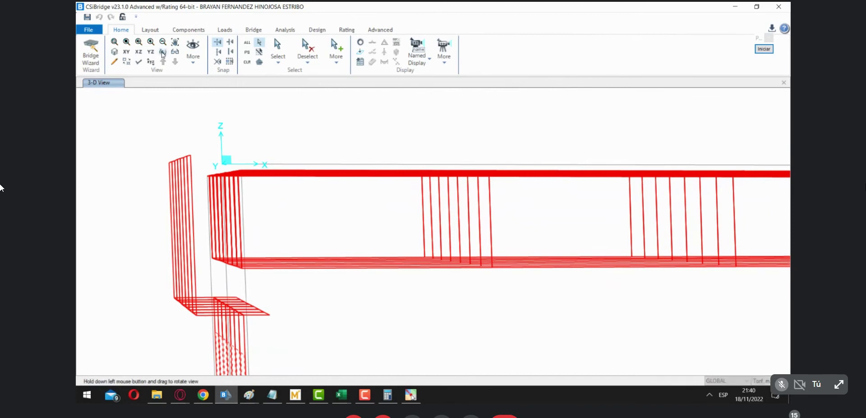
{"action": "mouse_move", "coordinate": [316, 342]}
{"action": "left_mouse_down"}
{"action": "mouse_move", "coordinate": [303, 342]}
{"action": "mouse_move", "coordinate": [306, 336]}
{"action": "left_mouse_up"}
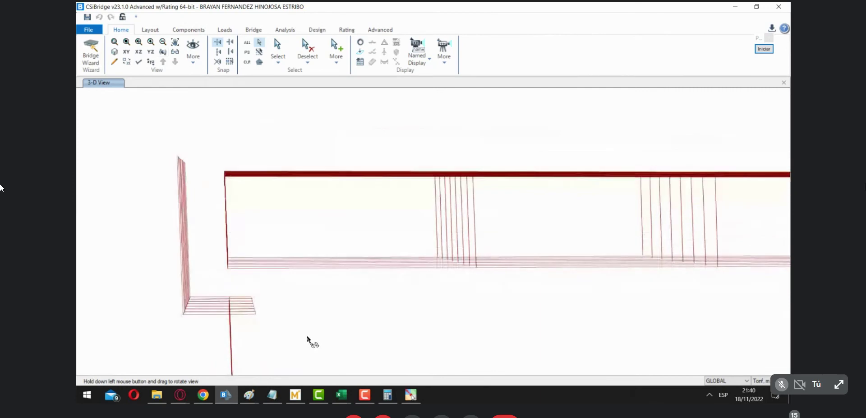
{"action": "key", "text": "Escape"}
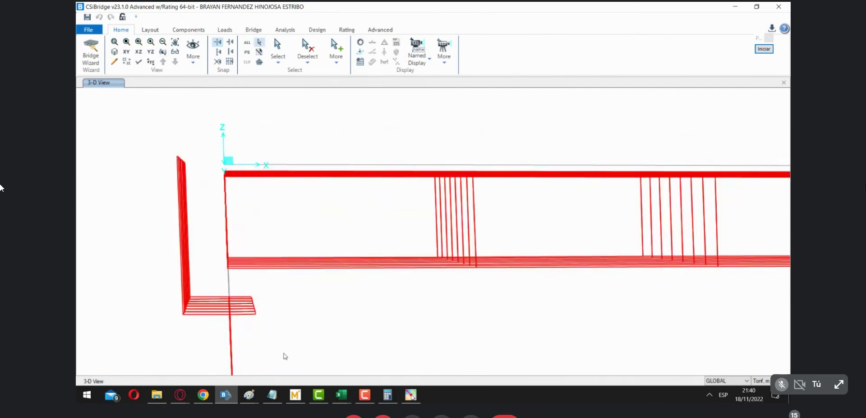
{"action": "left_click_drag", "start_coordinate": [207, 339], "coordinate": [154, 248]}
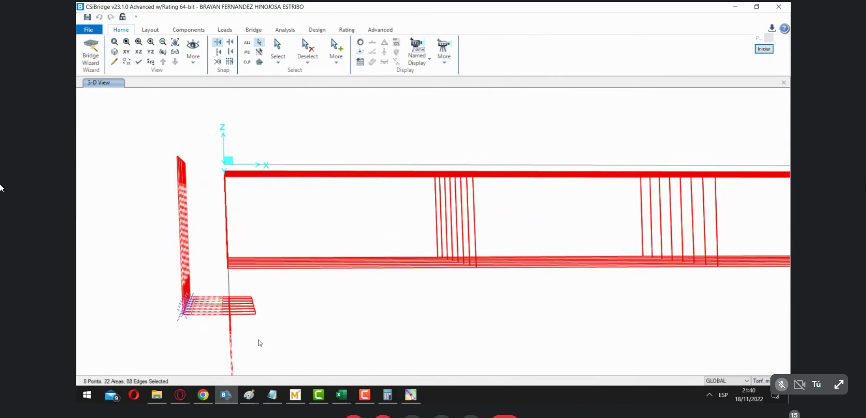
{"action": "left_click_drag", "start_coordinate": [287, 339], "coordinate": [233, 289]}
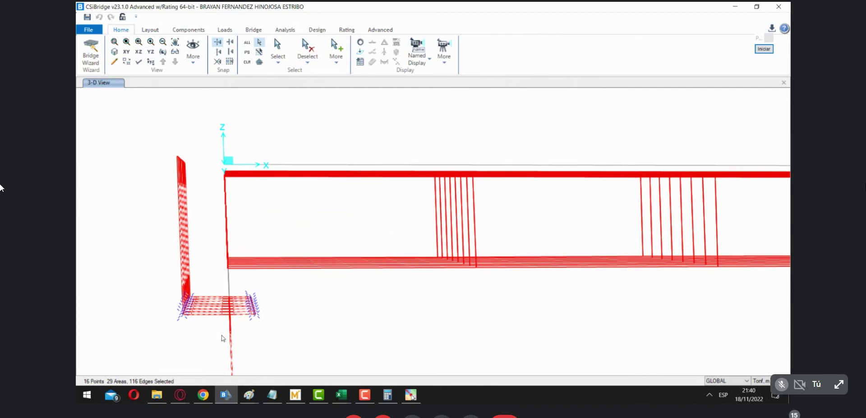
{"action": "key", "text": "ctrl+q"}
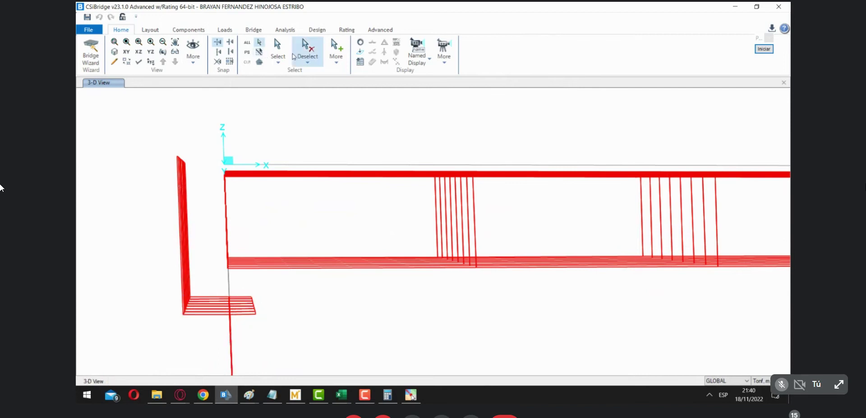
Select all areas that have the ESTRIBO CAJUELA section by their area section property.
{"action": "left_click", "coordinate": [276, 51]}
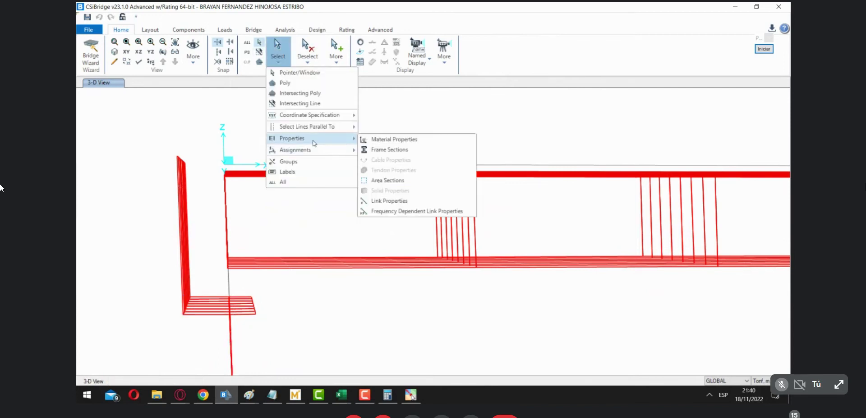
{"action": "mouse_move", "coordinate": [338, 143]}
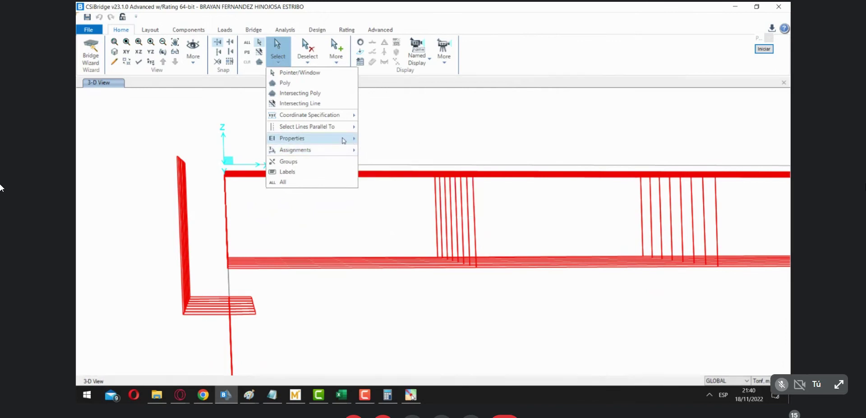
{"action": "left_click", "coordinate": [379, 167]}
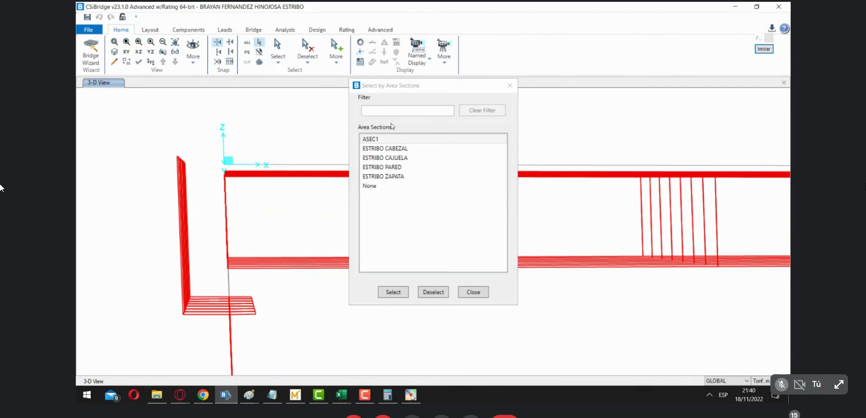
{"action": "left_click_drag", "start_coordinate": [381, 85], "coordinate": [541, 101]}
{"action": "left_click", "coordinate": [570, 191]}
{"action": "left_click", "coordinate": [564, 163]}
{"action": "left_click", "coordinate": [564, 172]}
{"action": "left_click", "coordinate": [564, 191]}
{"action": "left_click", "coordinate": [558, 182]}
{"action": "left_click", "coordinate": [559, 163]}
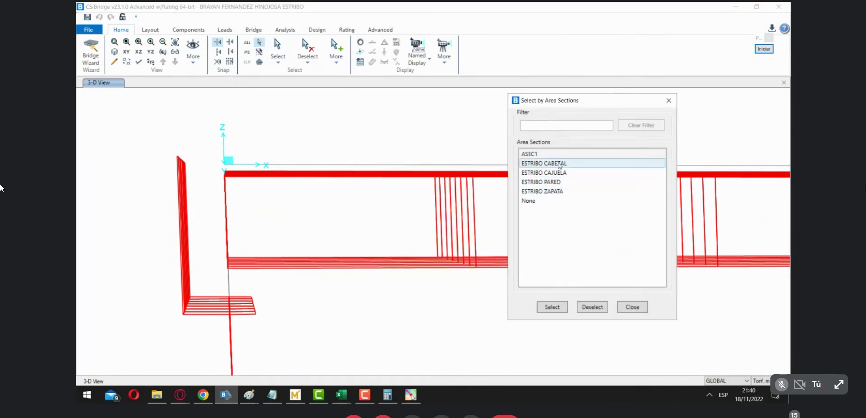
{"action": "left_click", "coordinate": [563, 172]}
{"action": "left_click", "coordinate": [558, 308]}
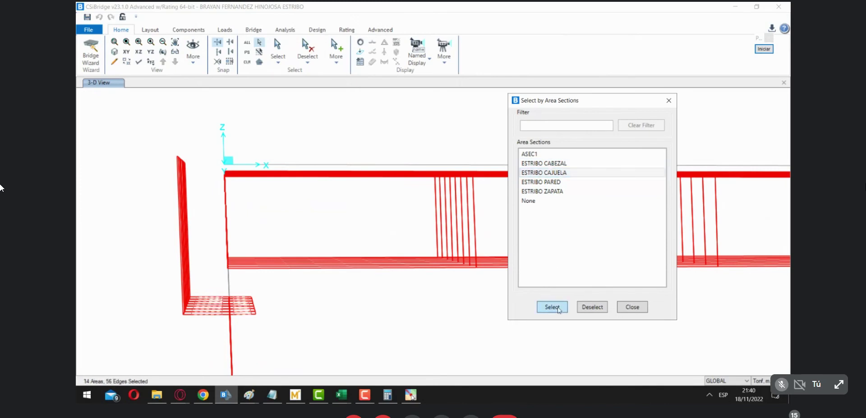
Open the move settings for the selected ESTRIBO CAJUELA seat areas.
{"action": "left_click", "coordinate": [380, 29]}
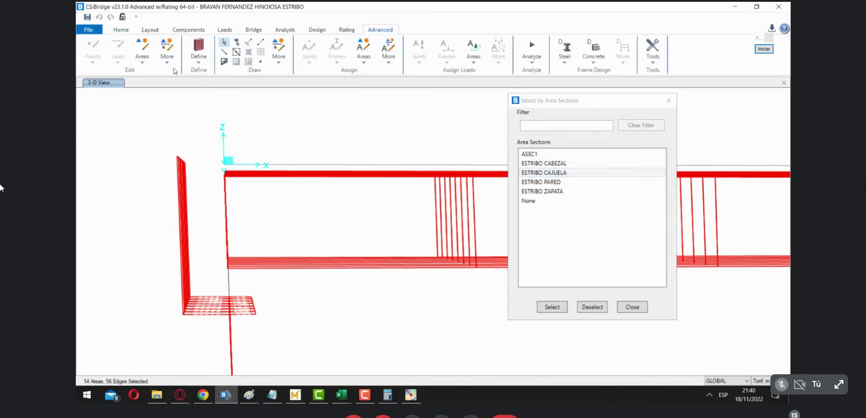
{"action": "left_click", "coordinate": [167, 52]}
{"action": "left_click", "coordinate": [195, 179]}
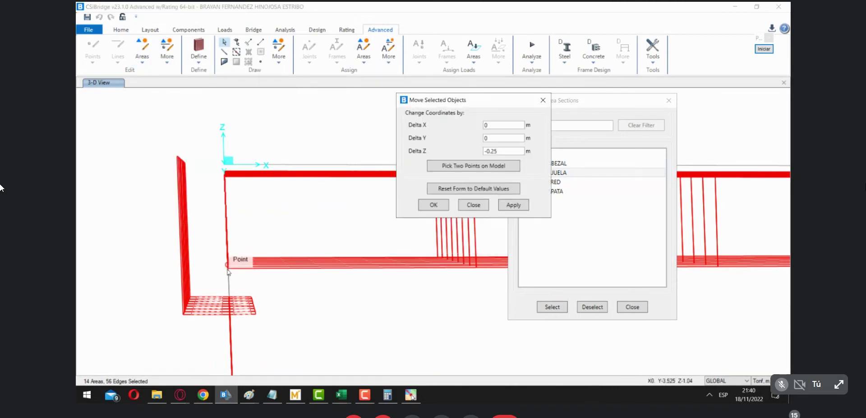
Display the model with the Extrude view type and examine the seat and head wall at the girder ends.
{"action": "left_click", "coordinate": [128, 32]}
{"action": "left_click", "coordinate": [168, 52]}
{"action": "left_click_drag", "start_coordinate": [295, 302], "coordinate": [303, 305]}
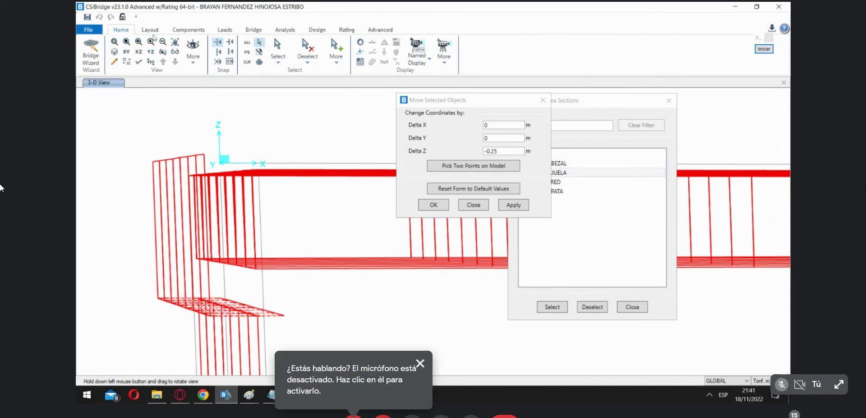
{"action": "left_click", "coordinate": [141, 65]}
{"action": "left_click", "coordinate": [397, 75]}
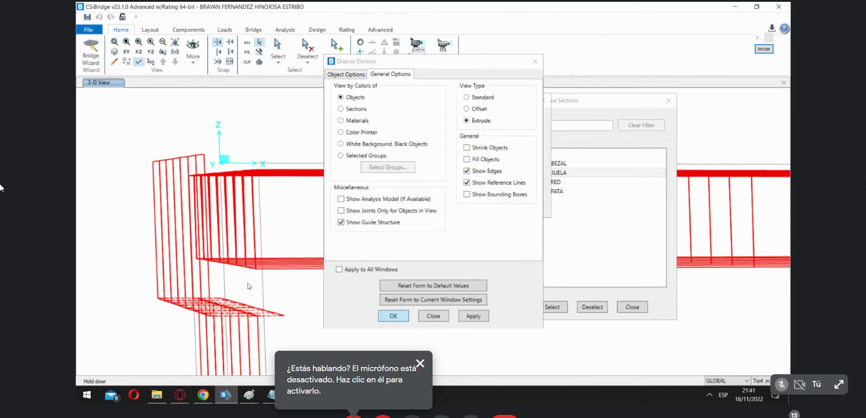
{"action": "left_click", "coordinate": [392, 316]}
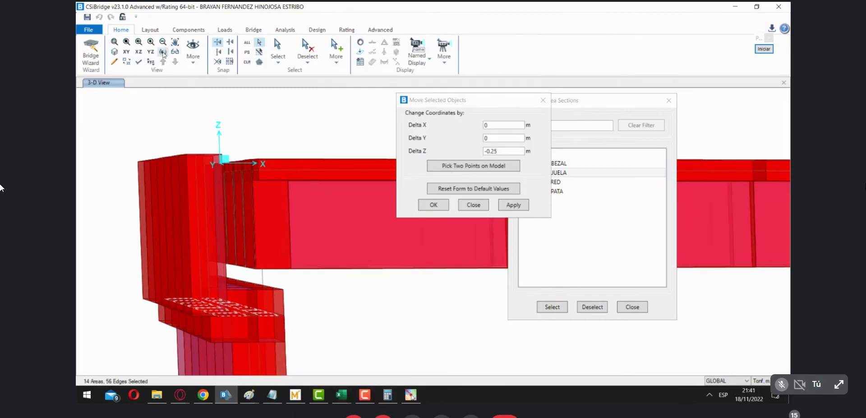
{"action": "left_click", "coordinate": [163, 51]}
{"action": "mouse_move", "coordinate": [360, 320]}
{"action": "left_mouse_down"}
{"action": "mouse_move", "coordinate": [350, 316]}
{"action": "mouse_move", "coordinate": [356, 321]}
{"action": "mouse_move", "coordinate": [359, 303]}
{"action": "mouse_move", "coordinate": [359, 316]}
{"action": "left_mouse_up"}
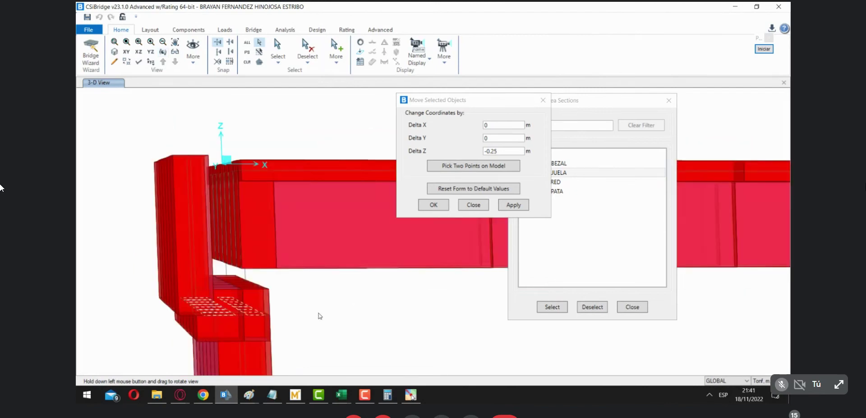
Dismiss the move settings, clear the seat selection and set the view type to Standard.
{"action": "left_click", "coordinate": [542, 100]}
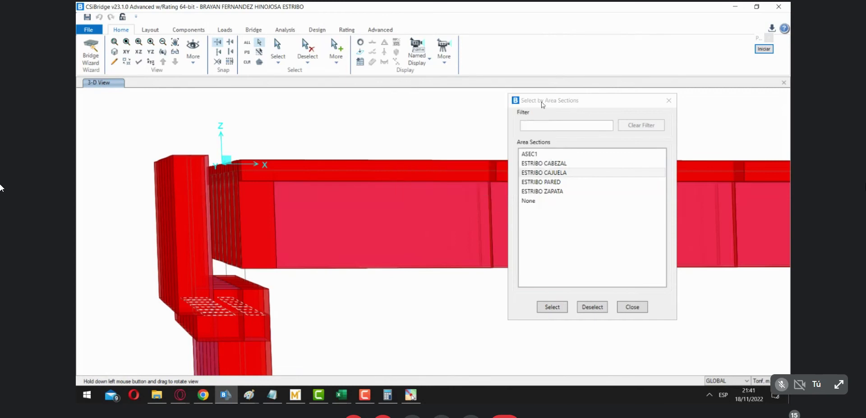
{"action": "left_click", "coordinate": [667, 102]}
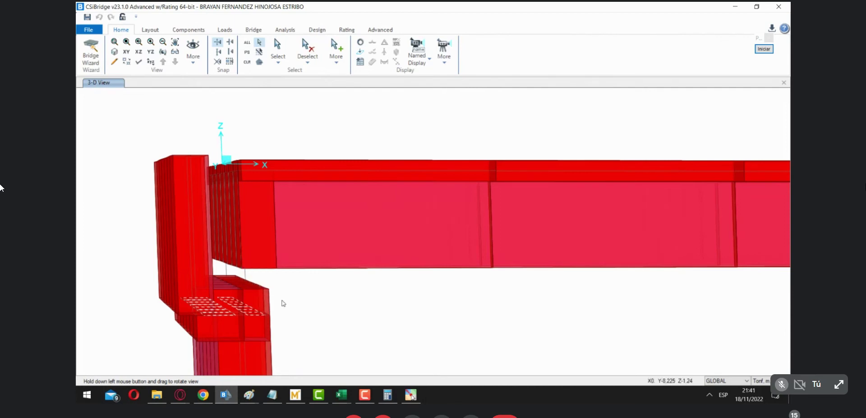
{"action": "left_click", "coordinate": [260, 62]}
{"action": "left_click", "coordinate": [151, 62]}
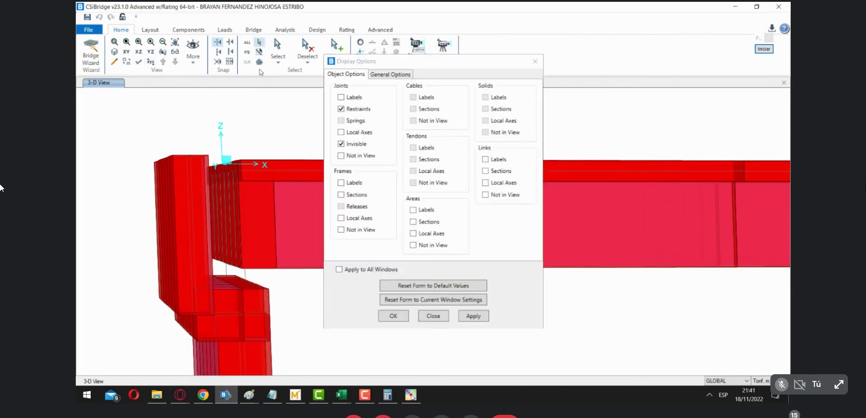
{"action": "left_click", "coordinate": [395, 75]}
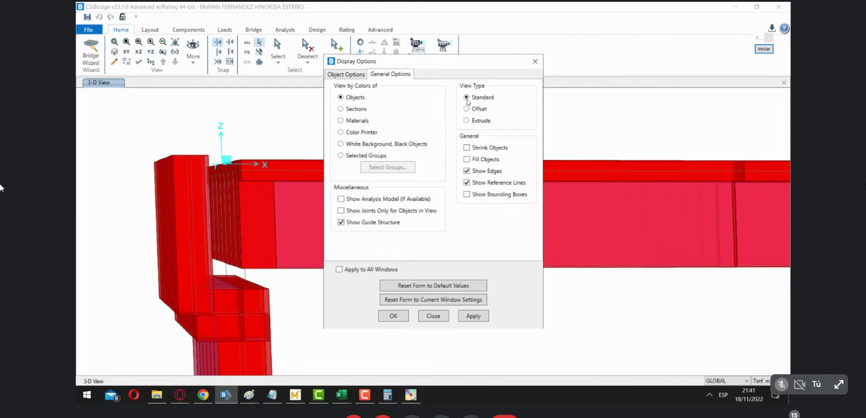
{"action": "left_click", "coordinate": [390, 315]}
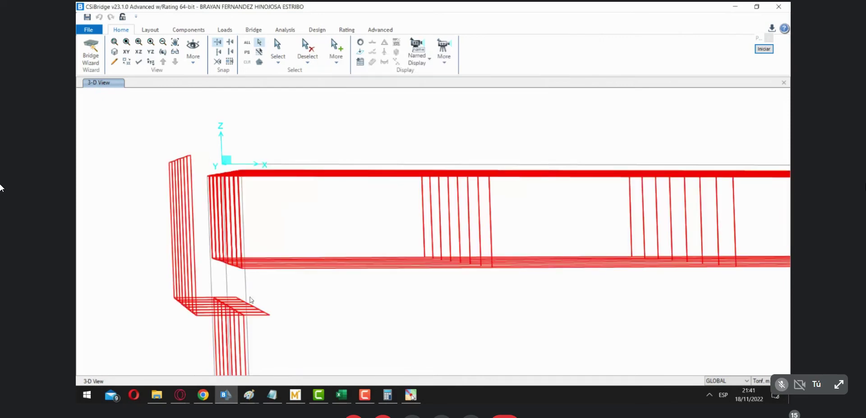
Select the loose joints floating between the girder ends and the seat and delete them.
{"action": "left_click", "coordinate": [163, 53]}
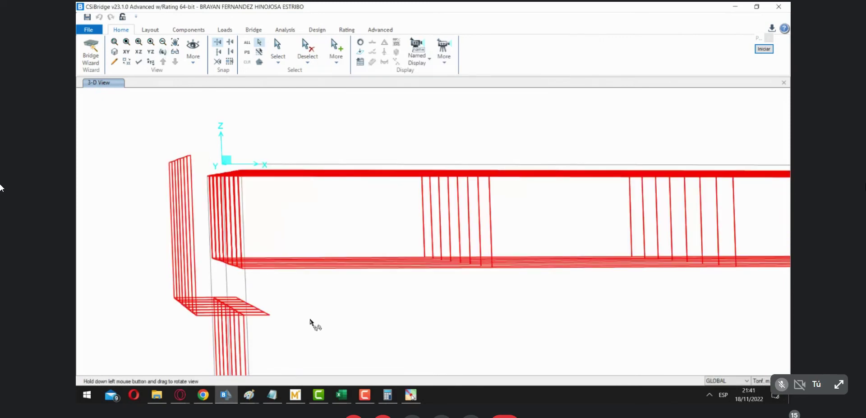
{"action": "left_click_drag", "start_coordinate": [313, 323], "coordinate": [307, 321]}
{"action": "left_click_drag", "start_coordinate": [258, 291], "coordinate": [212, 277]}
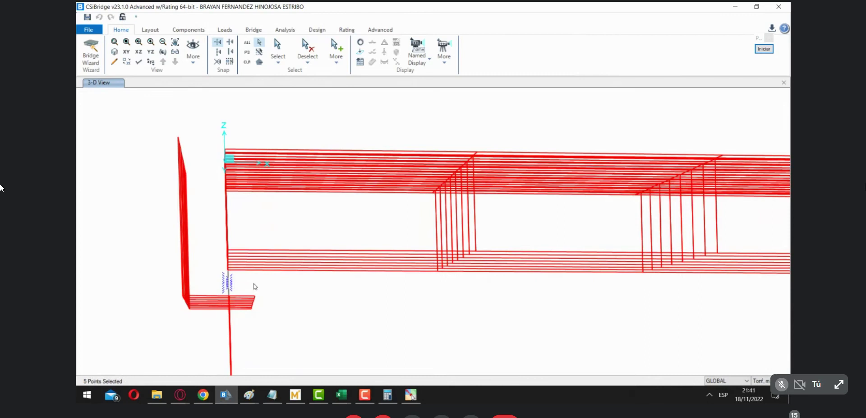
{"action": "left_click_drag", "start_coordinate": [261, 289], "coordinate": [212, 277]}
{"action": "left_click", "coordinate": [163, 53]}
{"action": "left_click_drag", "start_coordinate": [301, 289], "coordinate": [303, 294]}
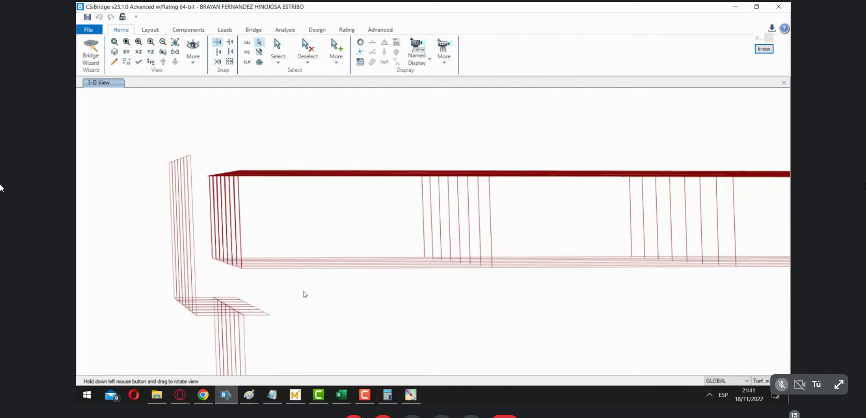
{"action": "key", "text": "Escape"}
{"action": "left_click", "coordinate": [244, 288]}
{"action": "left_click_drag", "start_coordinate": [255, 288], "coordinate": [232, 287]}
{"action": "left_click", "coordinate": [230, 285]}
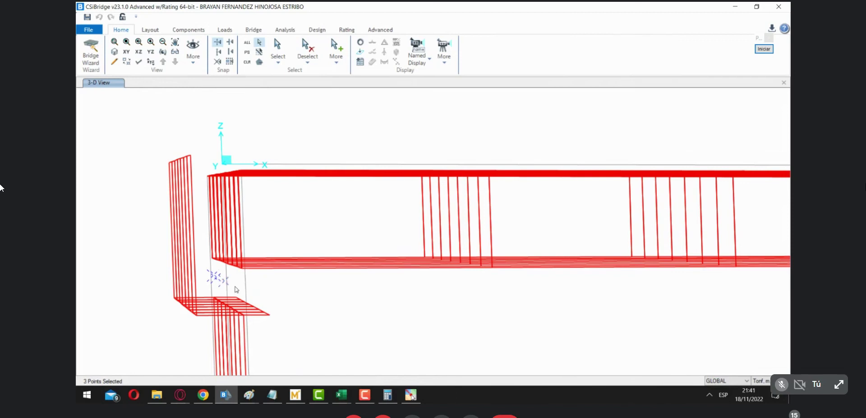
{"action": "left_click", "coordinate": [234, 287]}
{"action": "left_click", "coordinate": [237, 291]}
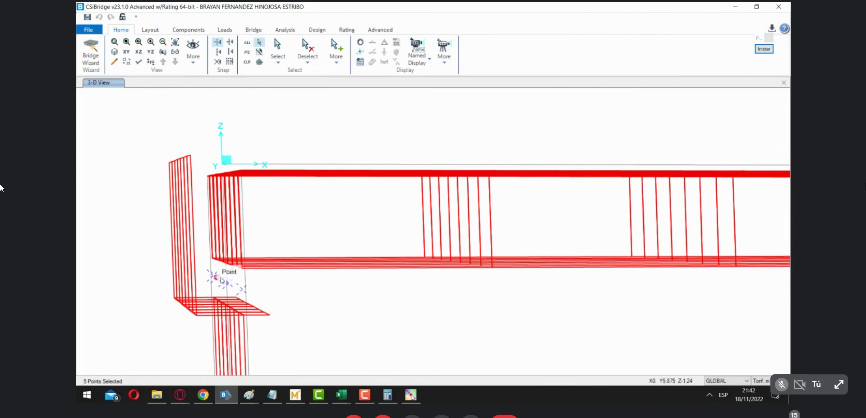
{"action": "left_click", "coordinate": [228, 283]}
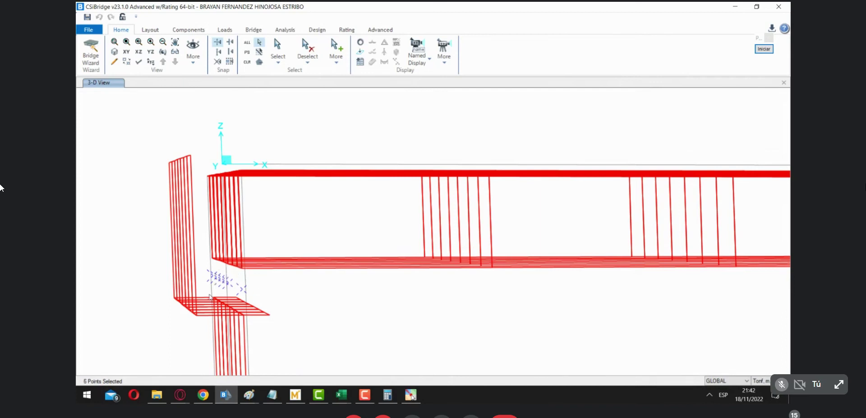
{"action": "key", "text": "ctrl+q"}
Check the gap between the girder ends and the seat for remaining loose joints.
{"action": "left_click_drag", "start_coordinate": [252, 290], "coordinate": [222, 277]}
{"action": "left_click_drag", "start_coordinate": [272, 289], "coordinate": [239, 277]}
{"action": "left_click_drag", "start_coordinate": [262, 301], "coordinate": [277, 334]}
{"action": "key", "text": "ctrl+q"}
{"action": "key", "text": "ctrl+q"}
{"action": "left_click_drag", "start_coordinate": [215, 278], "coordinate": [264, 299]}
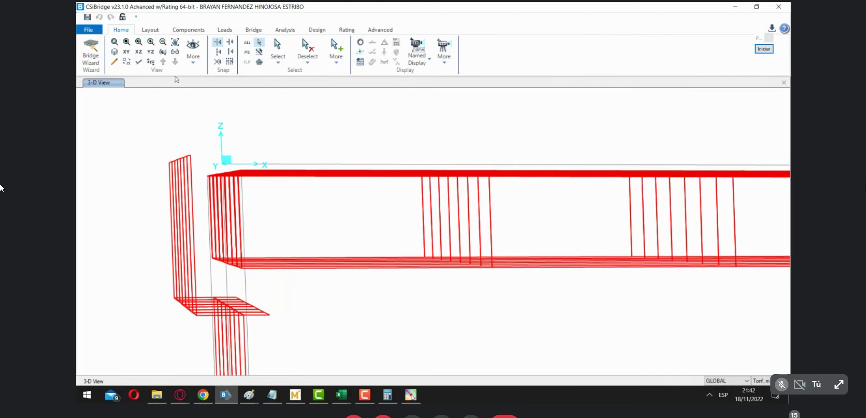
{"action": "left_click", "coordinate": [162, 52]}
{"action": "left_click_drag", "start_coordinate": [318, 315], "coordinate": [311, 316]}
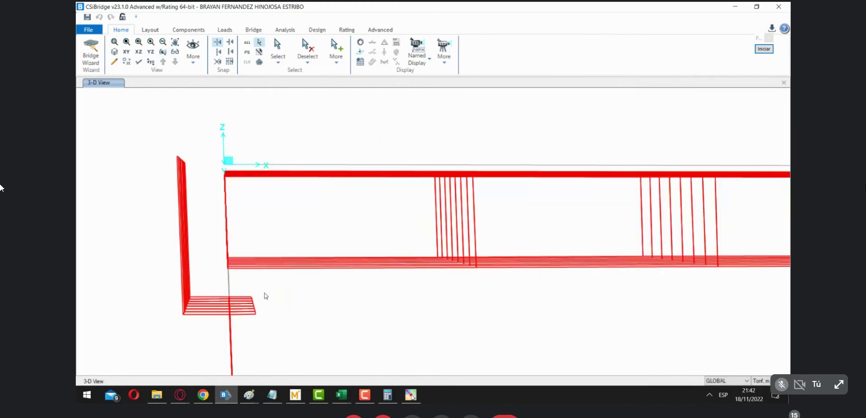
{"action": "left_click_drag", "start_coordinate": [220, 274], "coordinate": [268, 304]}
Select the eight joints along the line where the top of the wall meets the seat.
{"action": "left_click", "coordinate": [161, 50]}
{"action": "mouse_move", "coordinate": [327, 327]}
{"action": "left_mouse_down"}
{"action": "mouse_move", "coordinate": [315, 320]}
{"action": "mouse_move", "coordinate": [324, 328]}
{"action": "left_mouse_up"}
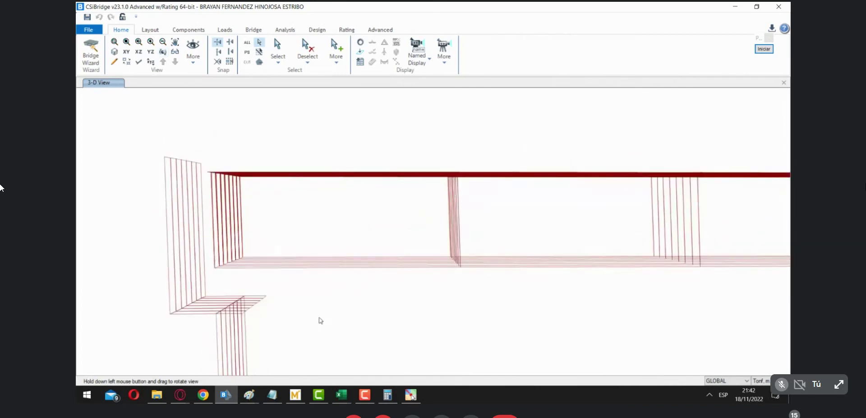
{"action": "left_click", "coordinate": [244, 297]}
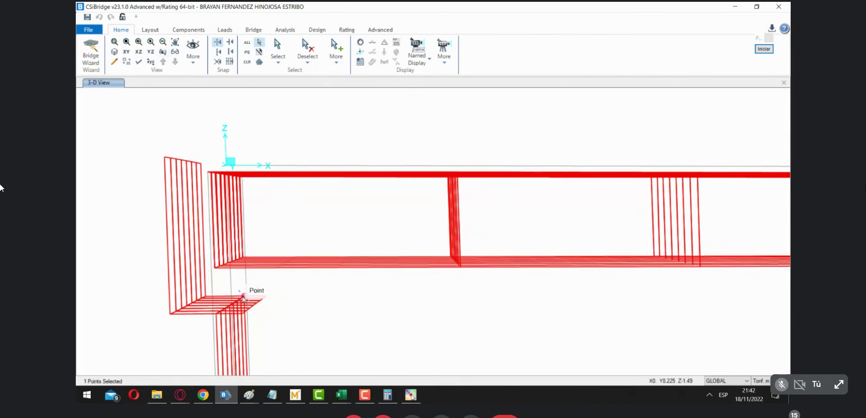
{"action": "left_click", "coordinate": [220, 310]}
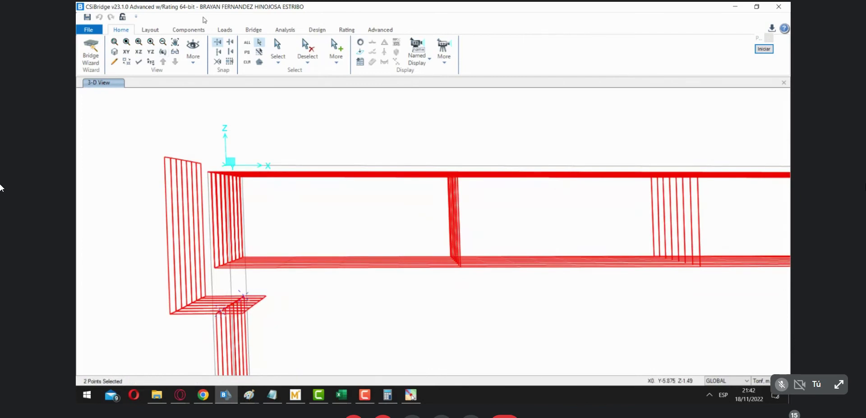
{"action": "left_click", "coordinate": [115, 53]}
{"action": "left_click_drag", "start_coordinate": [208, 287], "coordinate": [270, 328]}
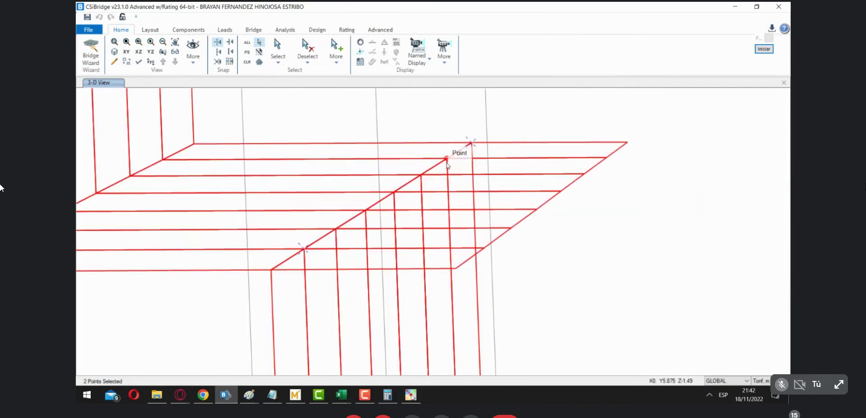
{"action": "left_click", "coordinate": [447, 159]}
{"action": "left_click", "coordinate": [420, 175]}
{"action": "left_click", "coordinate": [394, 193]}
{"action": "left_click", "coordinate": [366, 210]}
{"action": "left_click", "coordinate": [336, 229]}
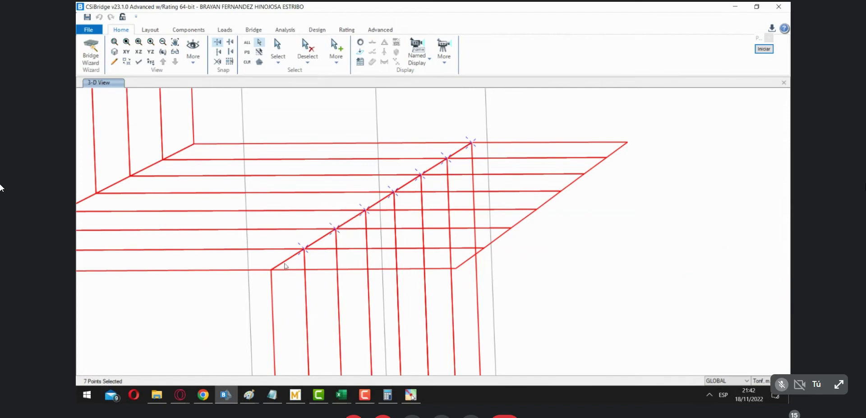
{"action": "left_click", "coordinate": [273, 270]}
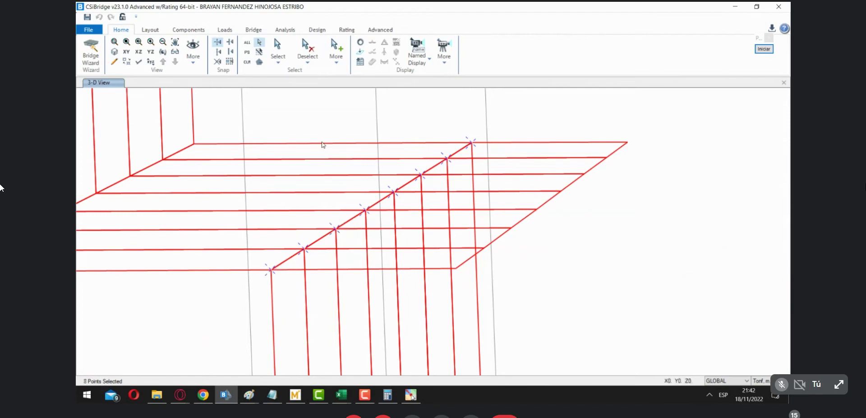
Assign the joint constraint named CONSTRAINT to the selected joints at the top of the wall.
{"action": "left_click", "coordinate": [377, 31]}
{"action": "left_click", "coordinate": [309, 50]}
{"action": "left_click", "coordinate": [322, 83]}
{"action": "left_click", "coordinate": [385, 114]}
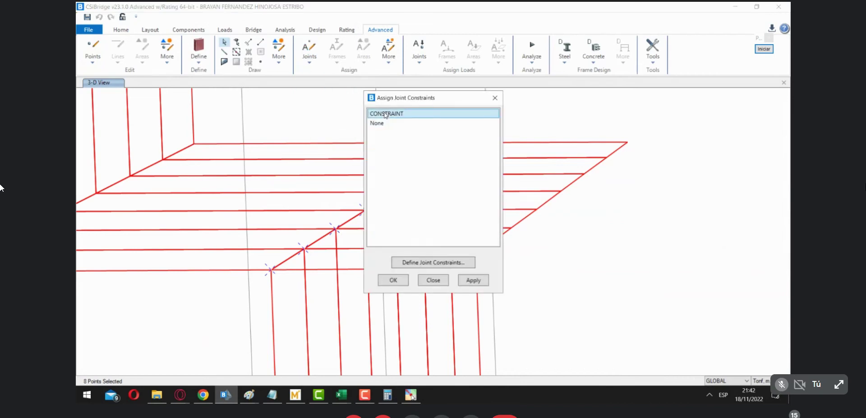
{"action": "left_click", "coordinate": [397, 280]}
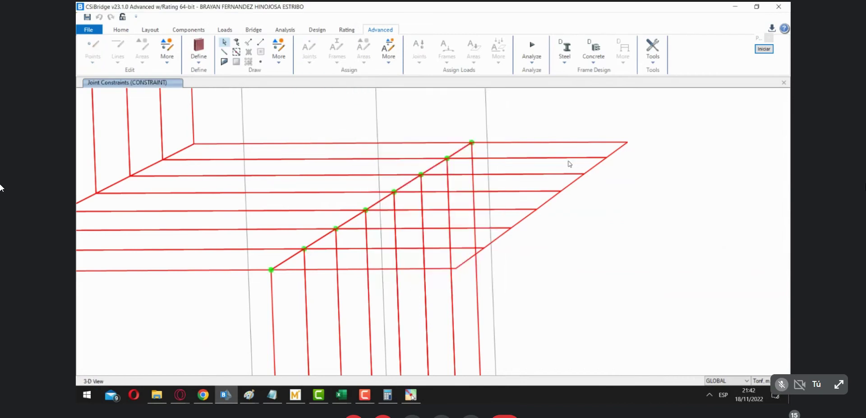
Annotate the screen with three arrows from the girder-end joints down to the wall-top joints and end the annotation.
{"action": "scroll", "coordinate": [564, 224], "scroll_direction": "down", "scroll_amount": 3}
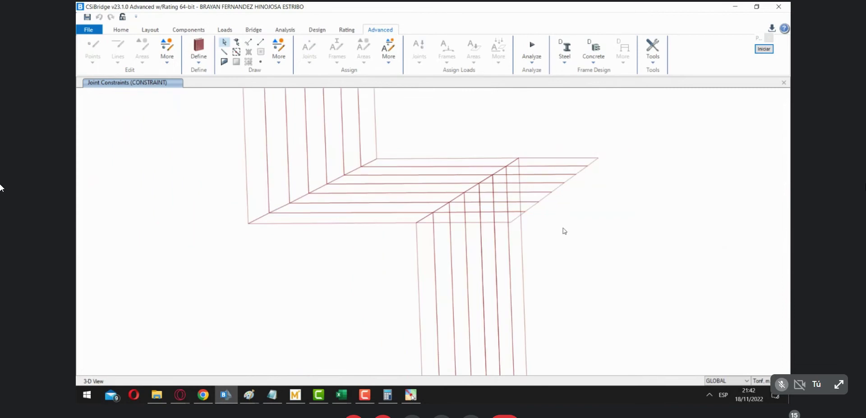
{"action": "middle_click_drag", "start_coordinate": [634, 207], "coordinate": [605, 269]}
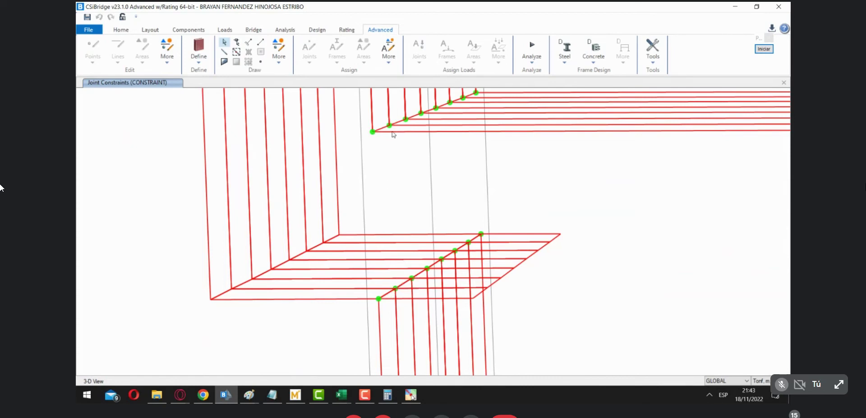
{"action": "left_click", "coordinate": [764, 48]}
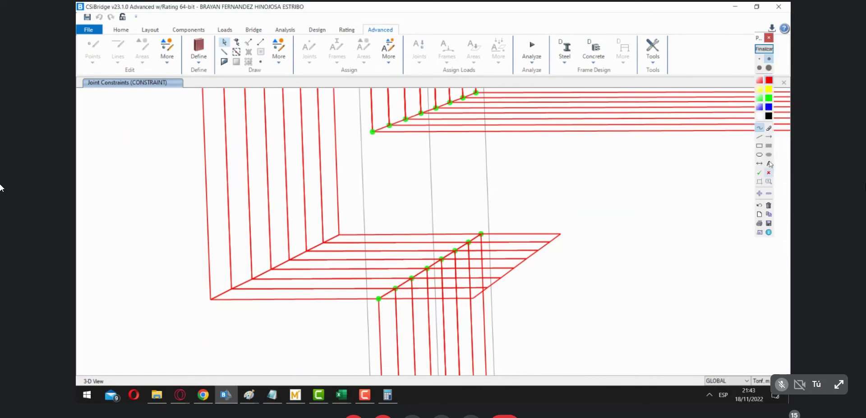
{"action": "mouse_move", "coordinate": [372, 143]}
{"action": "left_mouse_down"}
{"action": "mouse_move", "coordinate": [379, 289]}
{"action": "mouse_move", "coordinate": [393, 206]}
{"action": "mouse_move", "coordinate": [395, 278]}
{"action": "left_mouse_up"}
{"action": "left_click_drag", "start_coordinate": [410, 135], "coordinate": [410, 269]}
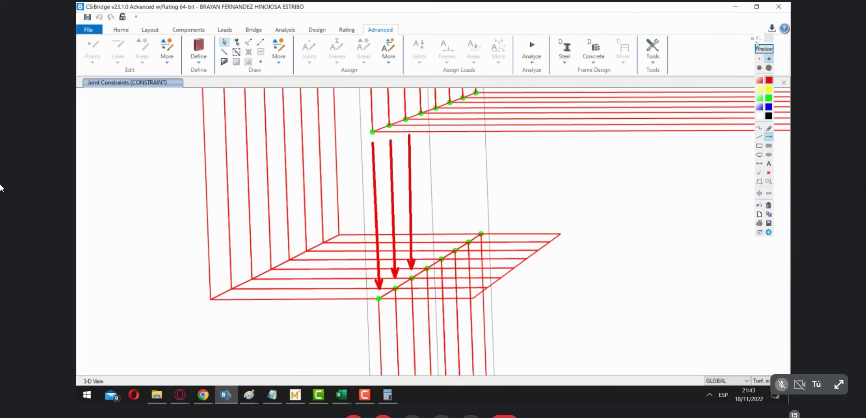
{"action": "left_click", "coordinate": [764, 48]}
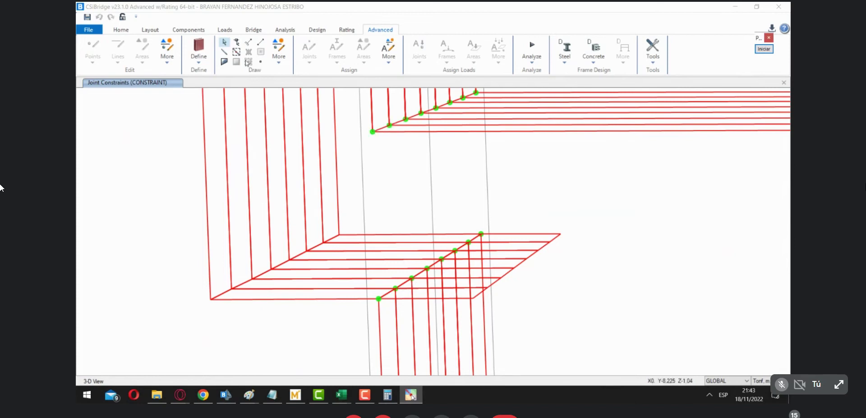
Select all joints assigned to CONSTRAINT to check the assignment, and clear the selection.
{"action": "left_click", "coordinate": [121, 29]}
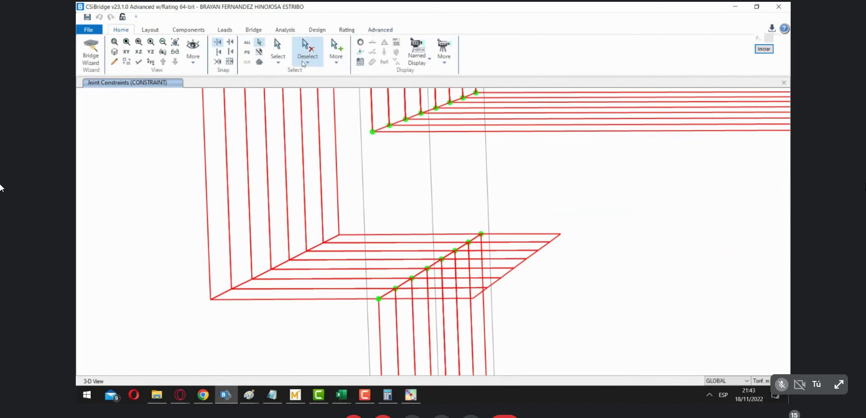
{"action": "left_click", "coordinate": [285, 62]}
{"action": "mouse_move", "coordinate": [329, 141]}
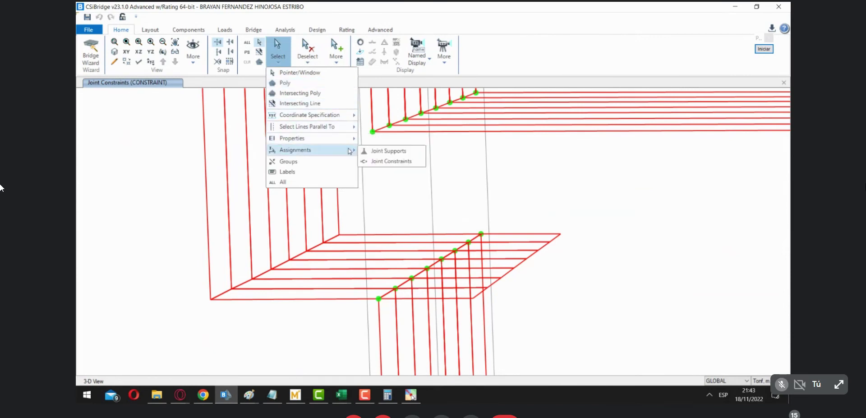
{"action": "left_click", "coordinate": [387, 161]}
{"action": "left_click", "coordinate": [376, 140]}
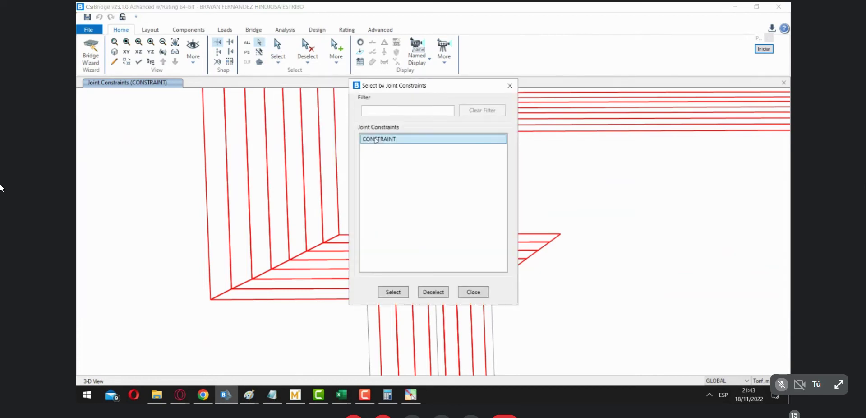
{"action": "left_click", "coordinate": [393, 291]}
{"action": "left_click_drag", "start_coordinate": [390, 90], "coordinate": [597, 116]}
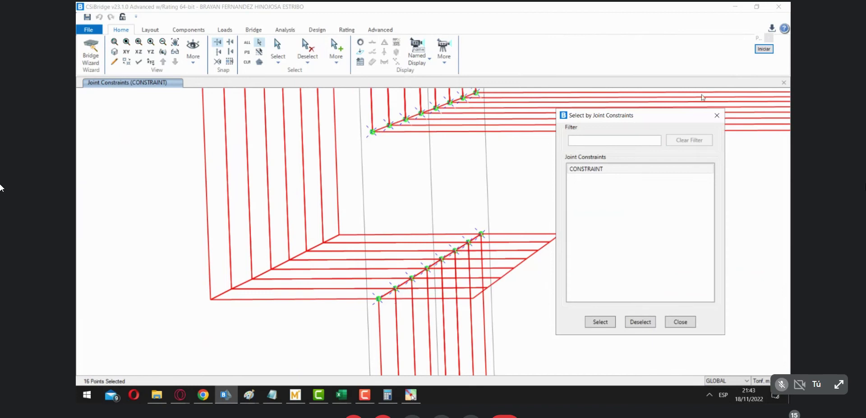
{"action": "left_click", "coordinate": [716, 115]}
{"action": "key", "text": "ctrl+q"}
{"action": "scroll", "coordinate": [440, 216], "scroll_direction": "down", "scroll_amount": 3}
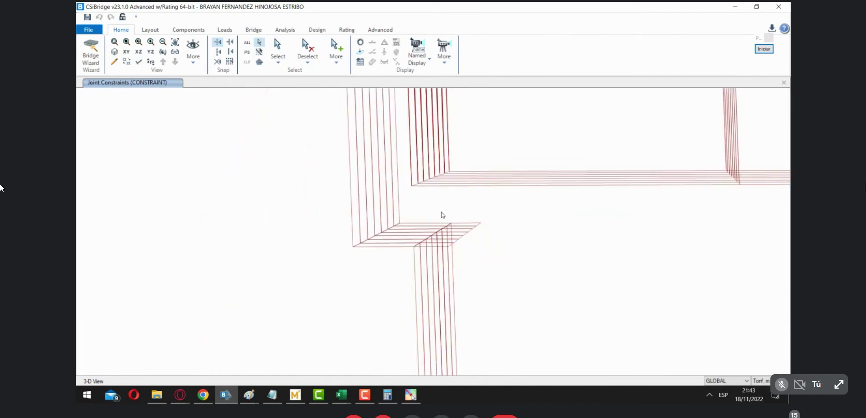
Delete the stray wall panel that projects below the footing at the base of the abutment.
{"action": "middle_click_drag", "start_coordinate": [442, 215], "coordinate": [467, 141]}
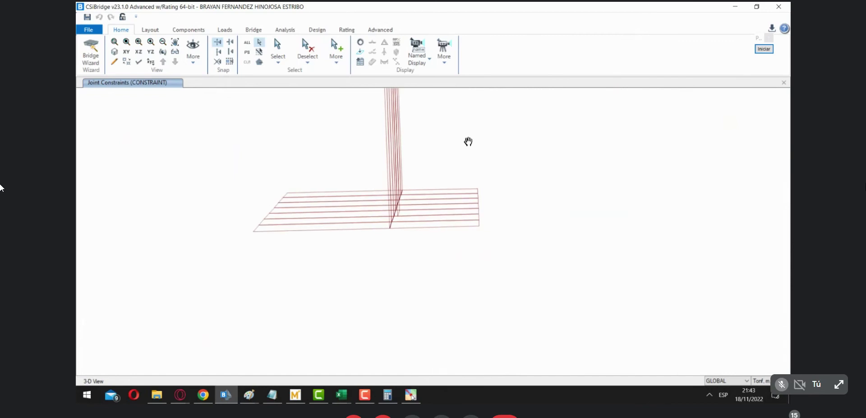
{"action": "left_click", "coordinate": [115, 42]}
{"action": "left_click_drag", "start_coordinate": [238, 180], "coordinate": [582, 293]}
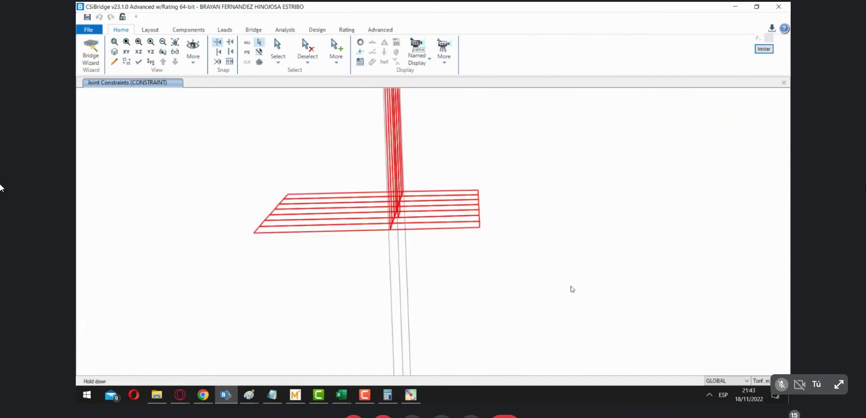
{"action": "left_click", "coordinate": [174, 53]}
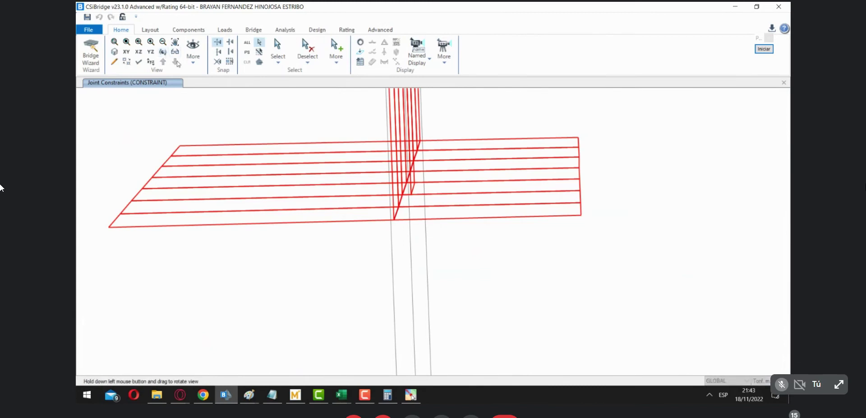
{"action": "left_click_drag", "start_coordinate": [583, 273], "coordinate": [525, 205]}
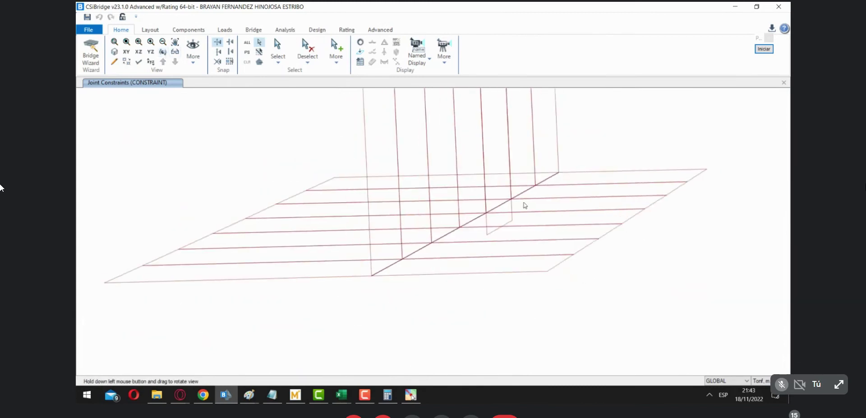
{"action": "left_click", "coordinate": [503, 219]}
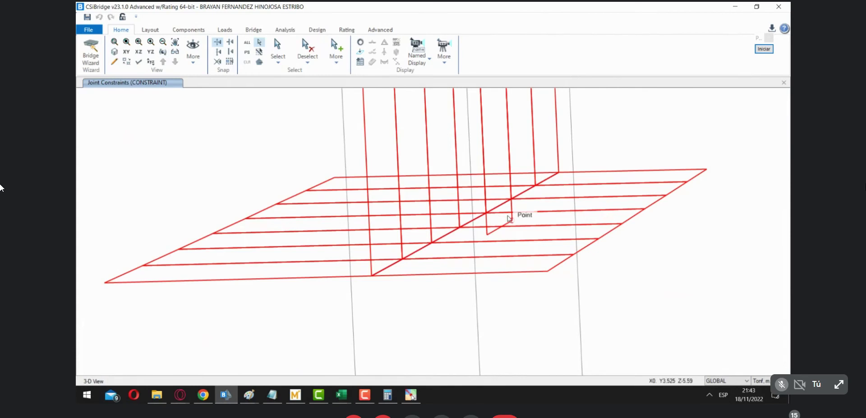
{"action": "left_click", "coordinate": [163, 51]}
{"action": "left_click_drag", "start_coordinate": [607, 323], "coordinate": [601, 318]}
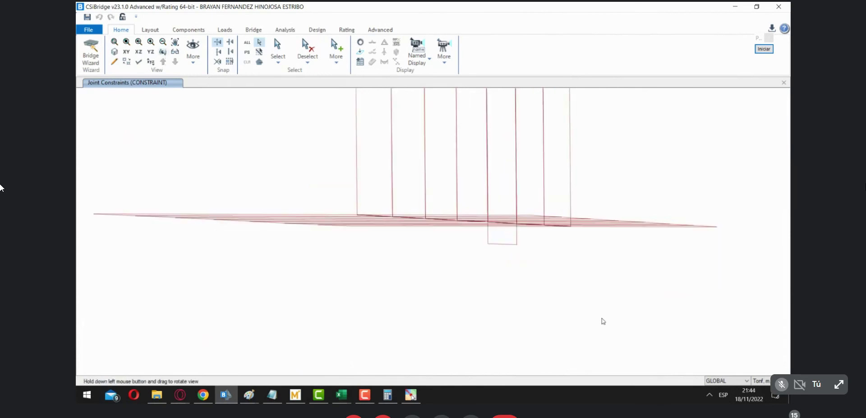
{"action": "left_click", "coordinate": [503, 239]}
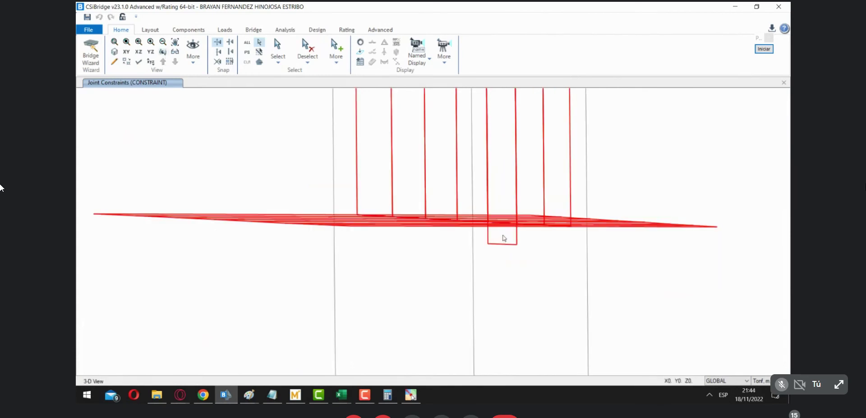
{"action": "left_click", "coordinate": [163, 52]}
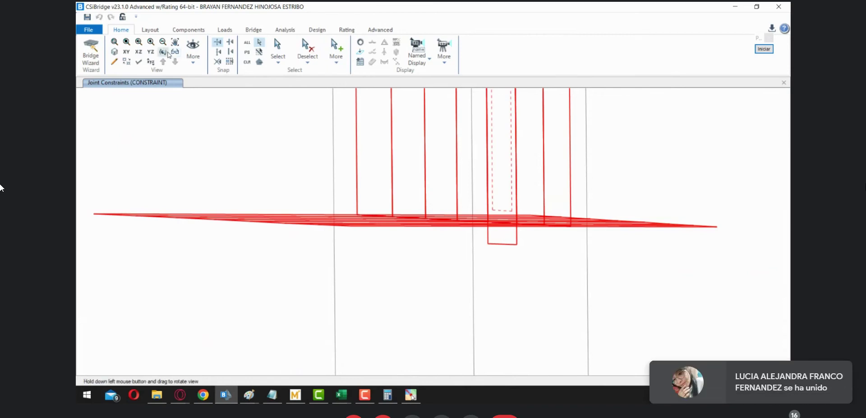
{"action": "mouse_move", "coordinate": [536, 293]}
{"action": "left_mouse_down"}
{"action": "mouse_move", "coordinate": [540, 300]}
{"action": "mouse_move", "coordinate": [534, 293]}
{"action": "left_mouse_up"}
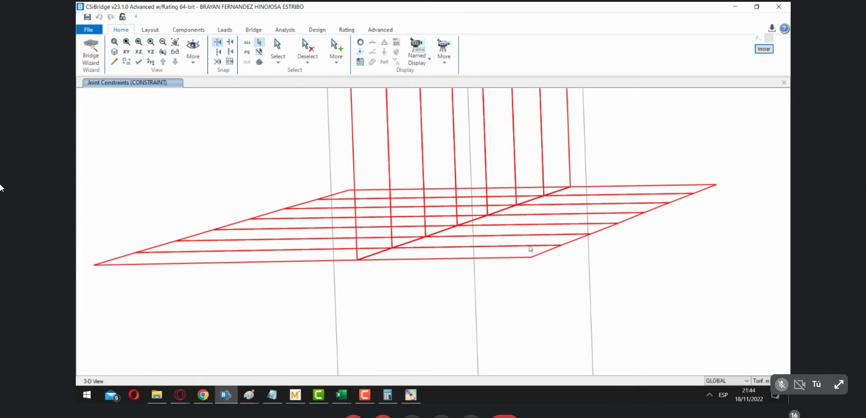
Select the seven wall panels, and the footing panels on each side of the wall, to examine the abutment parts.
{"action": "scroll", "coordinate": [514, 291], "scroll_direction": "down", "scroll_amount": 4}
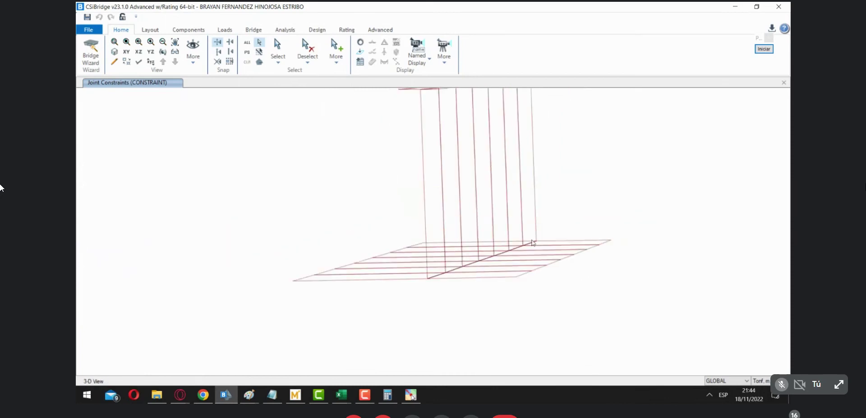
{"action": "left_click_drag", "start_coordinate": [570, 178], "coordinate": [384, 147]}
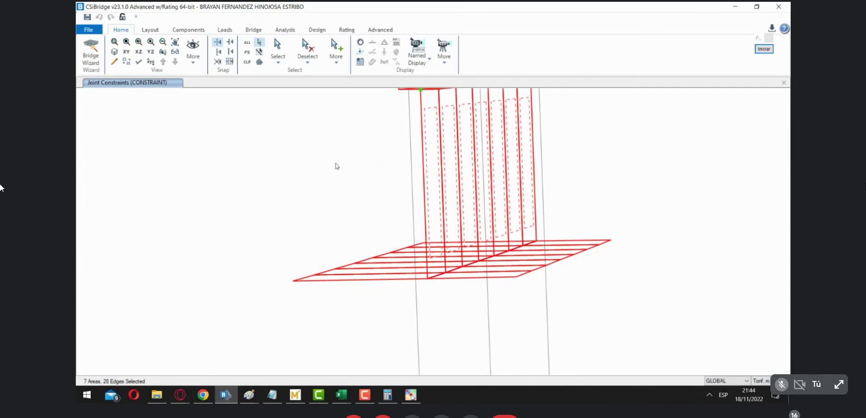
{"action": "left_click", "coordinate": [163, 51]}
{"action": "left_click_drag", "start_coordinate": [478, 311], "coordinate": [522, 329]}
{"action": "left_click_drag", "start_coordinate": [574, 363], "coordinate": [523, 281]}
{"action": "left_click_drag", "start_coordinate": [590, 365], "coordinate": [512, 271]}
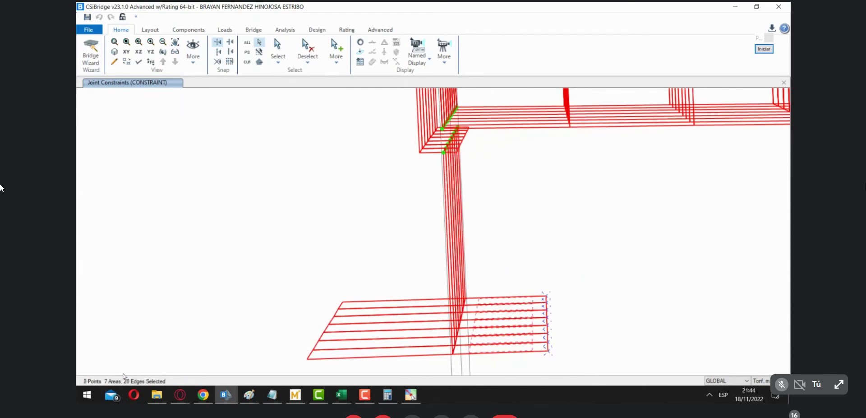
{"action": "left_click_drag", "start_coordinate": [369, 375], "coordinate": [364, 270]}
{"action": "middle_click_drag", "start_coordinate": [405, 211], "coordinate": [438, 237], "text": "shift"}
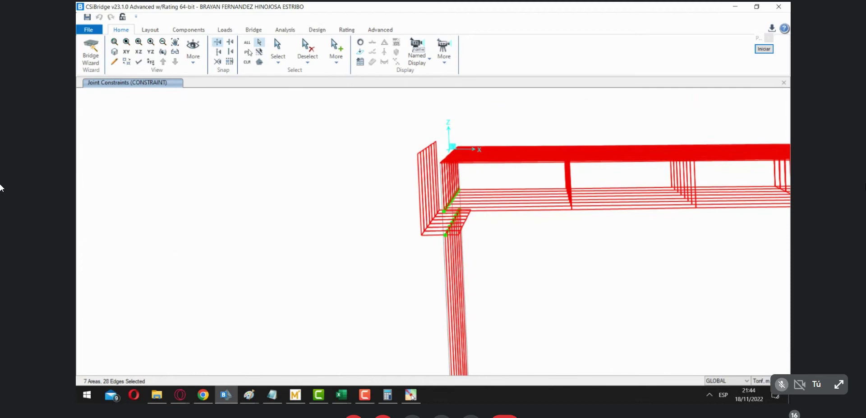
Select the head wall panels with their top joints to examine them, and clear the selection.
{"action": "left_click", "coordinate": [164, 53]}
{"action": "left_click_drag", "start_coordinate": [522, 246], "coordinate": [525, 240]}
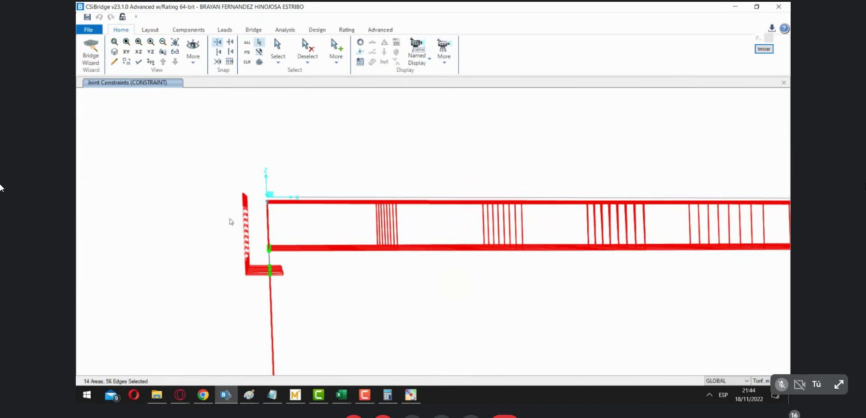
{"action": "left_click", "coordinate": [162, 52]}
{"action": "left_click_drag", "start_coordinate": [397, 340], "coordinate": [384, 337]}
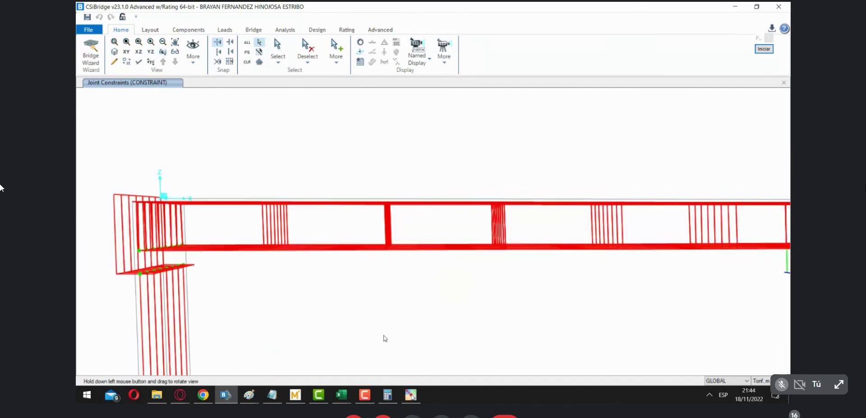
{"action": "left_click_drag", "start_coordinate": [275, 318], "coordinate": [392, 285]}
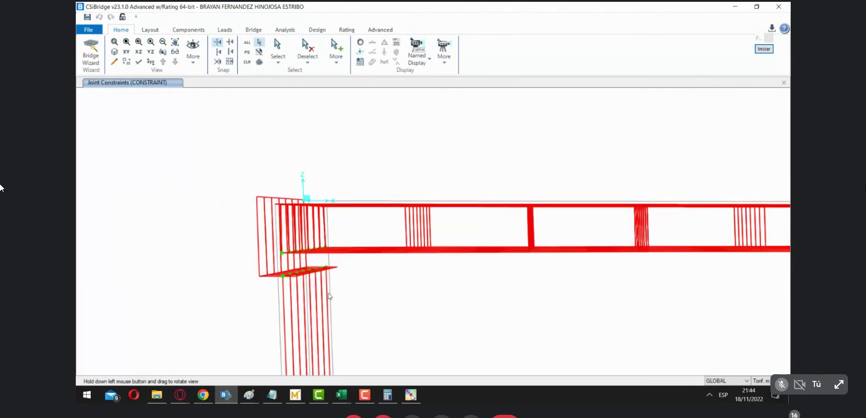
{"action": "left_click_drag", "start_coordinate": [401, 292], "coordinate": [426, 305]}
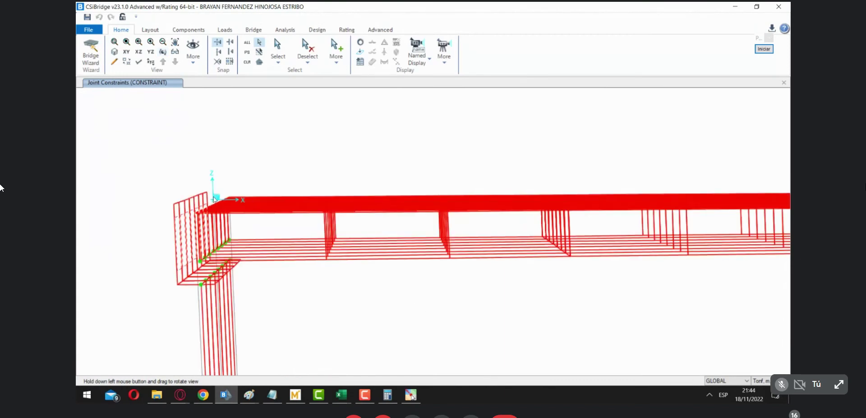
{"action": "left_click_drag", "start_coordinate": [196, 200], "coordinate": [171, 192]}
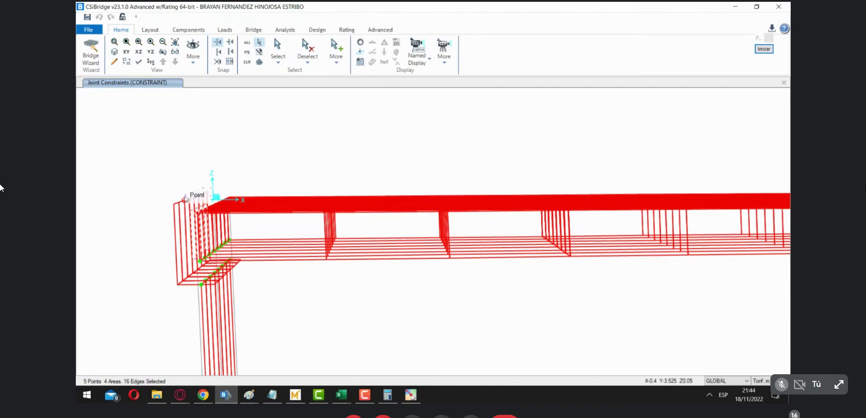
{"action": "left_click_drag", "start_coordinate": [191, 208], "coordinate": [173, 203]}
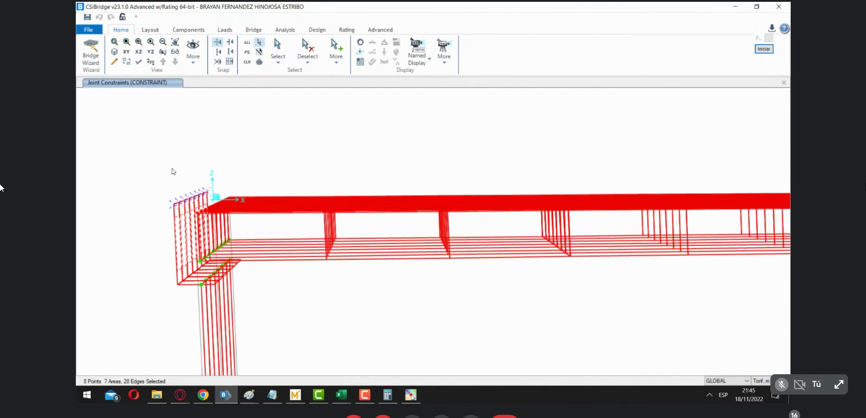
{"action": "key", "text": "ctrl+q"}
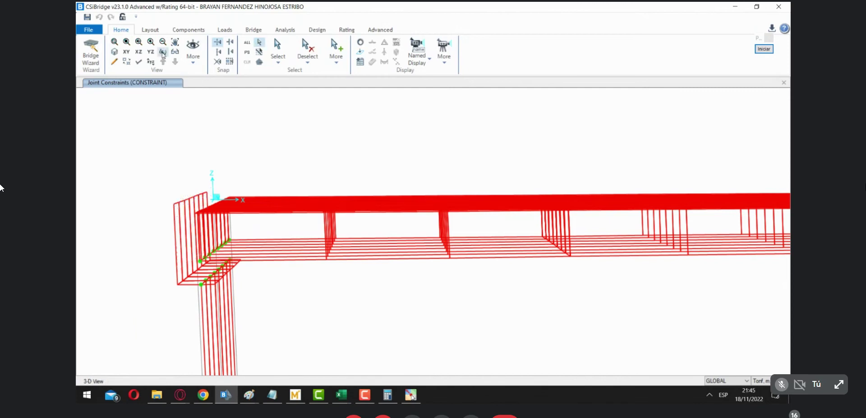
Display the model in the Extrude view type and examine the head wall, seat and footing.
{"action": "left_click", "coordinate": [138, 62]}
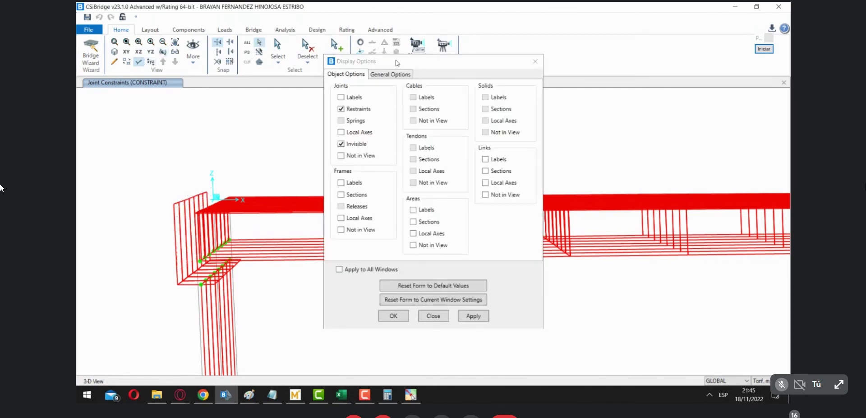
{"action": "left_click", "coordinate": [396, 75]}
{"action": "left_click", "coordinate": [483, 123]}
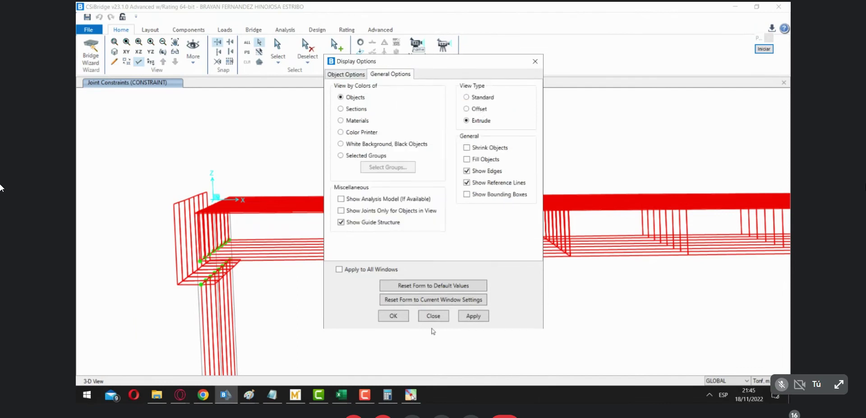
{"action": "left_click", "coordinate": [402, 319]}
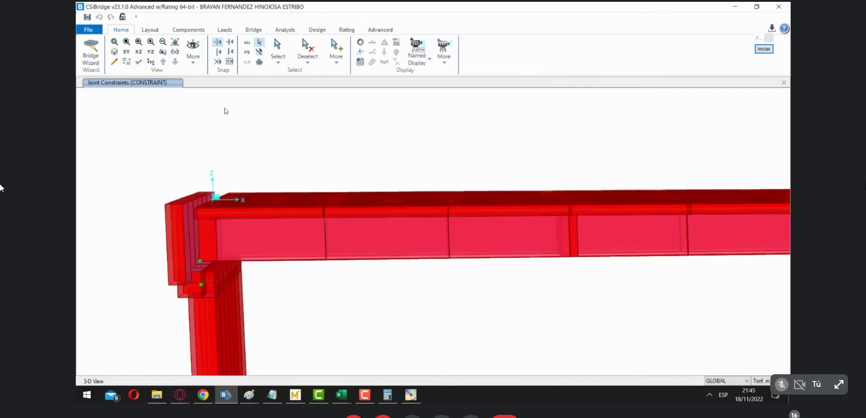
{"action": "left_click_drag", "start_coordinate": [334, 334], "coordinate": [344, 339]}
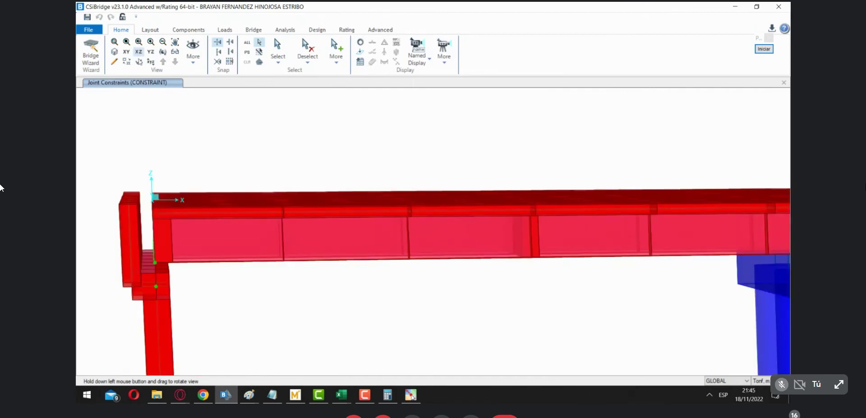
{"action": "left_click_drag", "start_coordinate": [328, 126], "coordinate": [268, 235]}
{"action": "scroll", "coordinate": [267, 242], "scroll_direction": "up", "scroll_amount": 5}
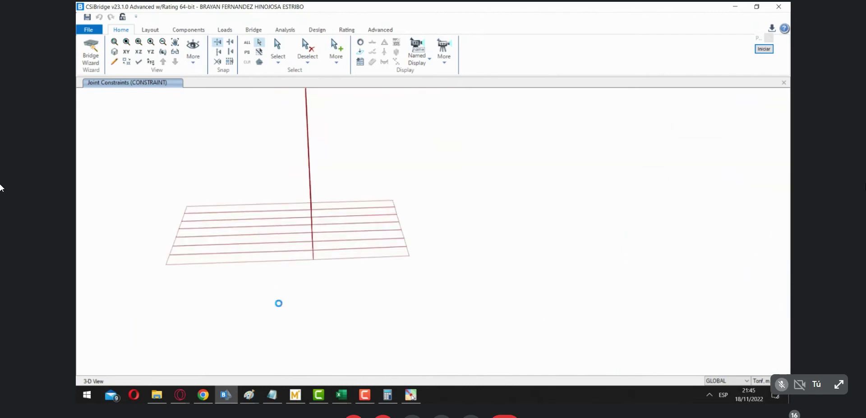
Select the footing areas on both sides of the wall and return the display to the Standard view type.
{"action": "left_click_drag", "start_coordinate": [276, 315], "coordinate": [243, 172]}
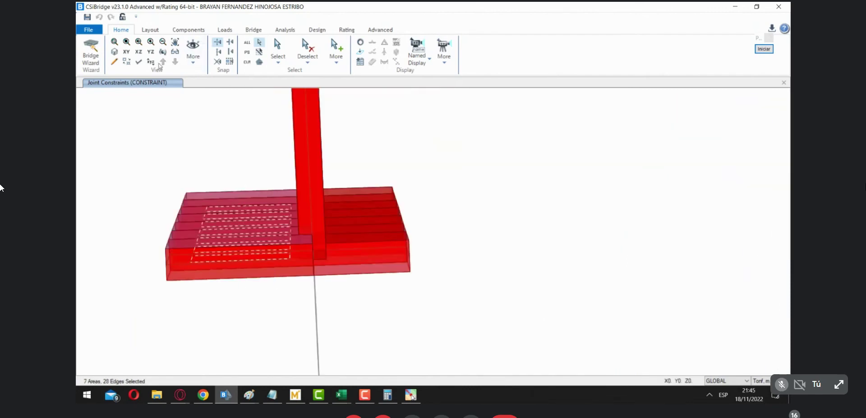
{"action": "left_click", "coordinate": [139, 62]}
{"action": "left_click", "coordinate": [401, 73]}
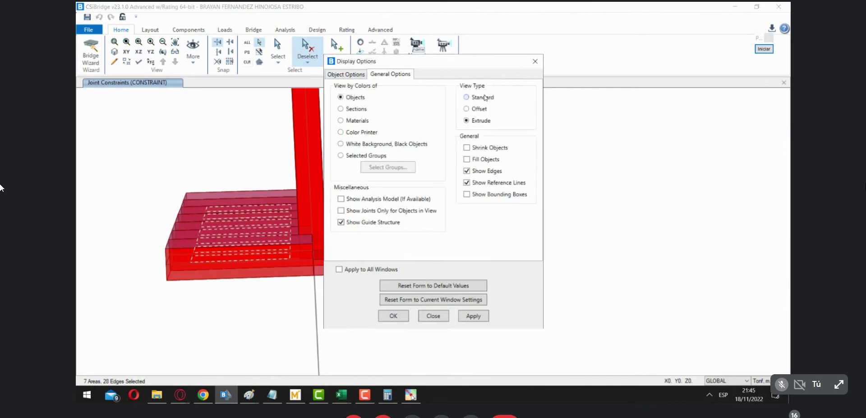
{"action": "left_click", "coordinate": [389, 315]}
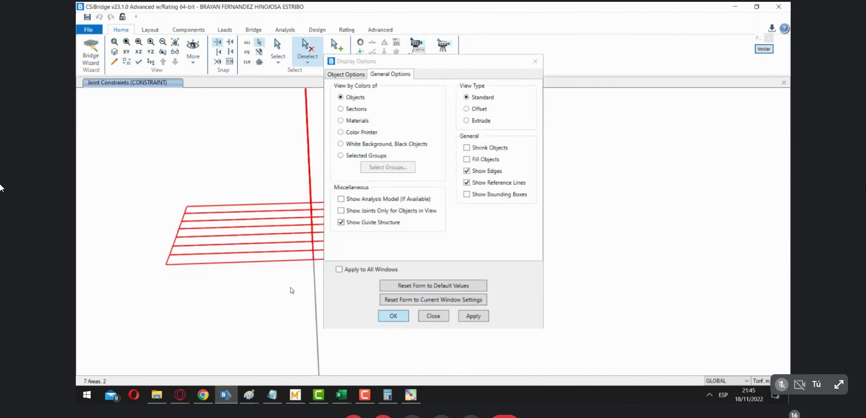
{"action": "left_click_drag", "start_coordinate": [419, 296], "coordinate": [368, 183]}
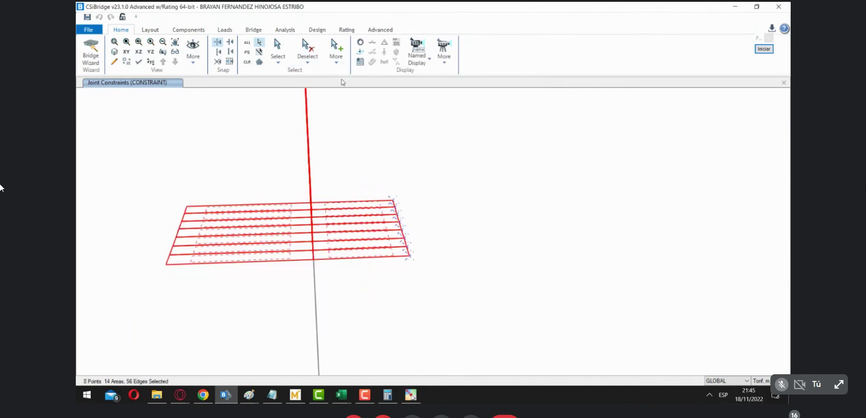
Set up the division of the selected footing areas into objects with a maximum size of 2 m along both edges.
{"action": "left_click", "coordinate": [390, 32]}
{"action": "left_click", "coordinate": [143, 58]}
{"action": "left_click", "coordinate": [142, 57]}
{"action": "left_click", "coordinate": [142, 58]}
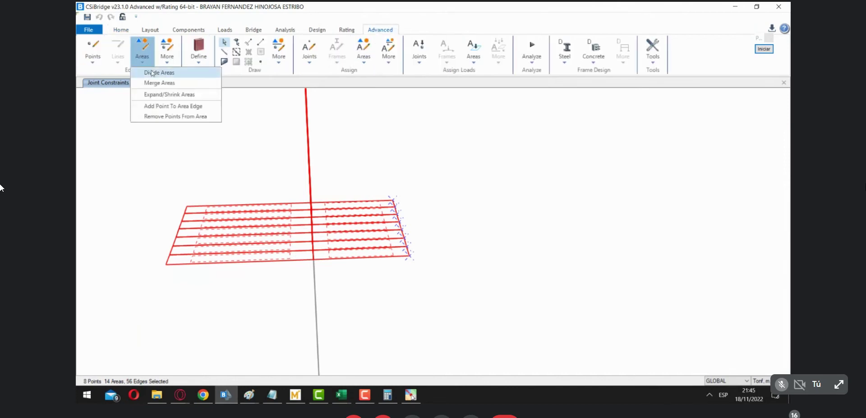
{"action": "left_click", "coordinate": [152, 73]}
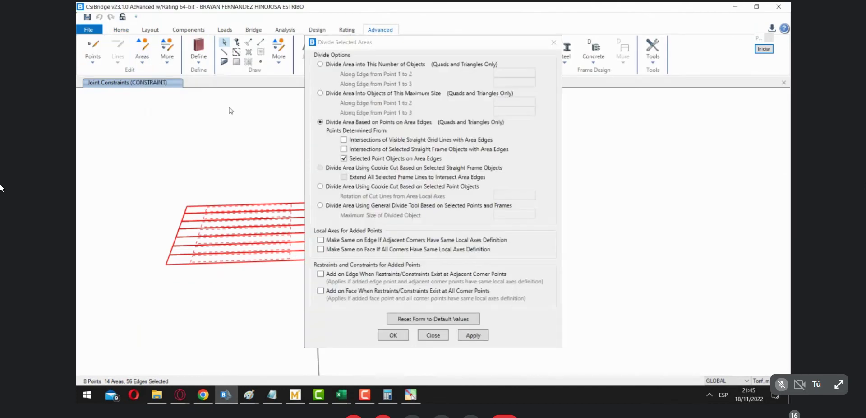
{"action": "left_click", "coordinate": [346, 93]}
{"action": "left_click_drag", "start_coordinate": [519, 103], "coordinate": [488, 106]}
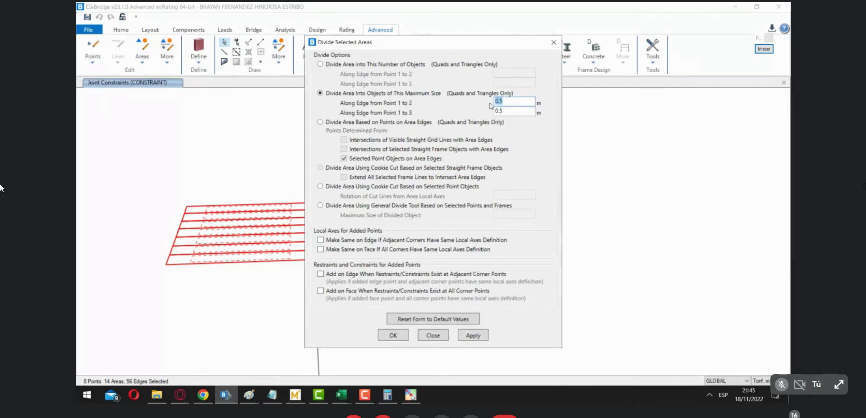
{"action": "type", "text": "2"}
{"action": "double_click", "coordinate": [500, 110]}
{"action": "type", "text": "2"}
{"action": "left_click_drag", "start_coordinate": [401, 45], "coordinate": [561, 52]}
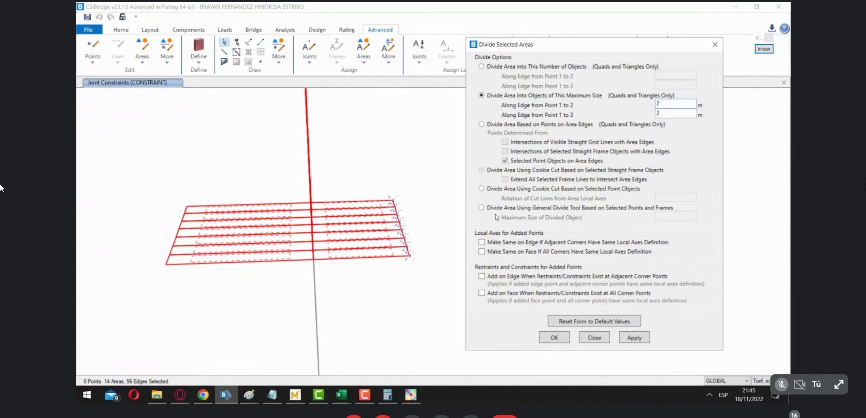
Divide the footing areas on both sides of the abutment wall using the 2 m maximum size.
{"action": "left_click", "coordinate": [395, 314]}
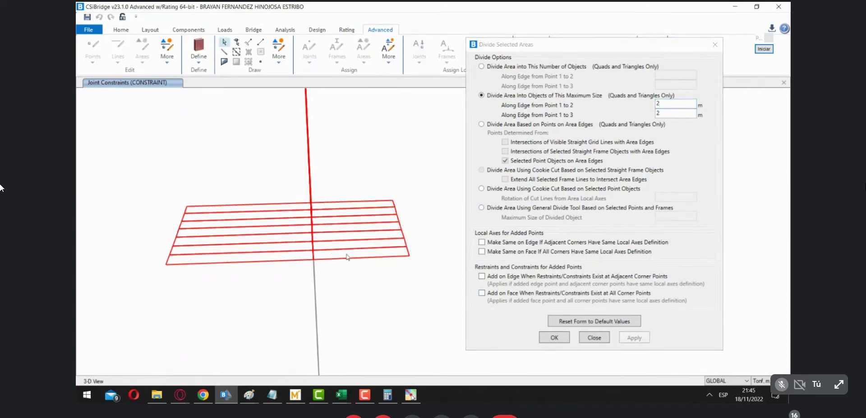
{"action": "left_click", "coordinate": [368, 256]}
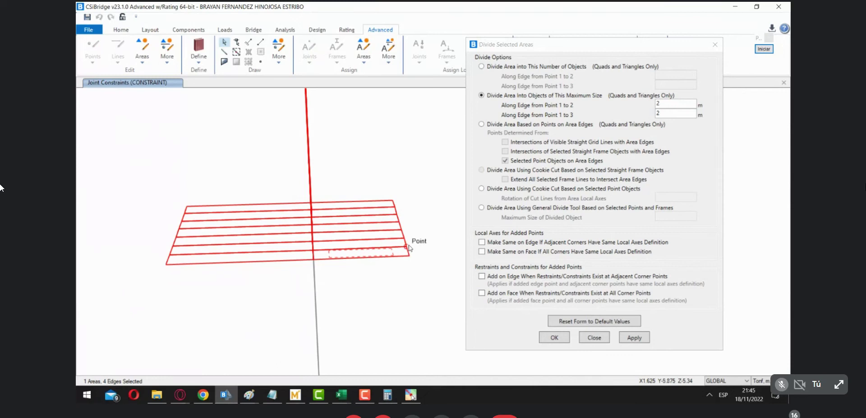
{"action": "left_click", "coordinate": [645, 339]}
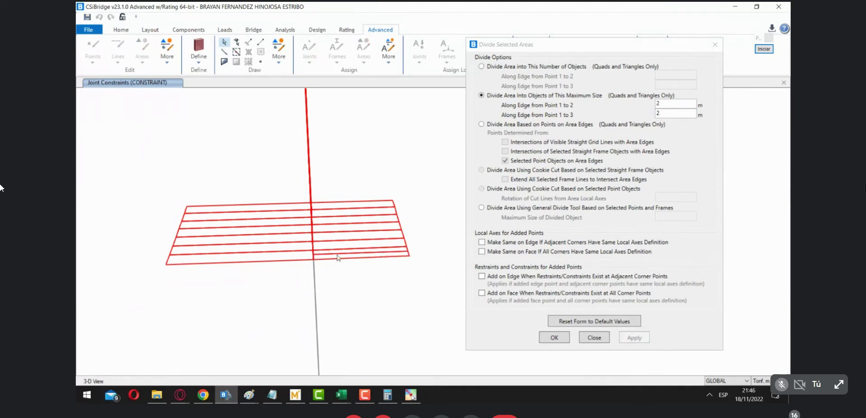
{"action": "left_click", "coordinate": [365, 246]}
{"action": "left_click_drag", "start_coordinate": [413, 229], "coordinate": [374, 199]}
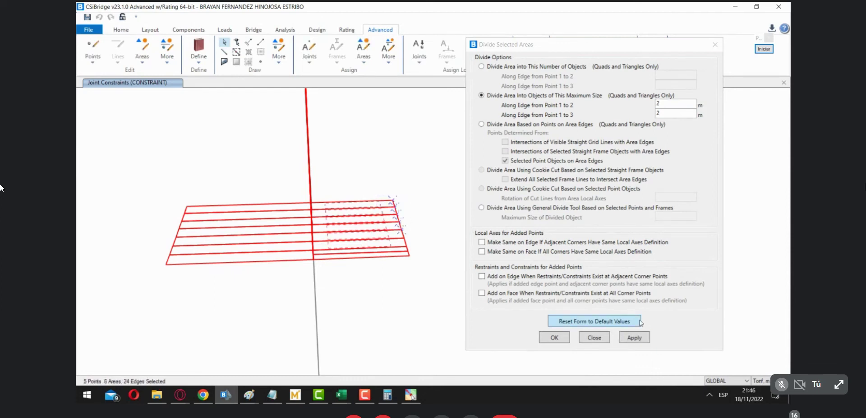
{"action": "left_click", "coordinate": [642, 339]}
{"action": "left_click_drag", "start_coordinate": [261, 295], "coordinate": [219, 182]}
{"action": "left_click", "coordinate": [635, 337]}
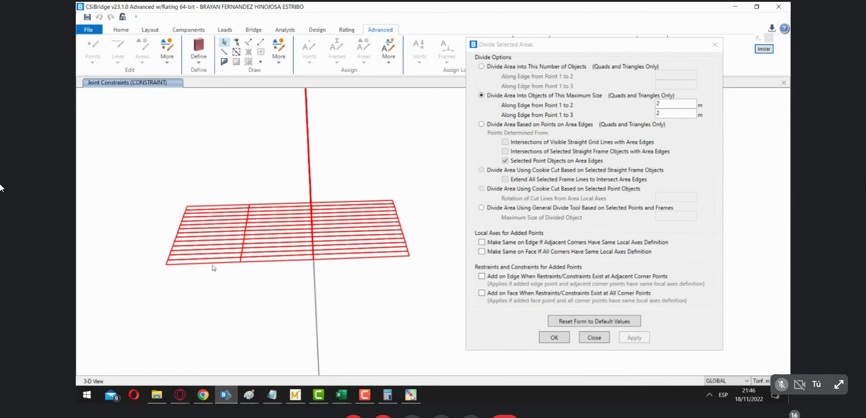
Set the maximum division size to 1 m along both area edges.
{"action": "left_click_drag", "start_coordinate": [213, 291], "coordinate": [204, 197]}
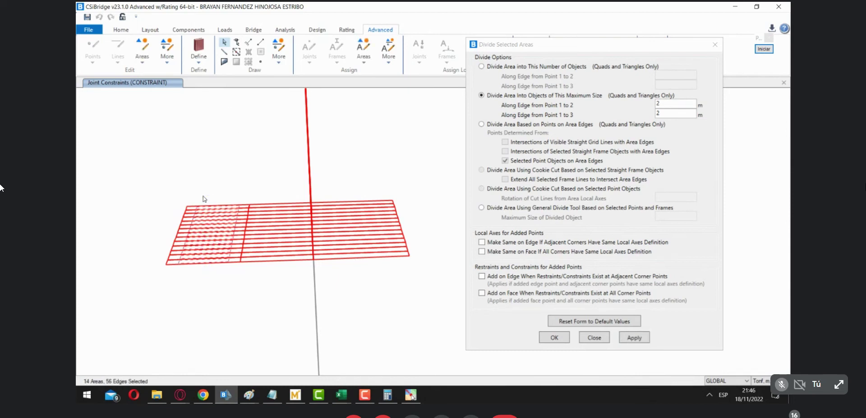
{"action": "left_click", "coordinate": [656, 104]}
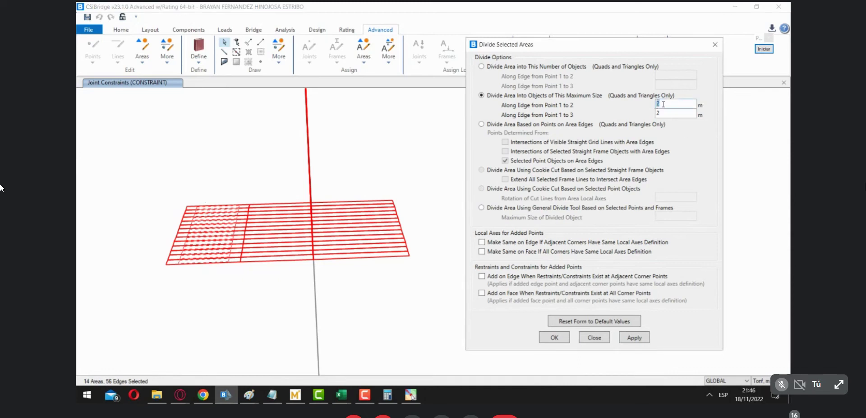
{"action": "type", "text": "1"}
{"action": "key", "text": "Tab"}
{"action": "type", "text": "1"}
Divide all footing areas on both sides of the wall using the 1 m maximum size, and finish dividing.
{"action": "left_click_drag", "start_coordinate": [406, 299], "coordinate": [351, 183]}
{"action": "left_click_drag", "start_coordinate": [272, 308], "coordinate": [199, 173]}
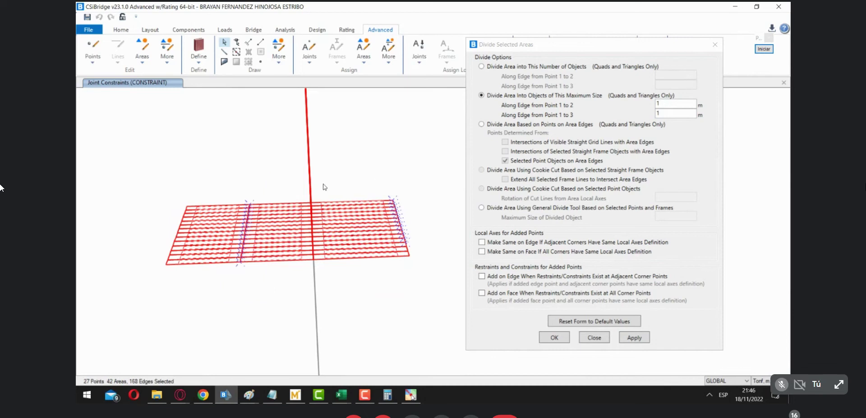
{"action": "left_click_drag", "start_coordinate": [424, 288], "coordinate": [359, 166]}
{"action": "left_click", "coordinate": [387, 252]}
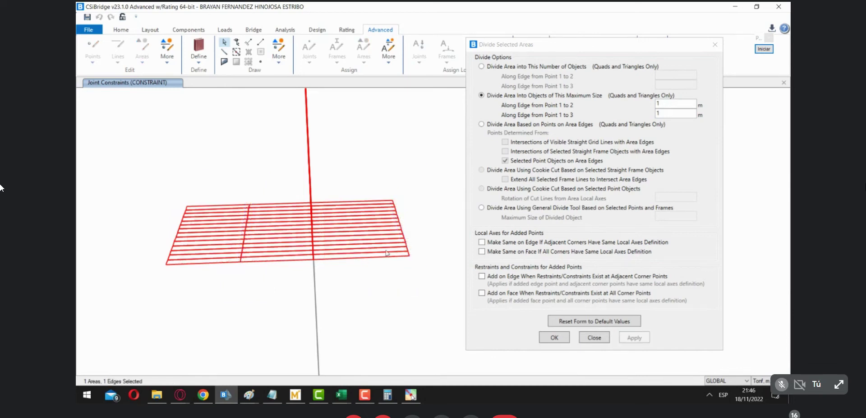
{"action": "left_click_drag", "start_coordinate": [421, 277], "coordinate": [373, 177]}
{"action": "left_click_drag", "start_coordinate": [274, 299], "coordinate": [219, 183]}
{"action": "left_click", "coordinate": [557, 341]}
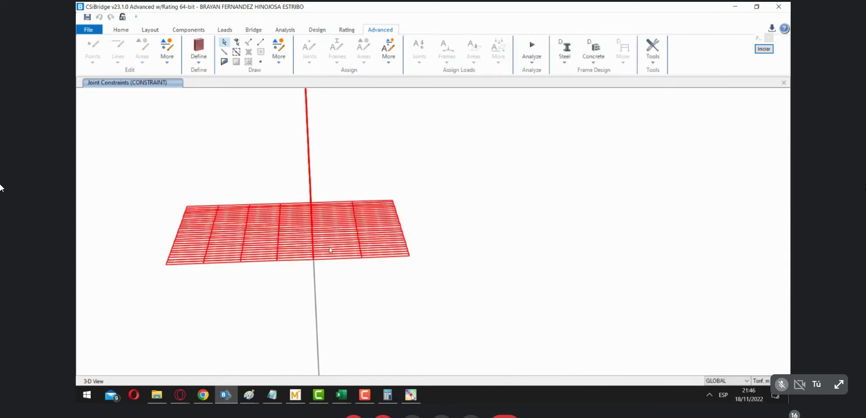
Select all frames whose section property is None.
{"action": "left_click", "coordinate": [121, 30]}
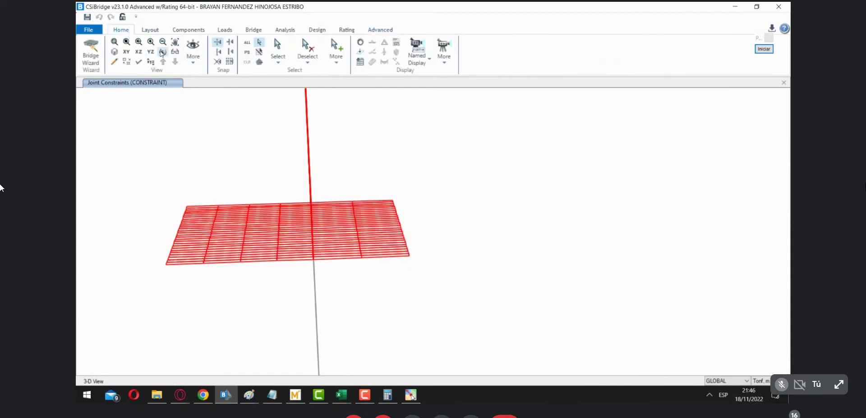
{"action": "mouse_move", "coordinate": [425, 308]}
{"action": "left_mouse_down"}
{"action": "mouse_move", "coordinate": [395, 311]}
{"action": "mouse_move", "coordinate": [404, 321]}
{"action": "mouse_move", "coordinate": [419, 318]}
{"action": "left_mouse_up"}
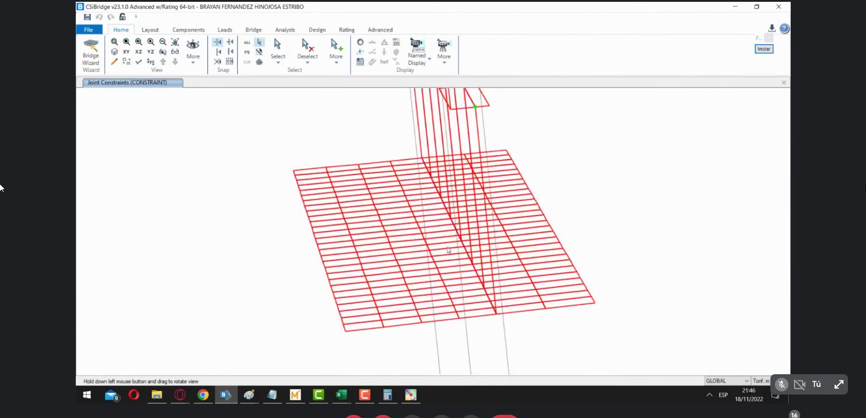
{"action": "left_click", "coordinate": [278, 57]}
{"action": "left_click", "coordinate": [288, 90]}
{"action": "left_click", "coordinate": [278, 57]}
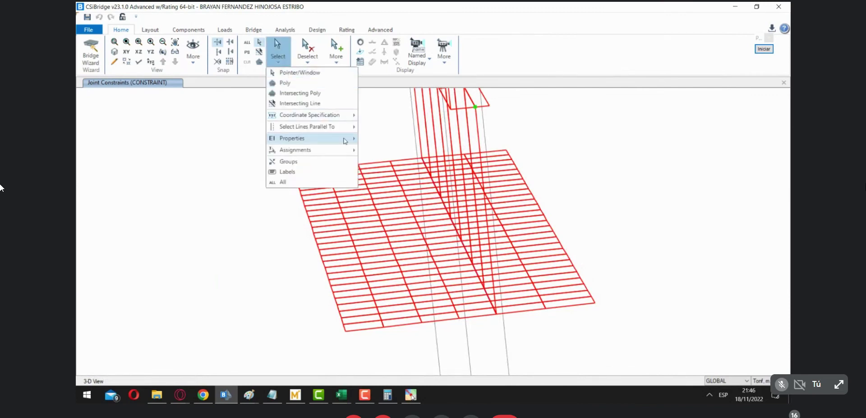
{"action": "mouse_move", "coordinate": [344, 138]}
{"action": "left_click", "coordinate": [397, 150]}
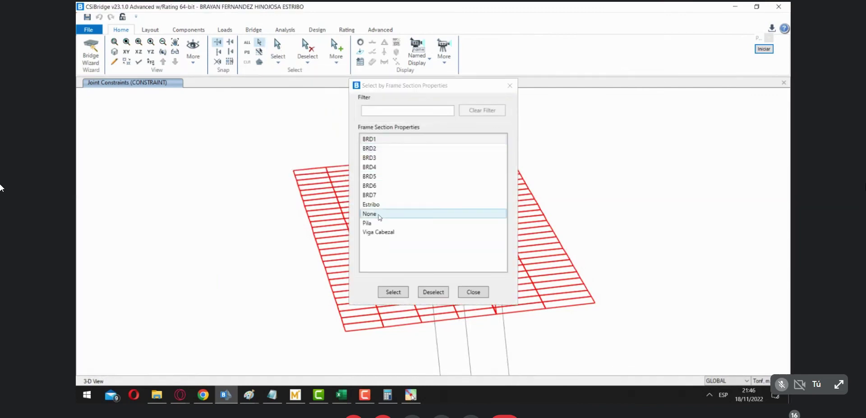
{"action": "left_click", "coordinate": [397, 213]}
{"action": "left_click", "coordinate": [393, 292]}
{"action": "left_click_drag", "start_coordinate": [415, 86], "coordinate": [608, 106]}
Examine where the selected frames lie in the bridge and abutment, and clear the selection.
{"action": "scroll", "coordinate": [284, 249], "scroll_direction": "down", "scroll_amount": 2}
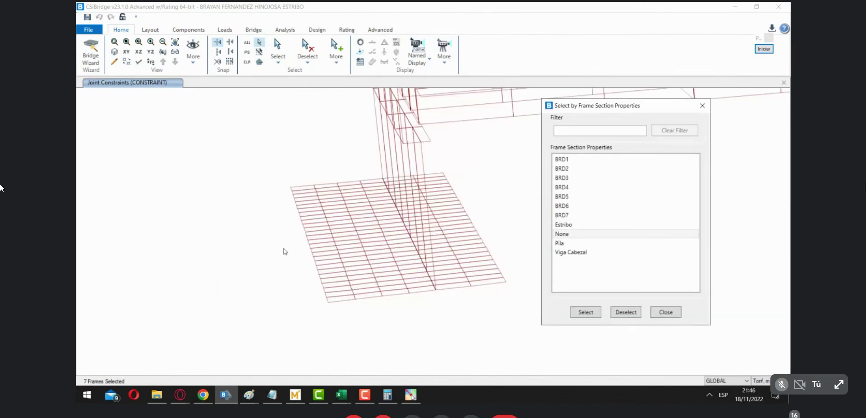
{"action": "scroll", "coordinate": [284, 252], "scroll_direction": "down", "scroll_amount": 4}
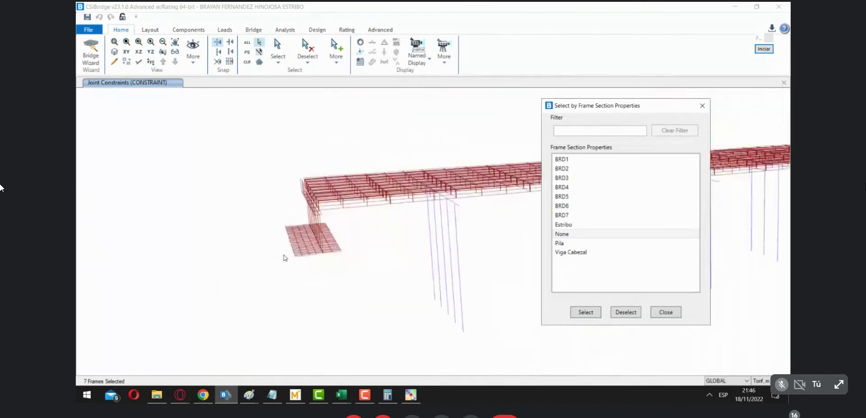
{"action": "left_click", "coordinate": [284, 258]}
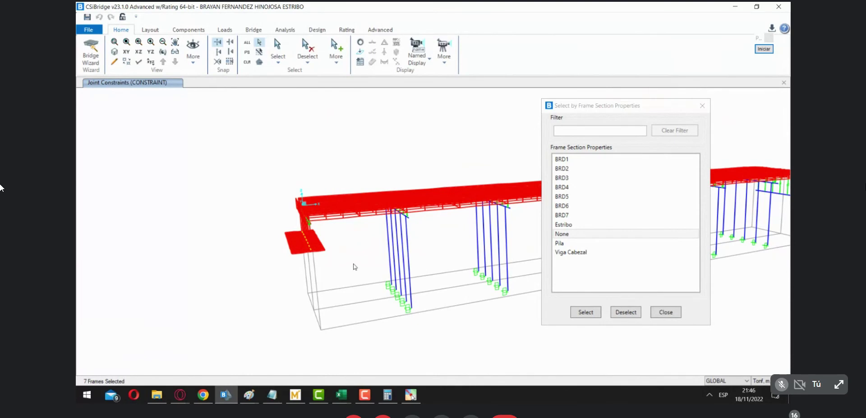
{"action": "scroll", "coordinate": [328, 261], "scroll_direction": "up", "scroll_amount": 3}
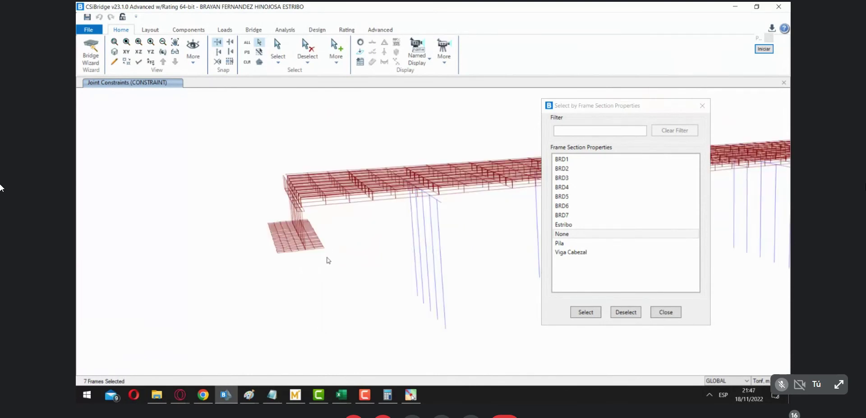
{"action": "scroll", "coordinate": [327, 260], "scroll_direction": "up", "scroll_amount": 3}
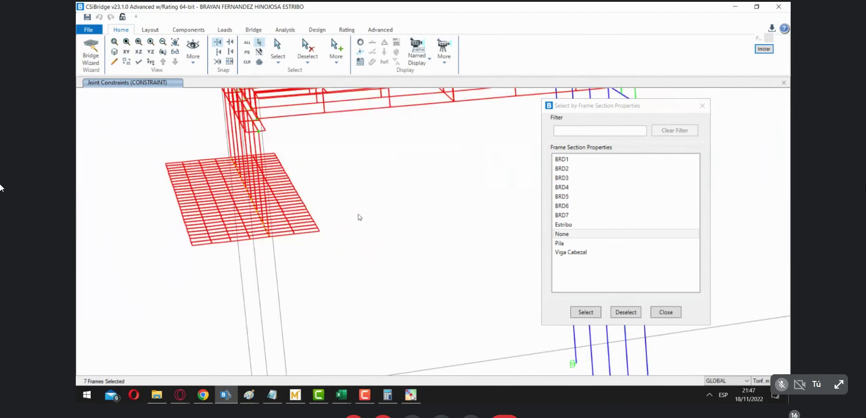
{"action": "key", "text": "ctrl+q"}
{"action": "left_click", "coordinate": [702, 107]}
Select all joints and areas of the divided abutment footing in a side view.
{"action": "middle_click_drag", "start_coordinate": [350, 182], "coordinate": [395, 215]}
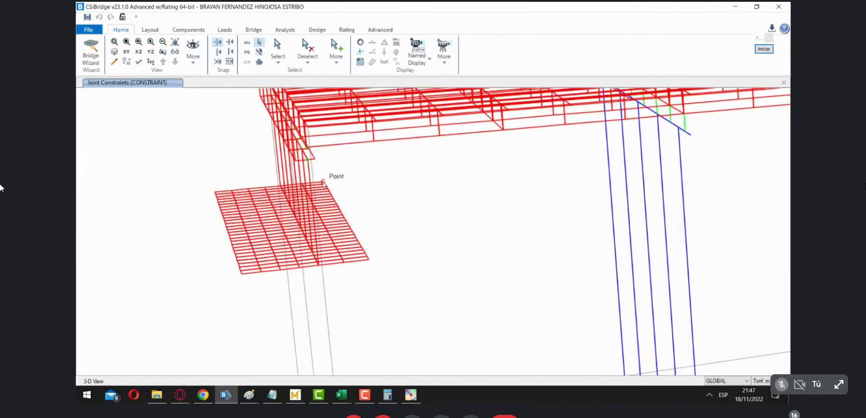
{"action": "left_click", "coordinate": [175, 52]}
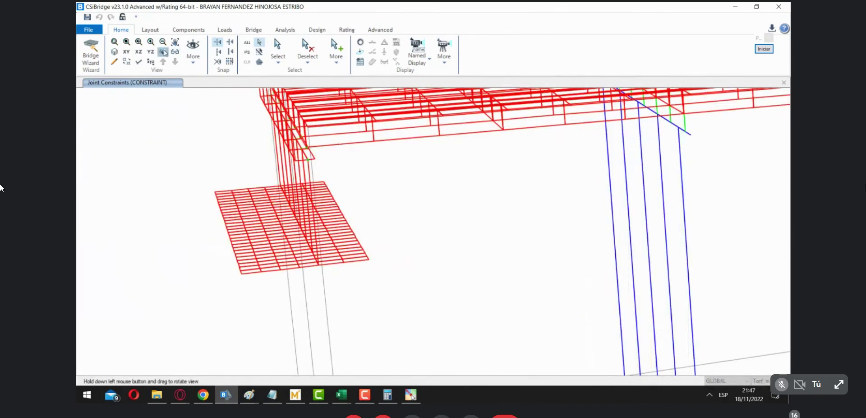
{"action": "left_click_drag", "start_coordinate": [421, 265], "coordinate": [415, 258]}
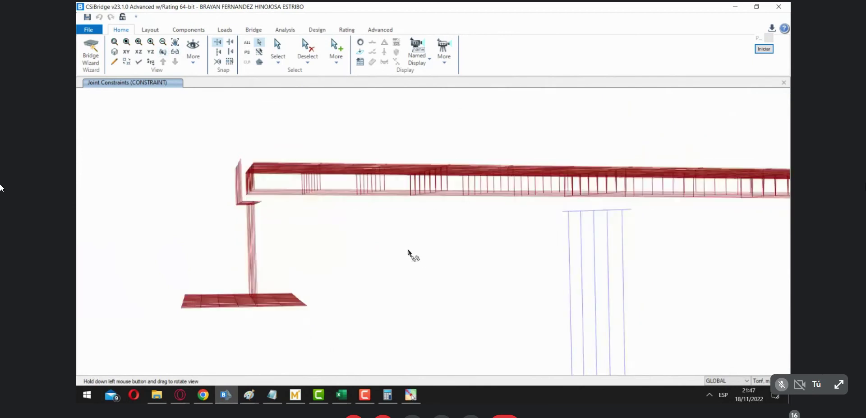
{"action": "left_click_drag", "start_coordinate": [157, 295], "coordinate": [341, 310]}
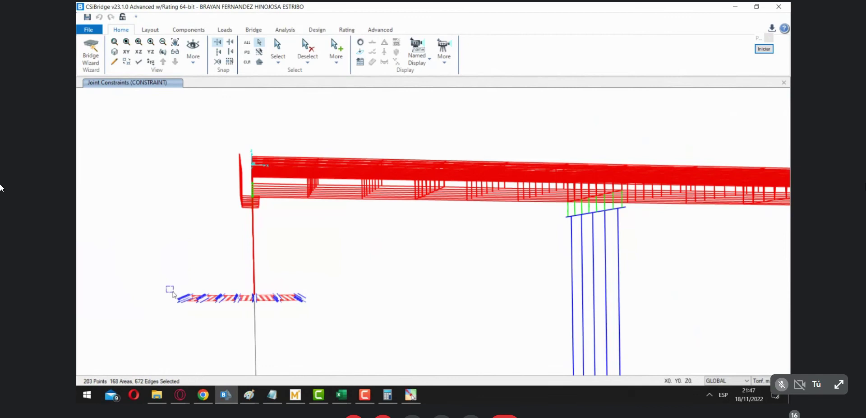
{"action": "left_click", "coordinate": [175, 51]}
{"action": "left_click_drag", "start_coordinate": [308, 285], "coordinate": [310, 328]}
{"action": "mouse_move", "coordinate": [284, 294]}
{"action": "left_mouse_down"}
{"action": "mouse_move", "coordinate": [319, 294]}
{"action": "mouse_move", "coordinate": [300, 295]}
{"action": "left_mouse_up"}
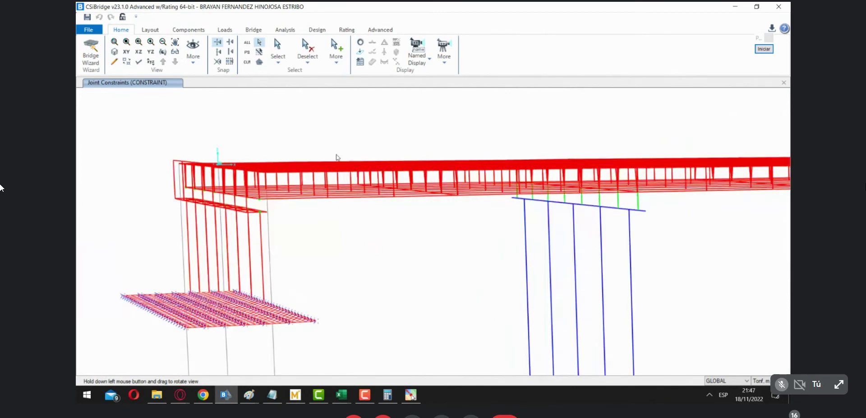
Change the model's display units to Kgf, cm, C.
{"action": "left_click", "coordinate": [379, 29]}
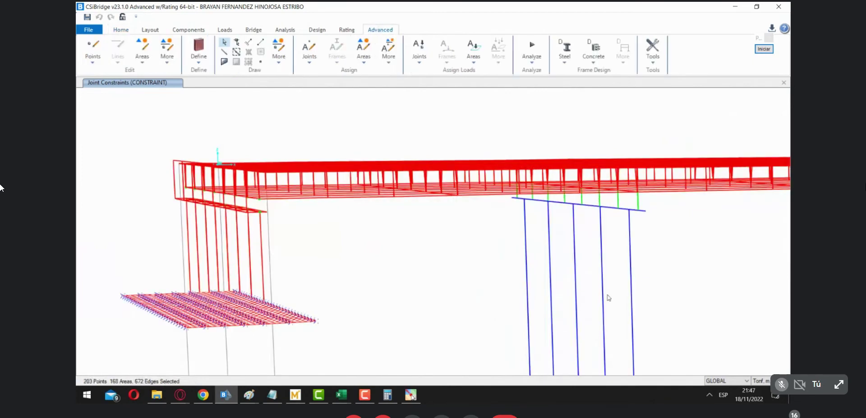
{"action": "left_click", "coordinate": [757, 381]}
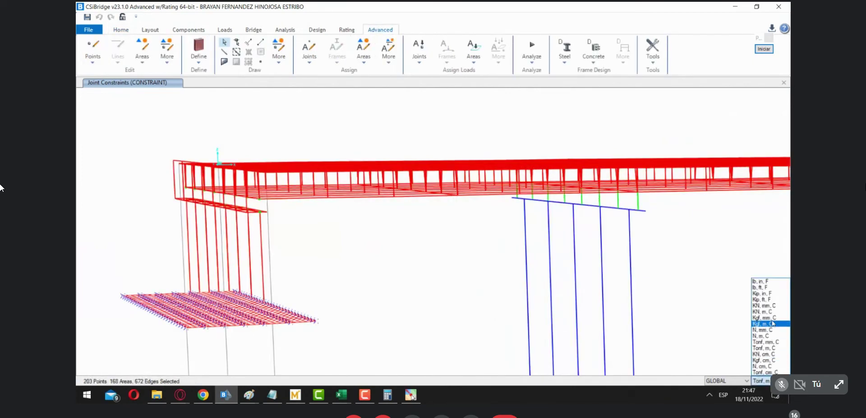
{"action": "left_click", "coordinate": [769, 360]}
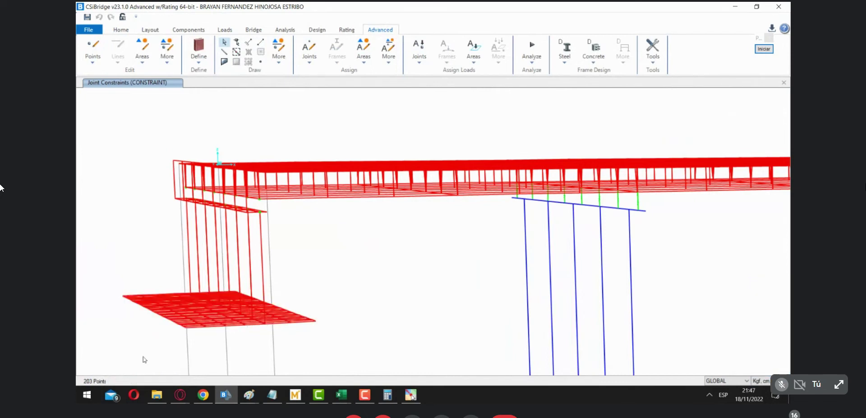
Switch to Chrome and consult the soil reaction modulus table, Tabla 2.23, in the open PDF.
{"action": "left_click", "coordinate": [203, 396]}
{"action": "left_click", "coordinate": [583, 9]}
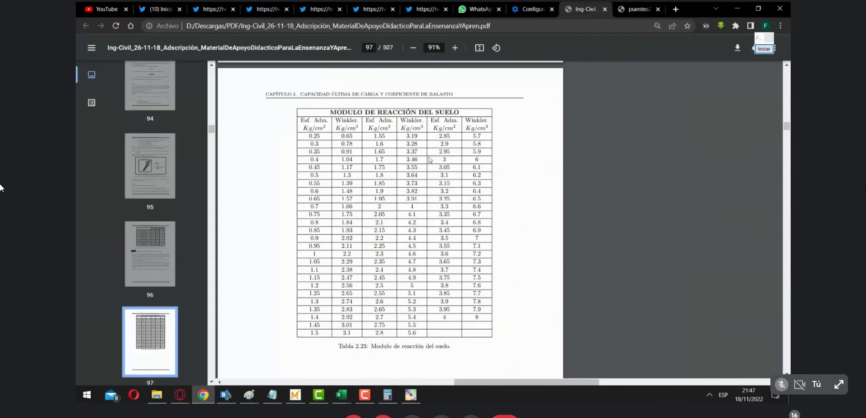
{"action": "left_click", "coordinate": [764, 49]}
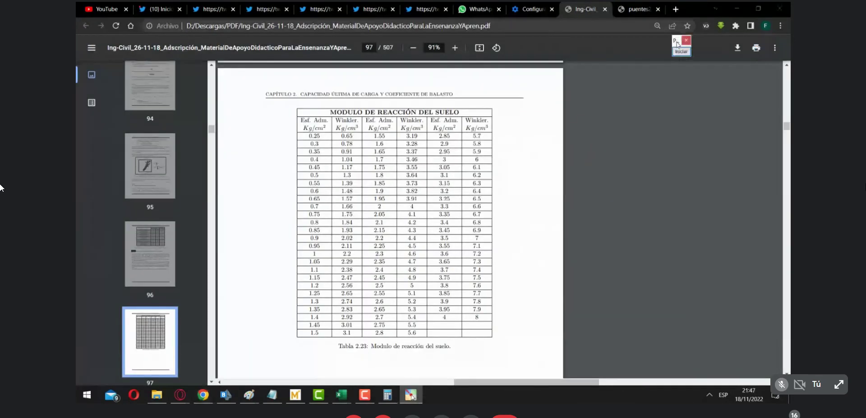
{"action": "left_click", "coordinate": [677, 149]}
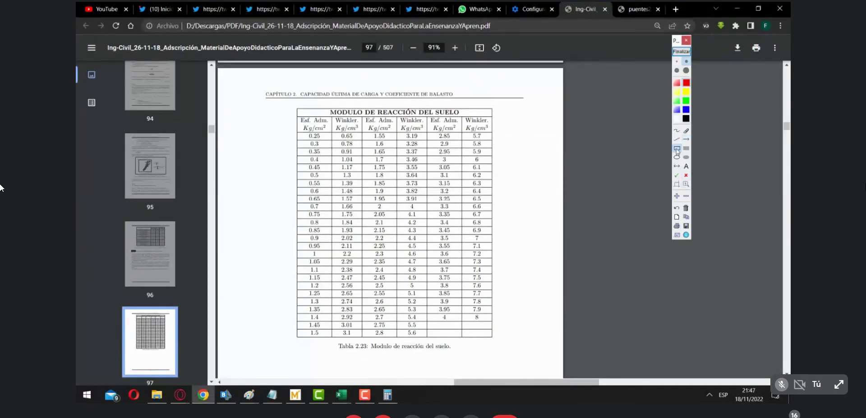
{"action": "left_click", "coordinate": [681, 50]}
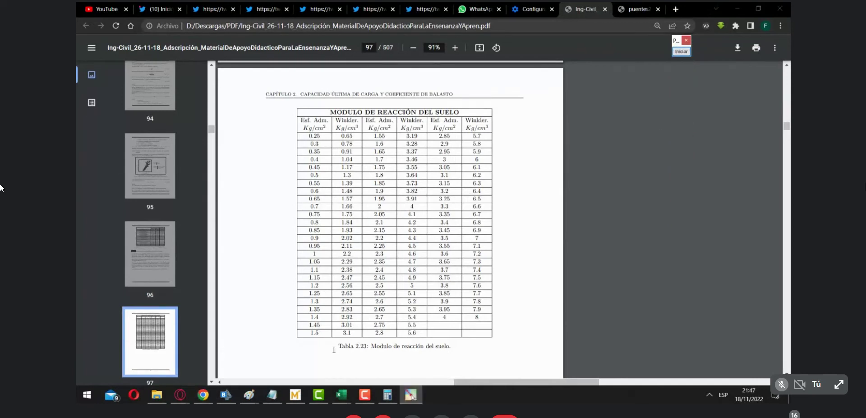
Switch to Mathcad Prime, look up the allowable soil stress in the abutment sheet's data, and return to the PDF table.
{"action": "left_click", "coordinate": [303, 395]}
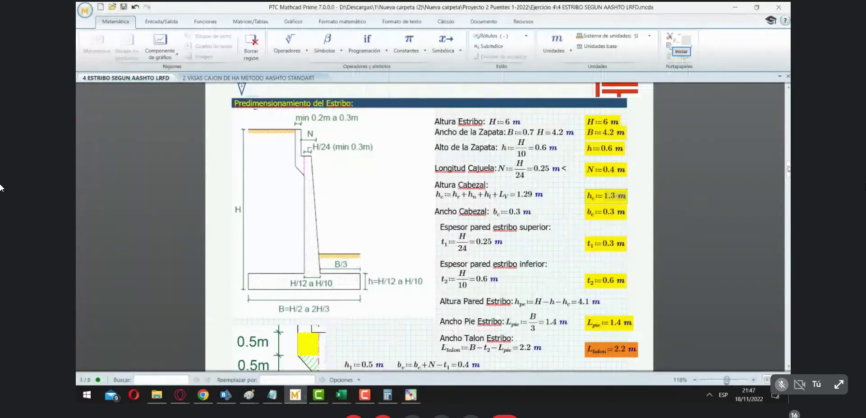
{"action": "scroll", "coordinate": [339, 247], "scroll_direction": "up", "scroll_amount": 15}
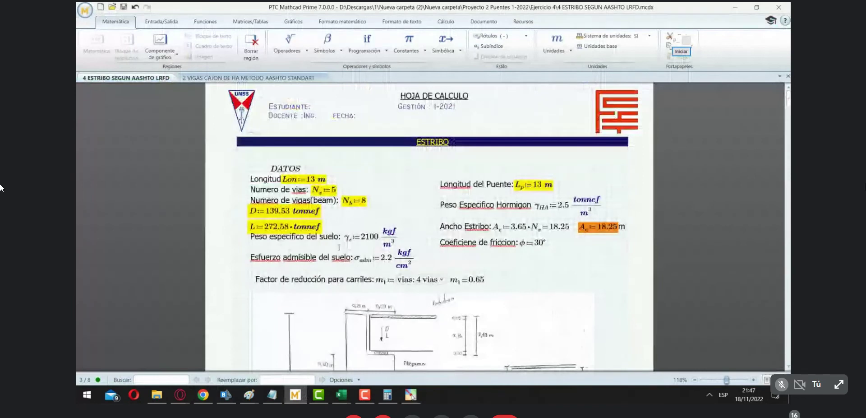
{"action": "left_click", "coordinate": [735, 7]}
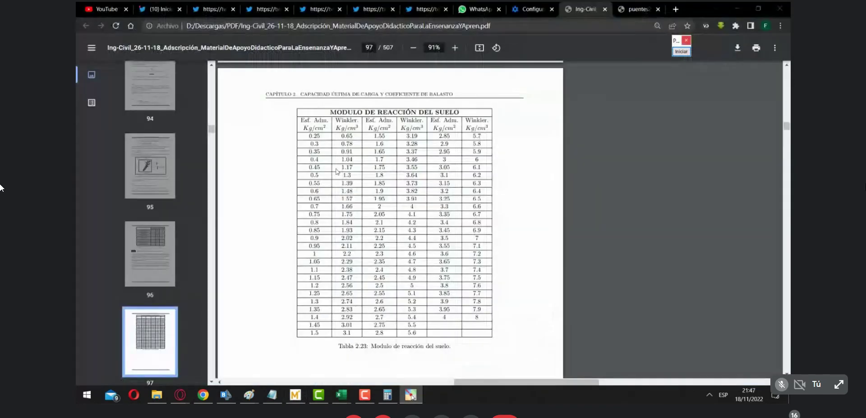
Mark the 2.2 kg/cm² entry and its Winkler modulus in the table with a red rectangle, and end the screen annotation.
{"action": "left_click", "coordinate": [681, 51]}
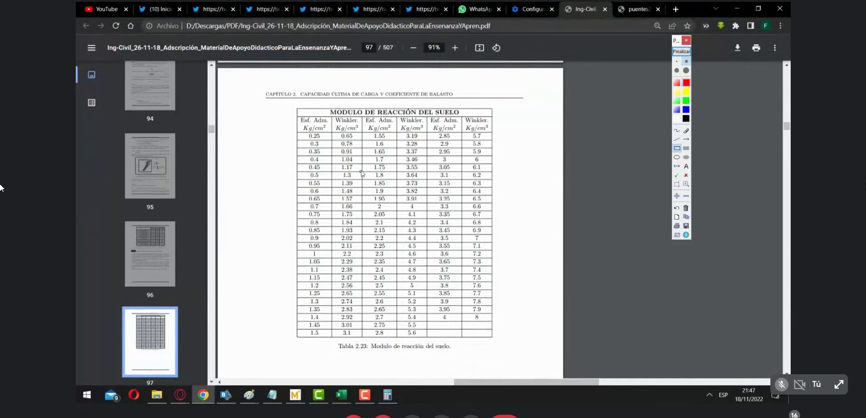
{"action": "left_click_drag", "start_coordinate": [367, 234], "coordinate": [427, 240]}
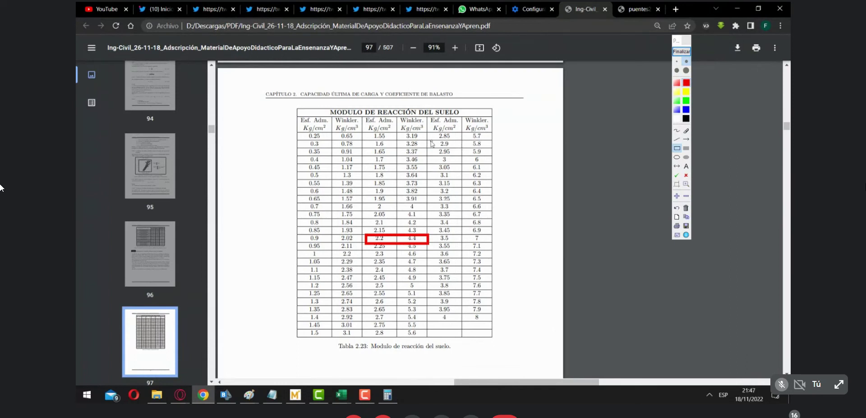
{"action": "left_click", "coordinate": [676, 52]}
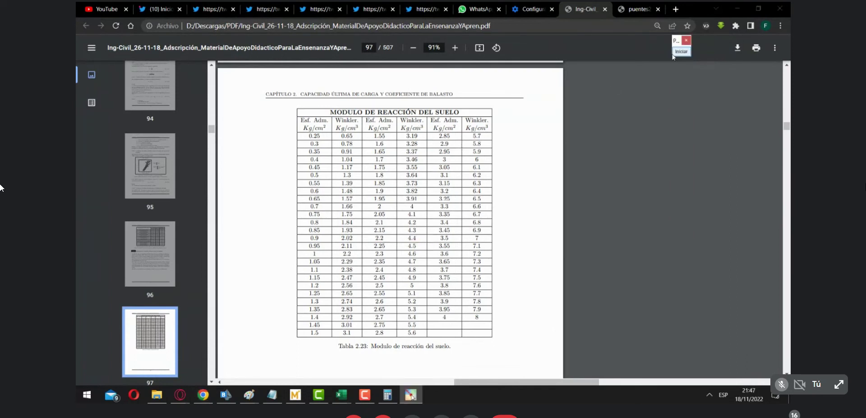
Switch to CSiBridge and open the area spring assignment for the selected footing areas, keeping the footing in view.
{"action": "left_click", "coordinate": [233, 399]}
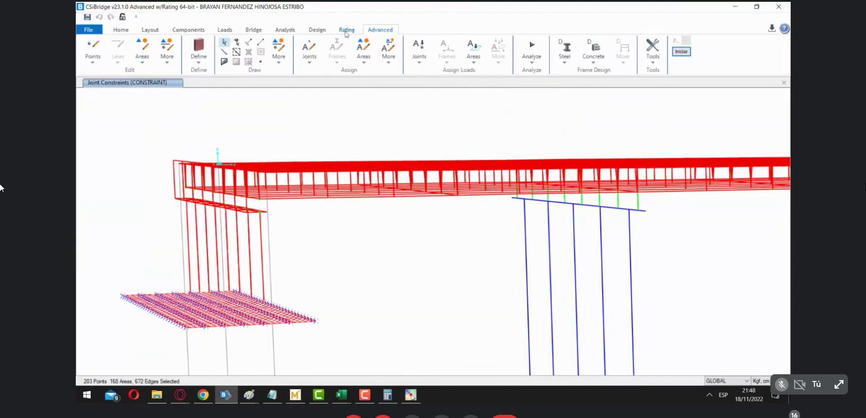
{"action": "left_click", "coordinate": [372, 51]}
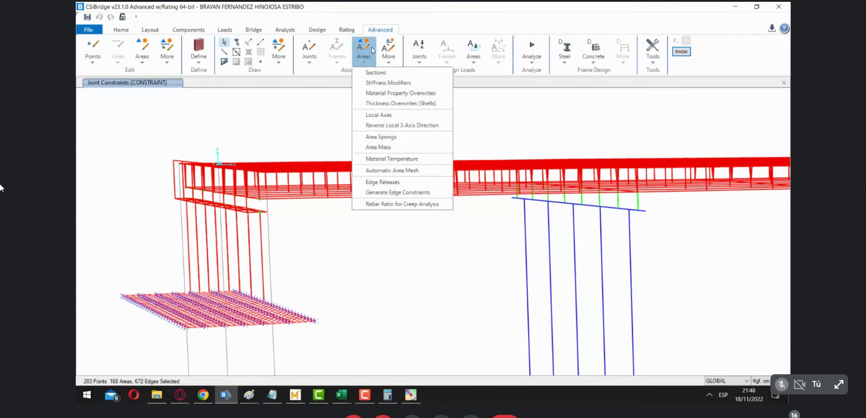
{"action": "left_click", "coordinate": [473, 50]}
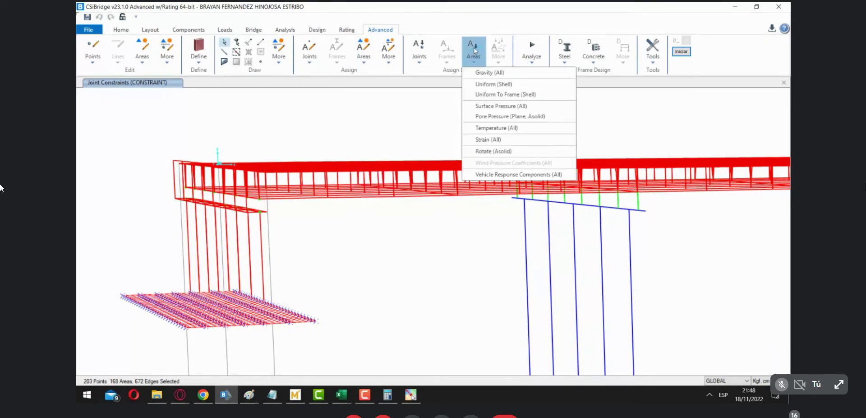
{"action": "left_click", "coordinate": [388, 50]}
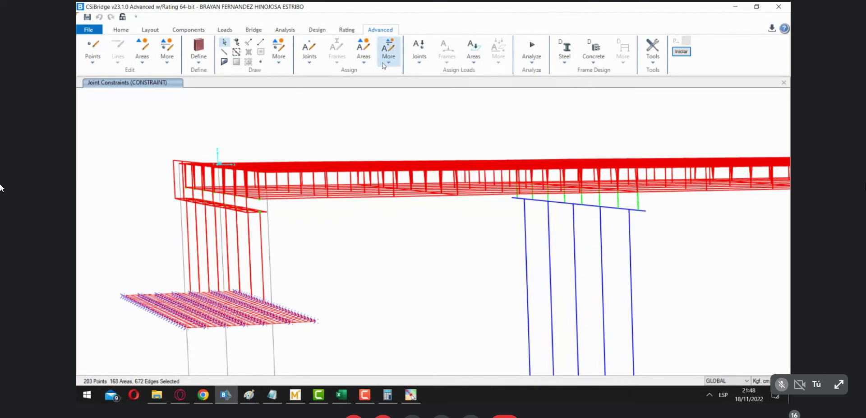
{"action": "left_click", "coordinate": [363, 50]}
{"action": "left_click", "coordinate": [381, 79]}
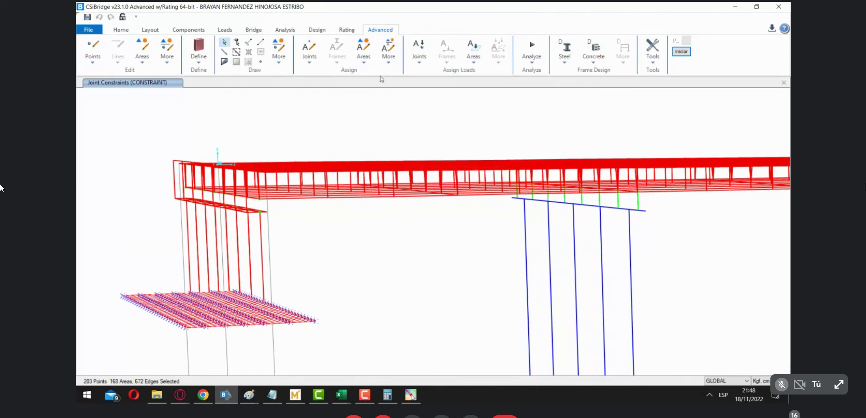
{"action": "left_click", "coordinate": [363, 50]}
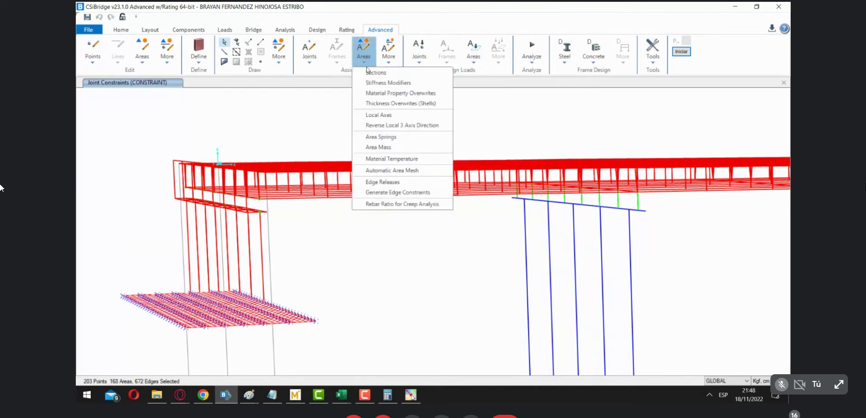
{"action": "left_click", "coordinate": [411, 139]}
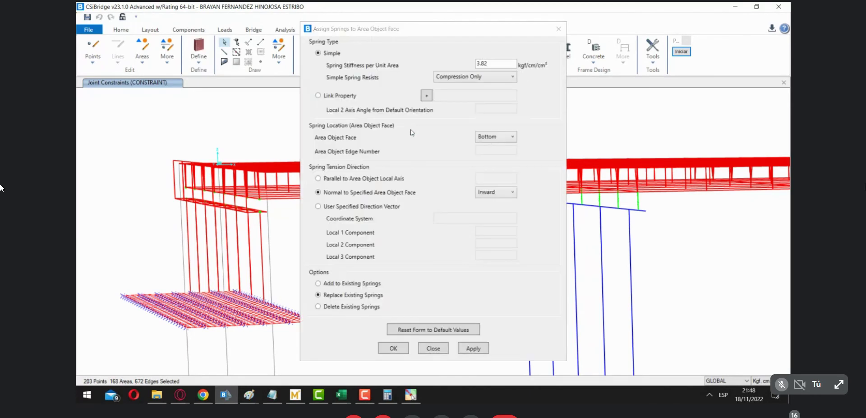
{"action": "left_click_drag", "start_coordinate": [389, 33], "coordinate": [495, 33]}
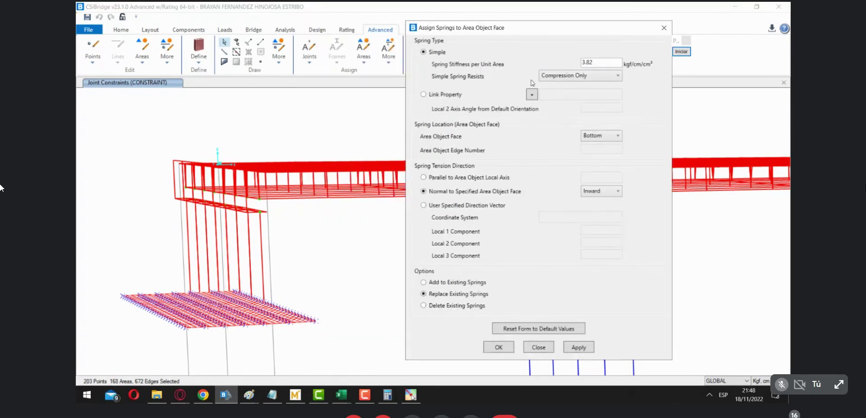
{"action": "double_click", "coordinate": [606, 66]}
{"action": "type", "text": "4.4"}
{"action": "left_click", "coordinate": [604, 77]}
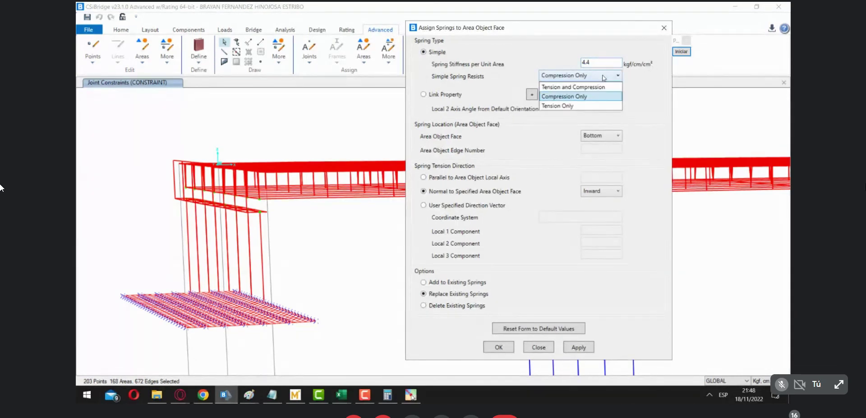
{"action": "left_click", "coordinate": [569, 97]}
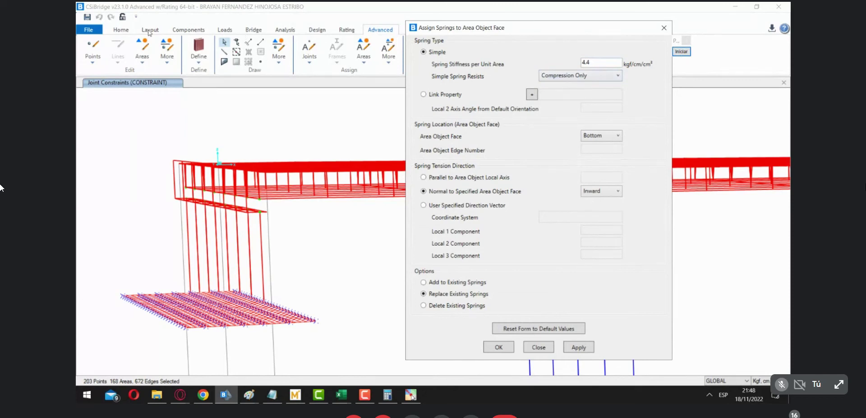
Turn on the display of local axes for area objects in the 3D view.
{"action": "left_click", "coordinate": [128, 31]}
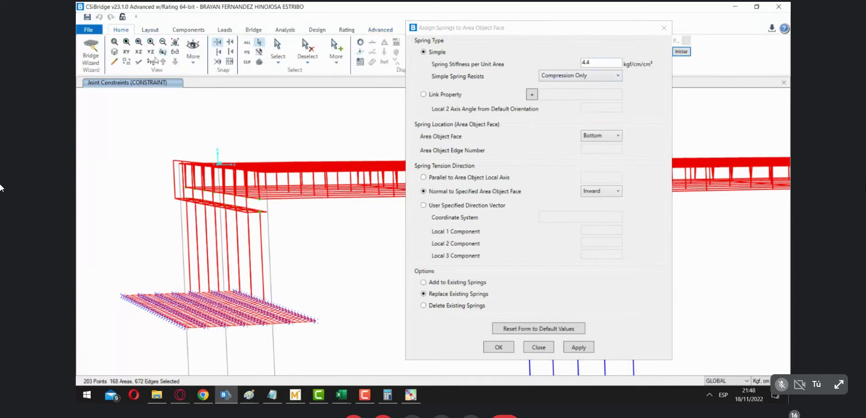
{"action": "left_click", "coordinate": [138, 62]}
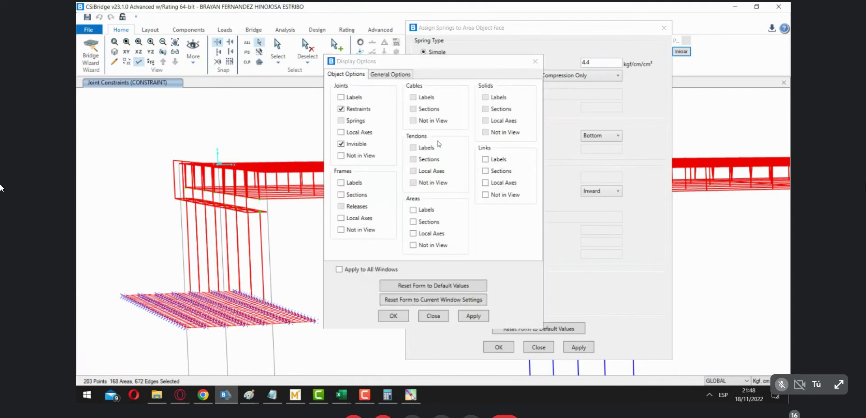
{"action": "left_click", "coordinate": [431, 233]}
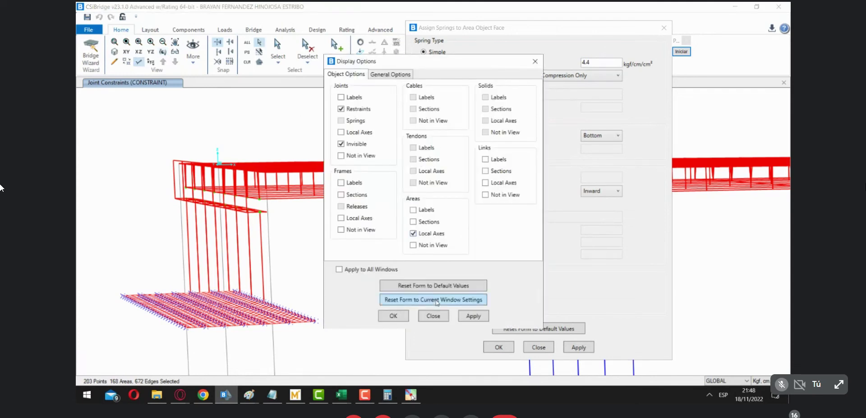
{"action": "left_click", "coordinate": [388, 317]}
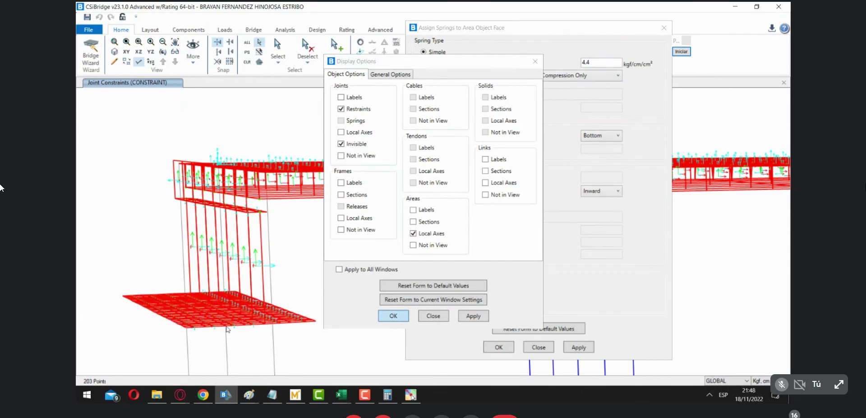
Clear the current selection and close the area spring assignment without applying it.
{"action": "scroll", "coordinate": [184, 320], "scroll_direction": "up", "scroll_amount": 5}
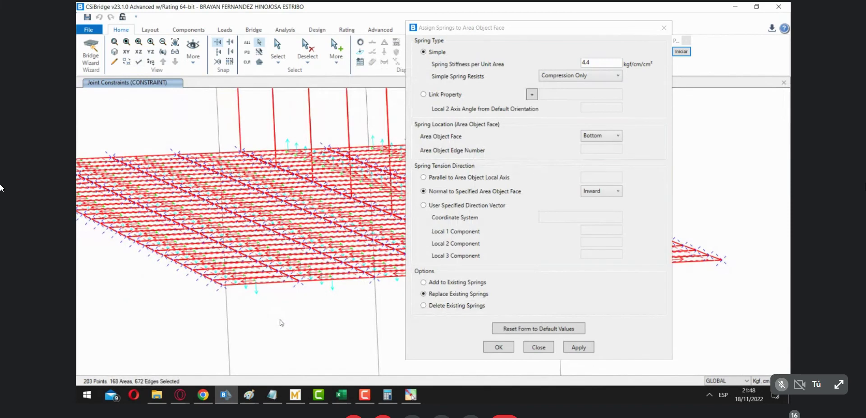
{"action": "key", "text": "alt+a"}
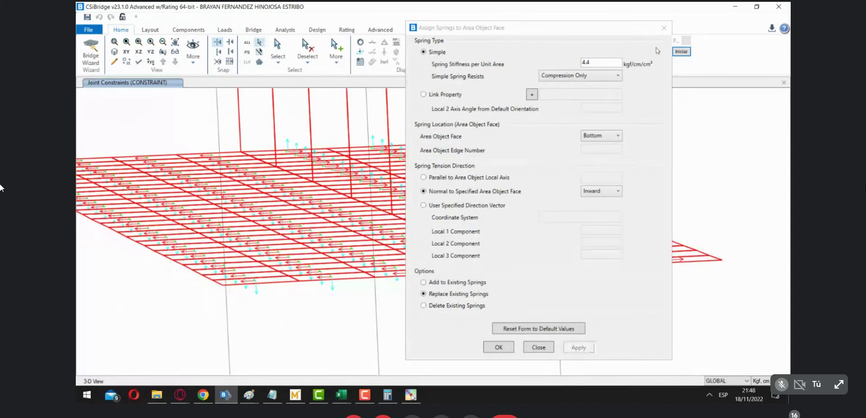
{"action": "left_click", "coordinate": [664, 29]}
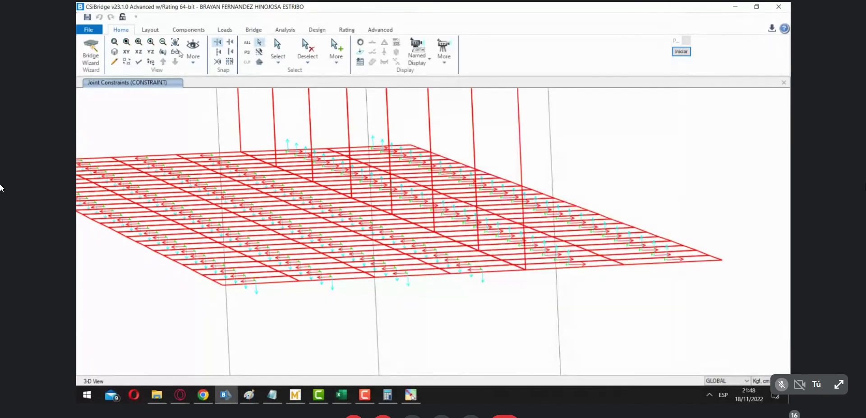
Select the areas with section ESTRIBO ZAPATA and show only those objects in the view.
{"action": "left_click", "coordinate": [280, 60]}
{"action": "left_click", "coordinate": [285, 63]}
{"action": "left_click", "coordinate": [280, 62]}
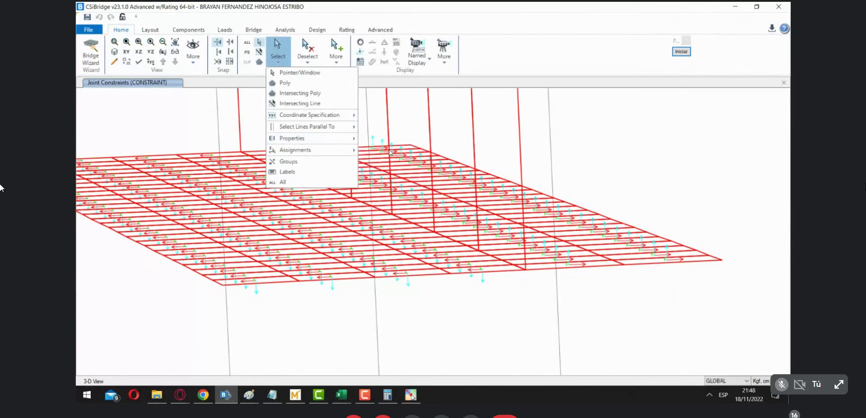
{"action": "mouse_move", "coordinate": [349, 139]}
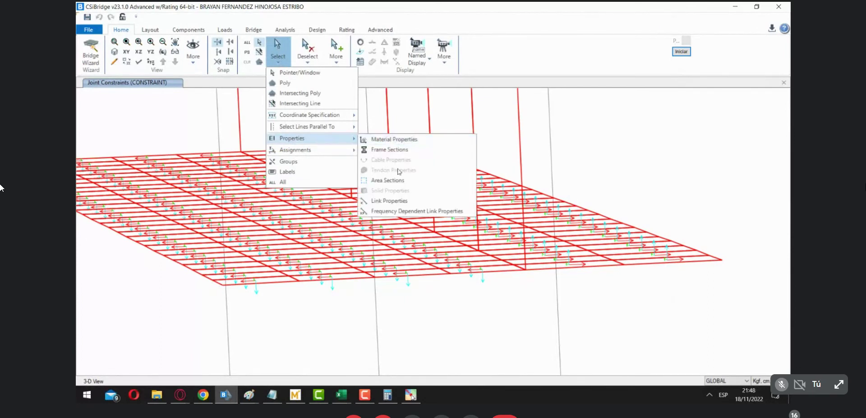
{"action": "left_click", "coordinate": [388, 180]}
{"action": "left_click", "coordinate": [396, 176]}
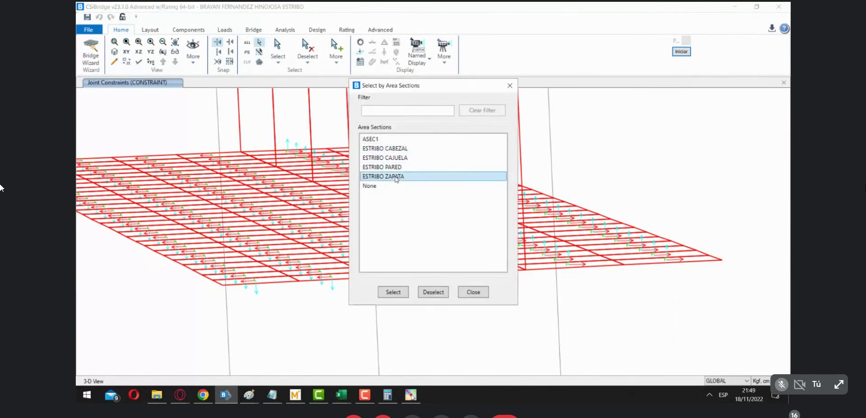
{"action": "left_click", "coordinate": [392, 291]}
{"action": "right_click", "coordinate": [632, 149]}
{"action": "left_click", "coordinate": [652, 217]}
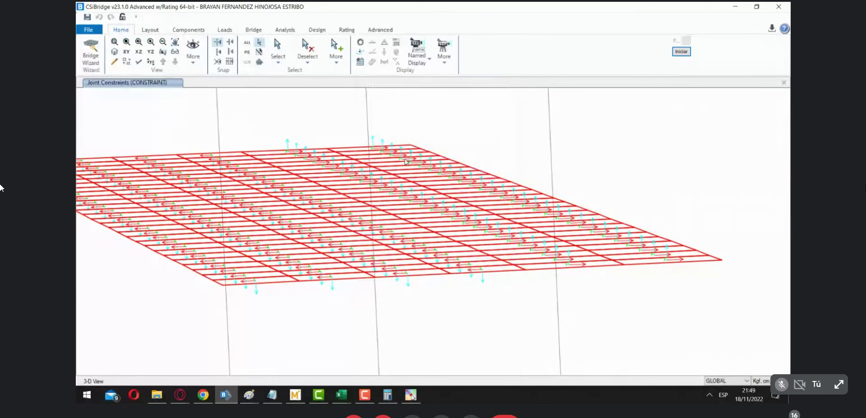
Reverse the local 3 axis of the footing areas whose axis points downward, keeping assigns in the same global orientation.
{"action": "scroll", "coordinate": [401, 171], "scroll_direction": "down", "scroll_amount": 3}
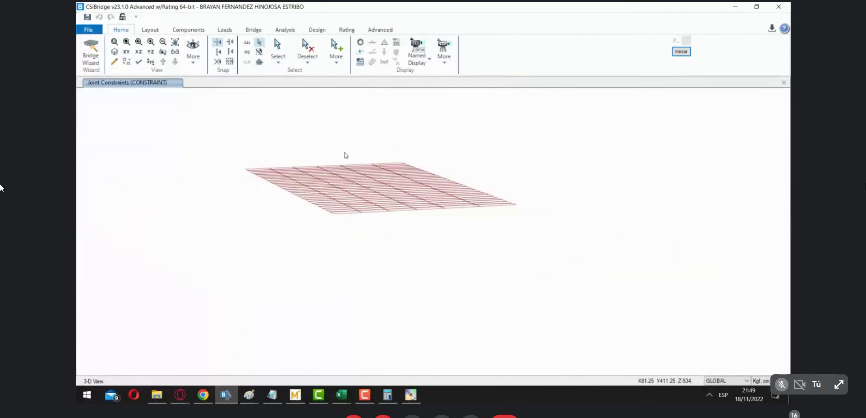
{"action": "scroll", "coordinate": [346, 155], "scroll_direction": "down", "scroll_amount": 2}
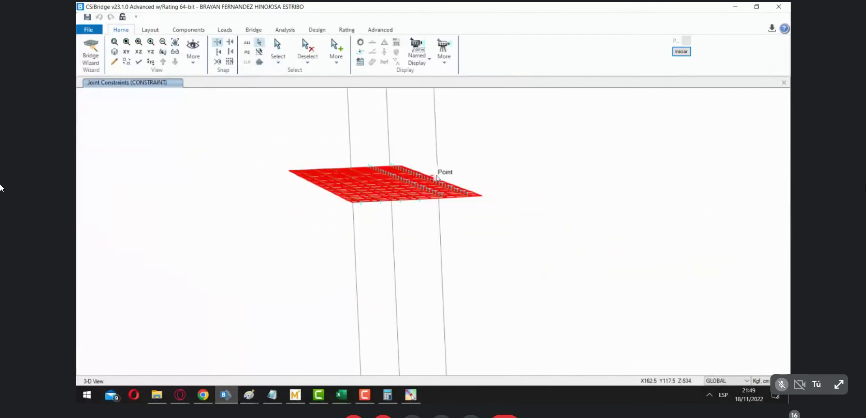
{"action": "scroll", "coordinate": [406, 183], "scroll_direction": "up", "scroll_amount": 3}
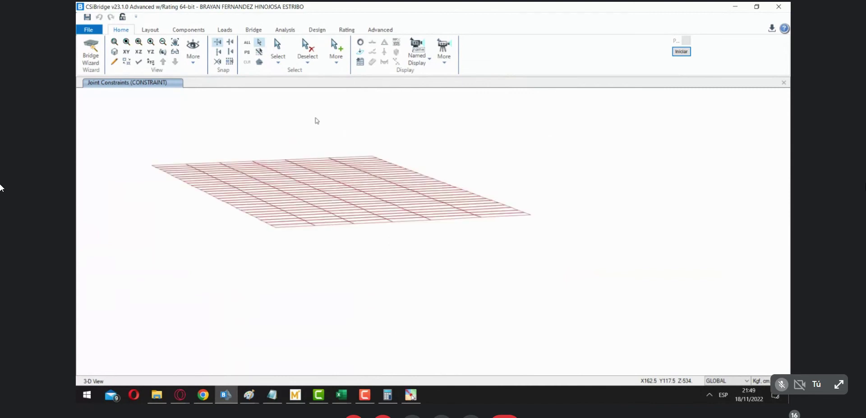
{"action": "scroll", "coordinate": [325, 139], "scroll_direction": "up", "scroll_amount": 2}
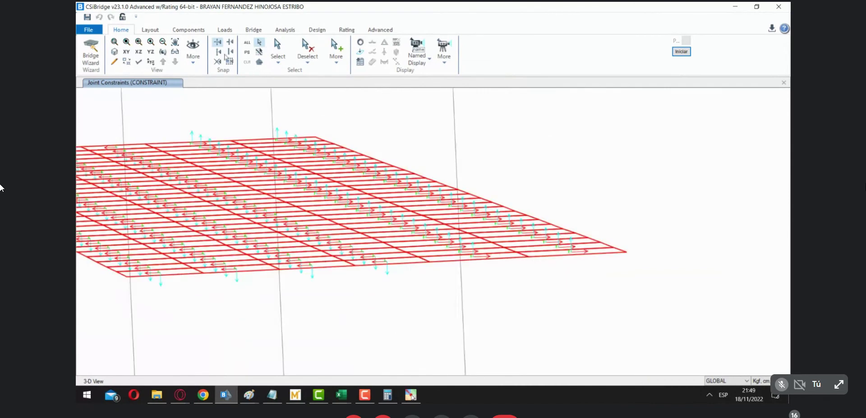
{"action": "left_click", "coordinate": [163, 52]}
{"action": "left_click_drag", "start_coordinate": [472, 309], "coordinate": [433, 313]}
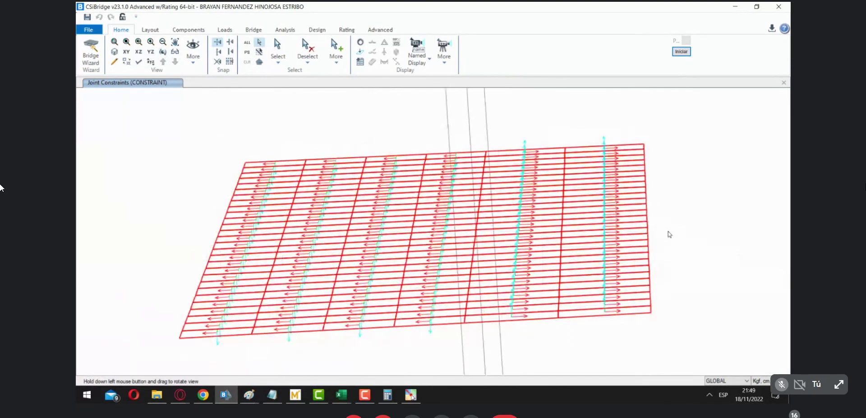
{"action": "left_click_drag", "start_coordinate": [433, 358], "coordinate": [163, 124]}
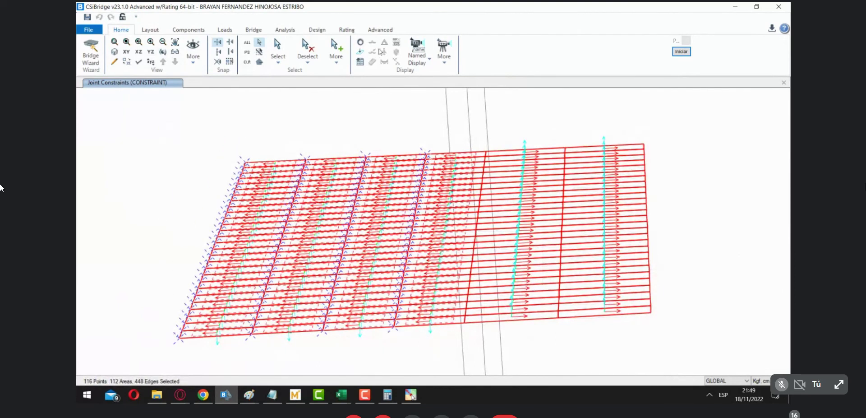
{"action": "left_click", "coordinate": [374, 31]}
{"action": "left_click", "coordinate": [363, 50]}
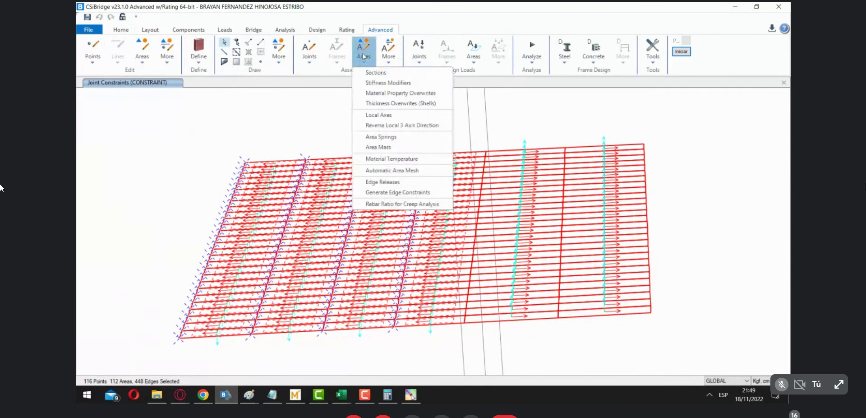
{"action": "left_click", "coordinate": [404, 126]}
{"action": "left_click_drag", "start_coordinate": [426, 160], "coordinate": [648, 106]}
{"action": "left_click", "coordinate": [692, 157]}
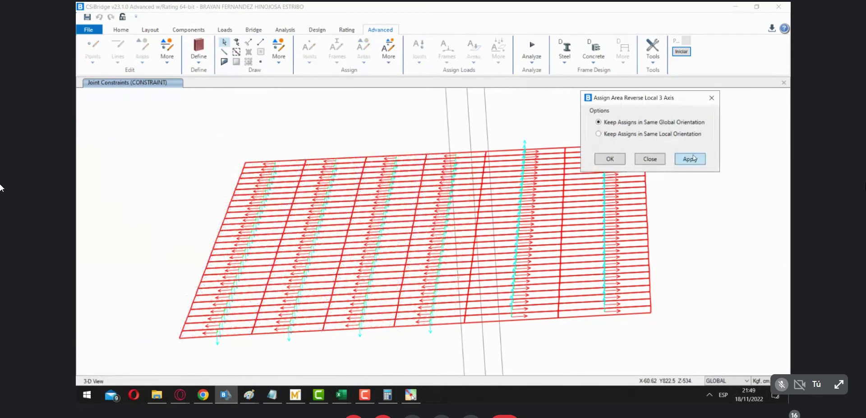
{"action": "left_click", "coordinate": [711, 98]}
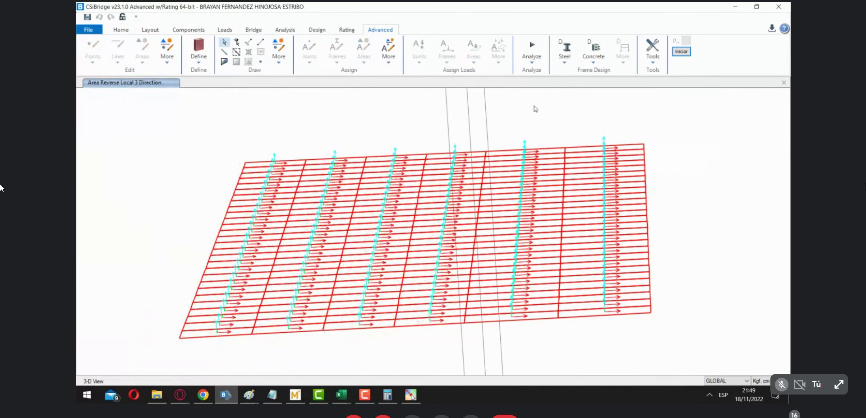
Select all footing areas and set their simple area spring stiffness to 4.4 kgf/cm/cm².
{"action": "left_click", "coordinate": [130, 32]}
{"action": "left_click_drag", "start_coordinate": [578, 330], "coordinate": [519, 283]}
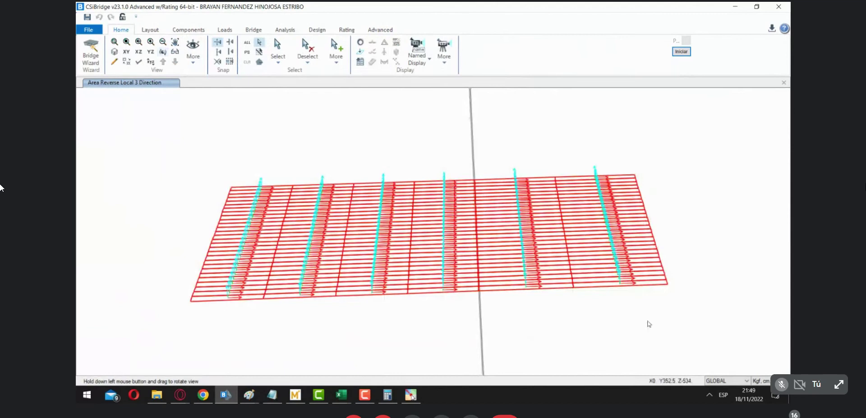
{"action": "left_click_drag", "start_coordinate": [714, 337], "coordinate": [148, 142]}
{"action": "left_click", "coordinate": [381, 30]}
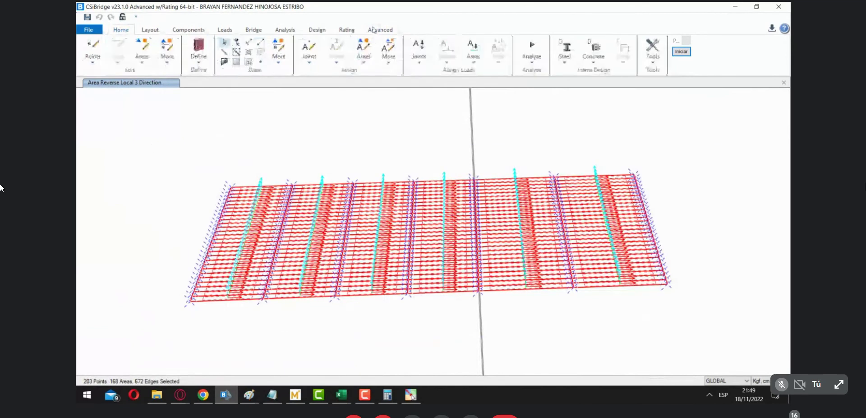
{"action": "left_click", "coordinate": [478, 52]}
{"action": "left_click", "coordinate": [363, 49]}
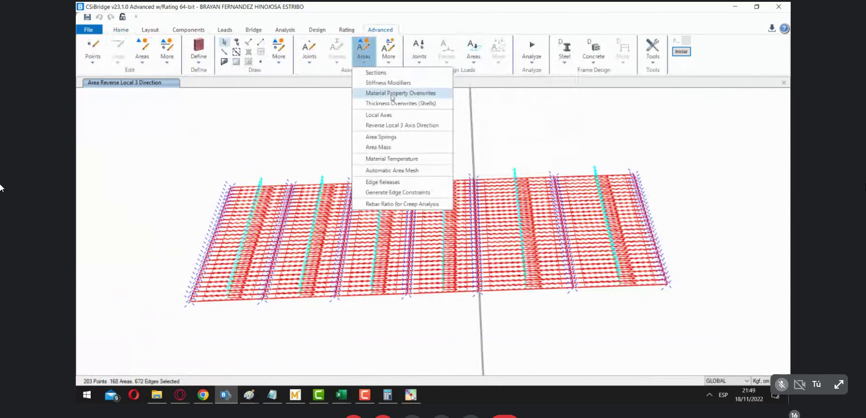
{"action": "left_click", "coordinate": [413, 137]}
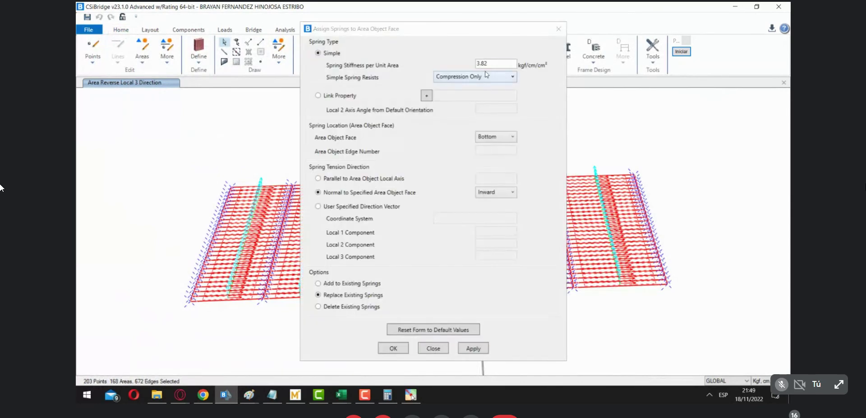
{"action": "left_click_drag", "start_coordinate": [492, 62], "coordinate": [477, 63]}
{"action": "key", "text": "BackSpace"}
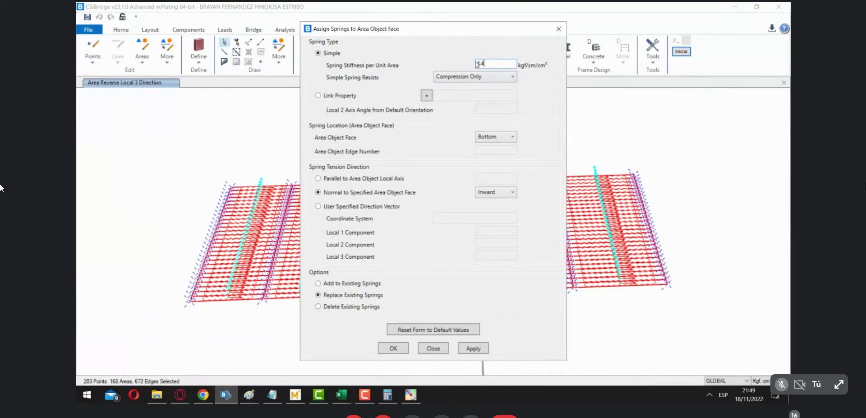
{"action": "left_click", "coordinate": [681, 51]}
{"action": "left_click_drag", "start_coordinate": [470, 123], "coordinate": [523, 148]}
{"action": "left_click", "coordinate": [686, 139]}
{"action": "left_click_drag", "start_coordinate": [151, 231], "coordinate": [150, 98]}
{"action": "left_click", "coordinate": [677, 130]}
{"action": "left_click_drag", "start_coordinate": [153, 264], "coordinate": [151, 234]}
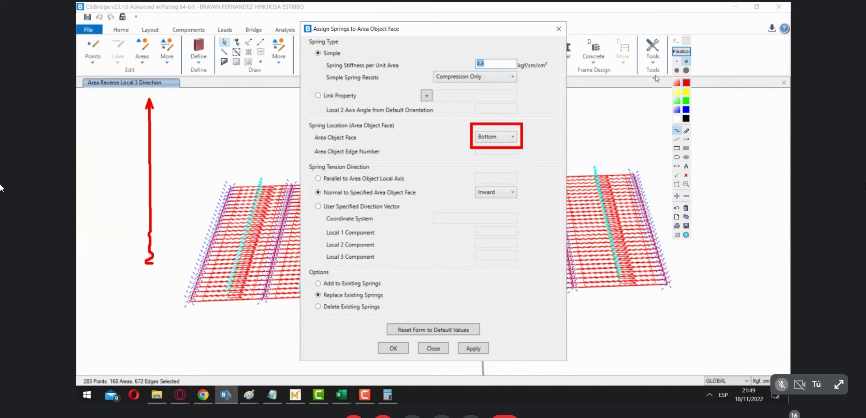
{"action": "left_click", "coordinate": [681, 51]}
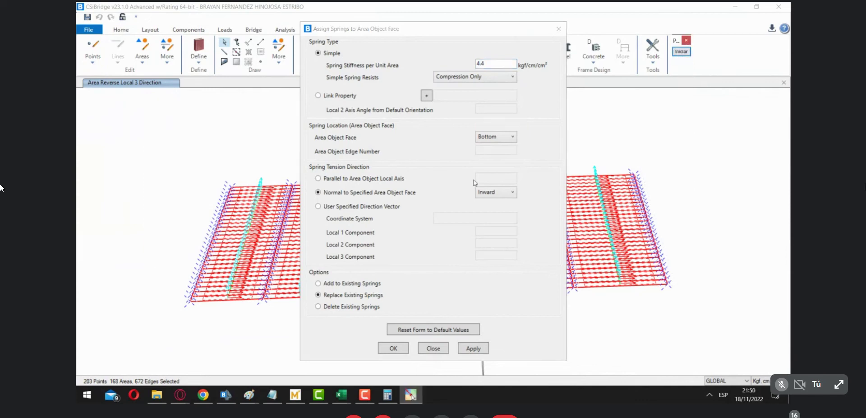
Apply the compression-only springs to the bottom face of the footing areas and turn off the area local axes display.
{"action": "left_click", "coordinate": [394, 349]}
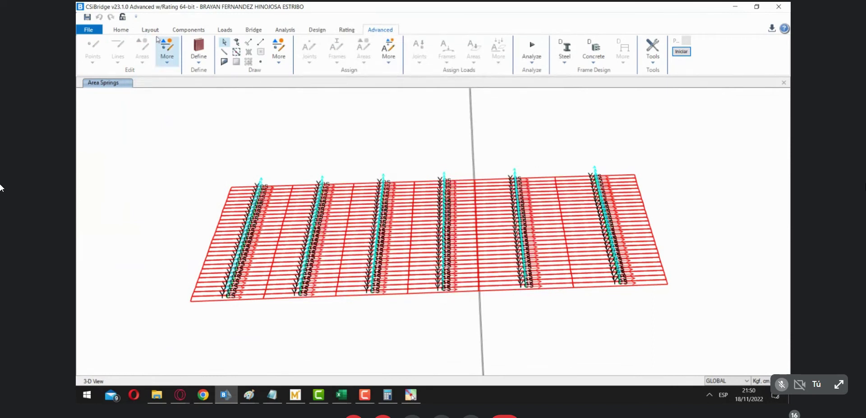
{"action": "left_click", "coordinate": [121, 30]}
{"action": "left_click", "coordinate": [139, 63]}
{"action": "left_click", "coordinate": [420, 239]}
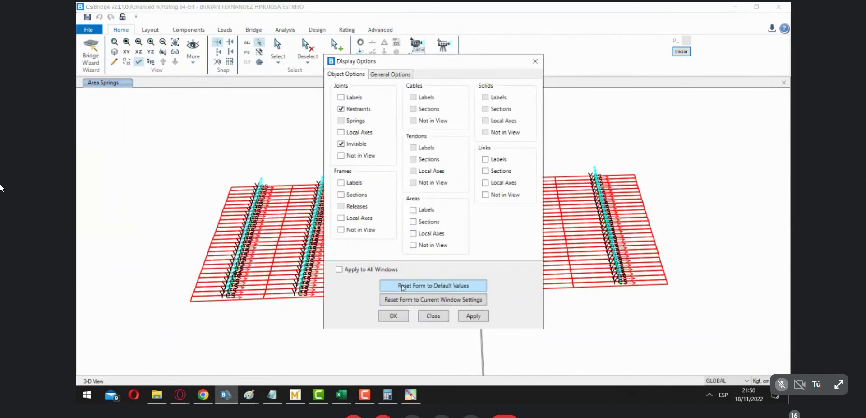
{"action": "left_click", "coordinate": [393, 317]}
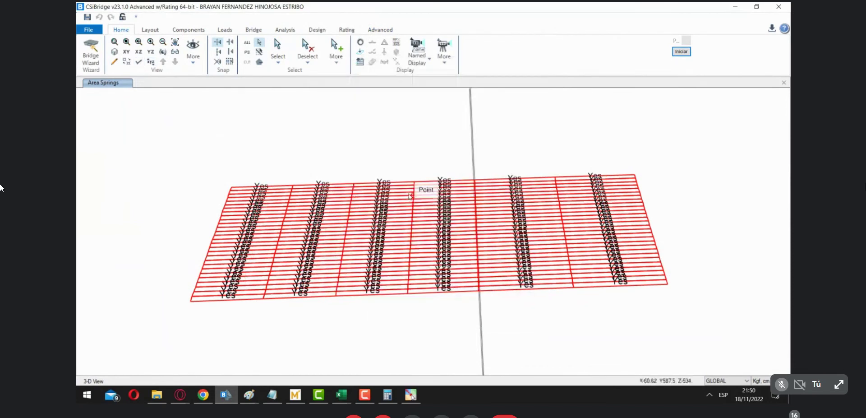
Select all points, areas and edges of the footing mesh.
{"action": "left_click", "coordinate": [163, 52]}
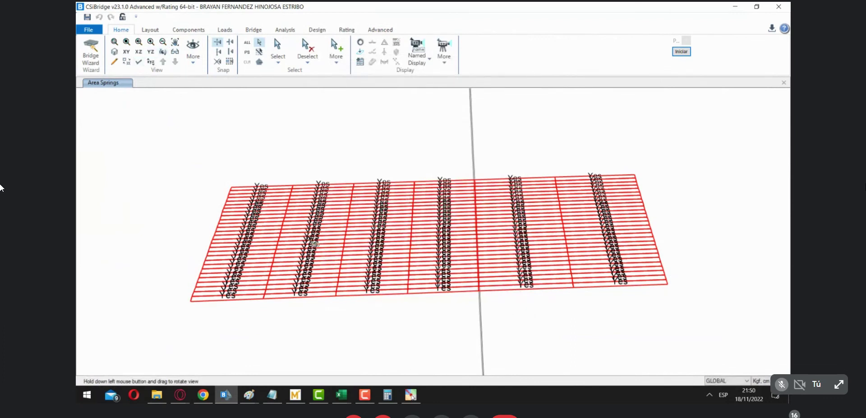
{"action": "left_click_drag", "start_coordinate": [347, 309], "coordinate": [369, 307]}
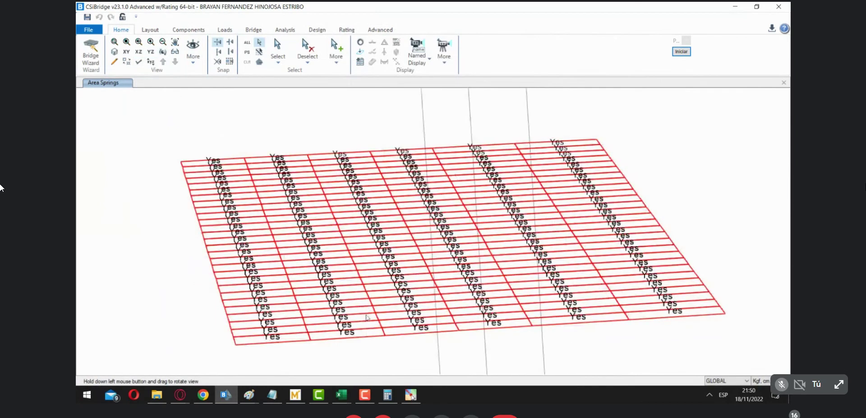
{"action": "left_click", "coordinate": [163, 52]}
{"action": "left_click_drag", "start_coordinate": [645, 351], "coordinate": [126, 131]}
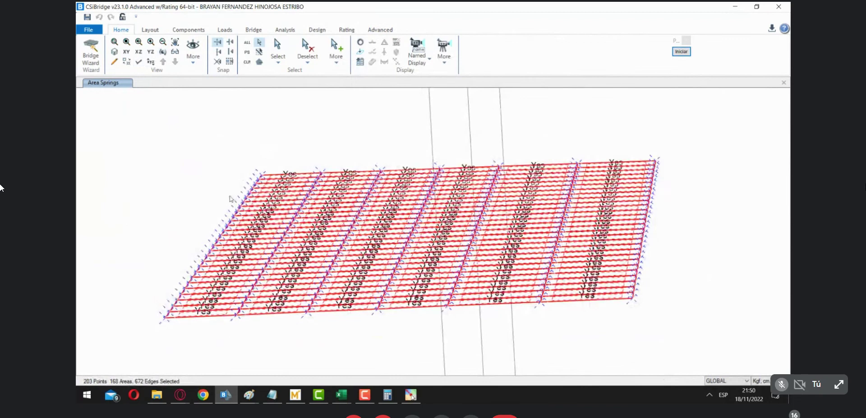
{"action": "scroll", "coordinate": [231, 199], "scroll_direction": "down", "scroll_amount": 5}
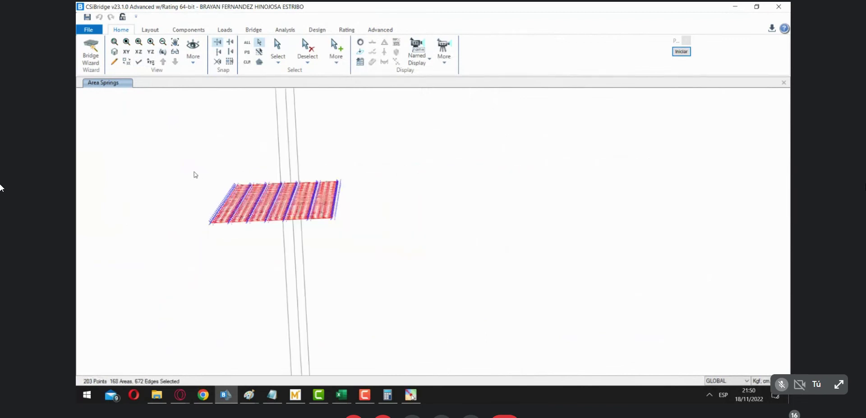
{"action": "scroll", "coordinate": [210, 185], "scroll_direction": "up", "scroll_amount": 3}
{"action": "key", "text": "ctrl+a"}
Annotate the screen beside the footing with a red upward arrow, a freehand spring line and the label Z.
{"action": "left_click", "coordinate": [681, 51]}
{"action": "left_click", "coordinate": [686, 138]}
{"action": "left_click_drag", "start_coordinate": [554, 327], "coordinate": [553, 219]}
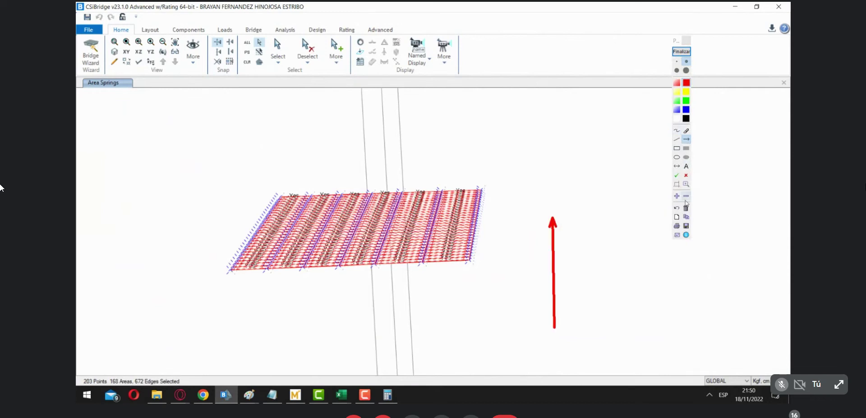
{"action": "left_click", "coordinate": [677, 131]}
{"action": "mouse_move", "coordinate": [577, 313]}
{"action": "left_mouse_down"}
{"action": "mouse_move", "coordinate": [588, 310]}
{"action": "mouse_move", "coordinate": [577, 231]}
{"action": "left_mouse_up"}
{"action": "left_click_drag", "start_coordinate": [584, 317], "coordinate": [592, 337]}
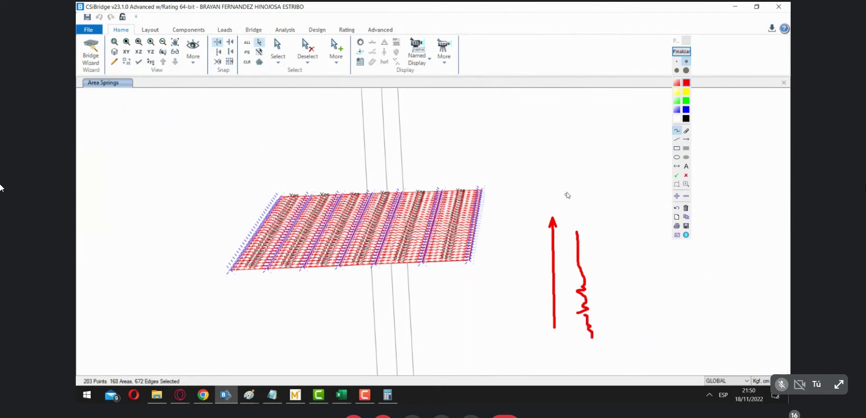
{"action": "mouse_move", "coordinate": [568, 164]}
{"action": "left_mouse_down"}
{"action": "mouse_move", "coordinate": [571, 192]}
{"action": "mouse_move", "coordinate": [588, 193]}
{"action": "mouse_move", "coordinate": [588, 177]}
{"action": "left_mouse_up"}
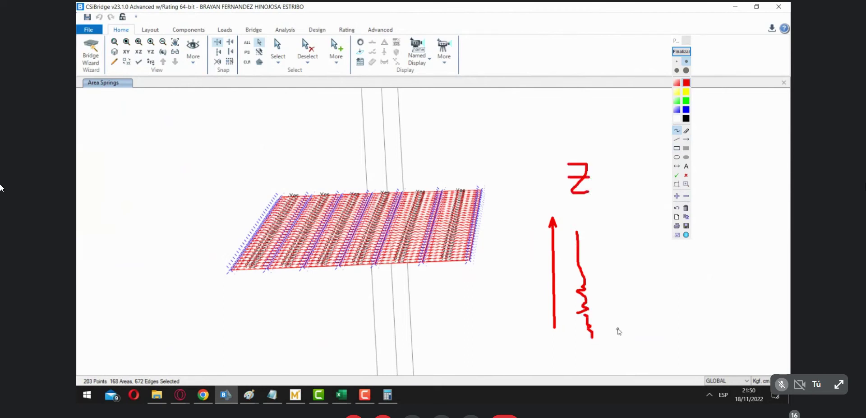
Add freehand X and Y axis arrows with their labels to the axis sketch, and close the annotation session.
{"action": "left_click_drag", "start_coordinate": [559, 327], "coordinate": [713, 328]}
{"action": "mouse_move", "coordinate": [681, 324]}
{"action": "left_mouse_down"}
{"action": "mouse_move", "coordinate": [683, 332]}
{"action": "mouse_move", "coordinate": [727, 331]}
{"action": "mouse_move", "coordinate": [699, 335]}
{"action": "left_mouse_up"}
{"action": "mouse_move", "coordinate": [710, 288]}
{"action": "left_mouse_down"}
{"action": "mouse_move", "coordinate": [732, 312]}
{"action": "mouse_move", "coordinate": [707, 309]}
{"action": "left_mouse_up"}
{"action": "mouse_move", "coordinate": [557, 328]}
{"action": "left_mouse_down"}
{"action": "mouse_move", "coordinate": [648, 263]}
{"action": "mouse_move", "coordinate": [647, 277]}
{"action": "left_mouse_up"}
{"action": "left_click_drag", "start_coordinate": [659, 233], "coordinate": [669, 245]}
{"action": "left_click_drag", "start_coordinate": [670, 235], "coordinate": [665, 266]}
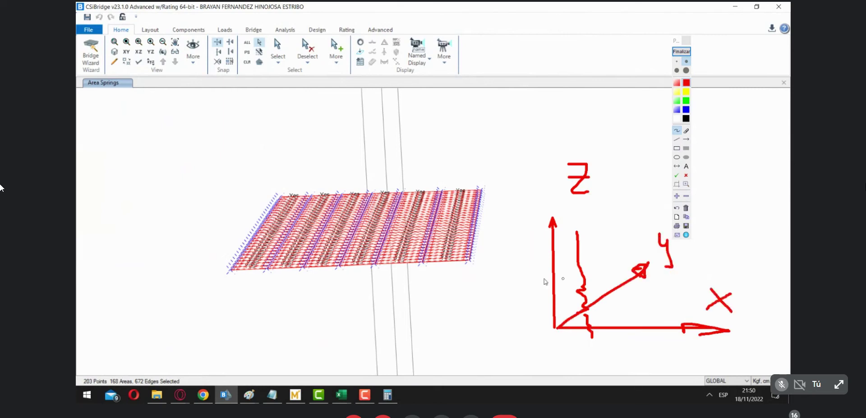
{"action": "mouse_move", "coordinate": [337, 168]}
{"action": "left_mouse_down"}
{"action": "mouse_move", "coordinate": [451, 158]}
{"action": "mouse_move", "coordinate": [446, 174]}
{"action": "mouse_move", "coordinate": [469, 170]}
{"action": "mouse_move", "coordinate": [390, 124]}
{"action": "mouse_move", "coordinate": [408, 112]}
{"action": "mouse_move", "coordinate": [417, 120]}
{"action": "mouse_move", "coordinate": [414, 113]}
{"action": "left_mouse_up"}
{"action": "left_click", "coordinate": [681, 52]}
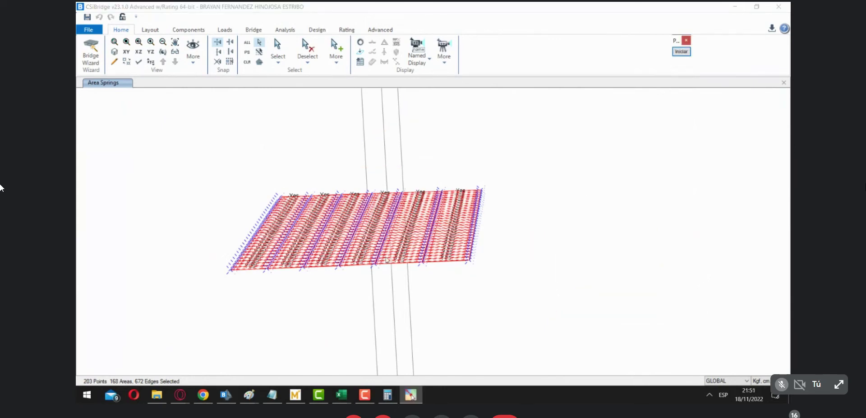
Clear the selection of all footing objects.
{"action": "key", "text": "ctrl+alt+g"}
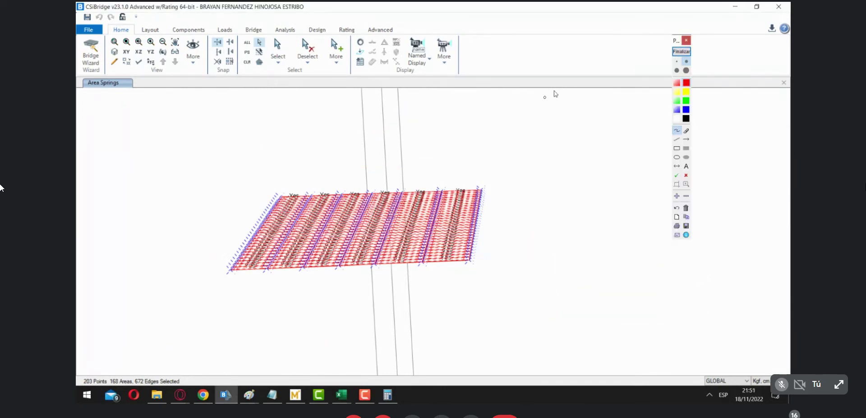
{"action": "left_click", "coordinate": [678, 52]}
{"action": "left_click", "coordinate": [478, 143]}
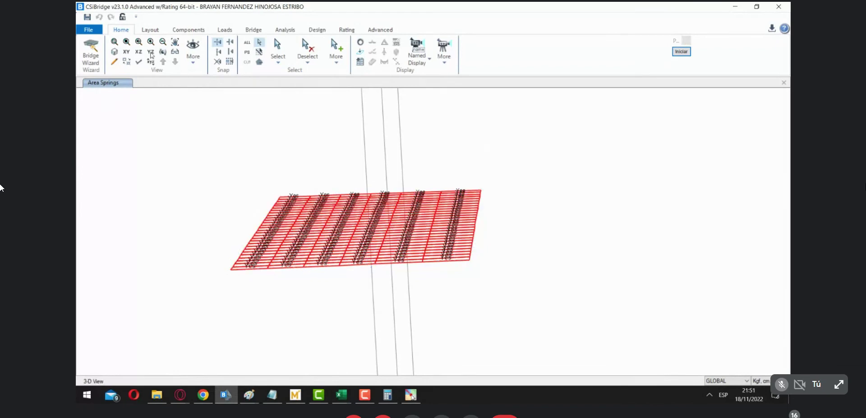
Select the joint at the footing's near corner and assign it a restraint in Translation 1 only.
{"action": "left_click", "coordinate": [114, 42]}
{"action": "left_click_drag", "start_coordinate": [193, 253], "coordinate": [261, 299]}
{"action": "middle_click_drag", "start_coordinate": [607, 258], "coordinate": [450, 336]}
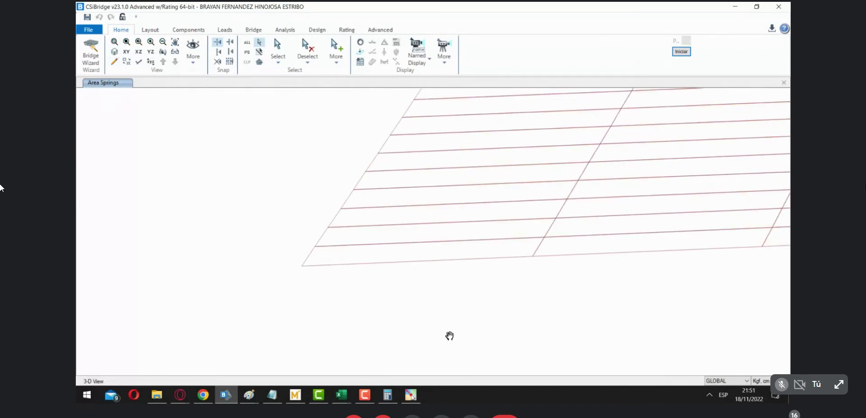
{"action": "left_click", "coordinate": [302, 266]}
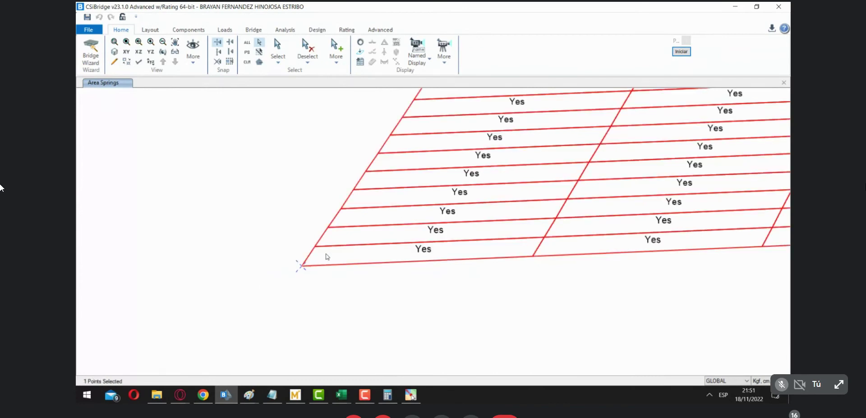
{"action": "left_click", "coordinate": [380, 29]}
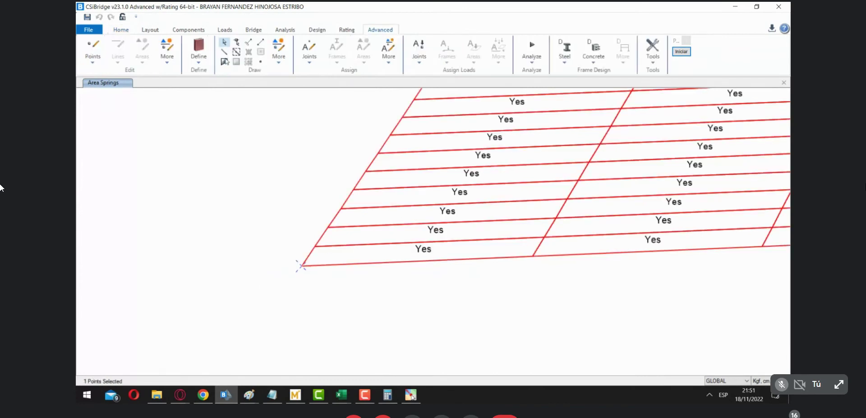
{"action": "left_click", "coordinate": [309, 55]}
{"action": "left_click", "coordinate": [325, 73]}
{"action": "left_click_drag", "start_coordinate": [401, 134], "coordinate": [169, 101]}
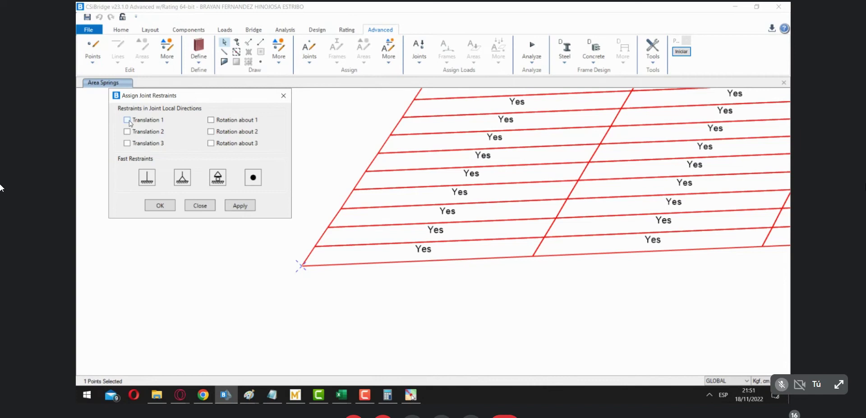
{"action": "left_click", "coordinate": [240, 206]}
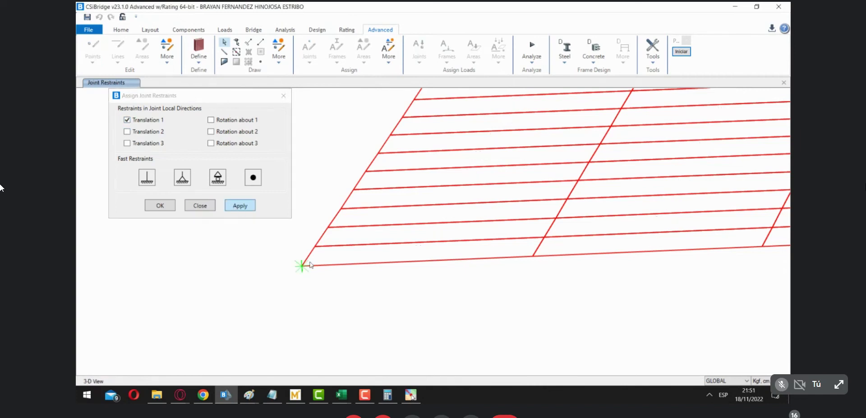
Reselect the footing's corner joint and replace its restraint with Translation 2 only.
{"action": "left_click", "coordinate": [122, 31]}
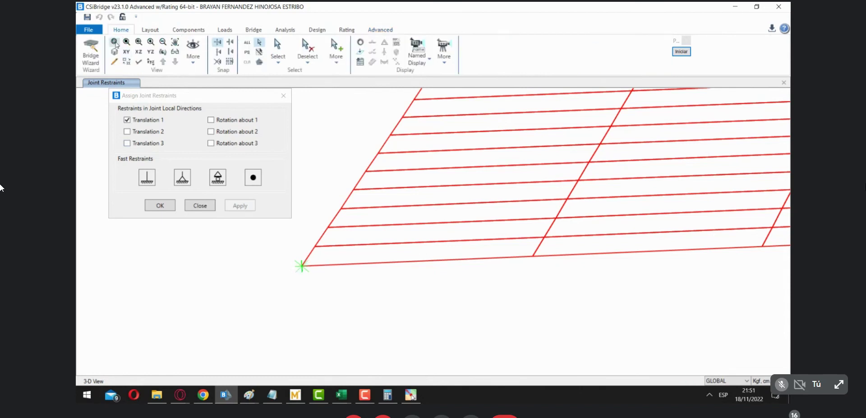
{"action": "left_click_drag", "start_coordinate": [252, 254], "coordinate": [327, 296]}
{"action": "middle_click_drag", "start_coordinate": [343, 296], "coordinate": [540, 233]}
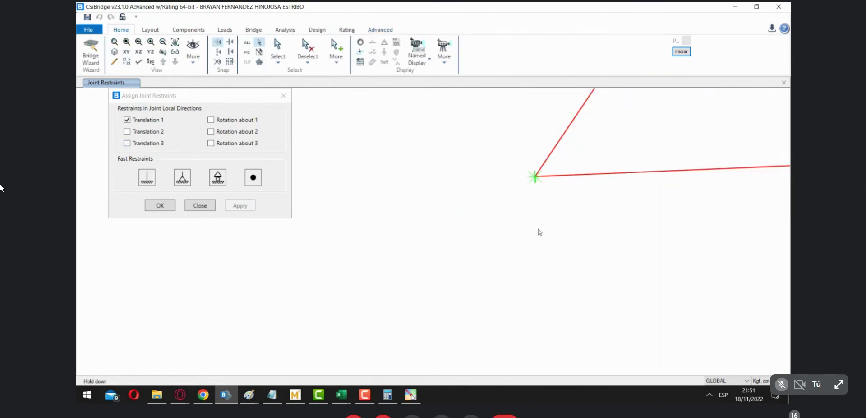
{"action": "middle_click_drag", "start_coordinate": [596, 233], "coordinate": [417, 296]}
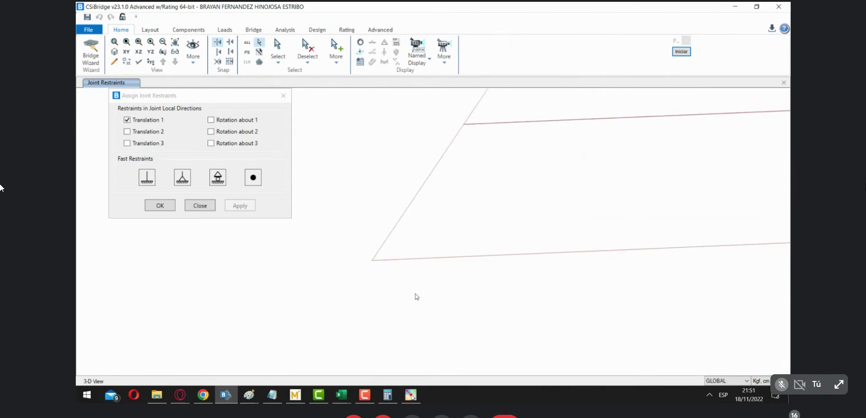
{"action": "left_click", "coordinate": [373, 260]}
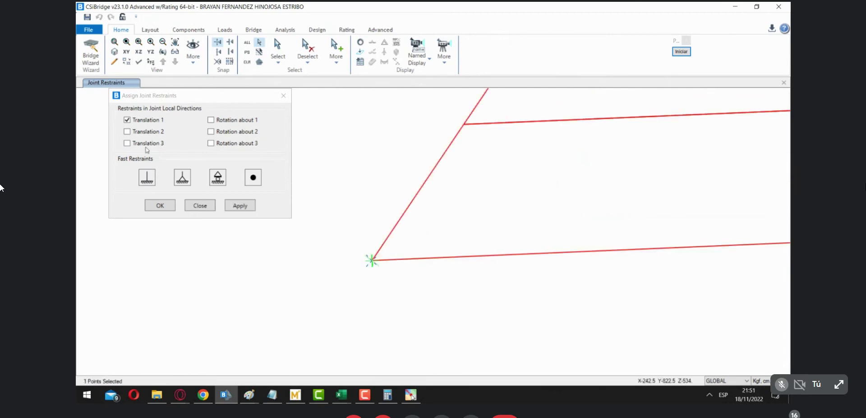
{"action": "left_click", "coordinate": [127, 120]}
{"action": "left_click", "coordinate": [127, 132]}
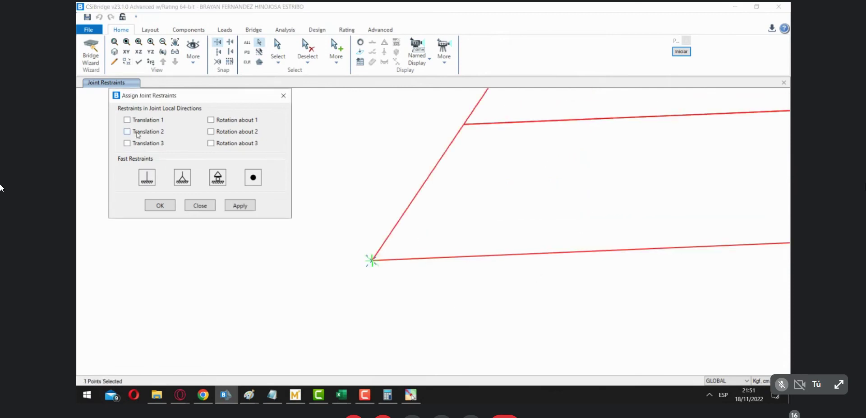
{"action": "left_click", "coordinate": [239, 206]}
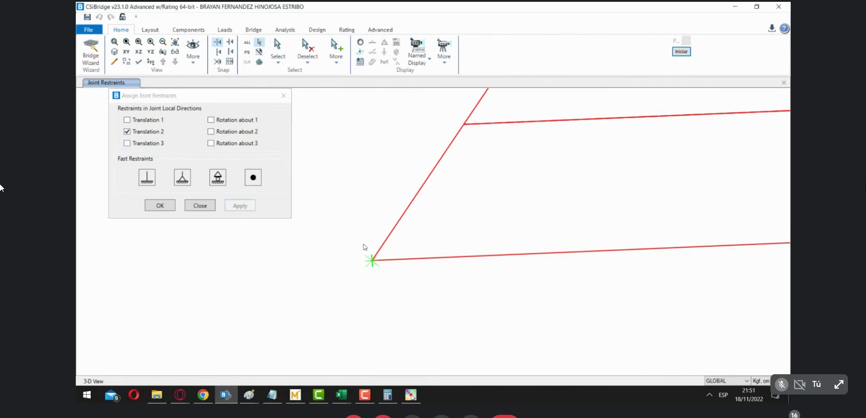
Restrain both Translation 2 and Translation 3 at the footing's corner joint.
{"action": "left_click_drag", "start_coordinate": [350, 250], "coordinate": [394, 293]}
{"action": "left_click", "coordinate": [242, 205]}
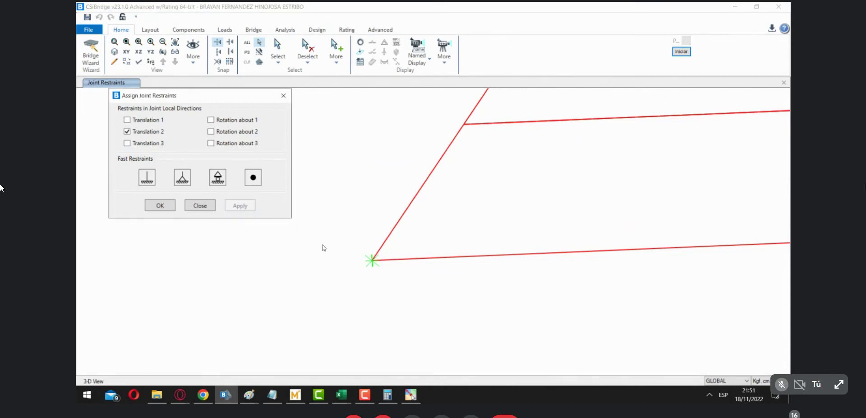
{"action": "left_click_drag", "start_coordinate": [321, 248], "coordinate": [432, 296]}
{"action": "left_click", "coordinate": [140, 145]}
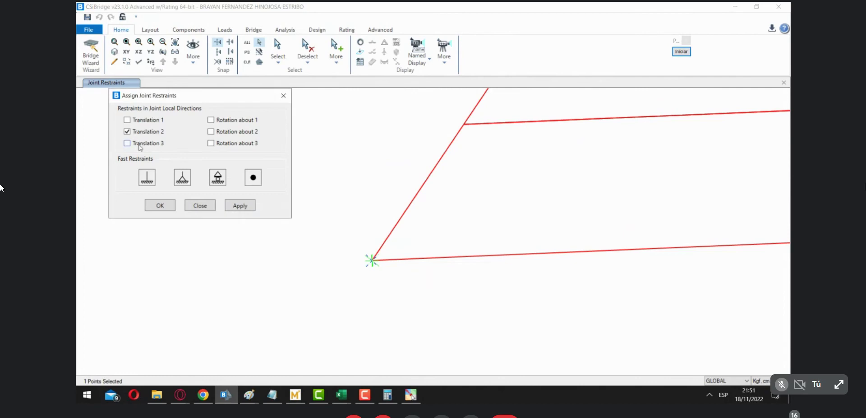
{"action": "left_click", "coordinate": [251, 209]}
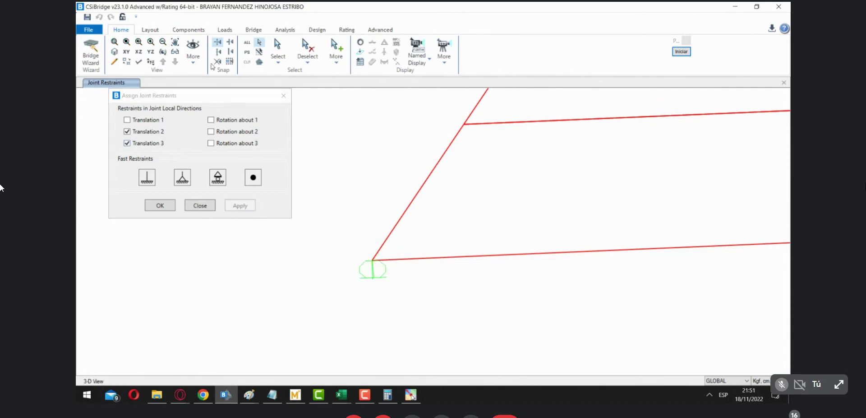
Examine the restraint symbol at the footing's corner joint from several angles and within the whole model.
{"action": "left_click", "coordinate": [163, 52]}
{"action": "left_click_drag", "start_coordinate": [384, 212], "coordinate": [424, 234]}
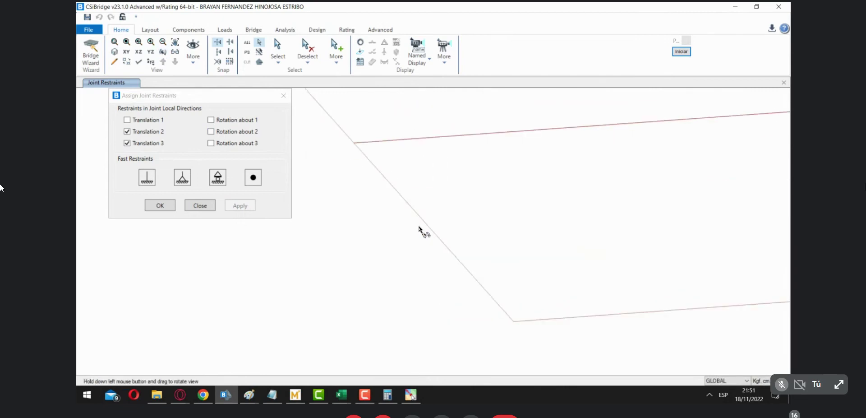
{"action": "left_click_drag", "start_coordinate": [460, 295], "coordinate": [398, 278]}
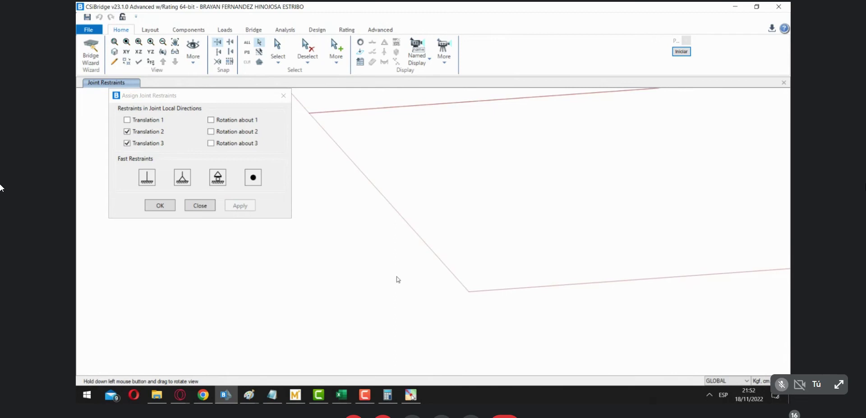
{"action": "left_click_drag", "start_coordinate": [489, 306], "coordinate": [508, 319]}
{"action": "left_click_drag", "start_coordinate": [366, 280], "coordinate": [403, 255]}
{"action": "left_click_drag", "start_coordinate": [557, 316], "coordinate": [597, 350]}
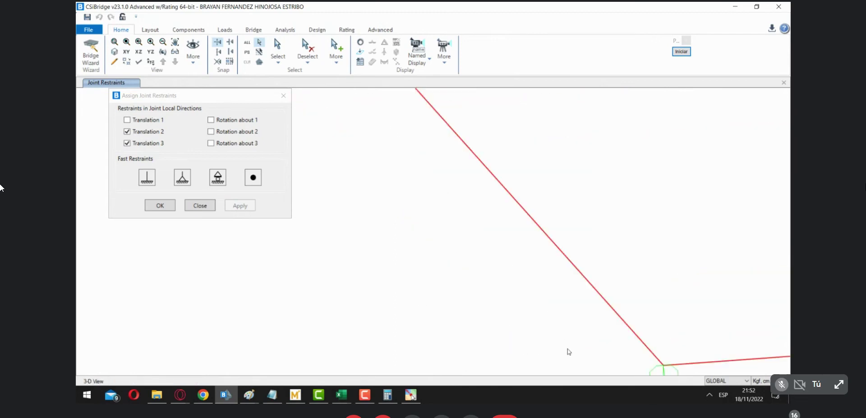
{"action": "left_click_drag", "start_coordinate": [461, 269], "coordinate": [514, 325]}
{"action": "mouse_move", "coordinate": [479, 228]}
{"action": "left_mouse_down"}
{"action": "mouse_move", "coordinate": [416, 205]}
{"action": "mouse_move", "coordinate": [442, 261]}
{"action": "left_mouse_up"}
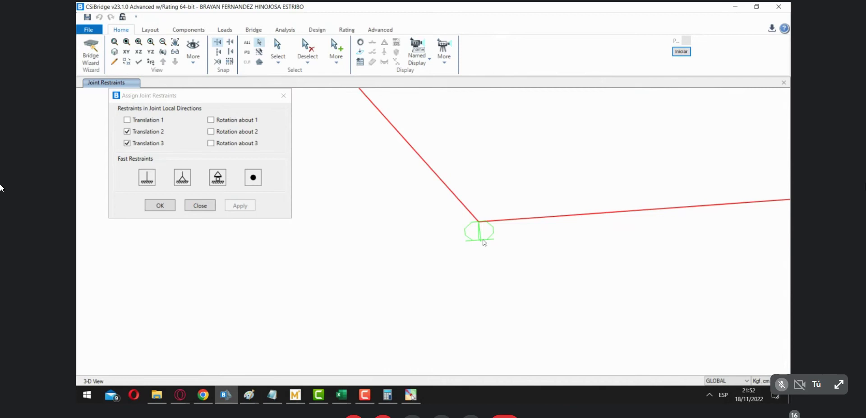
{"action": "left_click_drag", "start_coordinate": [484, 242], "coordinate": [482, 242]}
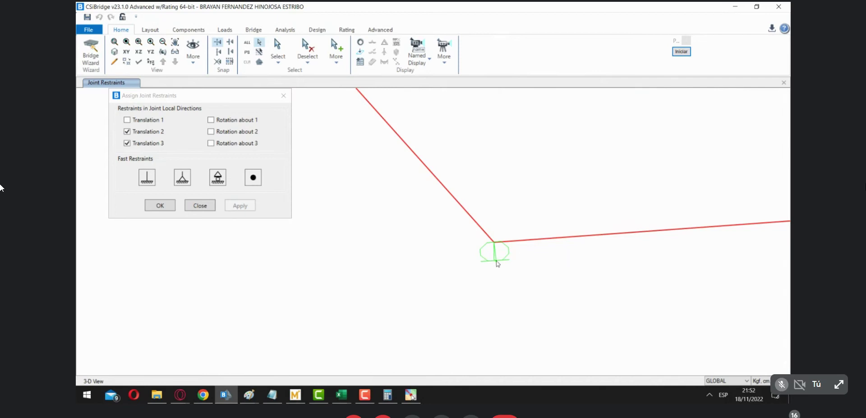
{"action": "middle_click_drag", "start_coordinate": [373, 213], "coordinate": [518, 377]}
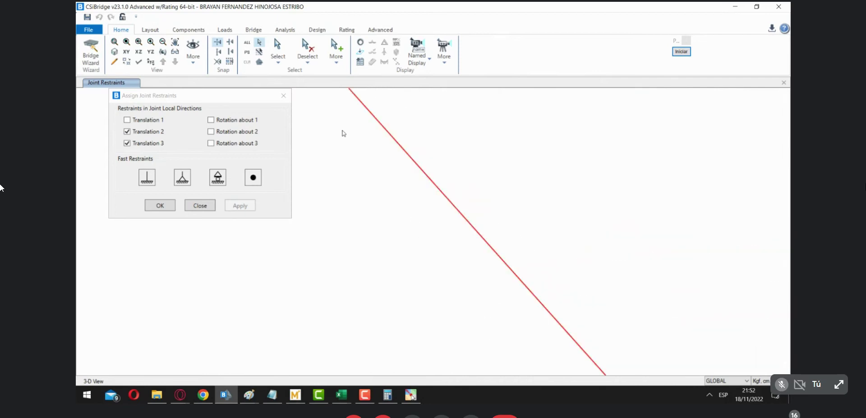
{"action": "scroll", "coordinate": [360, 179], "scroll_direction": "down", "scroll_amount": 5}
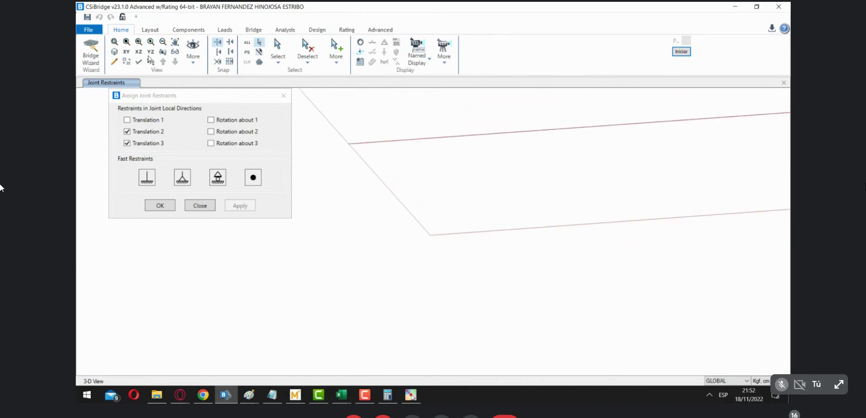
{"action": "left_click", "coordinate": [117, 44]}
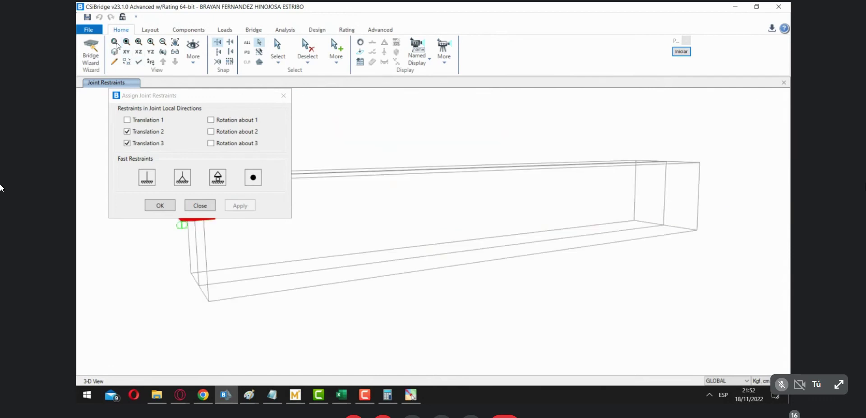
{"action": "middle_click_drag", "start_coordinate": [425, 195], "coordinate": [514, 240]}
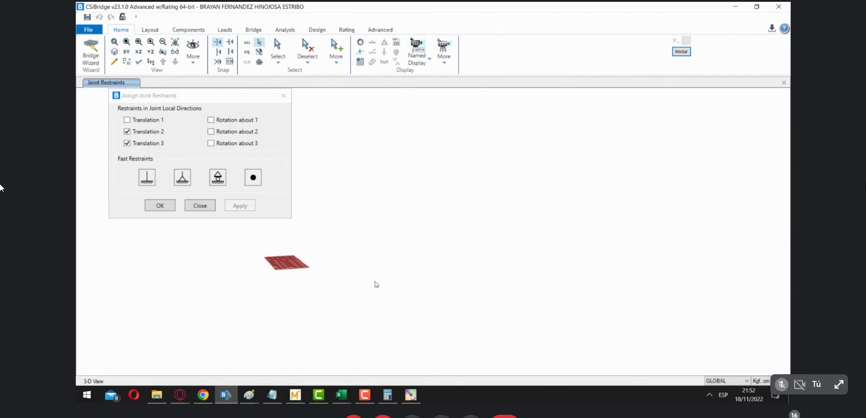
{"action": "scroll", "coordinate": [257, 254], "scroll_direction": "up", "scroll_amount": 3}
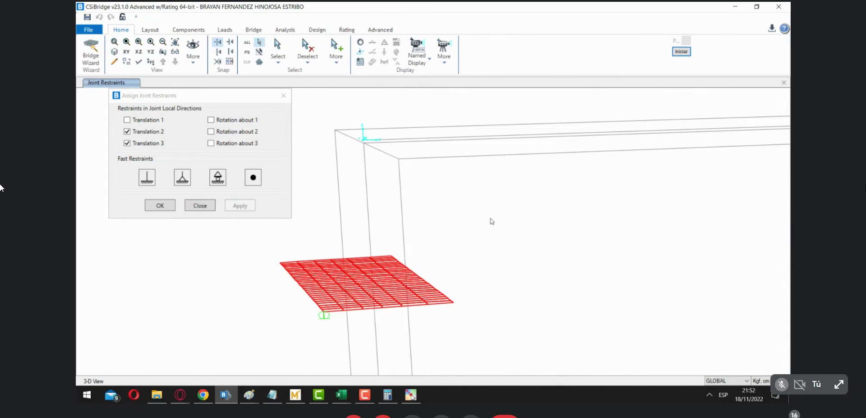
Select all of the abutment footing's joints and restrain them in Translation 2 and Translation 3, checking the symbols from below.
{"action": "left_click_drag", "start_coordinate": [504, 359], "coordinate": [251, 249]}
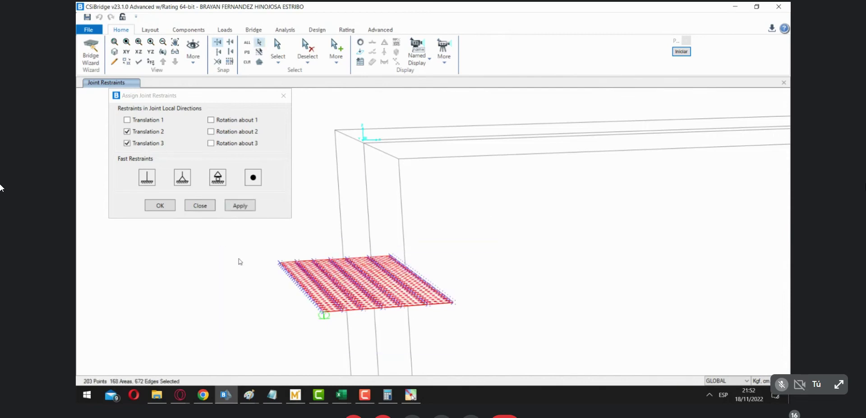
{"action": "left_click", "coordinate": [240, 204]}
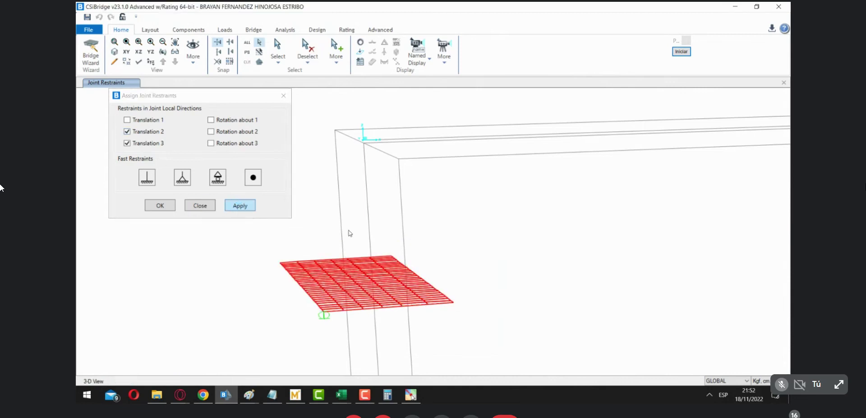
{"action": "left_click", "coordinate": [163, 52]}
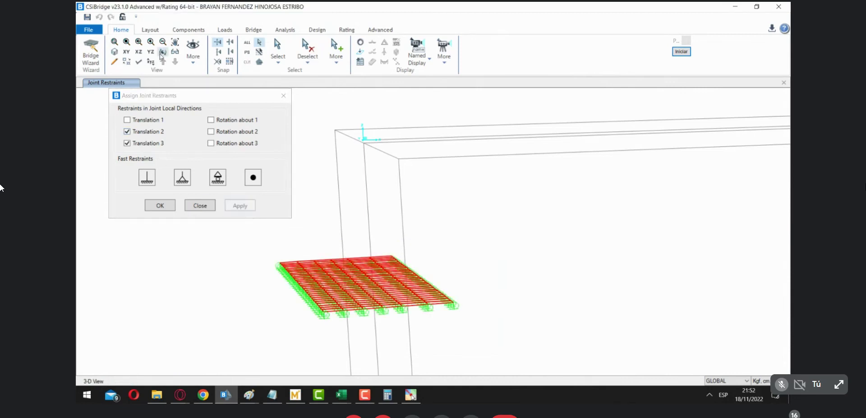
{"action": "left_click_drag", "start_coordinate": [373, 335], "coordinate": [449, 229]}
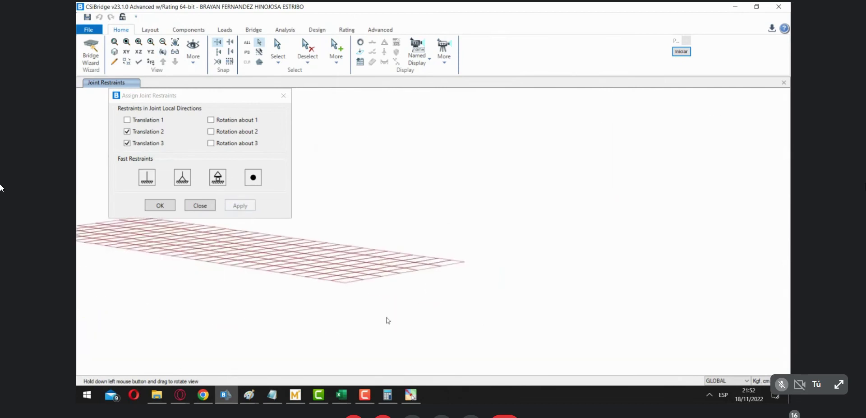
{"action": "left_click_drag", "start_coordinate": [388, 321], "coordinate": [349, 293]}
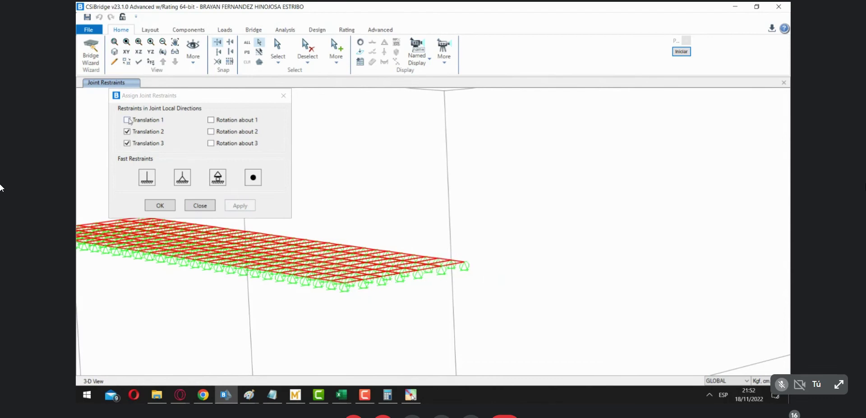
{"action": "left_click", "coordinate": [682, 51]}
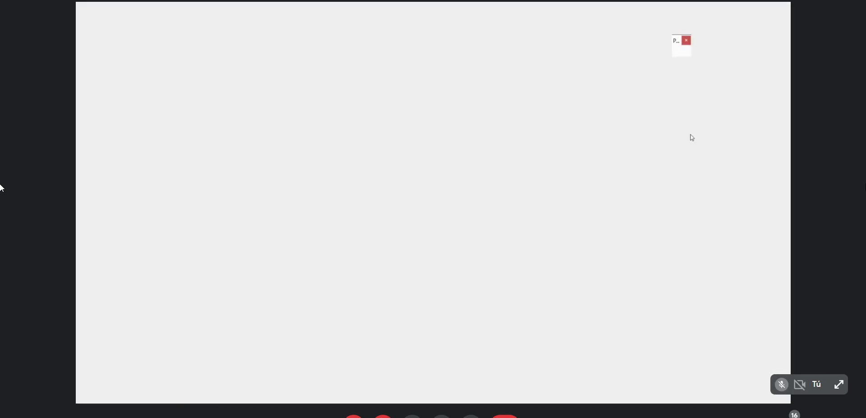
{"action": "mouse_move", "coordinate": [572, 235]}
{"action": "left_mouse_down"}
{"action": "mouse_move", "coordinate": [572, 129]}
{"action": "mouse_move", "coordinate": [606, 113]}
{"action": "left_mouse_up"}
{"action": "left_click_drag", "start_coordinate": [623, 145], "coordinate": [623, 120]}
{"action": "left_click", "coordinate": [681, 52]}
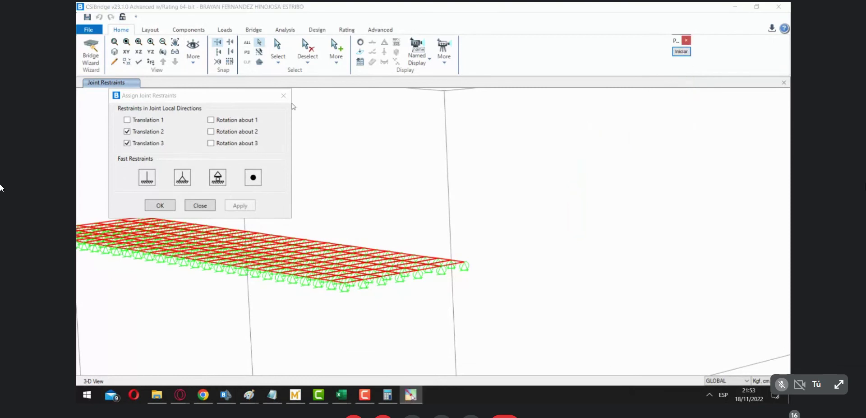
Close the joint restraint assignment and show all objects of the bridge model in the 3-D view.
{"action": "left_click", "coordinate": [284, 95]}
{"action": "scroll", "coordinate": [293, 191], "scroll_direction": "down", "scroll_amount": 5}
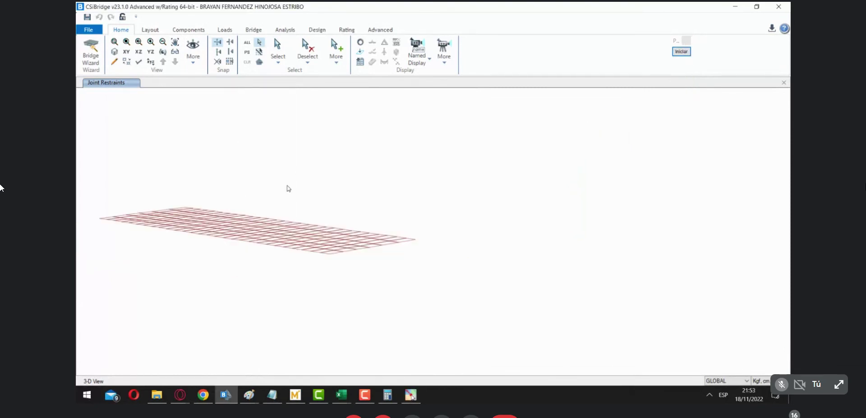
{"action": "scroll", "coordinate": [398, 219], "scroll_direction": "down", "scroll_amount": 1}
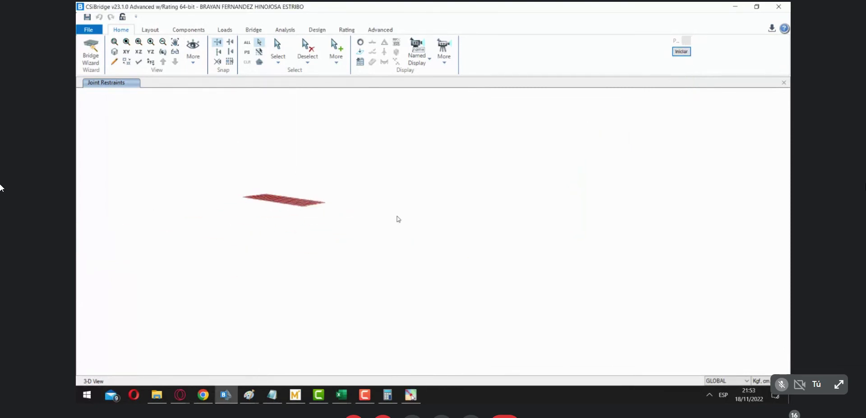
{"action": "right_click", "coordinate": [398, 219]}
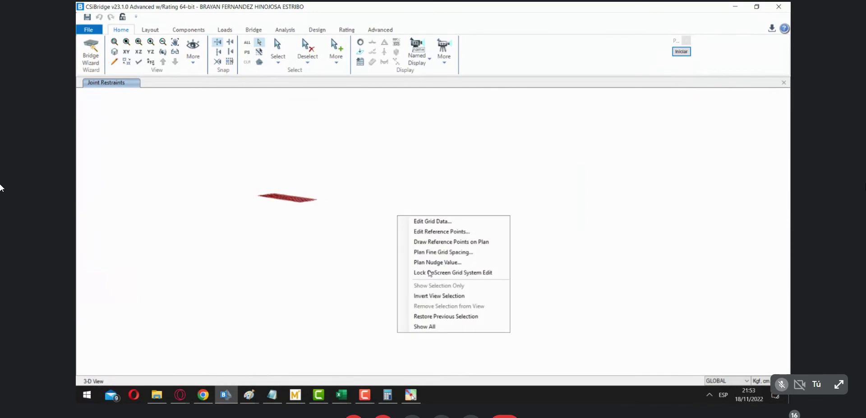
{"action": "left_click", "coordinate": [441, 328]}
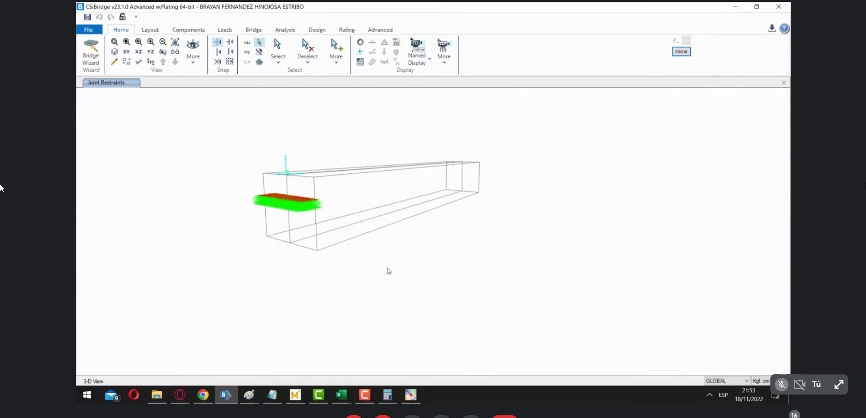
{"action": "left_click", "coordinate": [165, 53]}
{"action": "left_click_drag", "start_coordinate": [456, 243], "coordinate": [383, 262]}
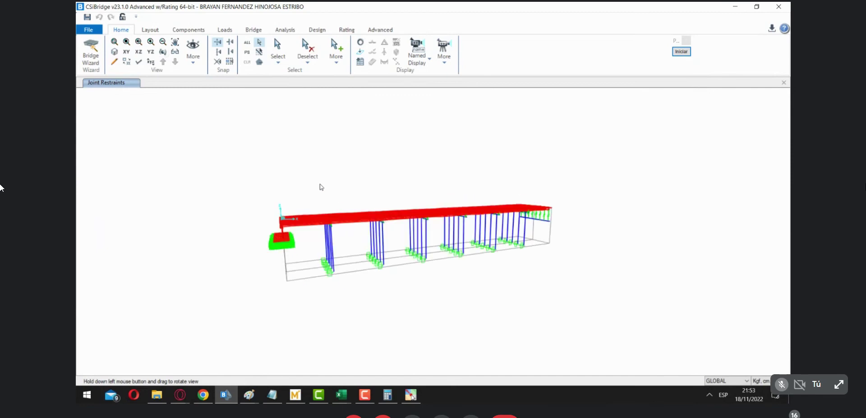
{"action": "scroll", "coordinate": [323, 188], "scroll_direction": "up", "scroll_amount": 3}
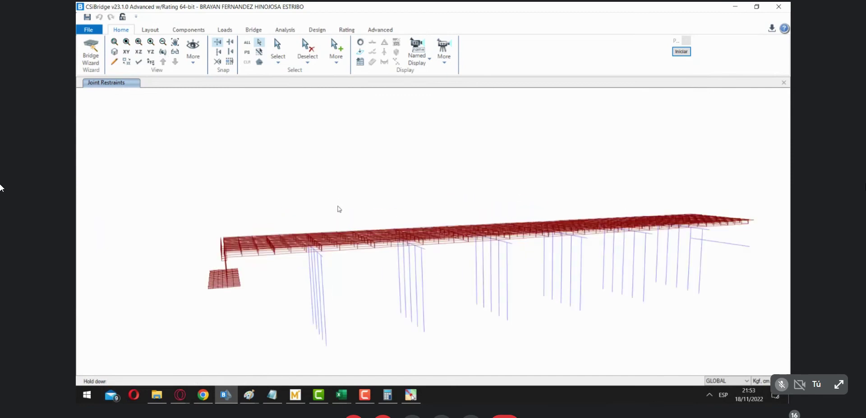
Set the Camion STANDART moving load case to Do Not Run and run the analysis for the remaining active cases.
{"action": "left_click", "coordinate": [296, 30]}
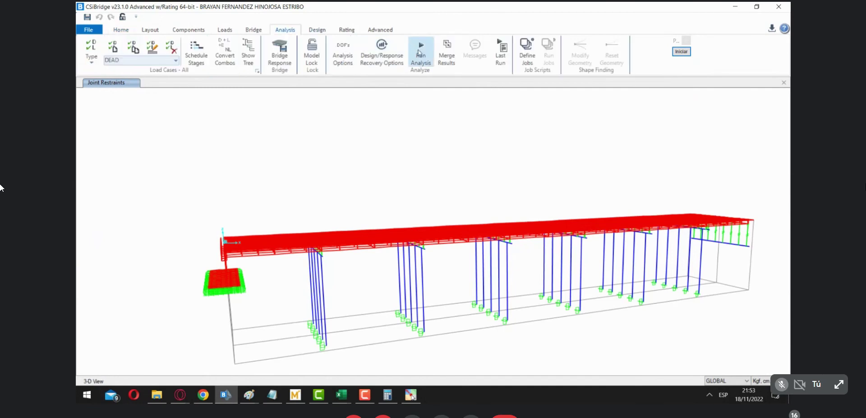
{"action": "left_click", "coordinate": [419, 51]}
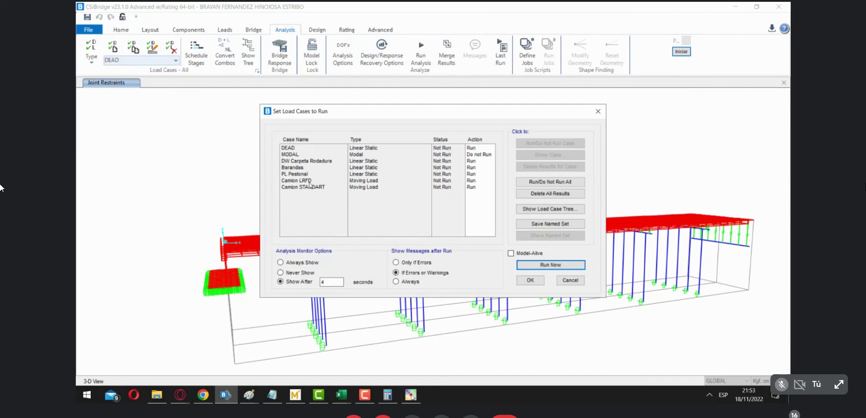
{"action": "left_click", "coordinate": [311, 187]}
{"action": "left_click", "coordinate": [538, 143]}
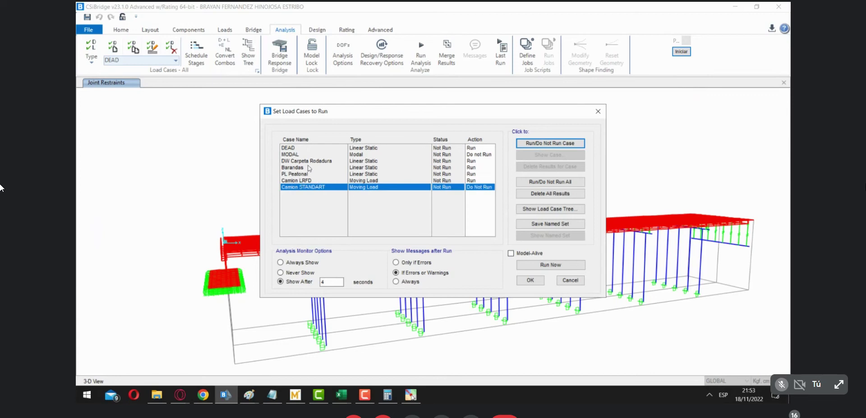
{"action": "left_click", "coordinate": [550, 265]}
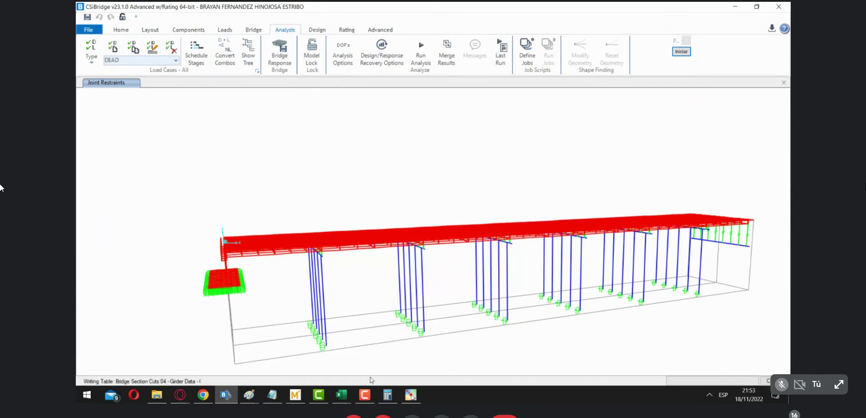
Pause the screen recorder and switch to the Google Meet call in the browser.
{"action": "left_click", "coordinate": [370, 396]}
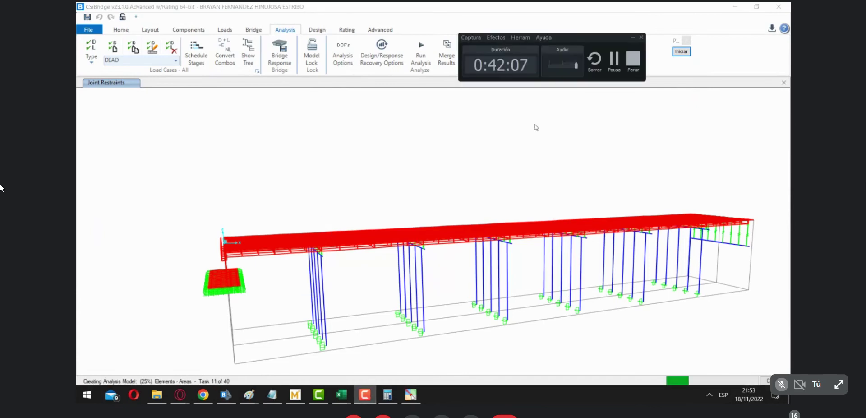
{"action": "left_click", "coordinate": [613, 61]}
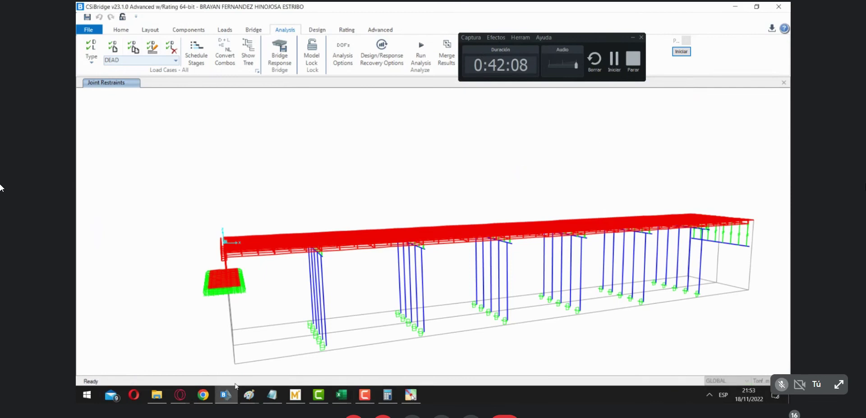
{"action": "mouse_move", "coordinate": [189, 397]}
{"action": "left_click", "coordinate": [160, 358]}
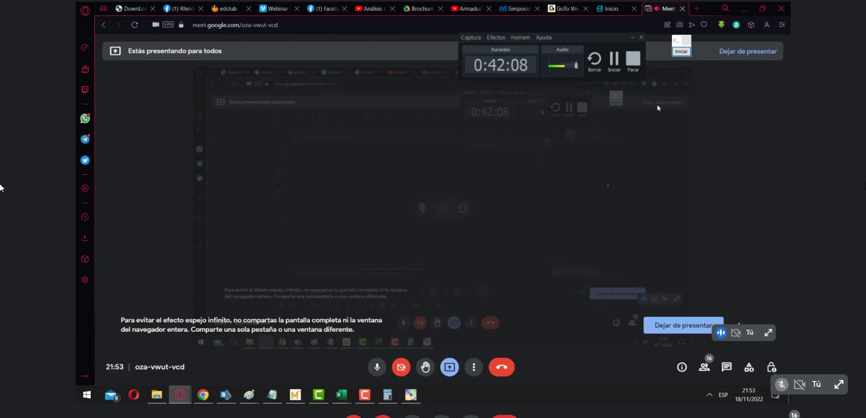
Start annotating the screen and sketch the abutment's line model in red: upper wall, cap, stem and footing as straight lines.
{"action": "left_click", "coordinate": [681, 51]}
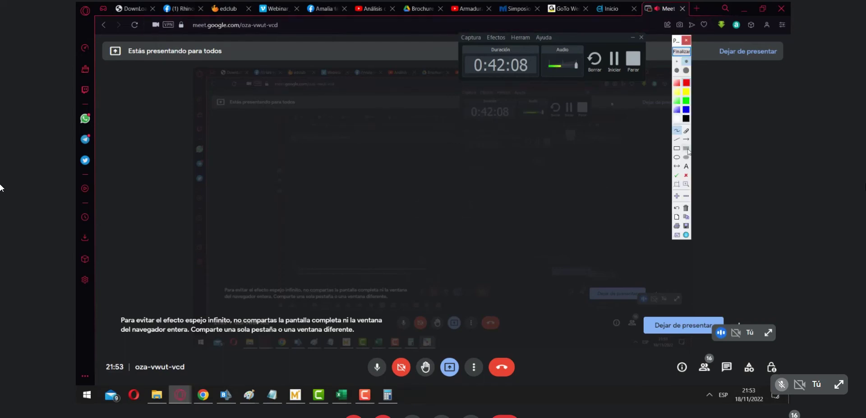
{"action": "left_click", "coordinate": [677, 138]}
{"action": "mouse_move", "coordinate": [295, 88]}
{"action": "left_mouse_down"}
{"action": "mouse_move", "coordinate": [297, 174]}
{"action": "mouse_move", "coordinate": [392, 173]}
{"action": "left_mouse_up"}
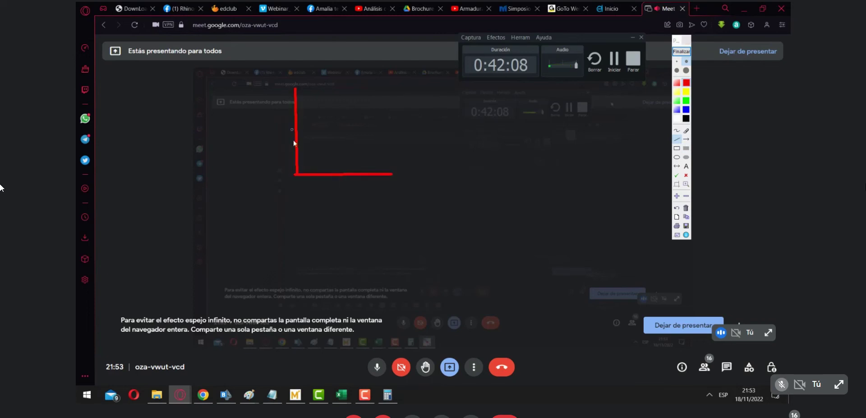
{"action": "left_click_drag", "start_coordinate": [345, 205], "coordinate": [487, 330]}
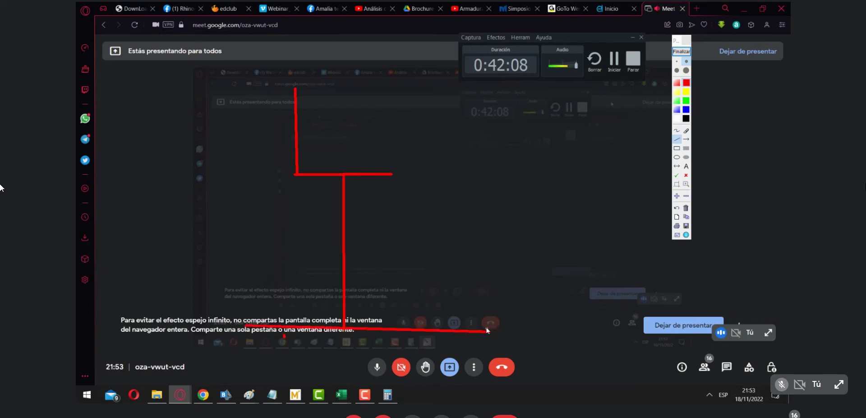
Circle in yellow freehand the stem-footing joint, the stem-cap joint and the cap-wall joint of the red line sketch.
{"action": "left_click", "coordinate": [676, 130]}
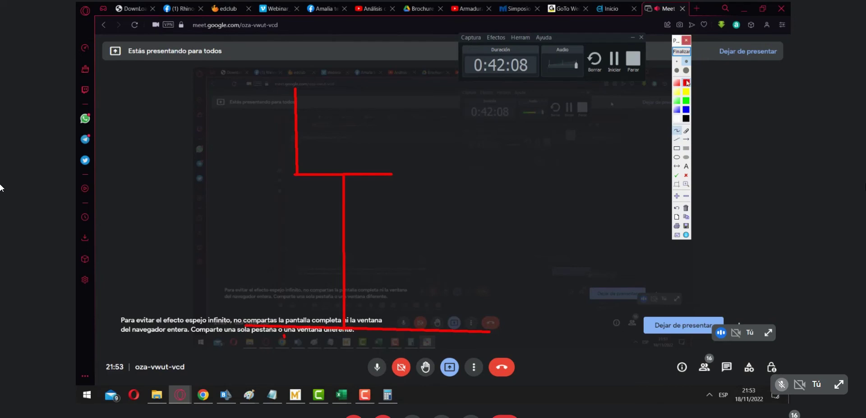
{"action": "left_click", "coordinate": [686, 91]}
{"action": "mouse_move", "coordinate": [335, 318]}
{"action": "left_mouse_down"}
{"action": "mouse_move", "coordinate": [354, 341]}
{"action": "mouse_move", "coordinate": [339, 338]}
{"action": "mouse_move", "coordinate": [351, 318]}
{"action": "left_mouse_up"}
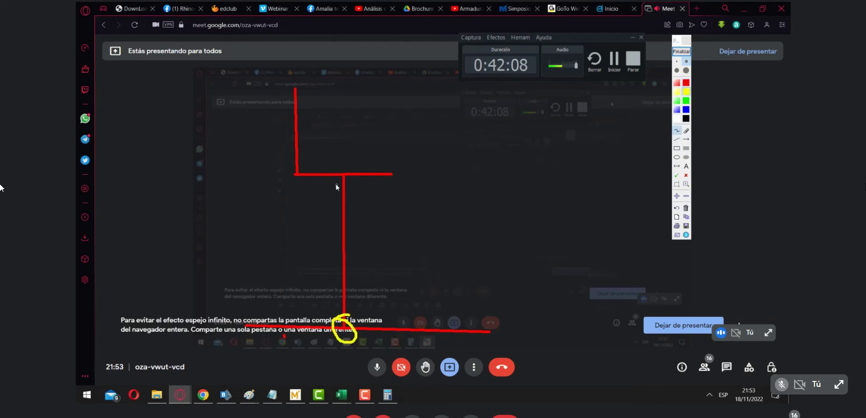
{"action": "left_click_drag", "start_coordinate": [342, 169], "coordinate": [344, 163]}
{"action": "mouse_move", "coordinate": [290, 172]}
{"action": "left_mouse_down"}
{"action": "mouse_move", "coordinate": [304, 172]}
{"action": "mouse_move", "coordinate": [288, 180]}
{"action": "left_mouse_up"}
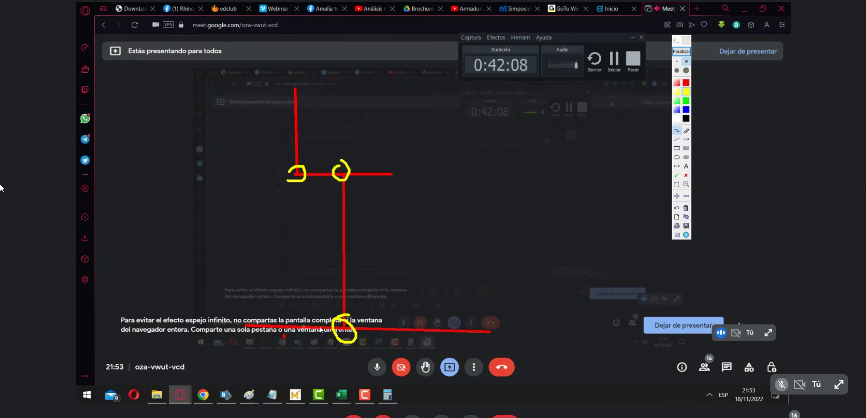
Draw the footing's section beside the line sketch as a filled yellow horizontal rectangle with a black centreline along its length.
{"action": "left_click", "coordinate": [686, 148]}
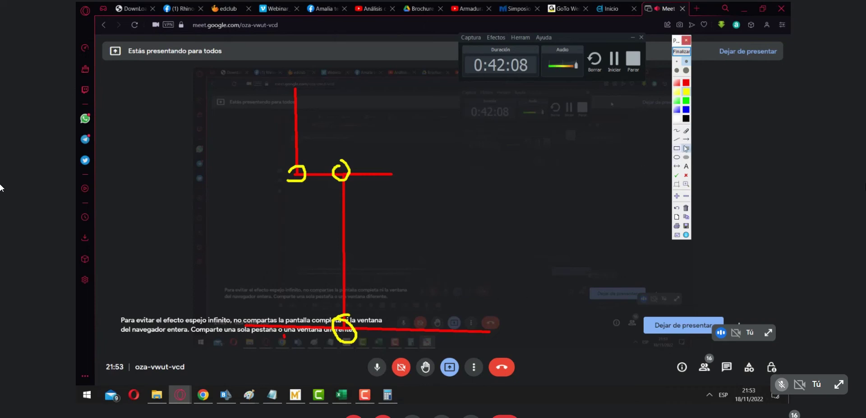
{"action": "mouse_move", "coordinate": [417, 232]}
{"action": "left_mouse_down"}
{"action": "mouse_move", "coordinate": [548, 262]}
{"action": "mouse_move", "coordinate": [635, 259]}
{"action": "left_mouse_up"}
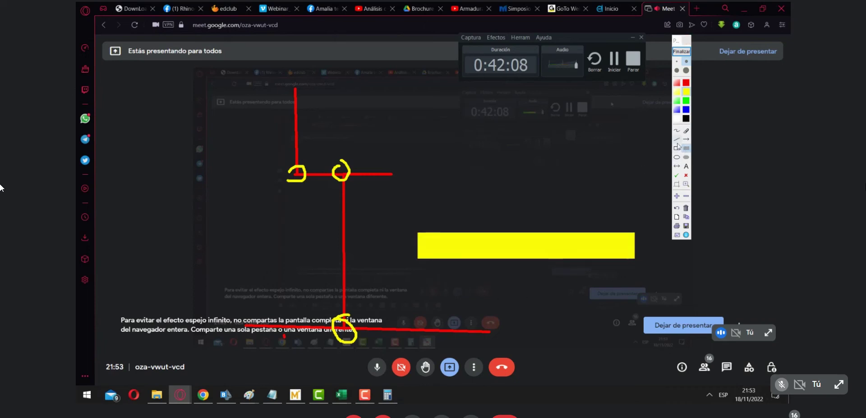
{"action": "left_click", "coordinate": [676, 140]}
{"action": "left_click_drag", "start_coordinate": [418, 247], "coordinate": [628, 251]}
{"action": "left_click", "coordinate": [686, 118]}
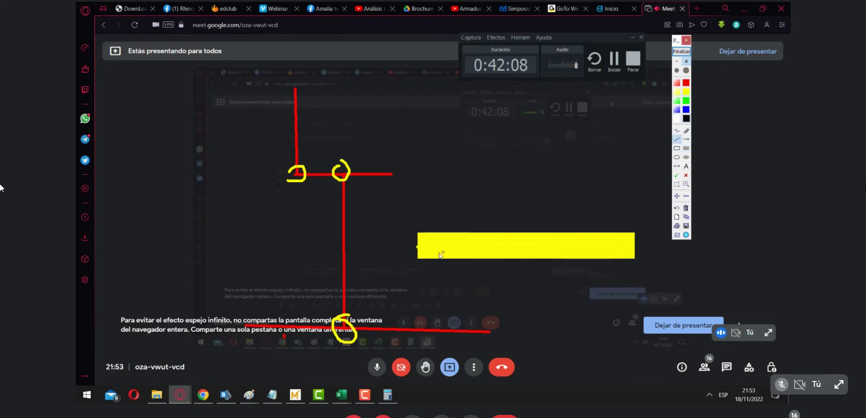
{"action": "left_click_drag", "start_coordinate": [414, 247], "coordinate": [634, 248]}
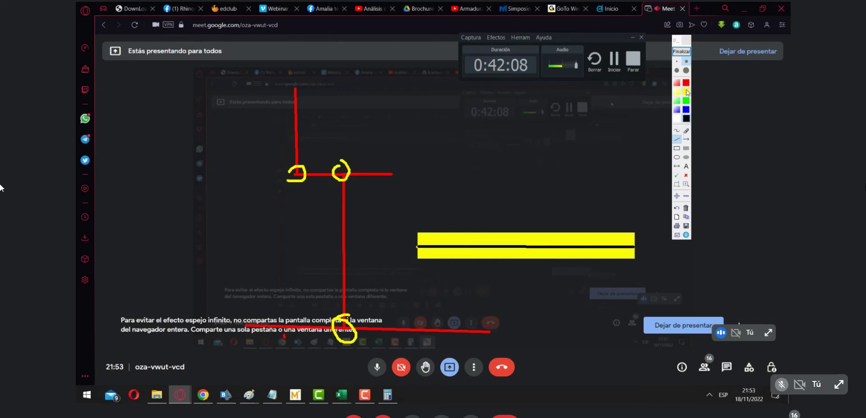
Add the stem as a filled red vertical rectangle standing on the yellow footing, with a black centreline down to the footing's top.
{"action": "left_click", "coordinate": [686, 148]}
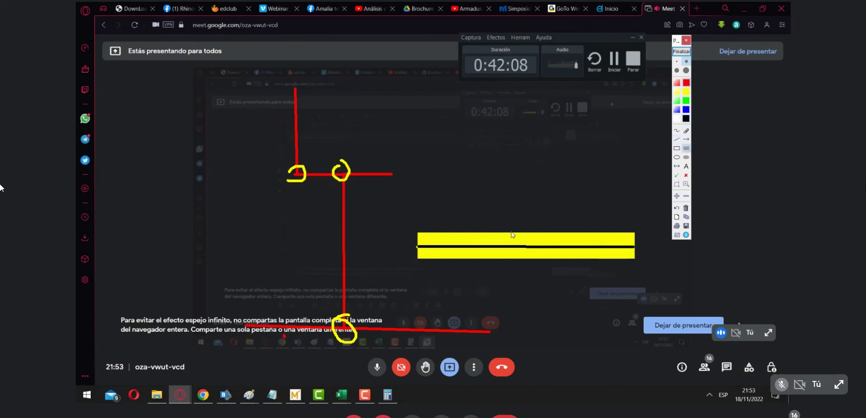
{"action": "left_click_drag", "start_coordinate": [508, 233], "coordinate": [531, 84]}
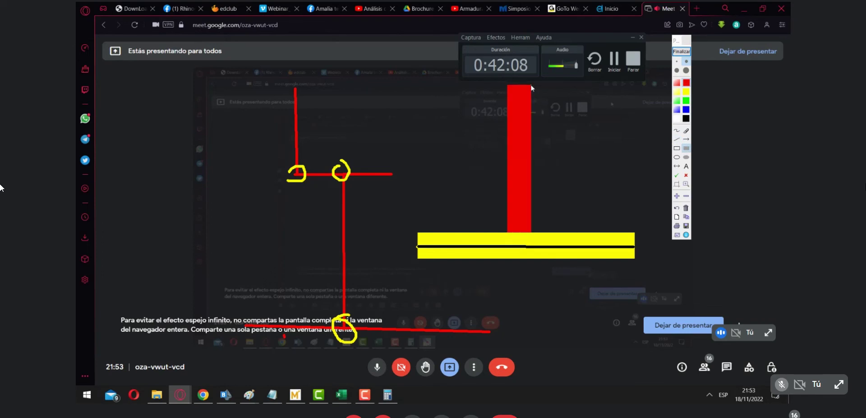
{"action": "left_click", "coordinate": [676, 139]}
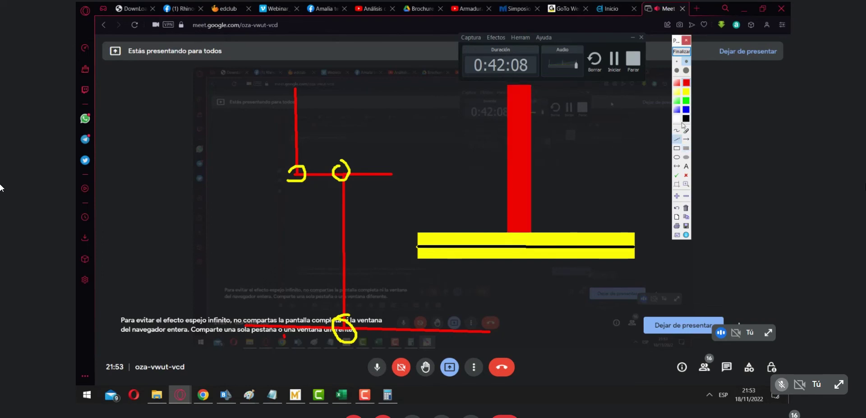
{"action": "left_click_drag", "start_coordinate": [519, 85], "coordinate": [520, 232]}
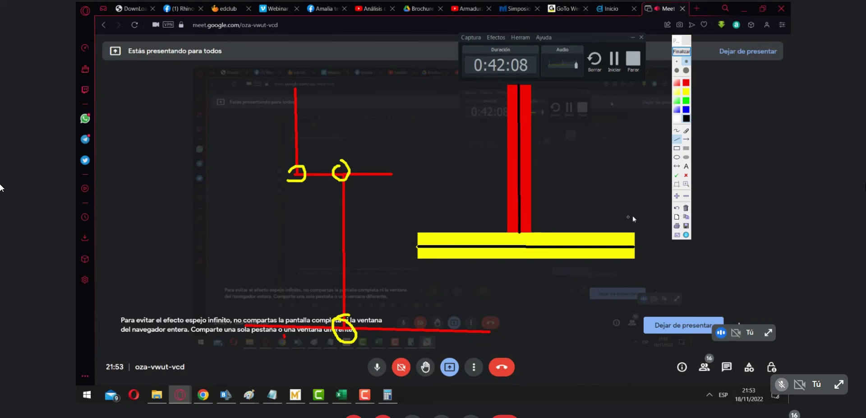
Circle in green freehand the connection between the red stem's centreline and the yellow footing's centreline.
{"action": "left_click", "coordinate": [677, 131]}
{"action": "left_click", "coordinate": [686, 101]}
{"action": "mouse_move", "coordinate": [509, 219]}
{"action": "left_mouse_down"}
{"action": "mouse_move", "coordinate": [501, 249]}
{"action": "mouse_move", "coordinate": [520, 258]}
{"action": "mouse_move", "coordinate": [511, 228]}
{"action": "left_mouse_up"}
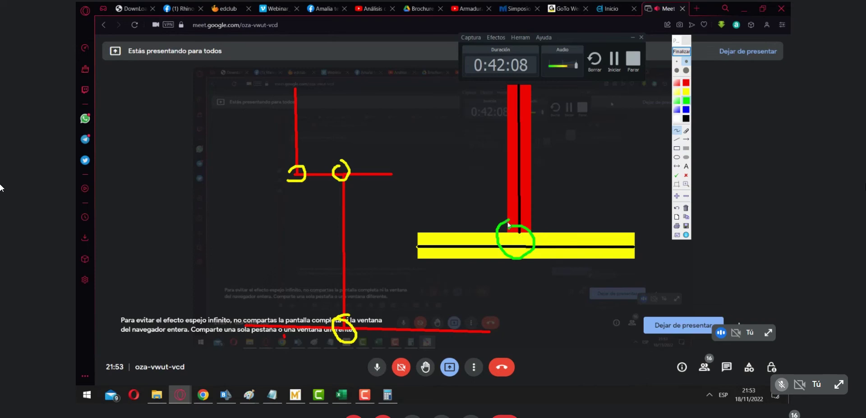
Draw a vertical green line freehand beside the red stem section, with a scribbled mark next to its upper and lower ends.
{"action": "mouse_move", "coordinate": [586, 125]}
{"action": "left_mouse_down"}
{"action": "mouse_move", "coordinate": [585, 196]}
{"action": "mouse_move", "coordinate": [590, 123]}
{"action": "left_mouse_up"}
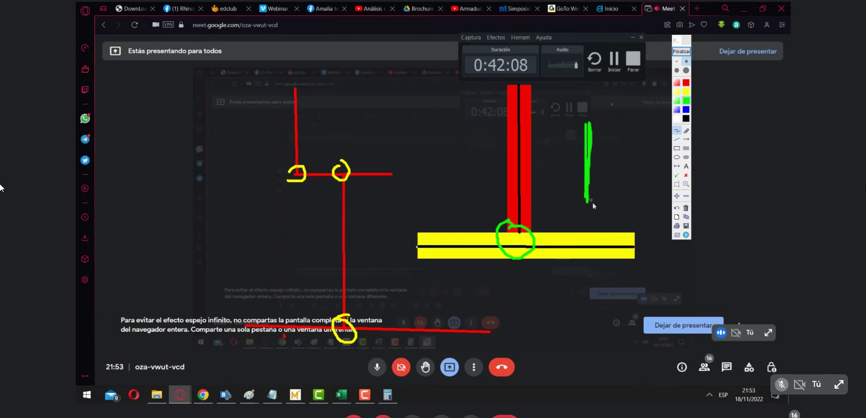
{"action": "left_click_drag", "start_coordinate": [606, 204], "coordinate": [614, 201]}
{"action": "mouse_move", "coordinate": [610, 129]}
{"action": "left_mouse_down"}
{"action": "mouse_move", "coordinate": [620, 130]}
{"action": "mouse_move", "coordinate": [607, 138]}
{"action": "left_mouse_up"}
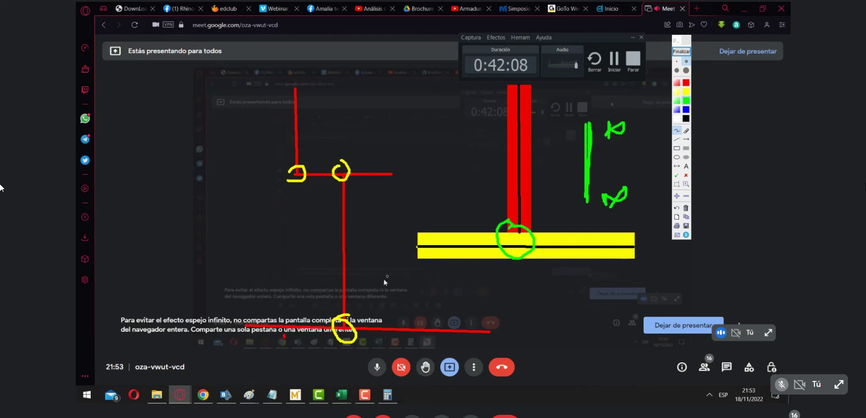
End the on-screen annotation and switch to the CSiBridge model, moving the screen recorder's window up out of the way.
{"action": "left_click", "coordinate": [685, 53]}
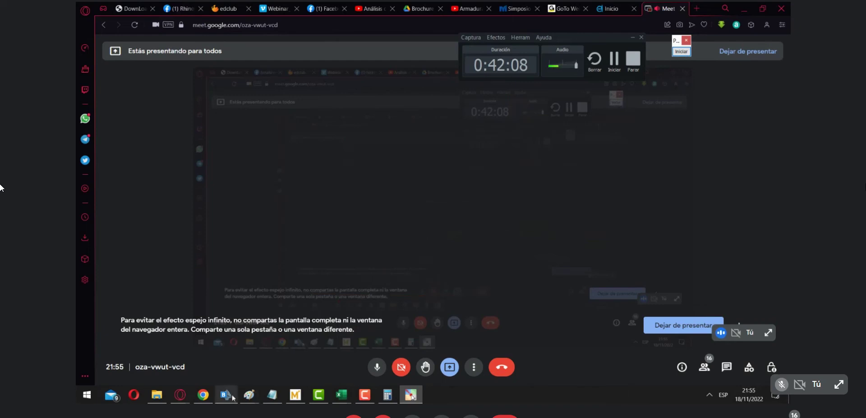
{"action": "mouse_move", "coordinate": [233, 397]}
{"action": "left_click", "coordinate": [212, 345]}
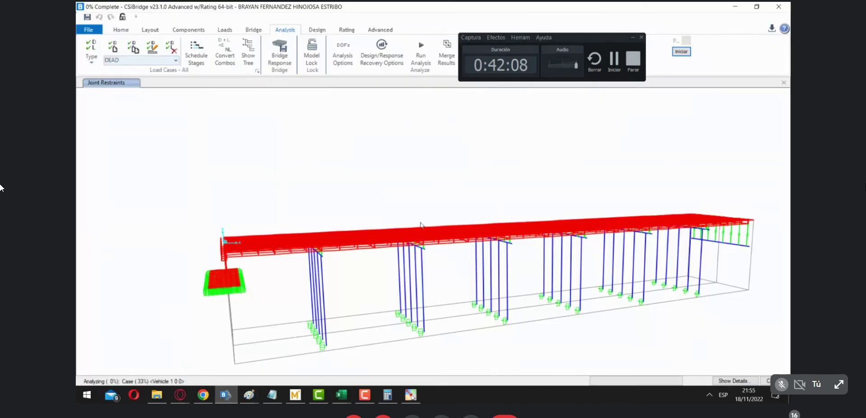
{"action": "left_click_drag", "start_coordinate": [598, 37], "coordinate": [598, 6]}
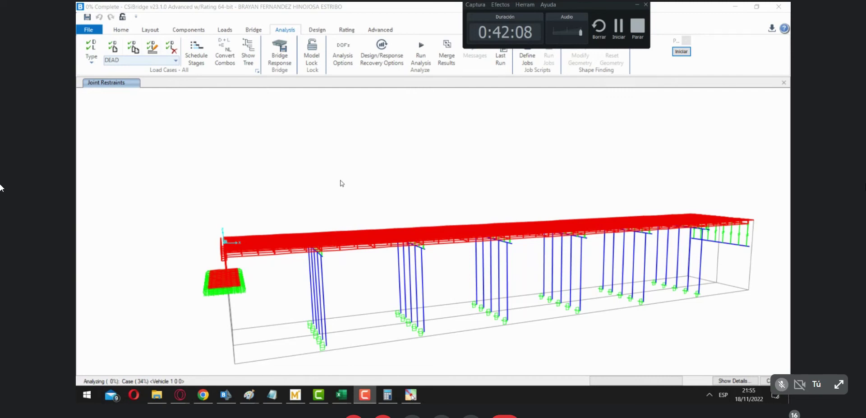
{"action": "left_click", "coordinate": [382, 17]}
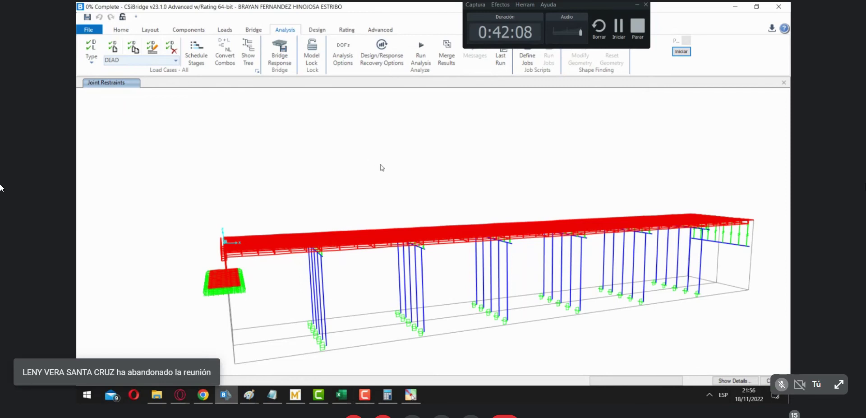
{"action": "key", "text": "alt+Tab"}
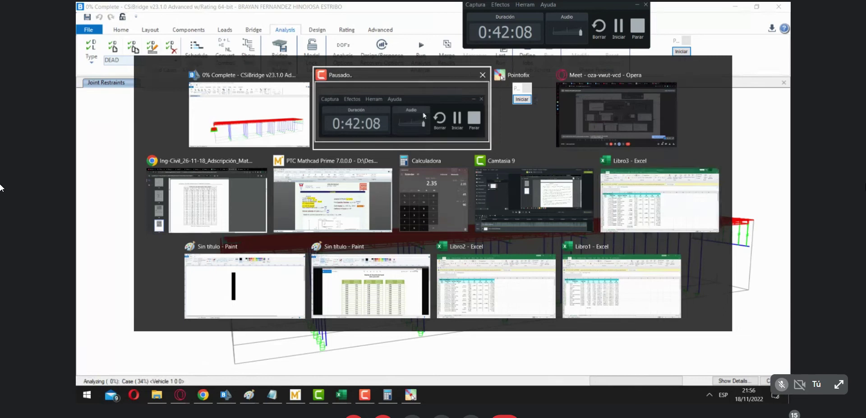
{"action": "left_click", "coordinate": [276, 108]}
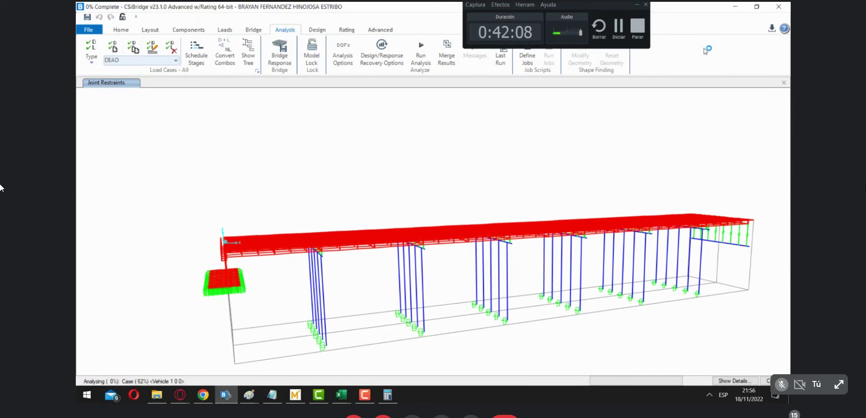
{"action": "key", "text": "ctrl+shift+d"}
{"action": "left_click_drag", "start_coordinate": [106, 25], "coordinate": [136, 35]}
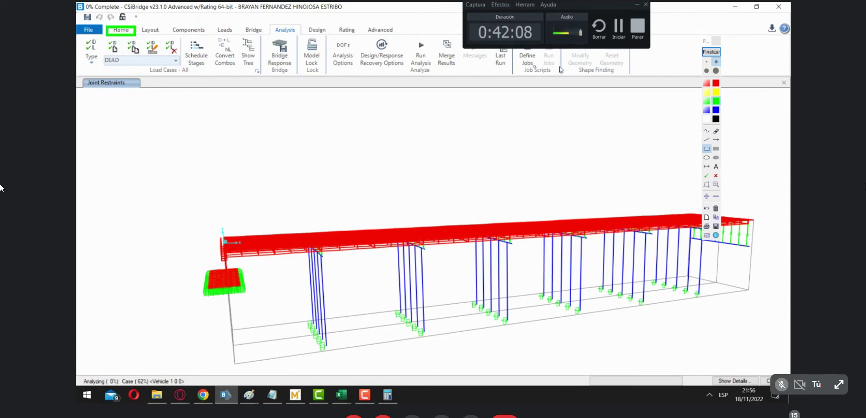
{"action": "left_click", "coordinate": [706, 53]}
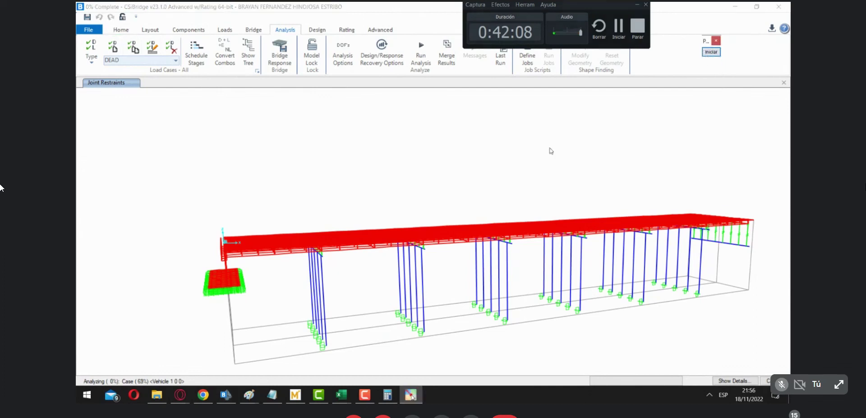
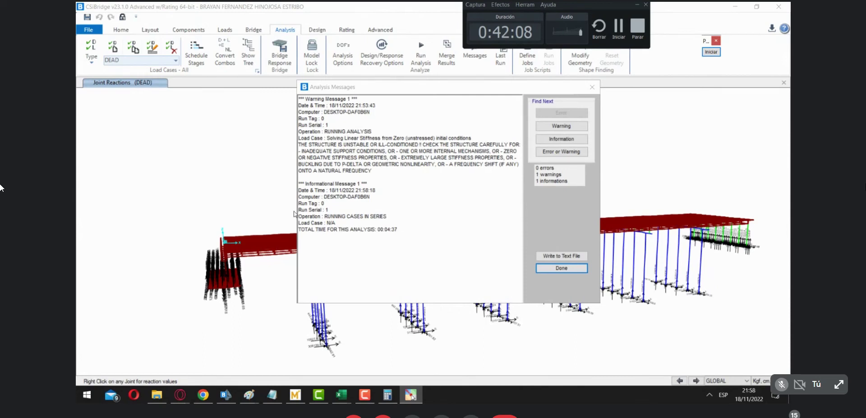
Dismiss the analysis messages and examine the DEAD joint reactions under the abutment's footing.
{"action": "left_click", "coordinate": [590, 89]}
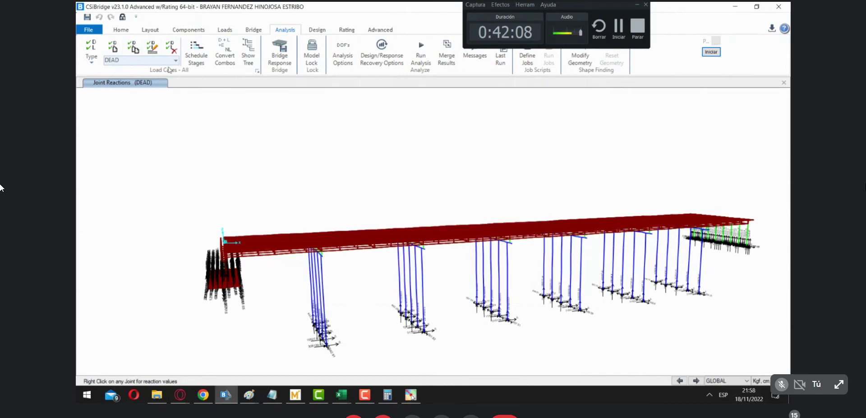
{"action": "left_click", "coordinate": [119, 30]}
{"action": "left_click", "coordinate": [118, 43]}
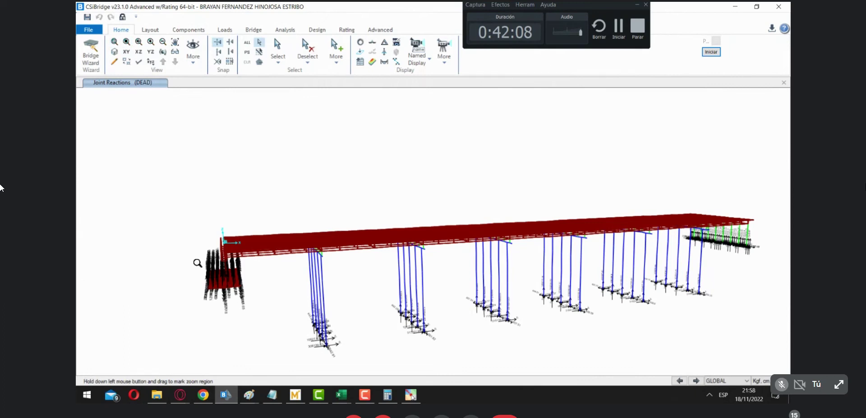
{"action": "left_click_drag", "start_coordinate": [181, 223], "coordinate": [265, 316]}
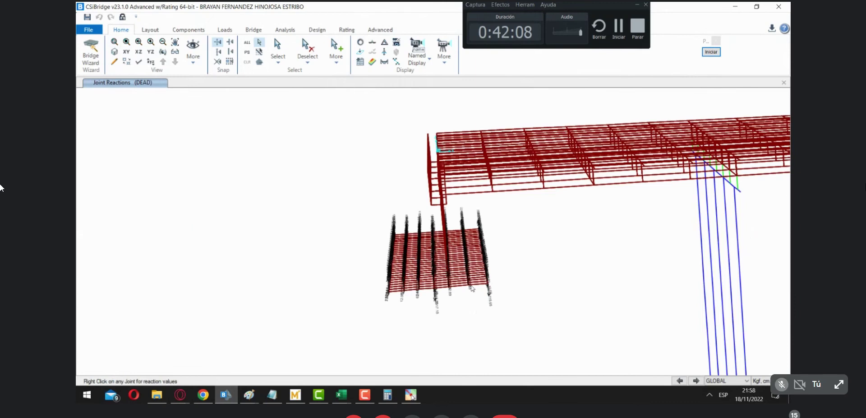
{"action": "left_click", "coordinate": [162, 53]}
{"action": "left_click_drag", "start_coordinate": [514, 321], "coordinate": [544, 311]}
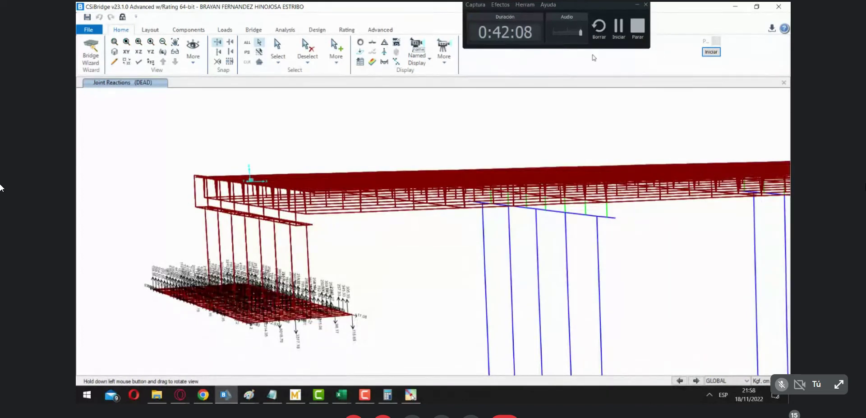
{"action": "left_click", "coordinate": [621, 31]}
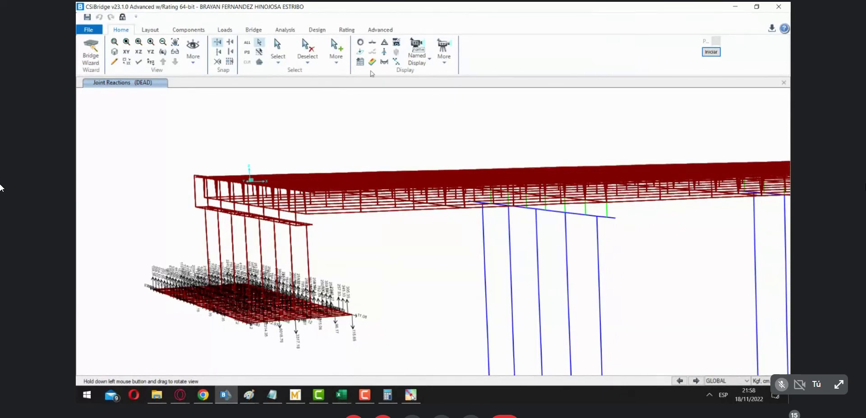
Display the bridge's deformed shape for the DEAD load case.
{"action": "left_click", "coordinate": [384, 44]}
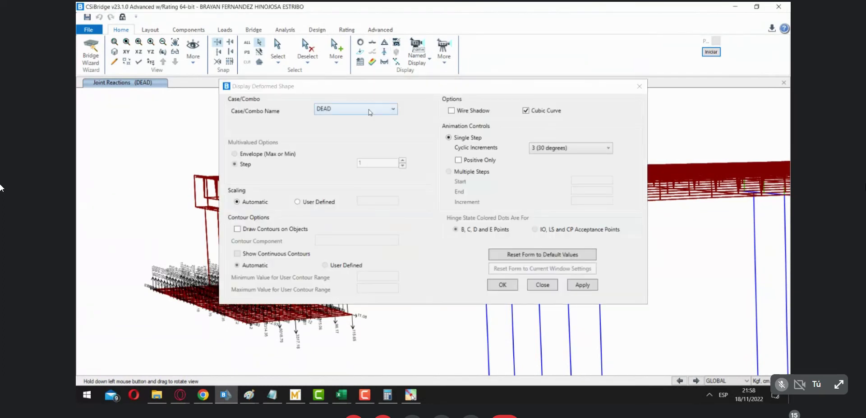
{"action": "left_click", "coordinate": [503, 287]}
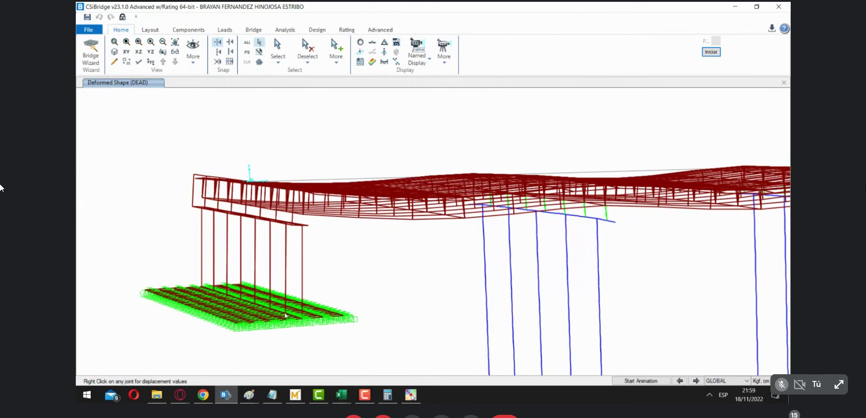
{"action": "mouse_move", "coordinate": [285, 315]}
{"action": "left_click", "coordinate": [161, 59]}
{"action": "left_click_drag", "start_coordinate": [392, 281], "coordinate": [363, 269]}
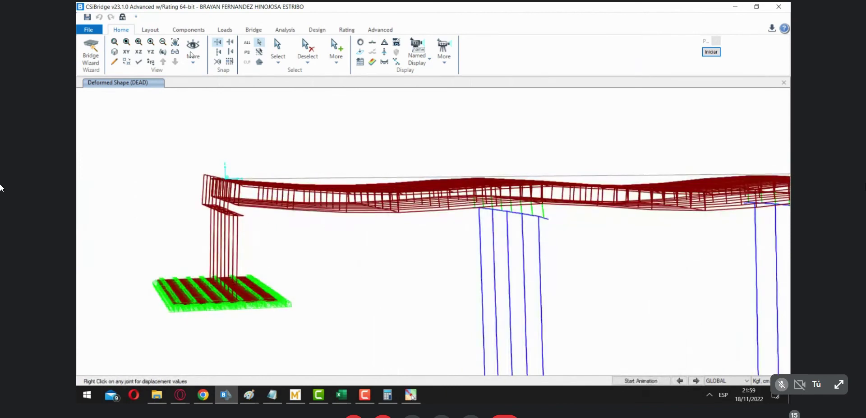
Read and compare the displacements of the outer girder's end joint and of the abutment cap joint below it.
{"action": "left_click", "coordinate": [114, 41]}
{"action": "left_click_drag", "start_coordinate": [153, 163], "coordinate": [272, 239]}
{"action": "middle_click_drag", "start_coordinate": [682, 321], "coordinate": [354, 262]}
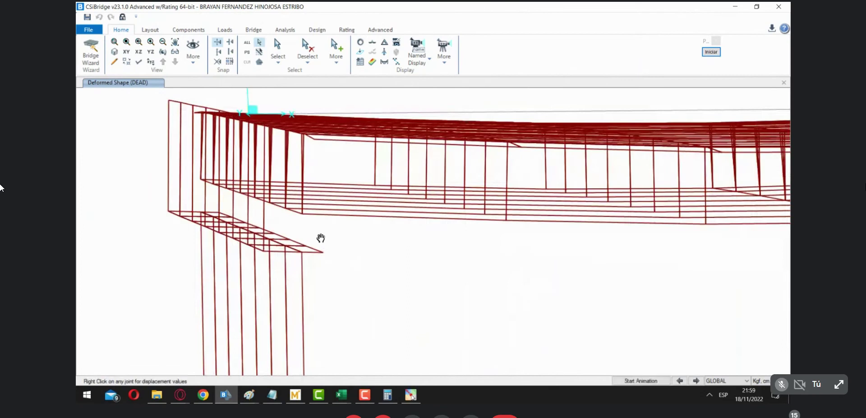
{"action": "right_click", "coordinate": [304, 217]}
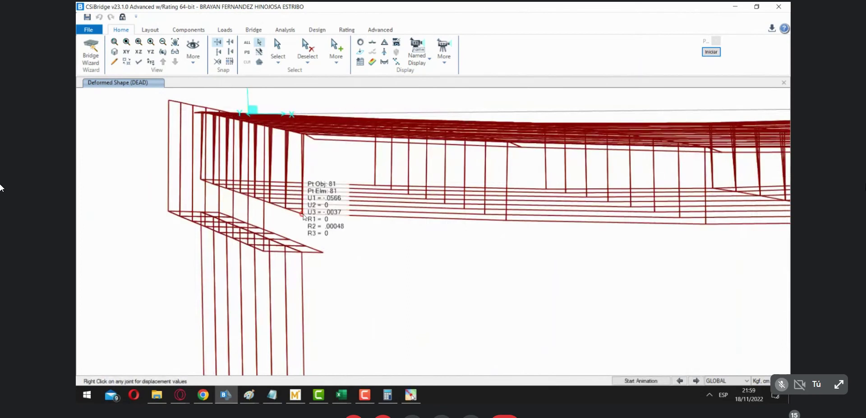
{"action": "right_click", "coordinate": [287, 247]}
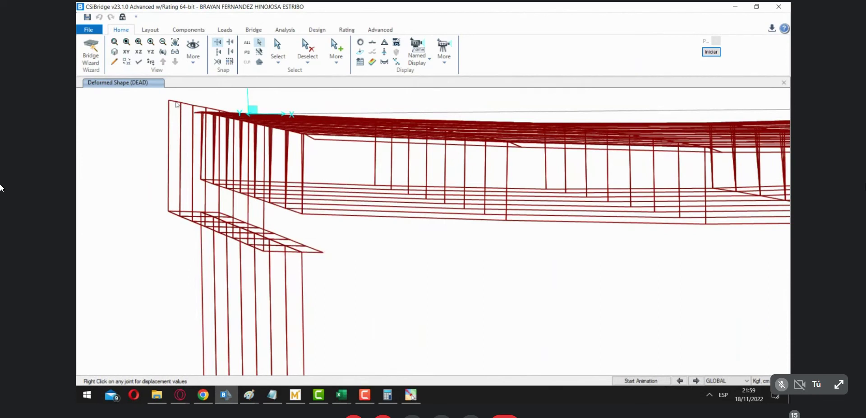
{"action": "right_click", "coordinate": [287, 248]}
{"action": "right_click", "coordinate": [303, 214]}
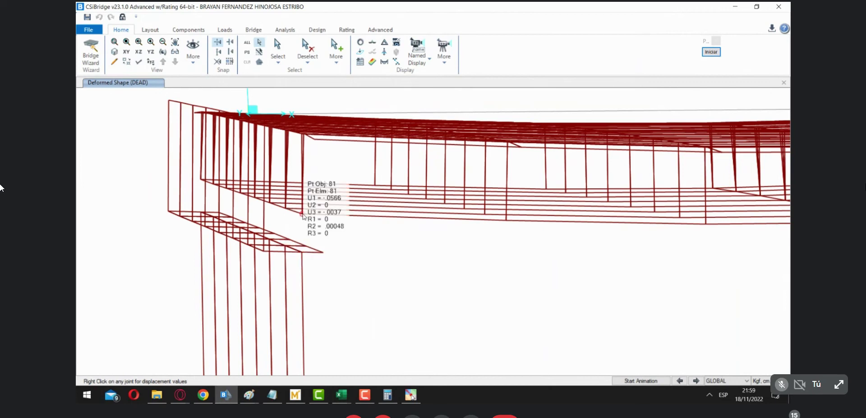
{"action": "right_click", "coordinate": [286, 249]}
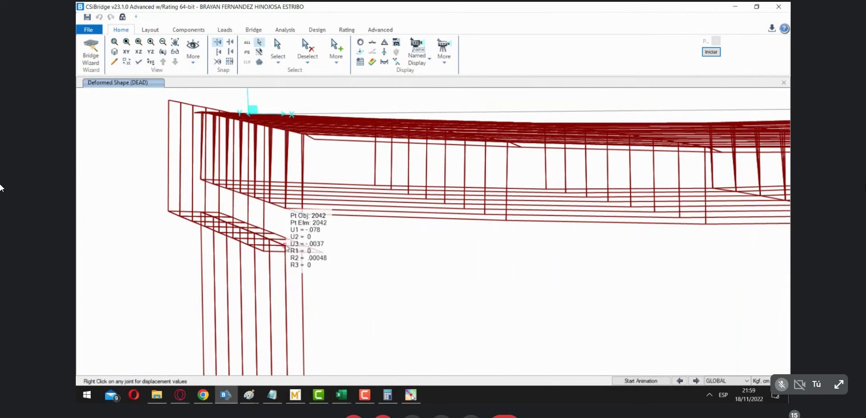
Annotate in green freehand the girder's end joint with 0,058 and the cap joint below it with 0,07, each with a leader line.
{"action": "left_click", "coordinate": [410, 395]}
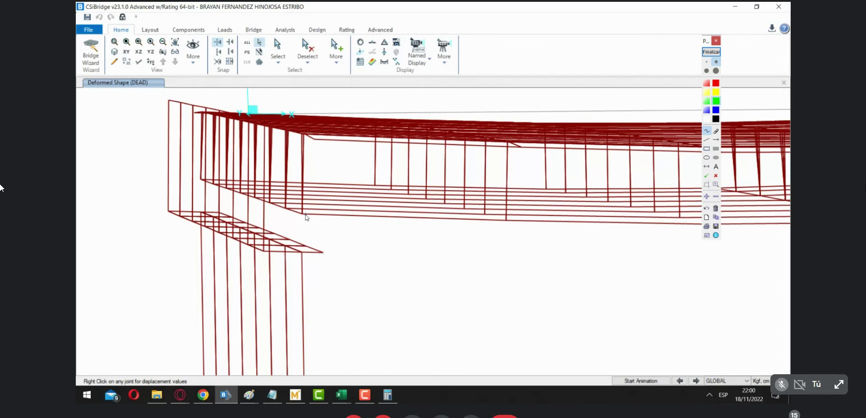
{"action": "mouse_move", "coordinate": [304, 214]}
{"action": "left_mouse_down"}
{"action": "mouse_move", "coordinate": [333, 208]}
{"action": "mouse_move", "coordinate": [360, 231]}
{"action": "mouse_move", "coordinate": [354, 208]}
{"action": "left_mouse_up"}
{"action": "left_click_drag", "start_coordinate": [371, 226], "coordinate": [369, 239]}
{"action": "left_click_drag", "start_coordinate": [389, 212], "coordinate": [383, 225]}
{"action": "mouse_move", "coordinate": [395, 215]}
{"action": "left_mouse_down"}
{"action": "mouse_move", "coordinate": [400, 231]}
{"action": "mouse_move", "coordinate": [416, 220]}
{"action": "left_mouse_up"}
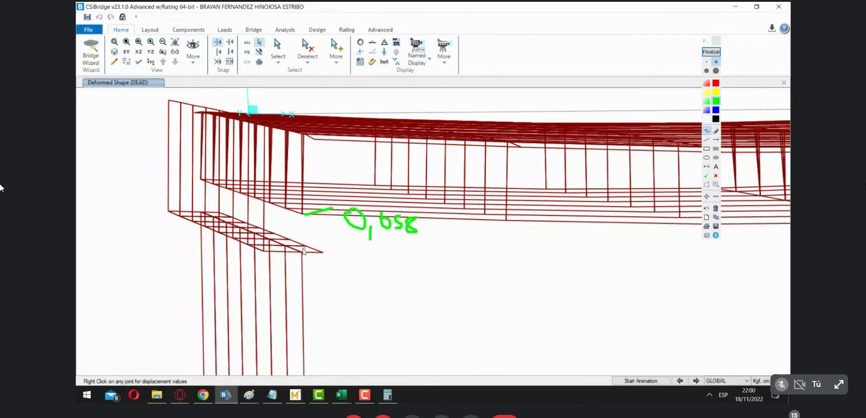
{"action": "left_click_drag", "start_coordinate": [288, 245], "coordinate": [319, 271]}
{"action": "left_click_drag", "start_coordinate": [364, 255], "coordinate": [365, 256]}
{"action": "left_click_drag", "start_coordinate": [380, 273], "coordinate": [380, 283]}
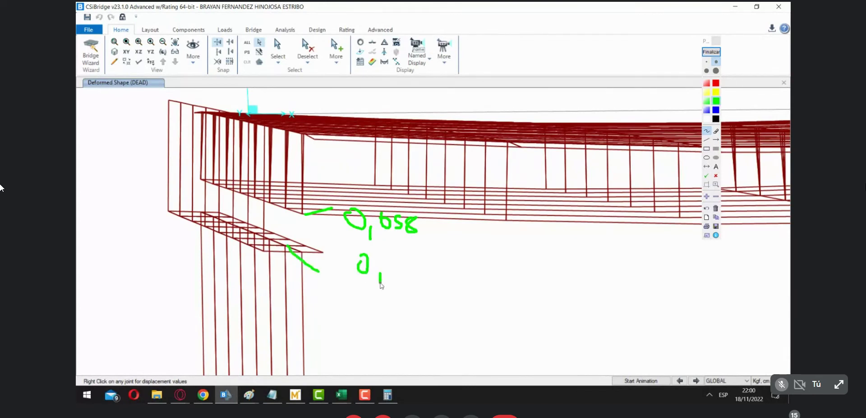
{"action": "mouse_move", "coordinate": [390, 257]}
{"action": "left_mouse_down"}
{"action": "mouse_move", "coordinate": [410, 258]}
{"action": "mouse_move", "coordinate": [416, 277]}
{"action": "left_mouse_up"}
{"action": "mouse_move", "coordinate": [386, 222]}
{"action": "left_mouse_down"}
{"action": "mouse_move", "coordinate": [384, 215]}
{"action": "mouse_move", "coordinate": [393, 227]}
{"action": "left_mouse_up"}
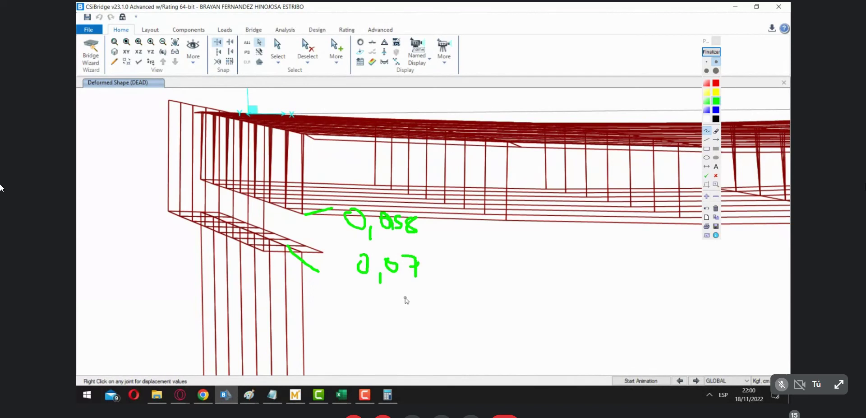
Underline the model's units in green, and write and erase a 1 m note below the two displacement labels.
{"action": "left_click_drag", "start_coordinate": [410, 296], "coordinate": [421, 306]}
{"action": "left_click_drag", "start_coordinate": [752, 373], "coordinate": [779, 374]}
{"action": "left_click_drag", "start_coordinate": [429, 300], "coordinate": [450, 298]}
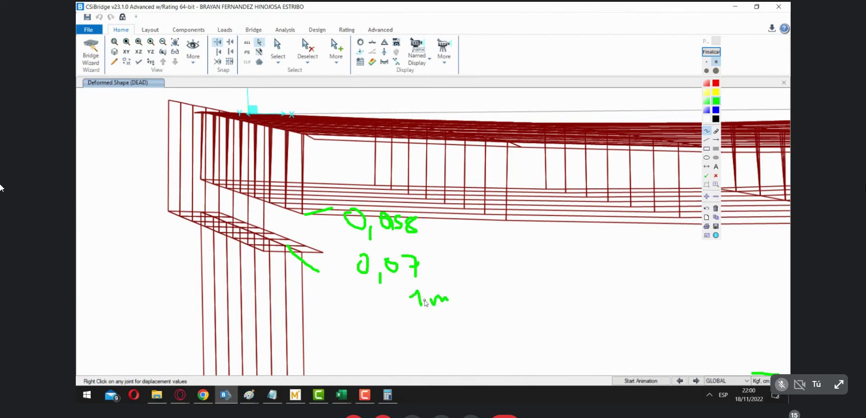
{"action": "left_click", "coordinate": [716, 131]}
{"action": "left_click_drag", "start_coordinate": [421, 297], "coordinate": [432, 302]}
Circle the end of the abutment's wall in green freehand and mark the girder's end joint with a green dot.
{"action": "left_click", "coordinate": [707, 131]}
{"action": "mouse_move", "coordinate": [150, 101]}
{"action": "left_mouse_down"}
{"action": "mouse_move", "coordinate": [179, 107]}
{"action": "mouse_move", "coordinate": [183, 146]}
{"action": "mouse_move", "coordinate": [182, 185]}
{"action": "mouse_move", "coordinate": [163, 213]}
{"action": "mouse_move", "coordinate": [147, 90]}
{"action": "left_mouse_up"}
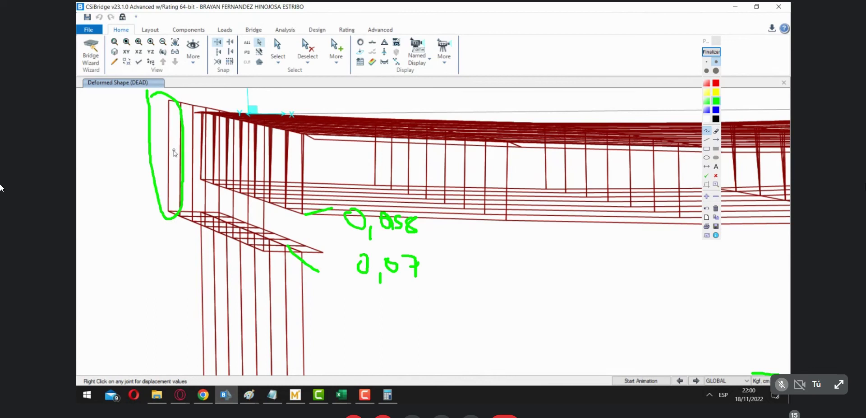
{"action": "left_click_drag", "start_coordinate": [304, 214], "coordinate": [299, 216]}
{"action": "left_click", "coordinate": [301, 215]}
Write 0,058 in green freehand beside the cap joint's 0,07 label.
{"action": "left_click_drag", "start_coordinate": [468, 266], "coordinate": [482, 284]}
{"action": "mouse_move", "coordinate": [488, 267]}
{"action": "left_mouse_down"}
{"action": "mouse_move", "coordinate": [483, 284]}
{"action": "mouse_move", "coordinate": [502, 273]}
{"action": "left_mouse_up"}
{"action": "mouse_move", "coordinate": [516, 267]}
{"action": "left_mouse_down"}
{"action": "mouse_move", "coordinate": [510, 276]}
{"action": "mouse_move", "coordinate": [538, 266]}
{"action": "left_mouse_up"}
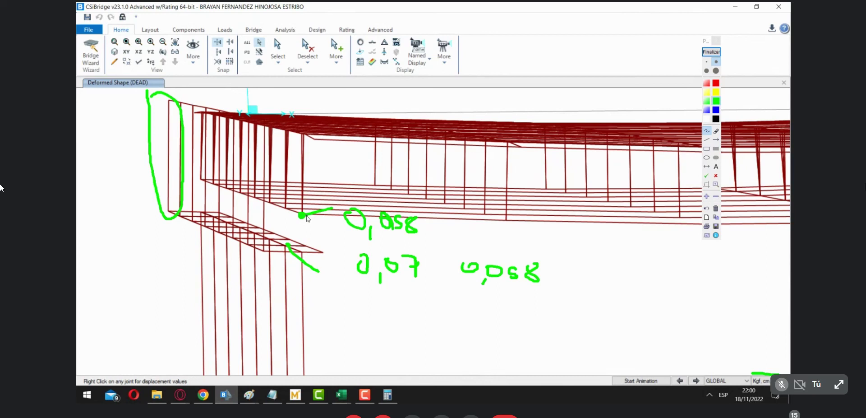
Sketch two green dots one above the other as joints, with the letters X, Y and Z beside the upper one.
{"action": "left_click_drag", "start_coordinate": [601, 238], "coordinate": [612, 241]}
{"action": "left_click_drag", "start_coordinate": [605, 311], "coordinate": [608, 315]}
{"action": "mouse_move", "coordinate": [626, 211]}
{"action": "left_mouse_down"}
{"action": "mouse_move", "coordinate": [637, 224]}
{"action": "mouse_move", "coordinate": [626, 224]}
{"action": "left_mouse_up"}
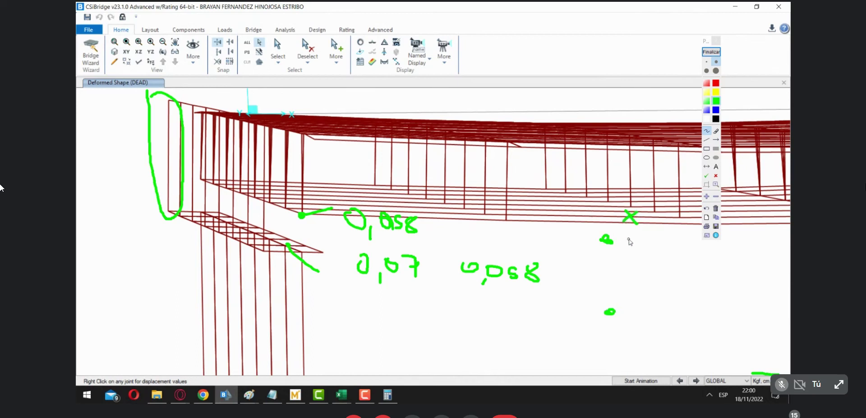
{"action": "left_click_drag", "start_coordinate": [629, 238], "coordinate": [627, 256]}
{"action": "mouse_move", "coordinate": [627, 260]}
{"action": "left_mouse_down"}
{"action": "mouse_move", "coordinate": [632, 280]}
{"action": "mouse_move", "coordinate": [643, 277]}
{"action": "left_mouse_up"}
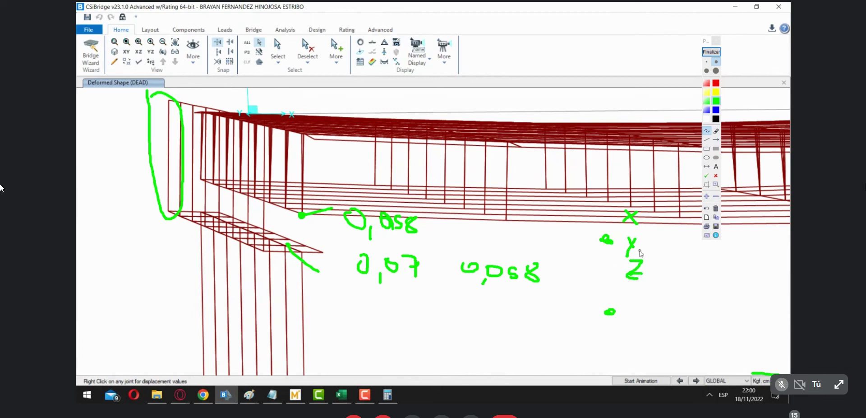
{"action": "left_click_drag", "start_coordinate": [632, 242], "coordinate": [637, 235]}
Draw a downward green load arrow above each of the two sketched joints and label both arrows 10 tn.
{"action": "left_click_drag", "start_coordinate": [601, 195], "coordinate": [602, 227]}
{"action": "mouse_move", "coordinate": [603, 172]}
{"action": "left_mouse_down"}
{"action": "mouse_move", "coordinate": [607, 190]}
{"action": "mouse_move", "coordinate": [615, 177]}
{"action": "mouse_move", "coordinate": [645, 187]}
{"action": "left_mouse_up"}
{"action": "mouse_move", "coordinate": [610, 286]}
{"action": "left_mouse_down"}
{"action": "mouse_move", "coordinate": [611, 303]}
{"action": "mouse_move", "coordinate": [614, 296]}
{"action": "left_mouse_up"}
{"action": "mouse_move", "coordinate": [579, 277]}
{"action": "left_mouse_down"}
{"action": "mouse_move", "coordinate": [585, 288]}
{"action": "mouse_move", "coordinate": [594, 278]}
{"action": "mouse_move", "coordinate": [606, 289]}
{"action": "mouse_move", "coordinate": [621, 282]}
{"action": "left_mouse_up"}
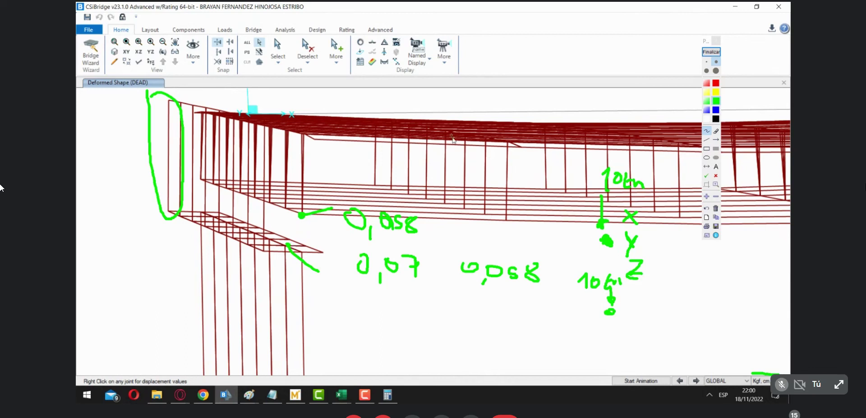
Sketch a green zigzag spring link between two dots above the bridge deck.
{"action": "left_click_drag", "start_coordinate": [472, 109], "coordinate": [552, 62]}
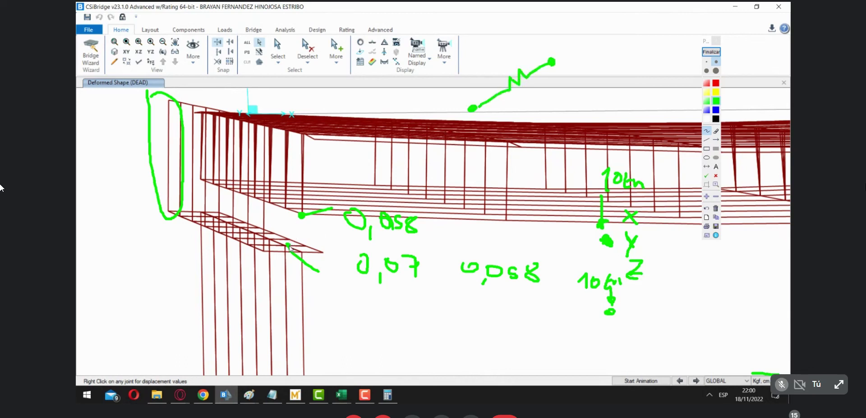
Sketch two green dots above the deck joined by a downward arrow, and close the screen-drawing session.
{"action": "left_click", "coordinate": [612, 66]}
{"action": "left_click", "coordinate": [611, 108]}
{"action": "left_click_drag", "start_coordinate": [611, 81], "coordinate": [612, 100]}
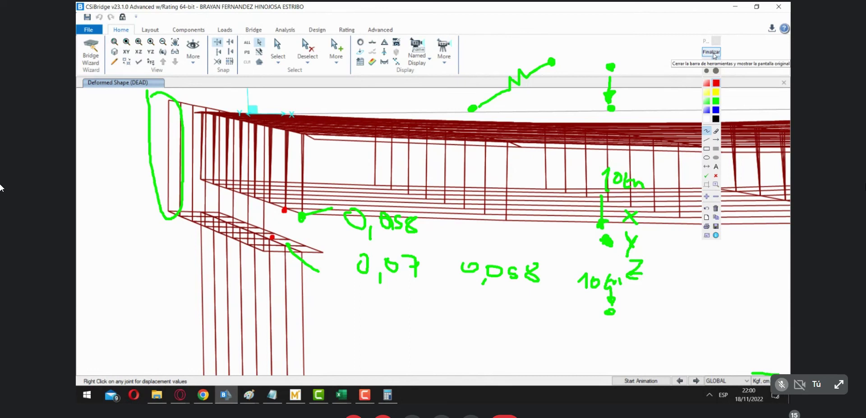
{"action": "left_click", "coordinate": [712, 52]}
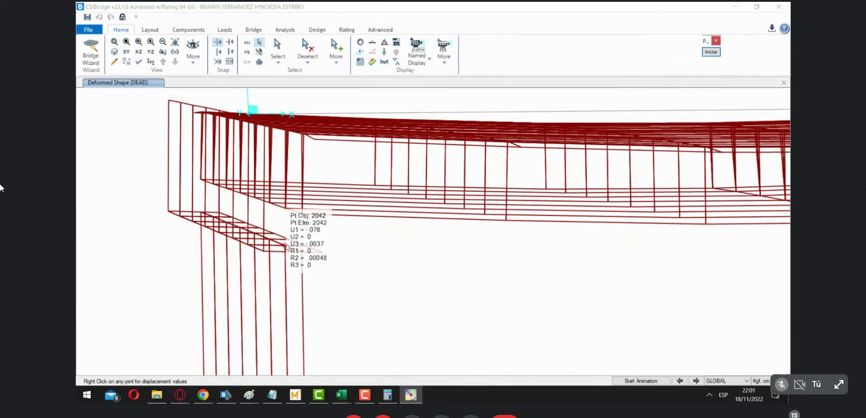
Read the DEAD displacements at the abutment cap joint and girder end joint, and examine the deformed abutment and neighbouring pier.
{"action": "mouse_move", "coordinate": [273, 243]}
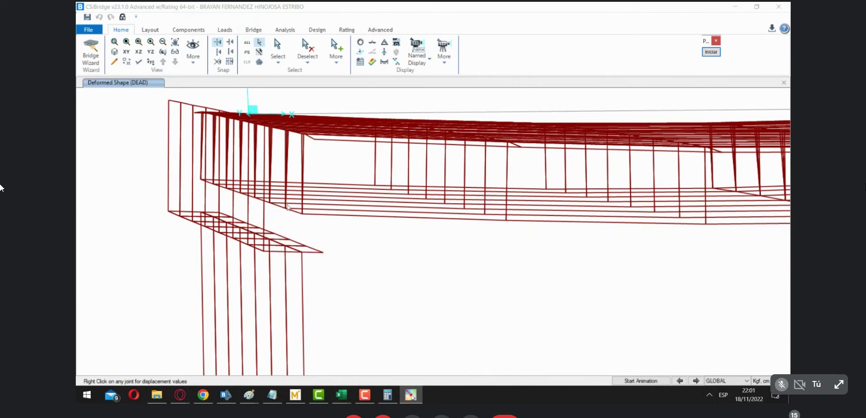
{"action": "mouse_move", "coordinate": [287, 211]}
{"action": "left_click", "coordinate": [163, 53]}
{"action": "left_click_drag", "start_coordinate": [450, 348], "coordinate": [297, 226]}
{"action": "scroll", "coordinate": [302, 233], "scroll_direction": "down", "scroll_amount": 4}
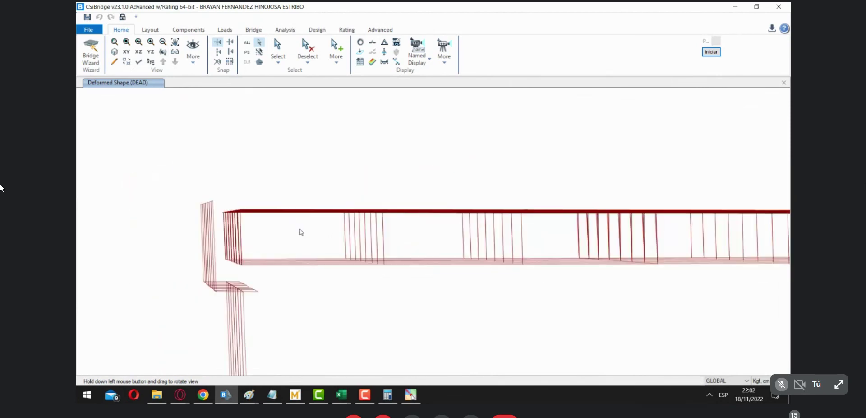
{"action": "middle_click_drag", "start_coordinate": [614, 321], "coordinate": [269, 248]}
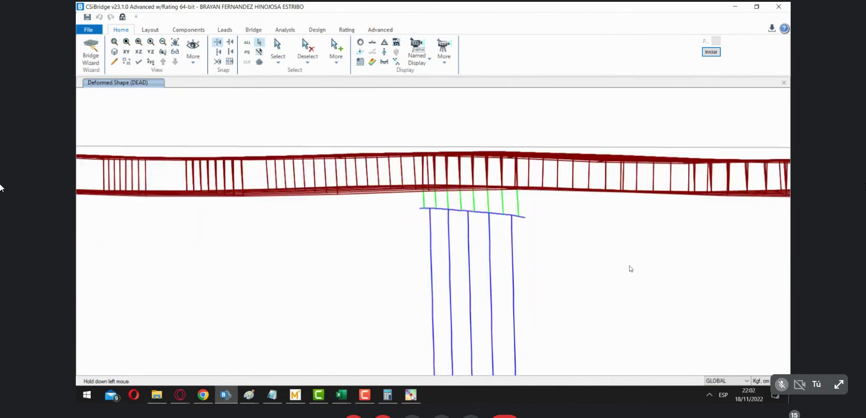
{"action": "middle_click_drag", "start_coordinate": [335, 259], "coordinate": [533, 228]}
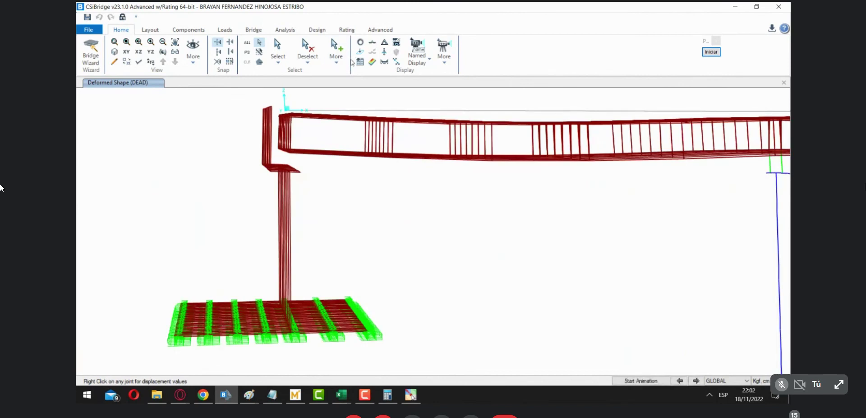
Display the M11 resultant shell forces for the METODO AASHTO LRFD combination with the Envelope Max option.
{"action": "left_click", "coordinate": [397, 45]}
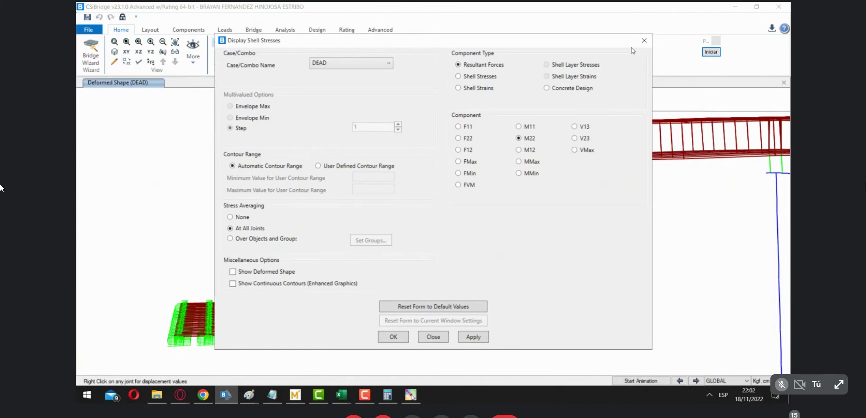
{"action": "left_click", "coordinate": [644, 41]}
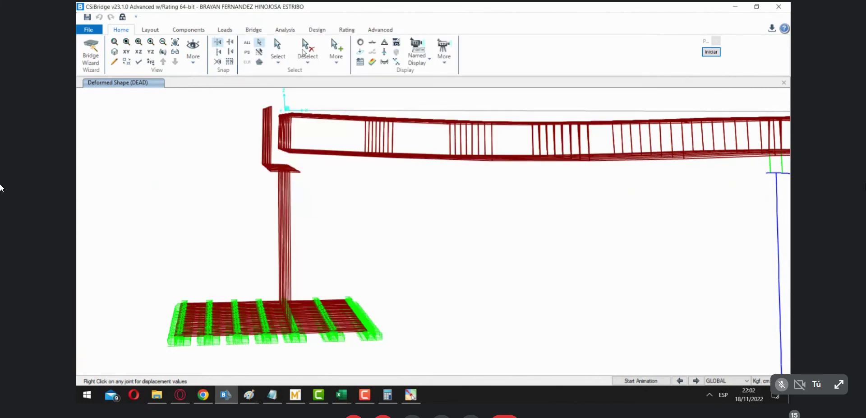
{"action": "left_click", "coordinate": [175, 52]}
{"action": "left_click_drag", "start_coordinate": [375, 218], "coordinate": [397, 216]}
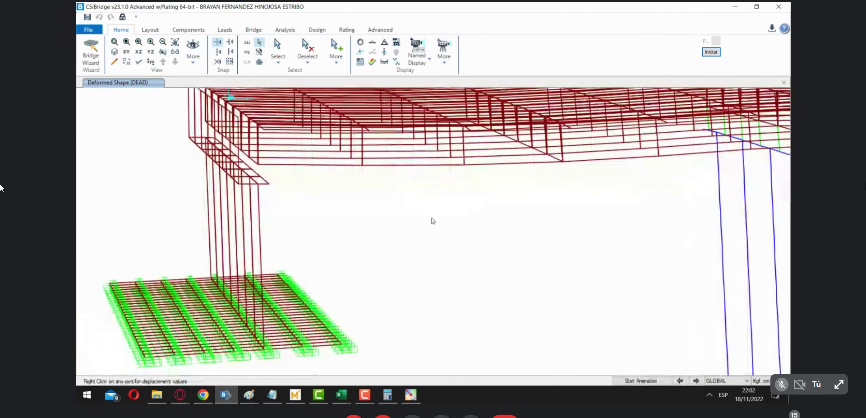
{"action": "middle_click_drag", "start_coordinate": [432, 220], "coordinate": [471, 232]}
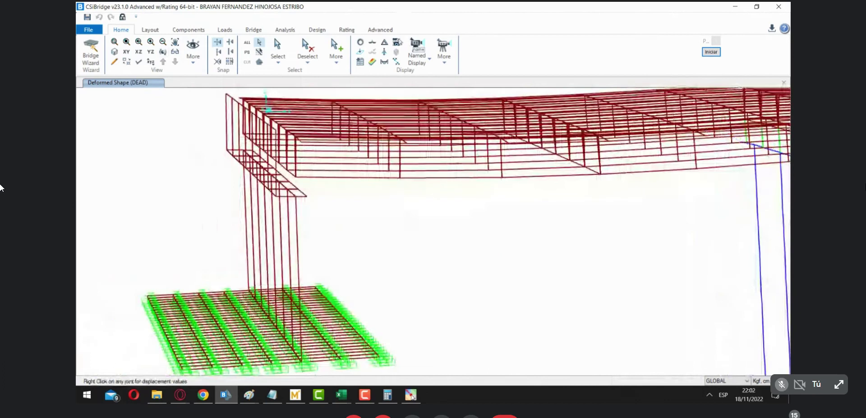
{"action": "left_click", "coordinate": [398, 42]}
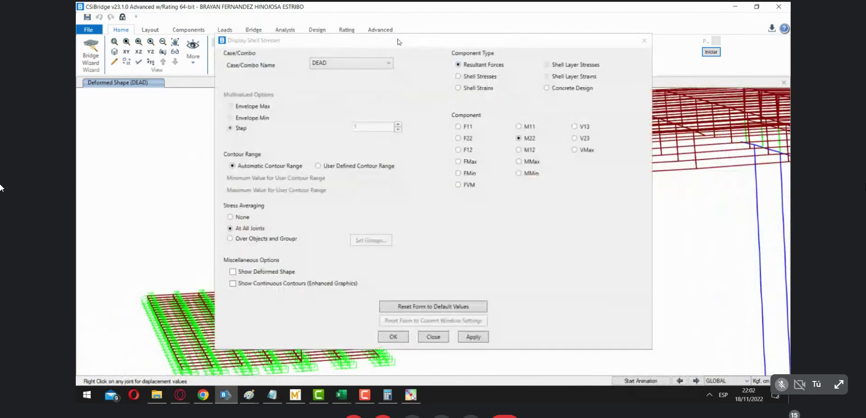
{"action": "left_click", "coordinate": [386, 65]}
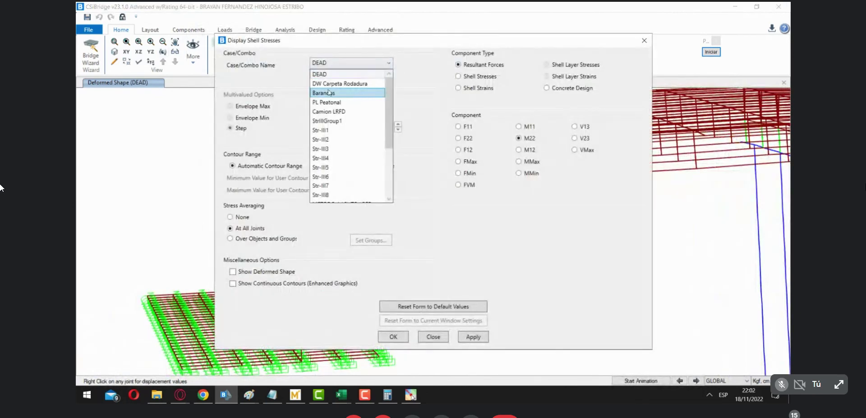
{"action": "scroll", "coordinate": [356, 124], "scroll_direction": "down", "scroll_amount": 3}
{"action": "left_click", "coordinate": [355, 120]}
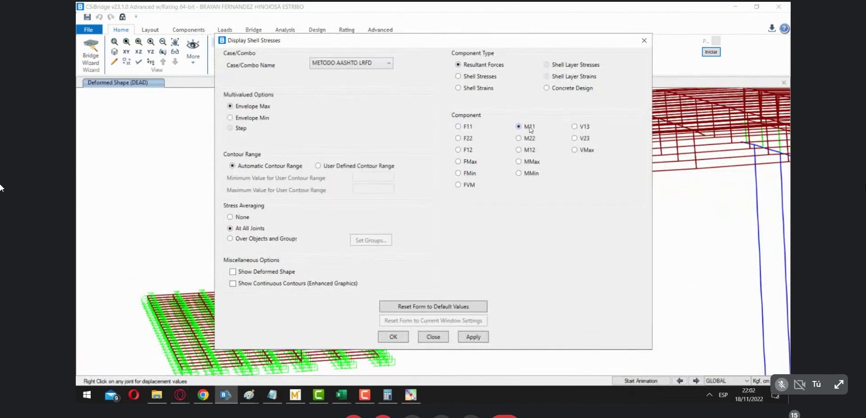
{"action": "left_click", "coordinate": [393, 337]}
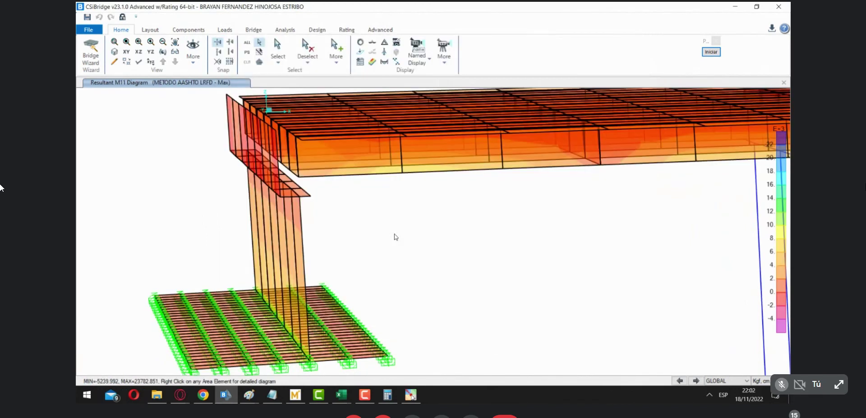
Examine the M11 contours over the deck panels near the abutment from above.
{"action": "left_click", "coordinate": [162, 52]}
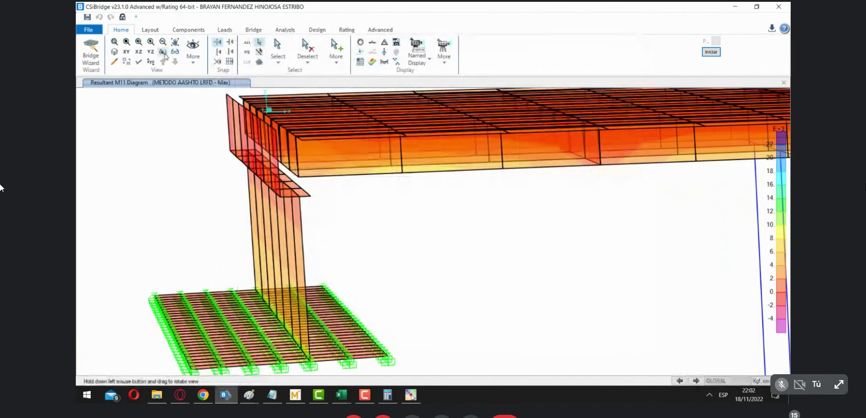
{"action": "mouse_move", "coordinate": [528, 237]}
{"action": "left_mouse_down"}
{"action": "mouse_move", "coordinate": [515, 249]}
{"action": "mouse_move", "coordinate": [545, 257]}
{"action": "mouse_move", "coordinate": [443, 175]}
{"action": "left_mouse_up"}
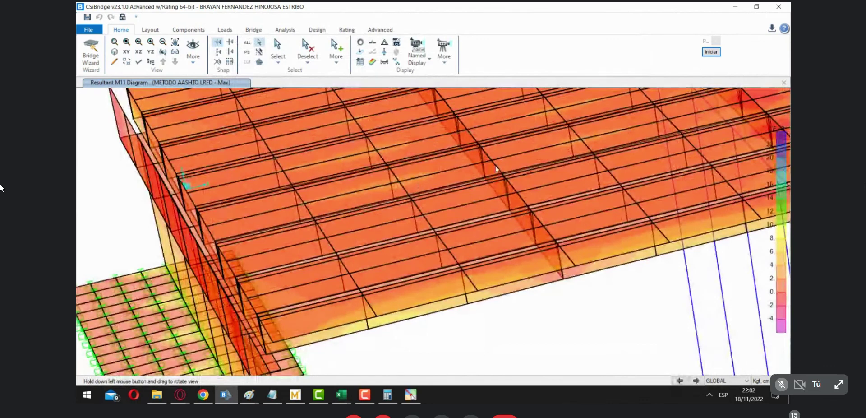
{"action": "scroll", "coordinate": [480, 188], "scroll_direction": "down", "scroll_amount": 5}
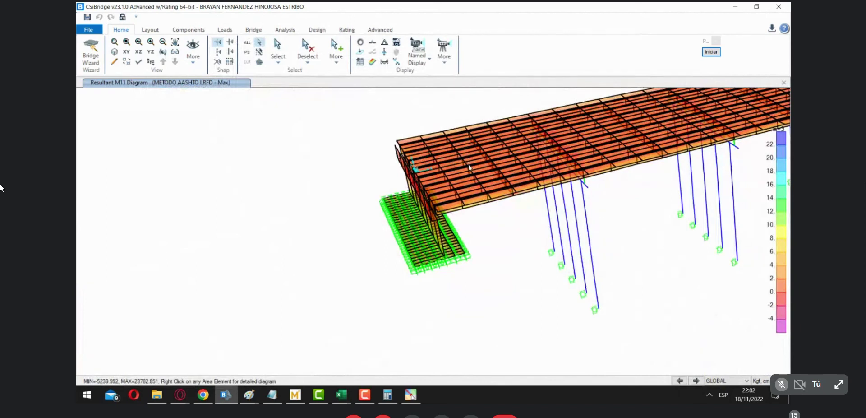
{"action": "scroll", "coordinate": [472, 169], "scroll_direction": "up", "scroll_amount": 5}
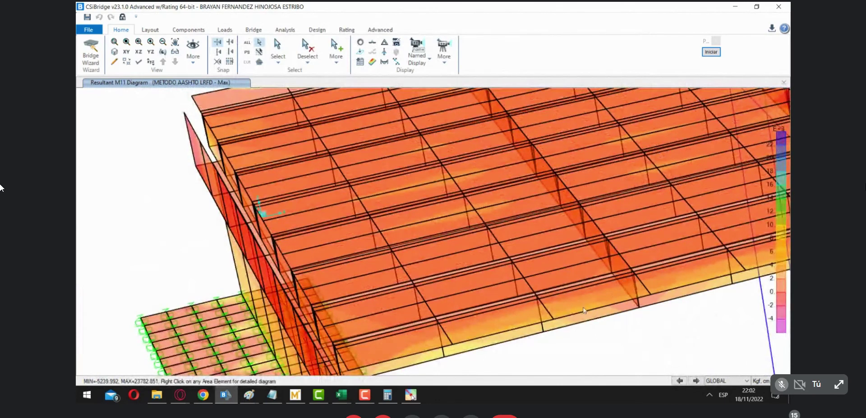
{"action": "left_click", "coordinate": [460, 220]}
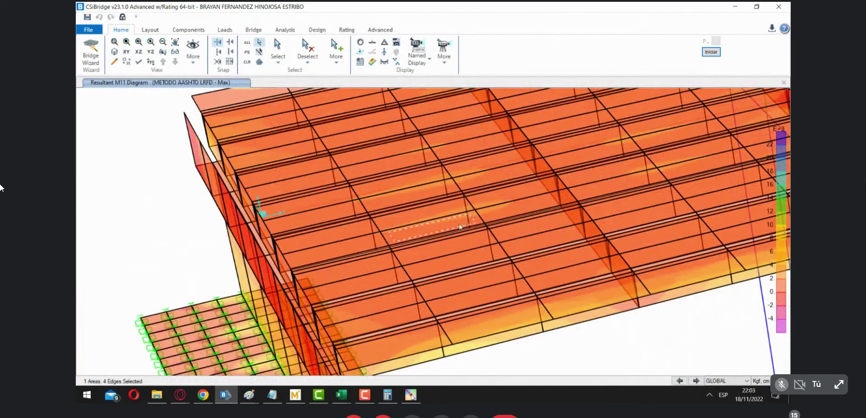
{"action": "left_click", "coordinate": [467, 223]}
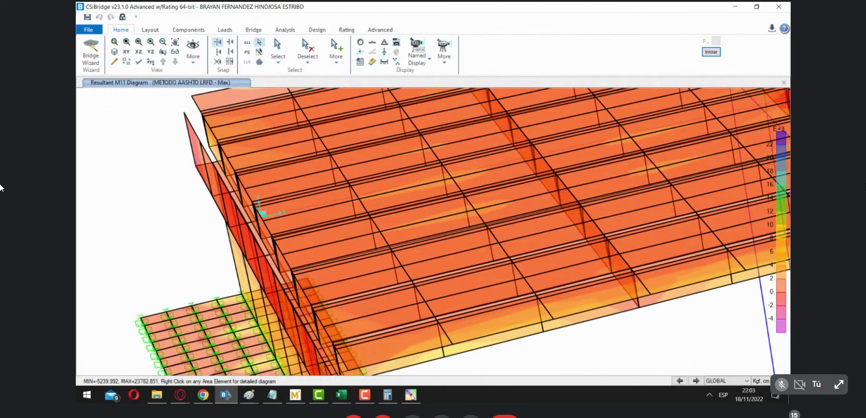
Switch the display units to Tonf, m and read the M11 values on the deck panels.
{"action": "left_click", "coordinate": [762, 380]}
{"action": "left_click", "coordinate": [767, 343]}
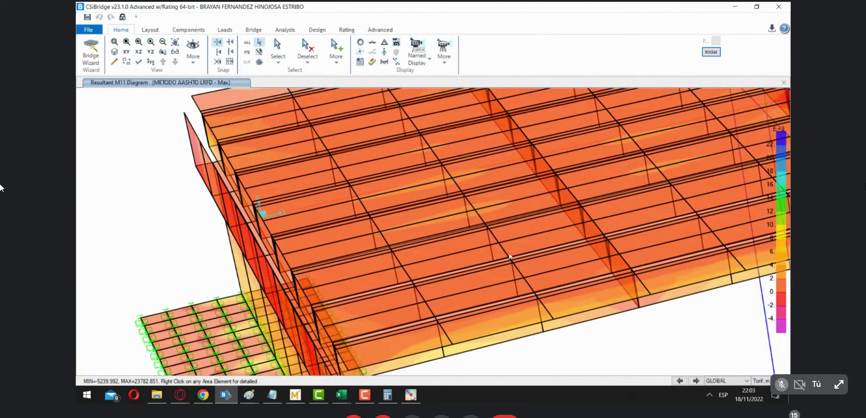
{"action": "mouse_move", "coordinate": [467, 215]}
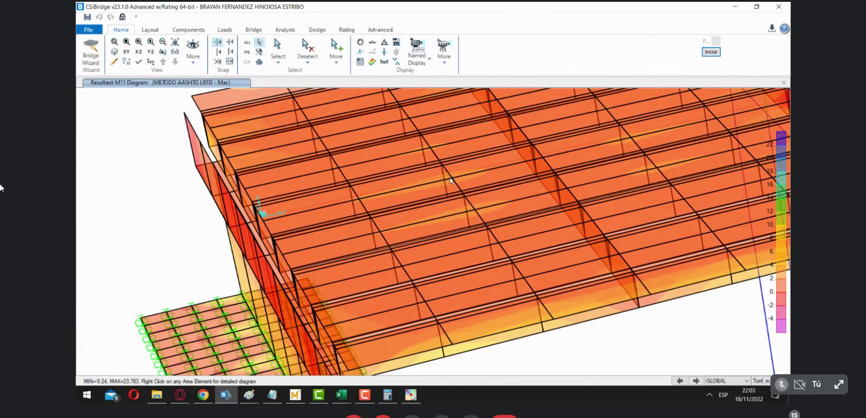
{"action": "mouse_move", "coordinate": [452, 181]}
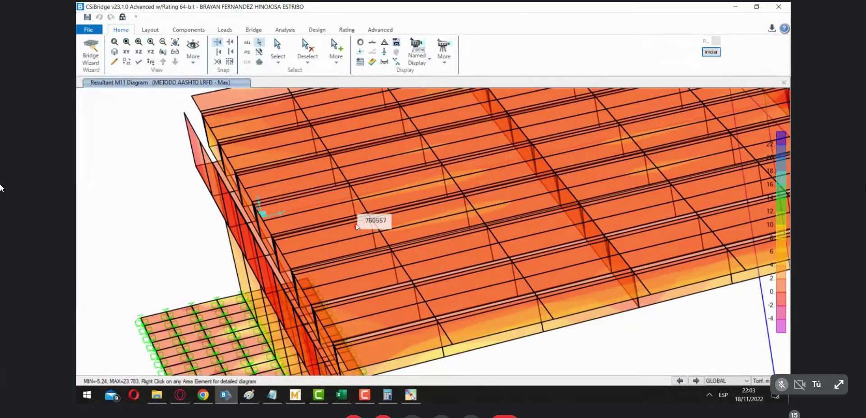
Select all areas with the sections ESTRIBO CABEZAL, ESTRIBO CAJUELA, ESTRIBO PARED and ESTRIBO ZAPATA.
{"action": "scroll", "coordinate": [356, 225], "scroll_direction": "down", "scroll_amount": 1}
{"action": "scroll", "coordinate": [356, 226], "scroll_direction": "down", "scroll_amount": 5}
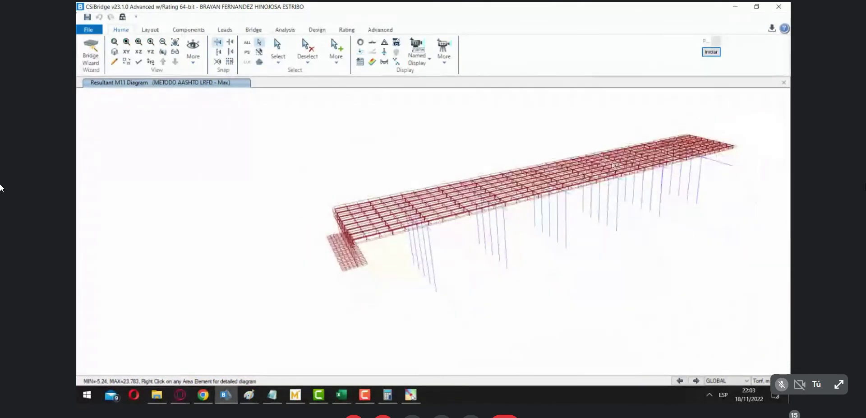
{"action": "left_click", "coordinate": [278, 58]}
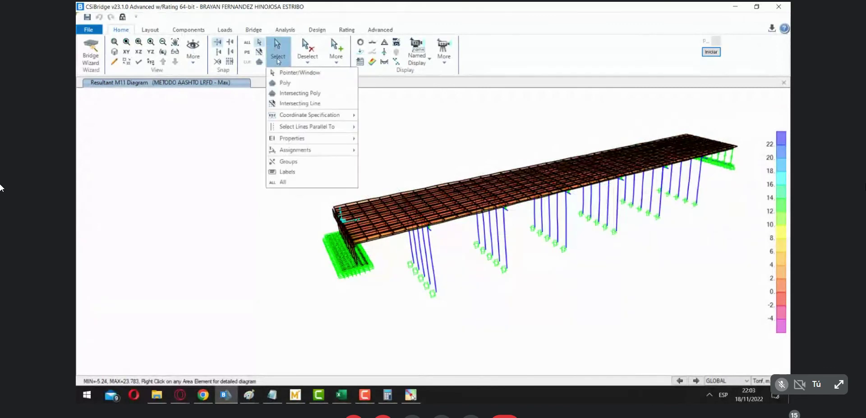
{"action": "mouse_move", "coordinate": [336, 138]}
{"action": "left_click", "coordinate": [404, 174]}
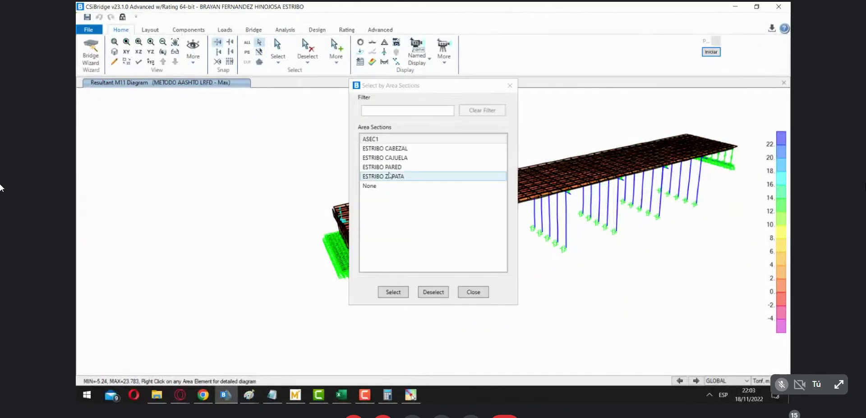
{"action": "left_click", "coordinate": [392, 148]}
{"action": "left_click", "coordinate": [395, 176], "text": "shift"}
{"action": "left_click", "coordinate": [406, 290]}
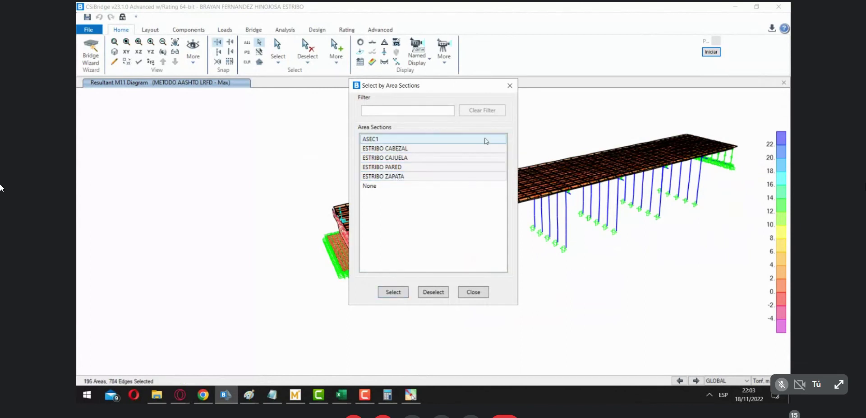
{"action": "left_click", "coordinate": [510, 85]}
Show only the selected abutment areas and frame them in an oblique 3D view.
{"action": "right_click", "coordinate": [227, 163]}
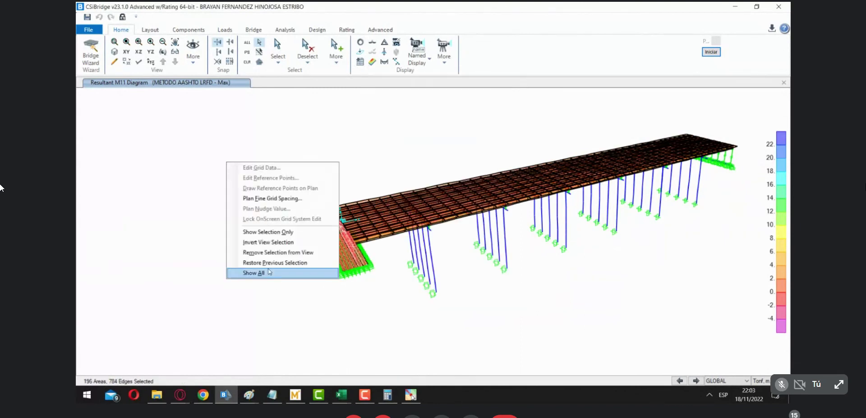
{"action": "left_click", "coordinate": [268, 232]}
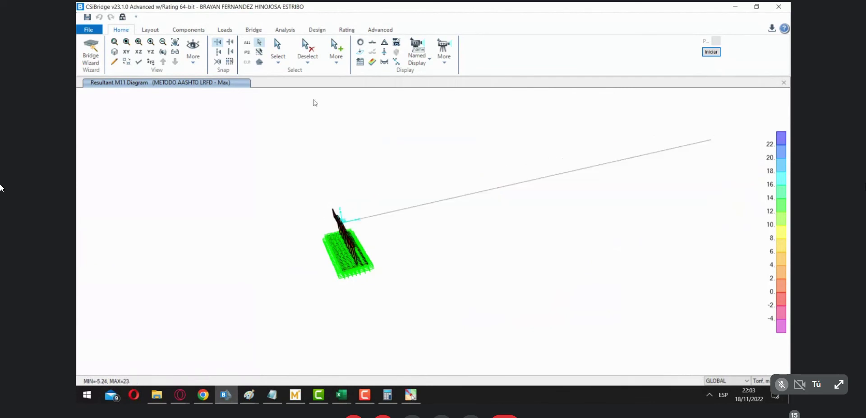
{"action": "left_click", "coordinate": [175, 53]}
{"action": "left_click_drag", "start_coordinate": [388, 275], "coordinate": [453, 280]}
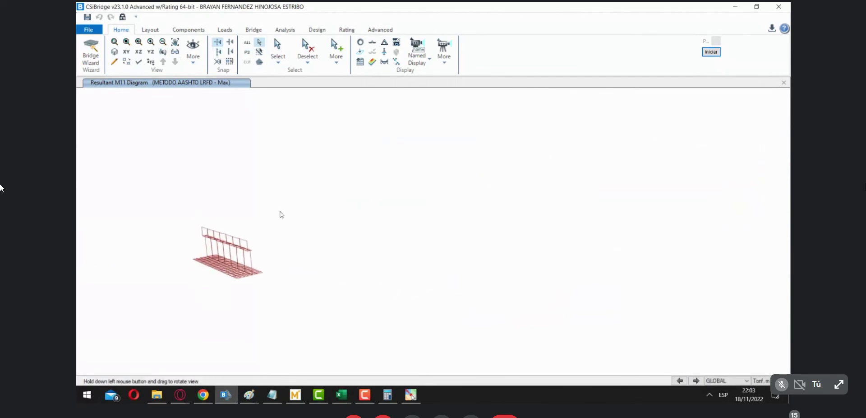
{"action": "left_click", "coordinate": [115, 43]}
{"action": "left_click_drag", "start_coordinate": [166, 221], "coordinate": [299, 306]}
{"action": "left_click_drag", "start_coordinate": [576, 201], "coordinate": [477, 216]}
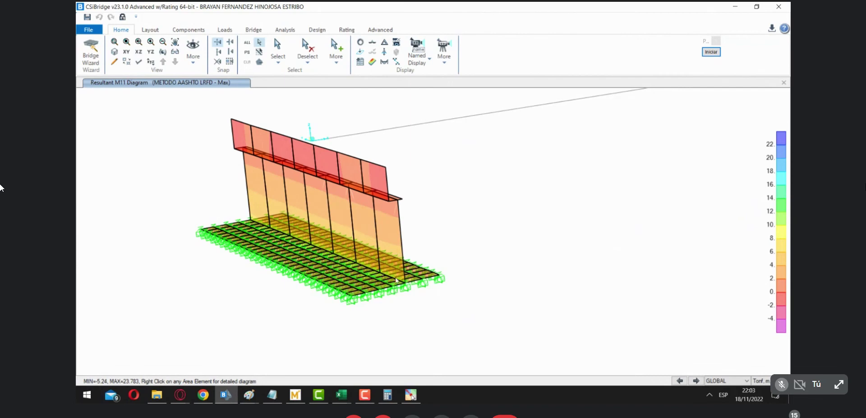
Open Paint and paste a screenshot of the enlarged abutment footing mesh into a new drawing.
{"action": "scroll", "coordinate": [396, 280], "scroll_direction": "up", "scroll_amount": 5}
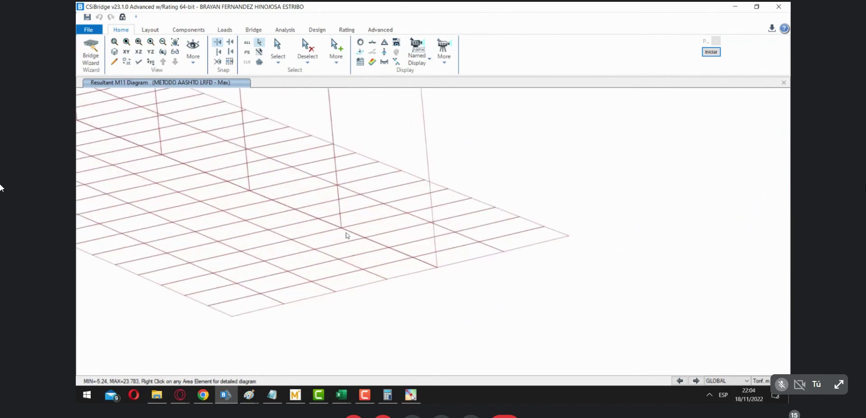
{"action": "middle_click_drag", "start_coordinate": [408, 329], "coordinate": [582, 346]}
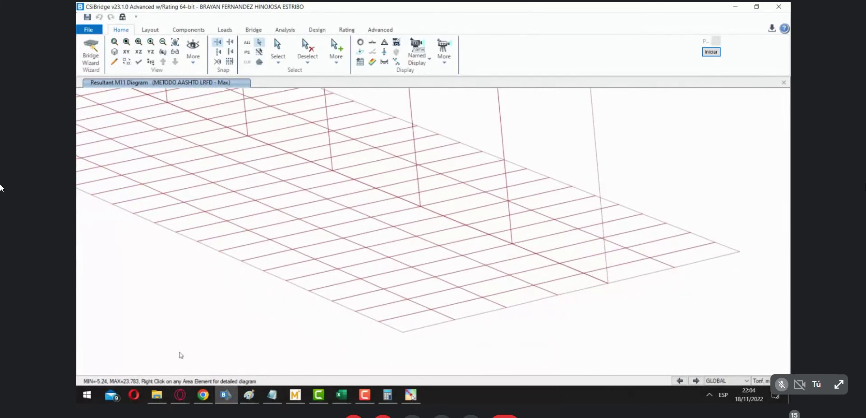
{"action": "left_click", "coordinate": [88, 395]}
{"action": "type", "text": "paint"}
{"action": "key", "text": "Return"}
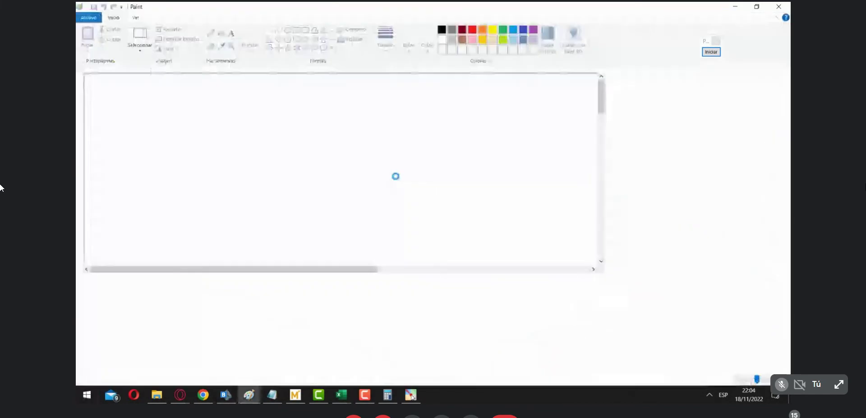
{"action": "key", "text": "ctrl+v"}
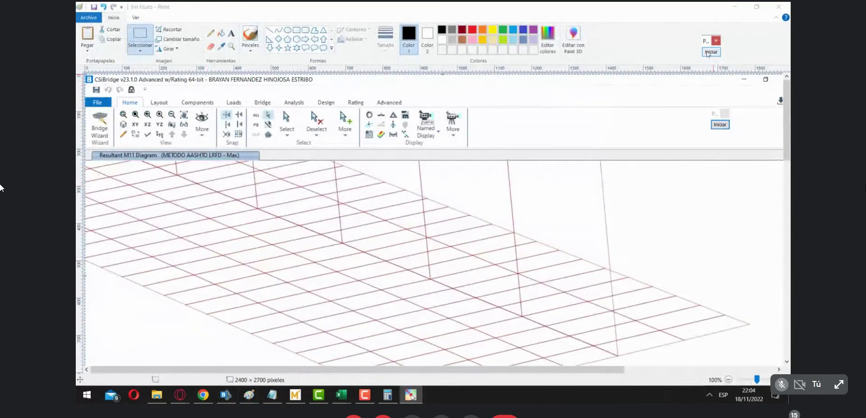
Draw red arrows over the footing mesh sketch pointing to the joints where two vertical wall edges meet the footing.
{"action": "left_click", "coordinate": [719, 124]}
{"action": "left_click", "coordinate": [715, 140]}
{"action": "left_click_drag", "start_coordinate": [429, 253], "coordinate": [430, 281]}
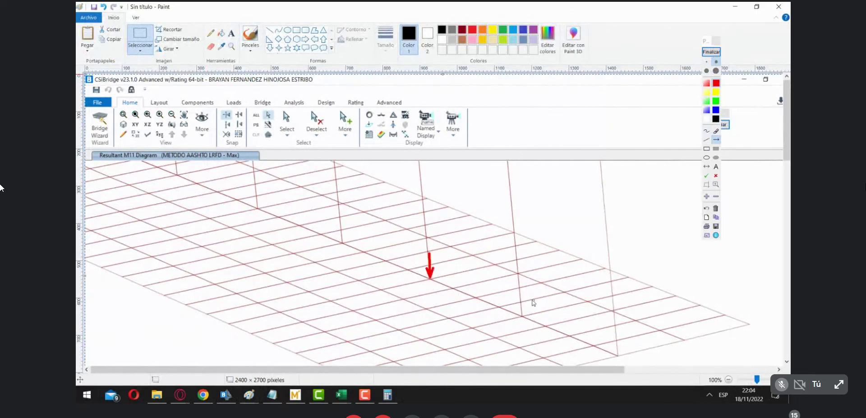
{"action": "left_click_drag", "start_coordinate": [520, 297], "coordinate": [522, 314]}
Mark the wall panel's intermediate mesh joints with freehand red strokes, finish the annotation and return to the CSiBridge model.
{"action": "left_click", "coordinate": [708, 130]}
{"action": "left_click_drag", "start_coordinate": [511, 186], "coordinate": [607, 204]}
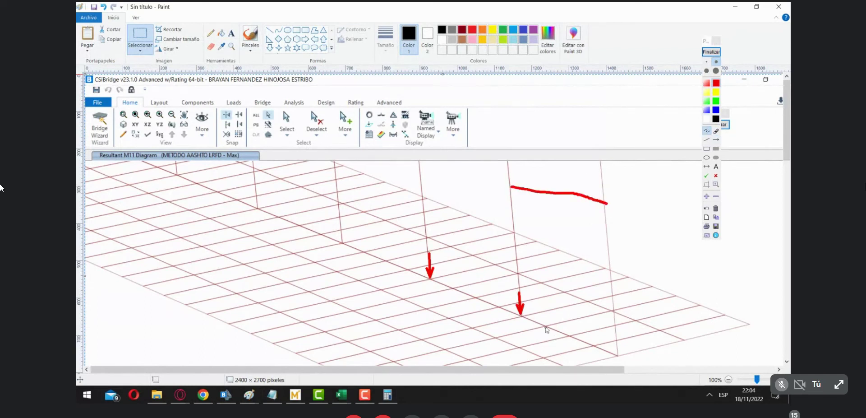
{"action": "left_click_drag", "start_coordinate": [570, 317], "coordinate": [570, 334]}
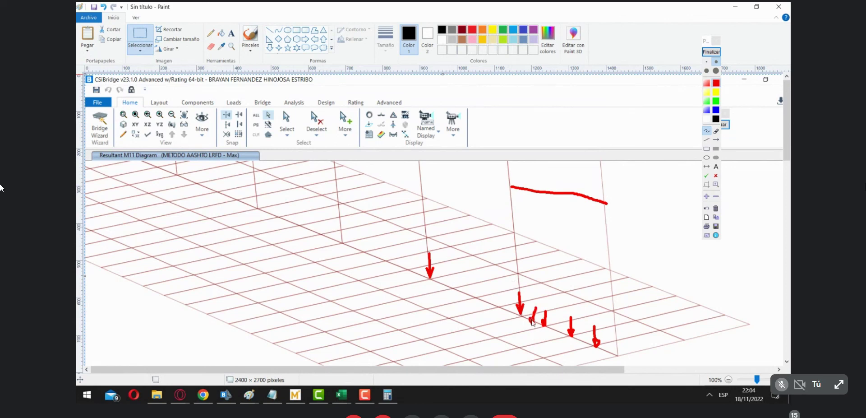
{"action": "mouse_move", "coordinate": [521, 317]}
{"action": "left_mouse_down"}
{"action": "mouse_move", "coordinate": [536, 335]}
{"action": "mouse_move", "coordinate": [551, 322]}
{"action": "left_mouse_up"}
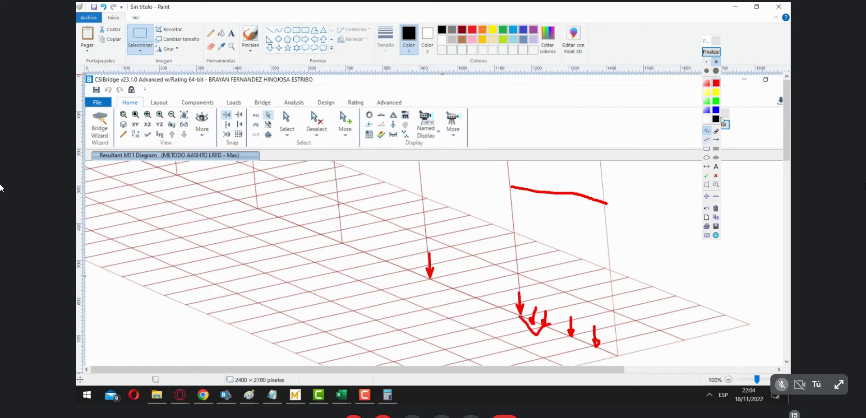
{"action": "left_click", "coordinate": [712, 52]}
{"action": "left_click", "coordinate": [733, 7]}
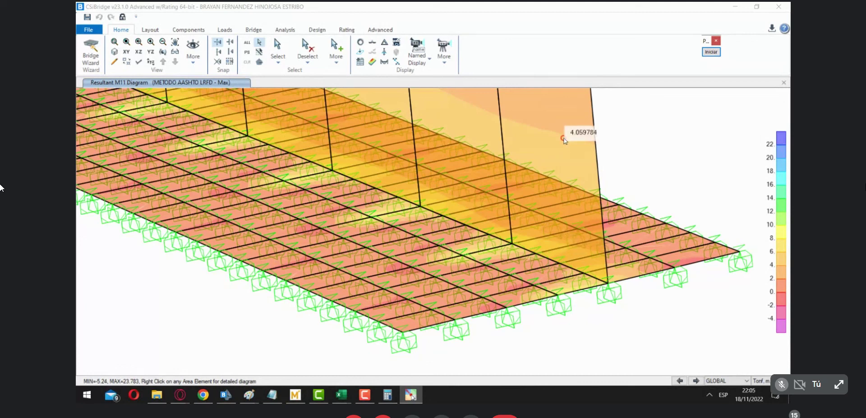
Read the M11 values across the abutment wall panels and their base, and inspect the abutment from its end.
{"action": "scroll", "coordinate": [545, 234], "scroll_direction": "down", "scroll_amount": 3}
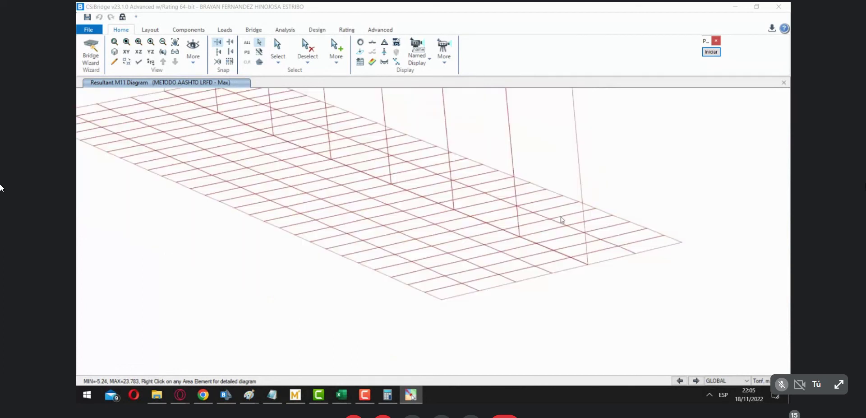
{"action": "middle_click_drag", "start_coordinate": [610, 141], "coordinate": [615, 233]}
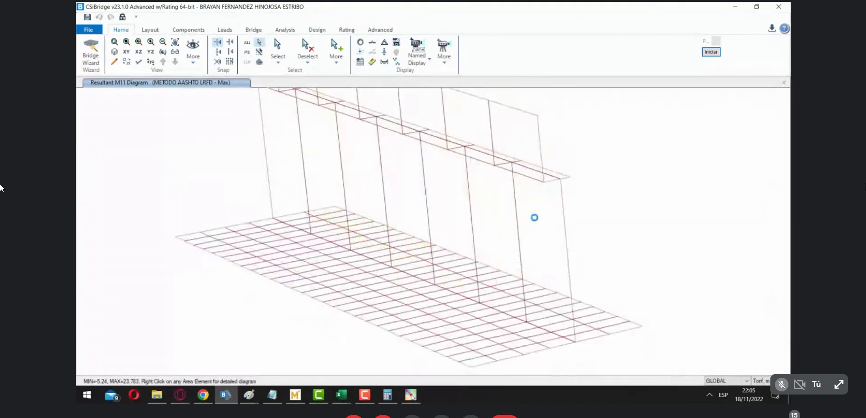
{"action": "mouse_move", "coordinate": [547, 245]}
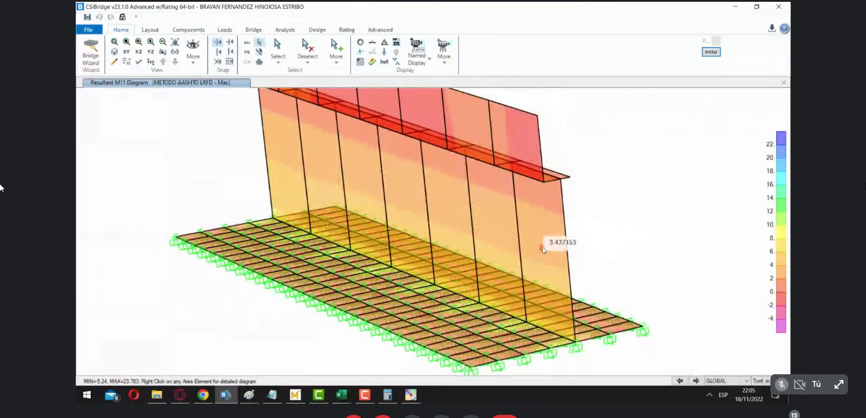
{"action": "mouse_move", "coordinate": [495, 252]}
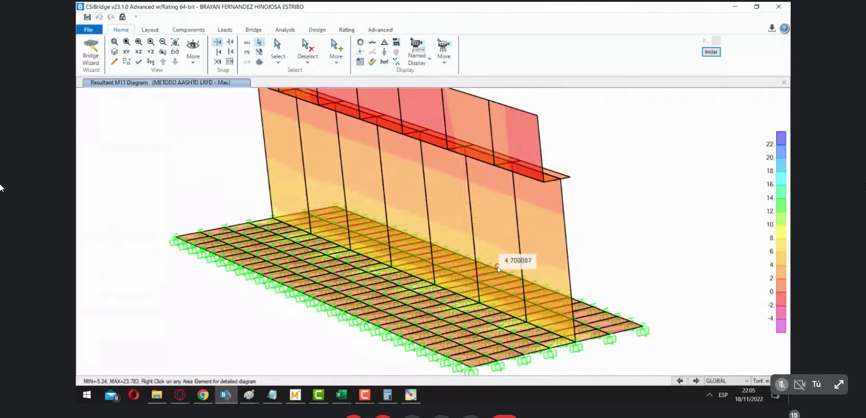
{"action": "mouse_move", "coordinate": [497, 306]}
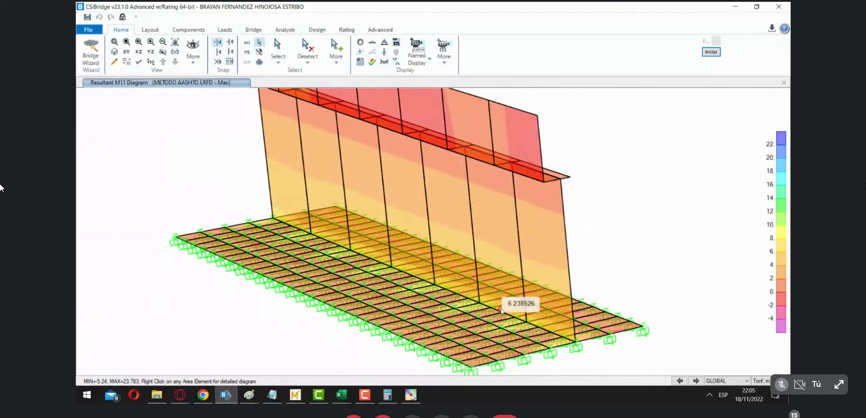
{"action": "mouse_move", "coordinate": [452, 218]}
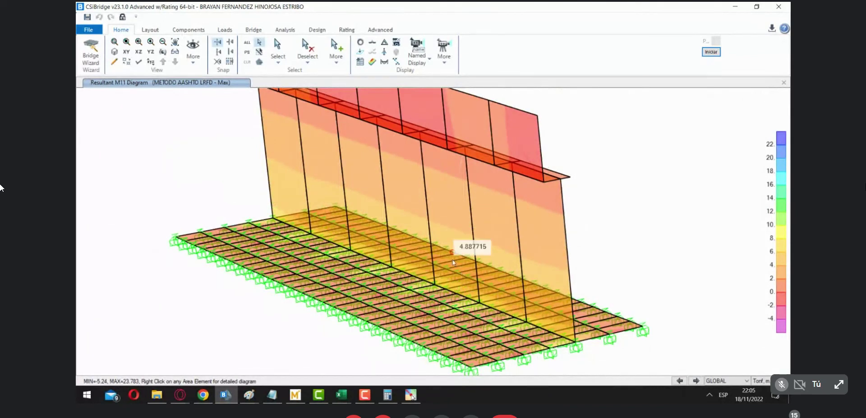
{"action": "mouse_move", "coordinate": [448, 269]}
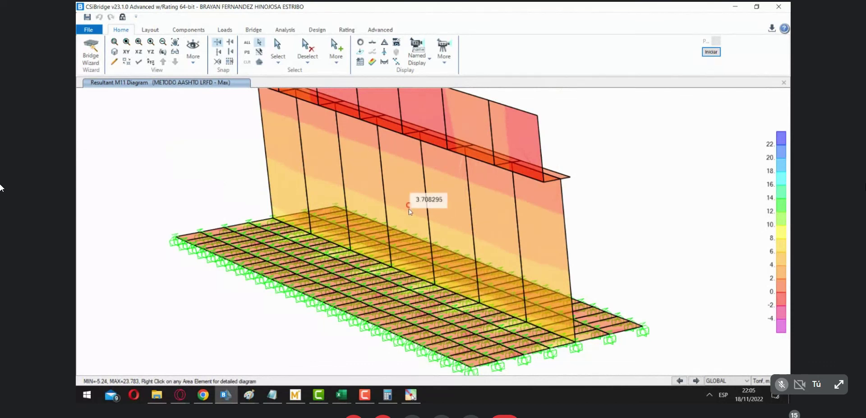
{"action": "mouse_move", "coordinate": [423, 274]}
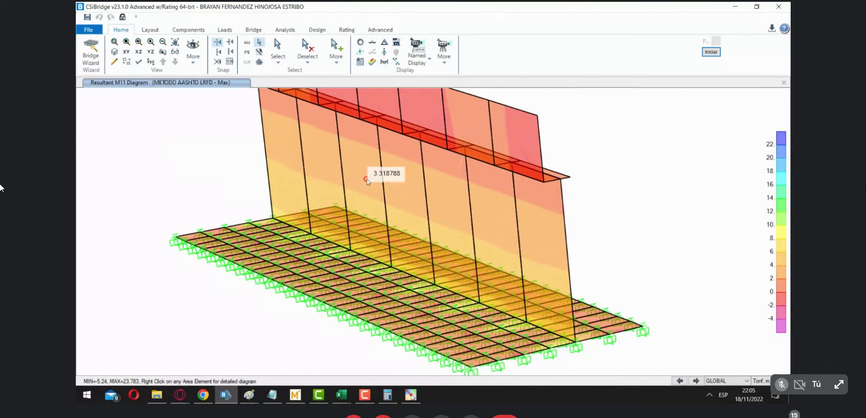
{"action": "mouse_move", "coordinate": [383, 256]}
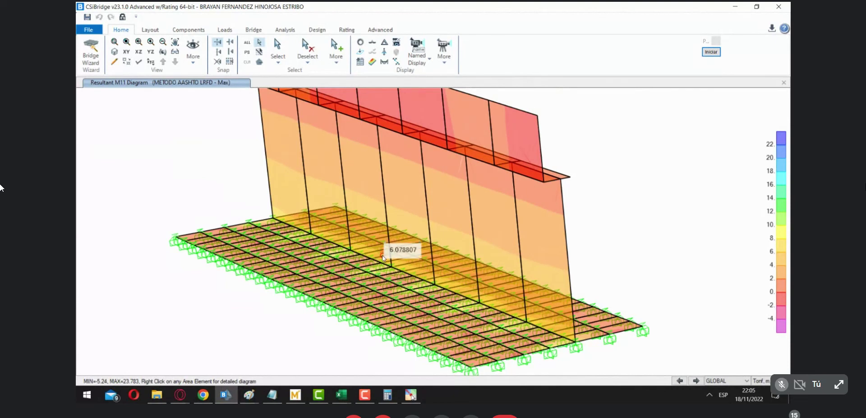
{"action": "mouse_move", "coordinate": [328, 224]}
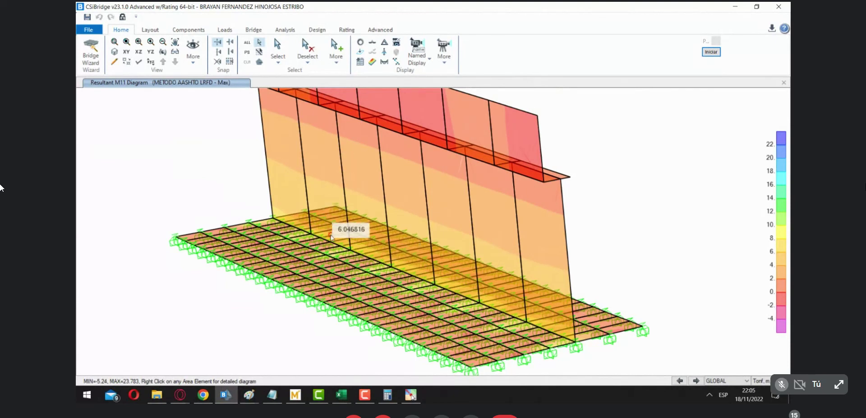
{"action": "mouse_move", "coordinate": [279, 172]}
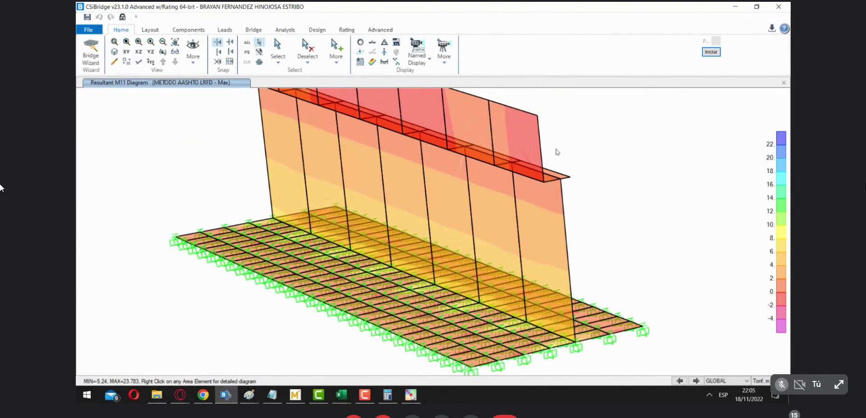
{"action": "left_click", "coordinate": [161, 53]}
{"action": "left_click_drag", "start_coordinate": [605, 285], "coordinate": [556, 273]}
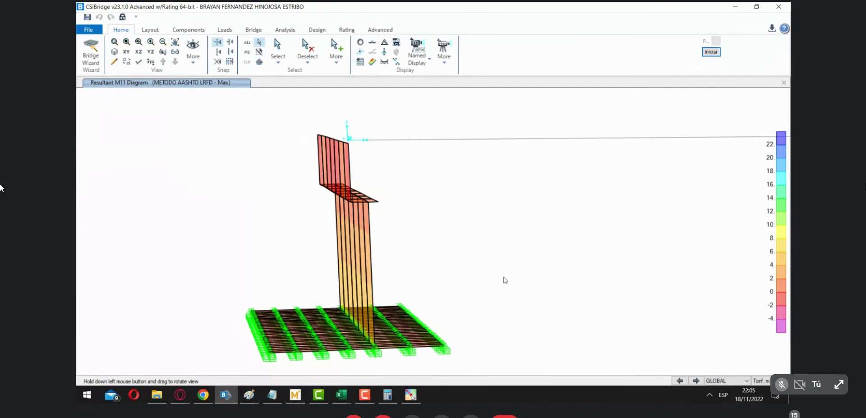
{"action": "mouse_move", "coordinate": [480, 280]}
{"action": "left_mouse_down"}
{"action": "mouse_move", "coordinate": [500, 283]}
{"action": "mouse_move", "coordinate": [416, 290]}
{"action": "mouse_move", "coordinate": [397, 271]}
{"action": "mouse_move", "coordinate": [472, 197]}
{"action": "left_mouse_up"}
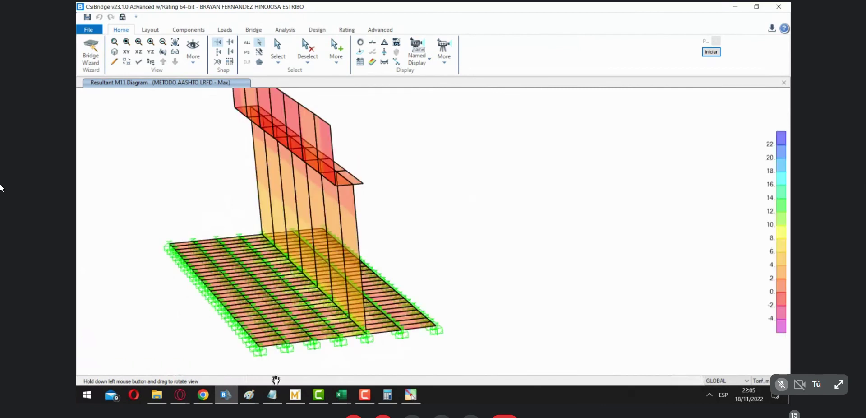
Switch to Mathcad Prime and review the abutment section sketch and its preliminary dimensions.
{"action": "left_click", "coordinate": [295, 395]}
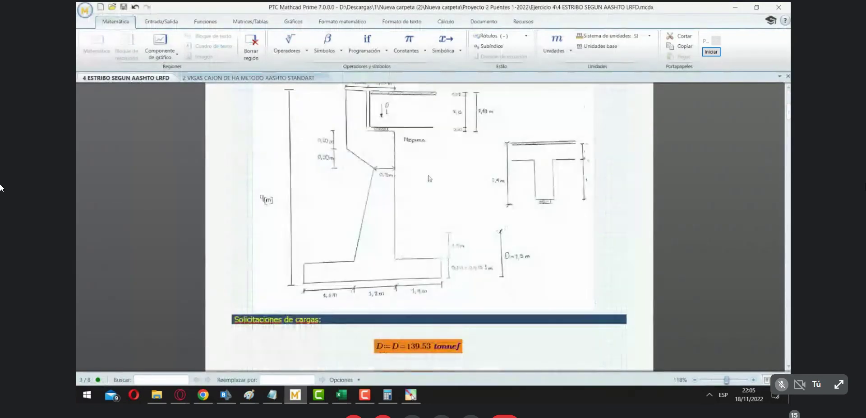
{"action": "scroll", "coordinate": [429, 179], "scroll_direction": "down", "scroll_amount": 10}
{"action": "scroll", "coordinate": [429, 225], "scroll_direction": "up", "scroll_amount": 10}
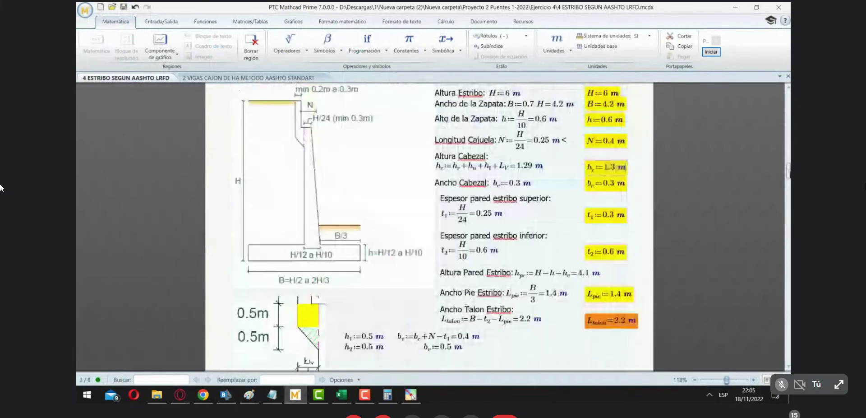
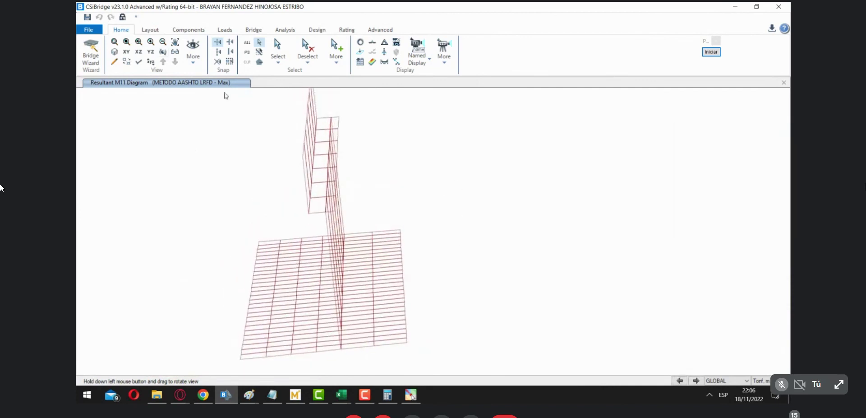
Display the M22 resultant shell forces for METODO AASHTO LRFD on the abutment in an oblique view.
{"action": "left_click", "coordinate": [163, 52]}
{"action": "left_click_drag", "start_coordinate": [480, 288], "coordinate": [501, 278]}
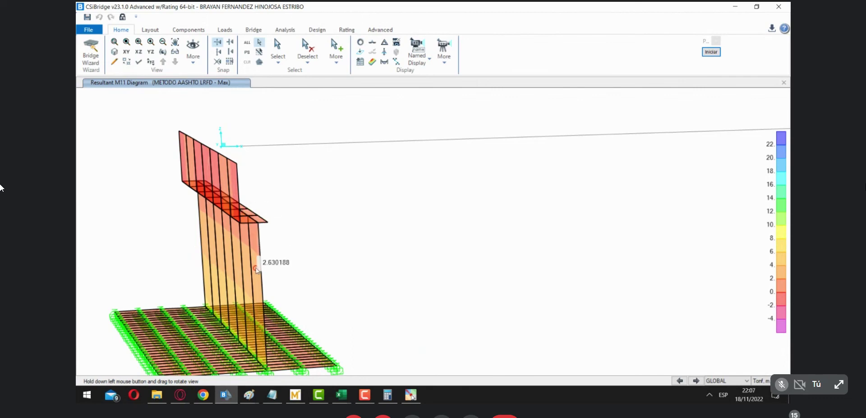
{"action": "left_click", "coordinate": [396, 42]}
{"action": "left_click", "coordinate": [525, 142]}
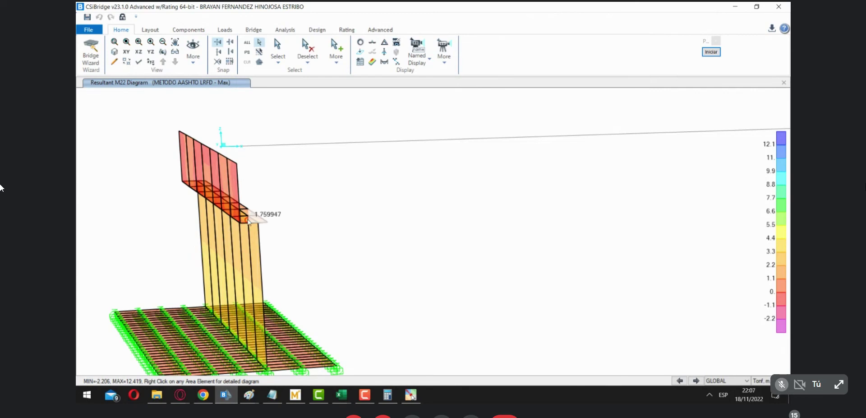
{"action": "middle_click_drag", "start_coordinate": [345, 284], "coordinate": [383, 218]}
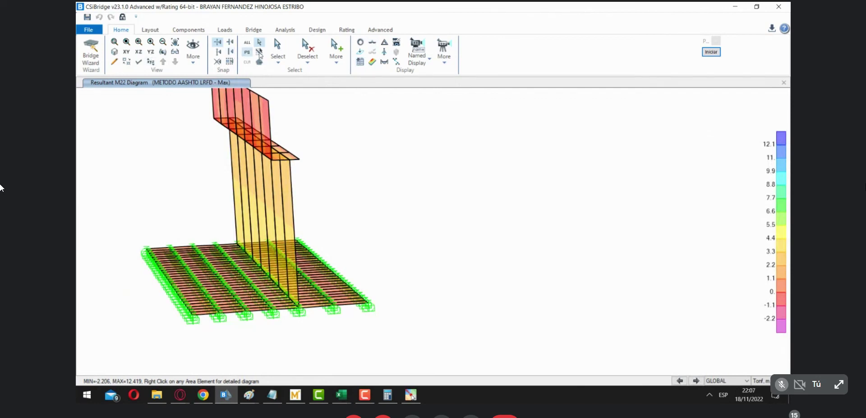
Select all areas with the section ESTRIBO ZAPATA.
{"action": "left_click", "coordinate": [278, 50]}
{"action": "mouse_move", "coordinate": [345, 140]}
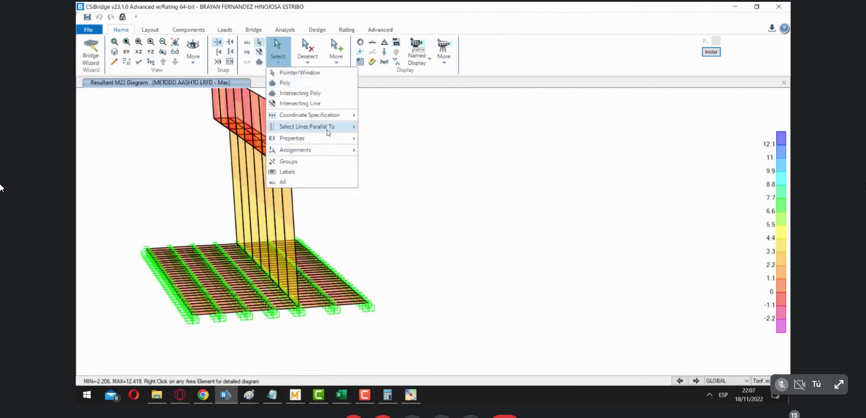
{"action": "left_click", "coordinate": [388, 180]}
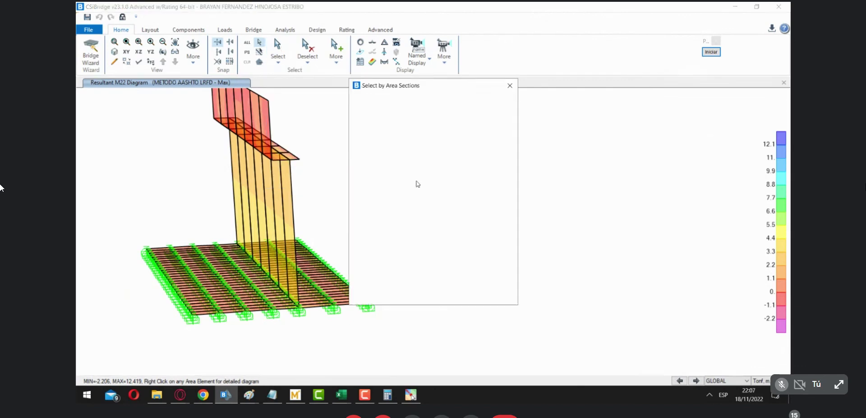
{"action": "left_click", "coordinate": [397, 180]}
{"action": "left_click", "coordinate": [393, 291]}
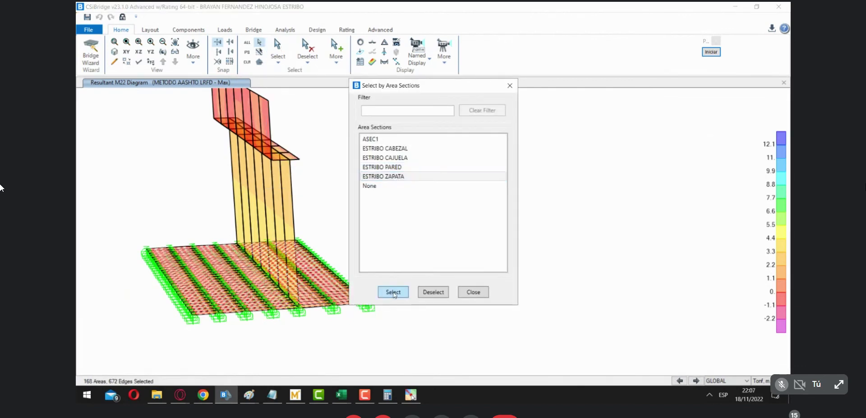
{"action": "left_click", "coordinate": [510, 85]}
Show only the selected footing areas and frame the footing in an oblique view from above.
{"action": "right_click", "coordinate": [403, 158]}
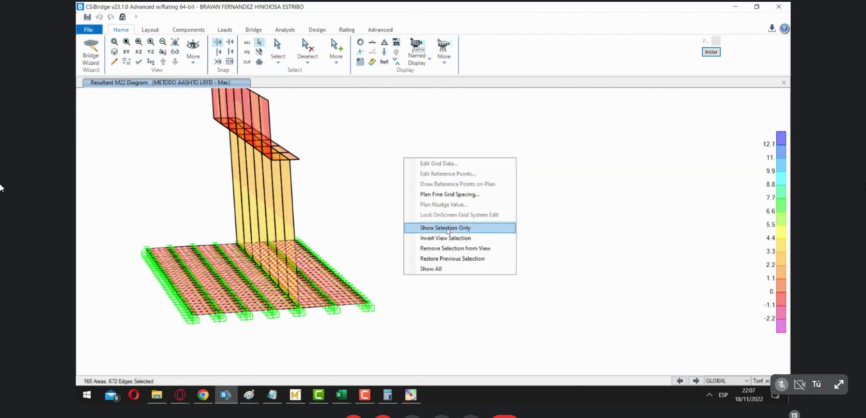
{"action": "left_click", "coordinate": [446, 227]}
{"action": "left_click", "coordinate": [163, 62]}
{"action": "left_click_drag", "start_coordinate": [416, 305], "coordinate": [311, 359]}
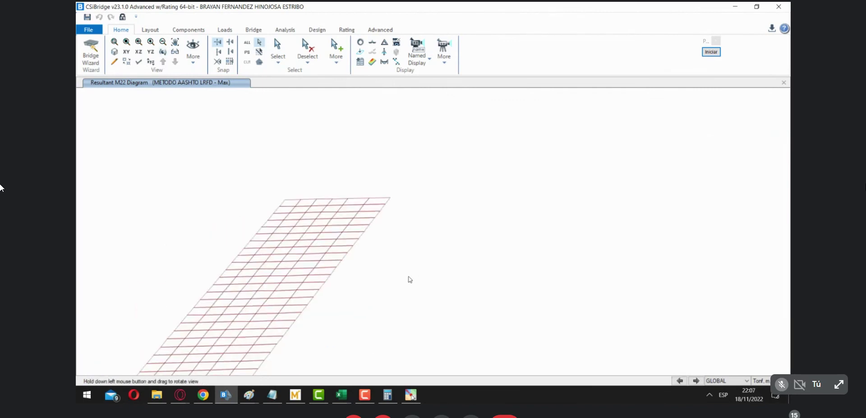
{"action": "middle_click_drag", "start_coordinate": [396, 290], "coordinate": [573, 222]}
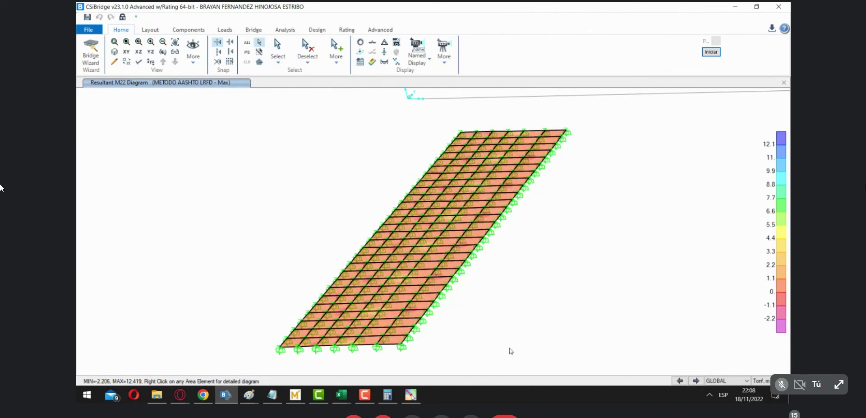
{"action": "left_click", "coordinate": [396, 43]}
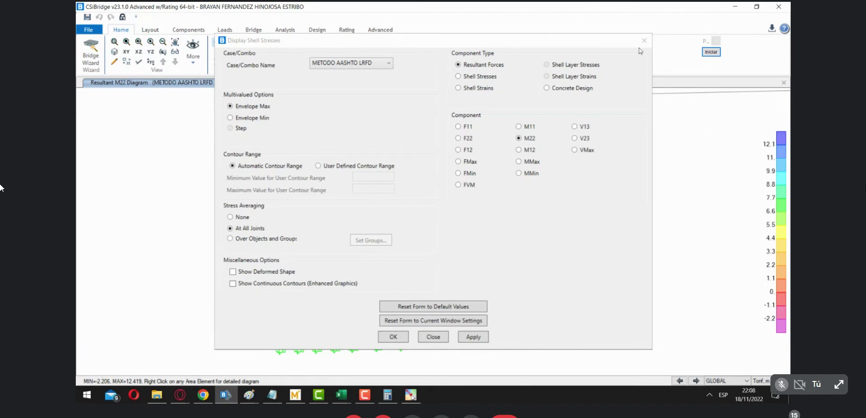
{"action": "left_click", "coordinate": [644, 40]}
{"action": "left_click", "coordinate": [378, 63]}
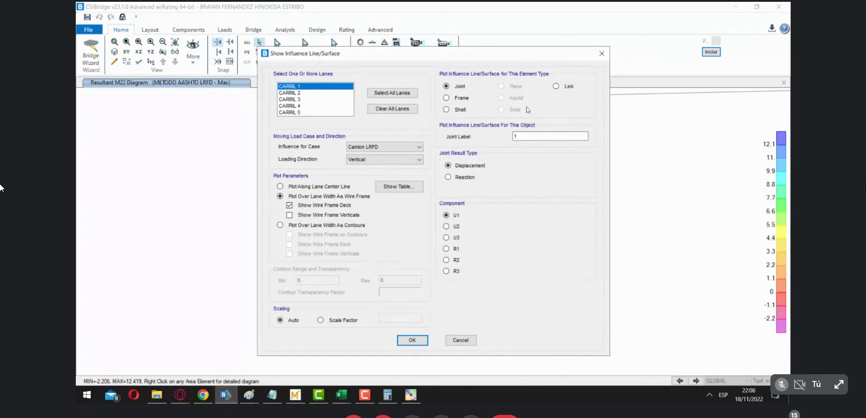
{"action": "left_click", "coordinate": [600, 54]}
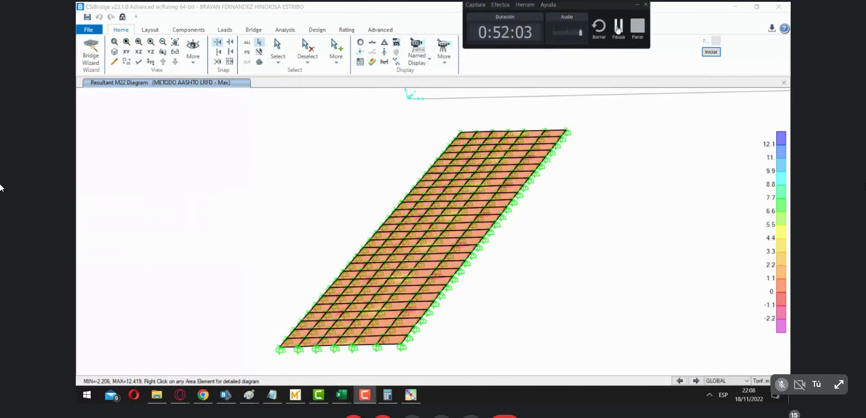
Pause the screen recorder and switch to the Google Meet call in the browser.
{"action": "left_click", "coordinate": [618, 27]}
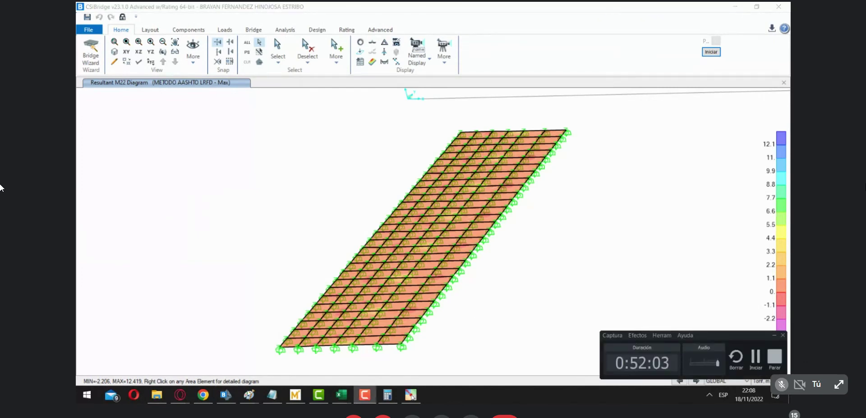
{"action": "mouse_move", "coordinate": [180, 394]}
{"action": "left_click", "coordinate": [165, 357]}
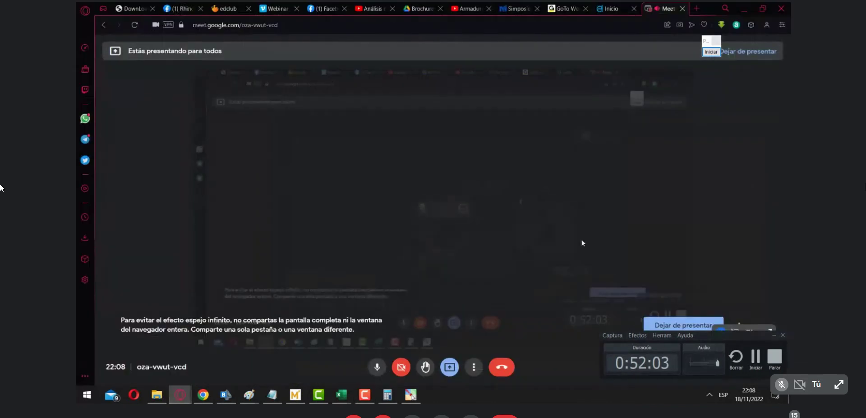
Switch back to CSiBridge and move the screen recorder window clear of the footing.
{"action": "left_click_drag", "start_coordinate": [732, 338], "coordinate": [605, 156]}
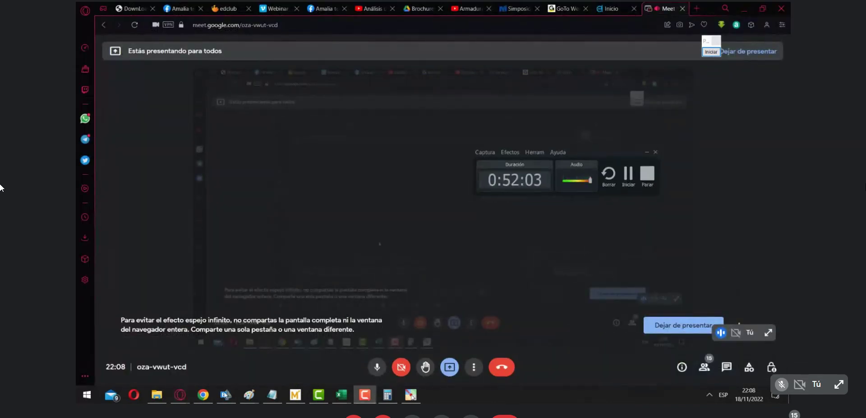
{"action": "left_click", "coordinate": [257, 364]}
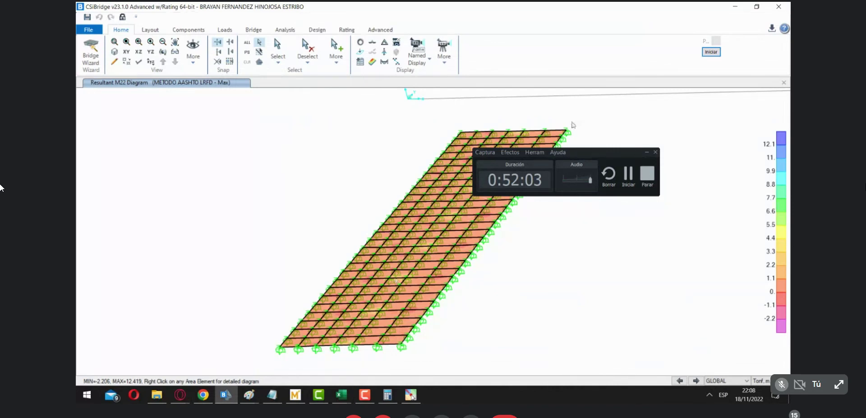
{"action": "left_click_drag", "start_coordinate": [582, 151], "coordinate": [702, 106]}
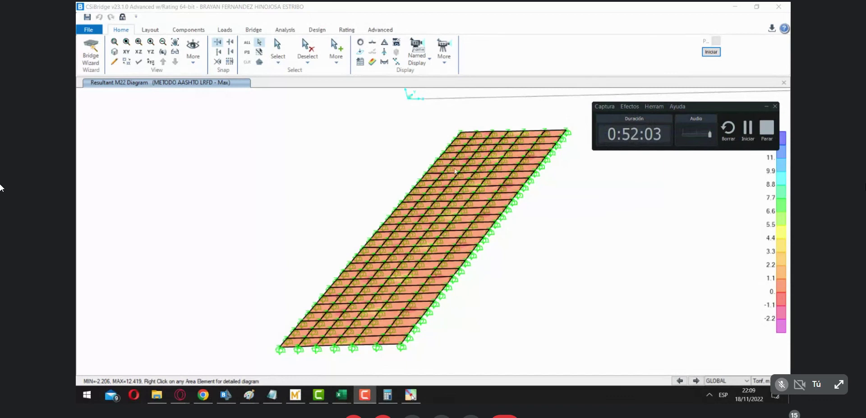
Display the M11 resultant shell forces for METODO AASHTO LRFD on the isolated footing.
{"action": "middle_click_drag", "start_coordinate": [317, 227], "coordinate": [259, 195]}
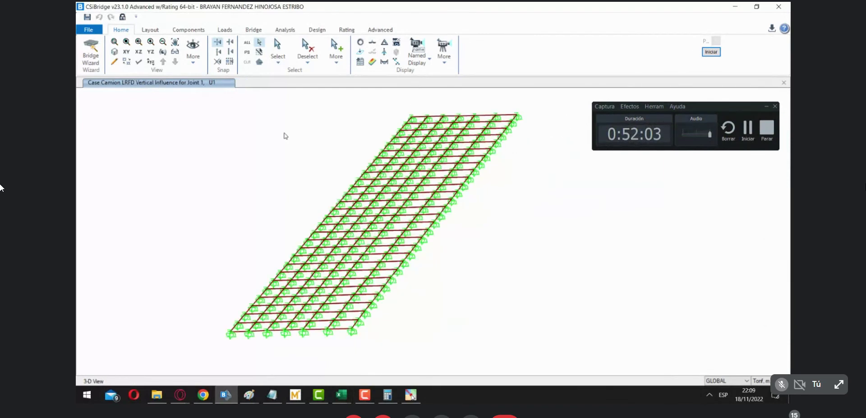
{"action": "left_click", "coordinate": [396, 42]}
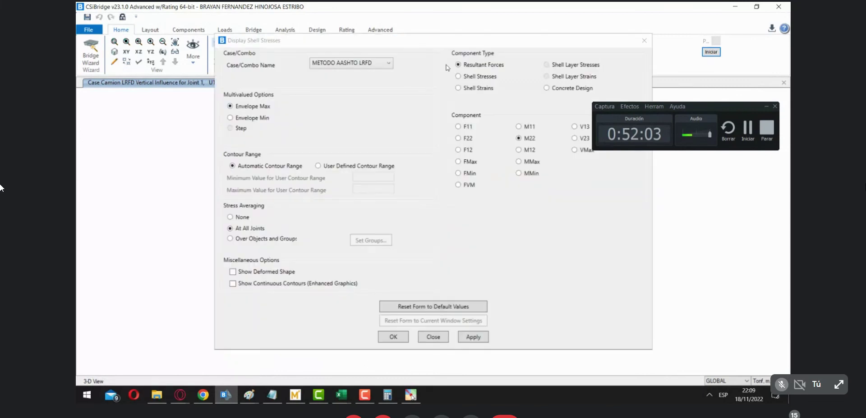
{"action": "left_click", "coordinate": [529, 128]}
{"action": "left_click", "coordinate": [393, 337]}
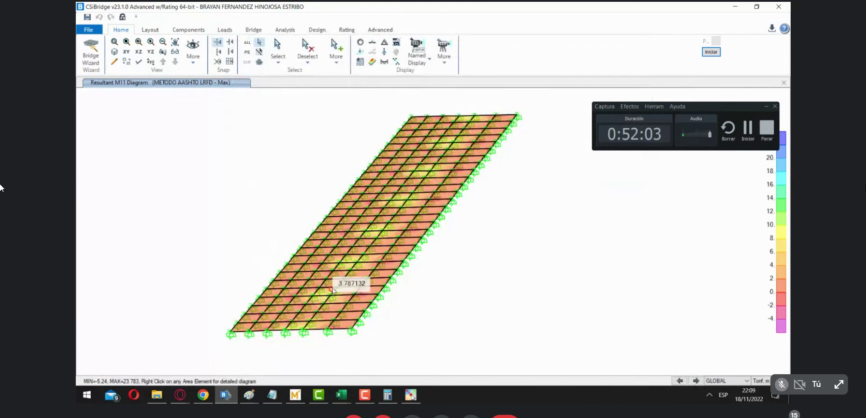
{"action": "left_click", "coordinate": [711, 52]}
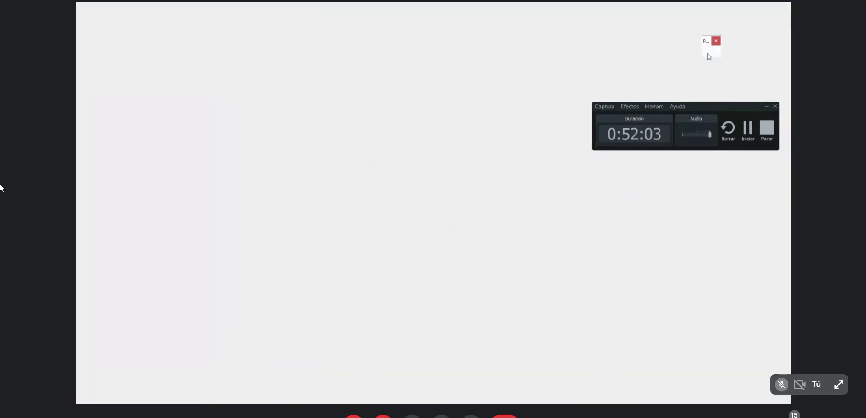
{"action": "left_click", "coordinate": [716, 149]}
{"action": "mouse_move", "coordinate": [116, 178]}
{"action": "left_mouse_down"}
{"action": "mouse_move", "coordinate": [245, 218]}
{"action": "mouse_move", "coordinate": [223, 257]}
{"action": "mouse_move", "coordinate": [227, 162]}
{"action": "left_mouse_up"}
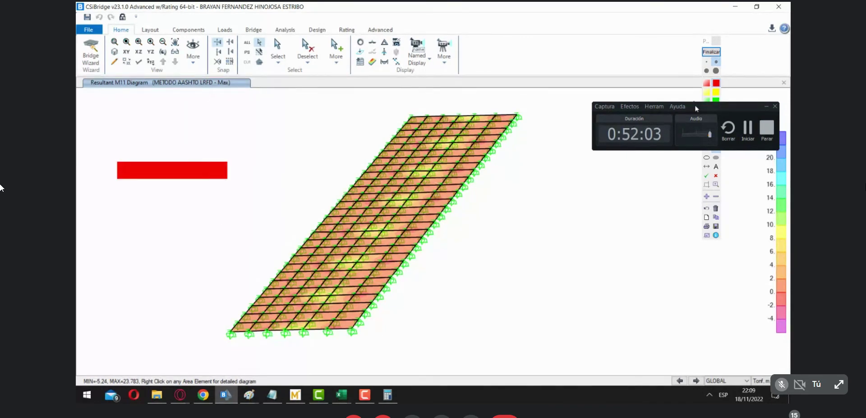
{"action": "left_click", "coordinate": [711, 52]}
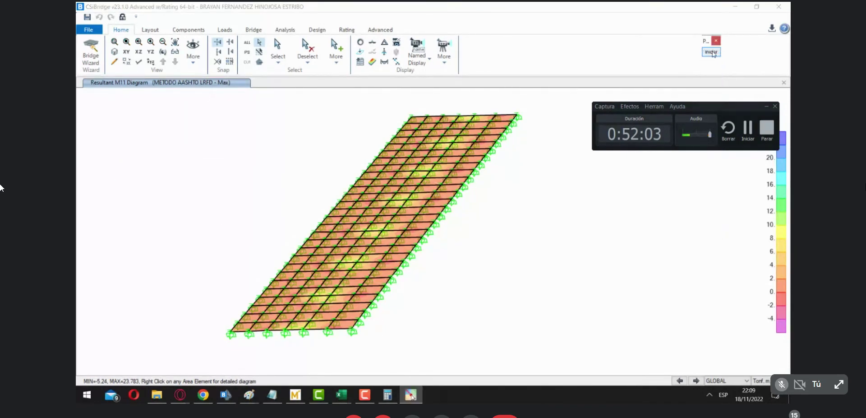
Resume the screen recording and annotate beside the footing with a filled red rectangle and three green arrows from a common origin.
{"action": "left_click", "coordinate": [747, 127]}
{"action": "left_click", "coordinate": [711, 52]}
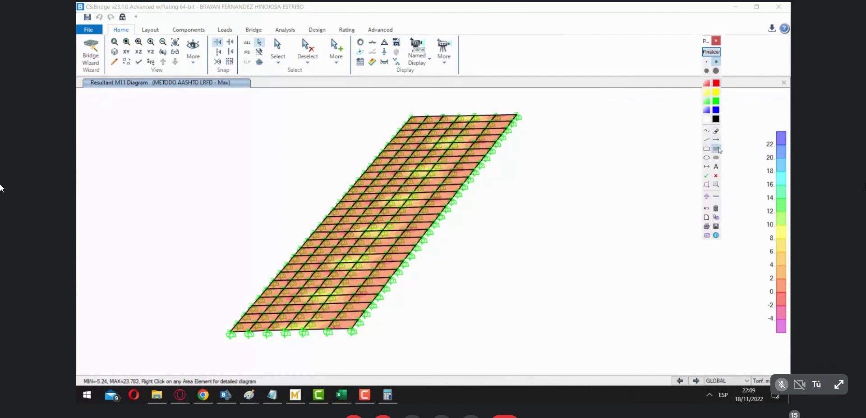
{"action": "mouse_move", "coordinate": [120, 167]}
{"action": "left_mouse_down"}
{"action": "mouse_move", "coordinate": [255, 188]}
{"action": "mouse_move", "coordinate": [251, 198]}
{"action": "left_mouse_up"}
{"action": "left_click", "coordinate": [717, 141]}
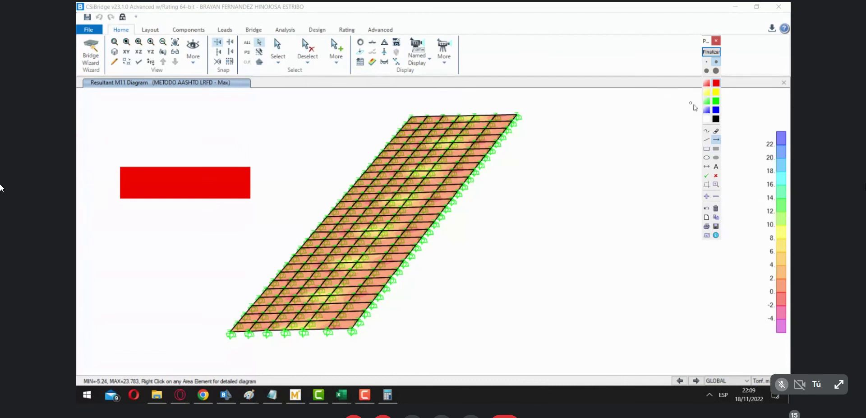
{"action": "left_click_drag", "start_coordinate": [179, 255], "coordinate": [275, 255]}
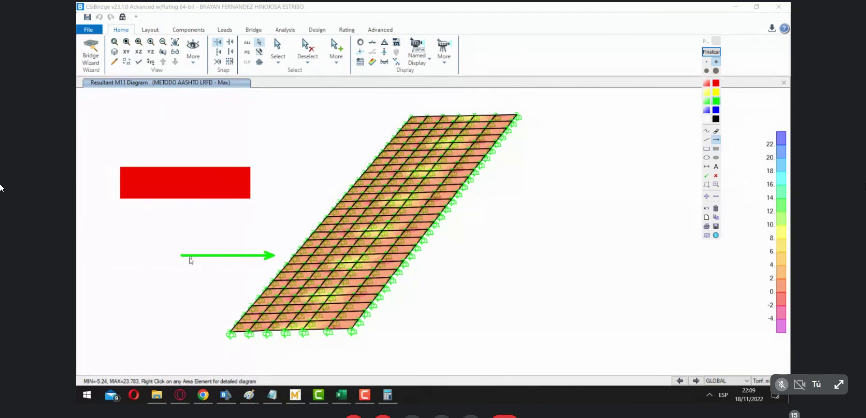
{"action": "left_click_drag", "start_coordinate": [181, 256], "coordinate": [277, 202]}
{"action": "left_click_drag", "start_coordinate": [185, 253], "coordinate": [187, 212]}
Draw a filled green rectangle on the other side of the footing, with three red arrows starting near its centre.
{"action": "left_click", "coordinate": [717, 148]}
{"action": "mouse_move", "coordinate": [494, 269]}
{"action": "left_mouse_down"}
{"action": "mouse_move", "coordinate": [609, 337]}
{"action": "mouse_move", "coordinate": [610, 359]}
{"action": "left_mouse_up"}
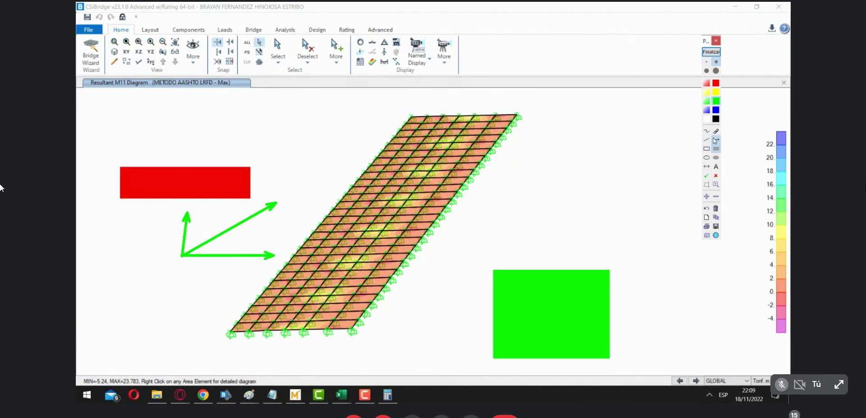
{"action": "left_click_drag", "start_coordinate": [537, 320], "coordinate": [611, 319]}
{"action": "left_click_drag", "start_coordinate": [542, 305], "coordinate": [543, 270]}
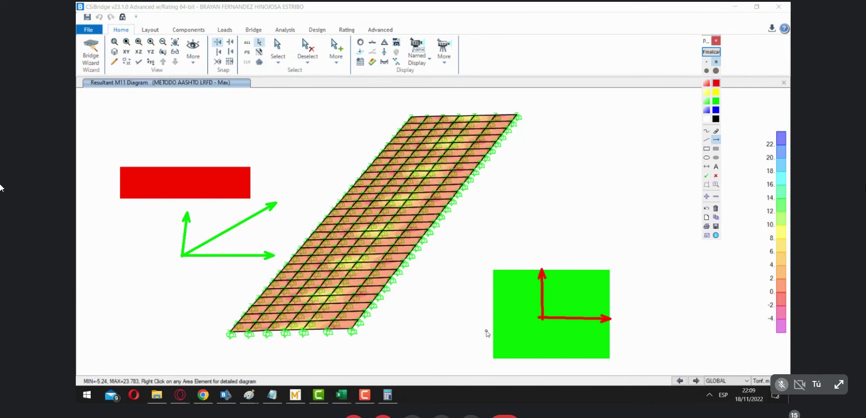
{"action": "left_click_drag", "start_coordinate": [539, 317], "coordinate": [496, 232]}
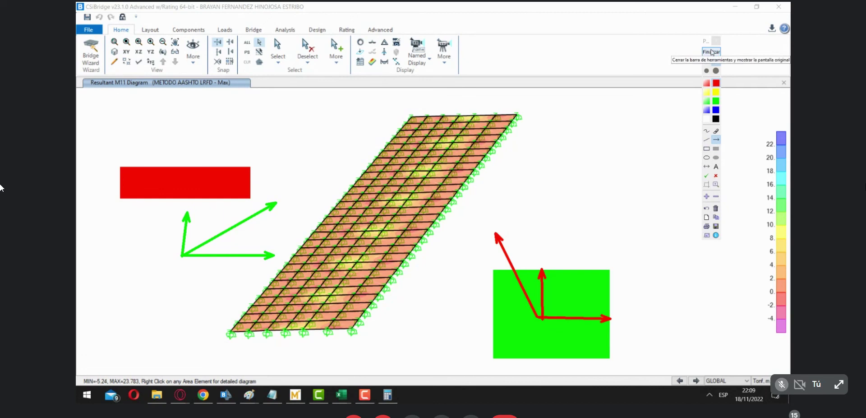
Draw three horizontal red freehand lines across the lower part of the green rectangle.
{"action": "left_click", "coordinate": [707, 130]}
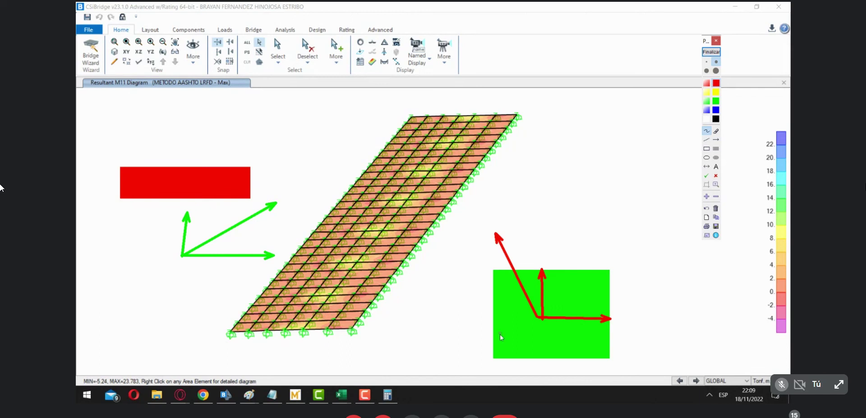
{"action": "left_click_drag", "start_coordinate": [492, 352], "coordinate": [611, 356]}
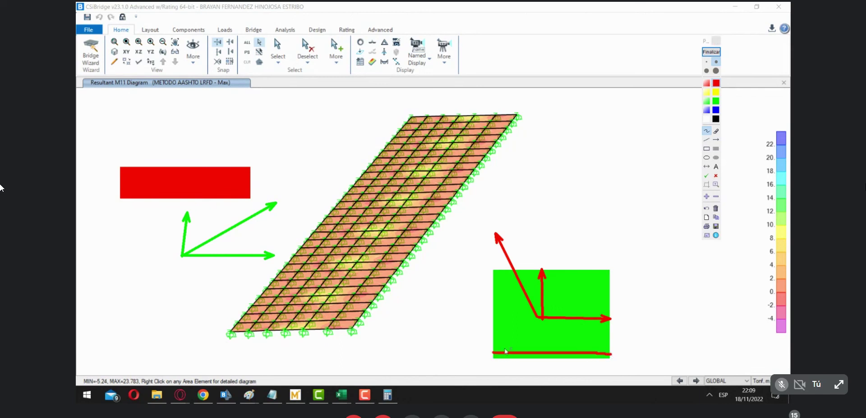
{"action": "left_click_drag", "start_coordinate": [496, 345], "coordinate": [601, 346]}
{"action": "left_click_drag", "start_coordinate": [498, 332], "coordinate": [606, 332]}
Draw a filled red rectangle above the green one, with a straight black line along its lower edge.
{"action": "left_click", "coordinate": [716, 148]}
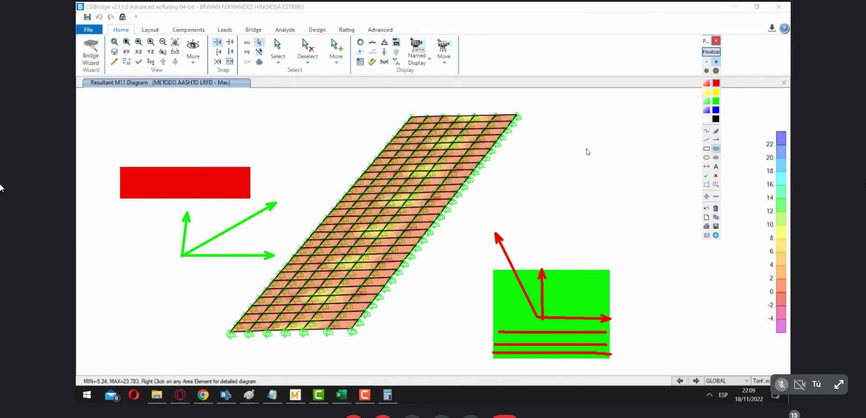
{"action": "mouse_move", "coordinate": [507, 145]}
{"action": "left_mouse_down"}
{"action": "mouse_move", "coordinate": [651, 168]}
{"action": "mouse_move", "coordinate": [634, 167]}
{"action": "left_mouse_up"}
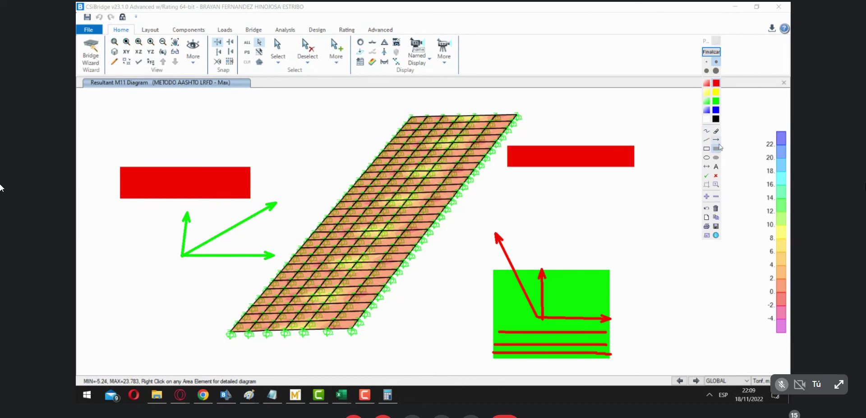
{"action": "left_click", "coordinate": [706, 140]}
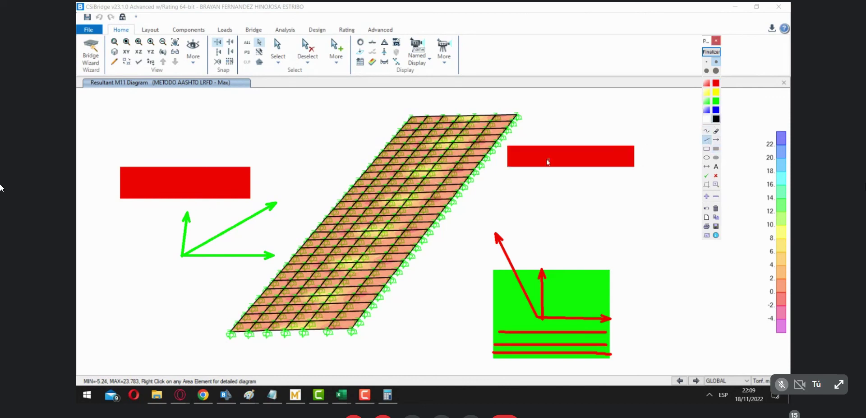
{"action": "left_click_drag", "start_coordinate": [511, 161], "coordinate": [630, 162]}
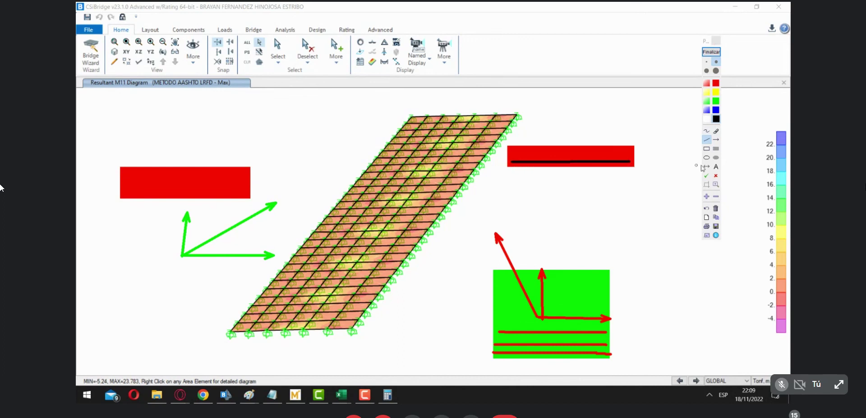
Add a short freehand stroke at the end of the black line and close the screen annotation.
{"action": "left_click", "coordinate": [706, 133]}
{"action": "left_click_drag", "start_coordinate": [706, 44], "coordinate": [722, 45]}
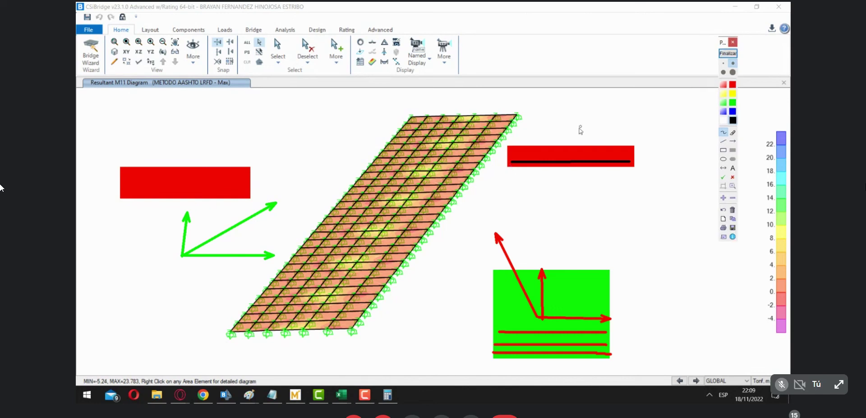
{"action": "left_click_drag", "start_coordinate": [630, 162], "coordinate": [630, 154]}
{"action": "left_click", "coordinate": [727, 53]}
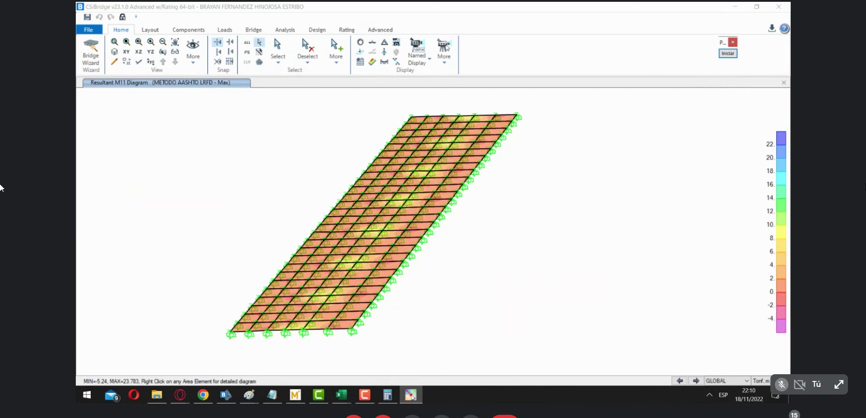
Display the M22 resultant shell forces for METODO AASHTO LRFD on the footing in a low oblique view.
{"action": "left_click", "coordinate": [395, 53]}
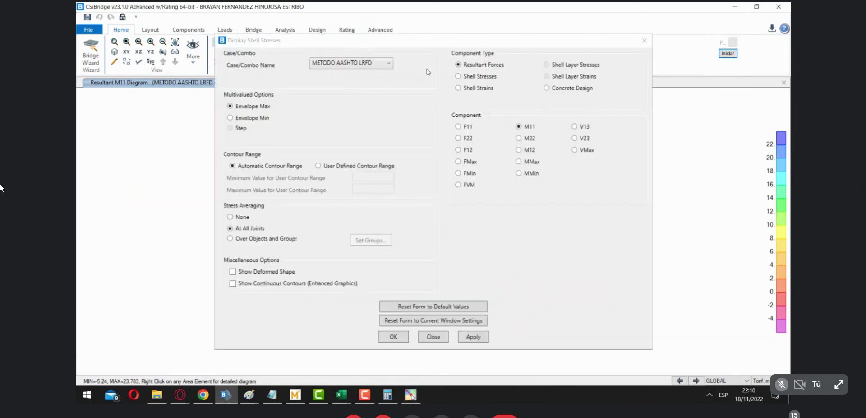
{"action": "left_click", "coordinate": [519, 138]}
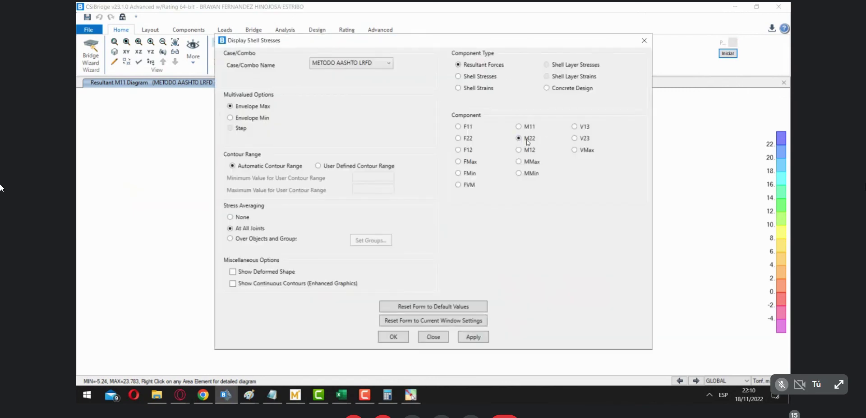
{"action": "left_click", "coordinate": [400, 339]}
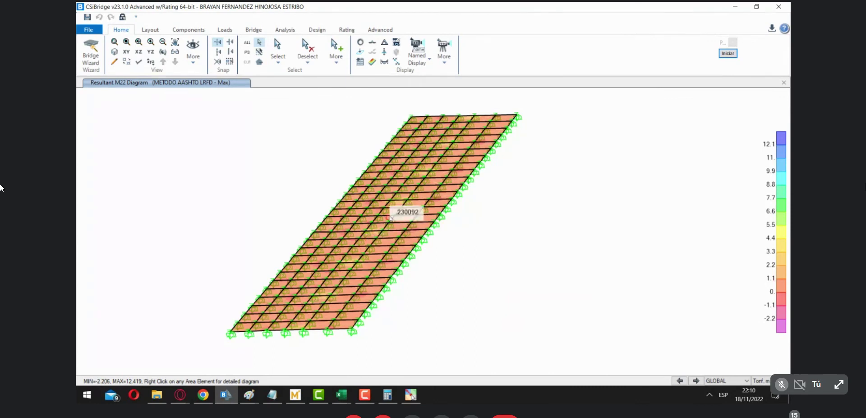
{"action": "left_click", "coordinate": [400, 205]}
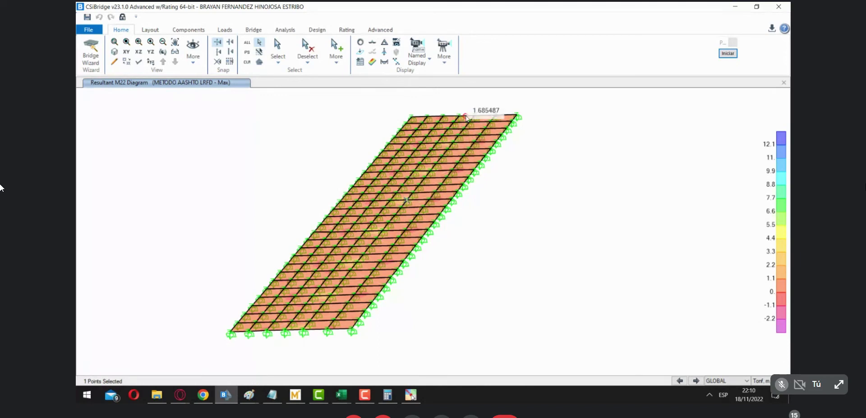
{"action": "left_click", "coordinate": [163, 51]}
{"action": "mouse_move", "coordinate": [541, 226]}
{"action": "left_mouse_down"}
{"action": "mouse_move", "coordinate": [617, 298]}
{"action": "mouse_move", "coordinate": [640, 291]}
{"action": "mouse_move", "coordinate": [619, 299]}
{"action": "left_mouse_up"}
{"action": "left_click_drag", "start_coordinate": [458, 330], "coordinate": [432, 322]}
{"action": "left_click_drag", "start_coordinate": [580, 272], "coordinate": [468, 254]}
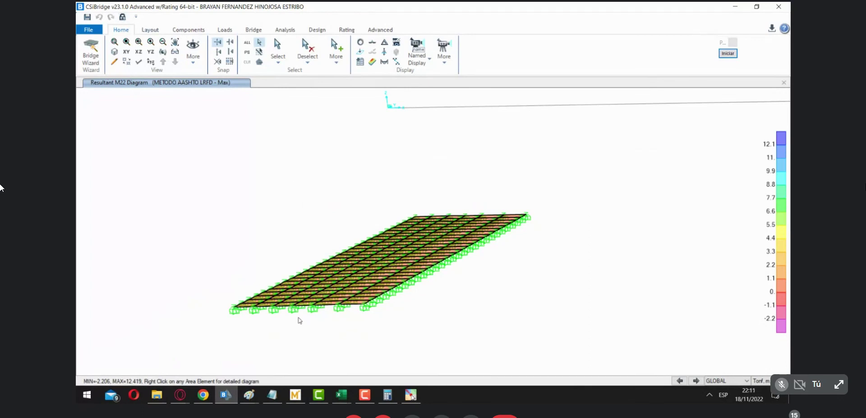
Pause the screen recorder and bring up the Google Meet call in the browser.
{"action": "left_click", "coordinate": [365, 395]}
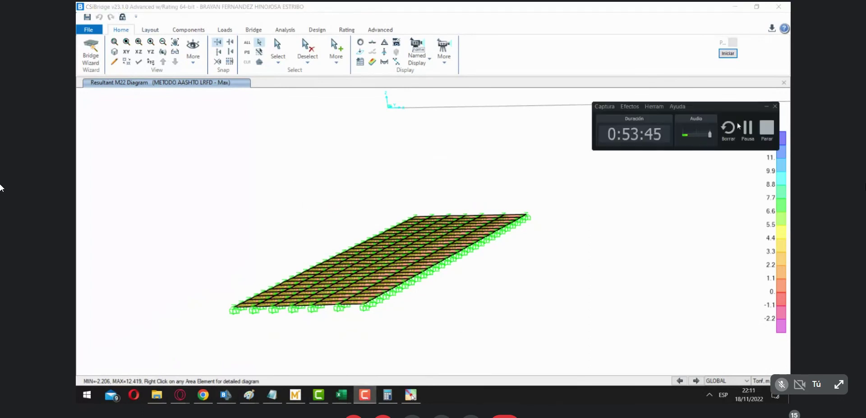
{"action": "left_click", "coordinate": [180, 395]}
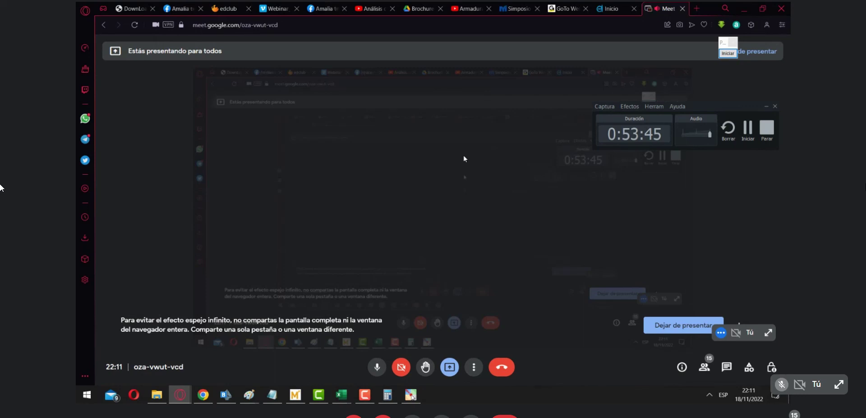
Return to CSiBridge and select all points and areas of the footing.
{"action": "left_click", "coordinate": [226, 395]}
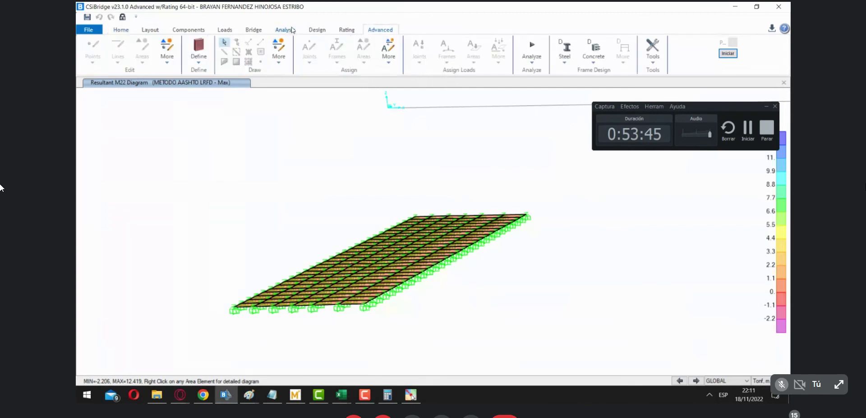
{"action": "left_click", "coordinate": [534, 65]}
{"action": "left_click", "coordinate": [551, 97]}
{"action": "key", "text": "ctrl+q"}
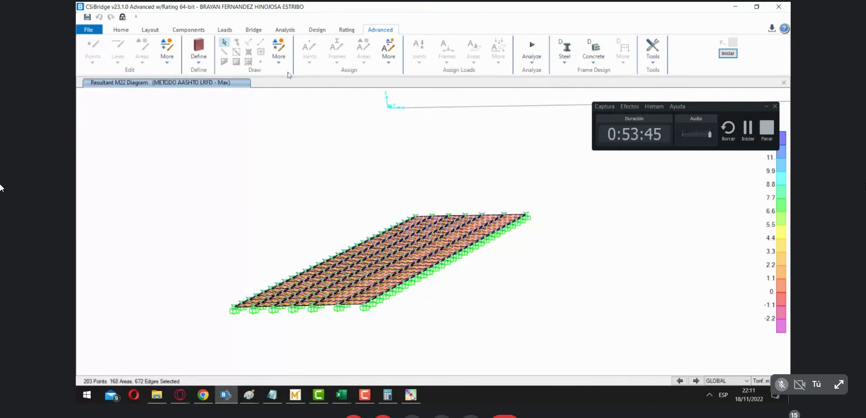
{"action": "scroll", "coordinate": [346, 29], "scroll_direction": "up", "scroll_amount": 4}
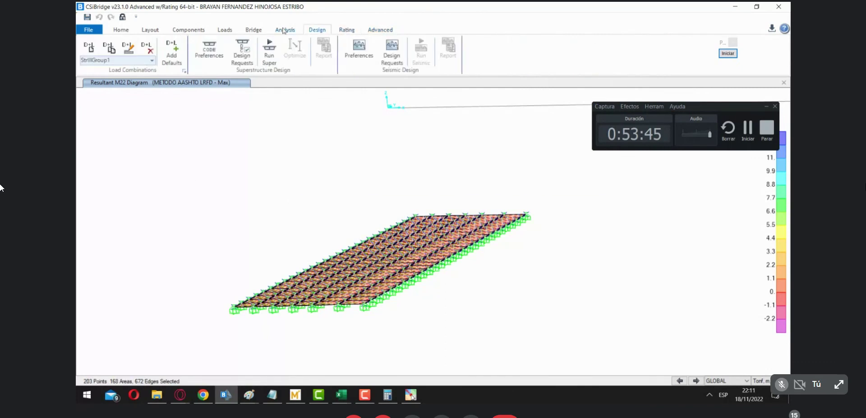
{"action": "scroll", "coordinate": [222, 30], "scroll_direction": "up", "scroll_amount": 4}
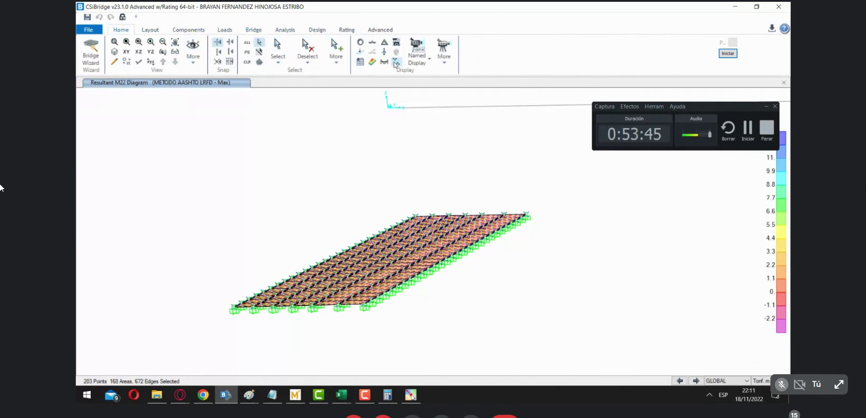
{"action": "left_click", "coordinate": [387, 53]}
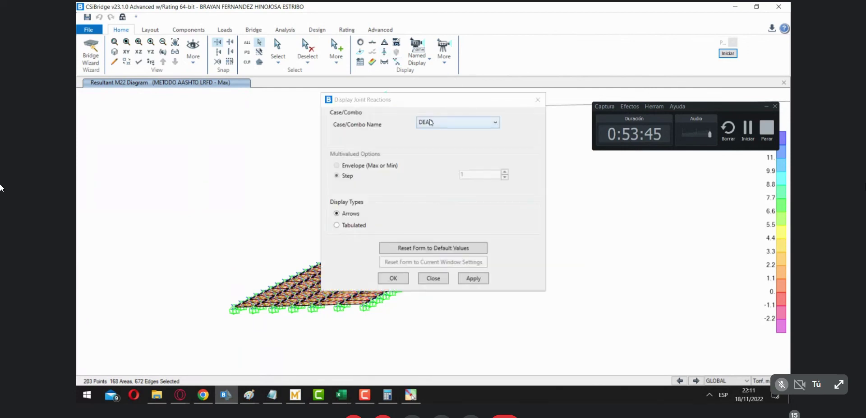
{"action": "left_click", "coordinate": [431, 122]}
{"action": "left_click", "coordinate": [431, 121]}
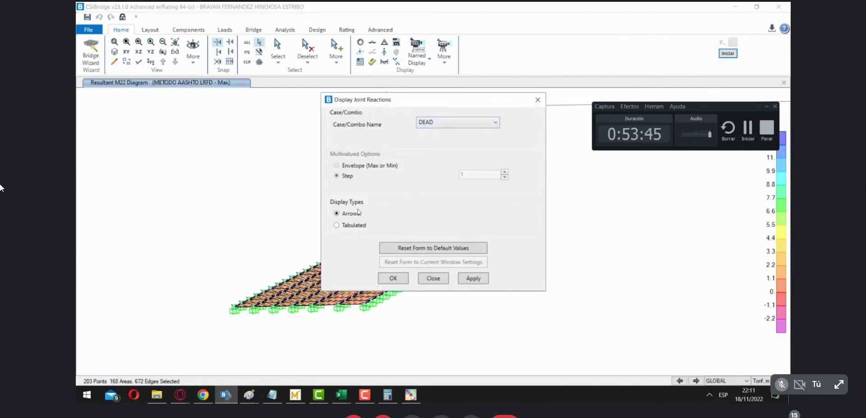
{"action": "left_click", "coordinate": [538, 99]}
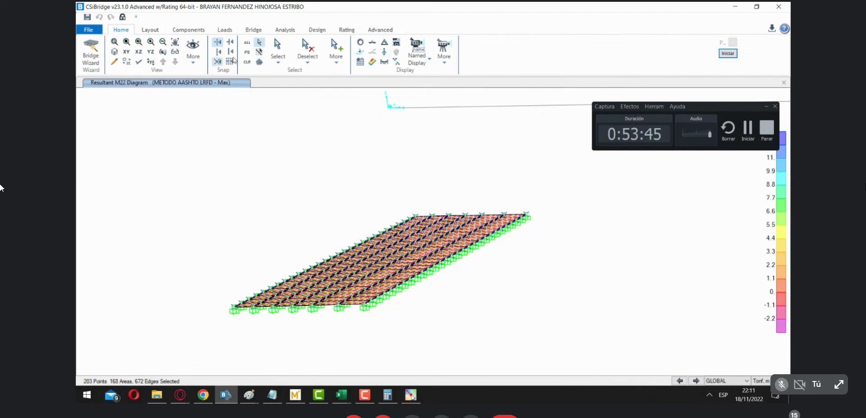
Display the footing's soil pressure contours for the METODO AASHTO LRFD combination as the maximum envelope.
{"action": "left_click", "coordinate": [334, 62]}
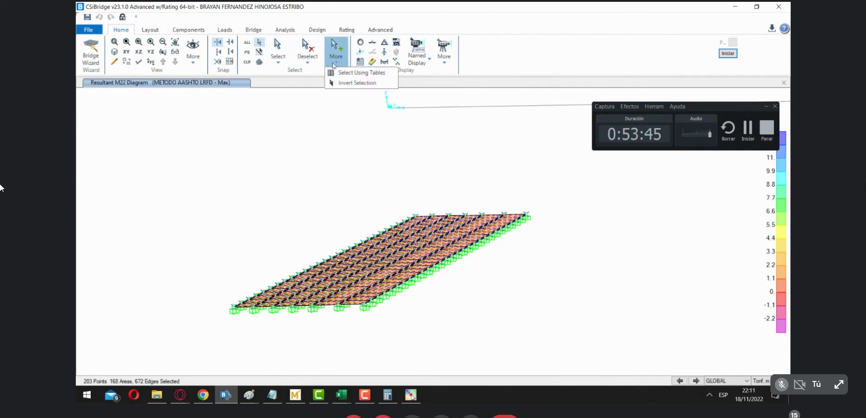
{"action": "left_click", "coordinate": [443, 63]}
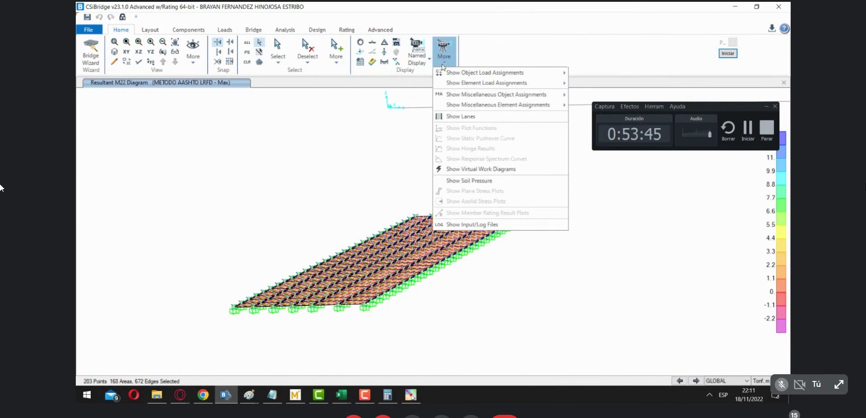
{"action": "left_click", "coordinate": [487, 181]}
{"action": "left_click", "coordinate": [458, 99]}
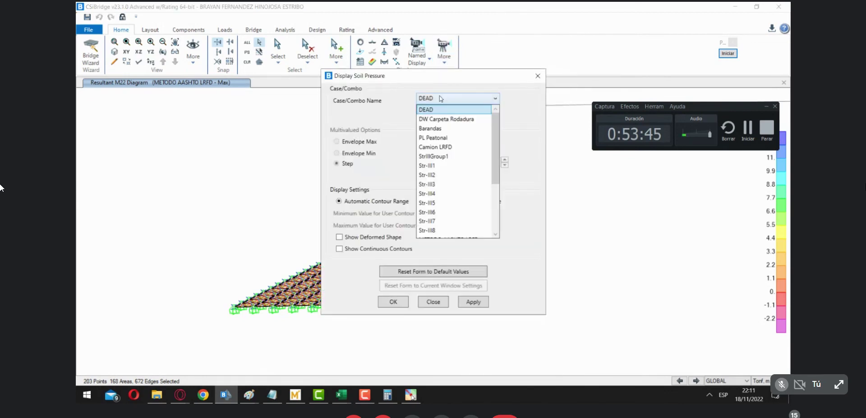
{"action": "scroll", "coordinate": [453, 156], "scroll_direction": "down", "scroll_amount": 3}
{"action": "left_click", "coordinate": [453, 156]}
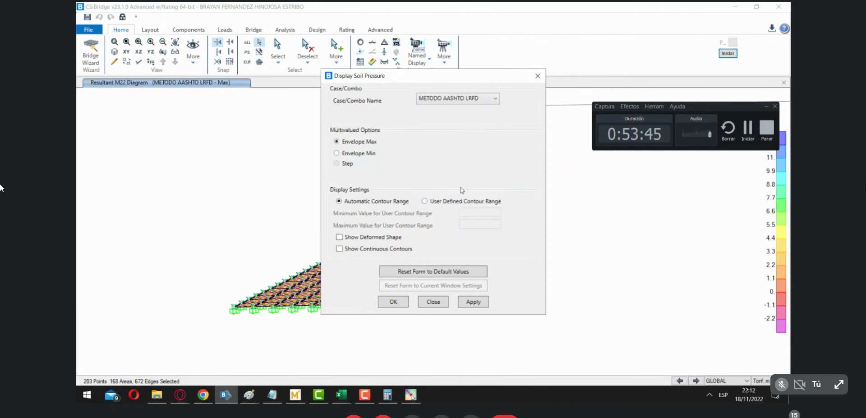
{"action": "left_click", "coordinate": [392, 301]}
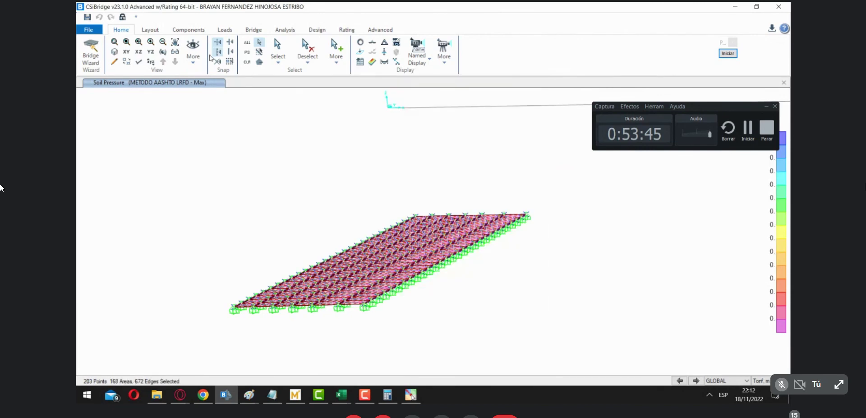
Set the working units to Kgf, cm, C for reading the soil pressure on the footing.
{"action": "left_click", "coordinate": [162, 51]}
{"action": "left_click_drag", "start_coordinate": [375, 326], "coordinate": [487, 244]}
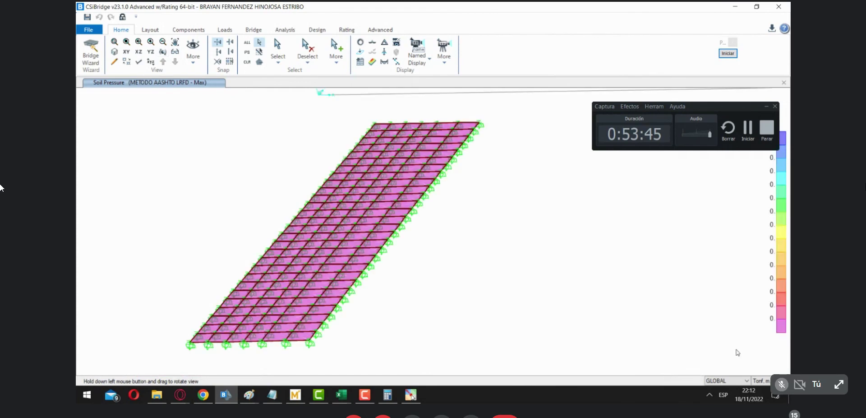
{"action": "left_click", "coordinate": [762, 380]}
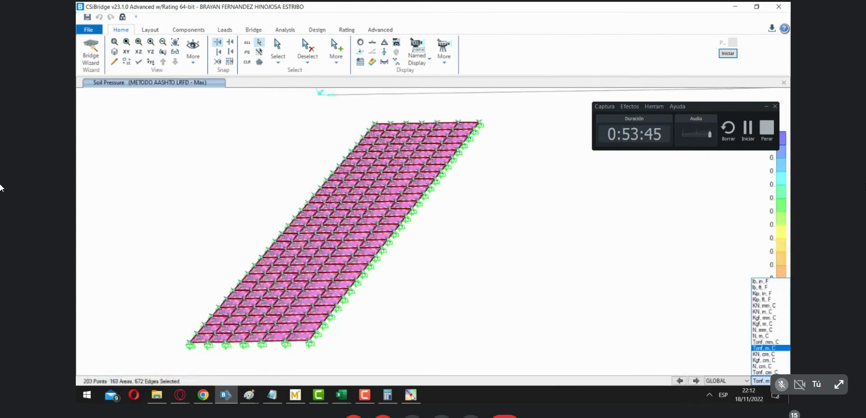
{"action": "left_click", "coordinate": [767, 360]}
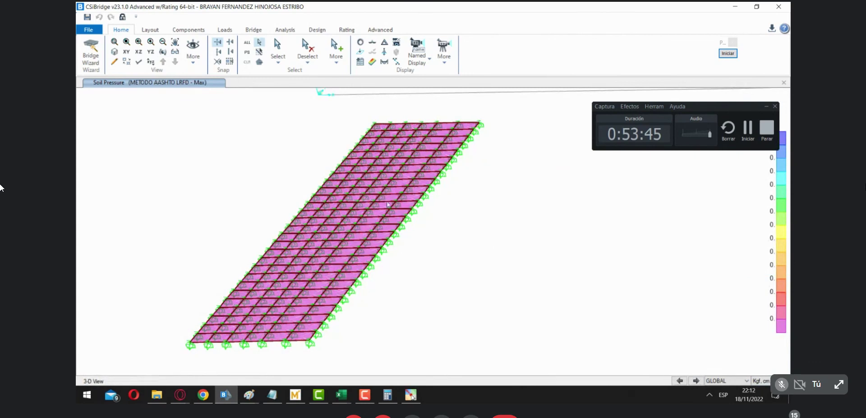
{"action": "left_click", "coordinate": [367, 185]}
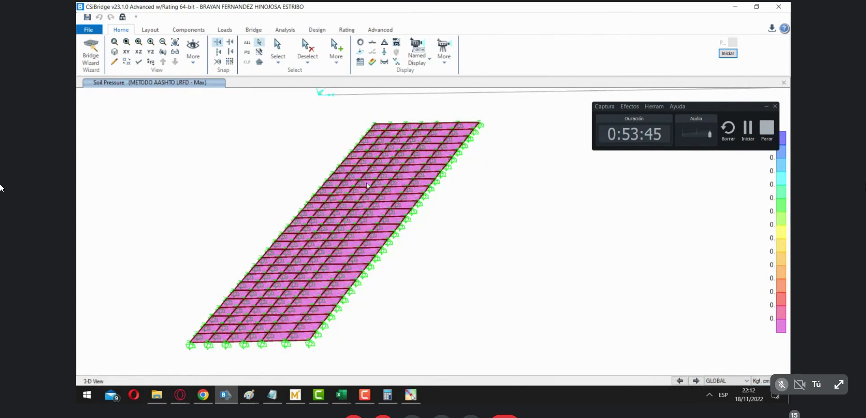
{"action": "left_click", "coordinate": [444, 50]}
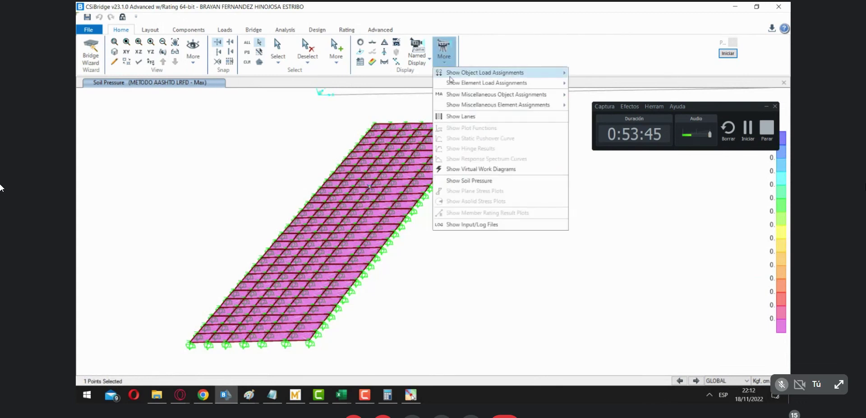
{"action": "left_click", "coordinate": [479, 181]}
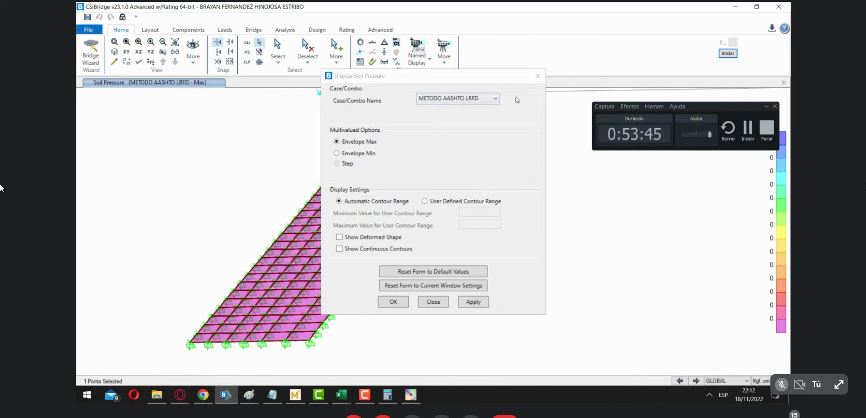
{"action": "left_click", "coordinate": [483, 100]}
{"action": "left_click", "coordinate": [483, 100]}
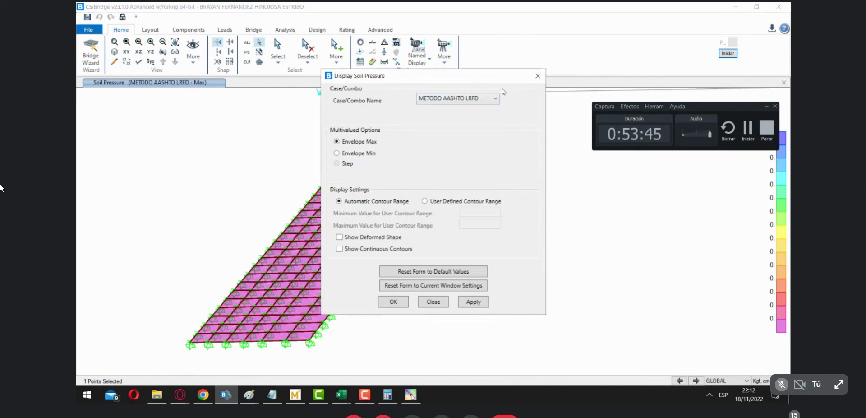
{"action": "left_click", "coordinate": [535, 77]}
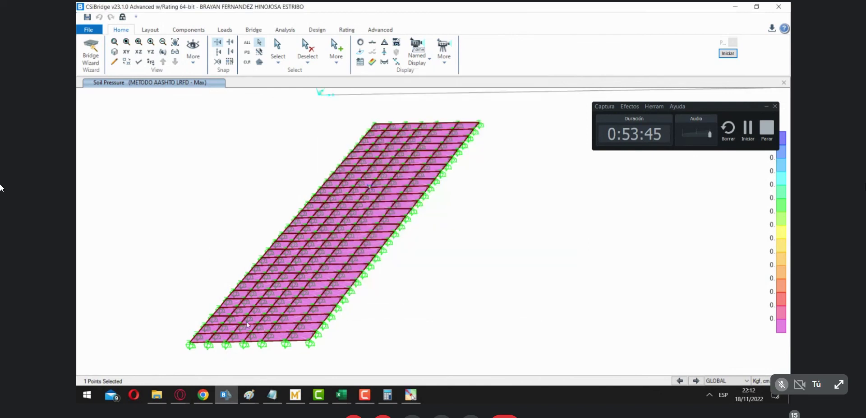
{"action": "key", "text": "ctrl+shift+c"}
Unlock the model and accept the deletion of its analysis results.
{"action": "left_click", "coordinate": [123, 16]}
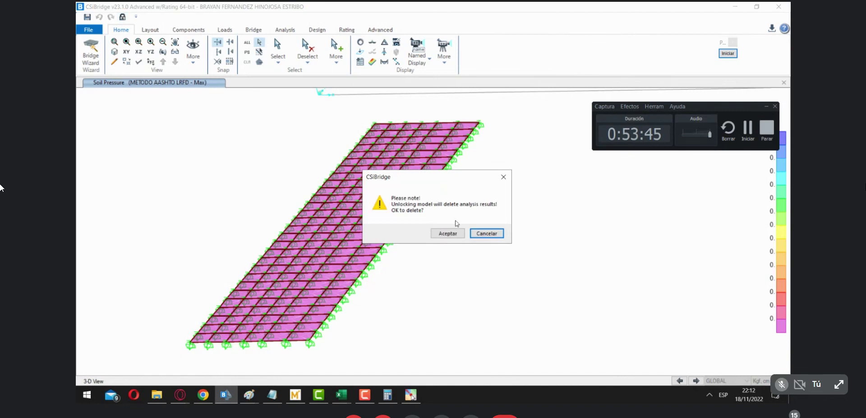
{"action": "left_click", "coordinate": [462, 232]}
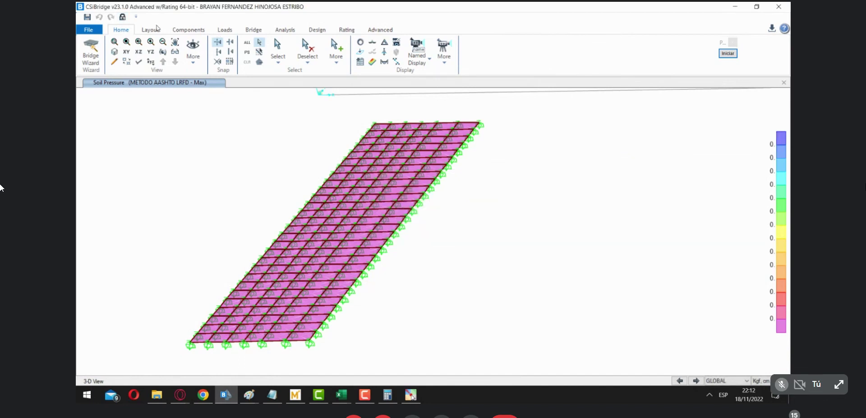
{"action": "left_click", "coordinate": [126, 21]}
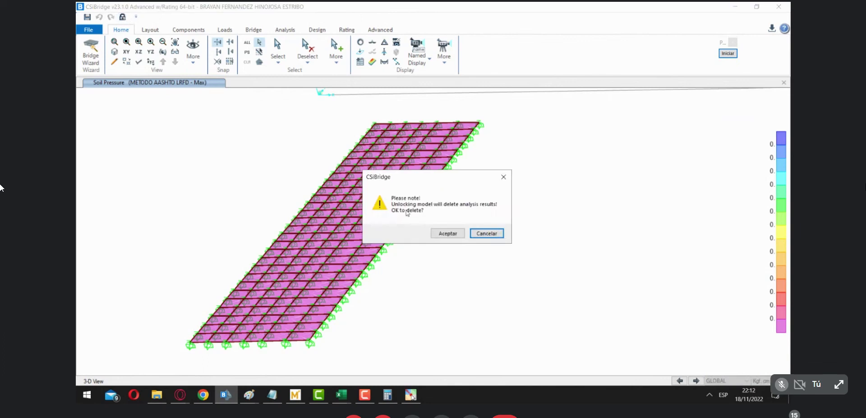
{"action": "left_click", "coordinate": [448, 234]}
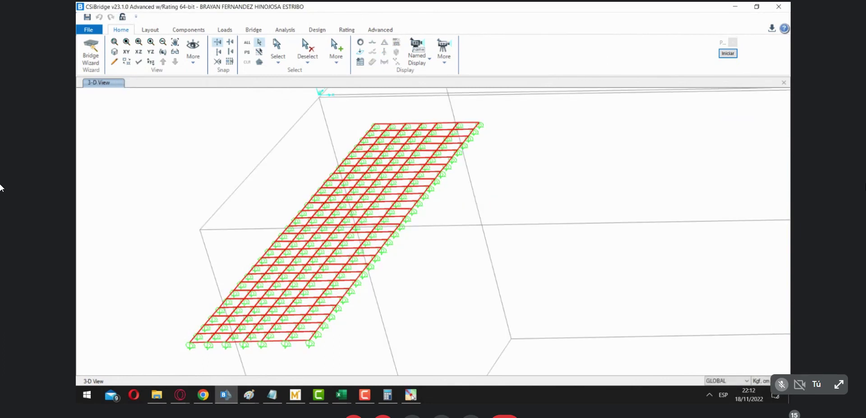
{"action": "left_click", "coordinate": [175, 52]}
{"action": "left_click_drag", "start_coordinate": [464, 291], "coordinate": [497, 269]}
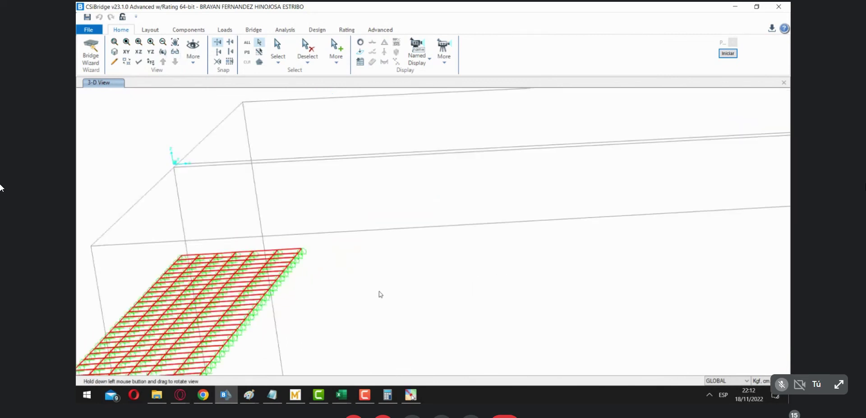
{"action": "left_click_drag", "start_coordinate": [419, 291], "coordinate": [657, 259]}
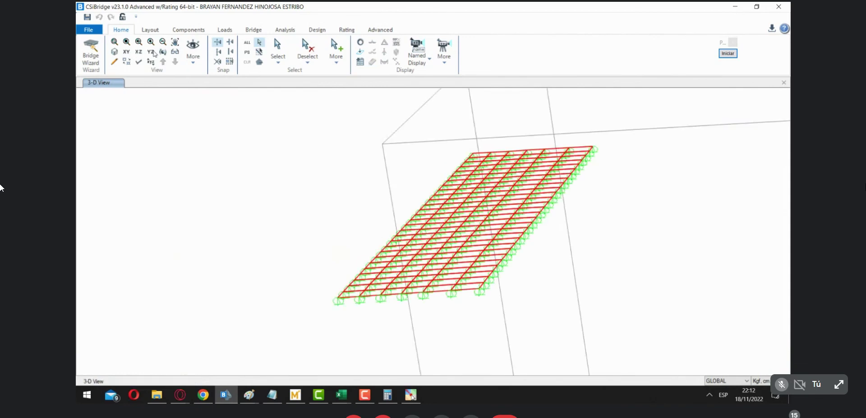
{"action": "left_click_drag", "start_coordinate": [518, 303], "coordinate": [566, 297]}
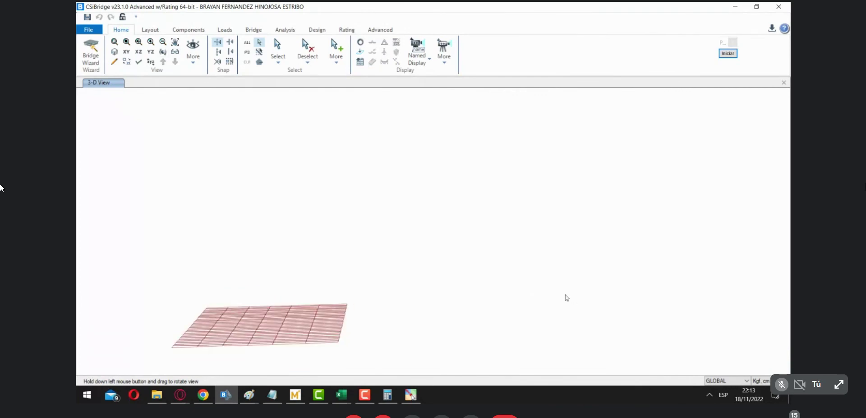
{"action": "middle_click_drag", "start_coordinate": [415, 212], "coordinate": [556, 195]}
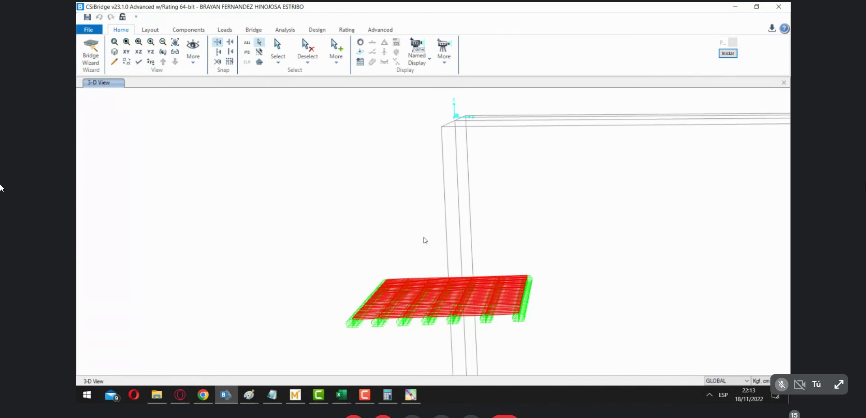
Open the load pattern definitions and enter Suelo as the name of a new pattern.
{"action": "left_click", "coordinate": [225, 29]}
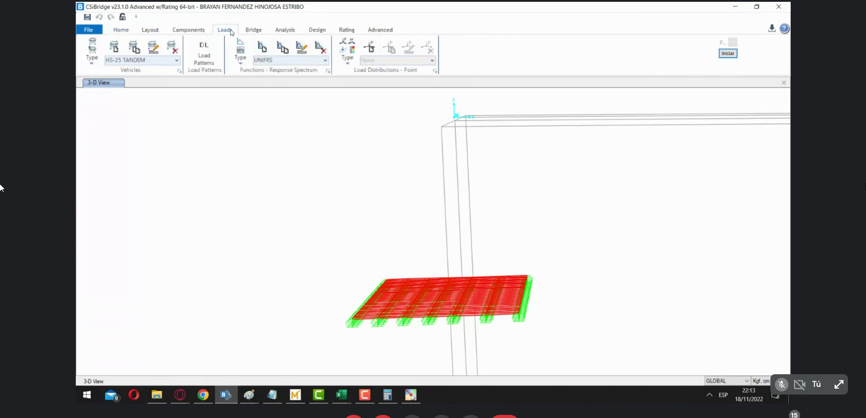
{"action": "left_click", "coordinate": [204, 54]}
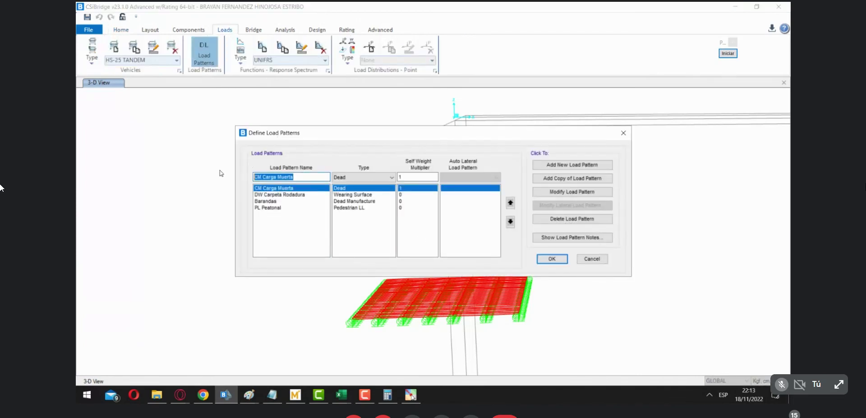
{"action": "key", "text": "BackSpace"}
{"action": "type", "text": "Se"}
{"action": "key", "text": "BackSpace"}
{"action": "type", "text": "uelo"}
Set the Suelo pattern's type to Other, add it with a self-weight multiplier of 0, and accept the load pattern definitions.
{"action": "left_click", "coordinate": [380, 181]}
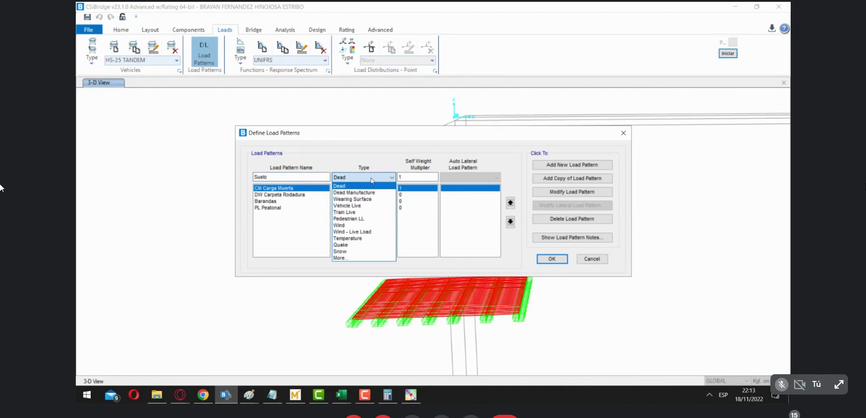
{"action": "left_click", "coordinate": [370, 258]}
{"action": "left_click", "coordinate": [359, 179]}
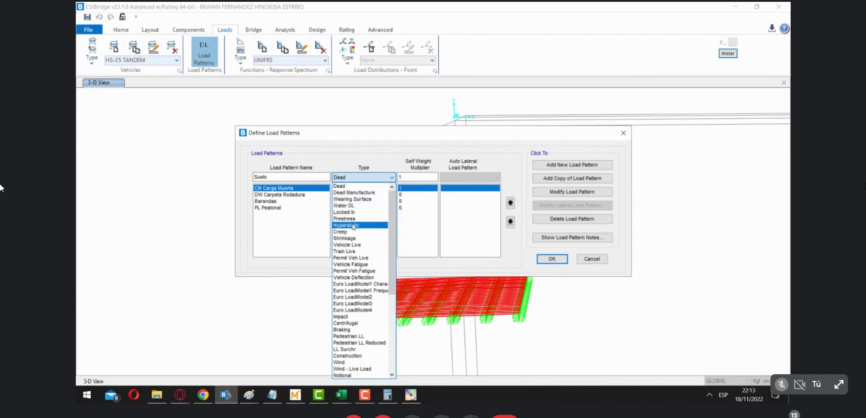
{"action": "scroll", "coordinate": [369, 269], "scroll_direction": "down", "scroll_amount": 3}
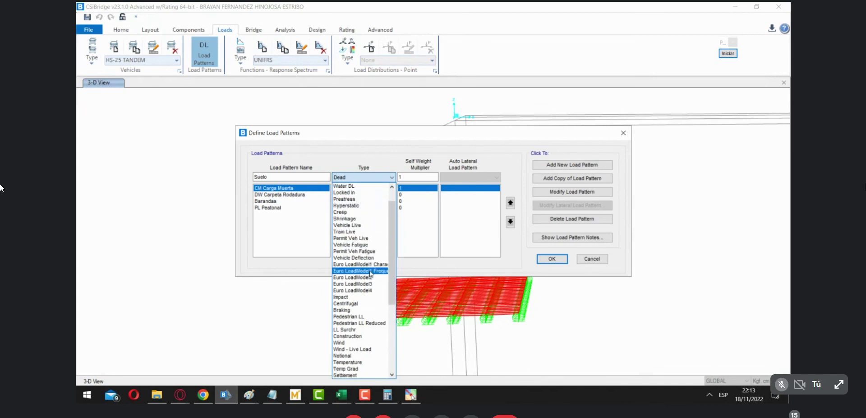
{"action": "scroll", "coordinate": [368, 276], "scroll_direction": "down", "scroll_amount": 4}
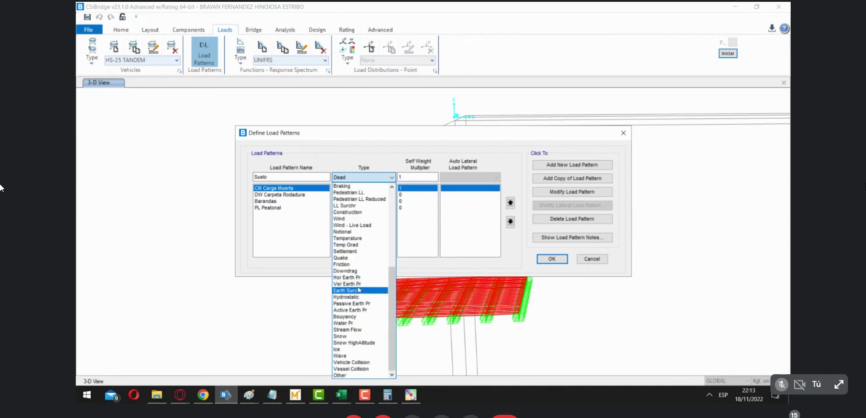
{"action": "left_click", "coordinate": [345, 375]}
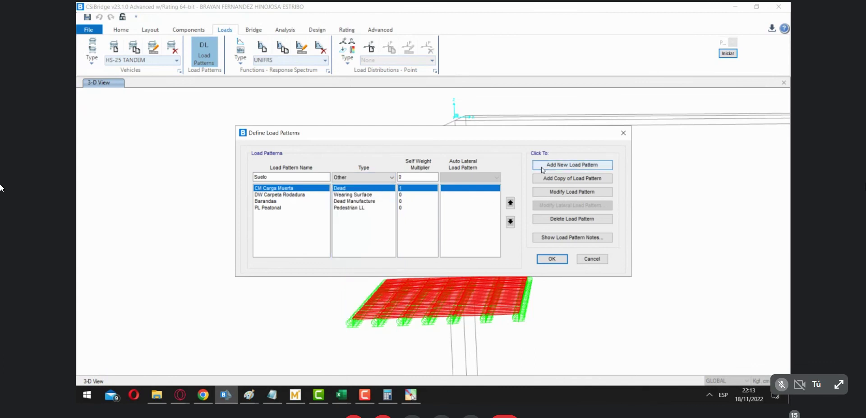
{"action": "left_click", "coordinate": [572, 165]}
{"action": "left_click", "coordinate": [551, 258]}
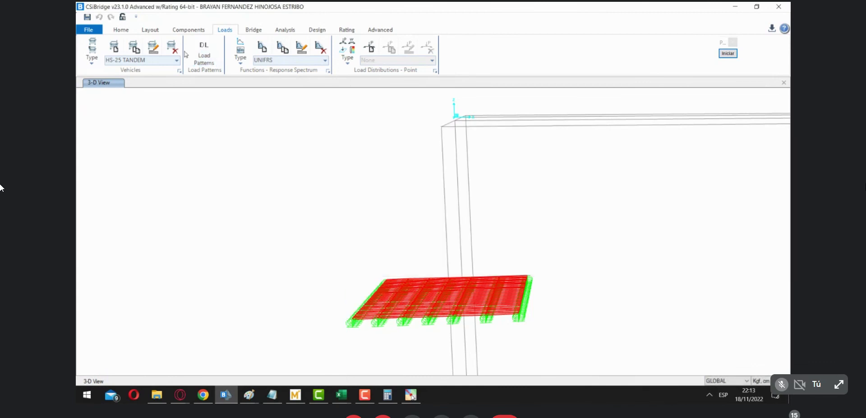
{"action": "left_click", "coordinate": [187, 31]}
{"action": "left_click", "coordinate": [159, 33]}
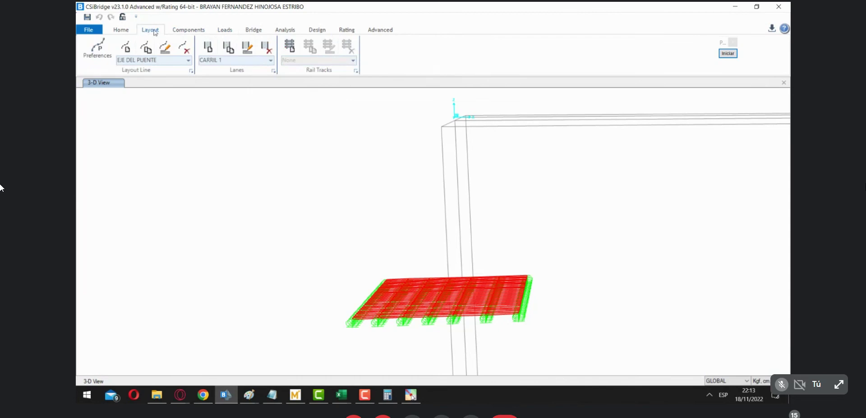
{"action": "left_click", "coordinate": [225, 31]}
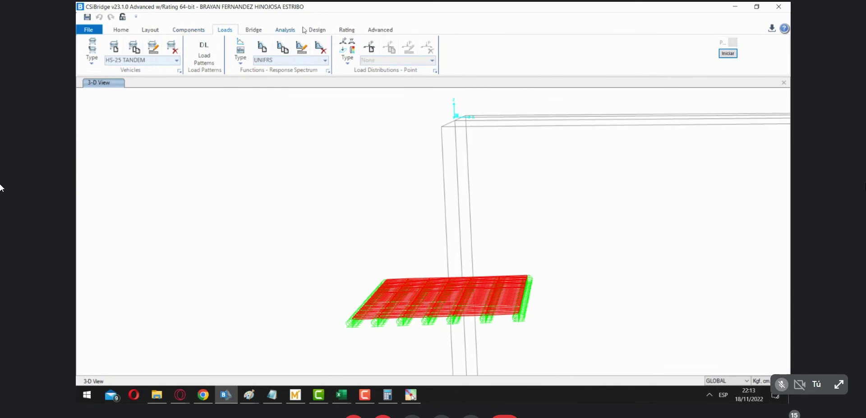
Try to isolate the shells on the outer part of the abutment footing from the partly displayed footing.
{"action": "left_click_drag", "start_coordinate": [444, 346], "coordinate": [334, 231]}
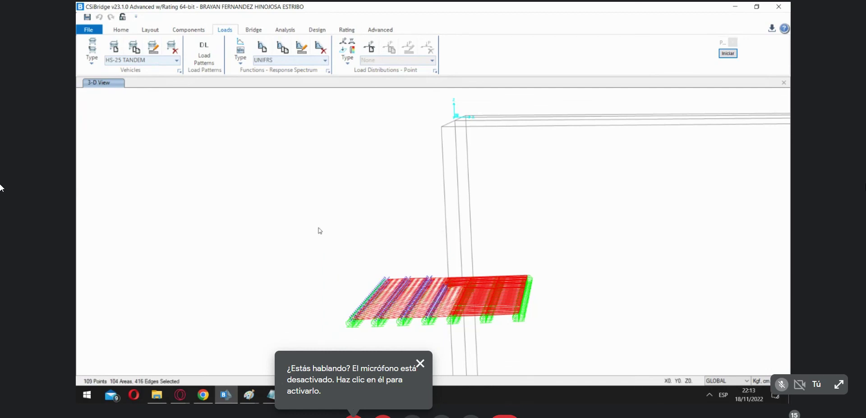
{"action": "left_click_drag", "start_coordinate": [464, 262], "coordinate": [433, 291]}
{"action": "right_click", "coordinate": [355, 168]}
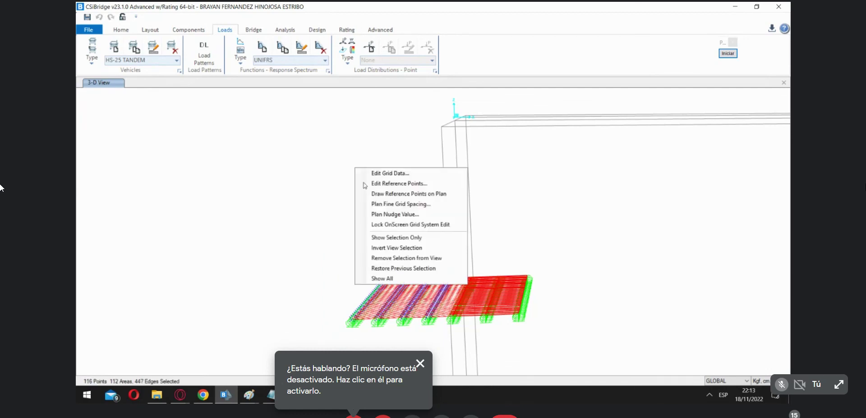
{"action": "left_click", "coordinate": [391, 237]}
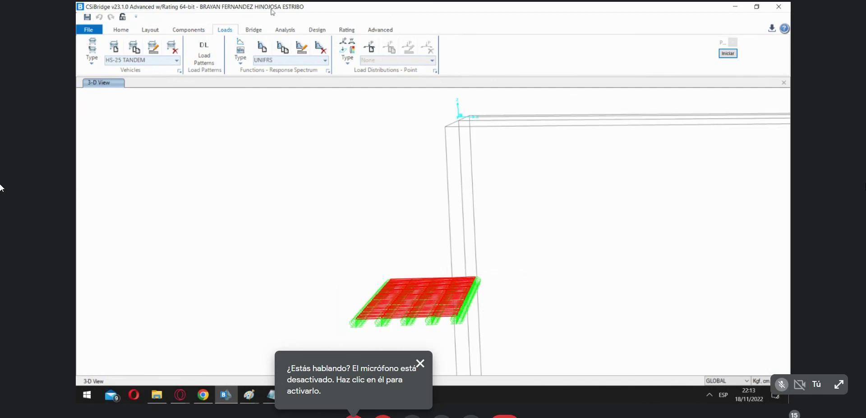
{"action": "left_click", "coordinate": [129, 30]}
{"action": "left_click", "coordinate": [163, 52]}
{"action": "left_click_drag", "start_coordinate": [478, 302], "coordinate": [458, 200]}
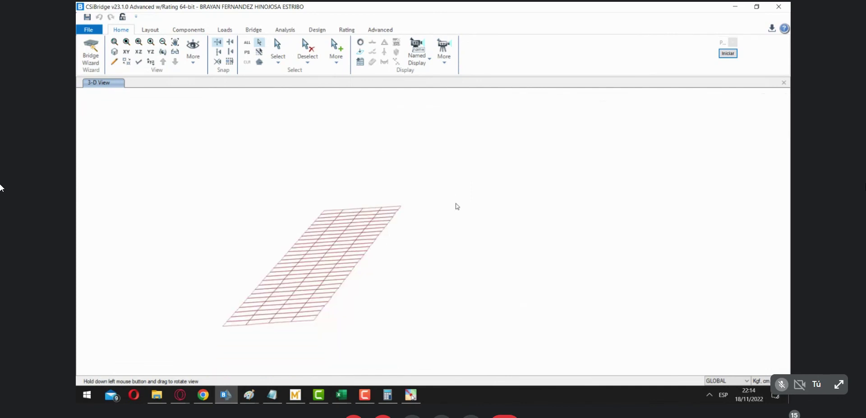
{"action": "right_click", "coordinate": [487, 171]}
{"action": "left_click", "coordinate": [517, 285]}
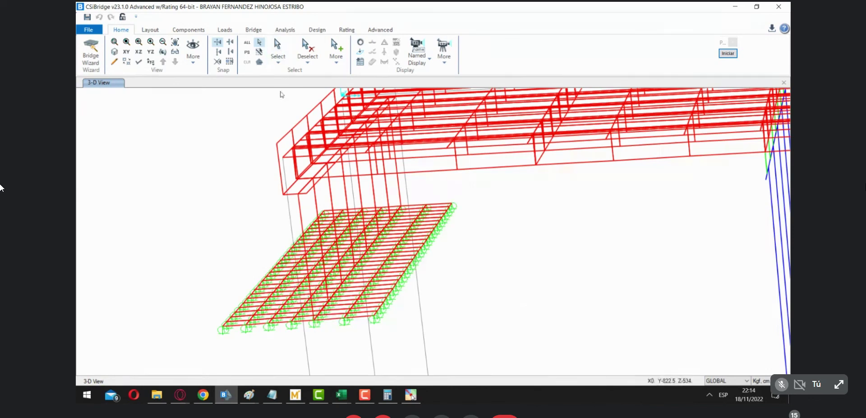
Select the abutment footing shells by the area section ESTRIBO ZAPATA and show only that selection.
{"action": "left_click", "coordinate": [279, 55]}
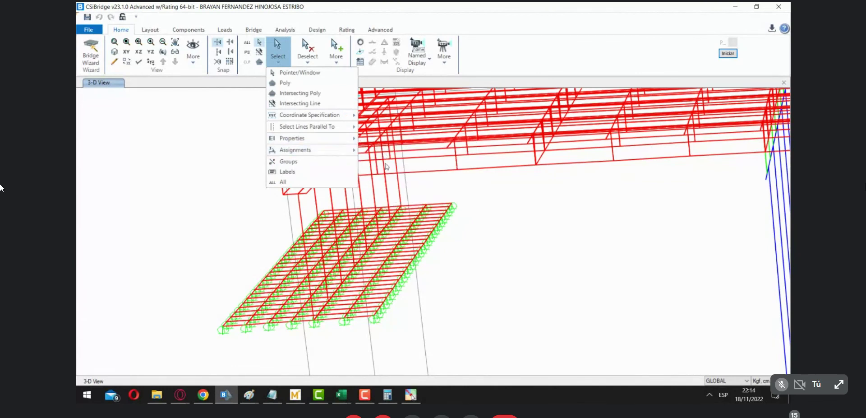
{"action": "mouse_move", "coordinate": [344, 140]}
{"action": "left_click", "coordinate": [391, 178]}
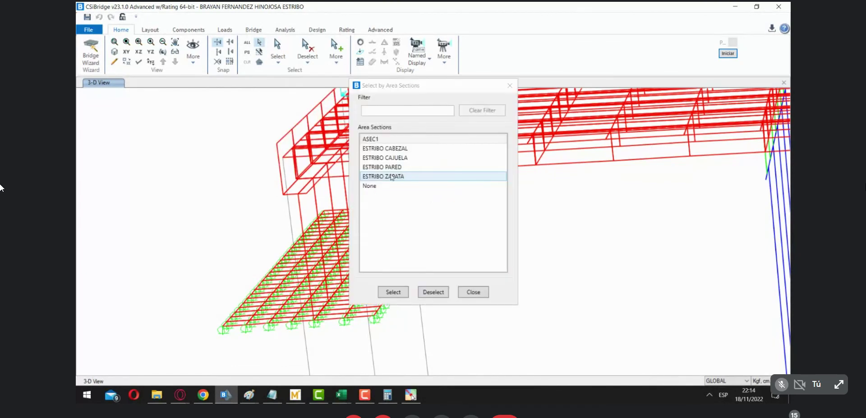
{"action": "left_click", "coordinate": [391, 177]}
{"action": "left_click", "coordinate": [393, 292]}
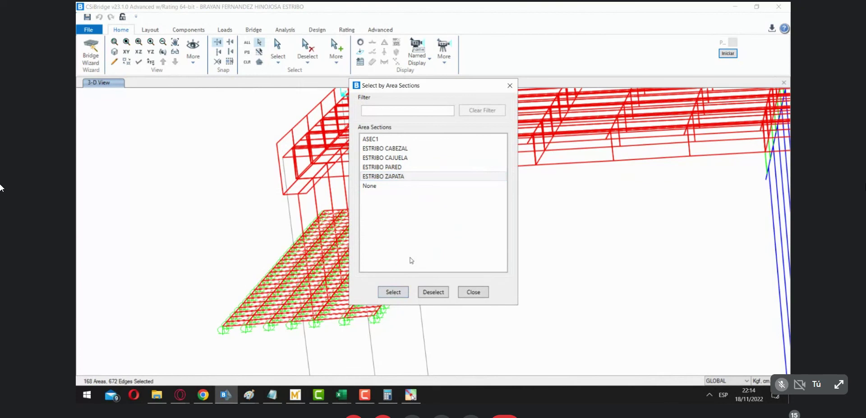
{"action": "left_click", "coordinate": [511, 86]}
{"action": "right_click", "coordinate": [134, 172]}
{"action": "left_click", "coordinate": [172, 249]}
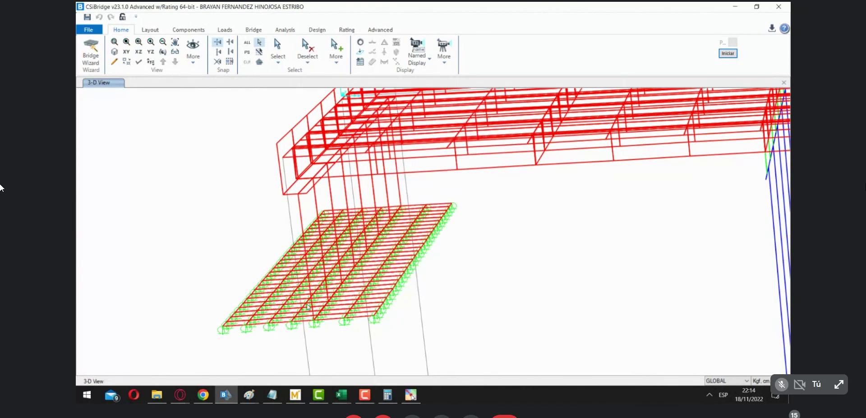
Select the strip of footing shells on the outer side of the abutment wall, away from the span, and show only those shells.
{"action": "left_click", "coordinate": [152, 61]}
{"action": "left_click_drag", "start_coordinate": [430, 310], "coordinate": [460, 297]}
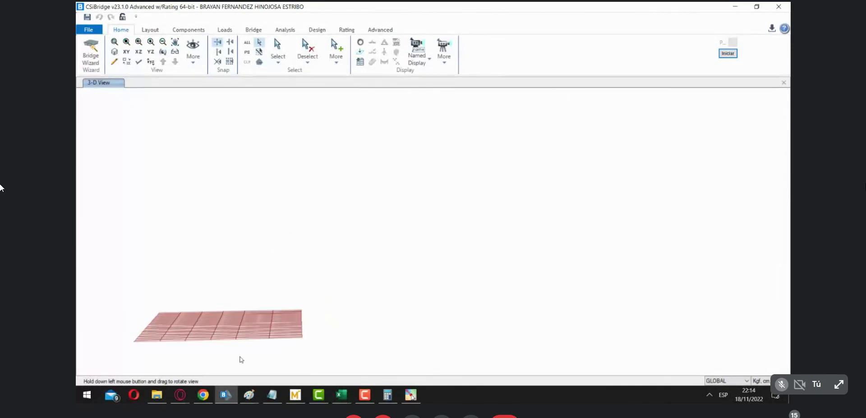
{"action": "left_click_drag", "start_coordinate": [223, 366], "coordinate": [122, 260]}
{"action": "left_click_drag", "start_coordinate": [239, 279], "coordinate": [211, 332]}
{"action": "right_click", "coordinate": [340, 226]}
{"action": "left_click", "coordinate": [360, 324]}
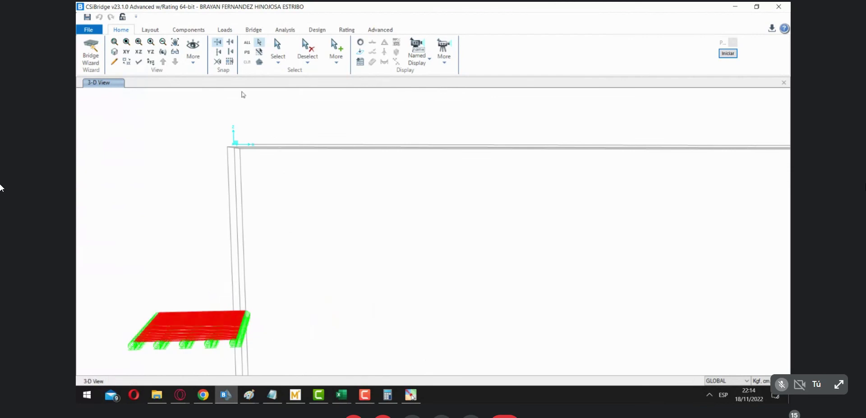
Select all the shells of the isolated footing strip.
{"action": "left_click", "coordinate": [162, 52]}
{"action": "left_click_drag", "start_coordinate": [319, 290], "coordinate": [356, 220]}
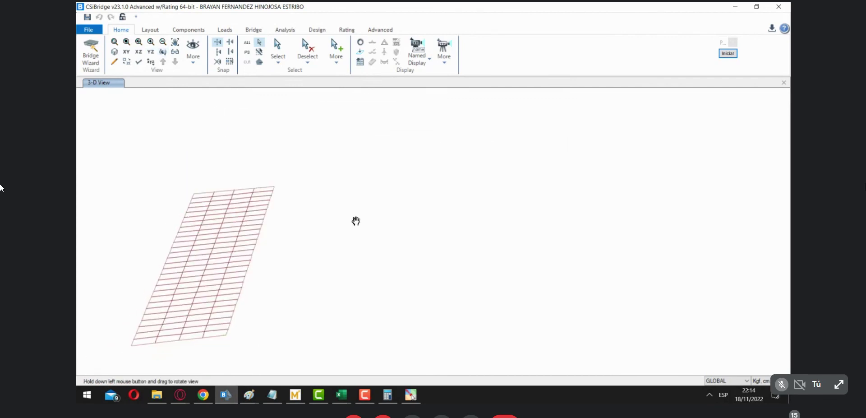
{"action": "left_click_drag", "start_coordinate": [318, 334], "coordinate": [312, 334]}
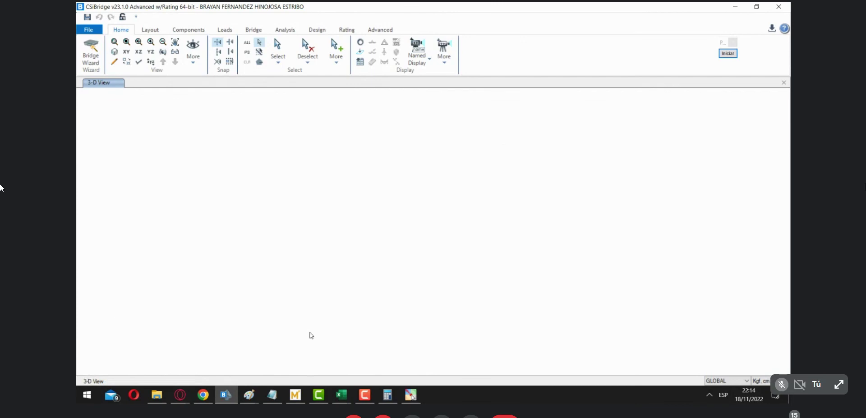
{"action": "scroll", "coordinate": [347, 243], "scroll_direction": "down", "scroll_amount": 5}
{"action": "left_click_drag", "start_coordinate": [344, 247], "coordinate": [313, 276]}
{"action": "left_click_drag", "start_coordinate": [142, 163], "coordinate": [129, 141]}
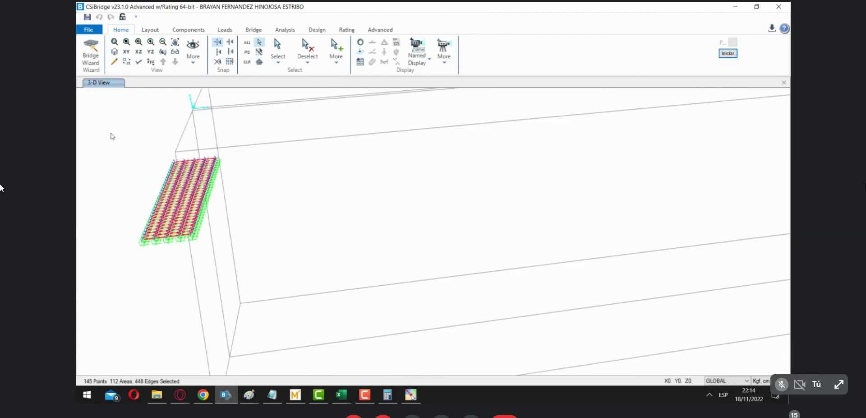
{"action": "left_click", "coordinate": [379, 30]}
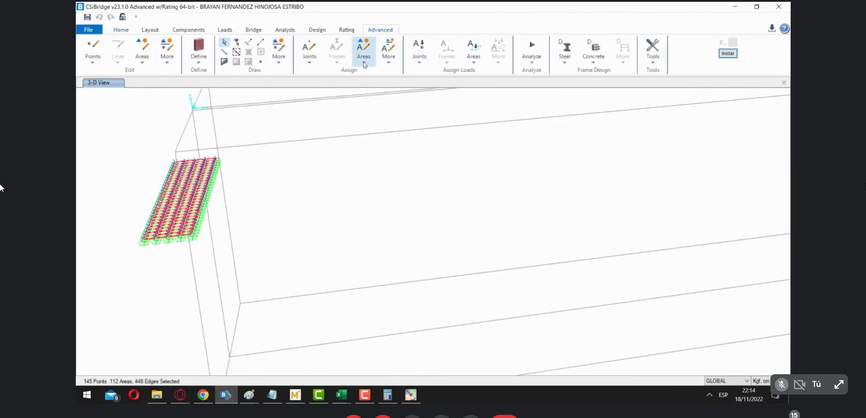
{"action": "left_click", "coordinate": [473, 53]}
{"action": "left_click", "coordinate": [494, 84]}
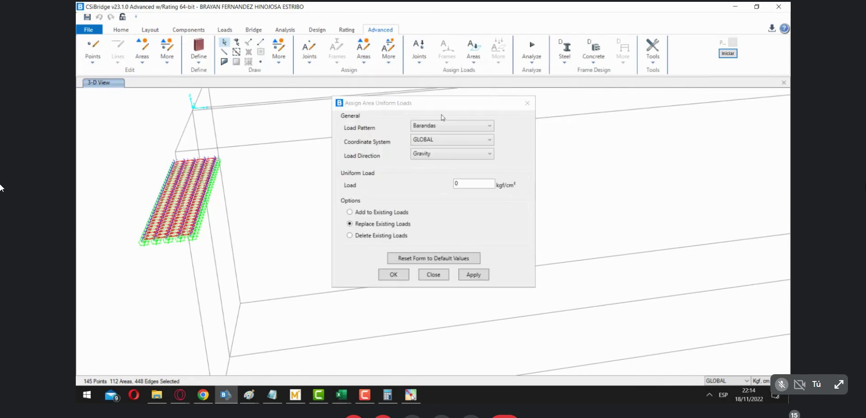
{"action": "left_click", "coordinate": [444, 126]}
{"action": "left_click", "coordinate": [437, 175]}
{"action": "double_click", "coordinate": [465, 184]}
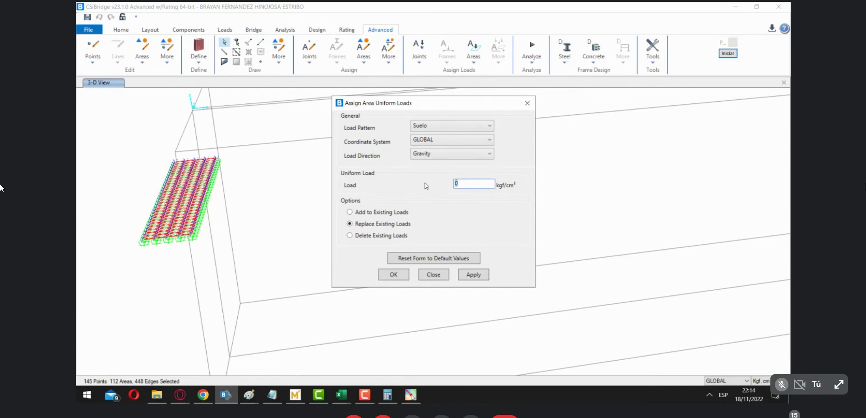
{"action": "left_click", "coordinate": [527, 103]}
Set the working units to Kgf, m, C and choose the Suelo pattern for a uniform load on the selected footing shells.
{"action": "left_click", "coordinate": [763, 380]}
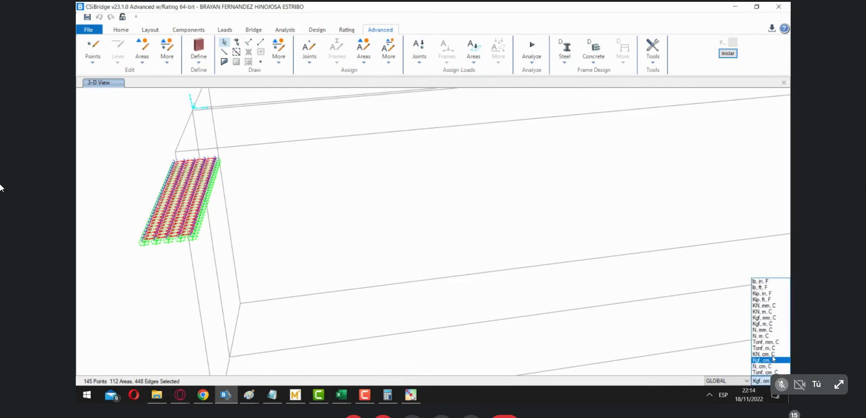
{"action": "left_click", "coordinate": [762, 323]}
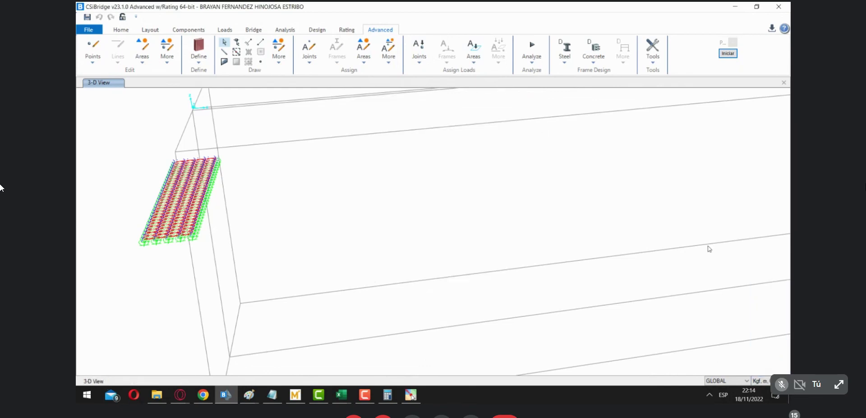
{"action": "left_click", "coordinate": [473, 51]}
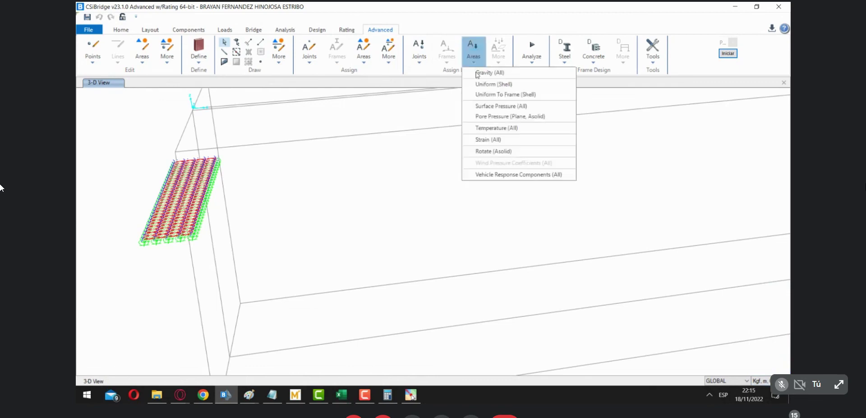
{"action": "left_click", "coordinate": [507, 85]}
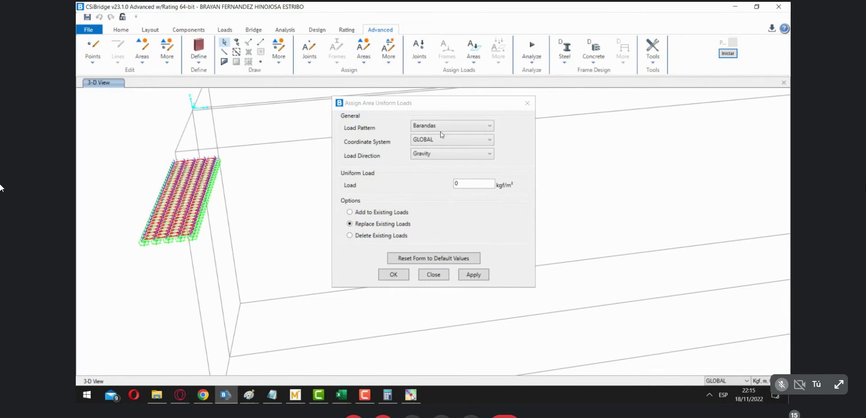
{"action": "left_click", "coordinate": [436, 127]}
{"action": "left_click", "coordinate": [435, 166]}
{"action": "left_click", "coordinate": [481, 183]}
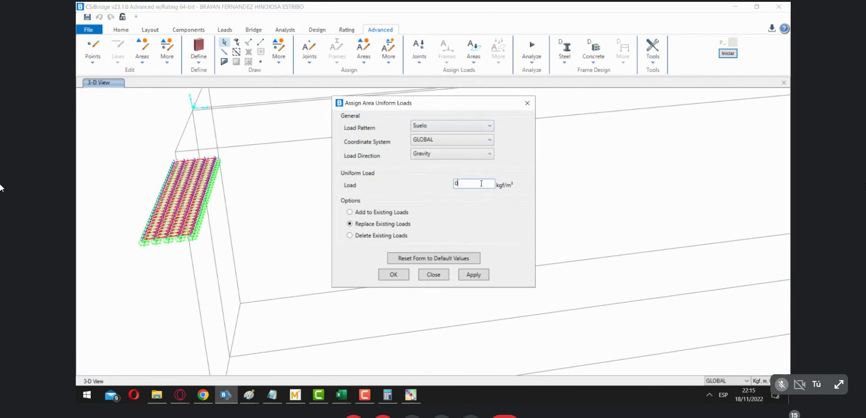
Switch to Mathcad for the abutment dimensions and use Calculator to multiply 5.2 by 2100.
{"action": "left_click", "coordinate": [298, 393]}
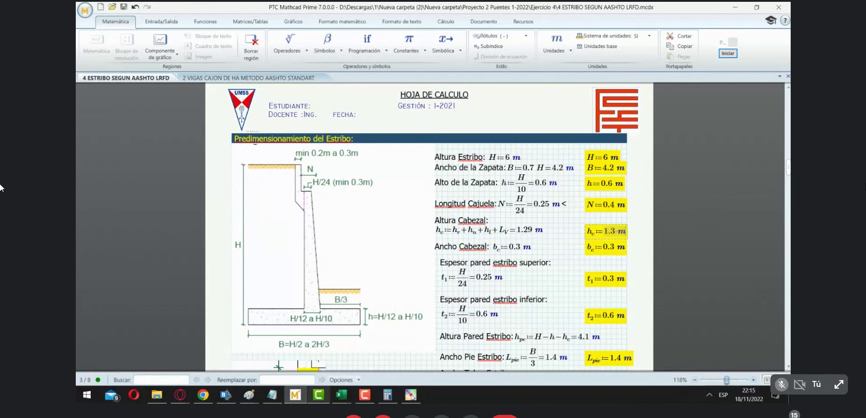
{"action": "left_click", "coordinate": [387, 396]}
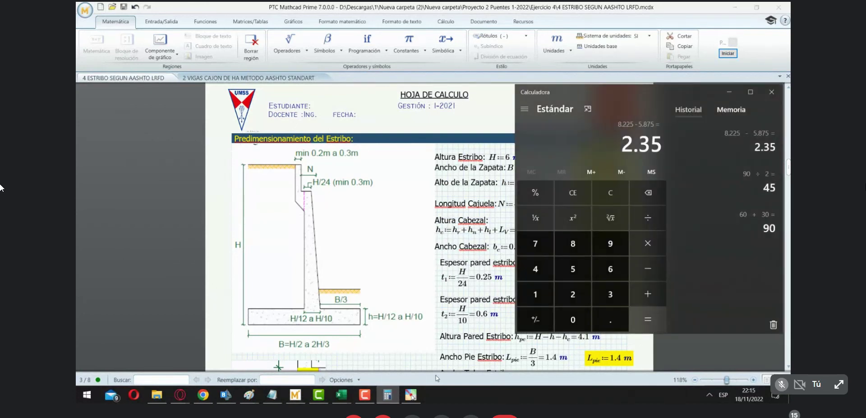
{"action": "type", "text": "5.2*"}
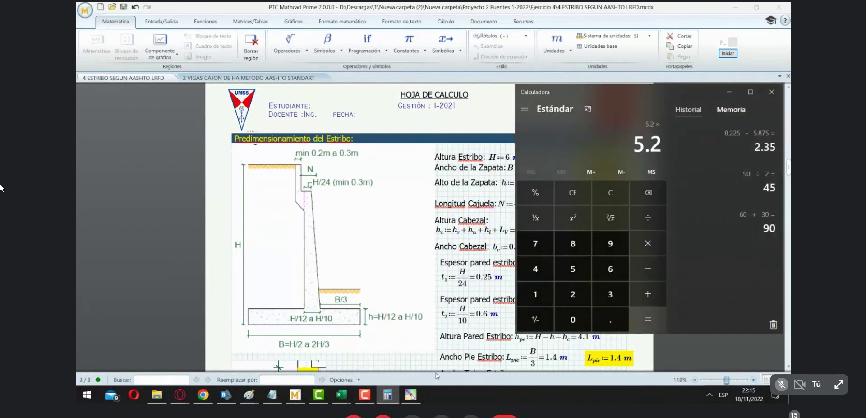
{"action": "type", "text": "2100"}
{"action": "key", "text": "Return"}
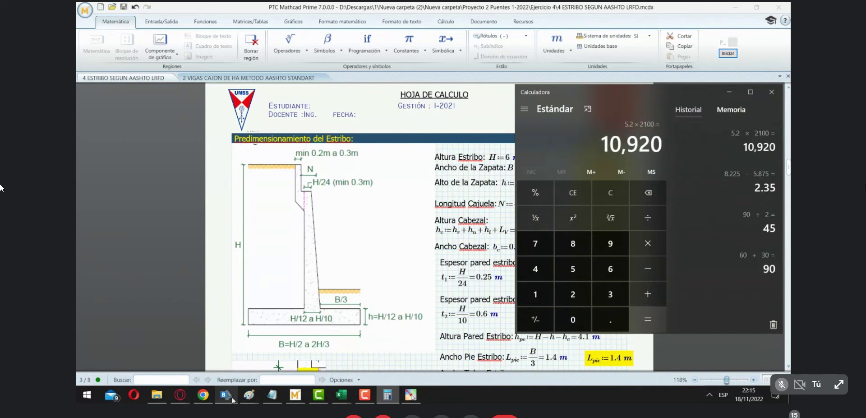
Check the soil's specific weight in the input data at the start of the Mathcad abutment sheet.
{"action": "left_click", "coordinate": [295, 395]}
{"action": "scroll", "coordinate": [617, 213], "scroll_direction": "up", "scroll_amount": 10}
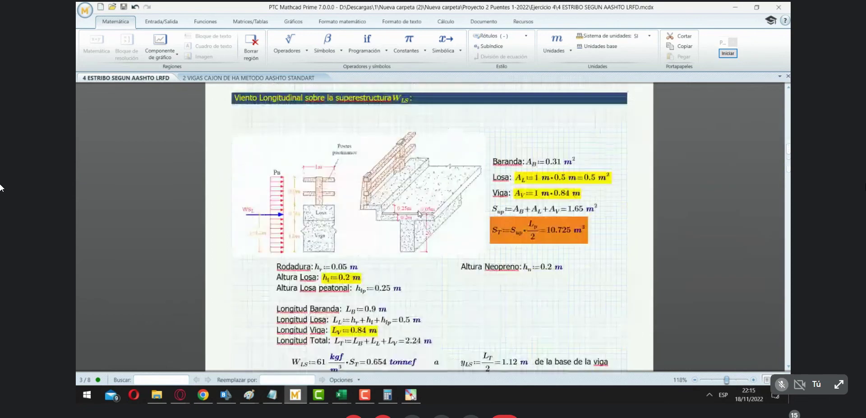
{"action": "left_click_drag", "start_coordinate": [787, 140], "coordinate": [787, 99]}
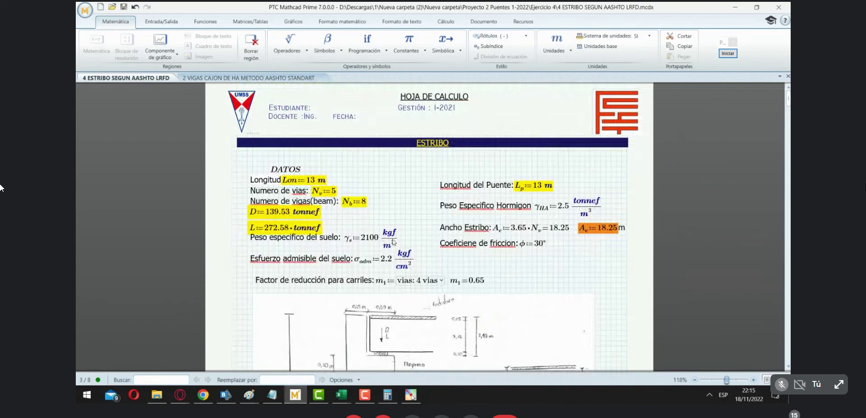
{"action": "left_click", "coordinate": [387, 395]}
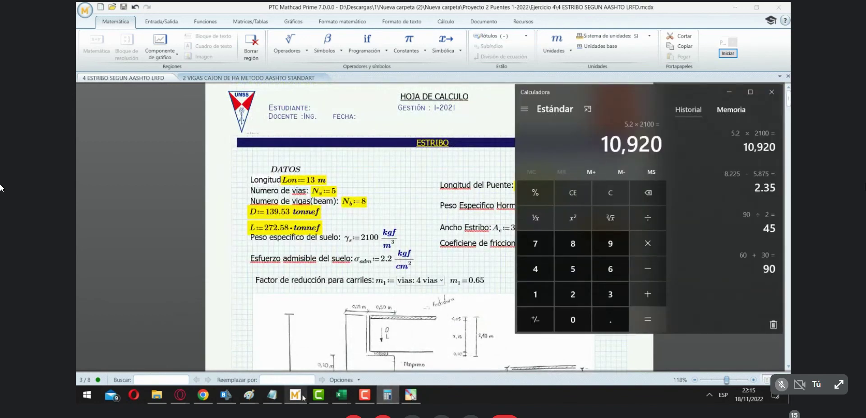
{"action": "mouse_move", "coordinate": [302, 397]}
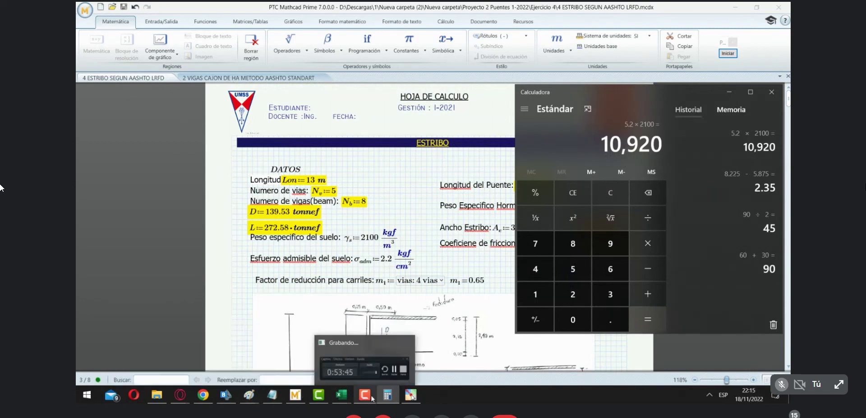
{"action": "mouse_move", "coordinate": [240, 398]}
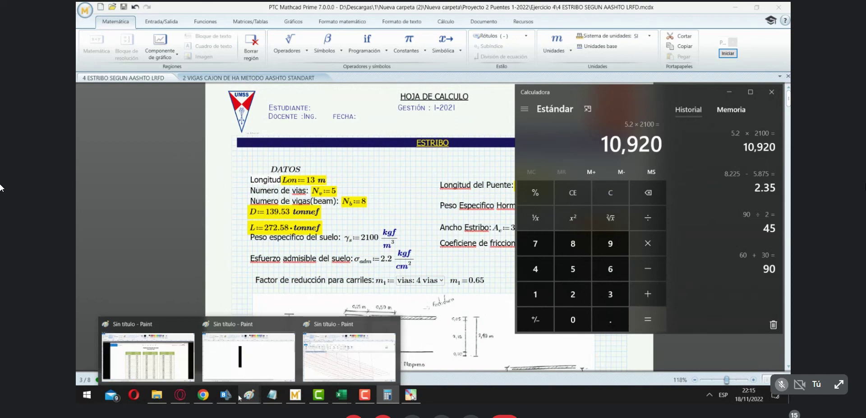
Return to CSiBridge and apply a uniform Suelo load of 10920 kgf/m² to the selected footing shells.
{"action": "left_click", "coordinate": [225, 395]}
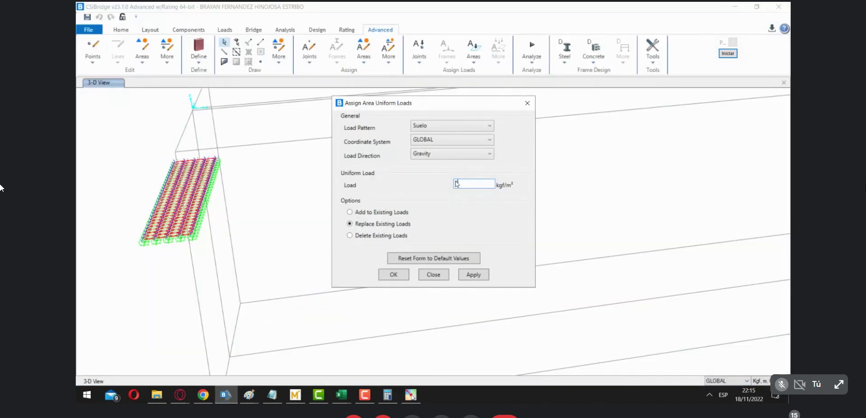
{"action": "type", "text": "*2100"}
{"action": "left_click", "coordinate": [473, 274]}
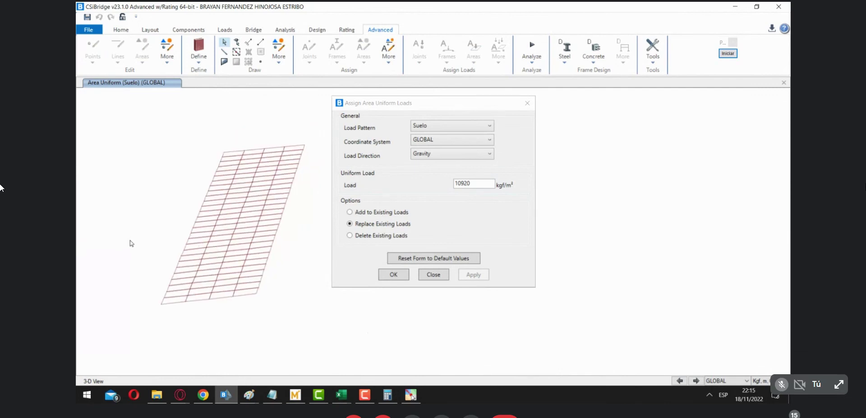
{"action": "right_click", "coordinate": [136, 190]}
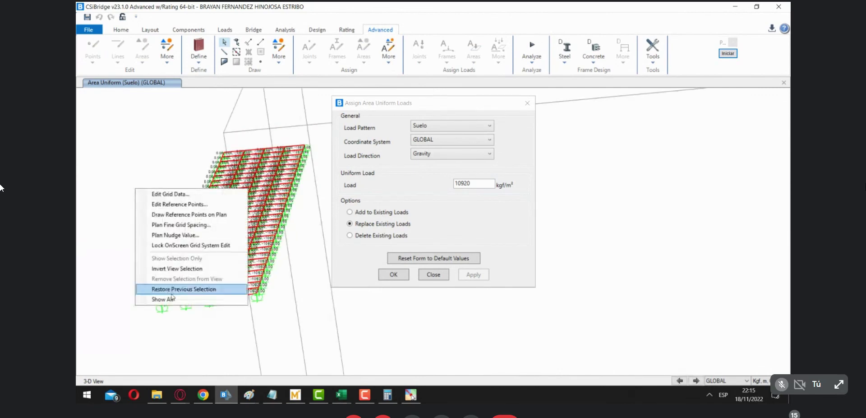
{"action": "left_click", "coordinate": [168, 3]}
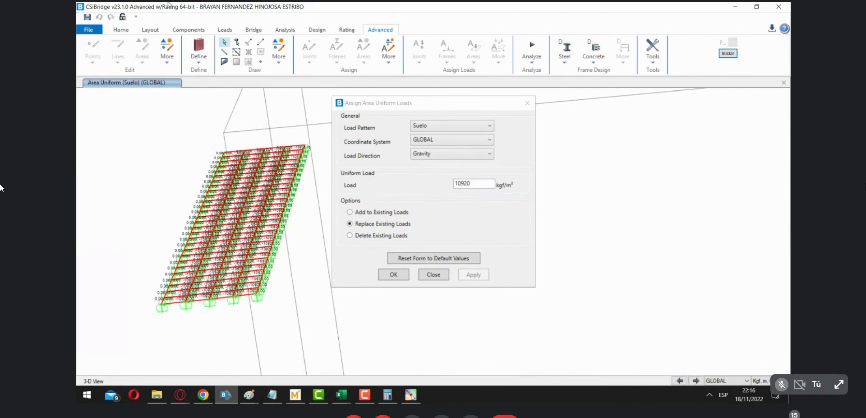
{"action": "left_click", "coordinate": [121, 30]}
{"action": "left_click", "coordinate": [278, 50]}
{"action": "mouse_move", "coordinate": [329, 139]}
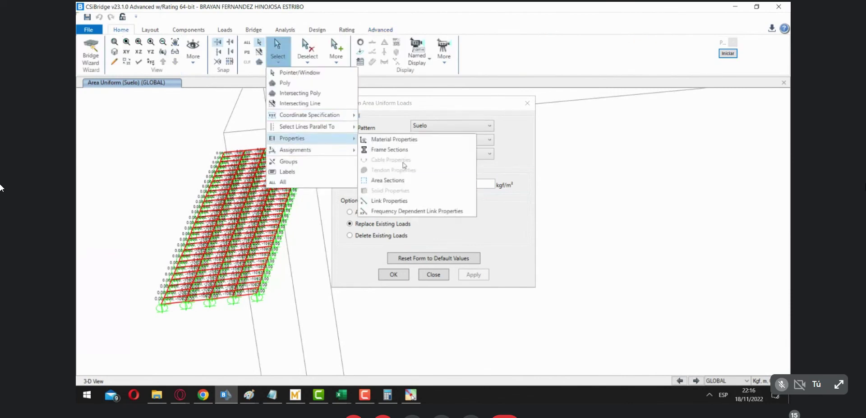
{"action": "left_click", "coordinate": [388, 180]}
{"action": "left_click", "coordinate": [410, 176]}
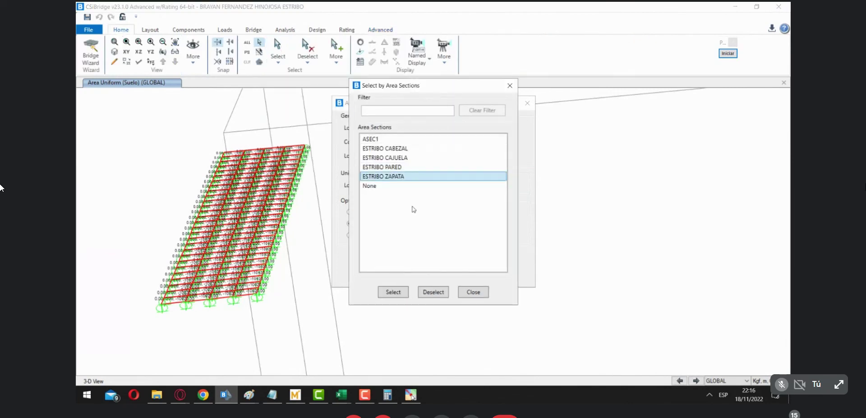
{"action": "left_click", "coordinate": [472, 290]}
Show the whole model again and select all areas that use the ESTRIBO ZAPATA section.
{"action": "right_click", "coordinate": [640, 138]}
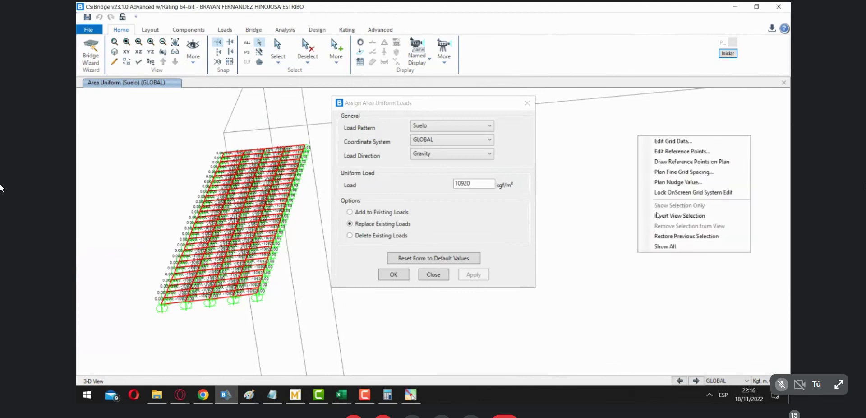
{"action": "left_click", "coordinate": [673, 249]}
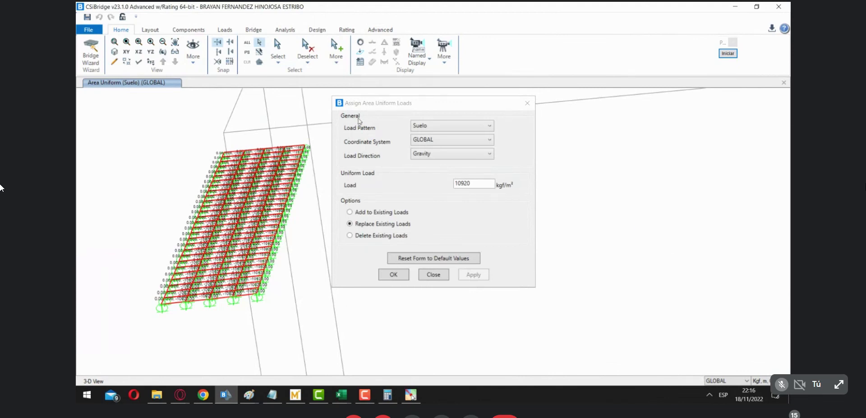
{"action": "left_click", "coordinate": [273, 61]}
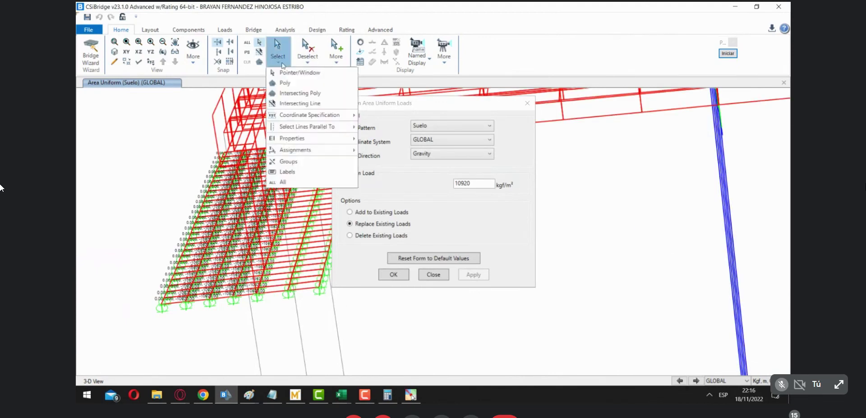
{"action": "mouse_move", "coordinate": [334, 137]}
{"action": "left_click", "coordinate": [413, 181]}
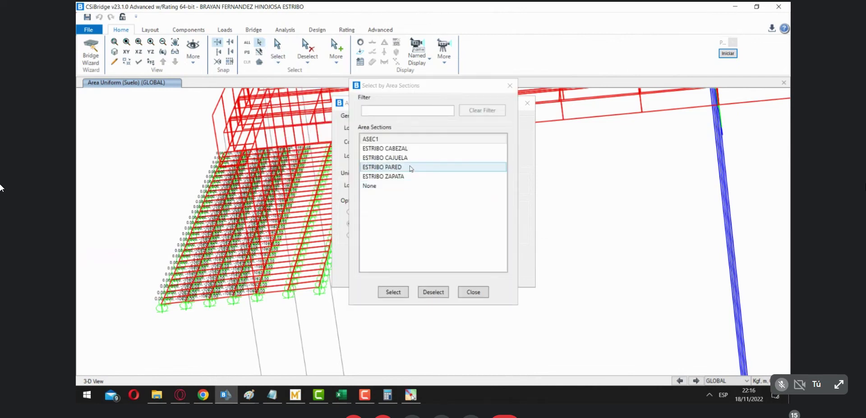
{"action": "left_click", "coordinate": [412, 167]}
{"action": "left_click", "coordinate": [405, 177]}
{"action": "left_click", "coordinate": [392, 292]}
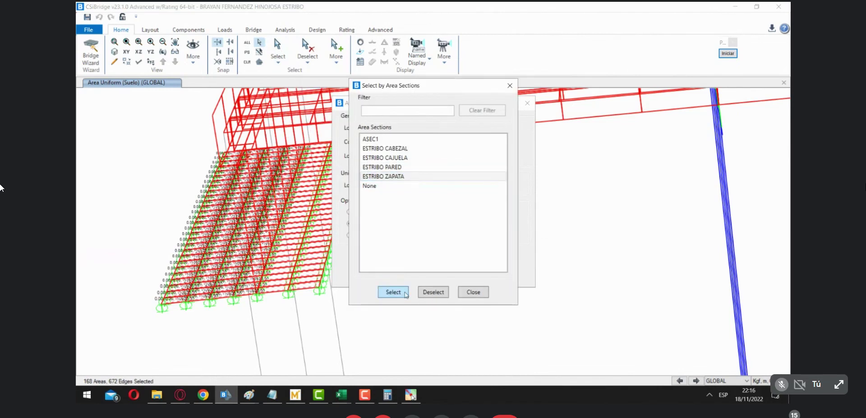
Isolate the selected footing shells in the 3-D view and finish the selection by area section.
{"action": "right_click", "coordinate": [606, 166]}
{"action": "left_click", "coordinate": [629, 235]}
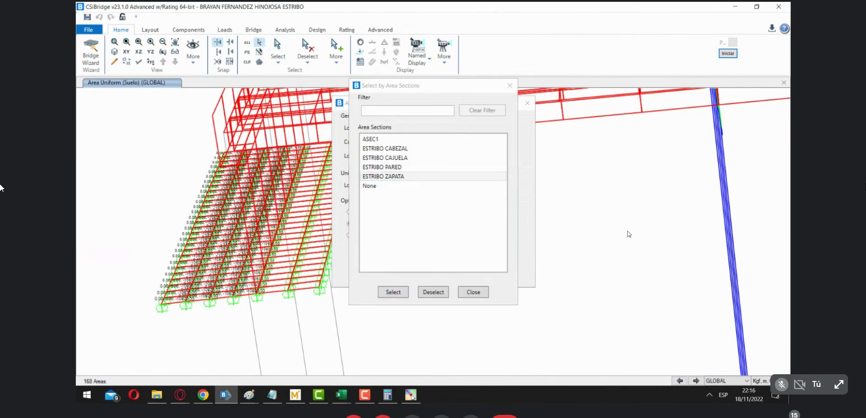
{"action": "left_click", "coordinate": [510, 85]}
Select the two strips of footing shells without a Suelo load, keeping the uniform load settings clear of the model.
{"action": "left_click_drag", "start_coordinate": [428, 102], "coordinate": [633, 110]}
{"action": "left_click_drag", "start_coordinate": [441, 323], "coordinate": [311, 127]}
{"action": "left_click_drag", "start_coordinate": [364, 327], "coordinate": [284, 267]}
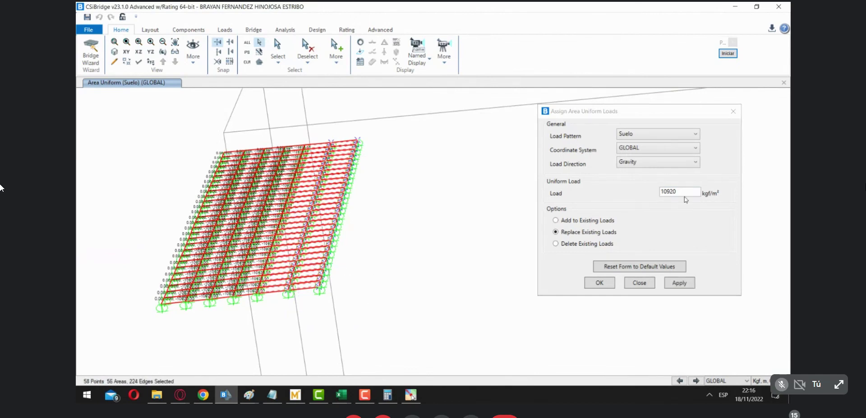